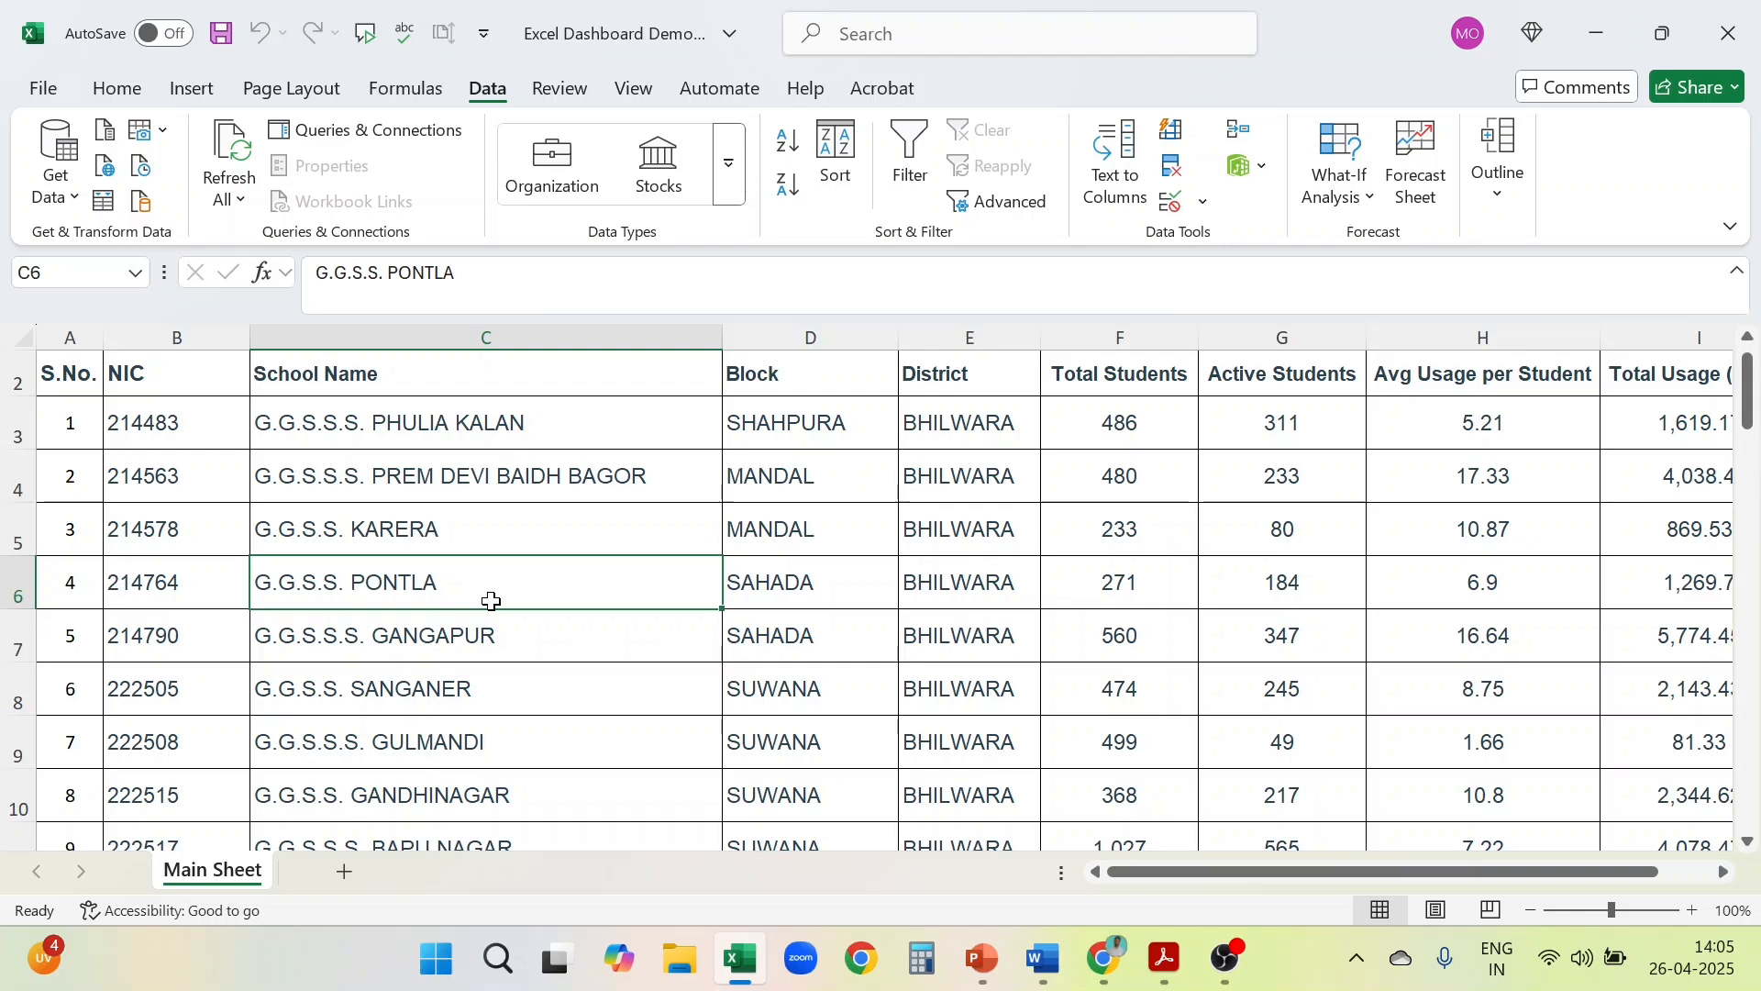
Examine the column headers of Main Sheet from NIC through Total Usage (in hrs)
left_click(129, 371)
key("Left")
key("Right")
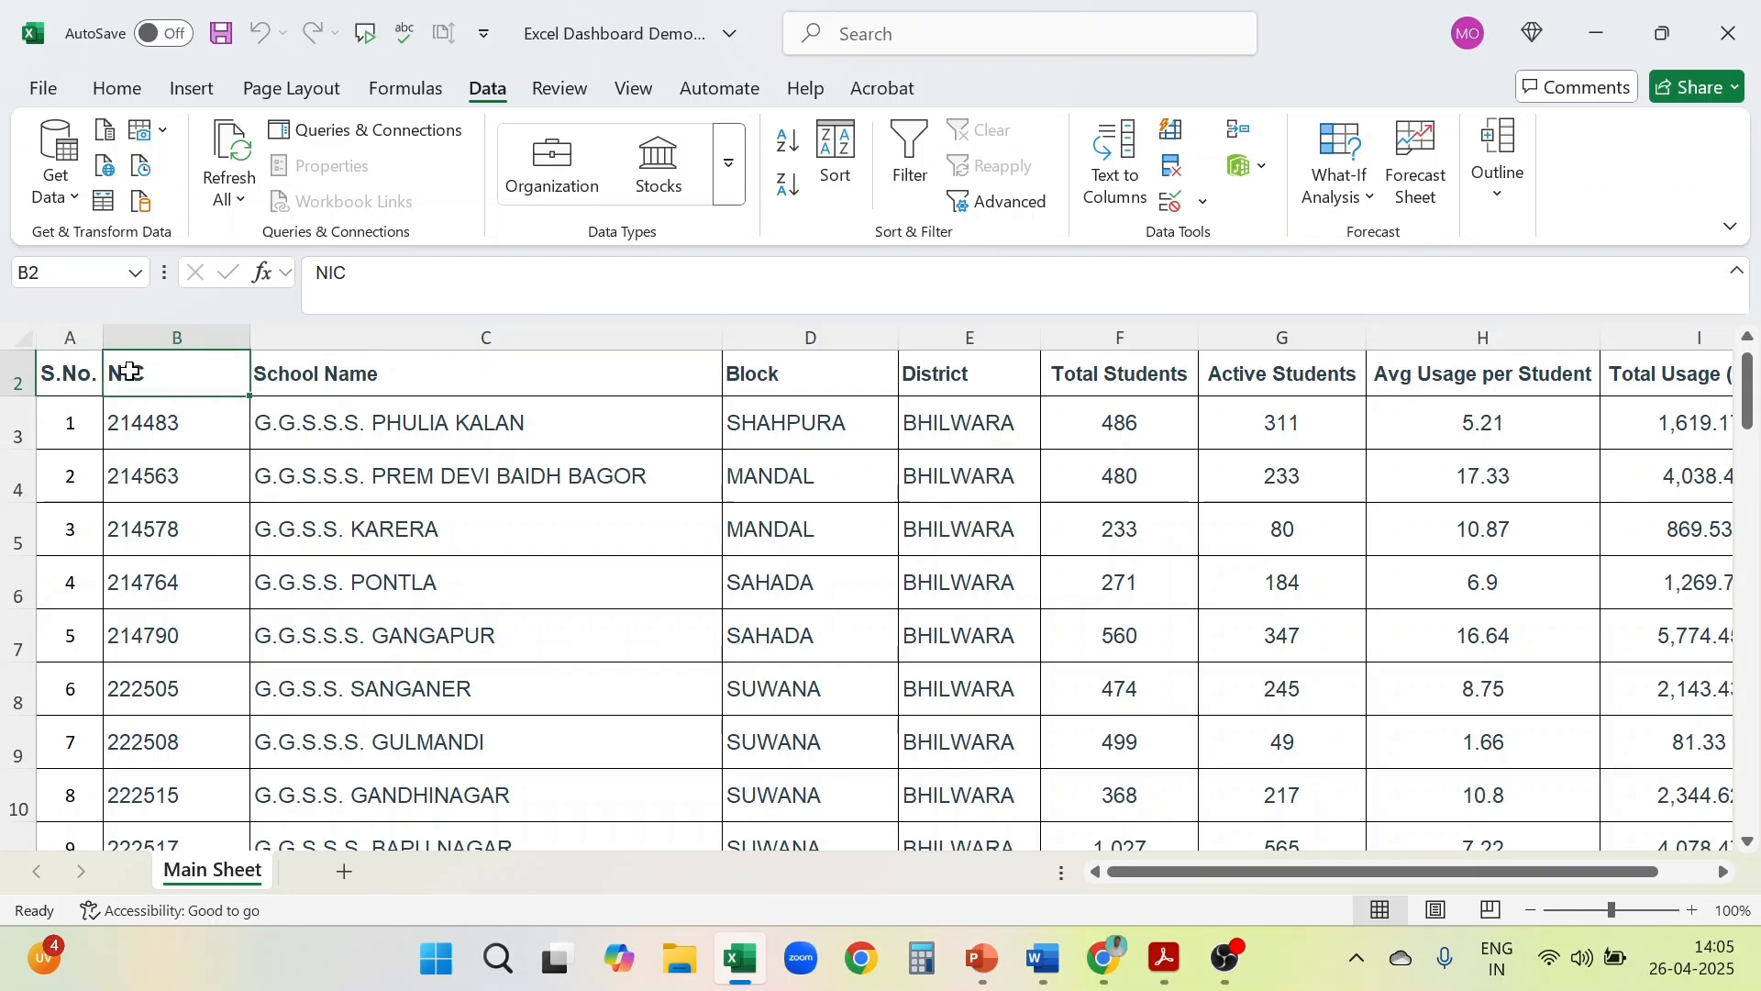
key("Right")
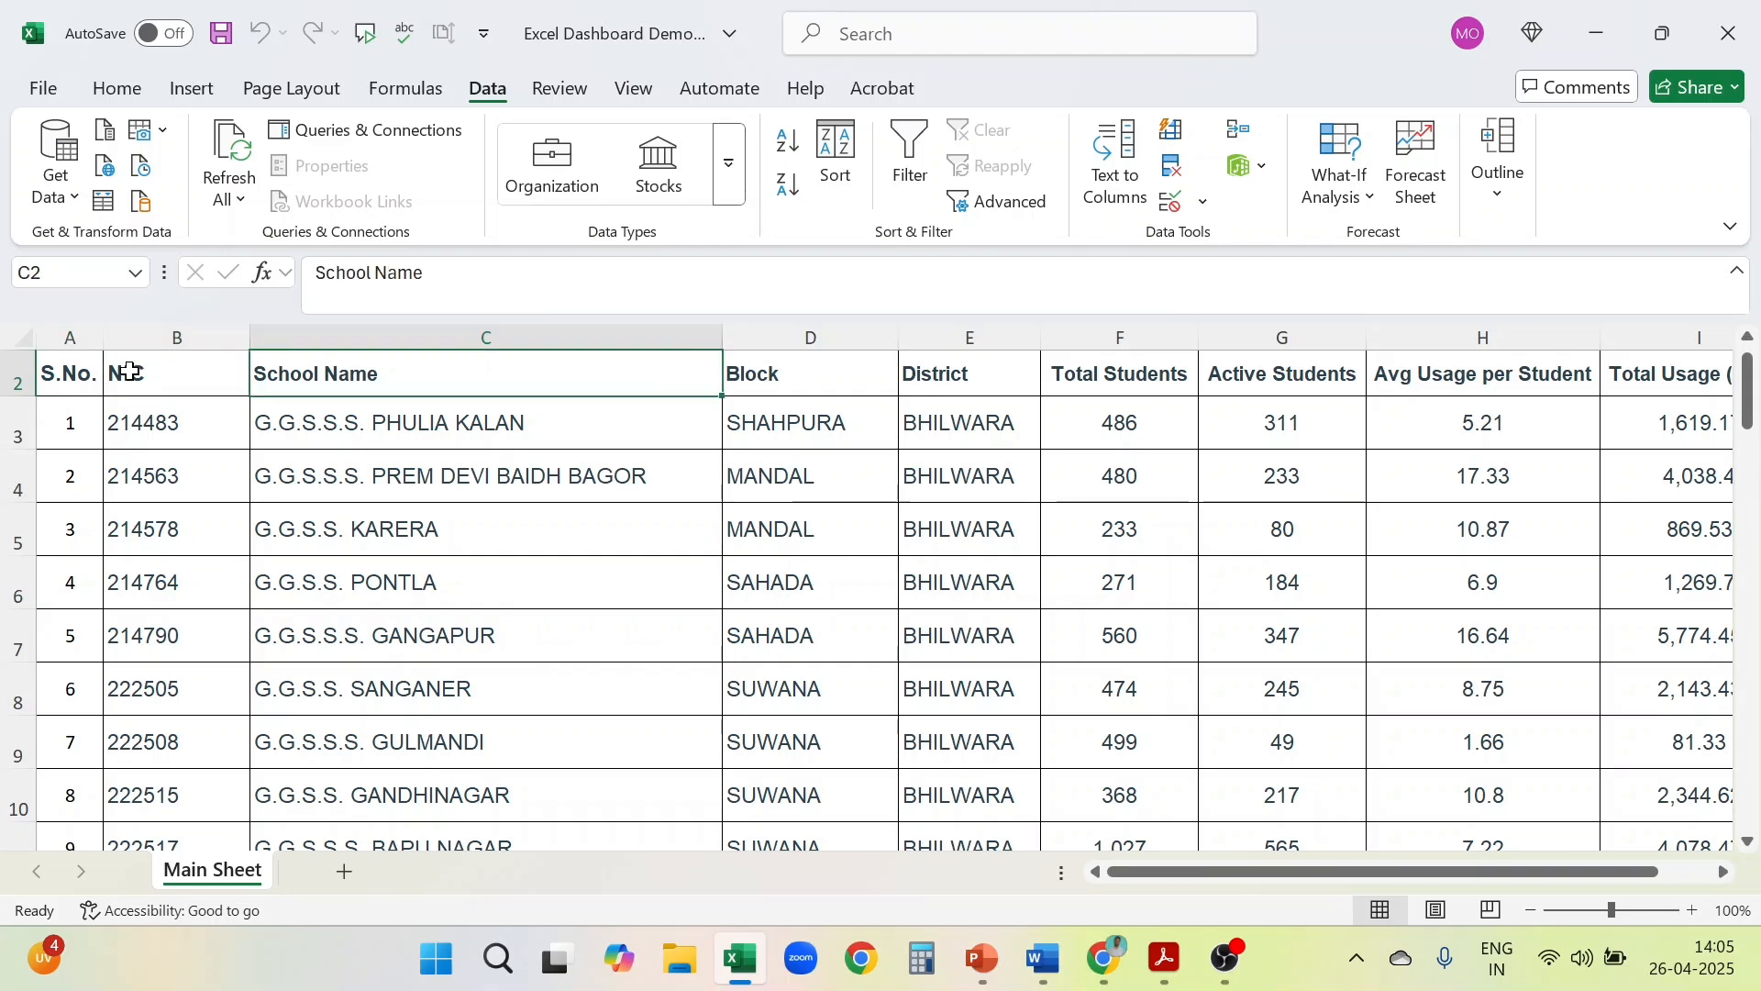
key("Right")
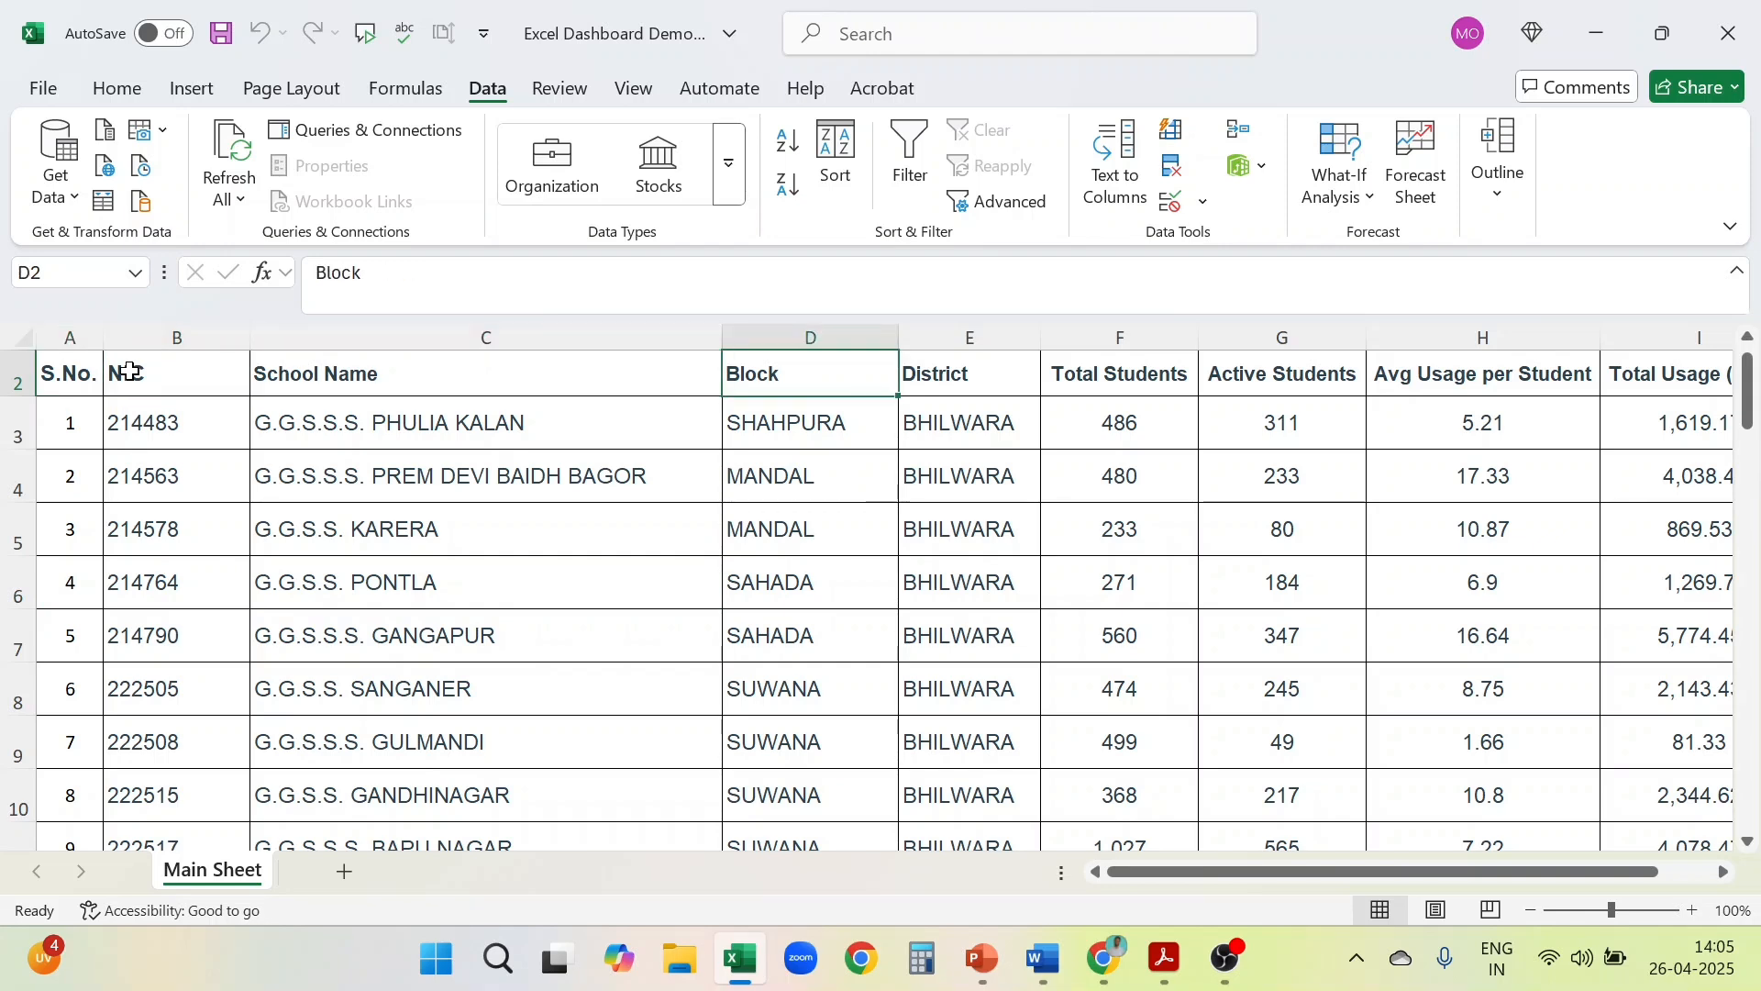
key("Right")
key("Right")
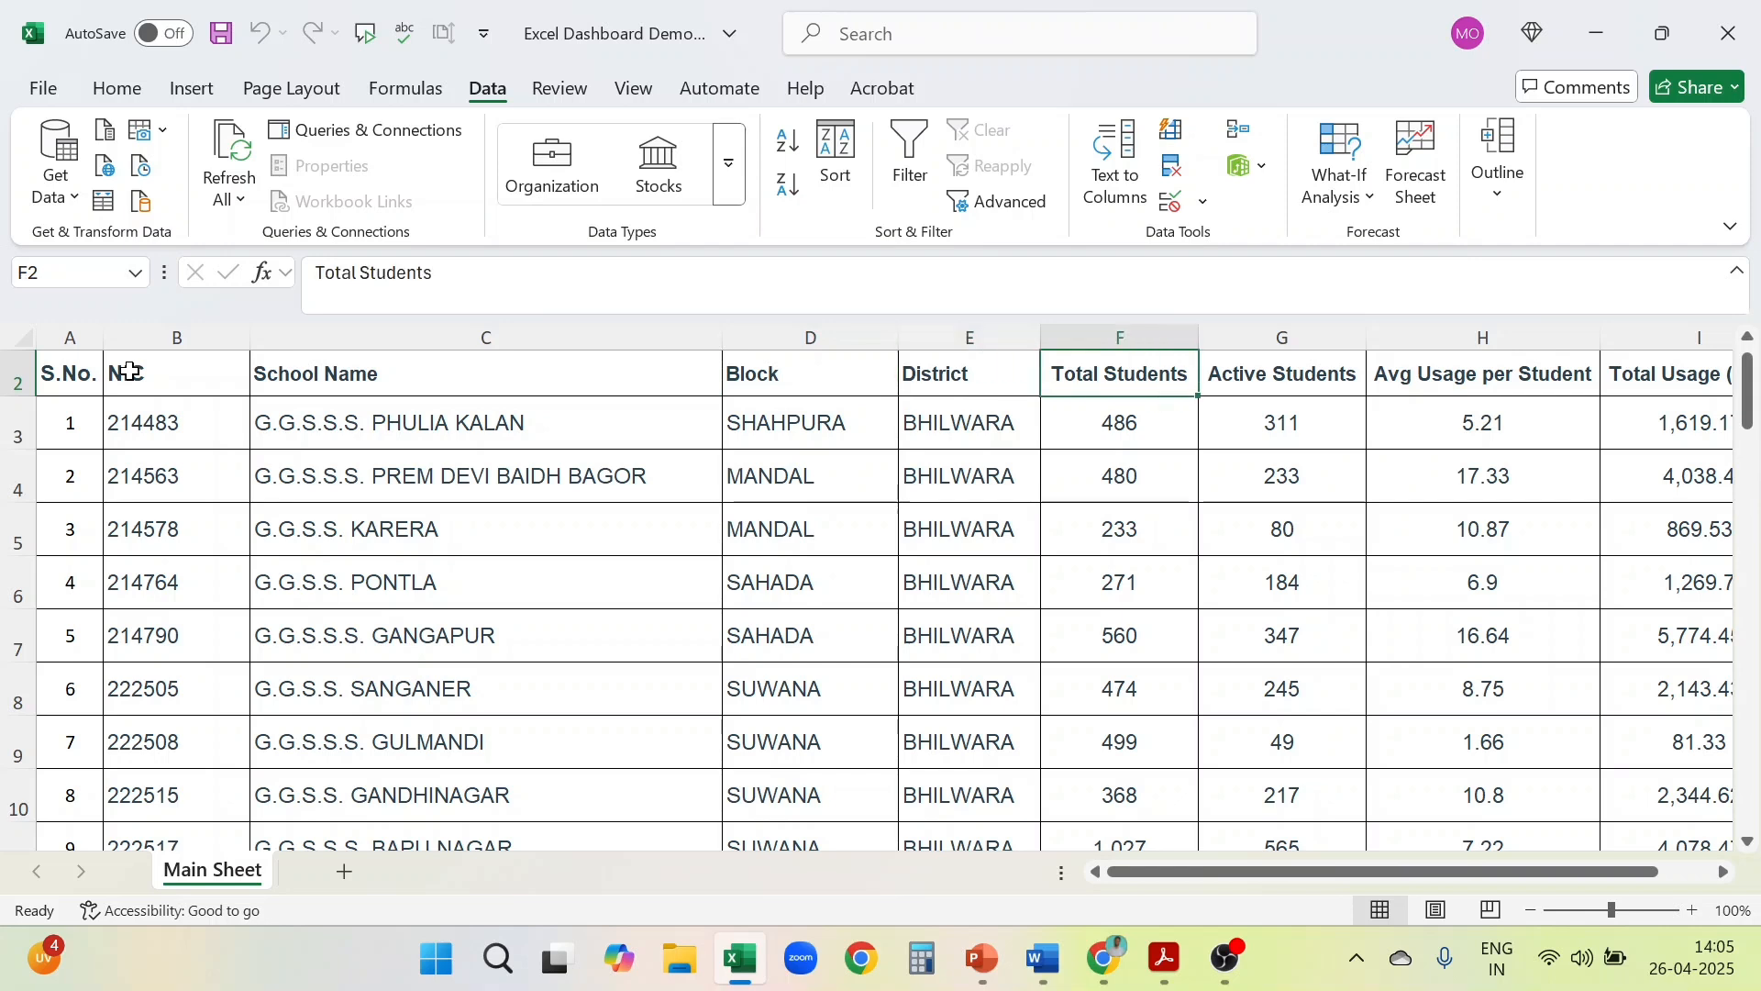
key("Right")
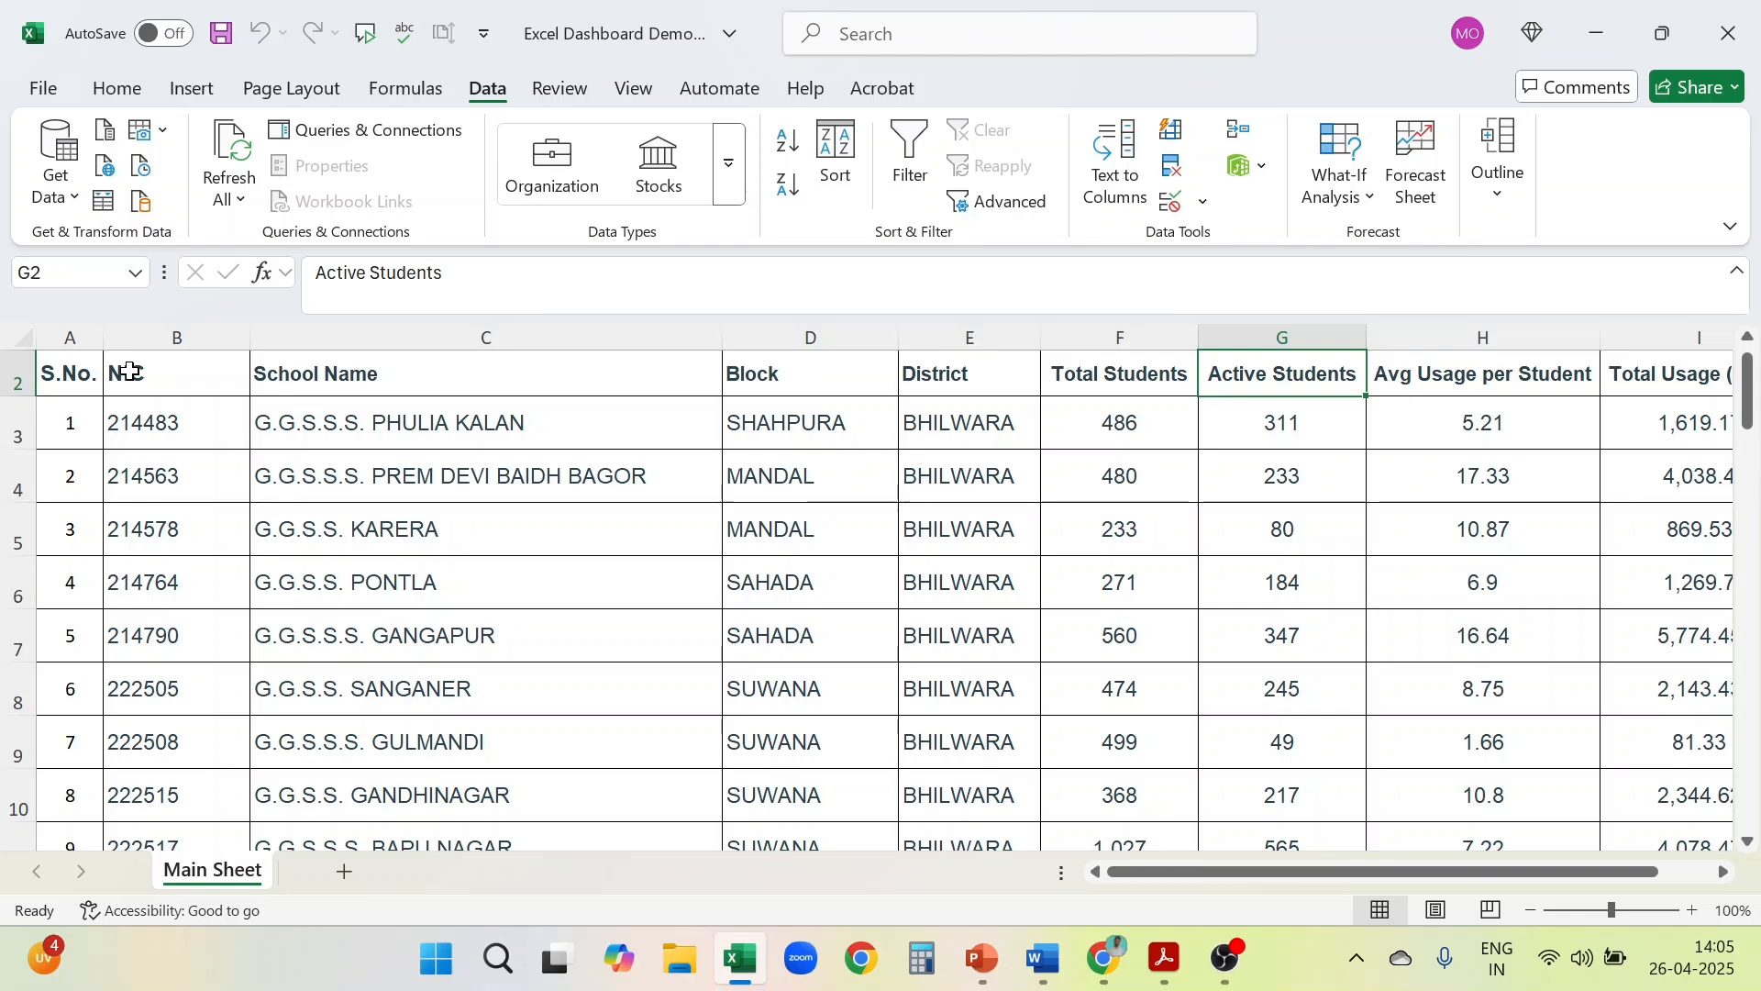
key("Right")
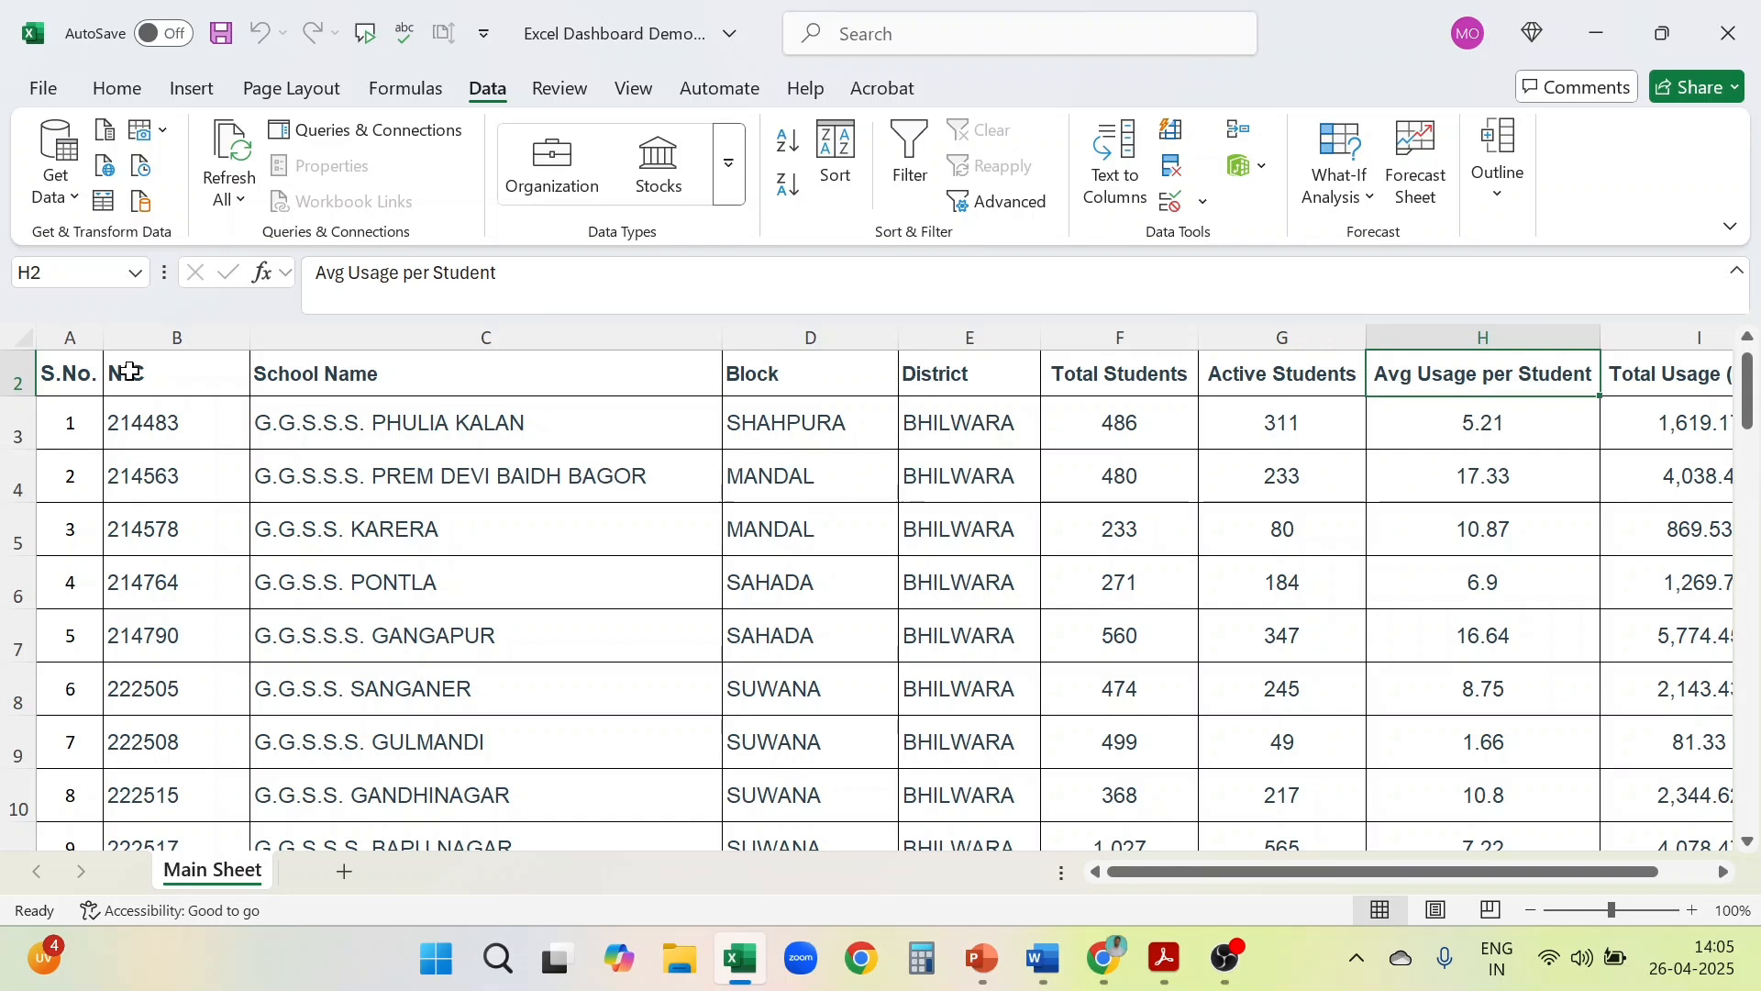
key("Right")
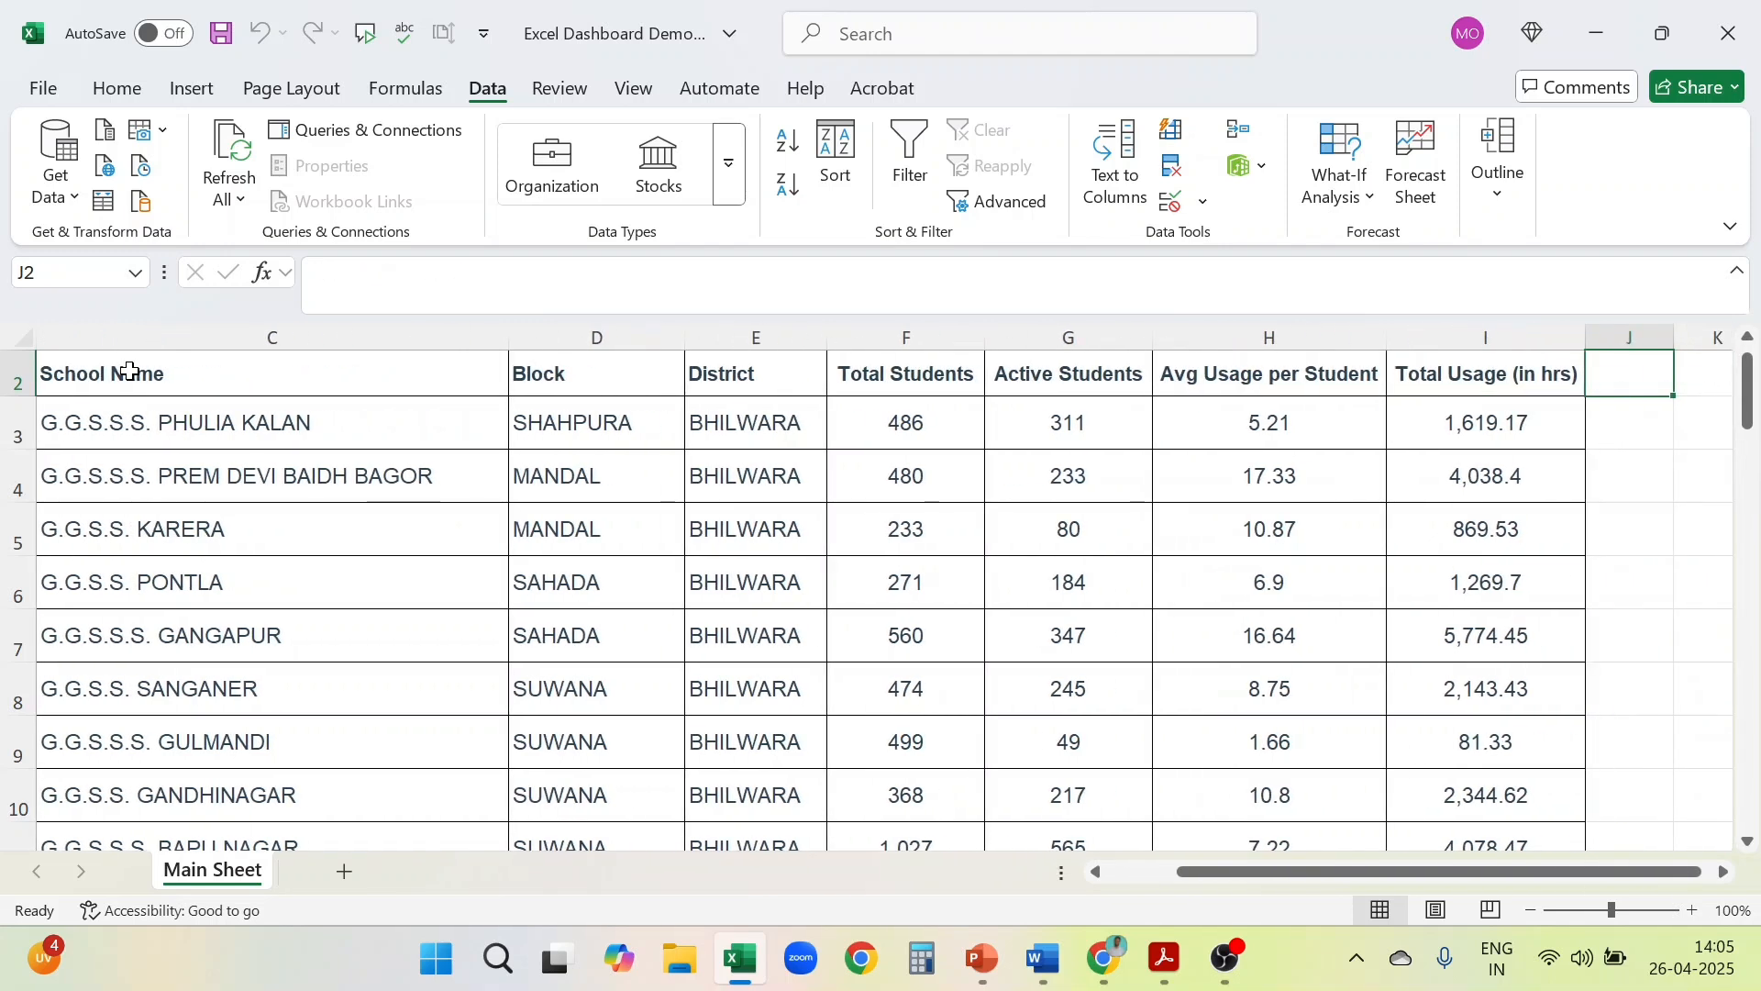
key("Left")
key("Home")
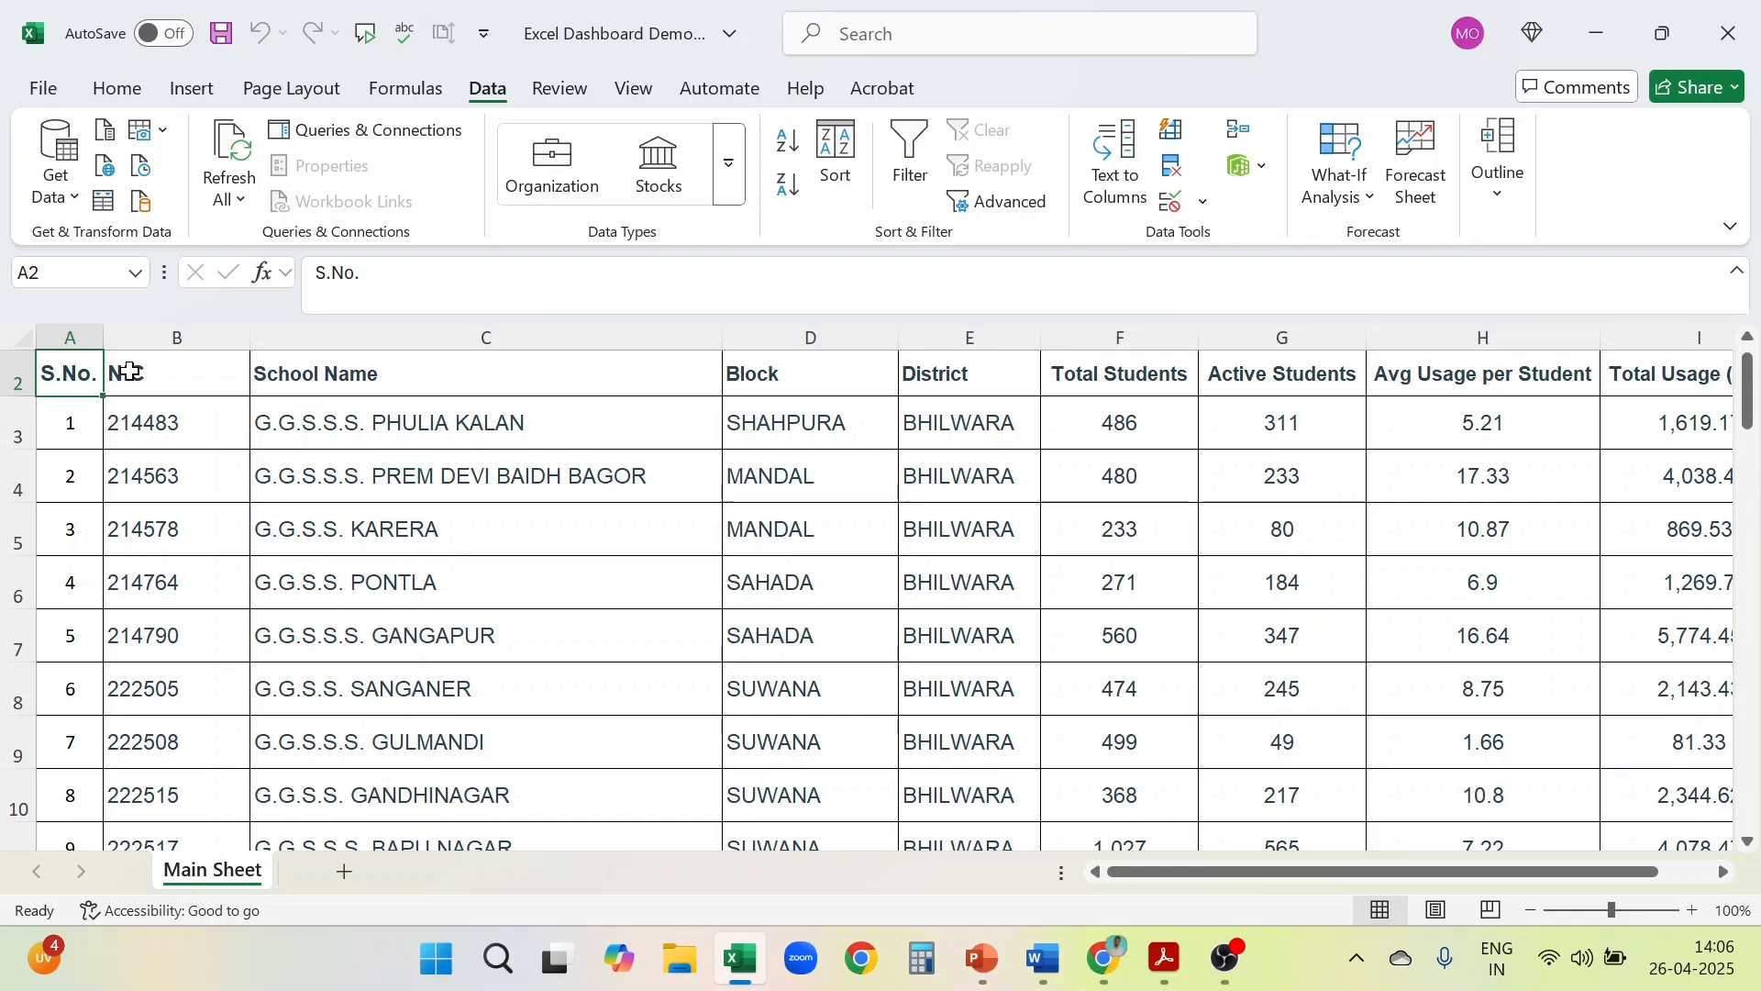
Review the headers again up to Total Usage (in hrs), and go back through the first school's record to its NIC value
key("Right")
key("Right")
key("Right")
key("Right")
key("Right")
key("Right")
key("Right")
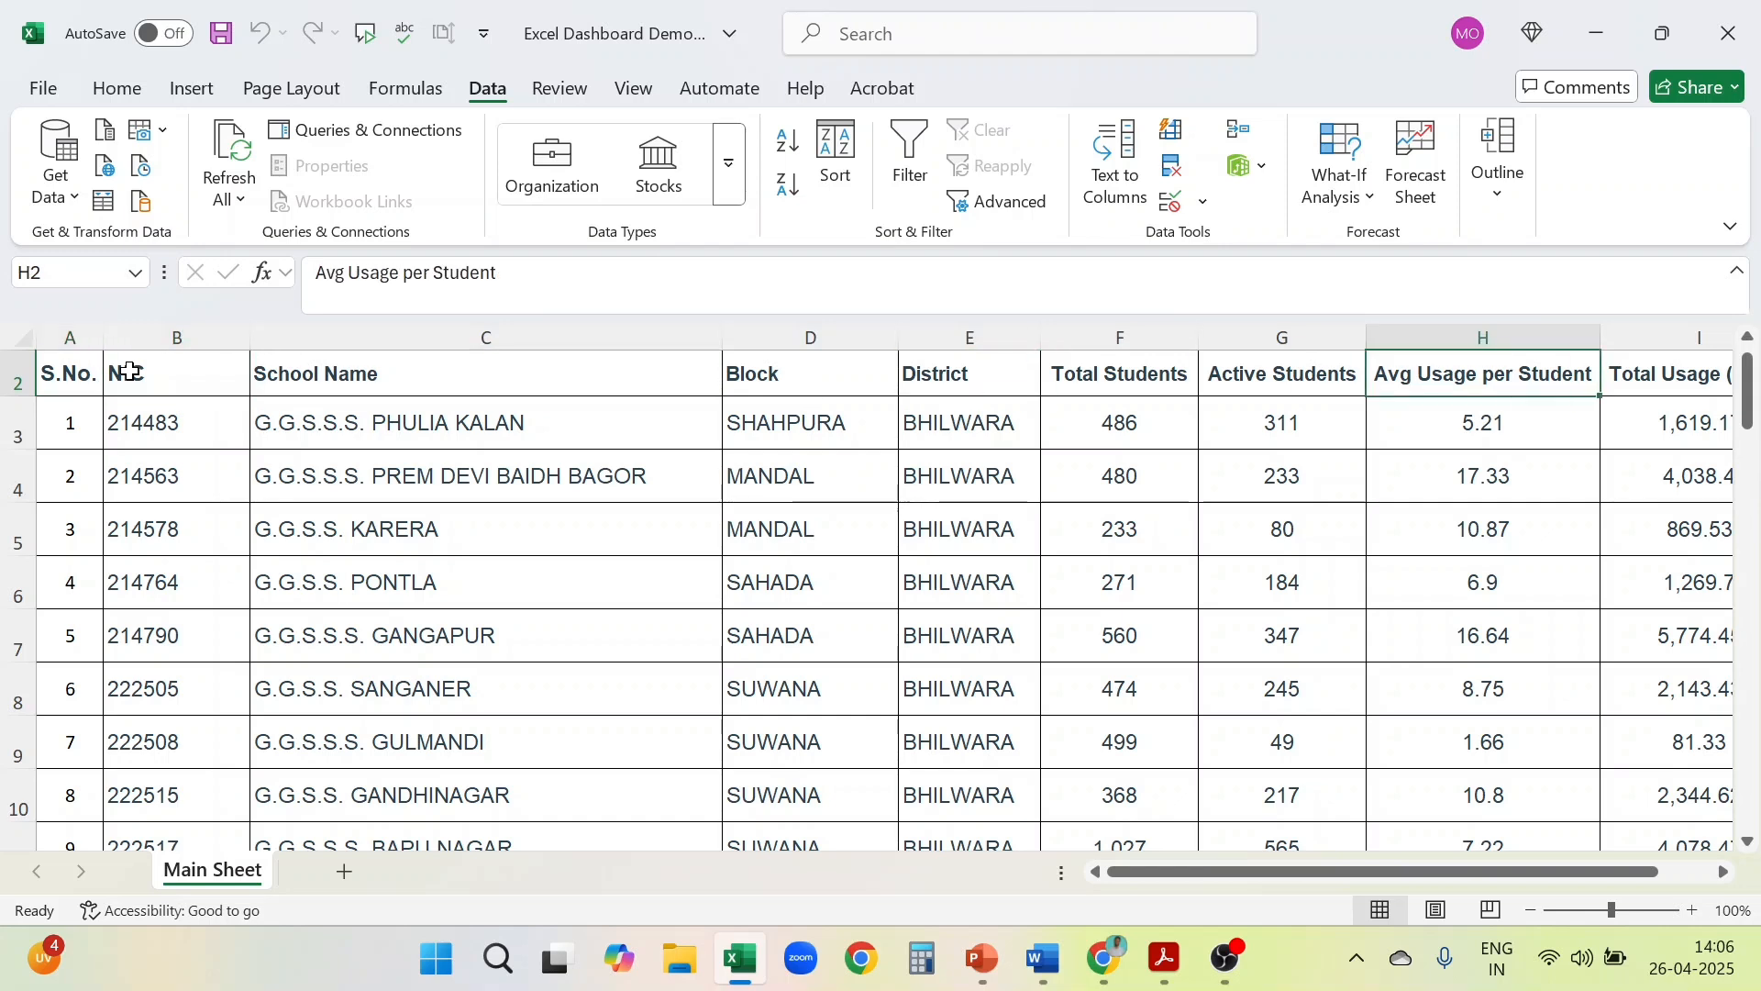
key("Right")
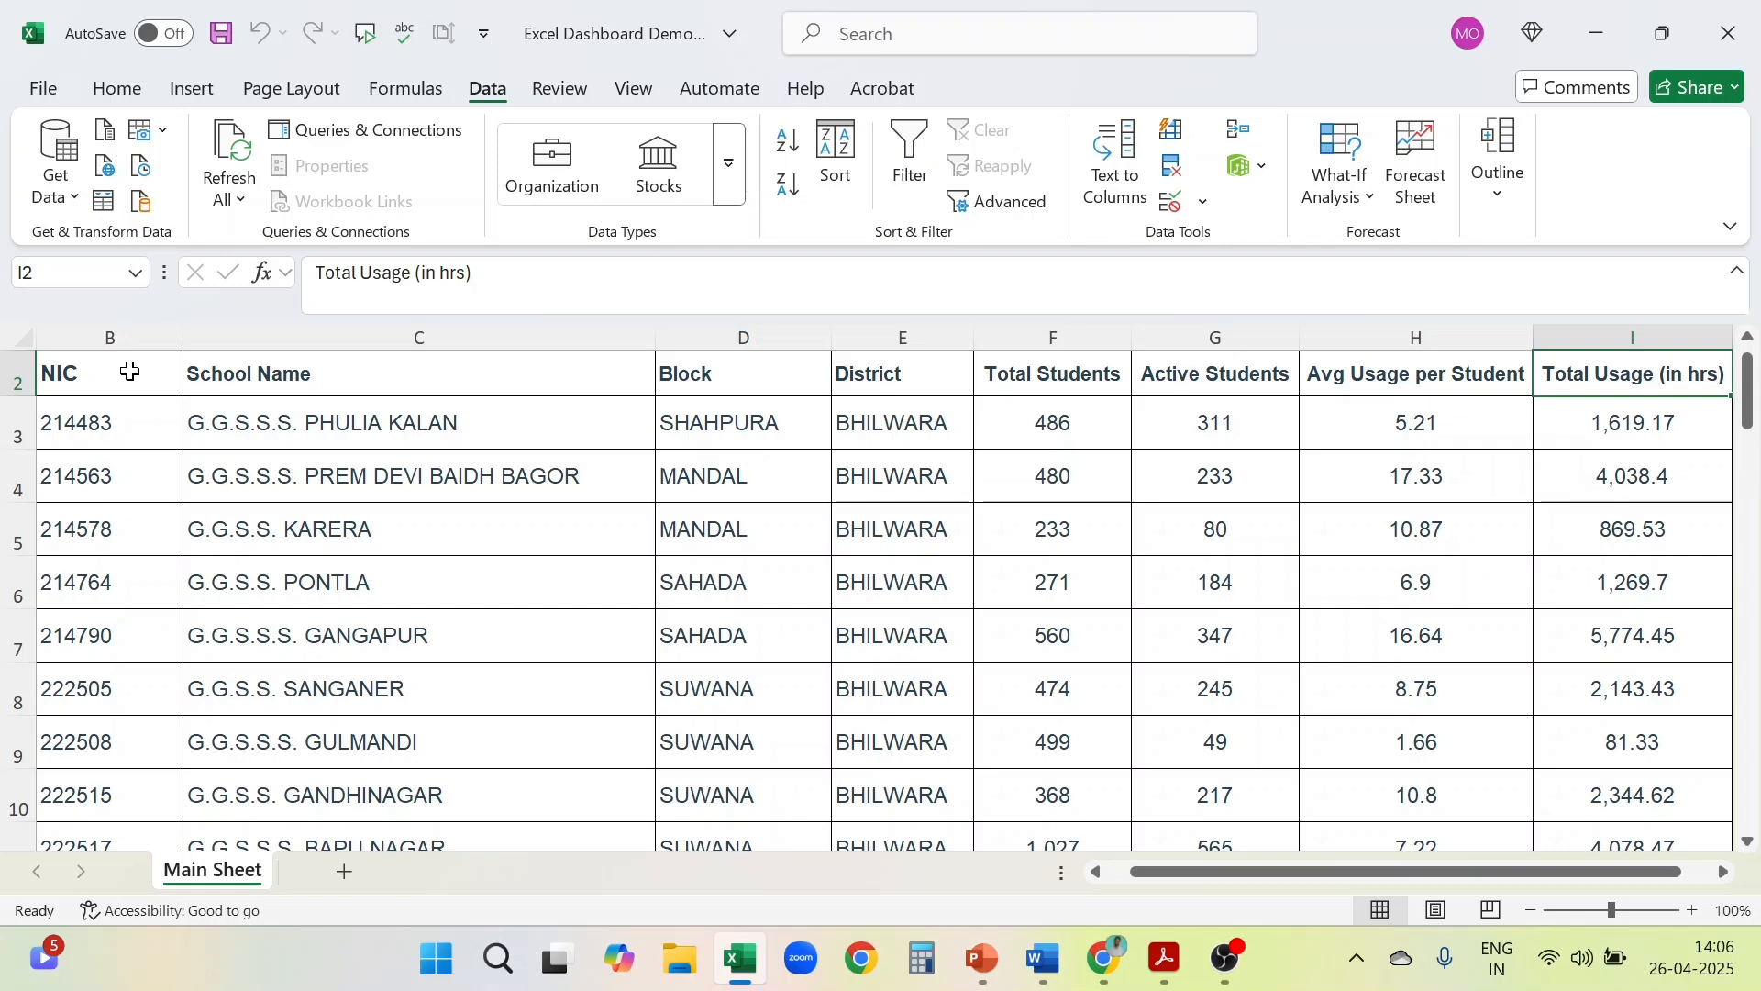
key("Down")
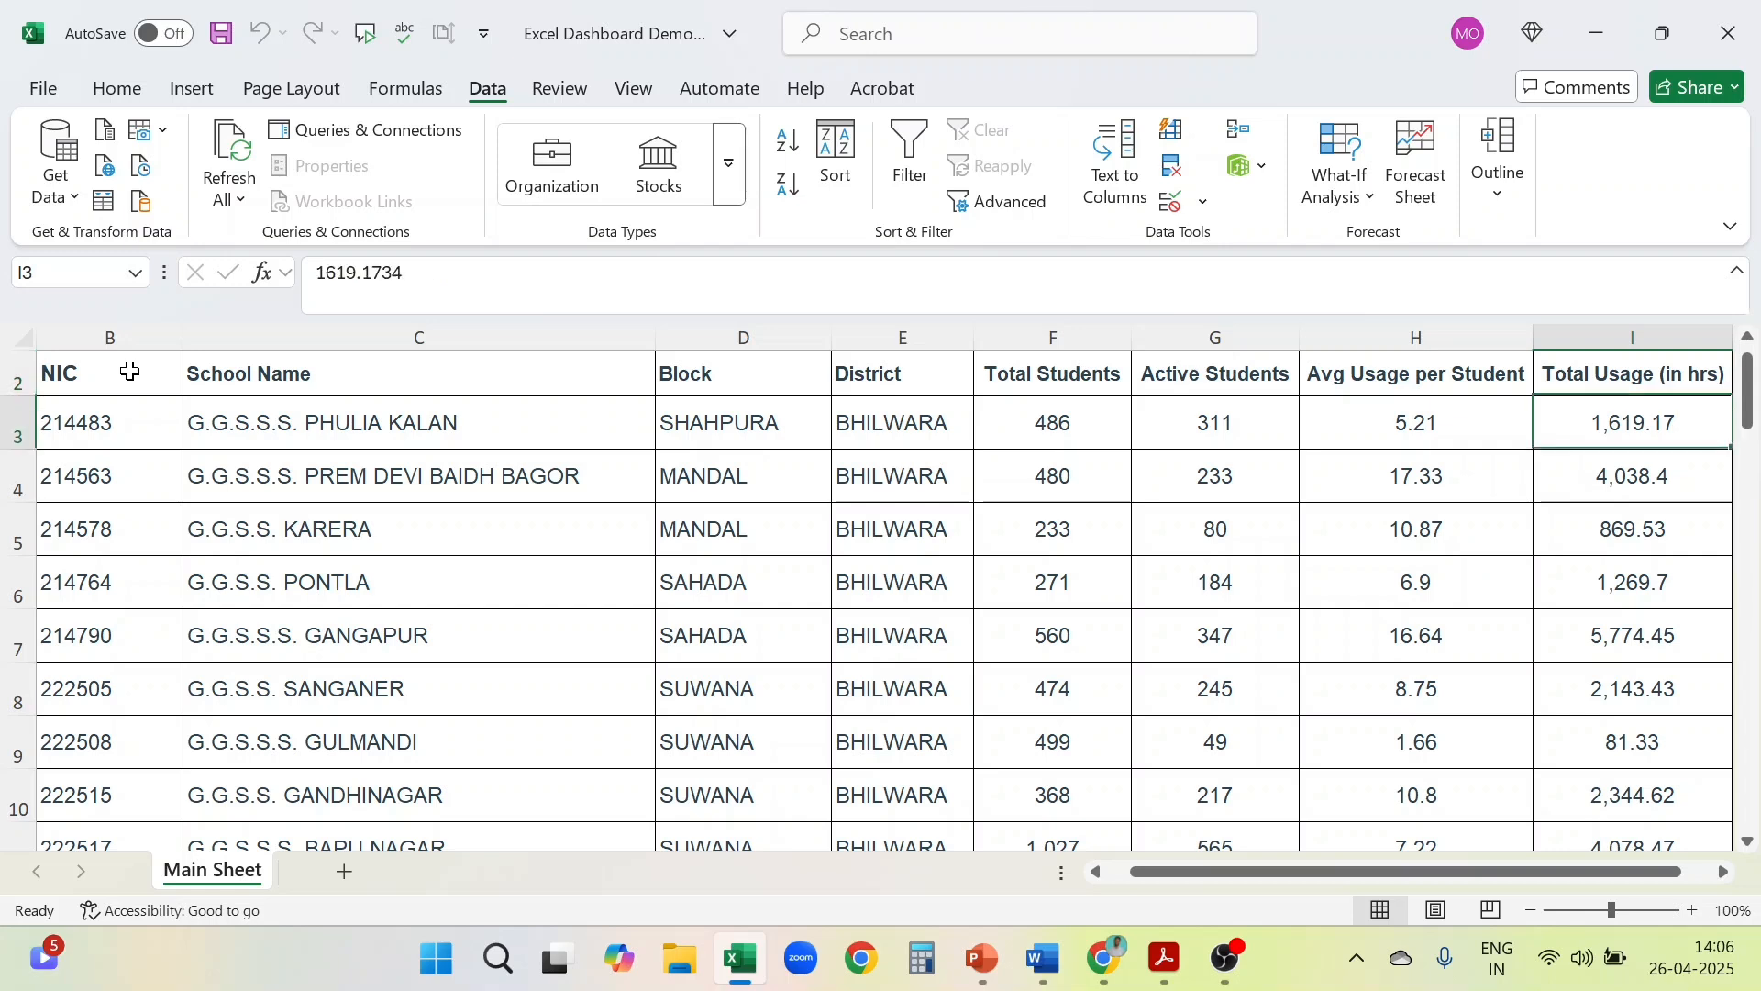
key("Up")
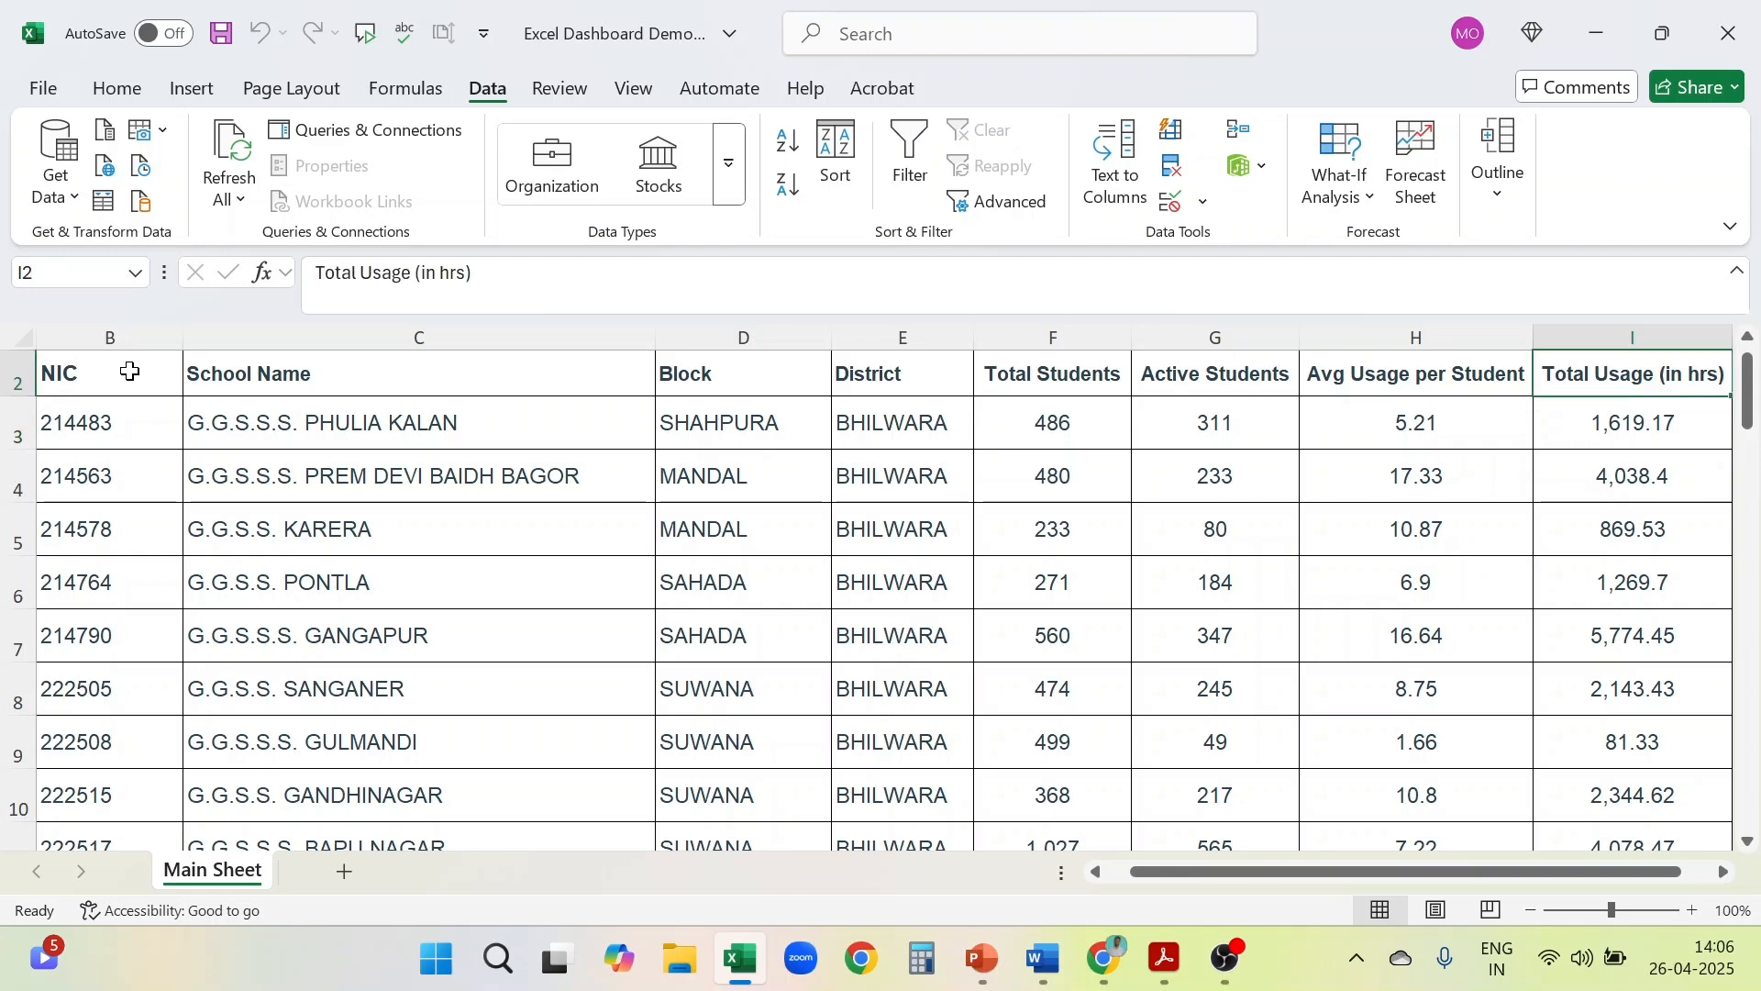
key("Down")
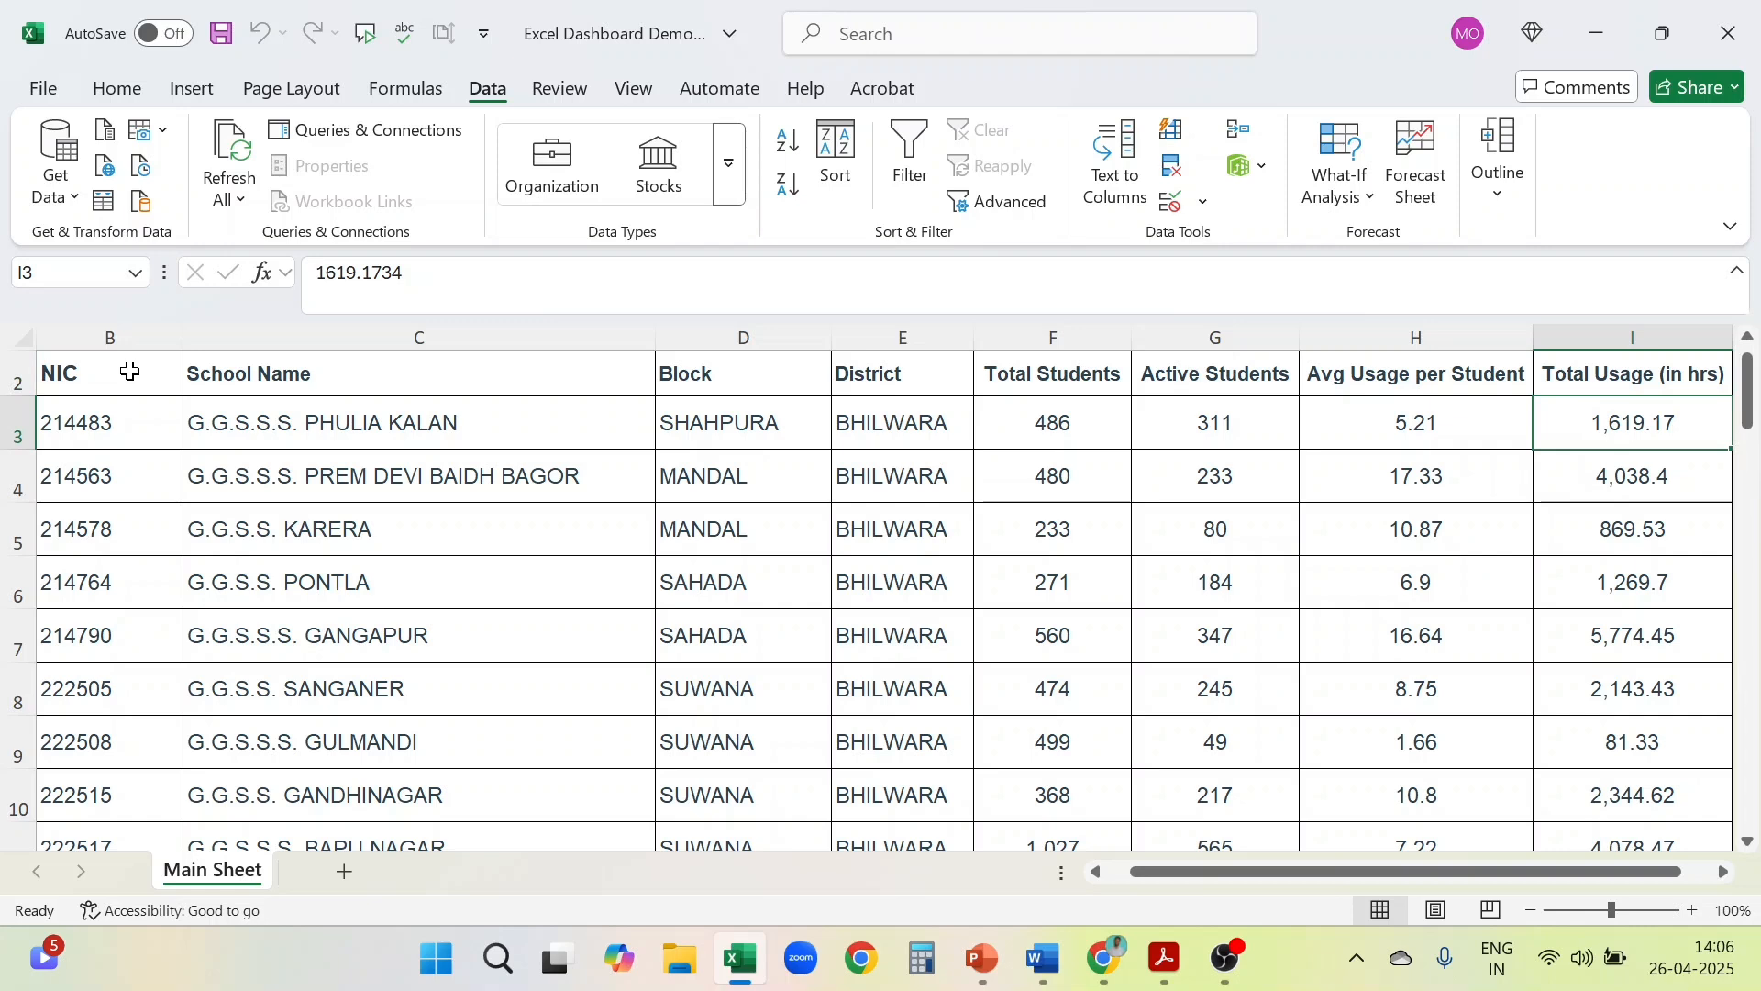
key("Left")
key("Left")
key("Left")
key("Left")
key("Left")
key("Left")
key("Left")
key("Left")
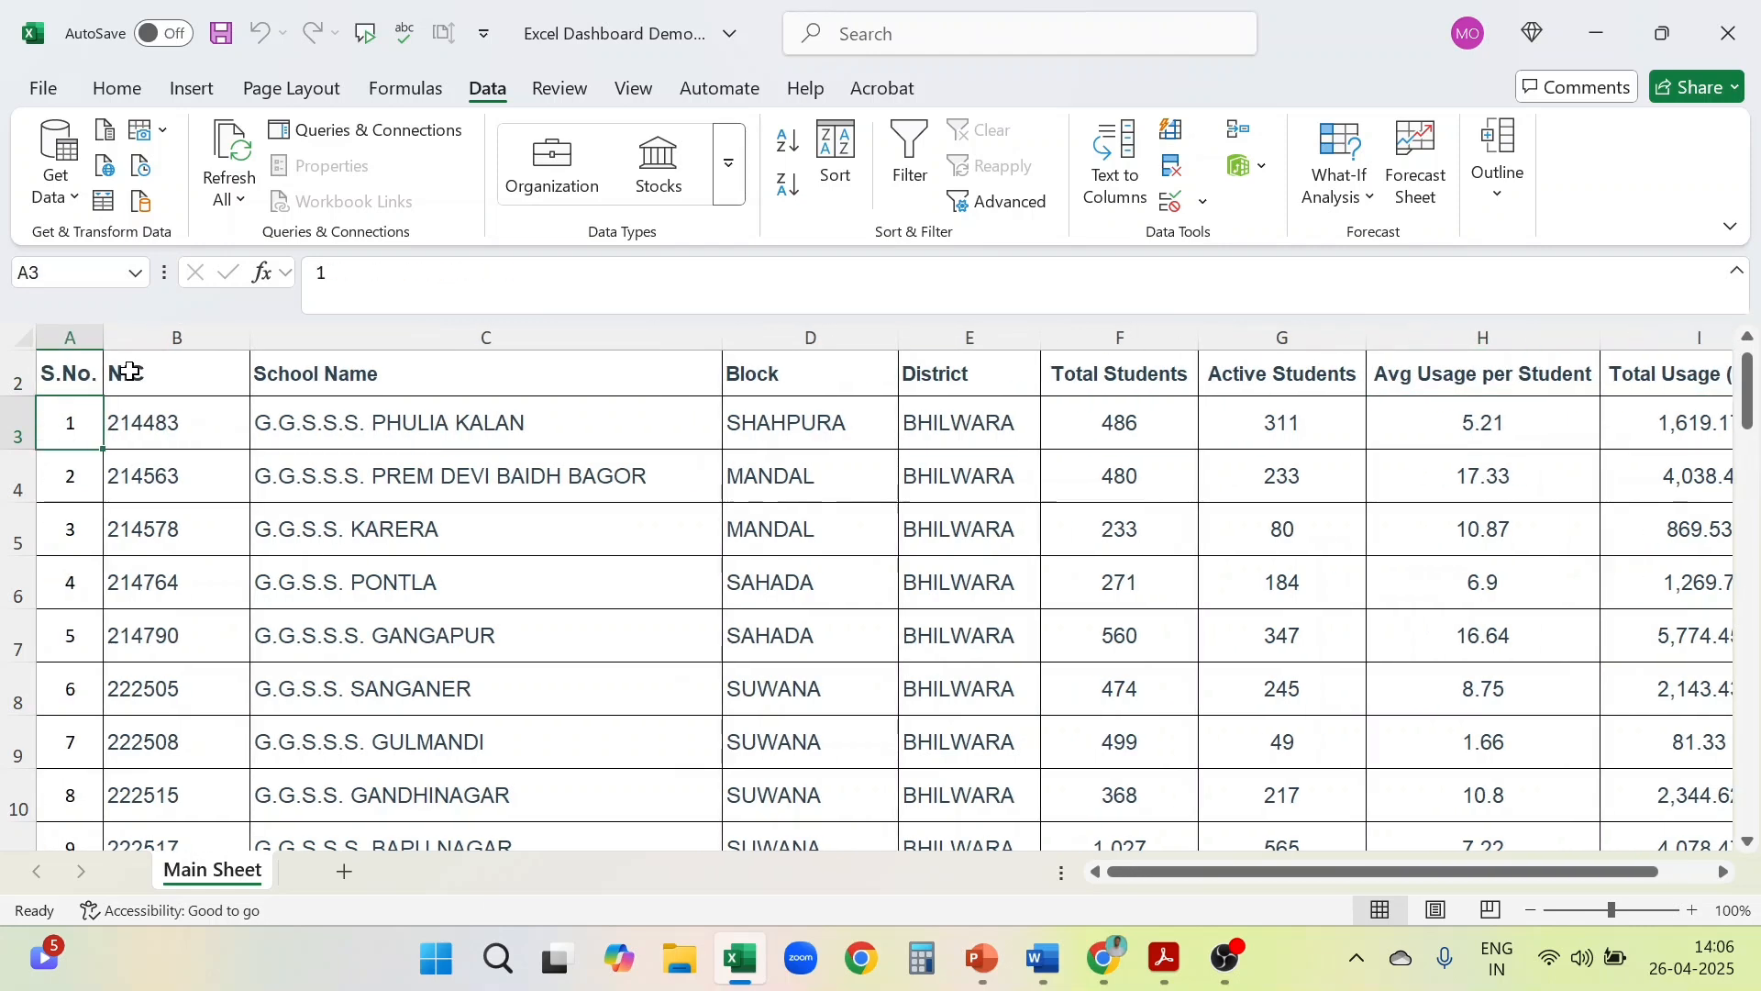
key("Right")
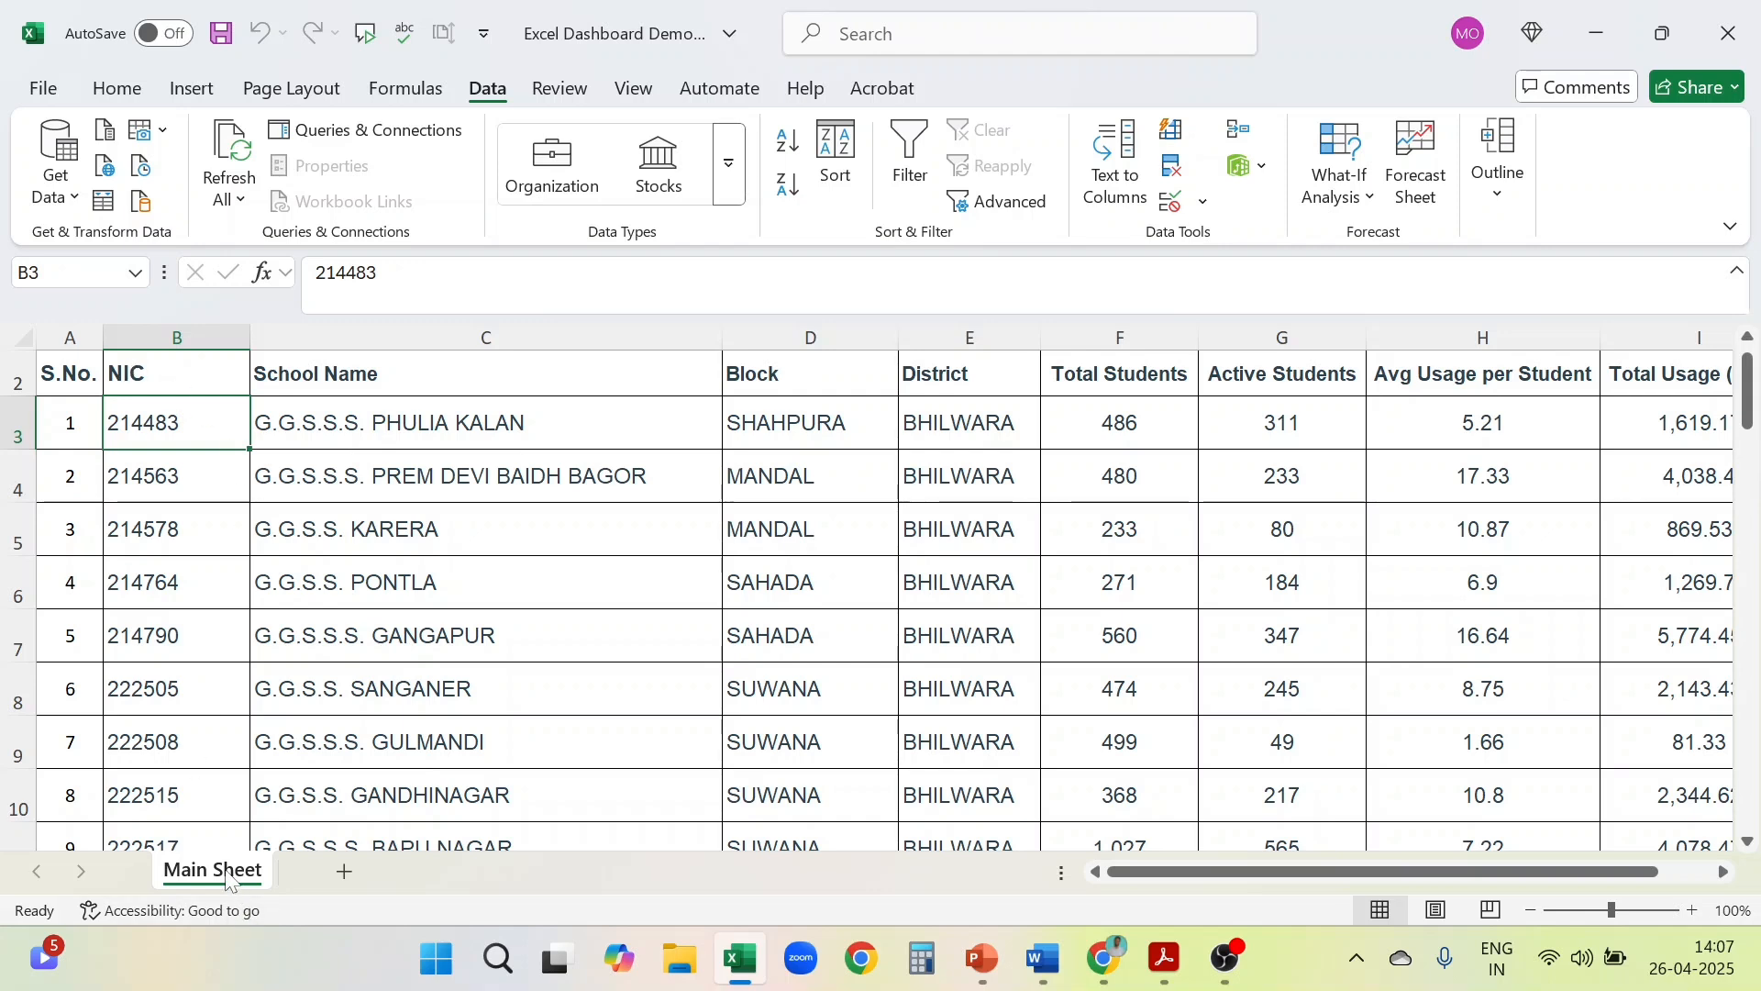
Add a new worksheet named Dashboard and place it before Main Sheet
left_click(351, 875)
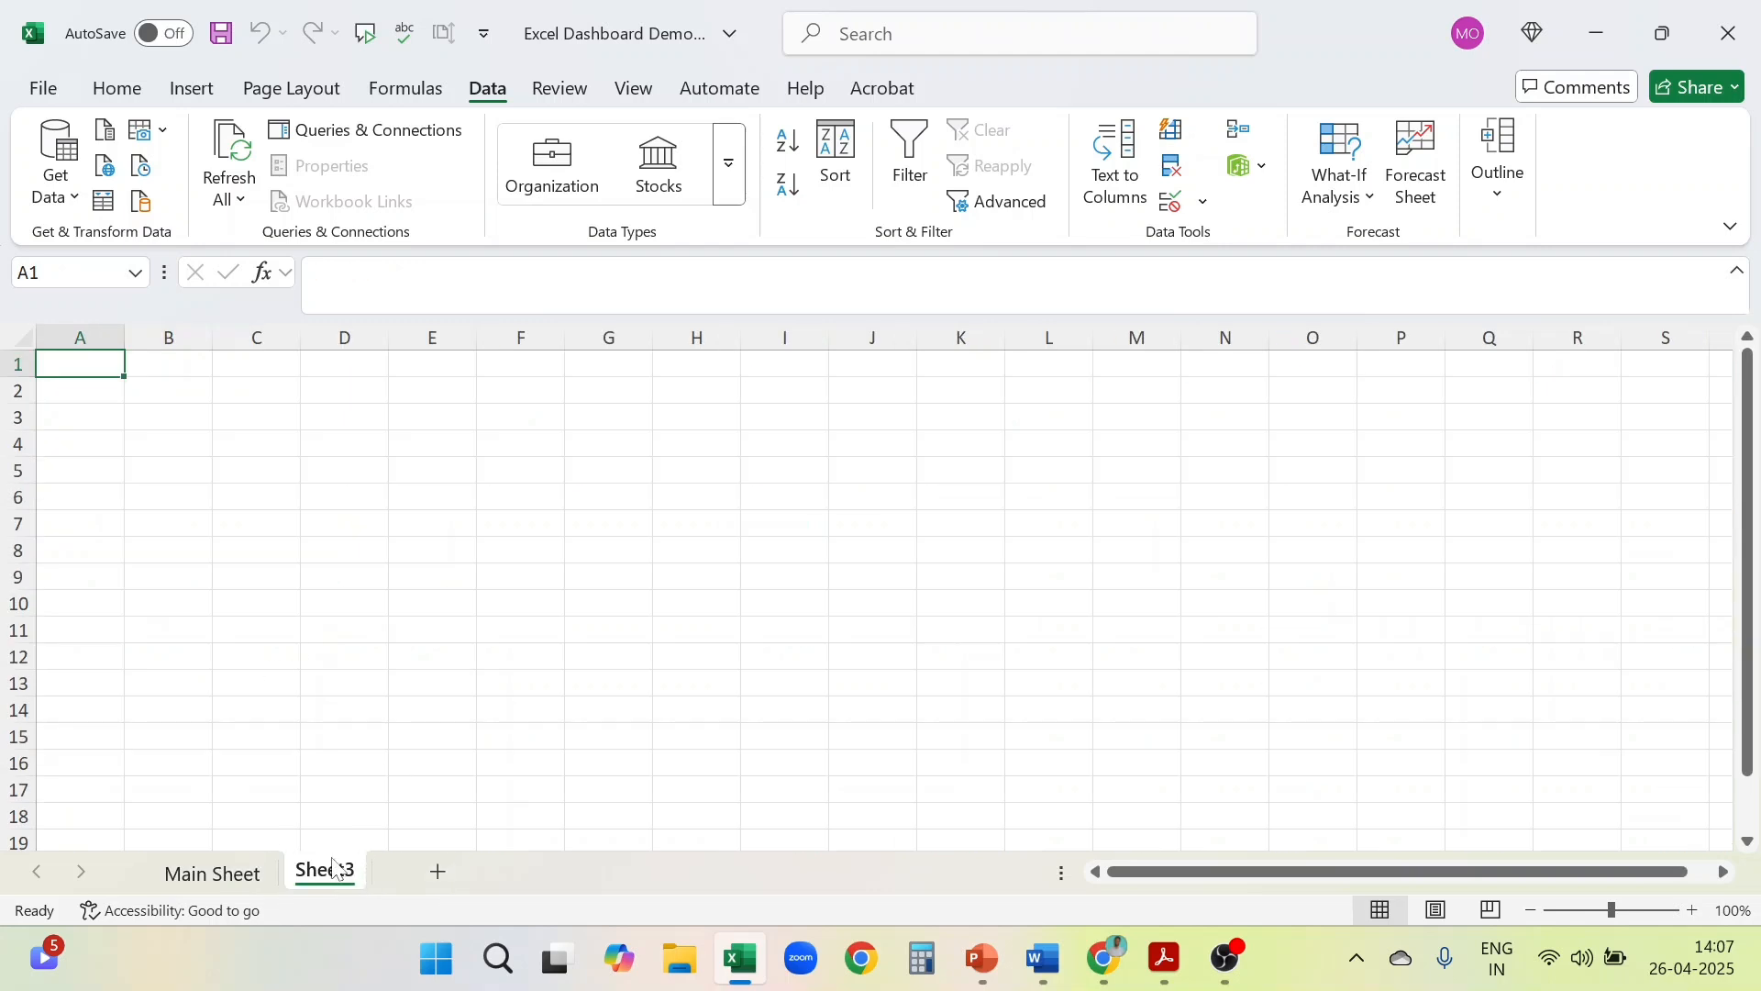
right_click(335, 870)
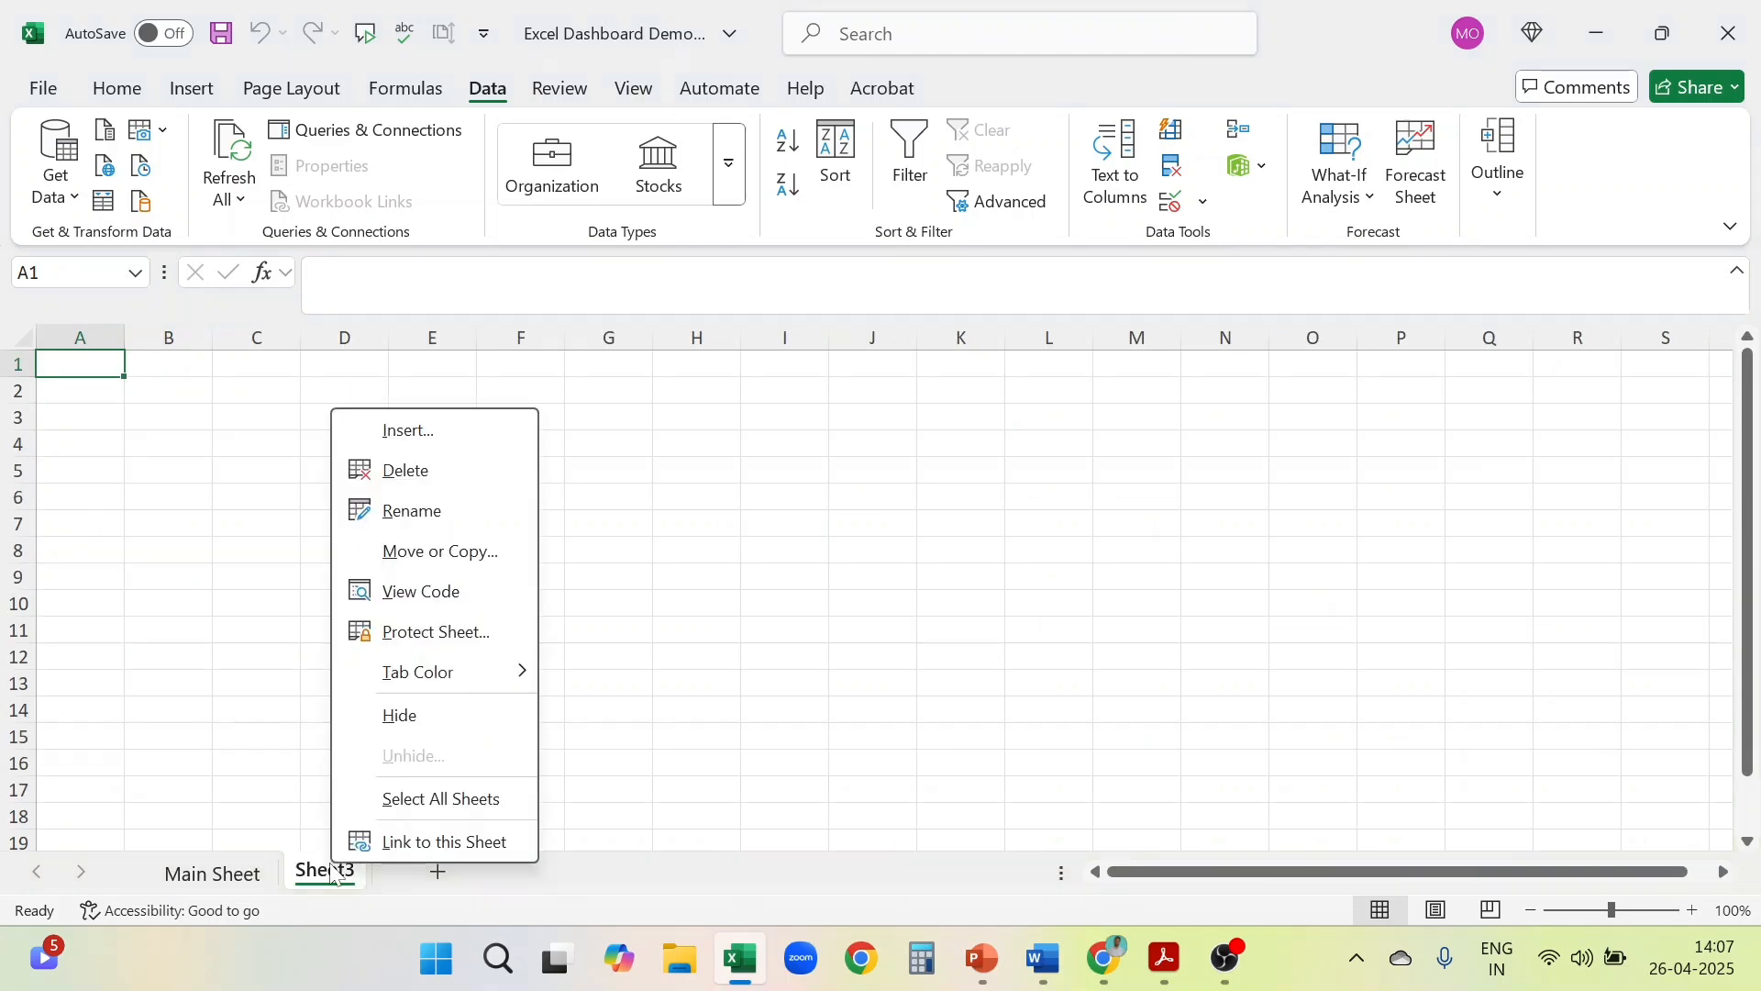
left_click(424, 511)
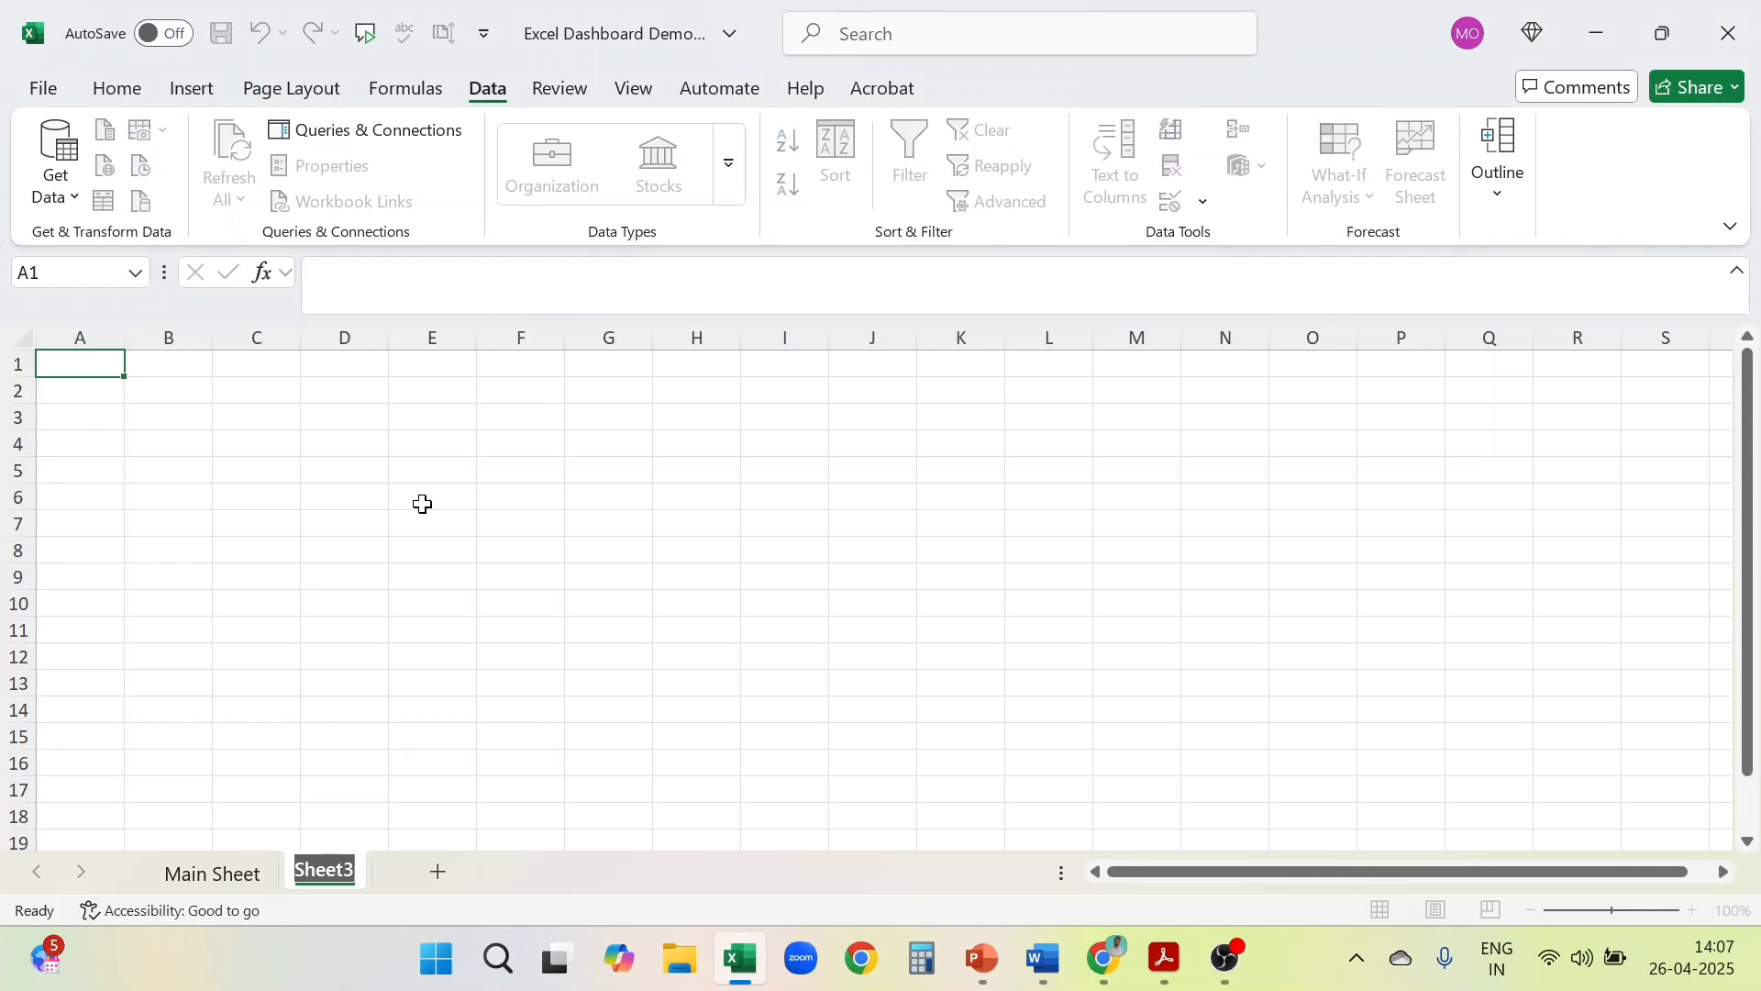
type("Dash")
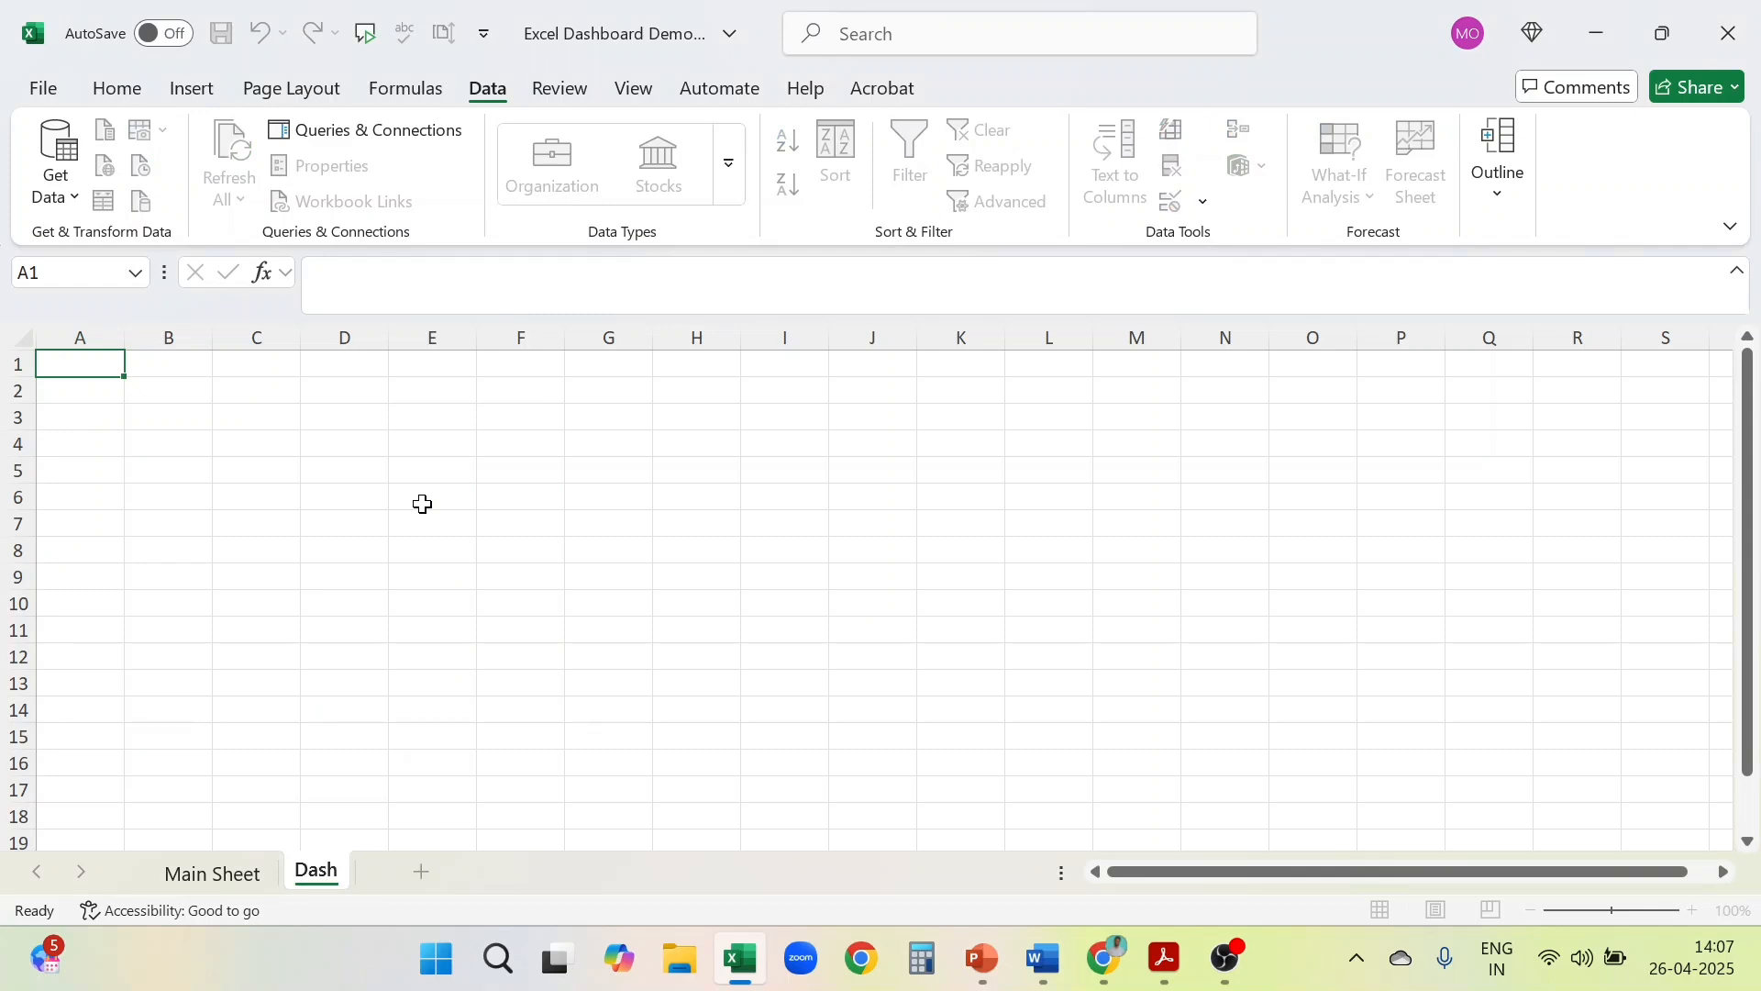
type("board")
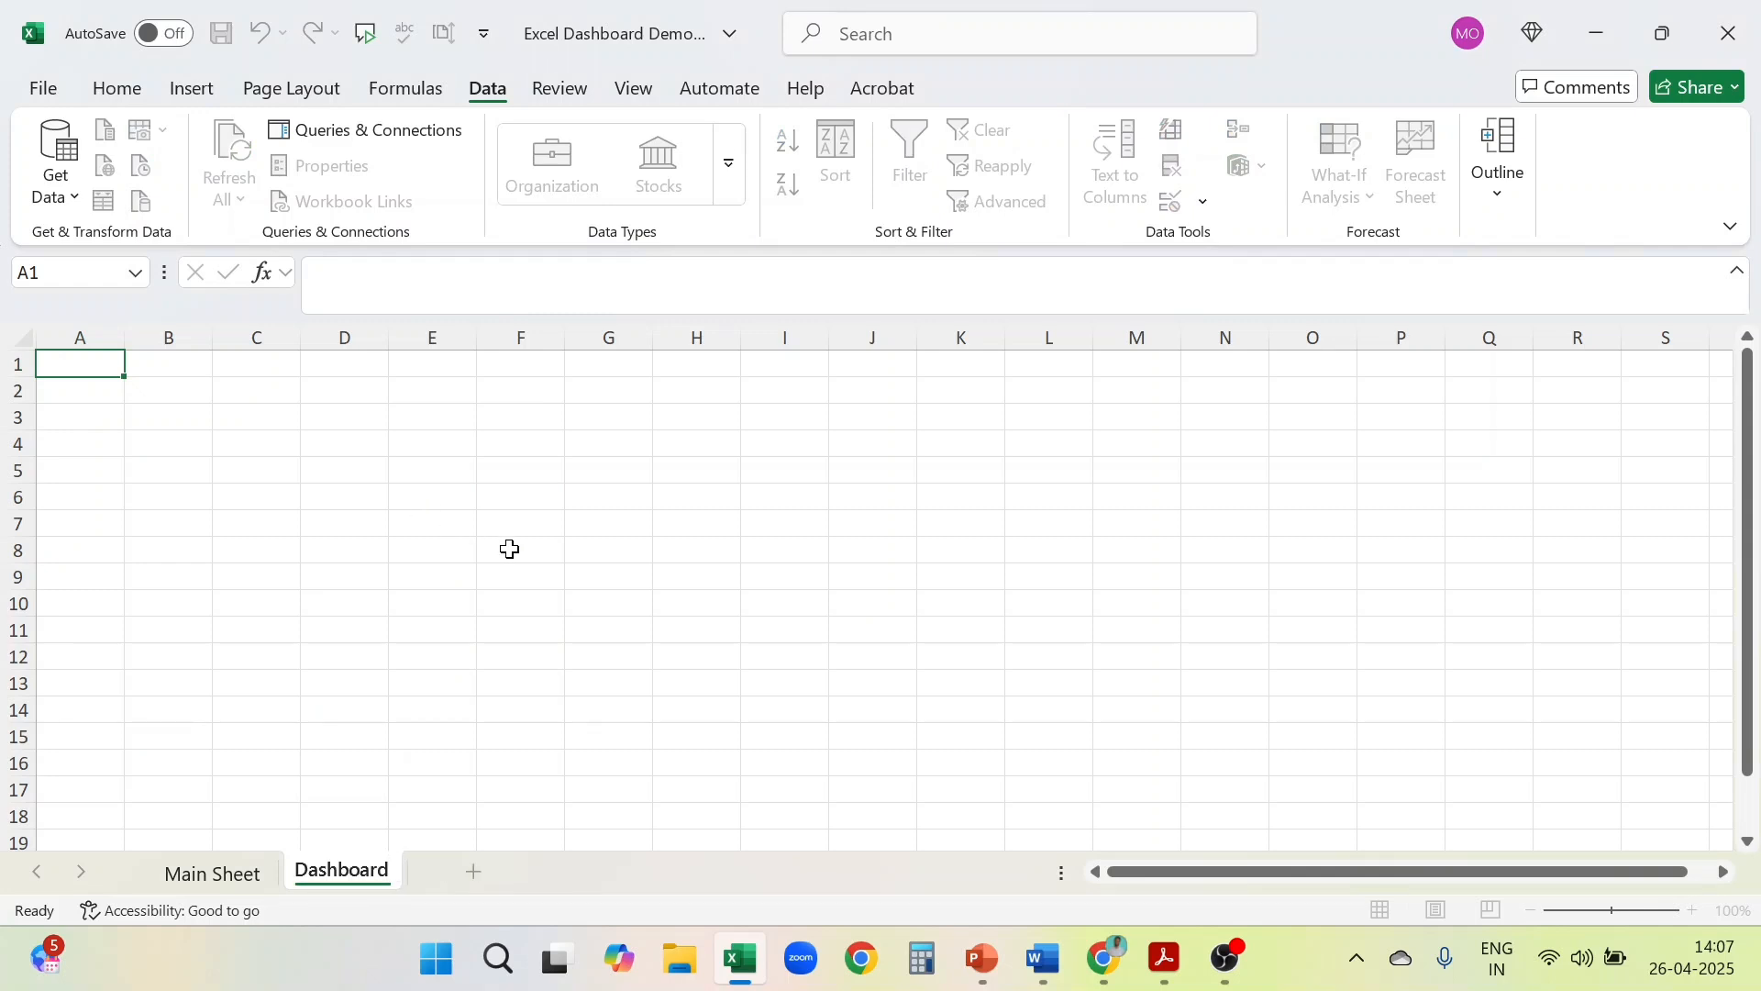
left_click(592, 761)
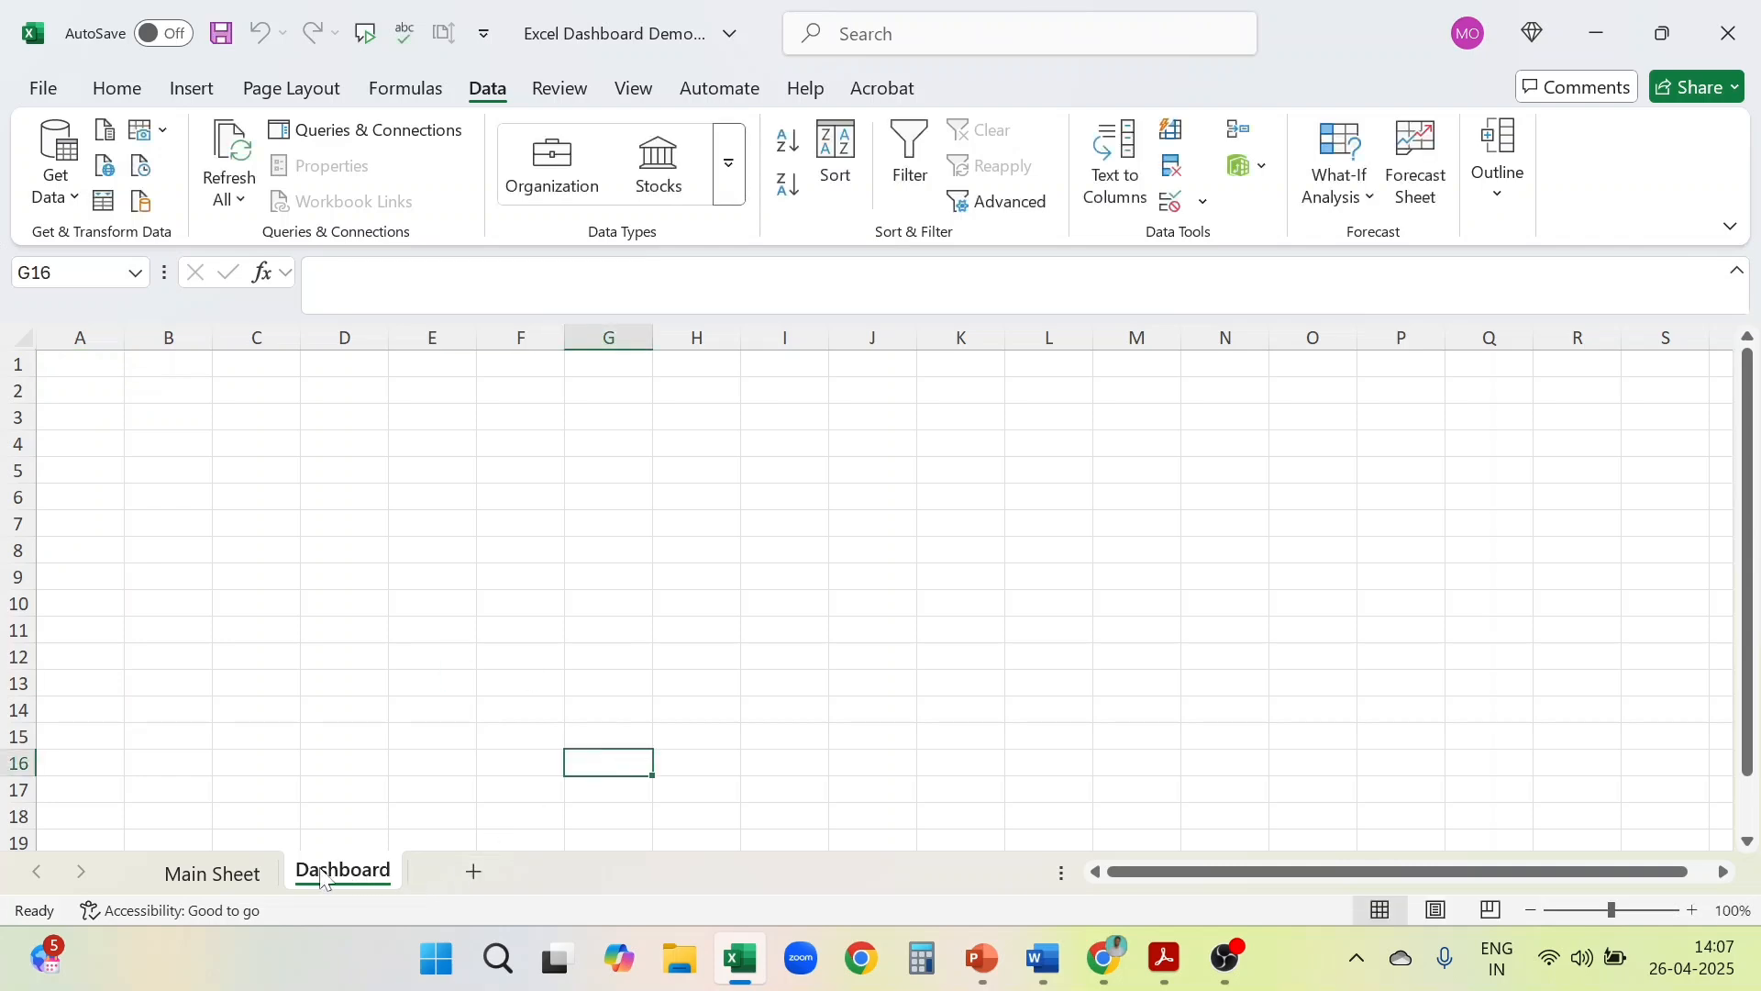
left_click_drag(199, 883, 160, 884)
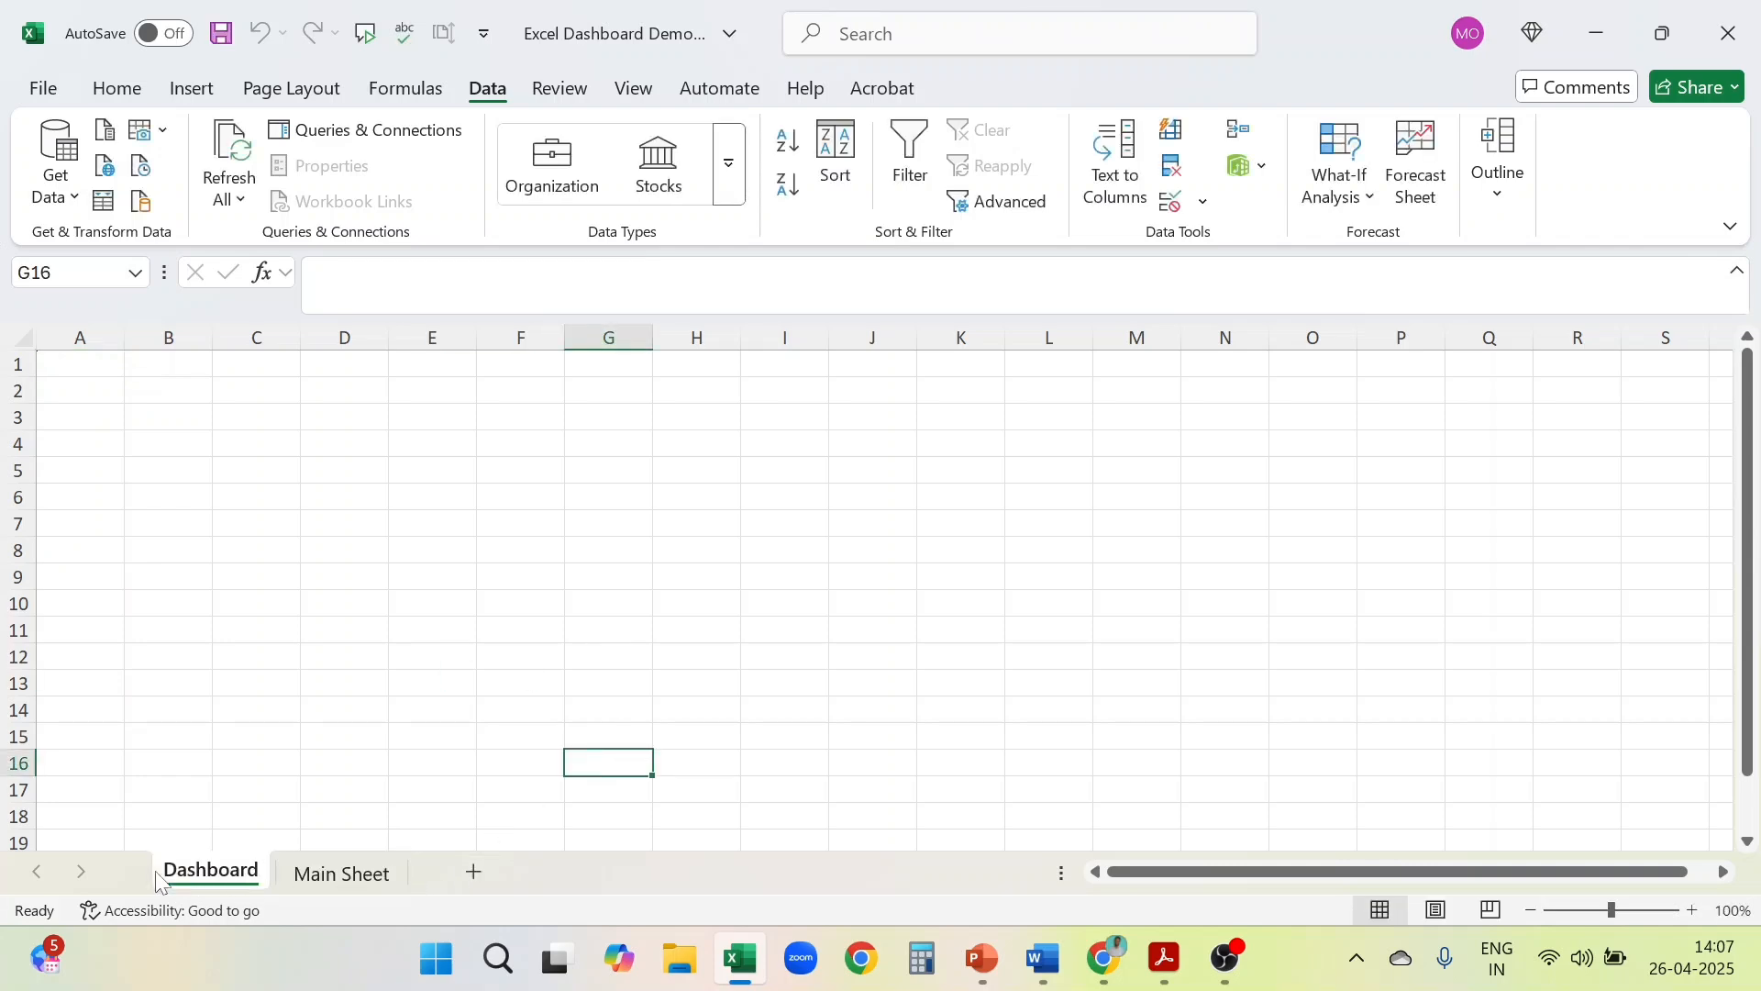
Select the entire school data table on Main Sheet, including its header row
left_click(360, 873)
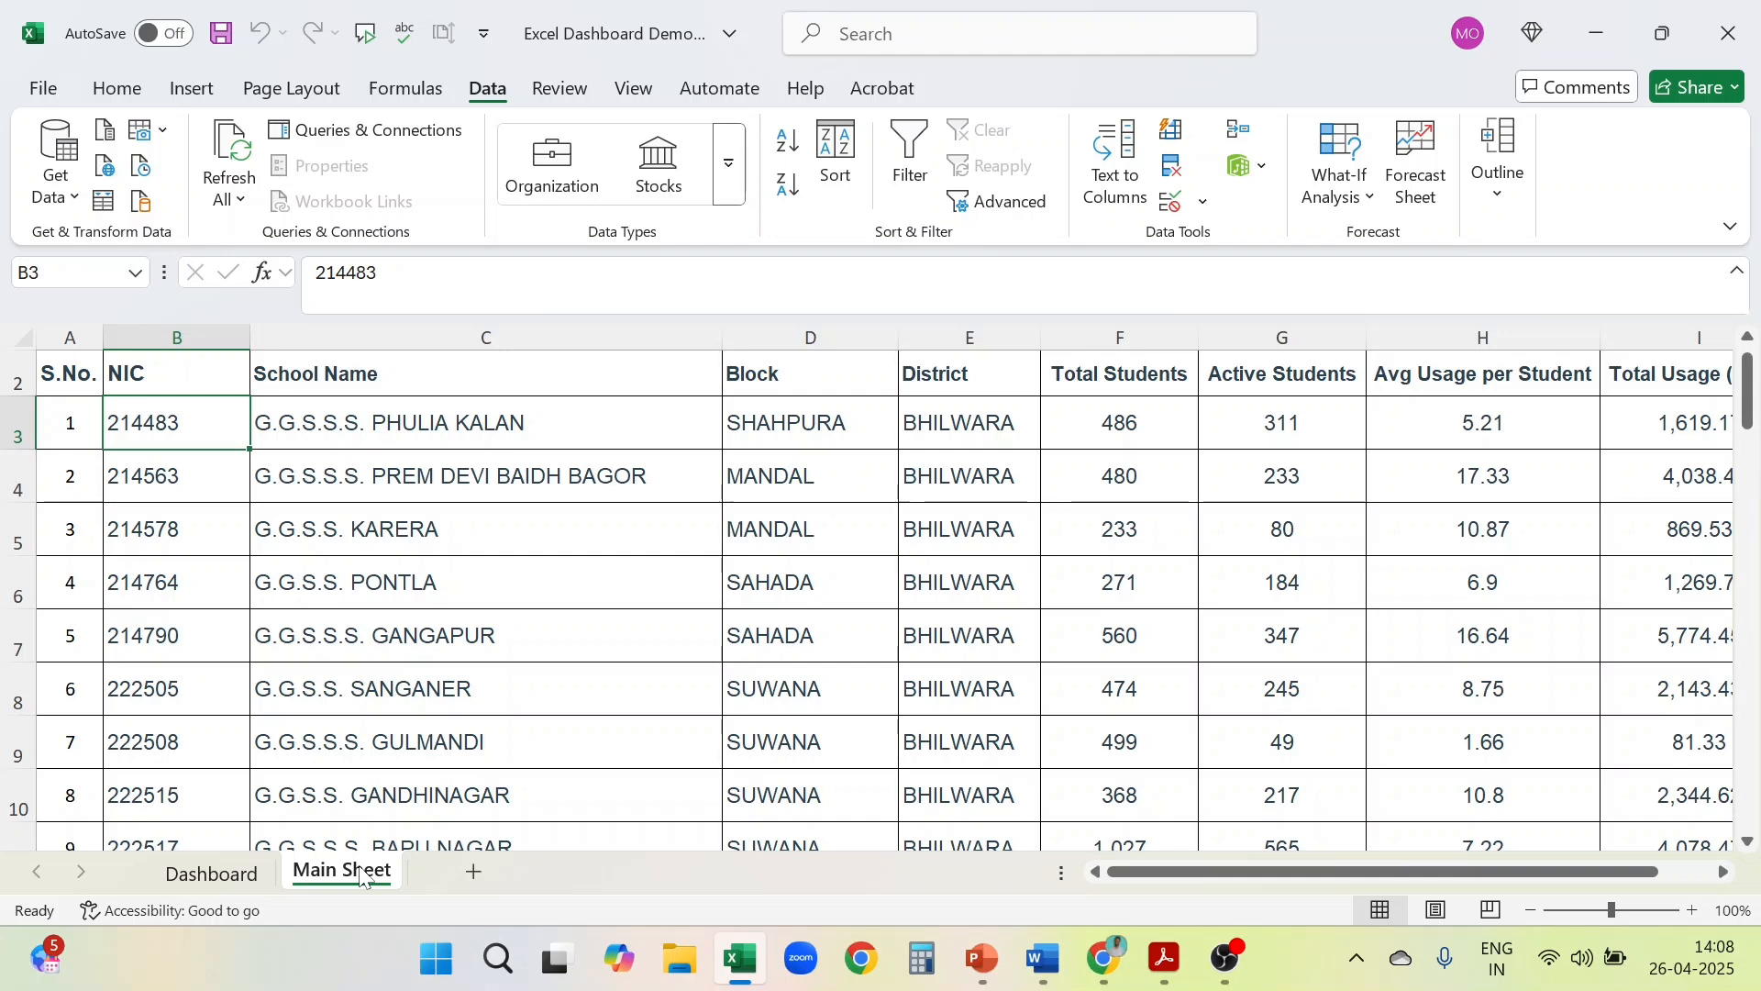
left_click(491, 597)
scroll(493, 598, "left", 3)
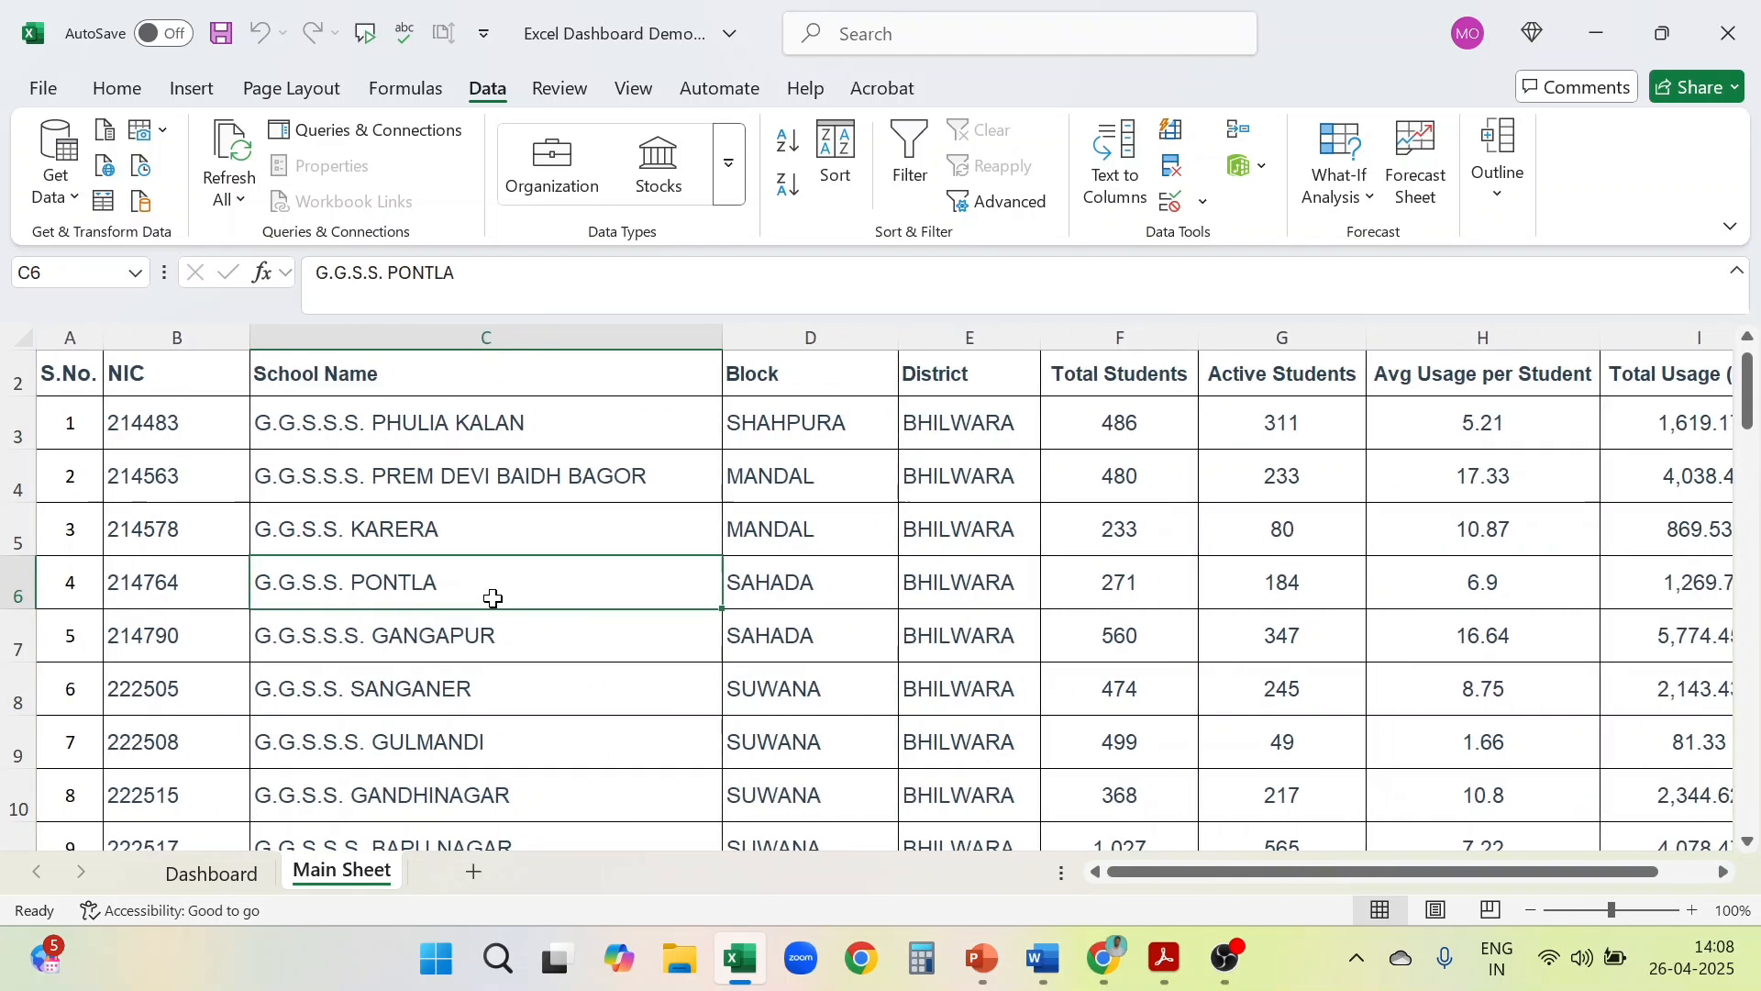
key("ctrl+a")
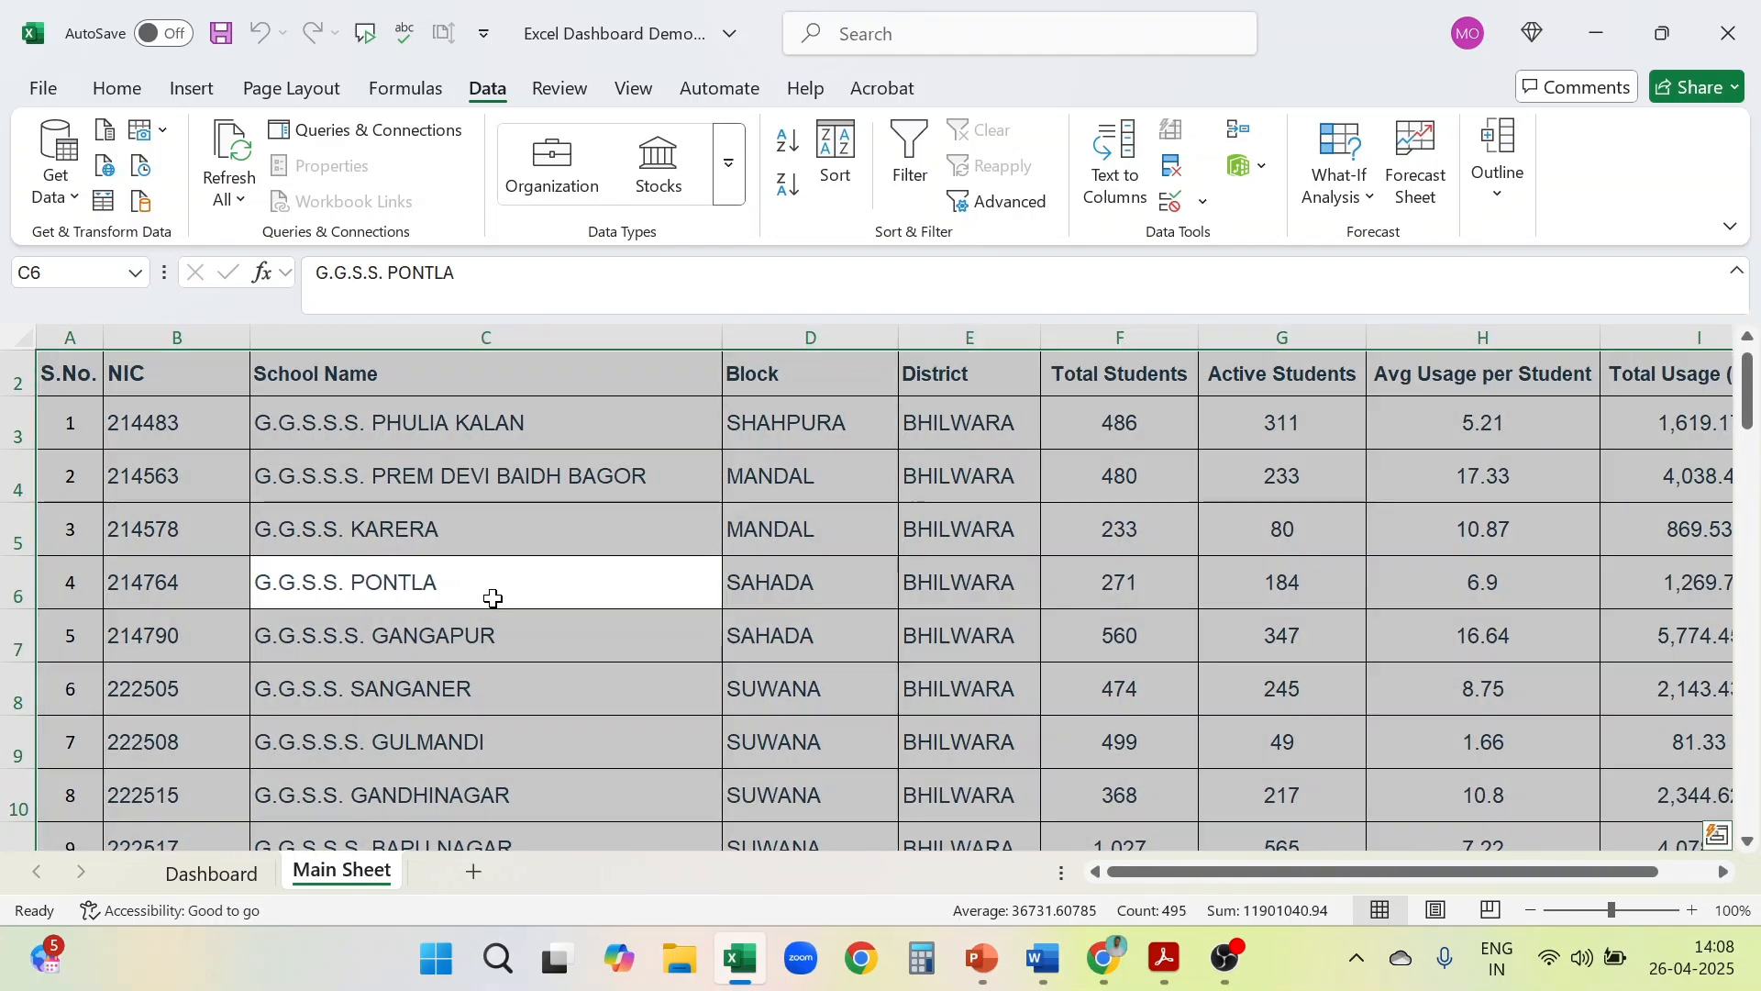
Check how far the selection extends across the school rows and columns on Main Sheet
scroll(492, 550, "down", 4)
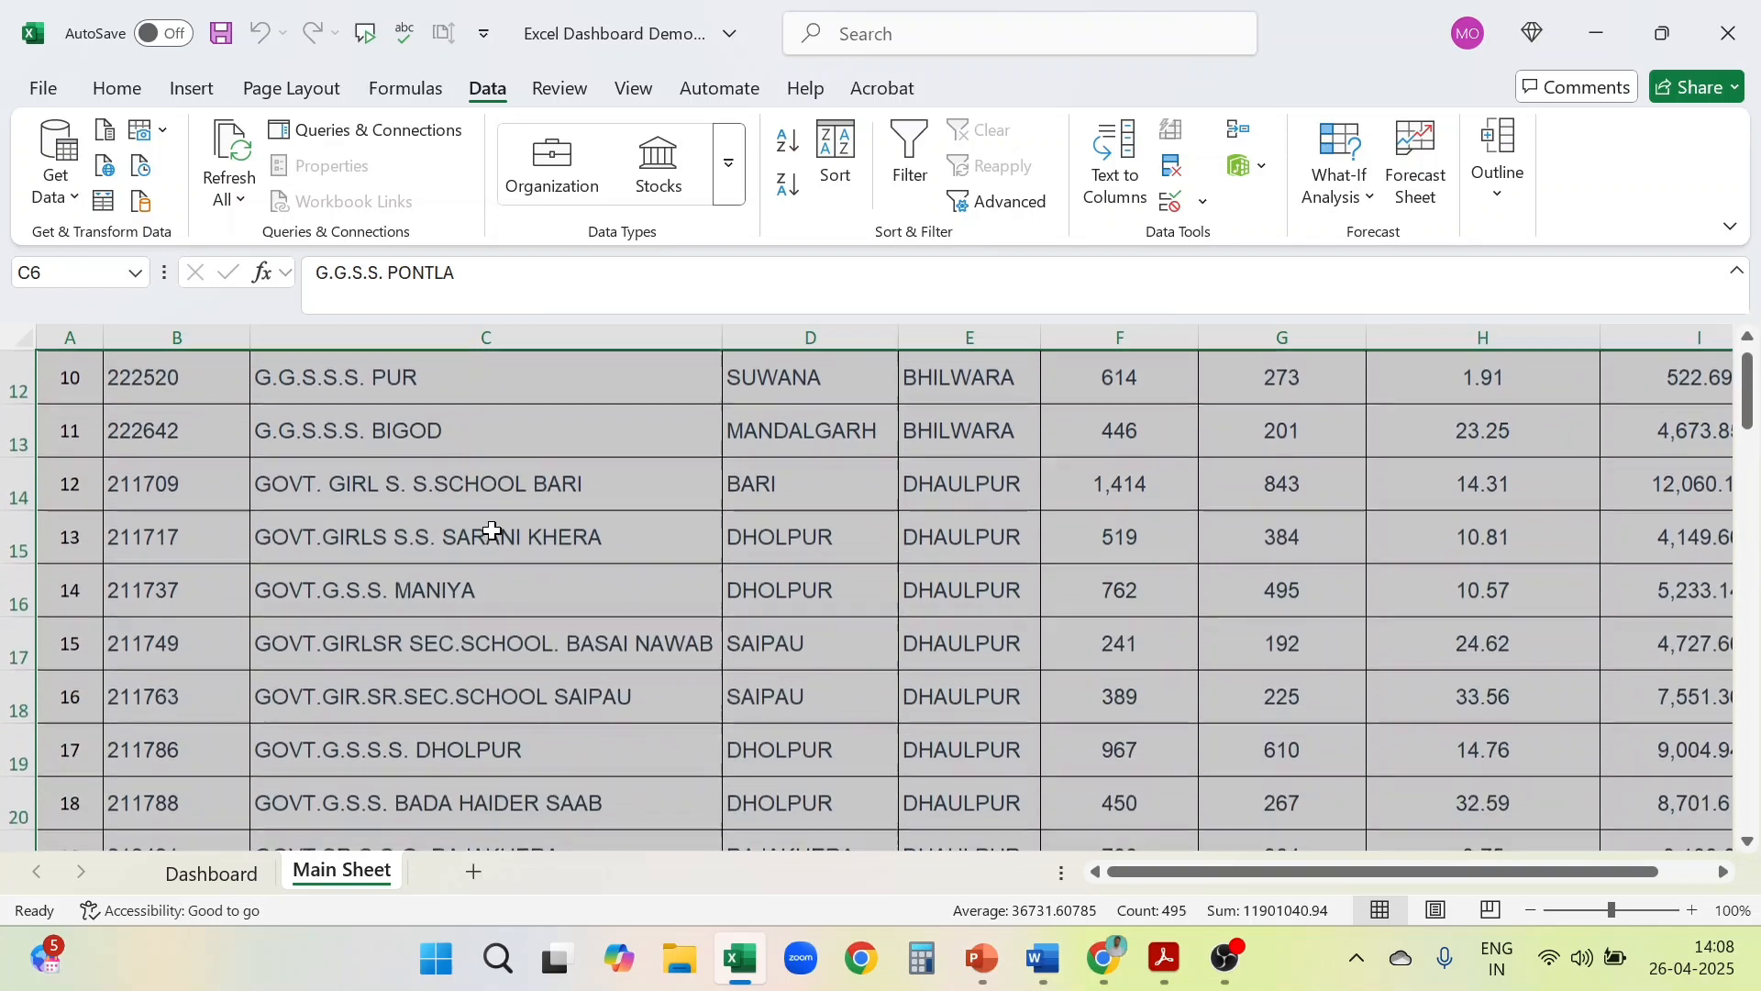
scroll(493, 530, "right", 3)
scroll(492, 531, "left", 3)
scroll(493, 530, "down", 6)
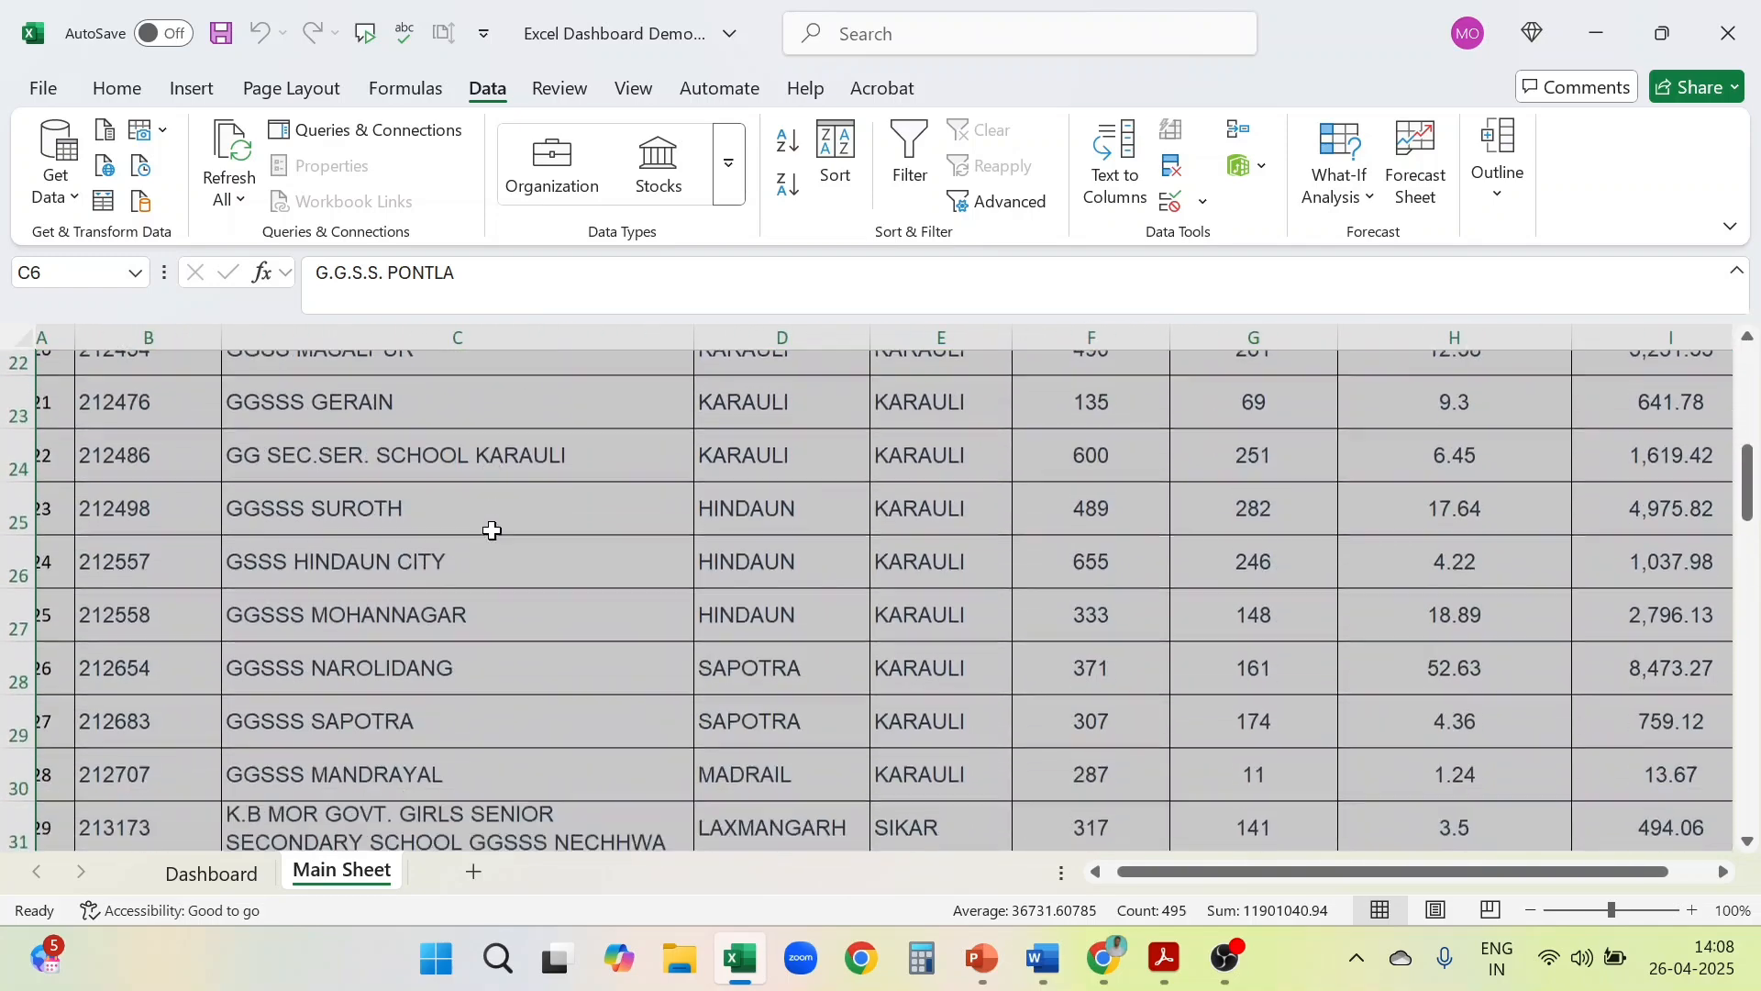
scroll(493, 530, "down", 3)
scroll(492, 530, "right", 1)
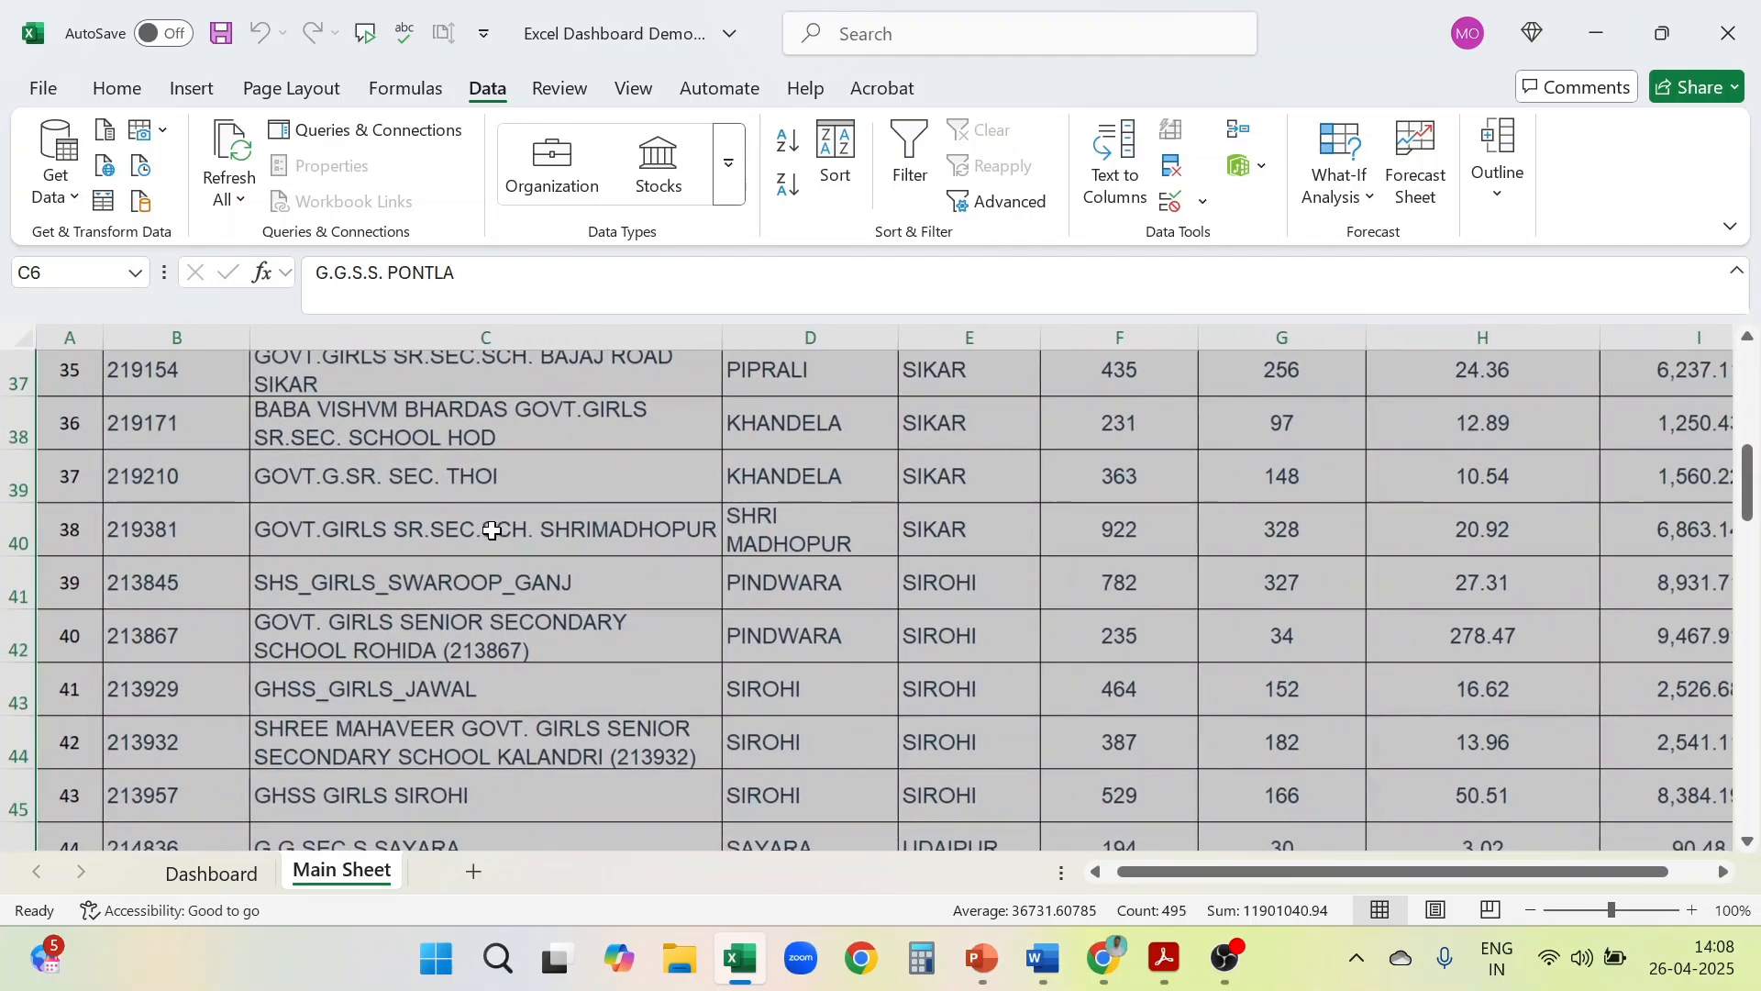
scroll(493, 530, "up", 9)
scroll(493, 530, "left", 2)
scroll(493, 530, "up", 3)
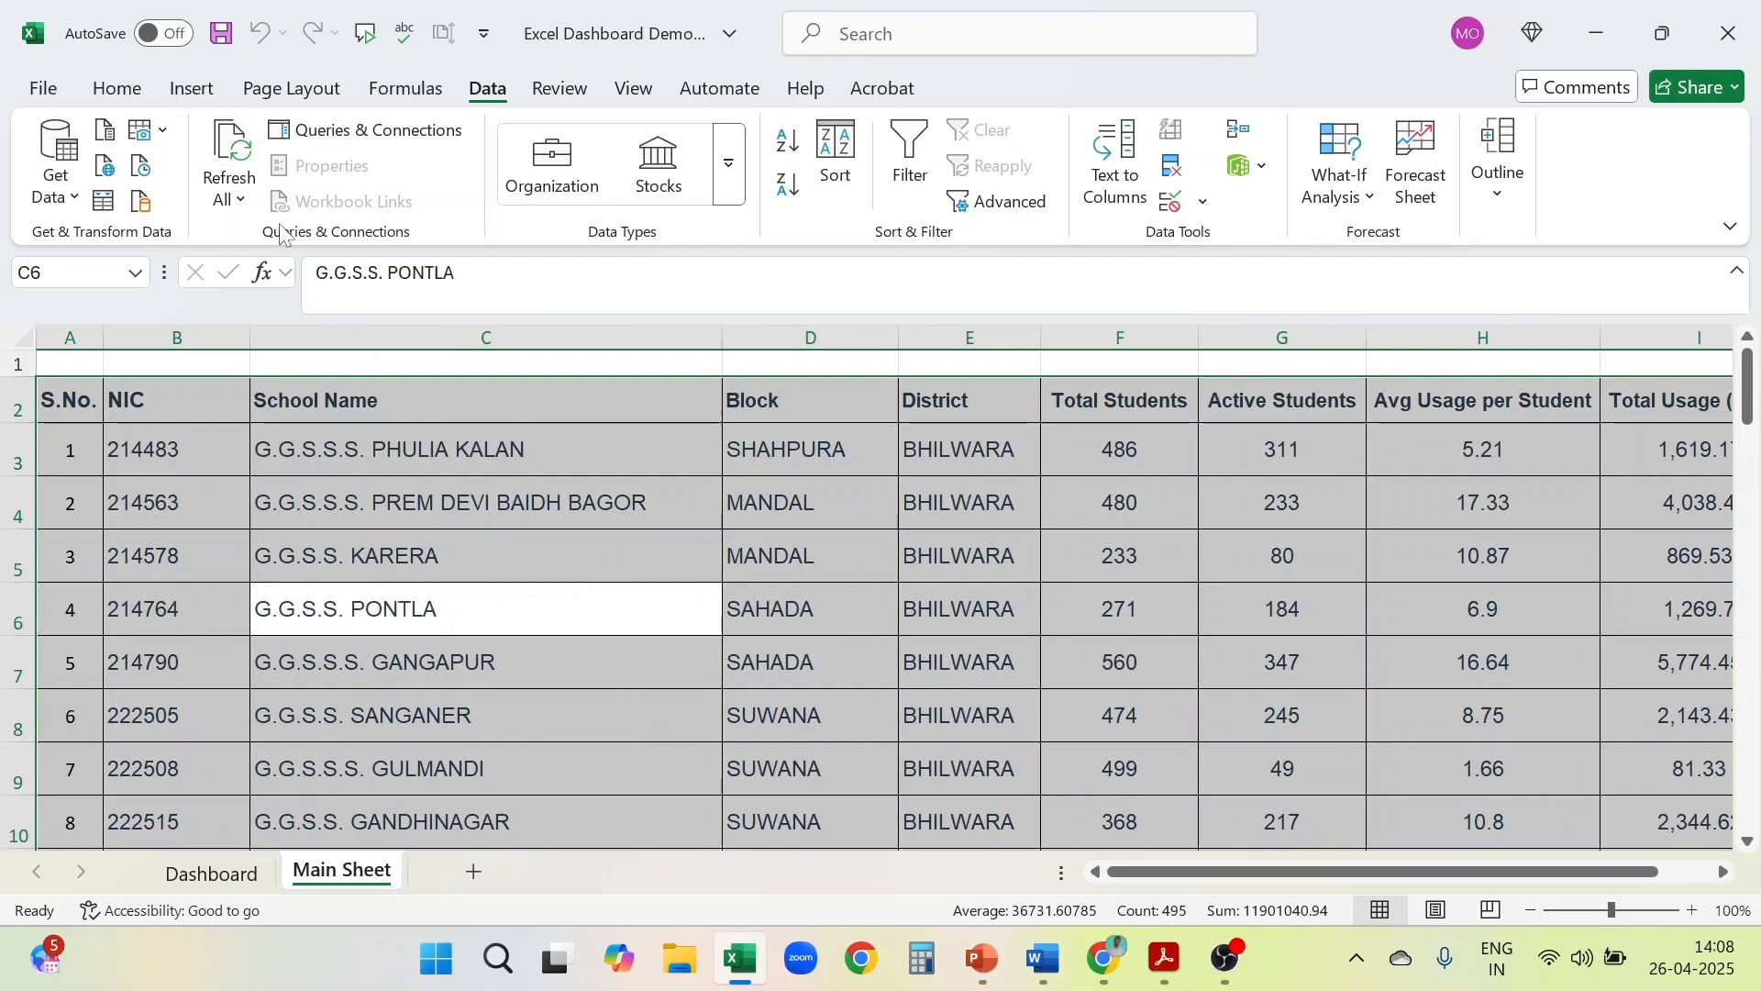
Insert a PivotTable on a new worksheet, using the range 'Main Sheet'!$A$2:$I$56 as its source
left_click(195, 89)
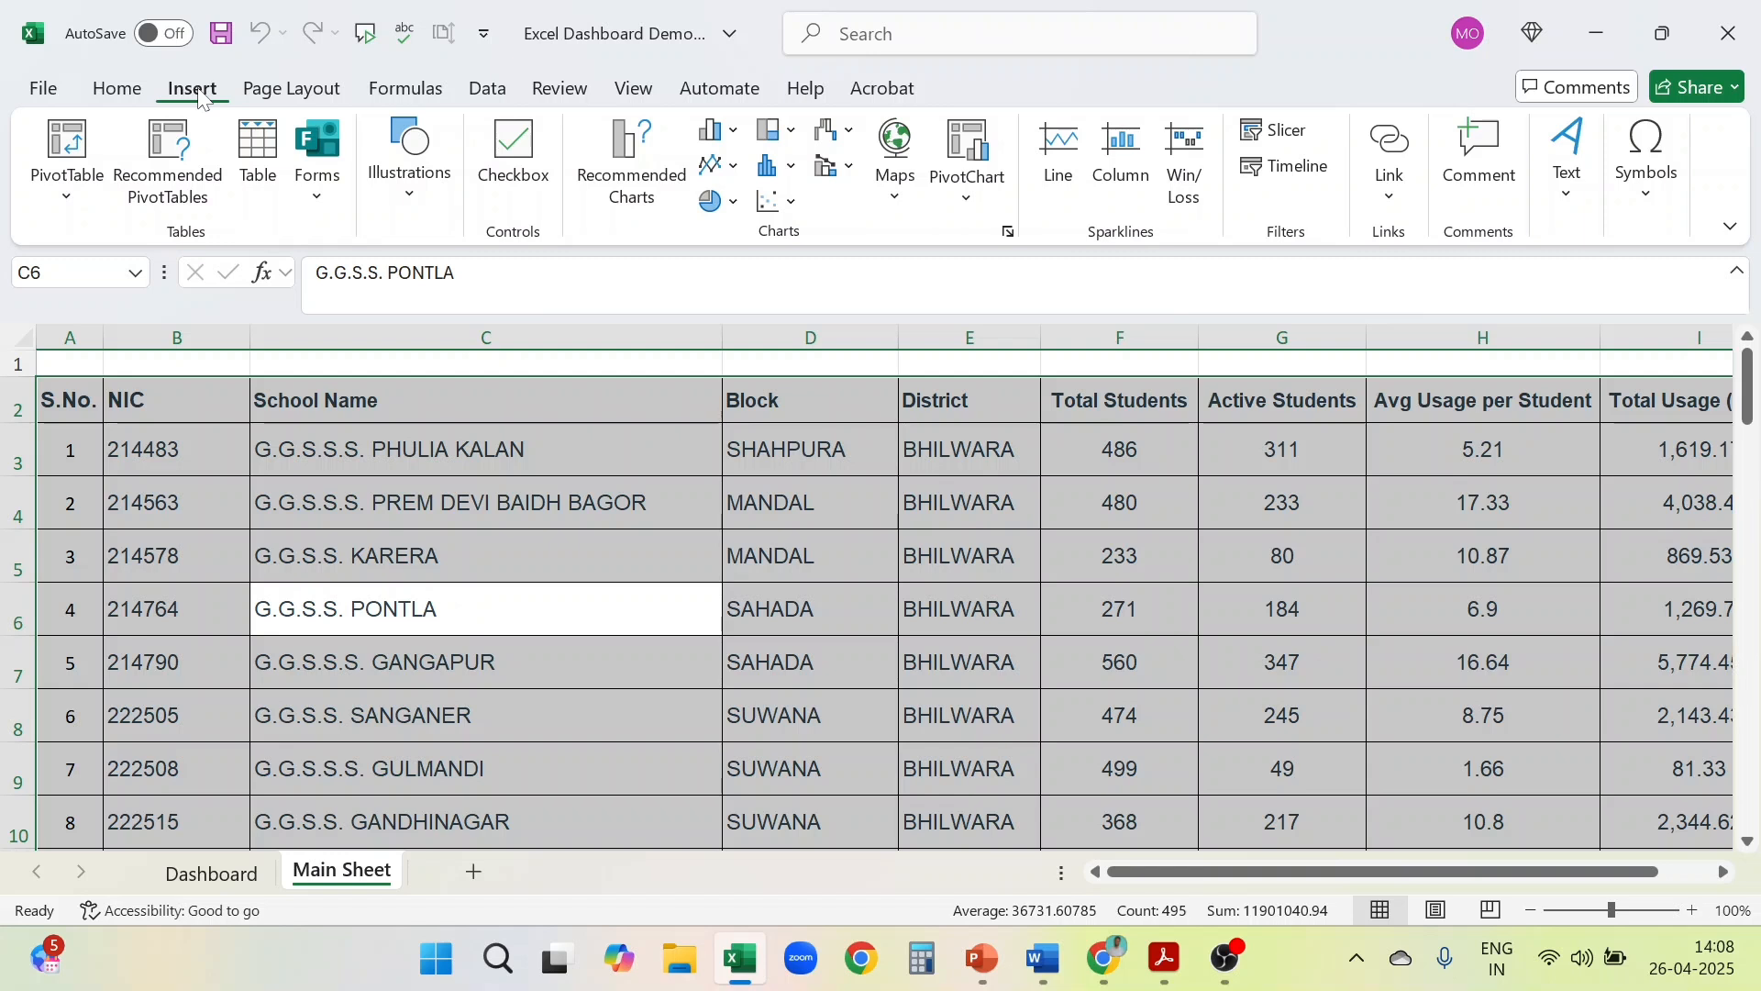
left_click(57, 147)
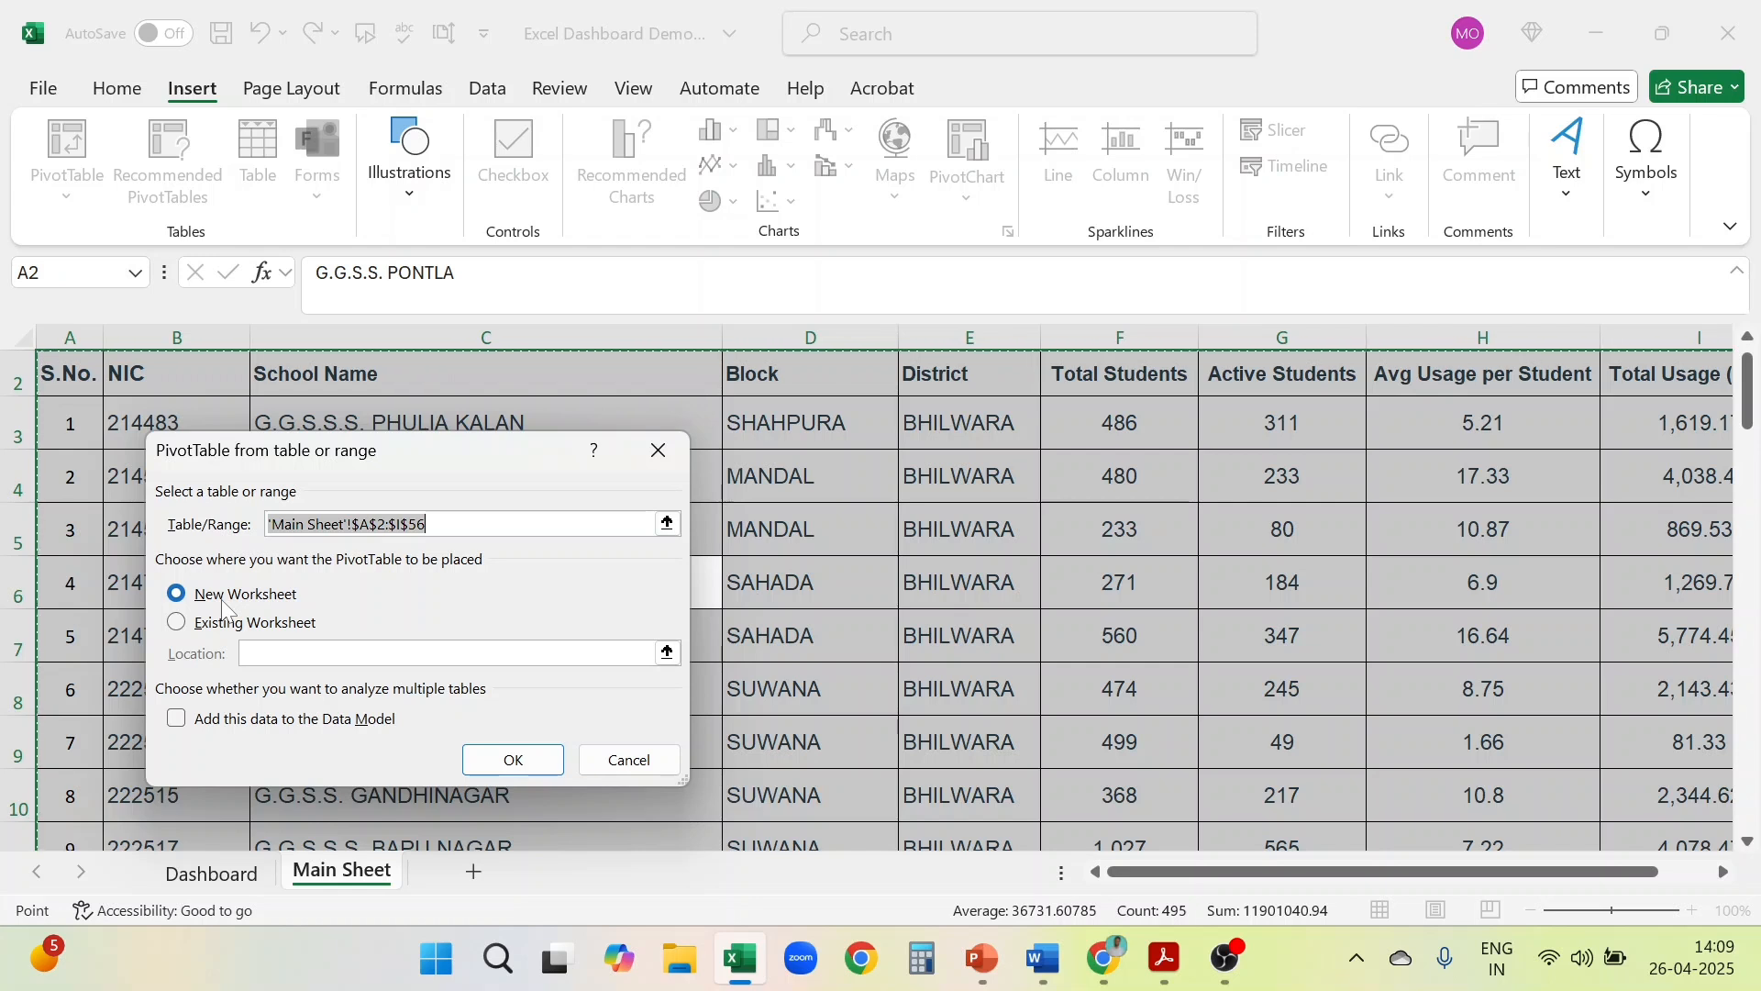
left_click(178, 624)
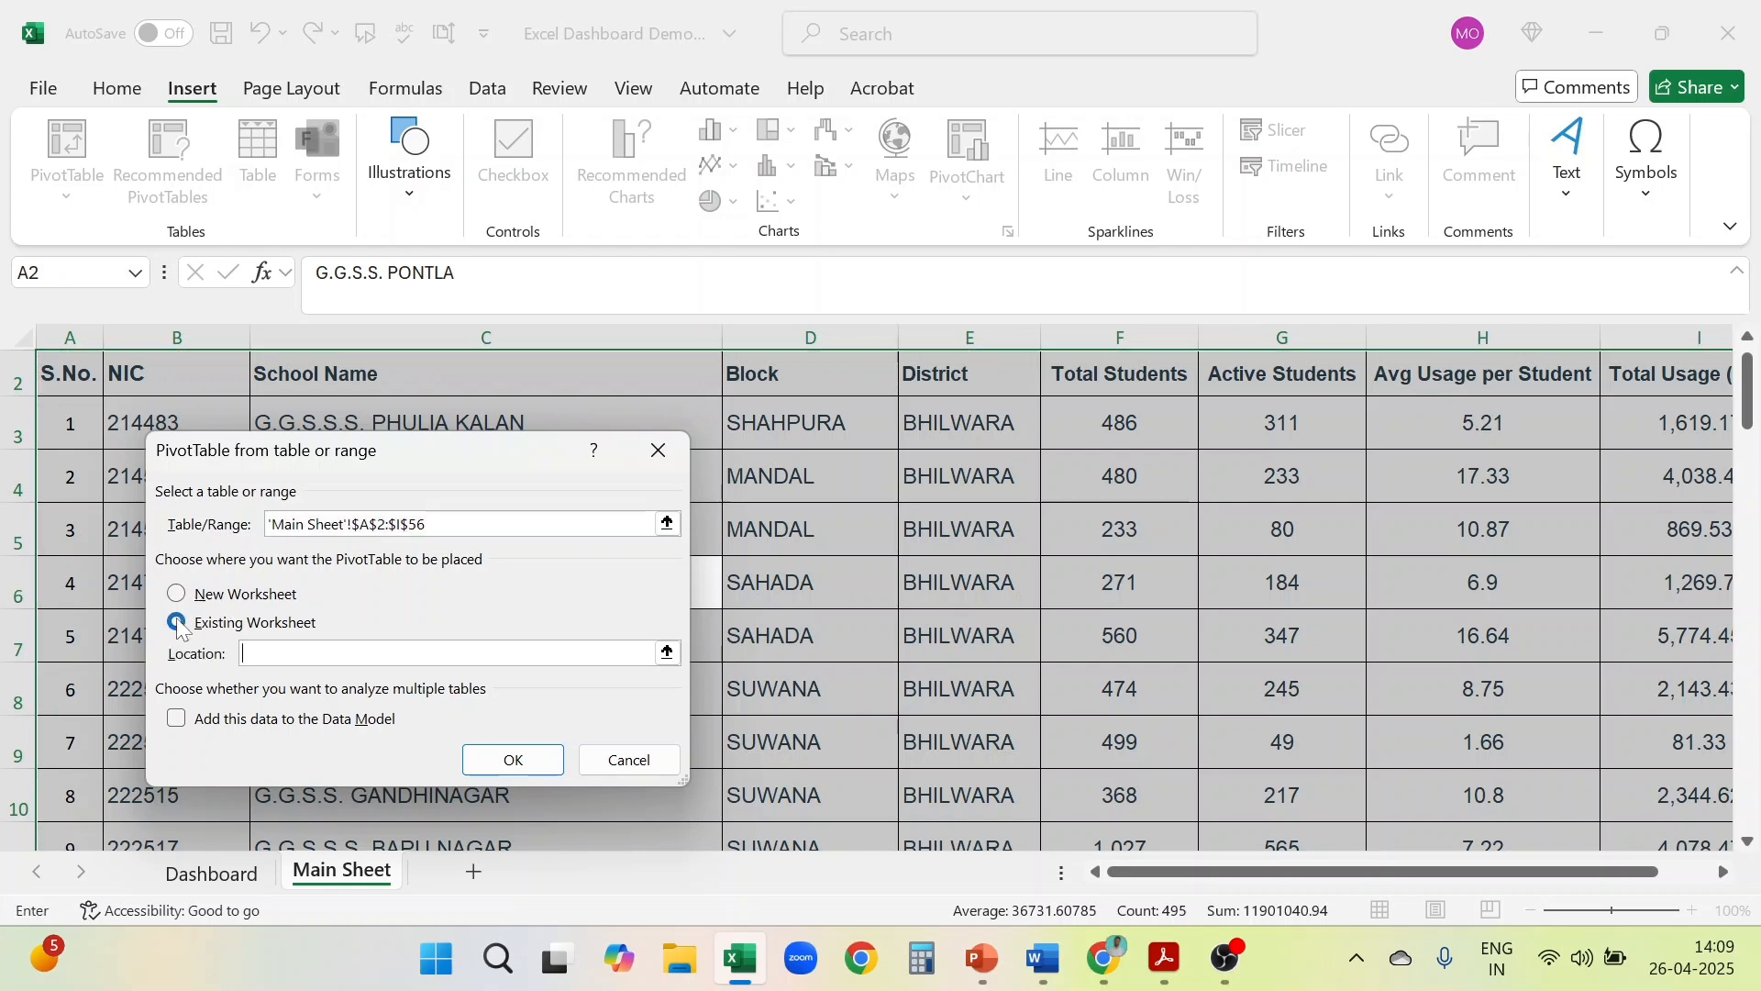
left_click(181, 595)
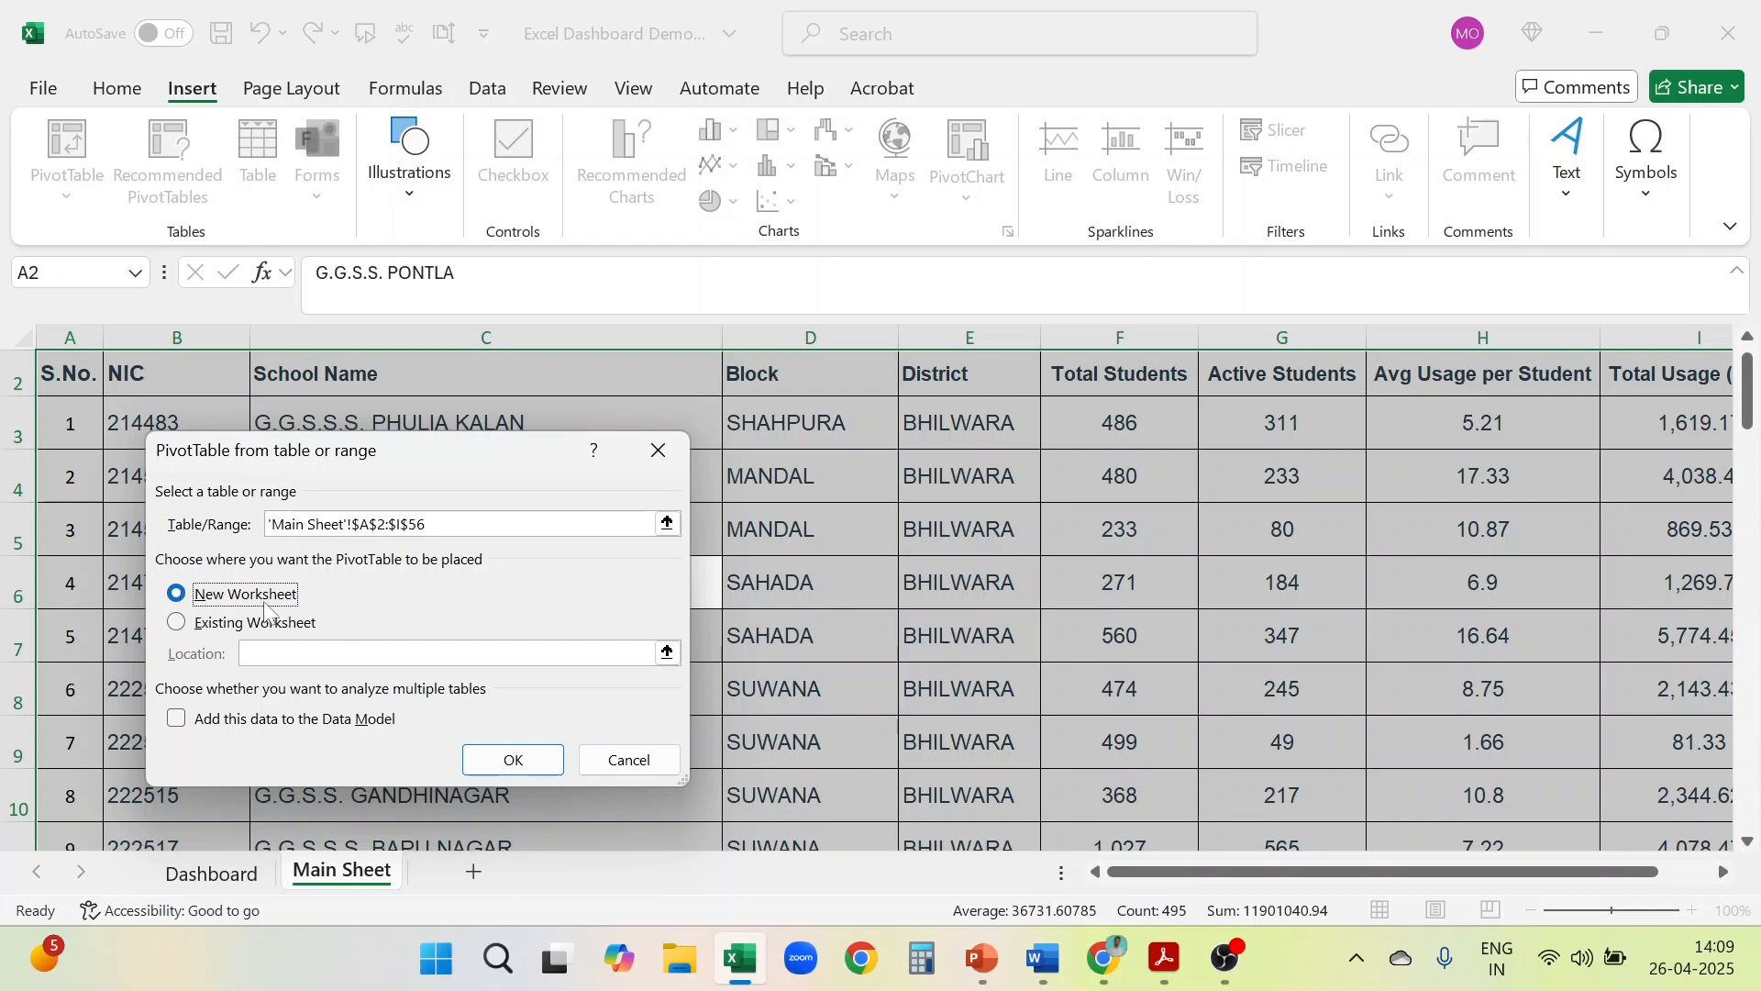
left_click(514, 762)
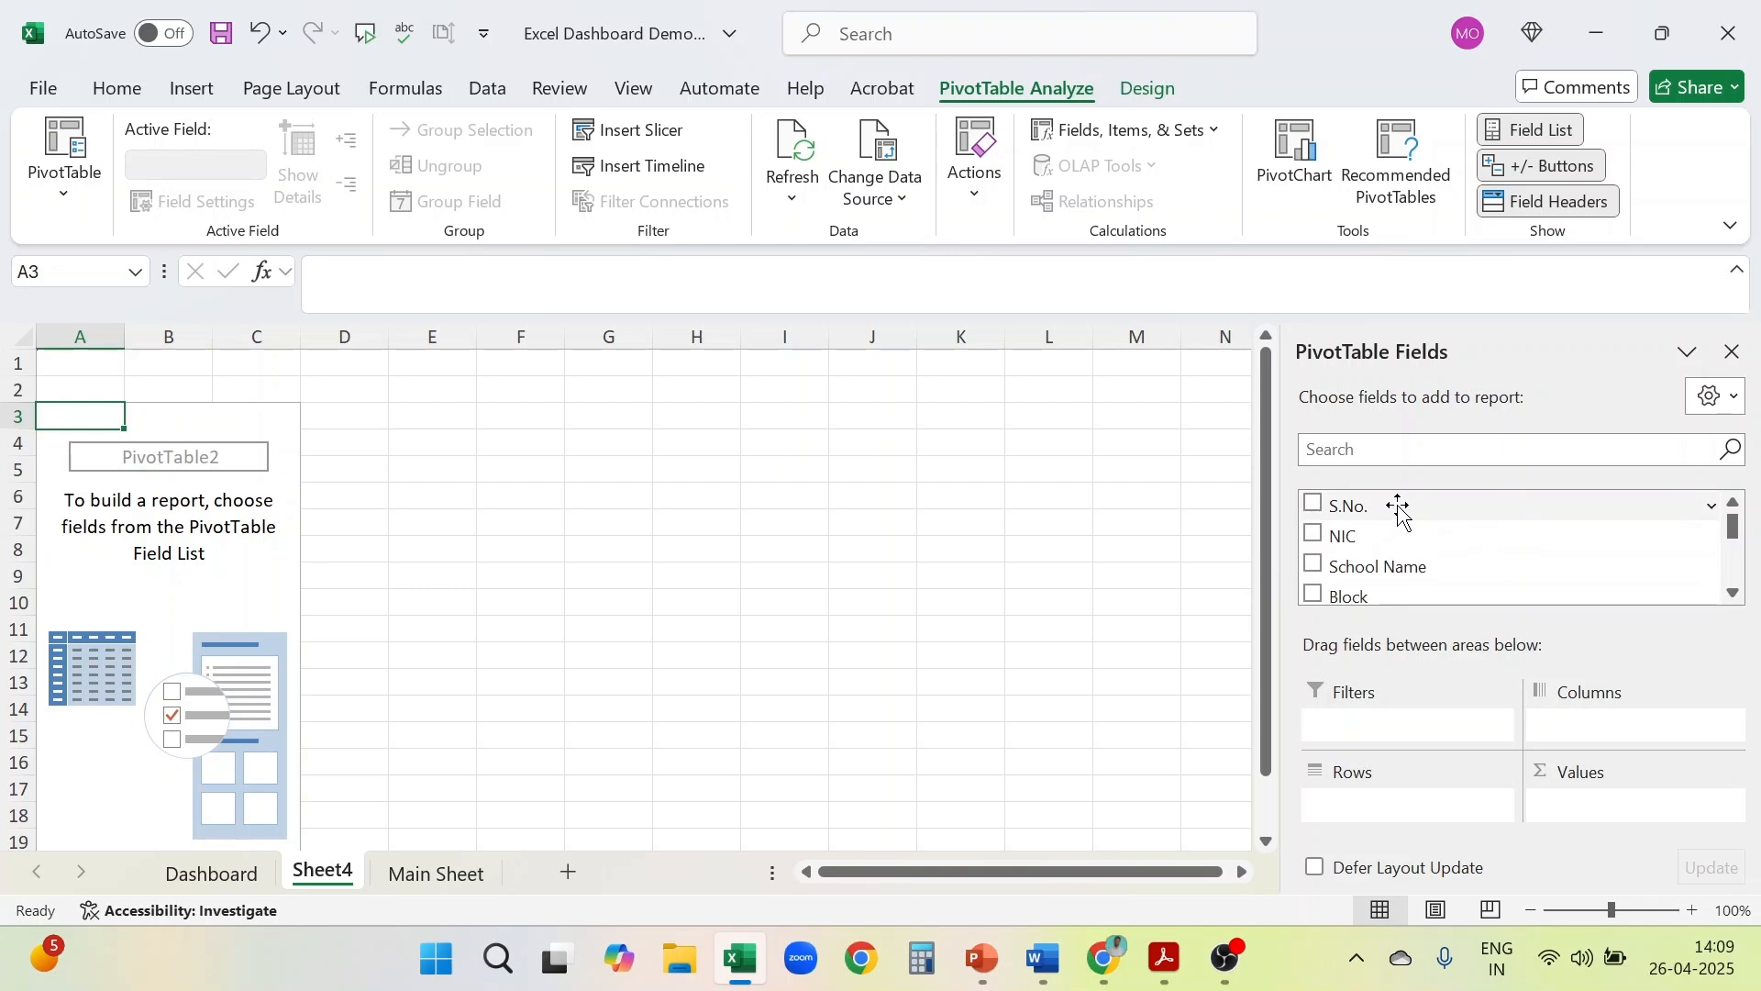
scroll(1400, 512, "down", 2)
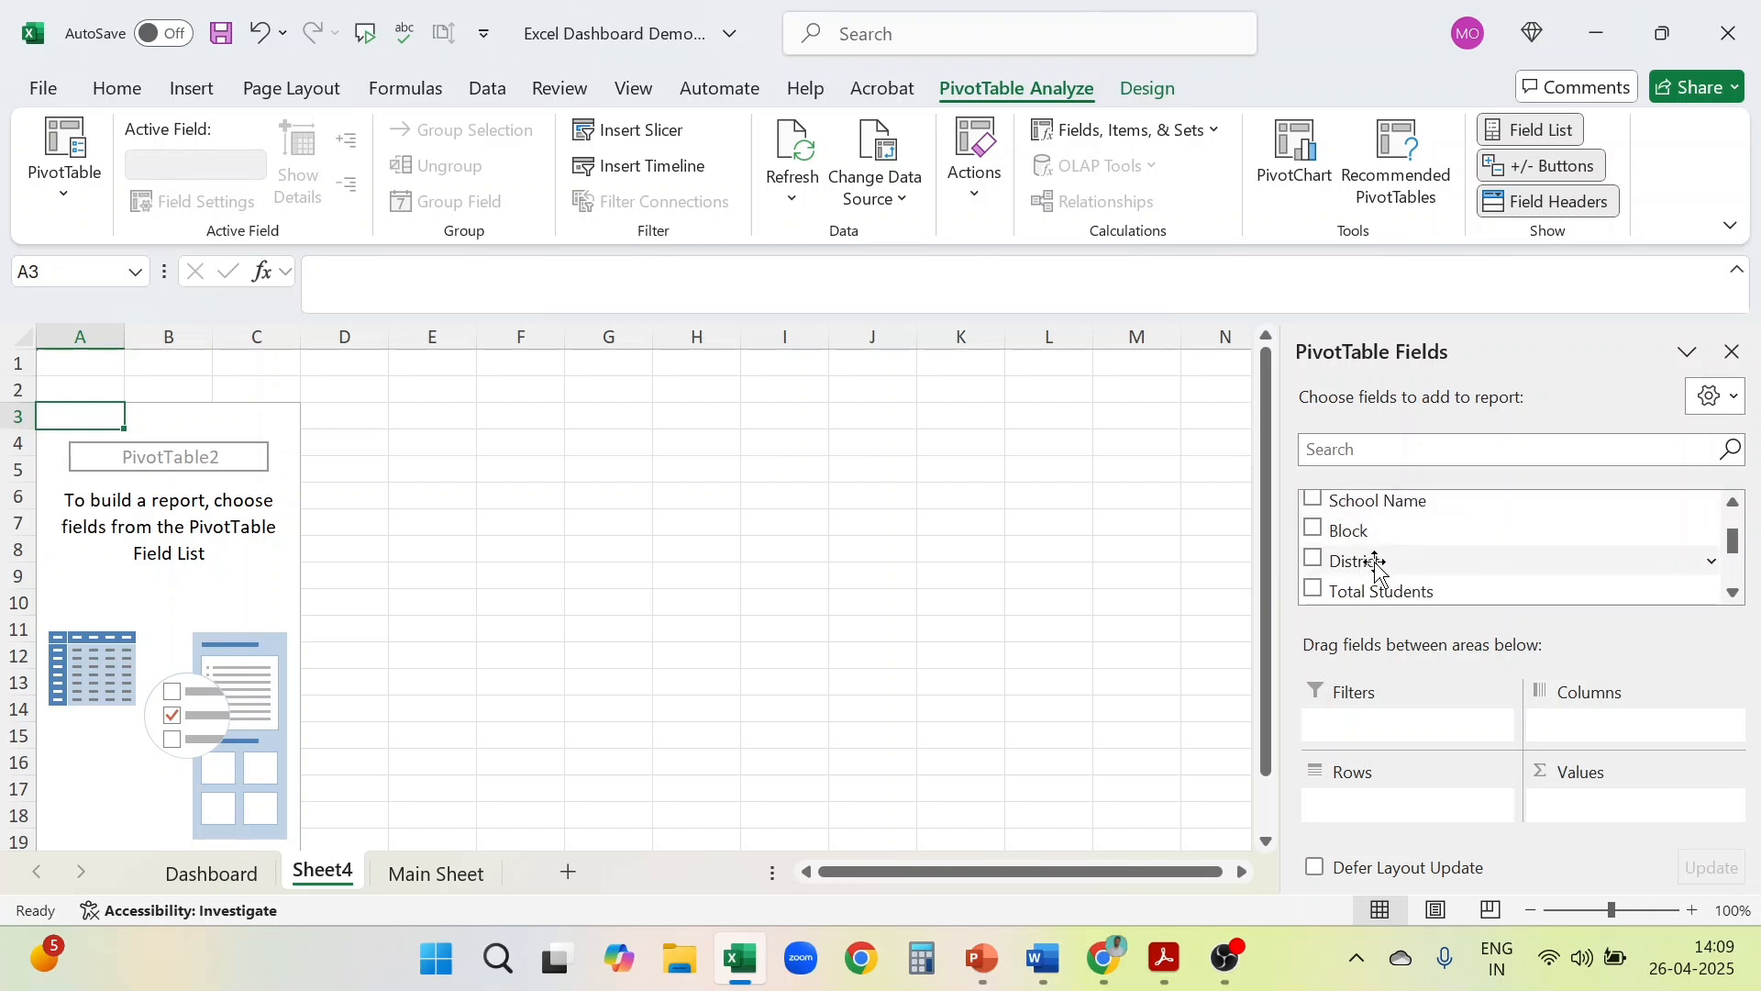
Build the PivotTable with District in the rows and the count of School Name as the values
scroll(1447, 581, "down", 2)
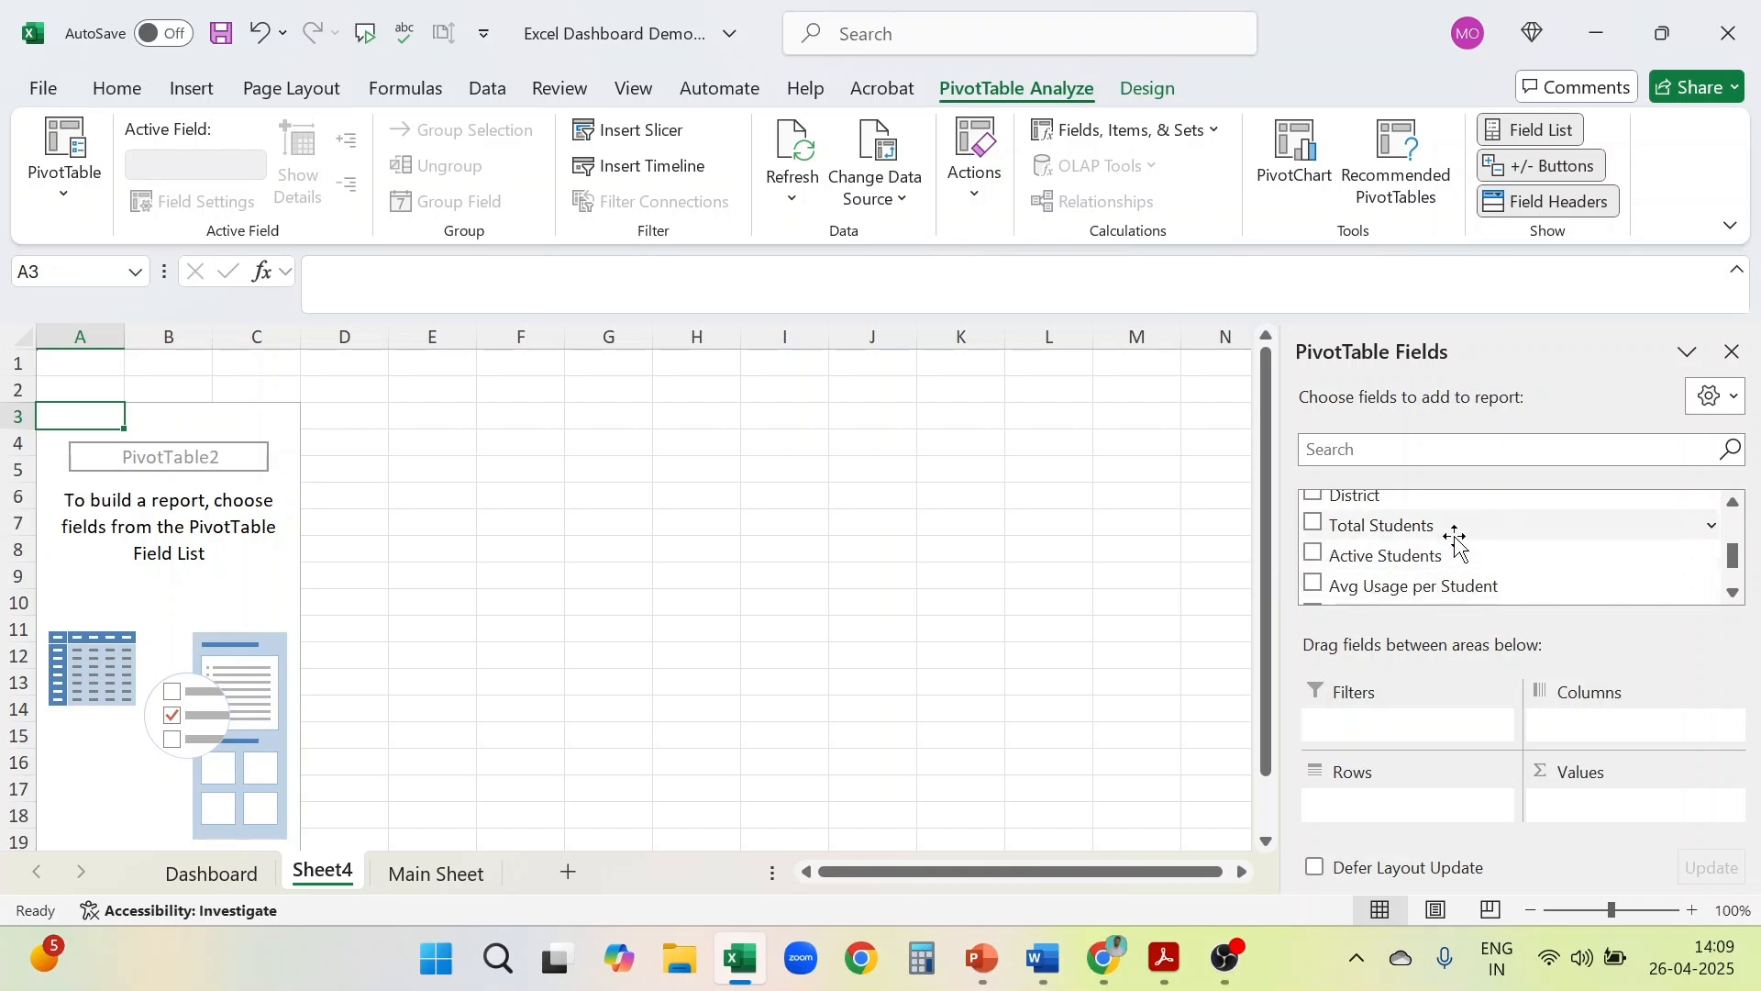
scroll(1457, 541, "up", 4)
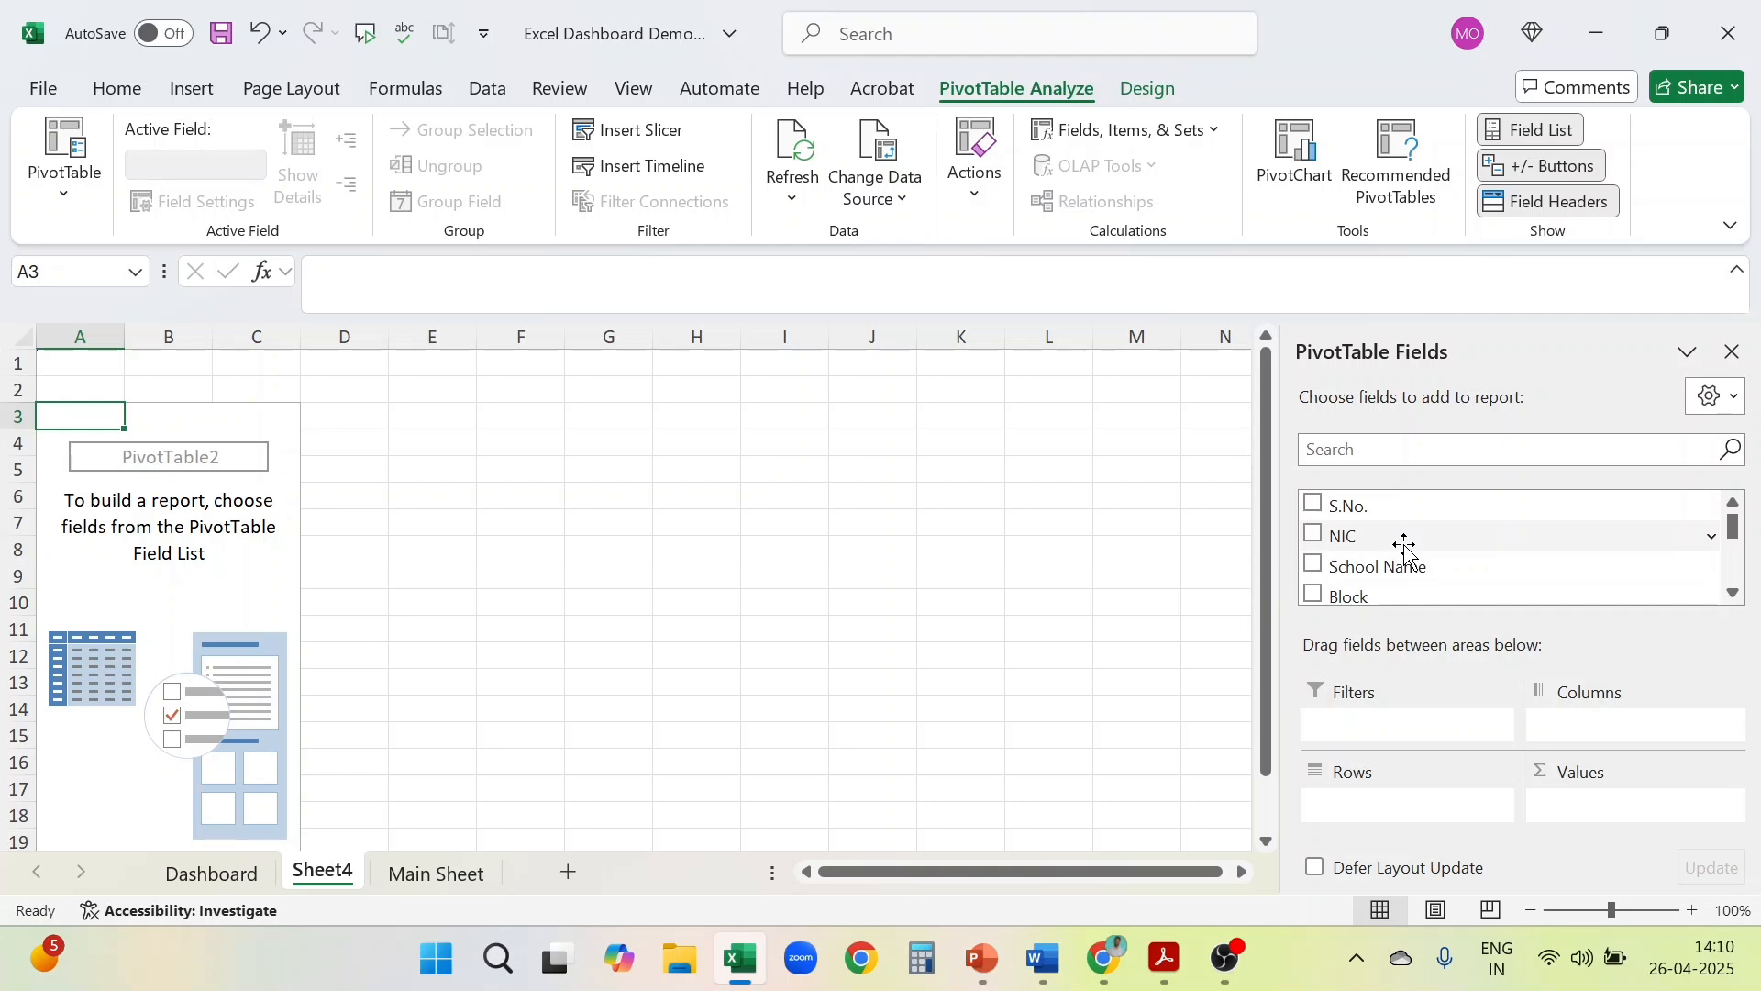
scroll(1406, 547, "down", 1)
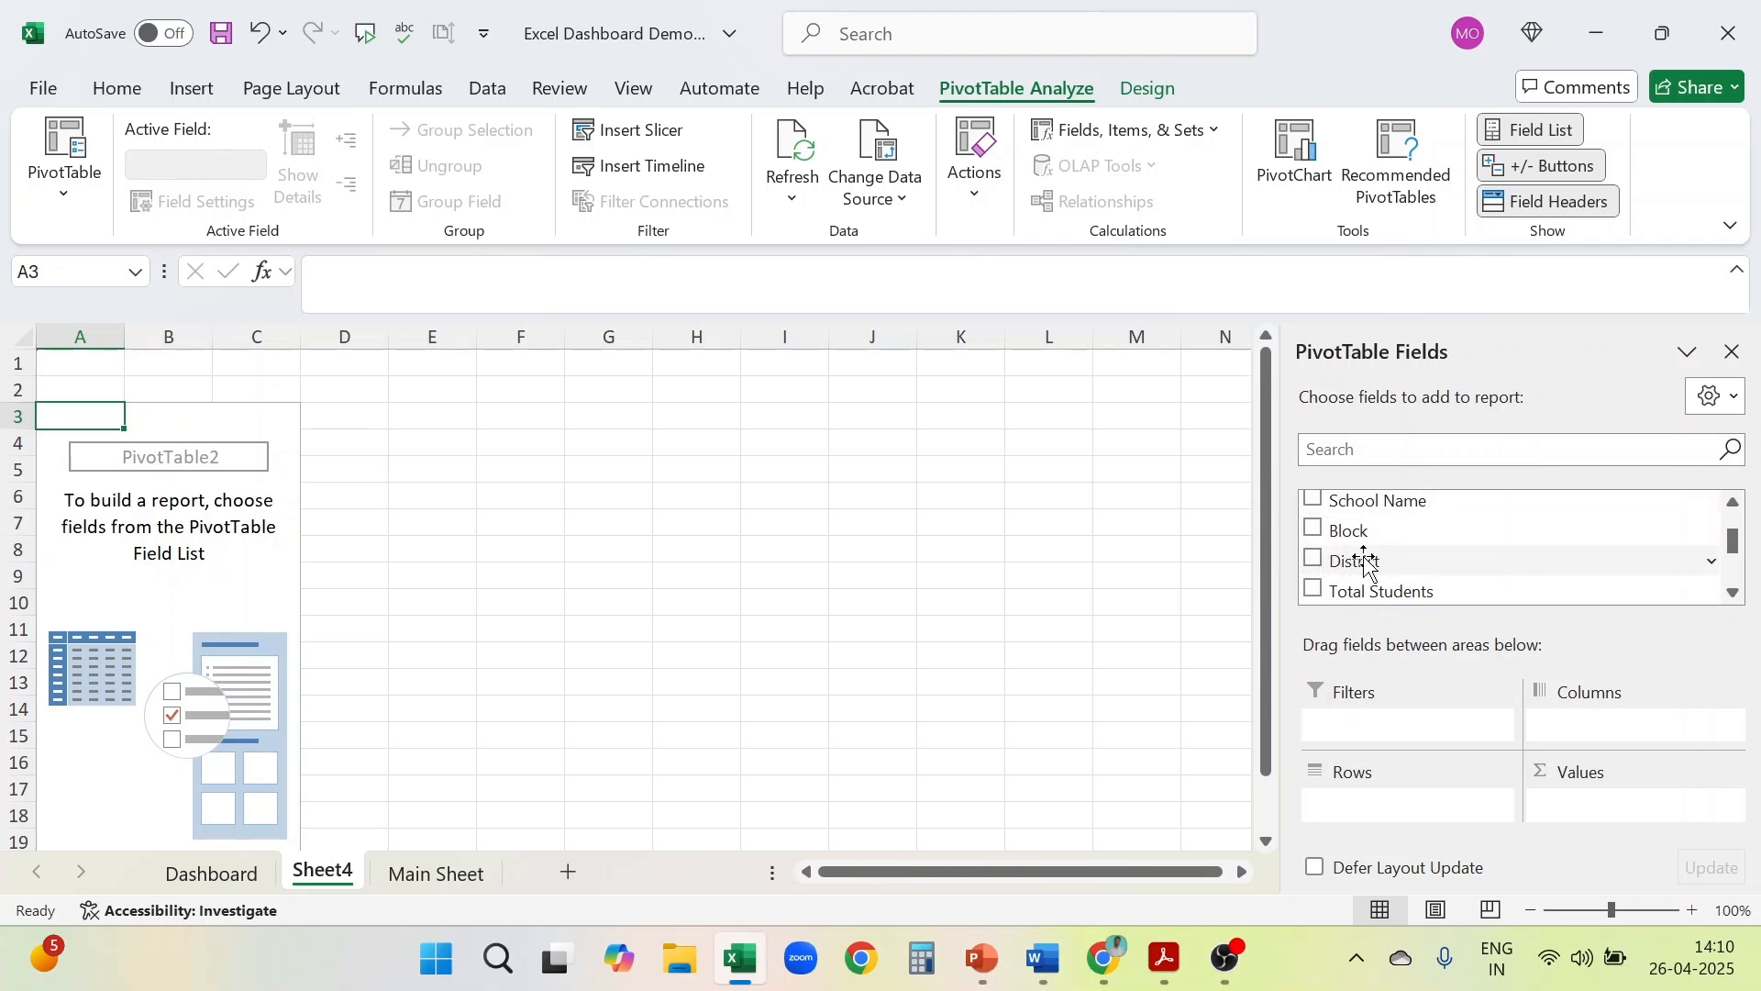
left_click_drag(1367, 562, 1353, 811)
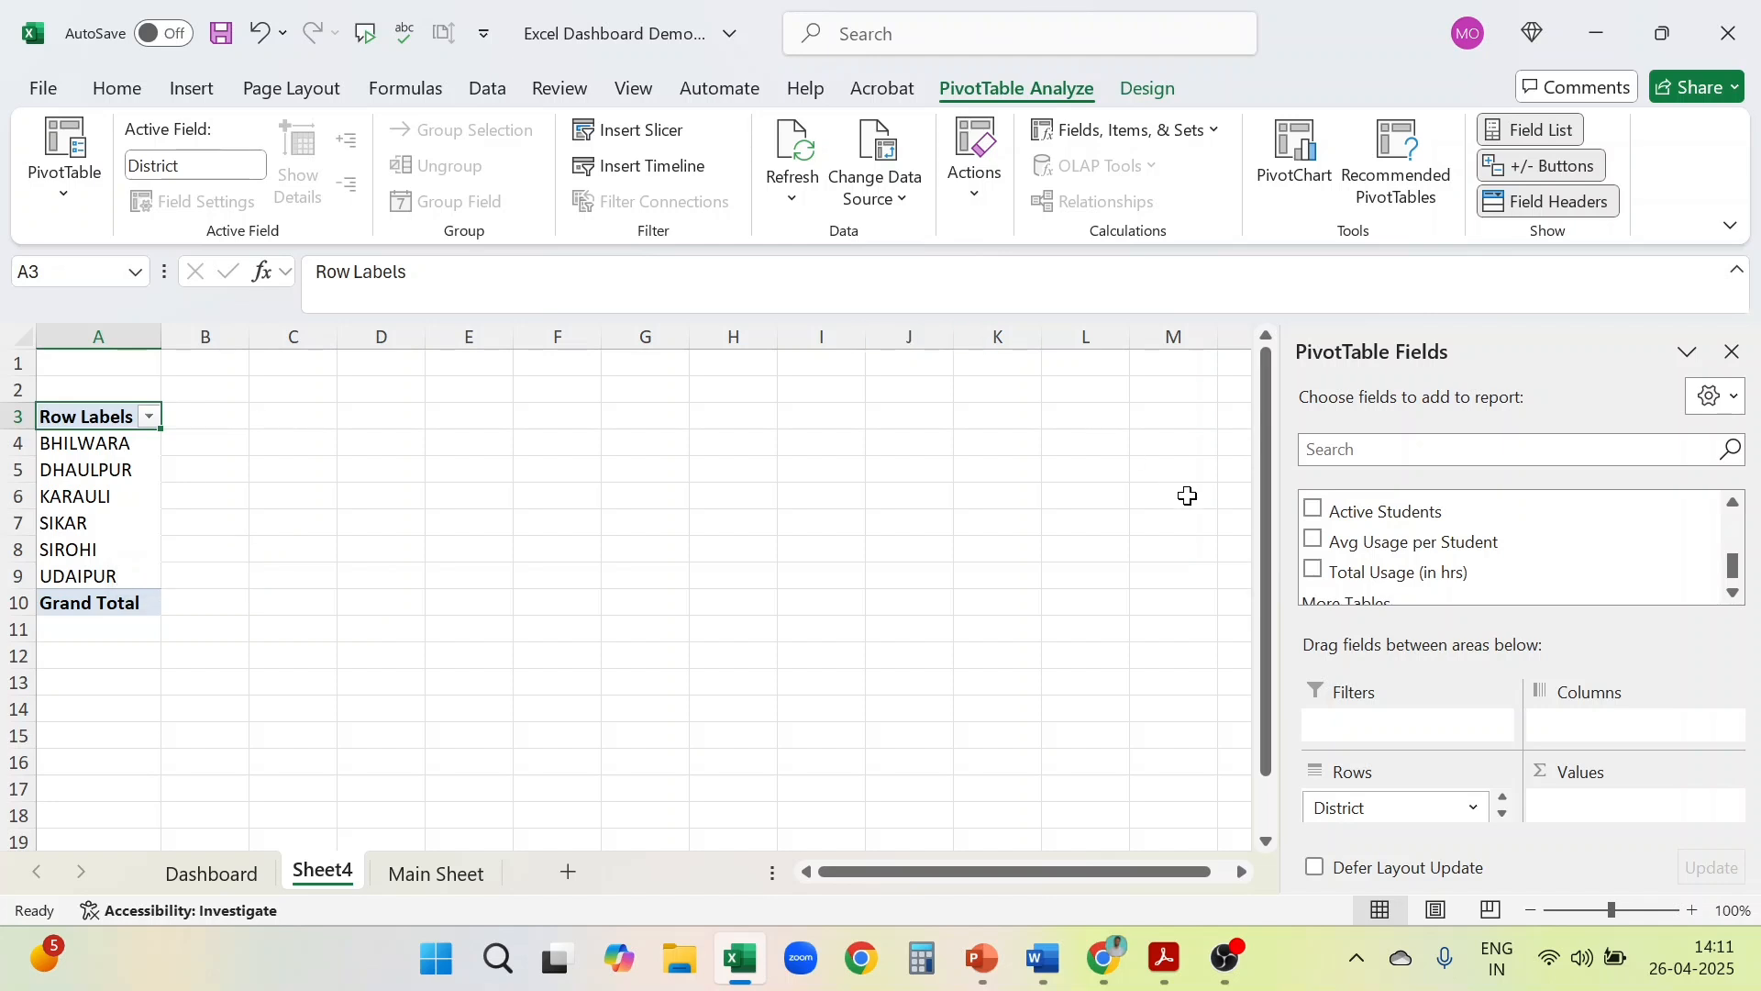
scroll(1426, 519, "up", 4)
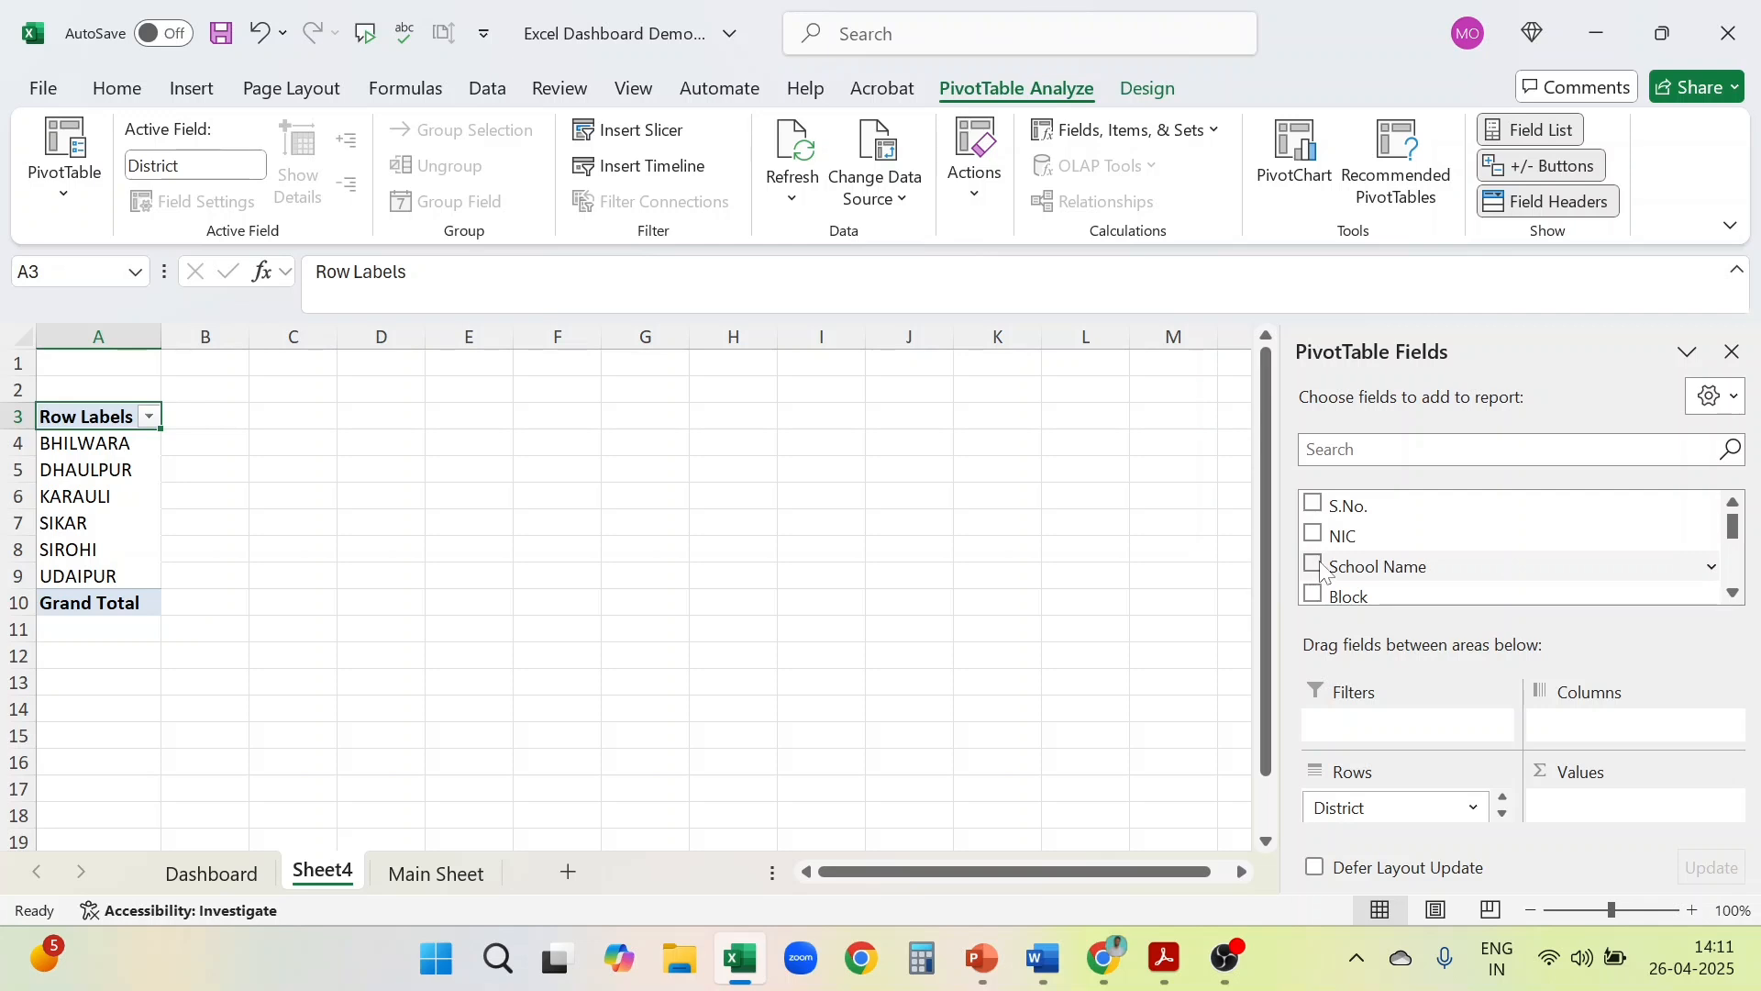
left_click_drag(1325, 569, 1467, 665)
left_click_drag(1527, 736, 1597, 807)
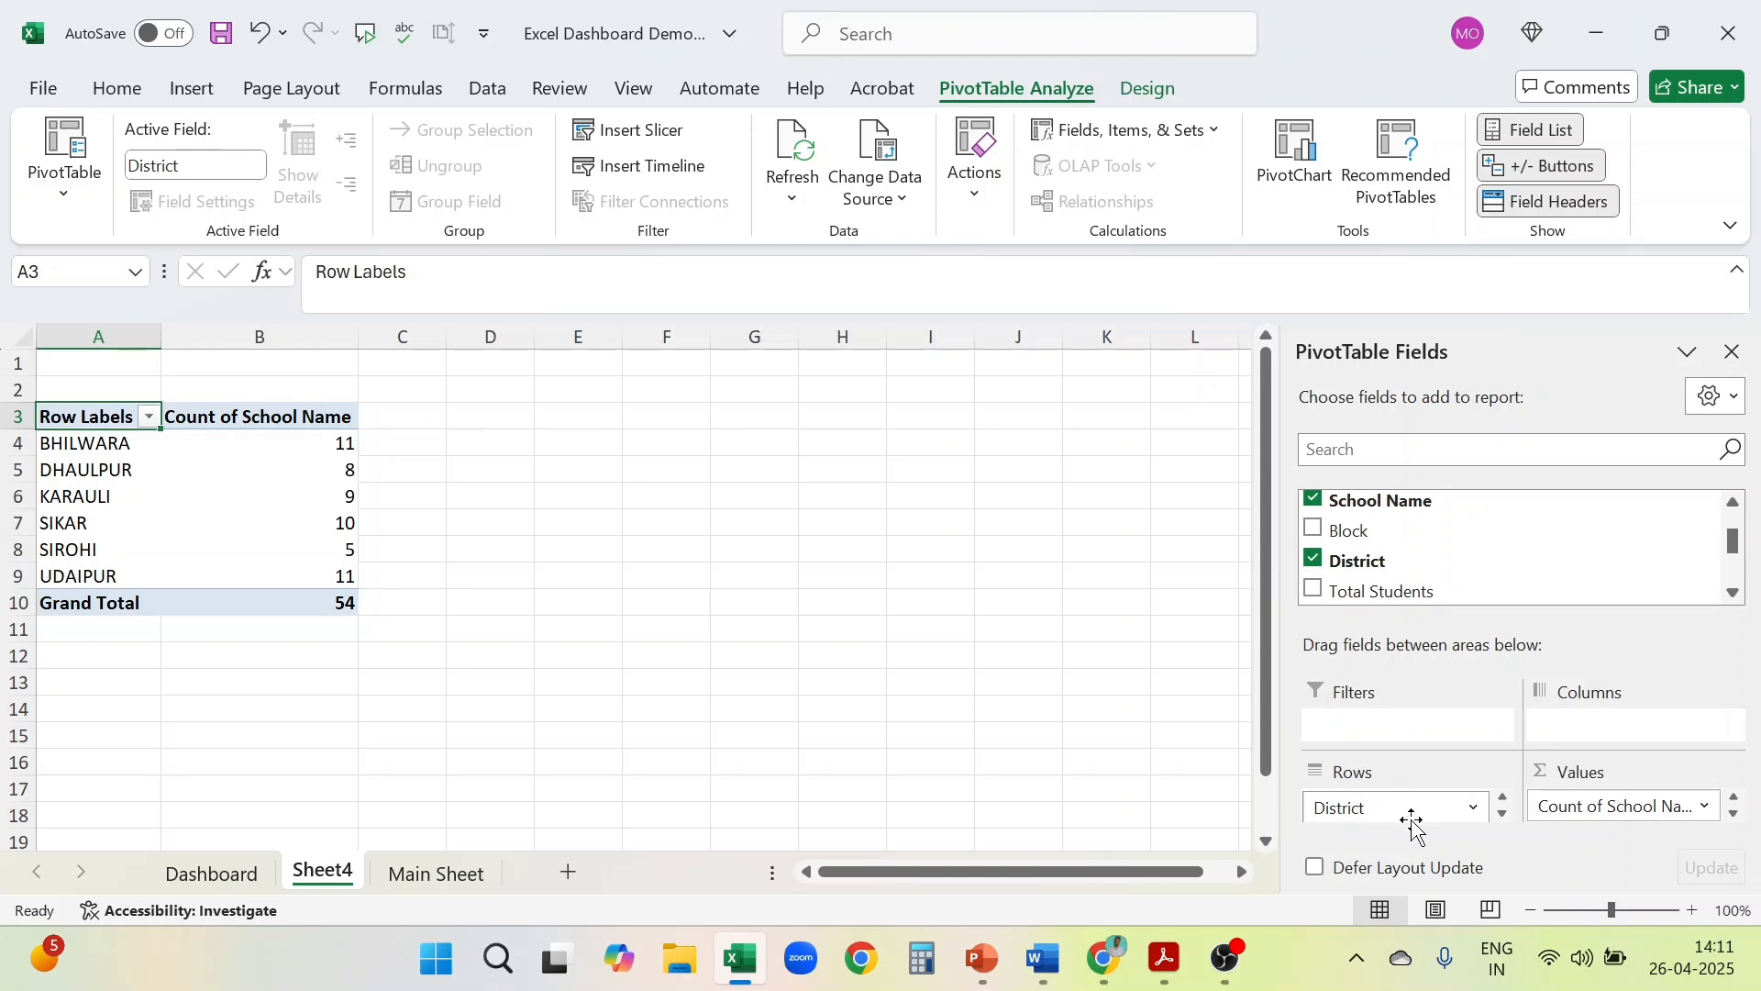
left_click(1476, 807)
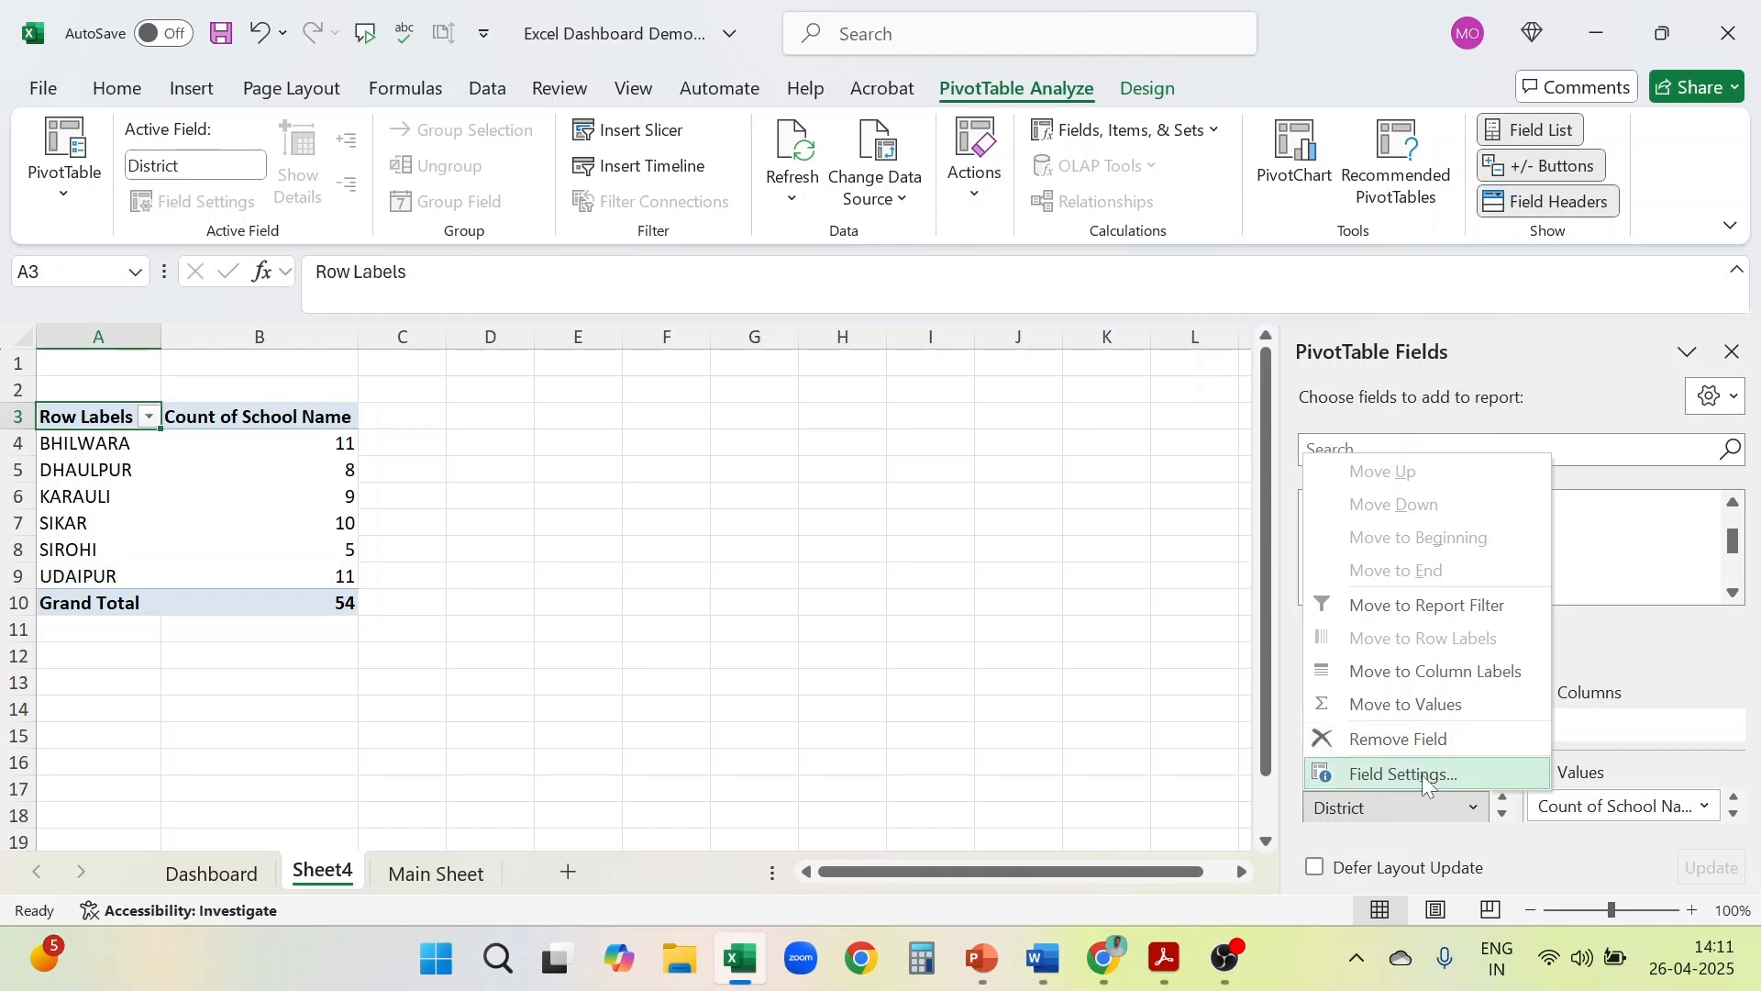
left_click(1087, 741)
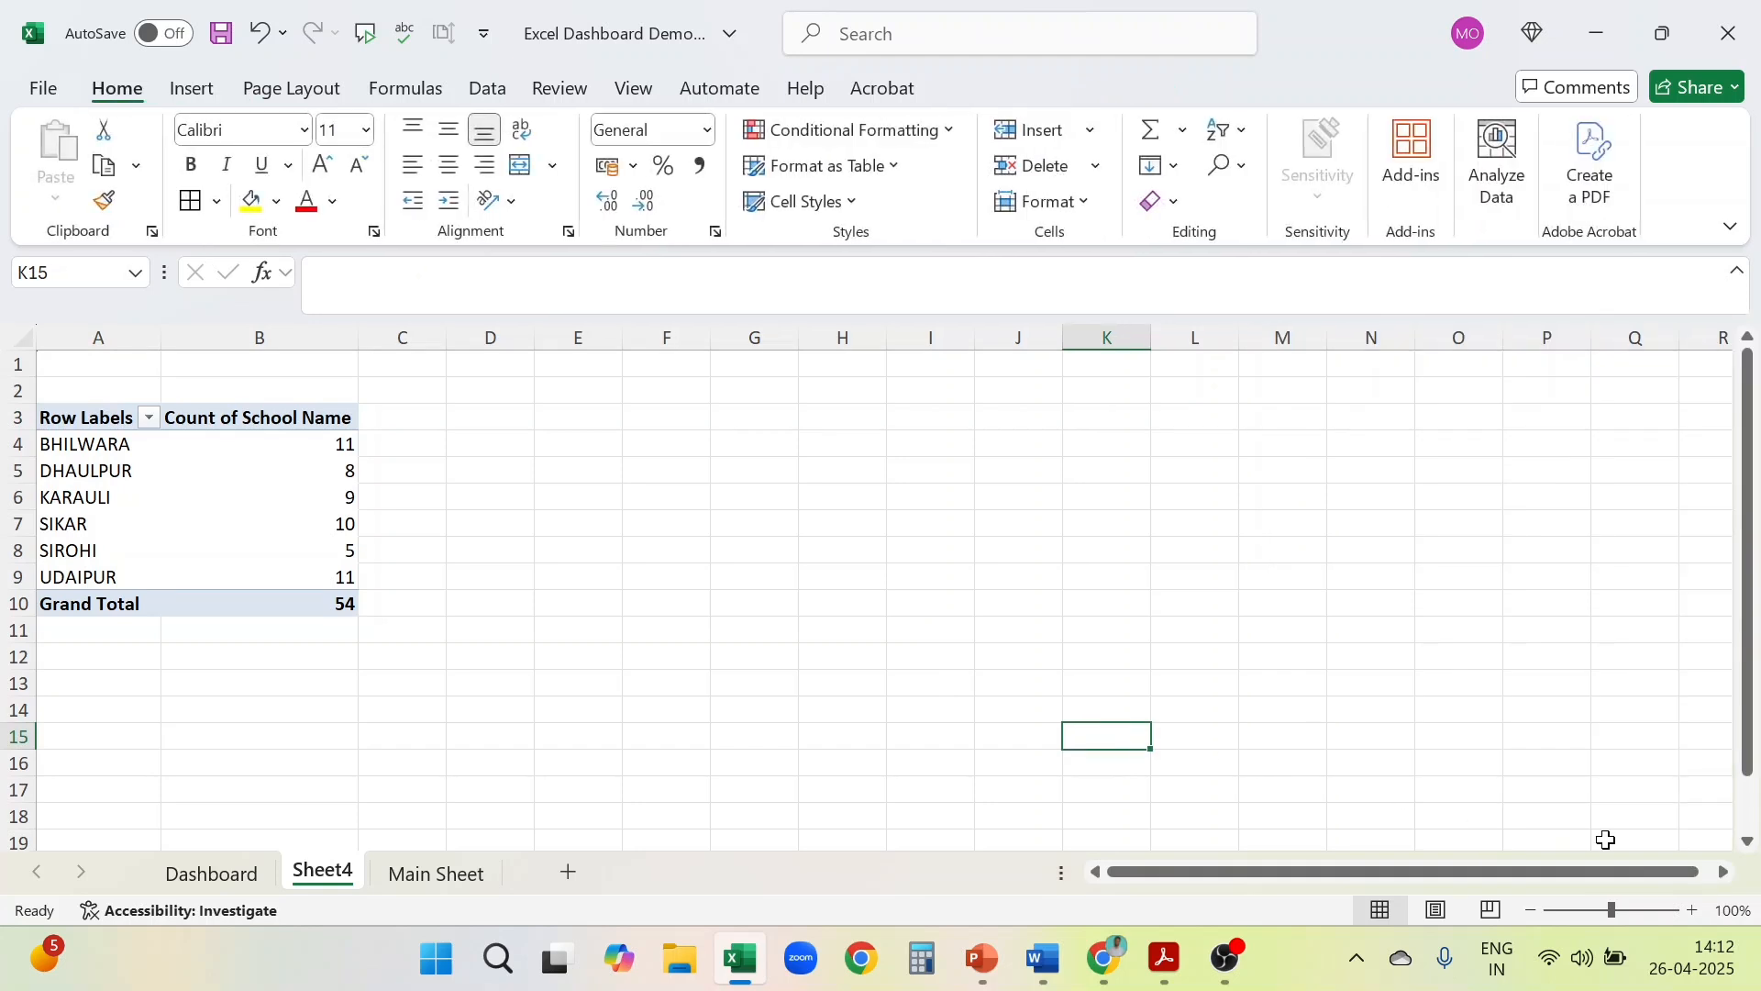
Try summarizing the School Name value field by Sum in the district PivotTable
mouse_move(293, 494)
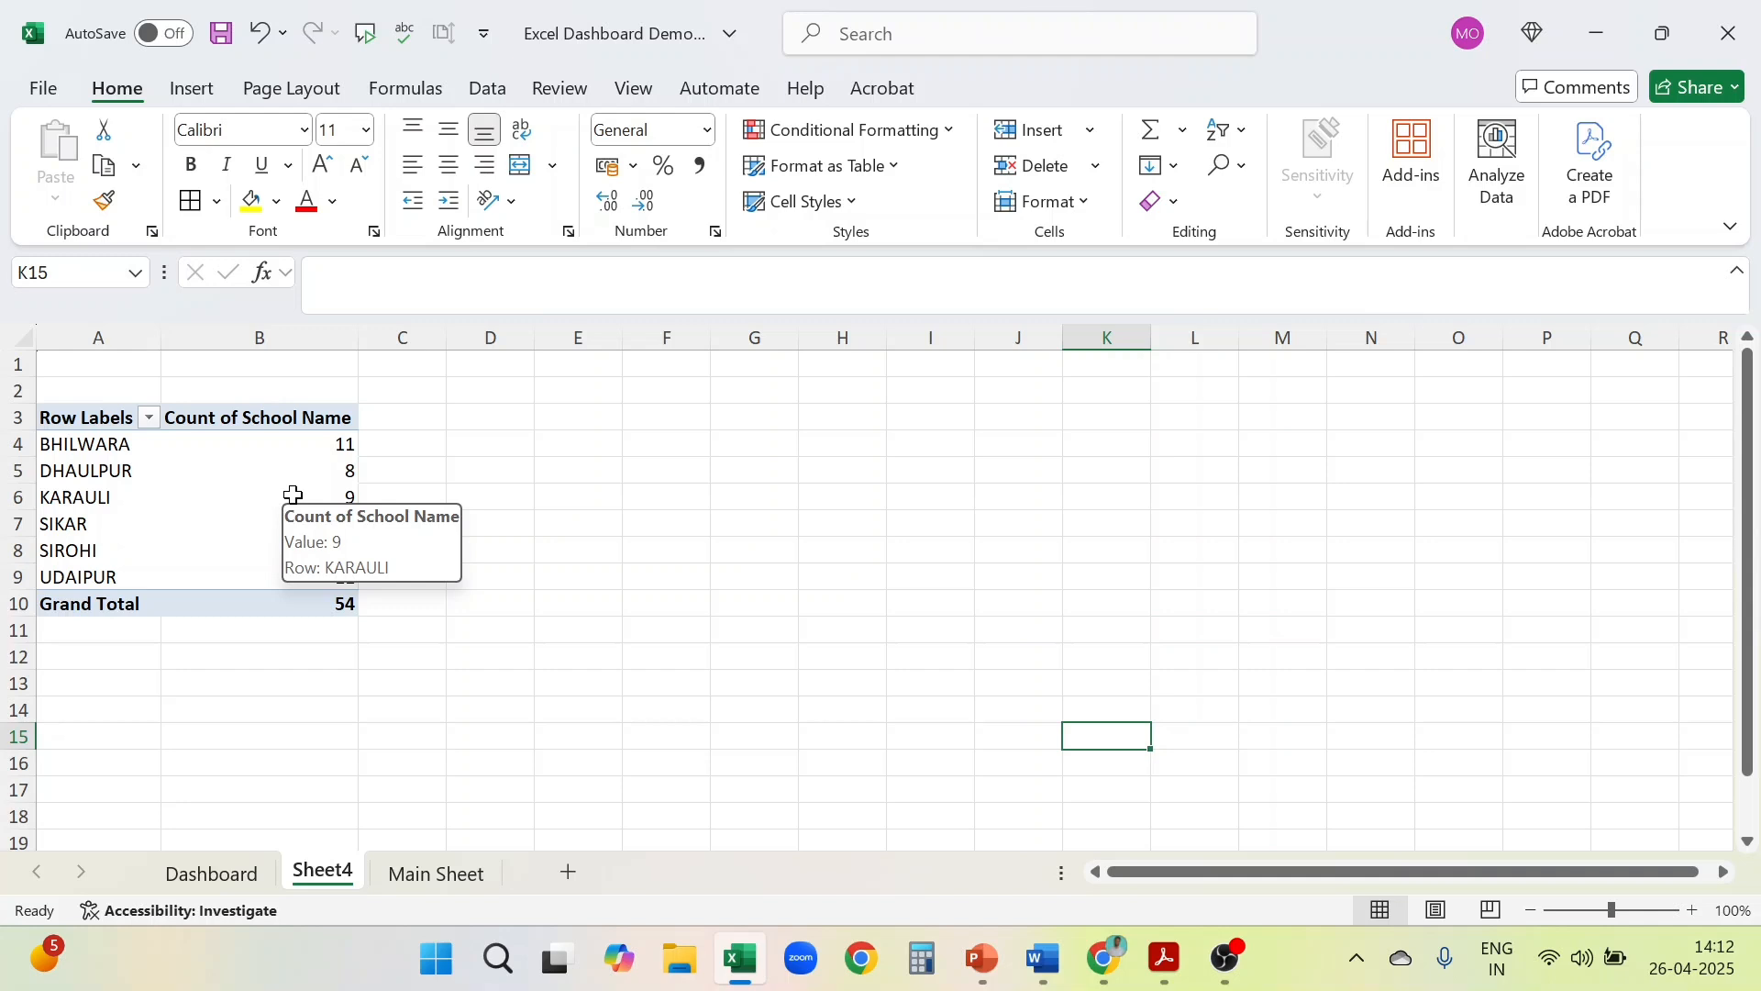
left_click(292, 494)
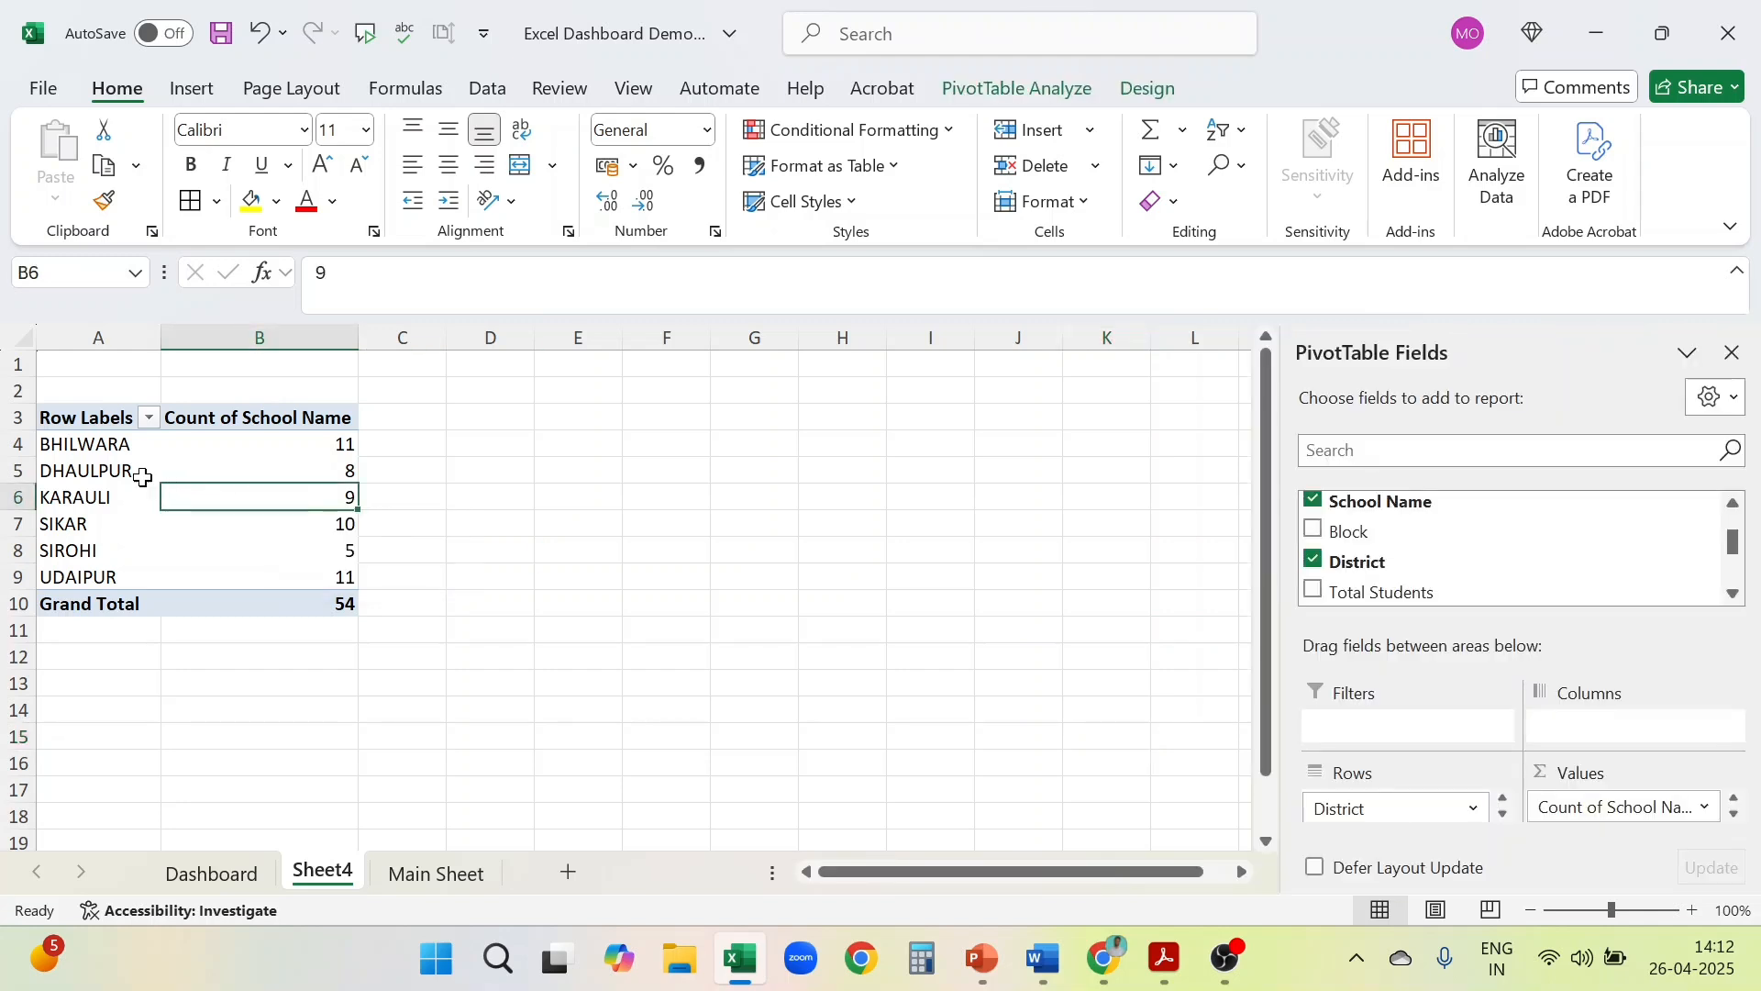
left_click(84, 458)
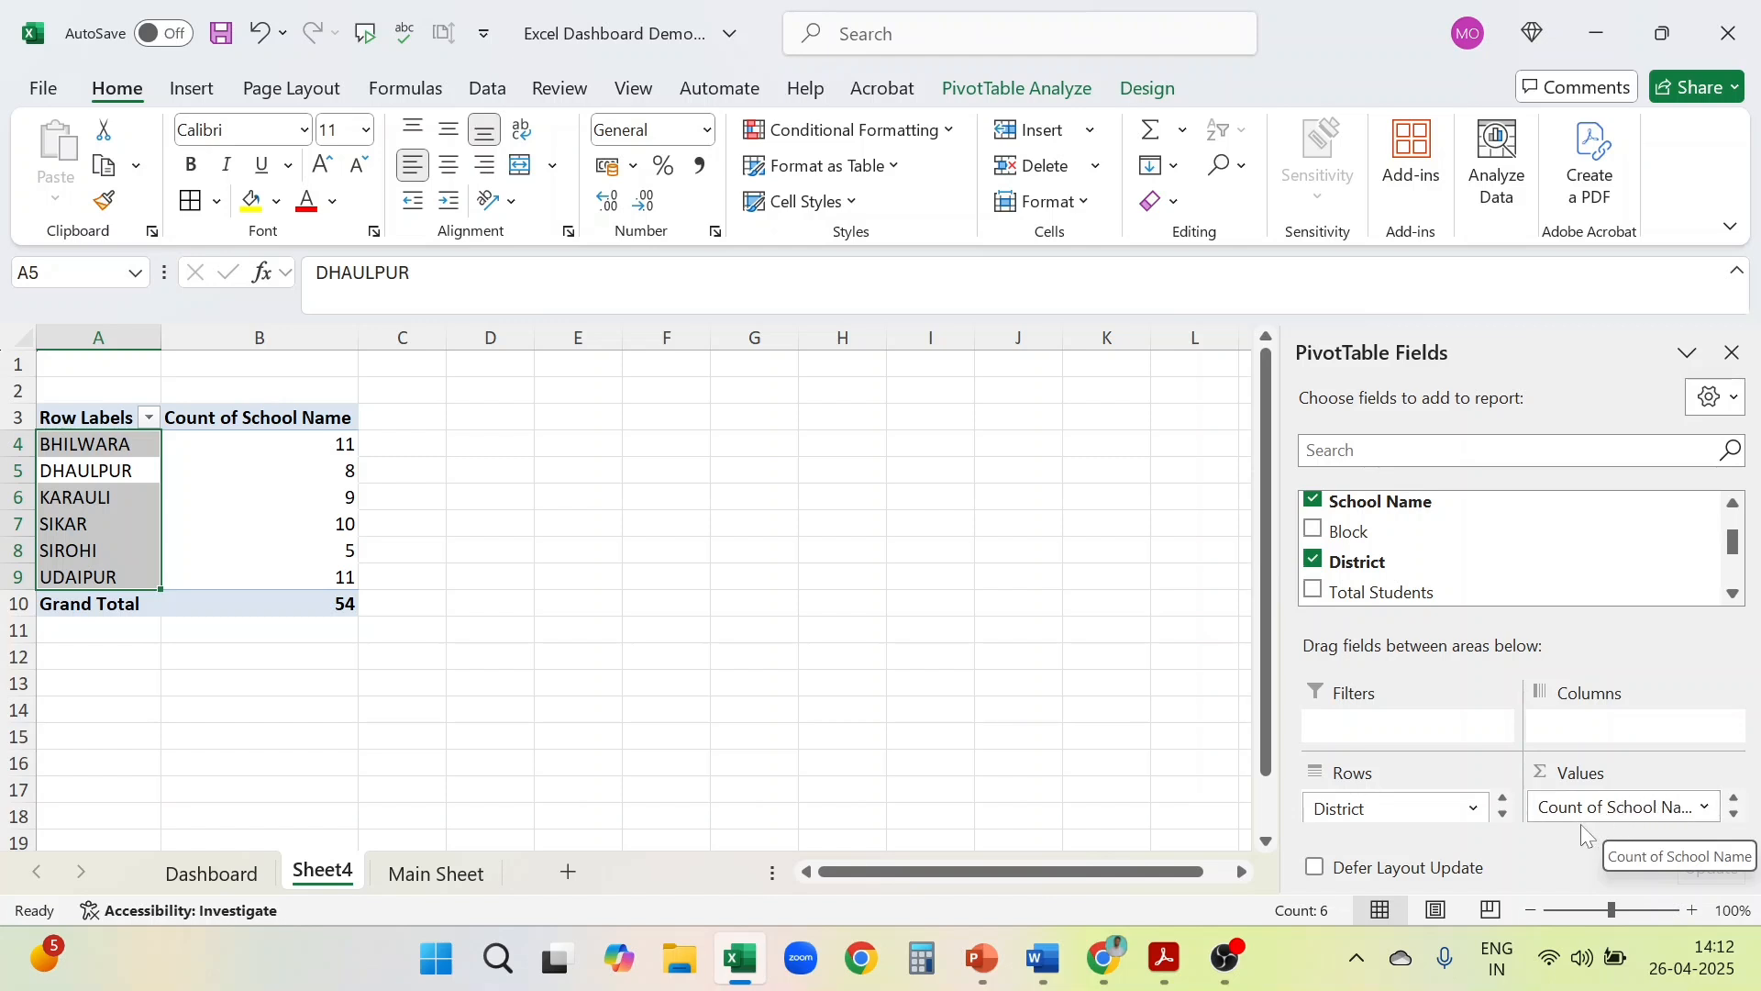
left_click(1708, 808)
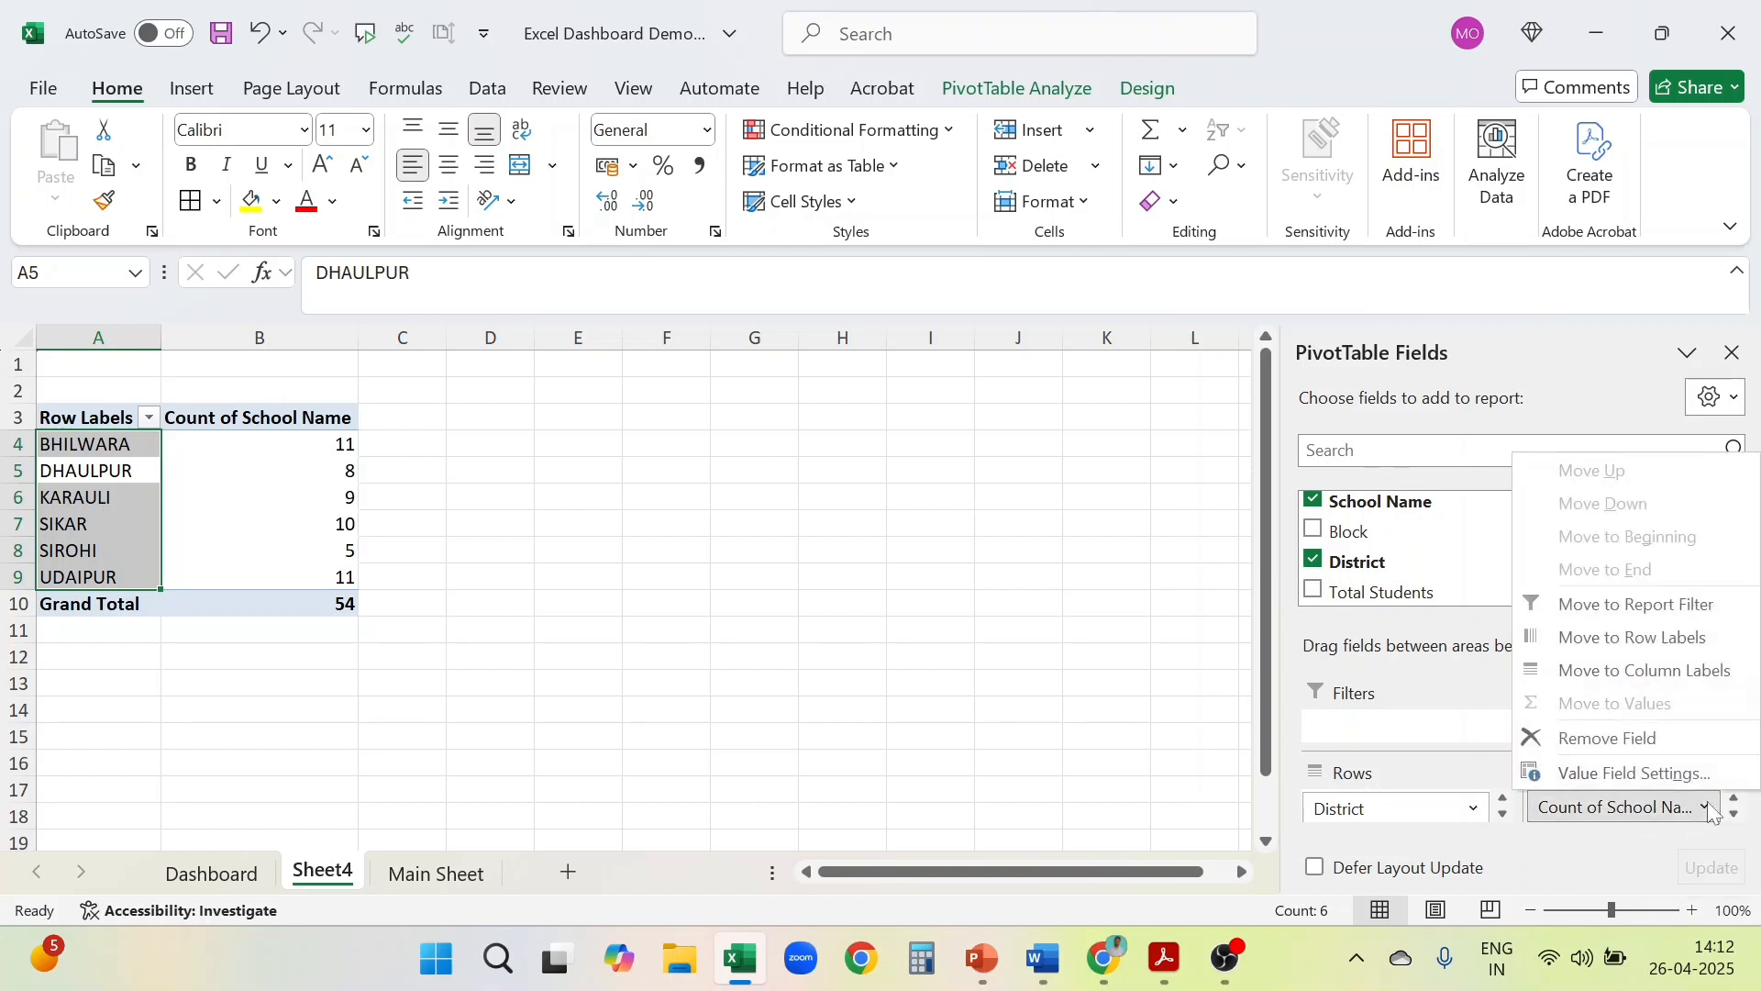
left_click(1622, 779)
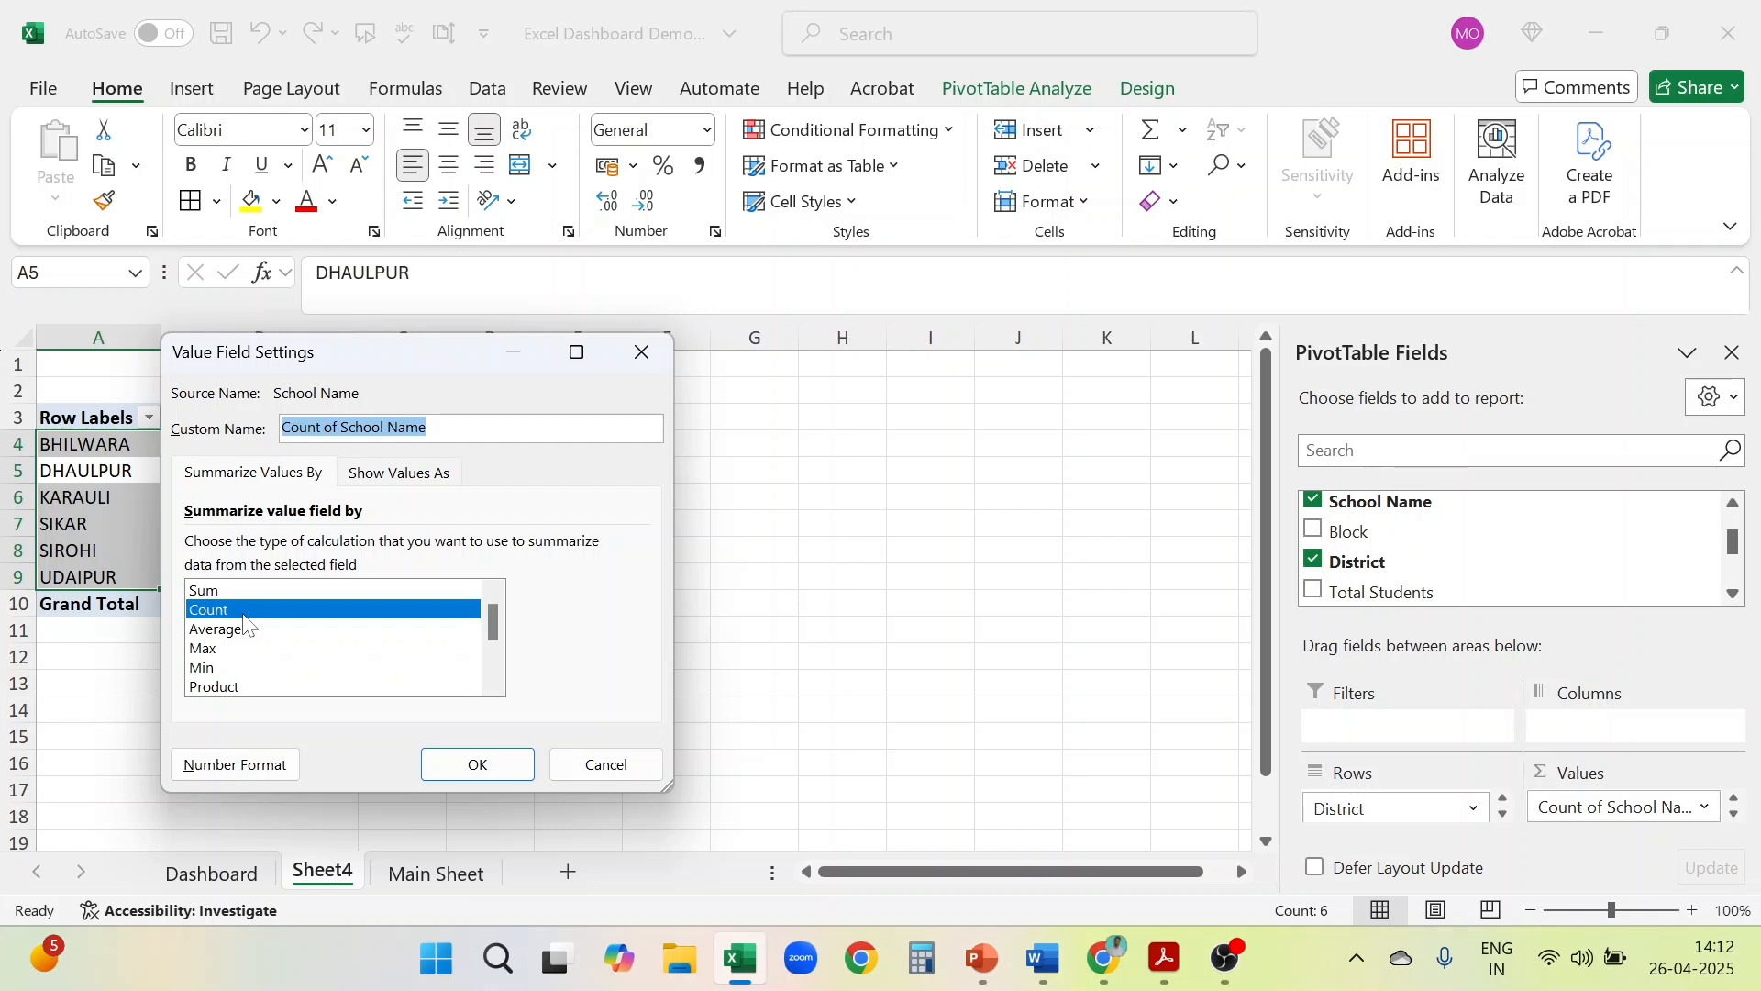
left_click(244, 615)
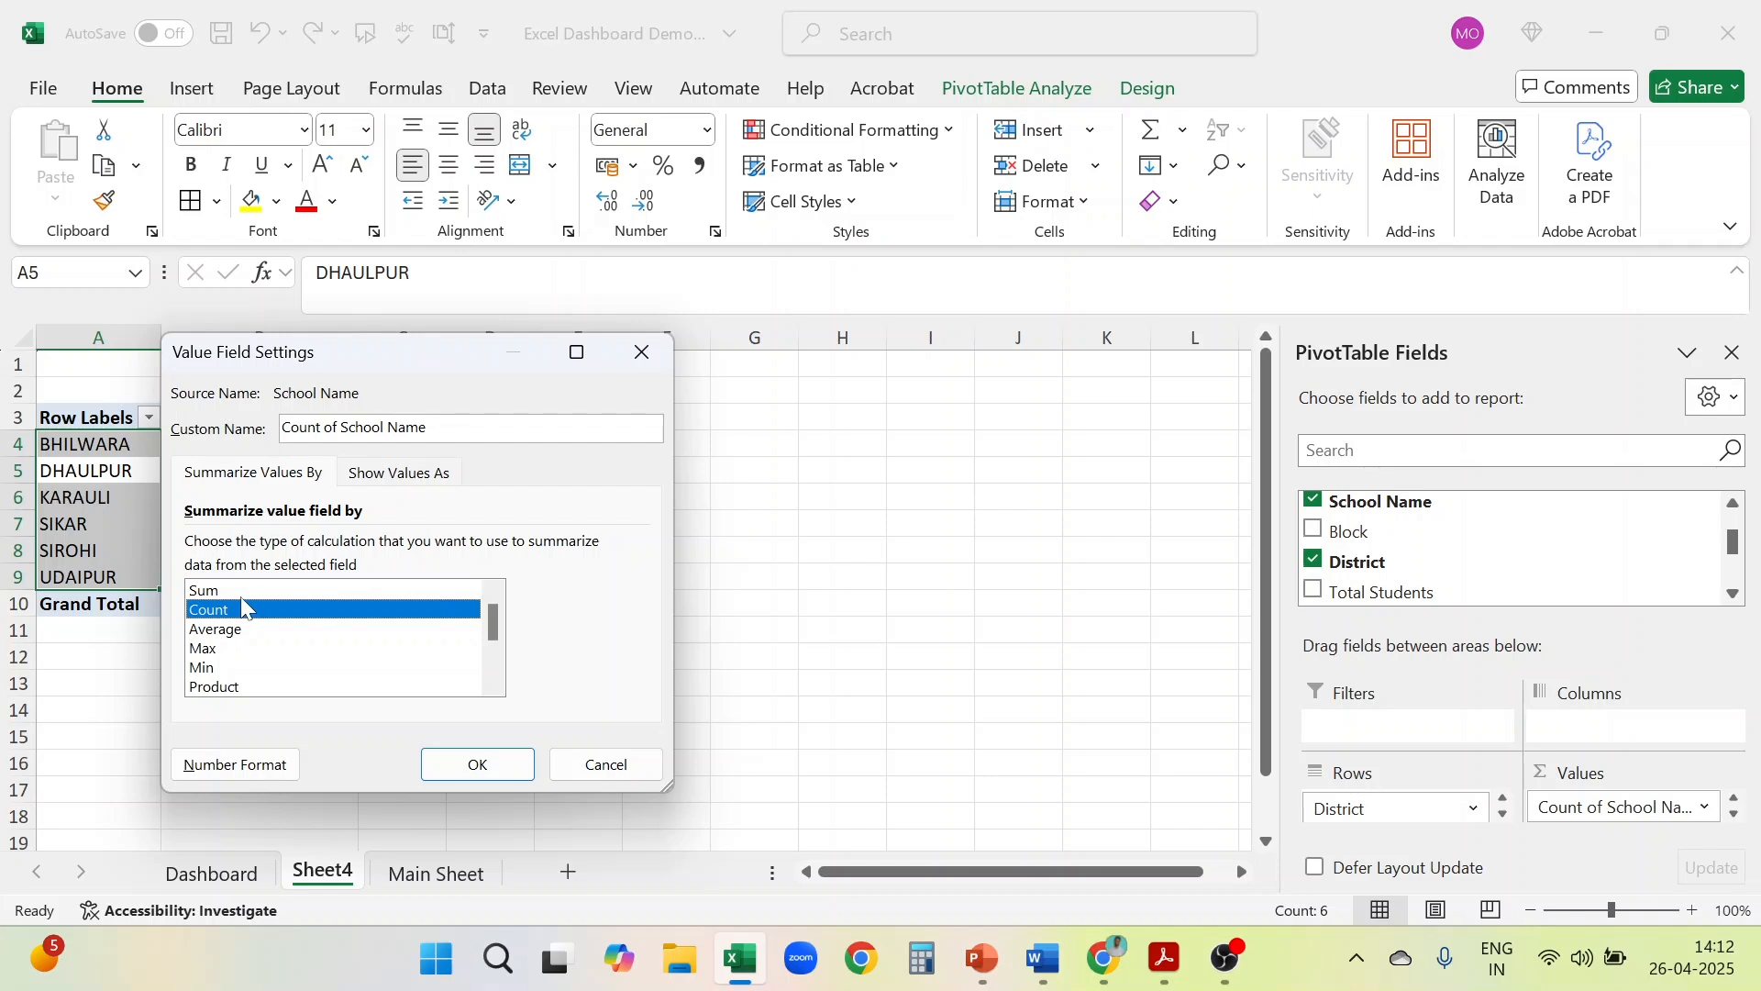
key("Up")
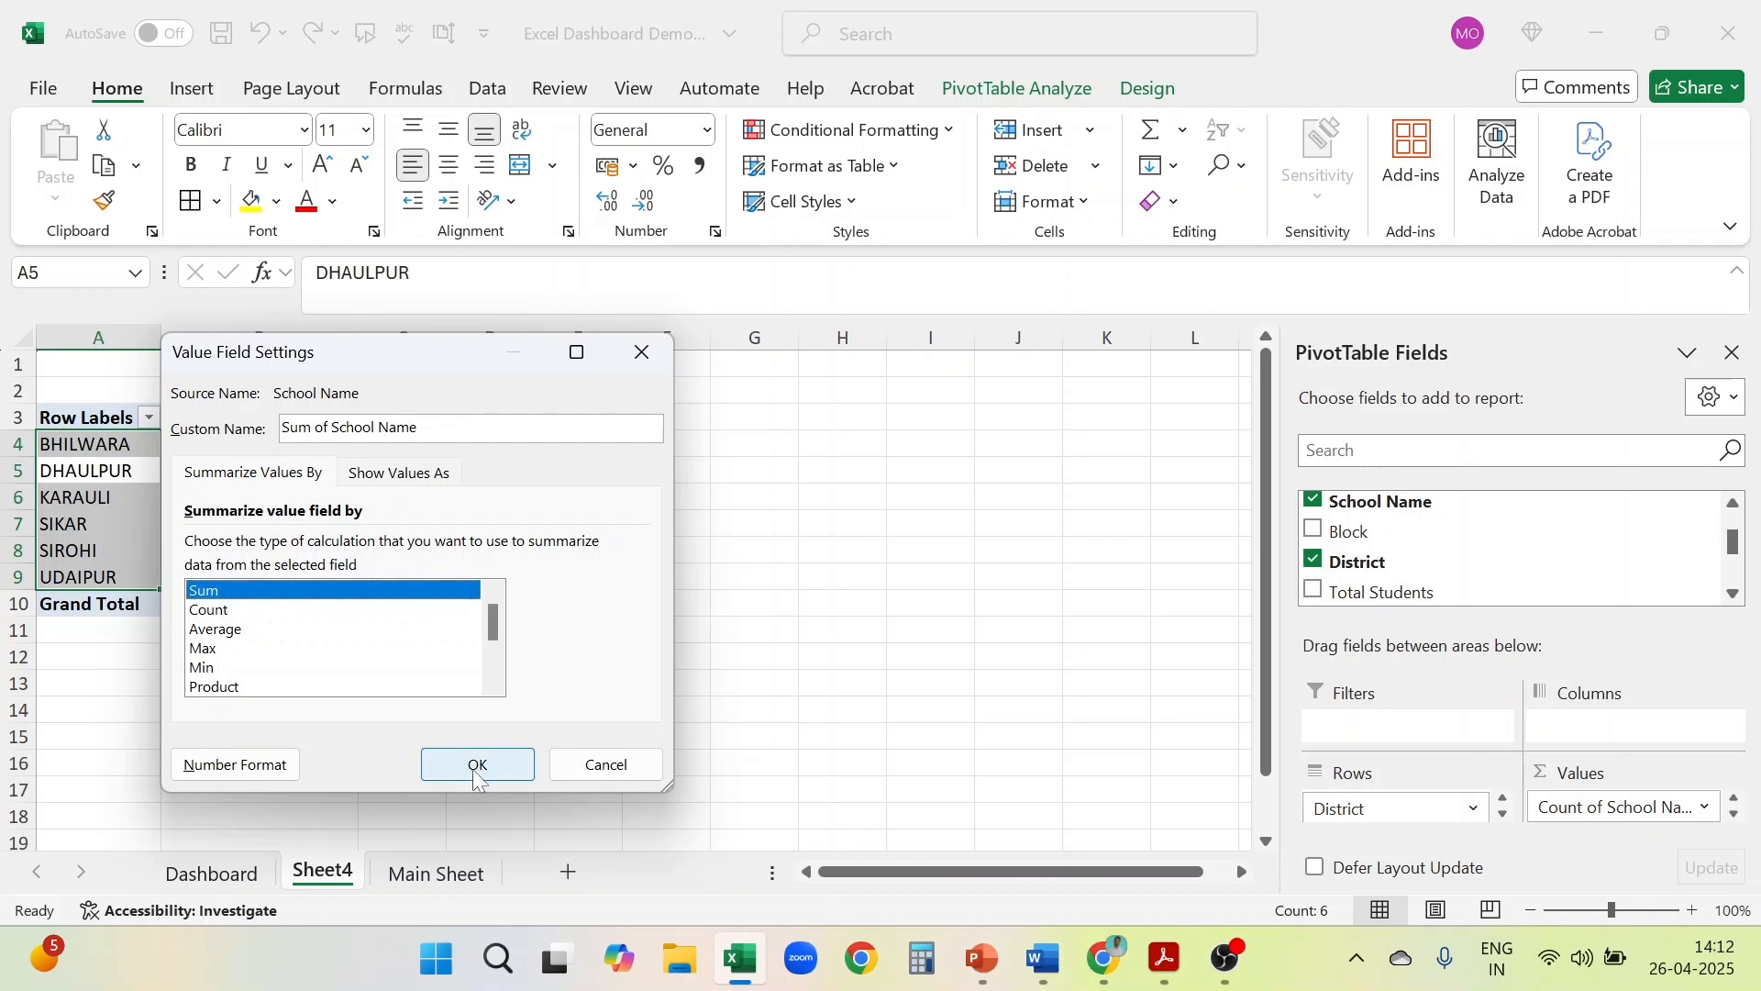
left_click(476, 770)
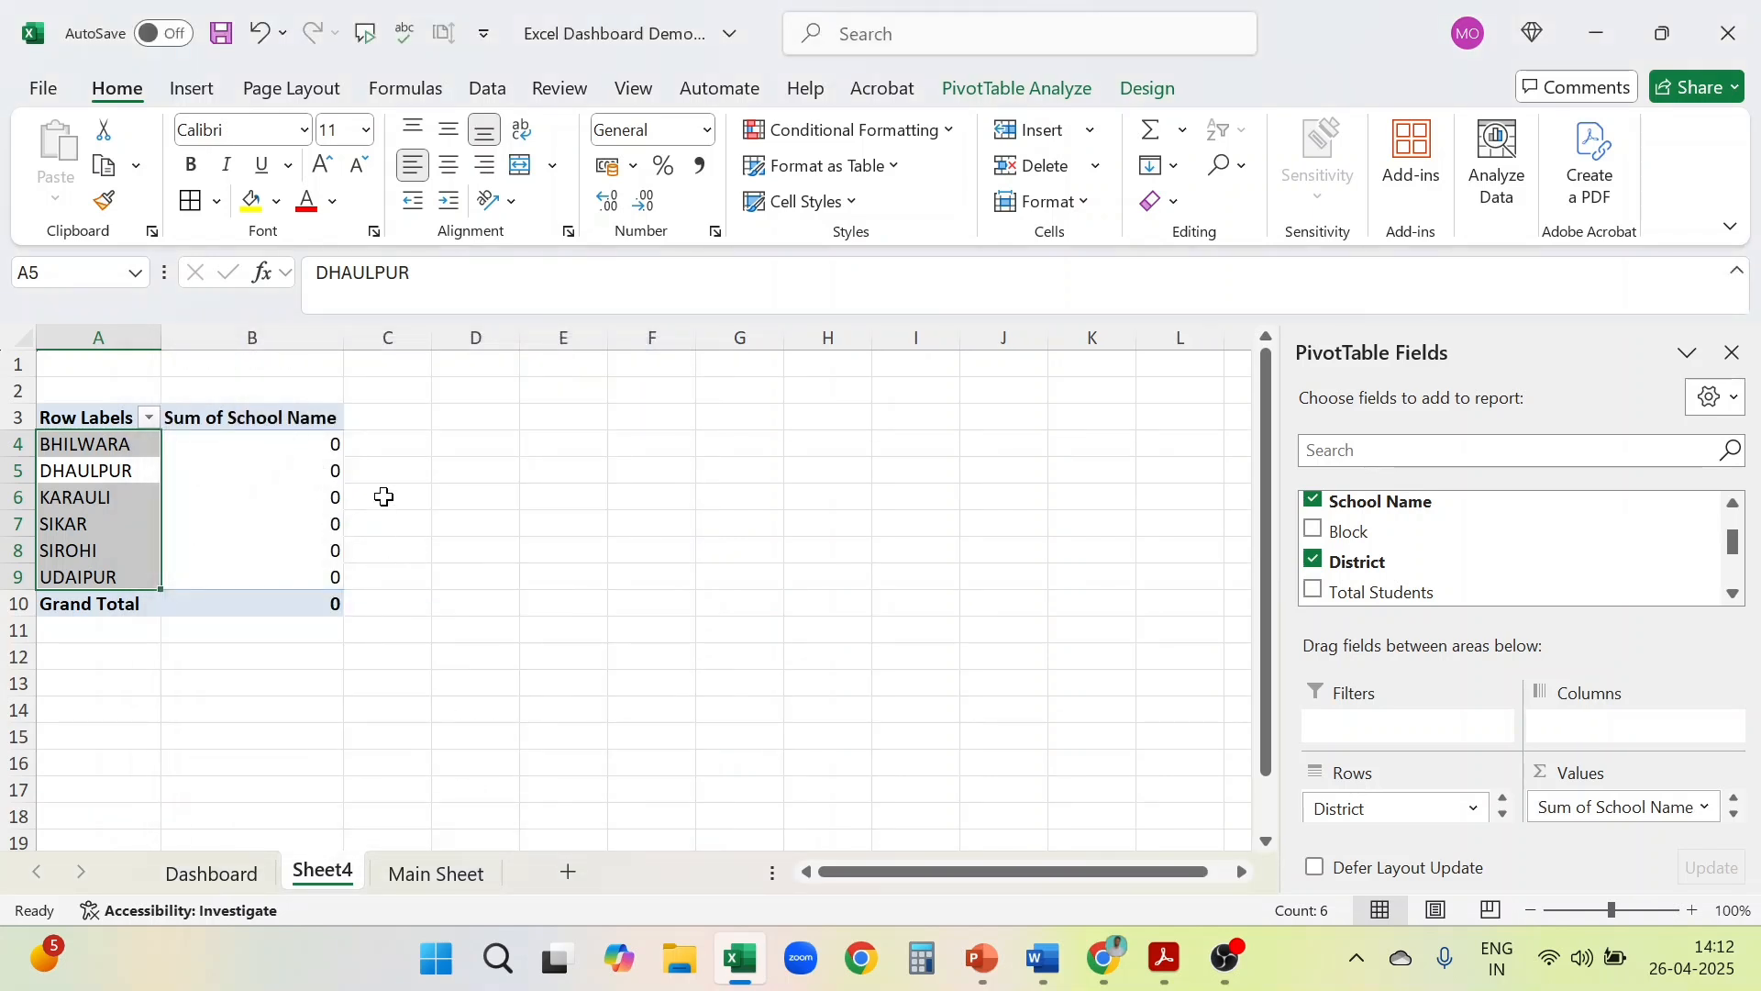
Set the School Name value field to be summarized by Count again
mouse_move(321, 514)
left_click(1673, 794)
left_click(1669, 776)
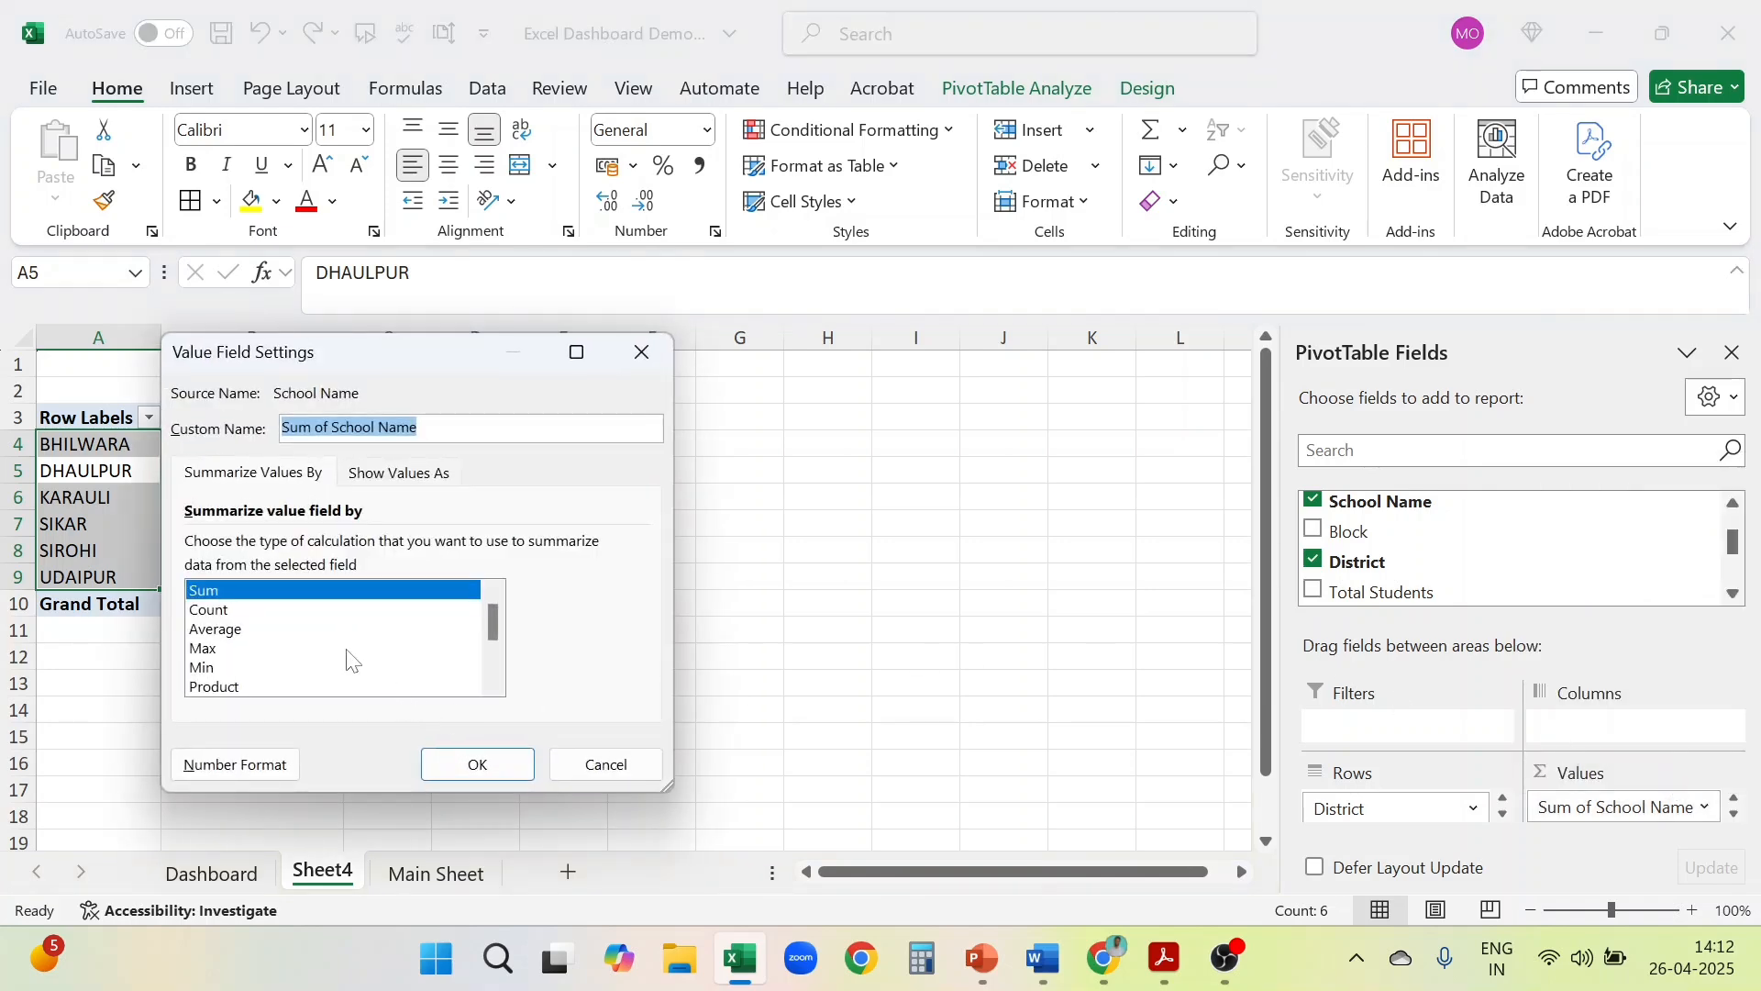
left_click(268, 613)
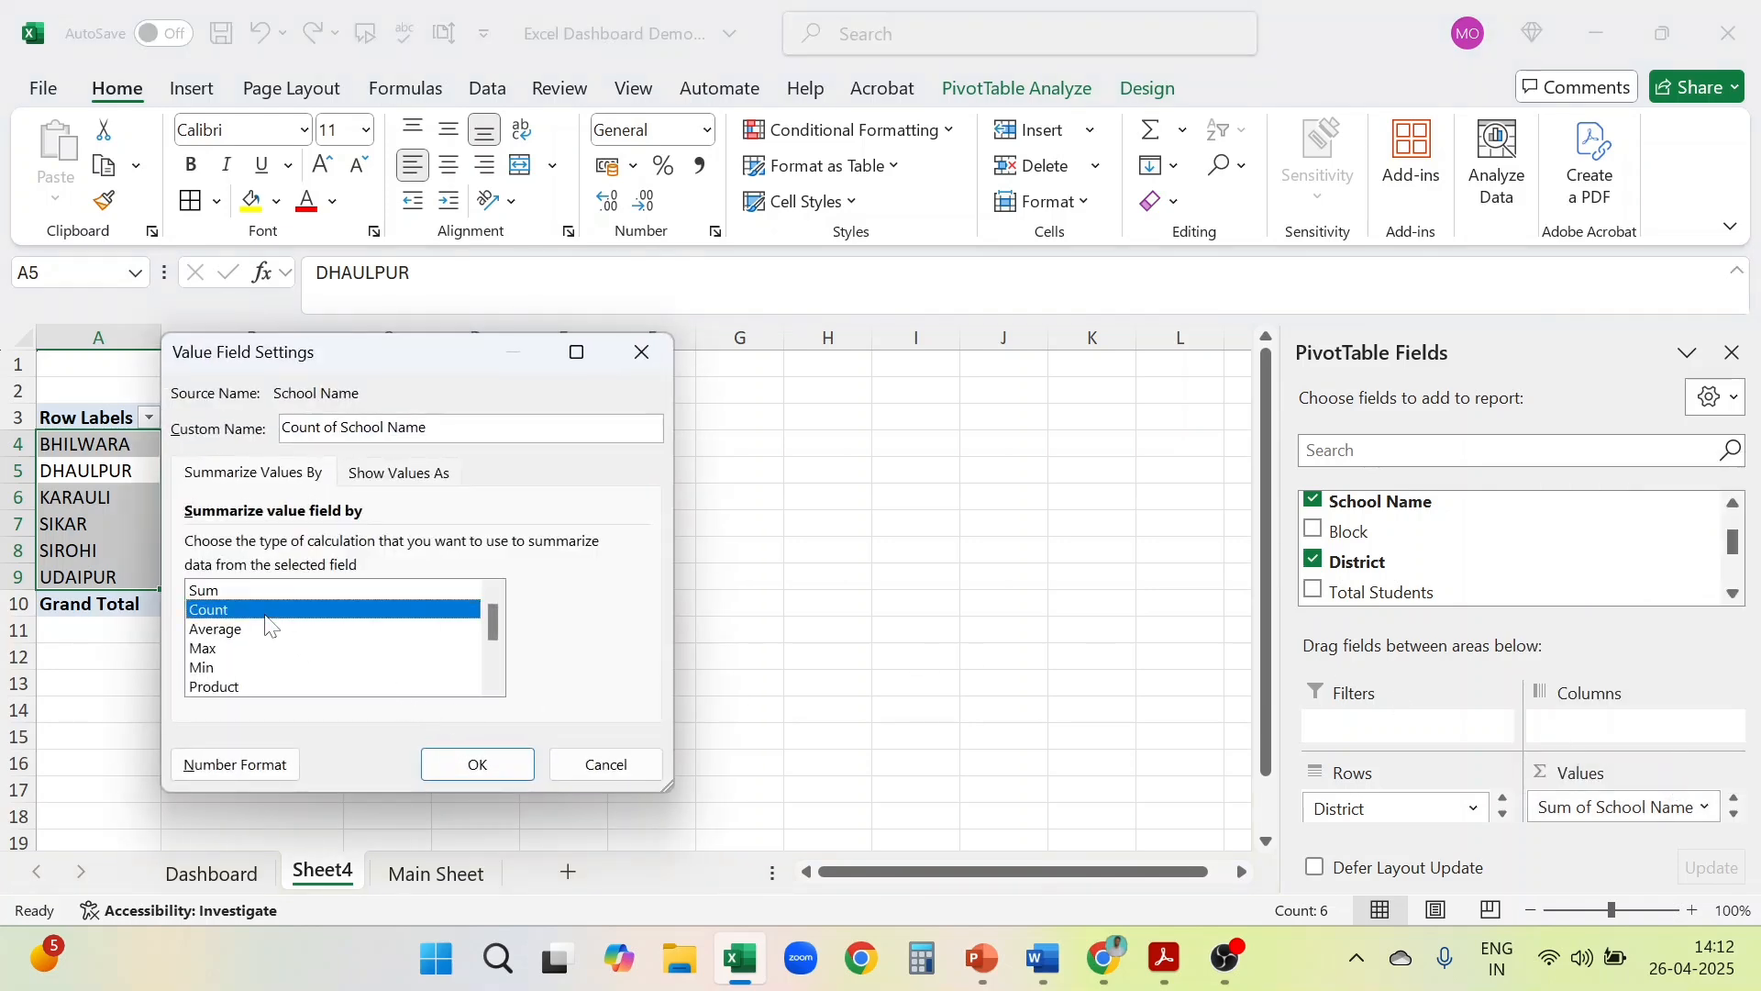
left_click(491, 769)
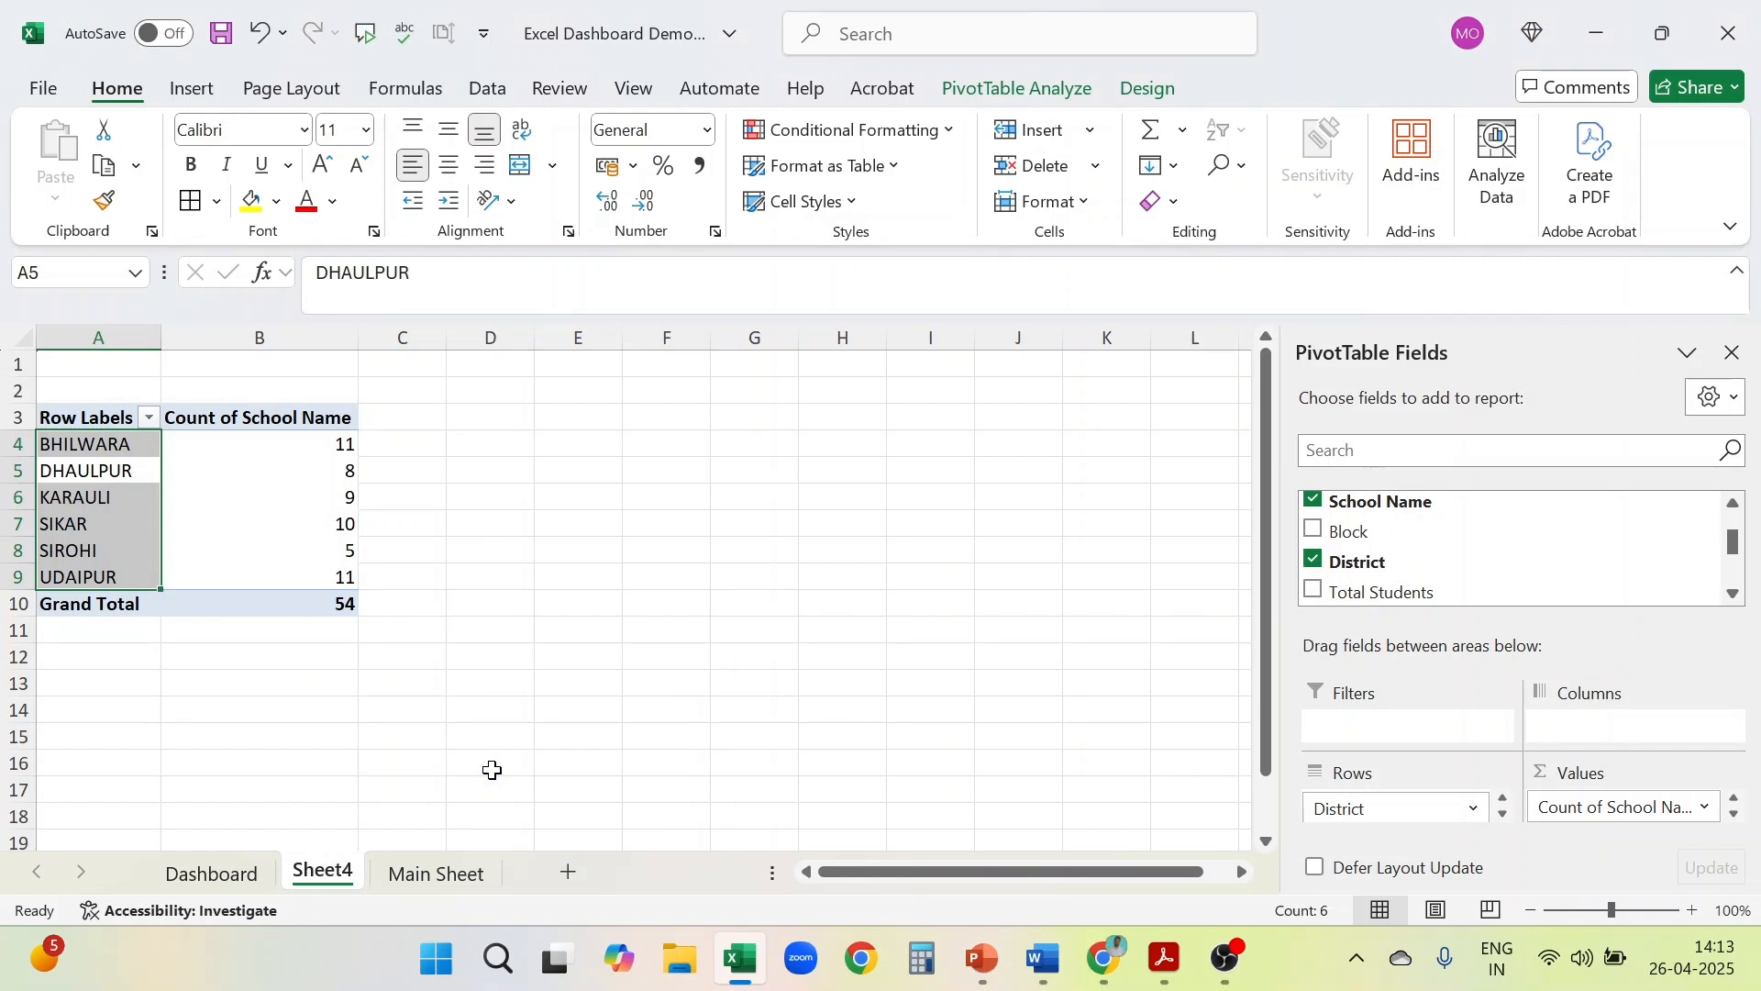
left_click(491, 768)
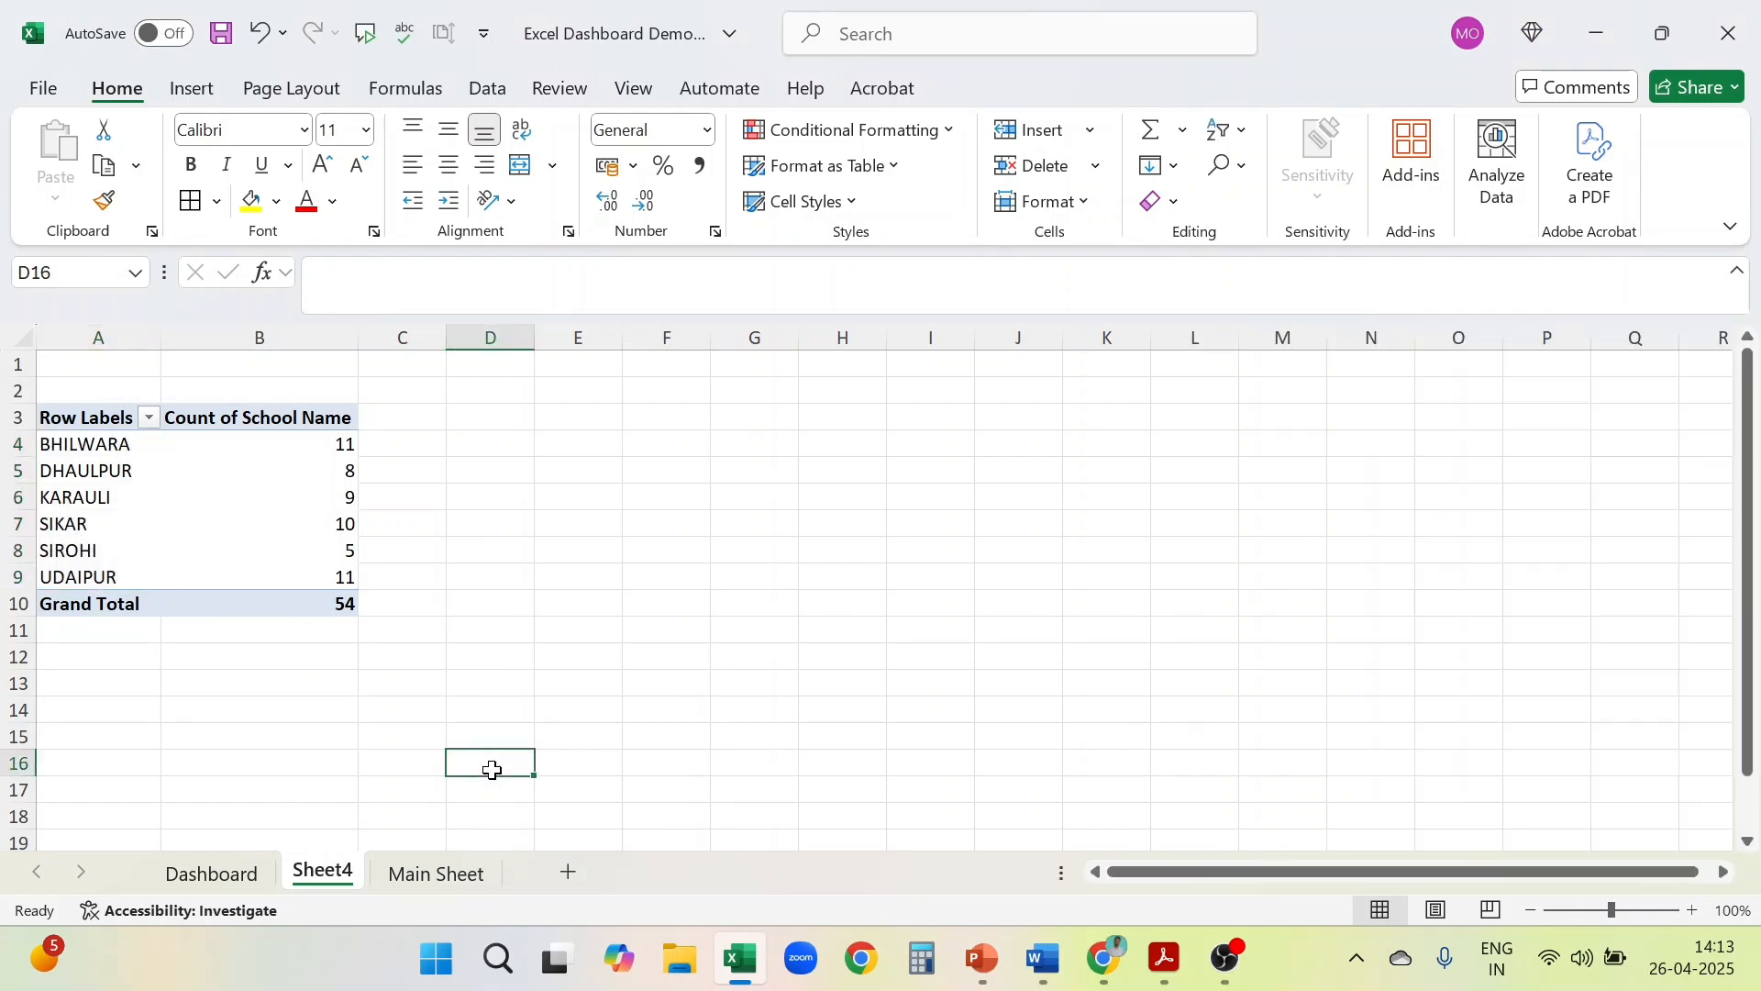
Rename the PivotTable's sheet as "District wise schools" and move it after Main Sheet
right_click(332, 869)
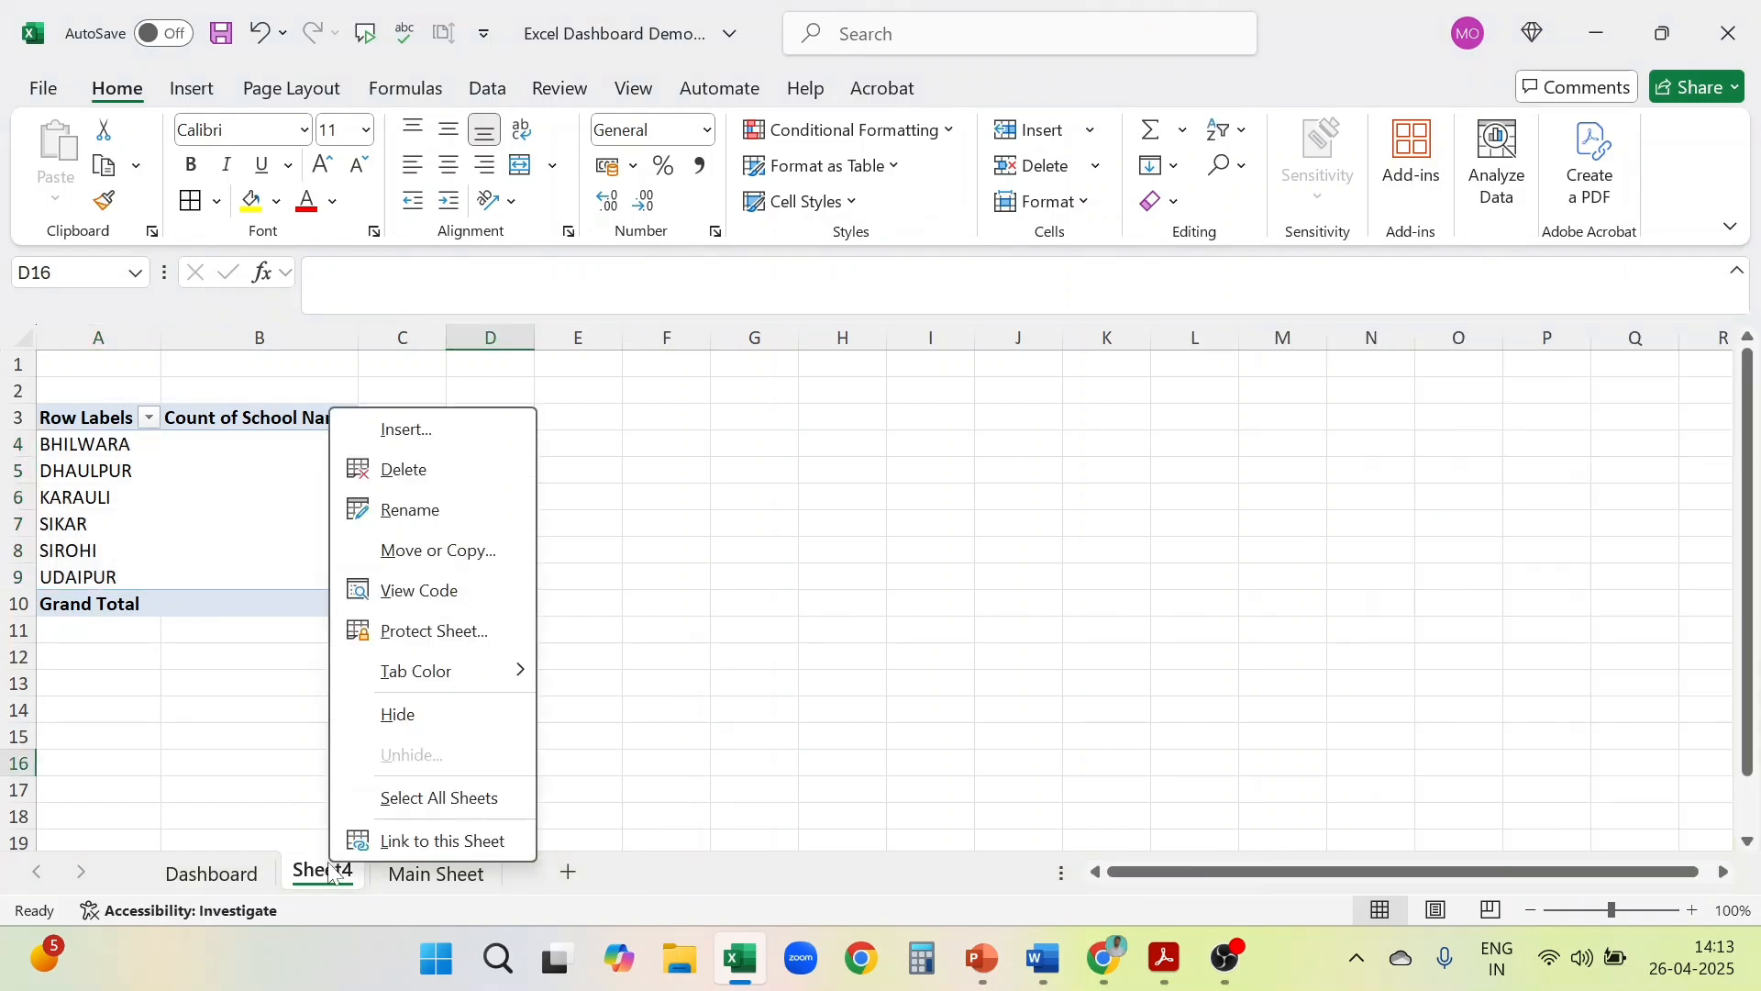
left_click(440, 512)
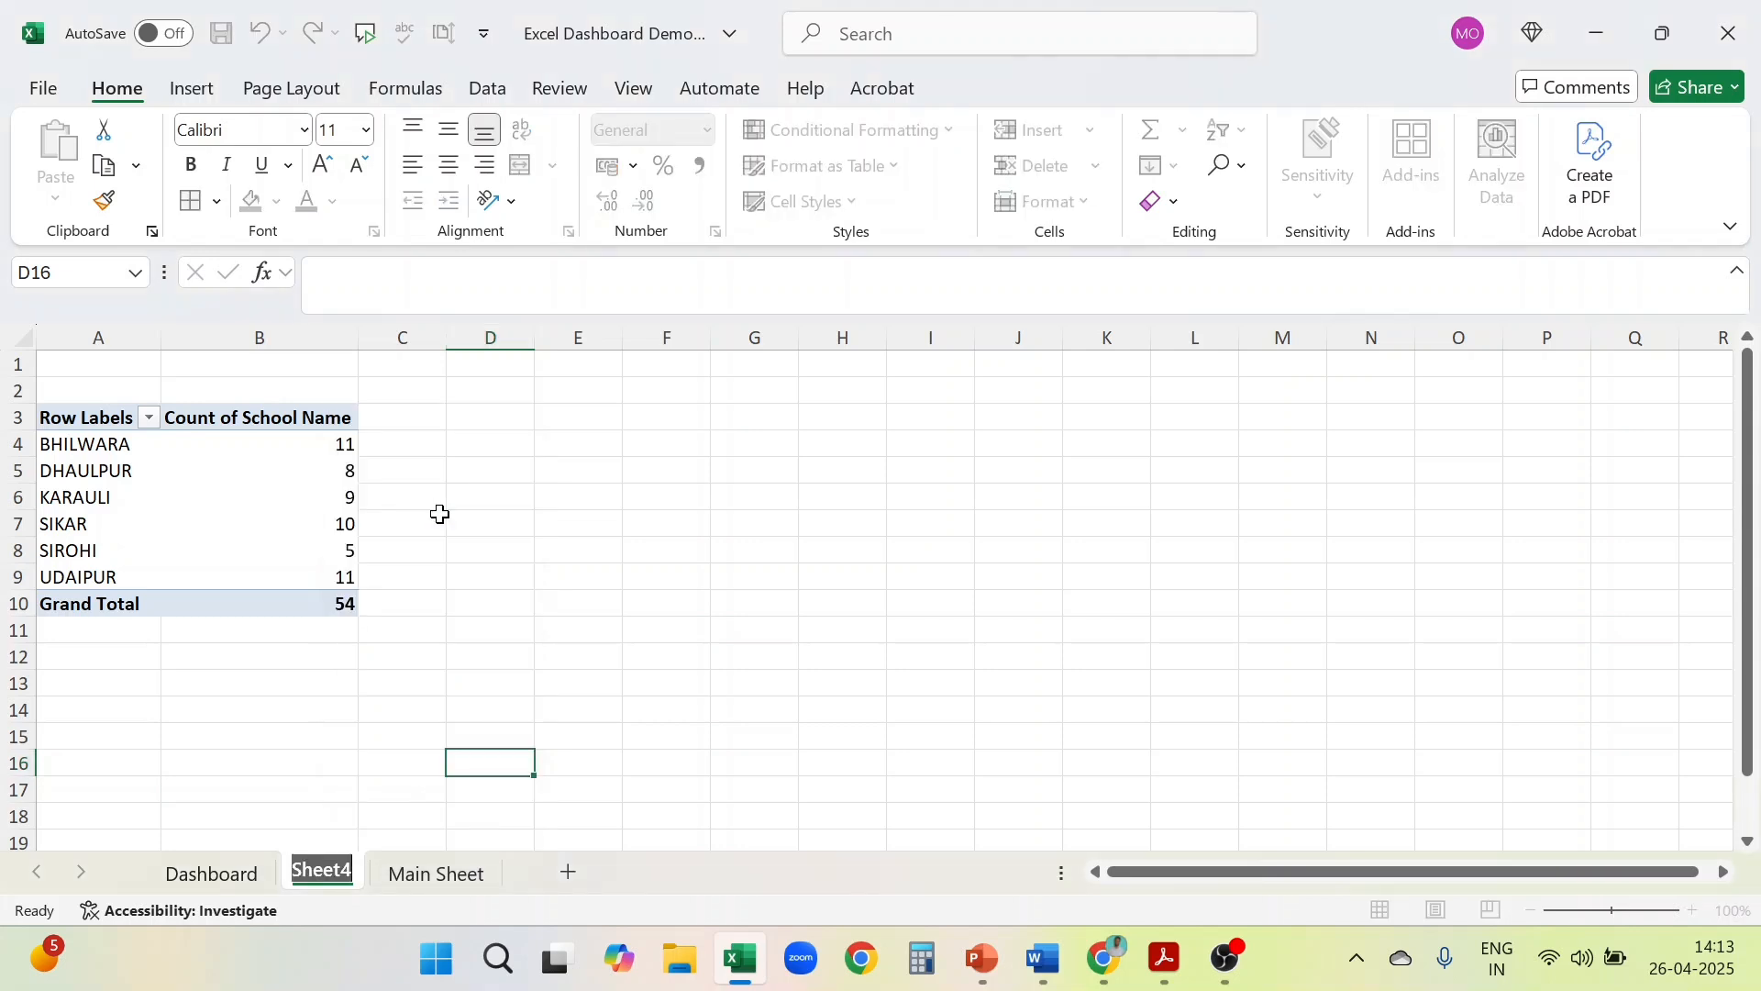
type("District")
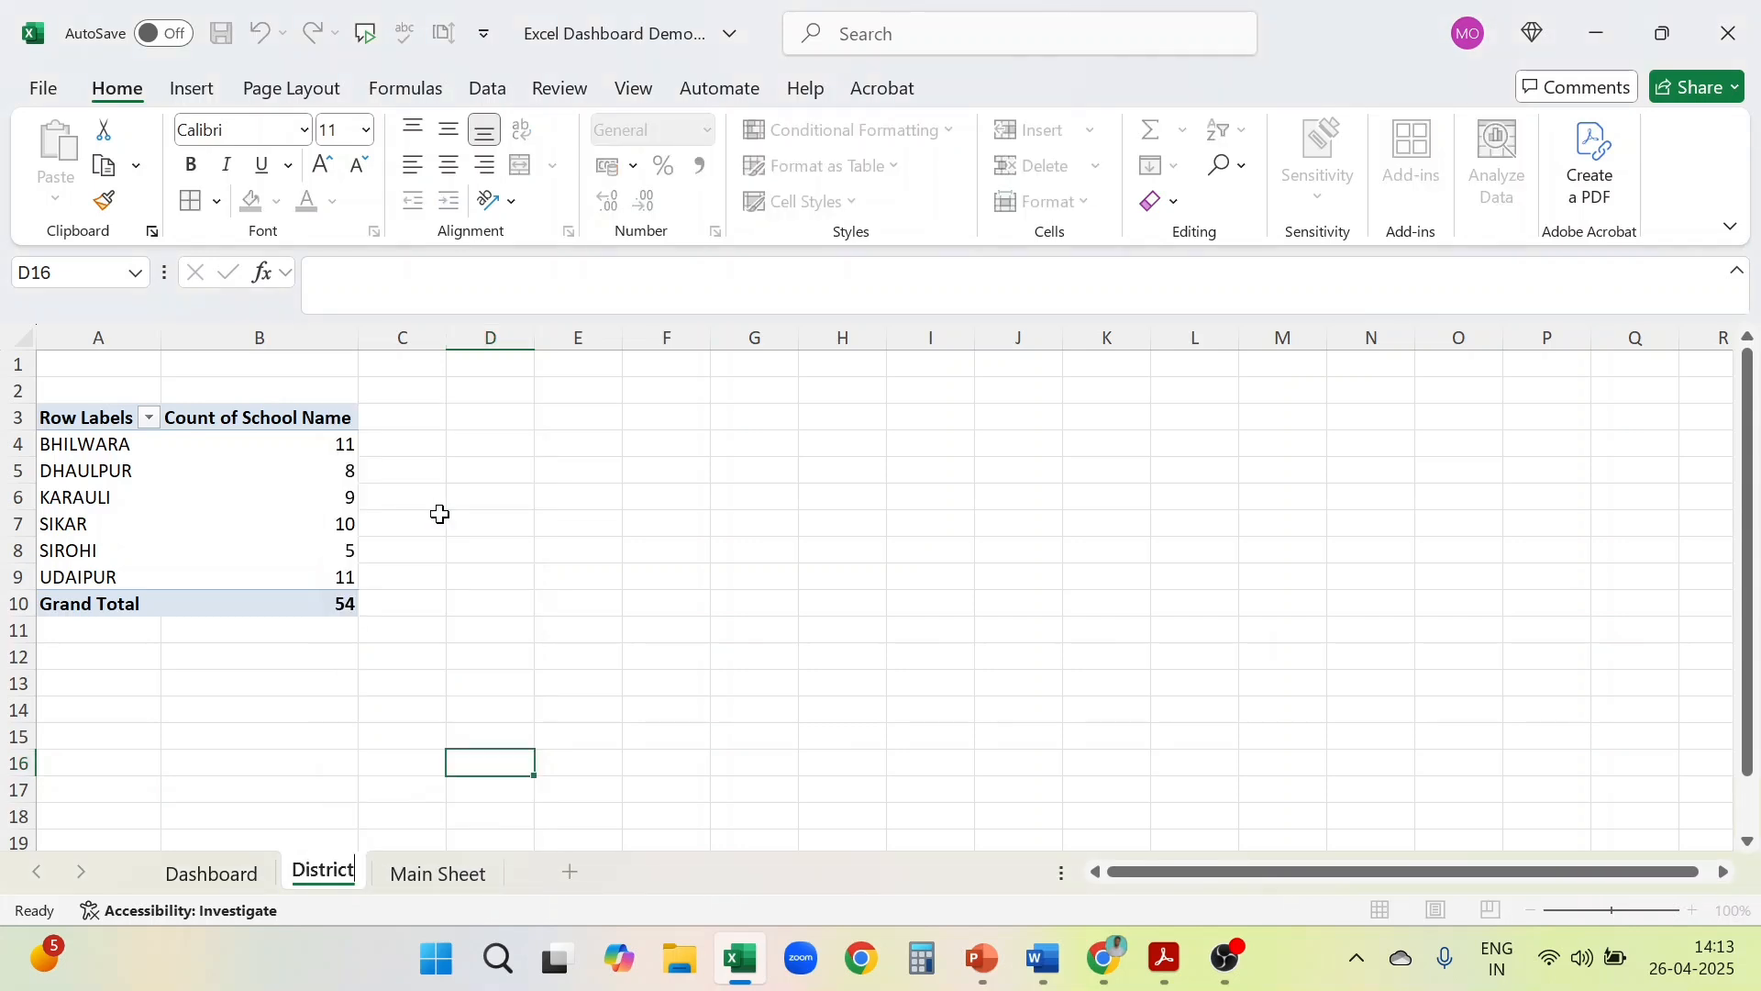
type(" wise")
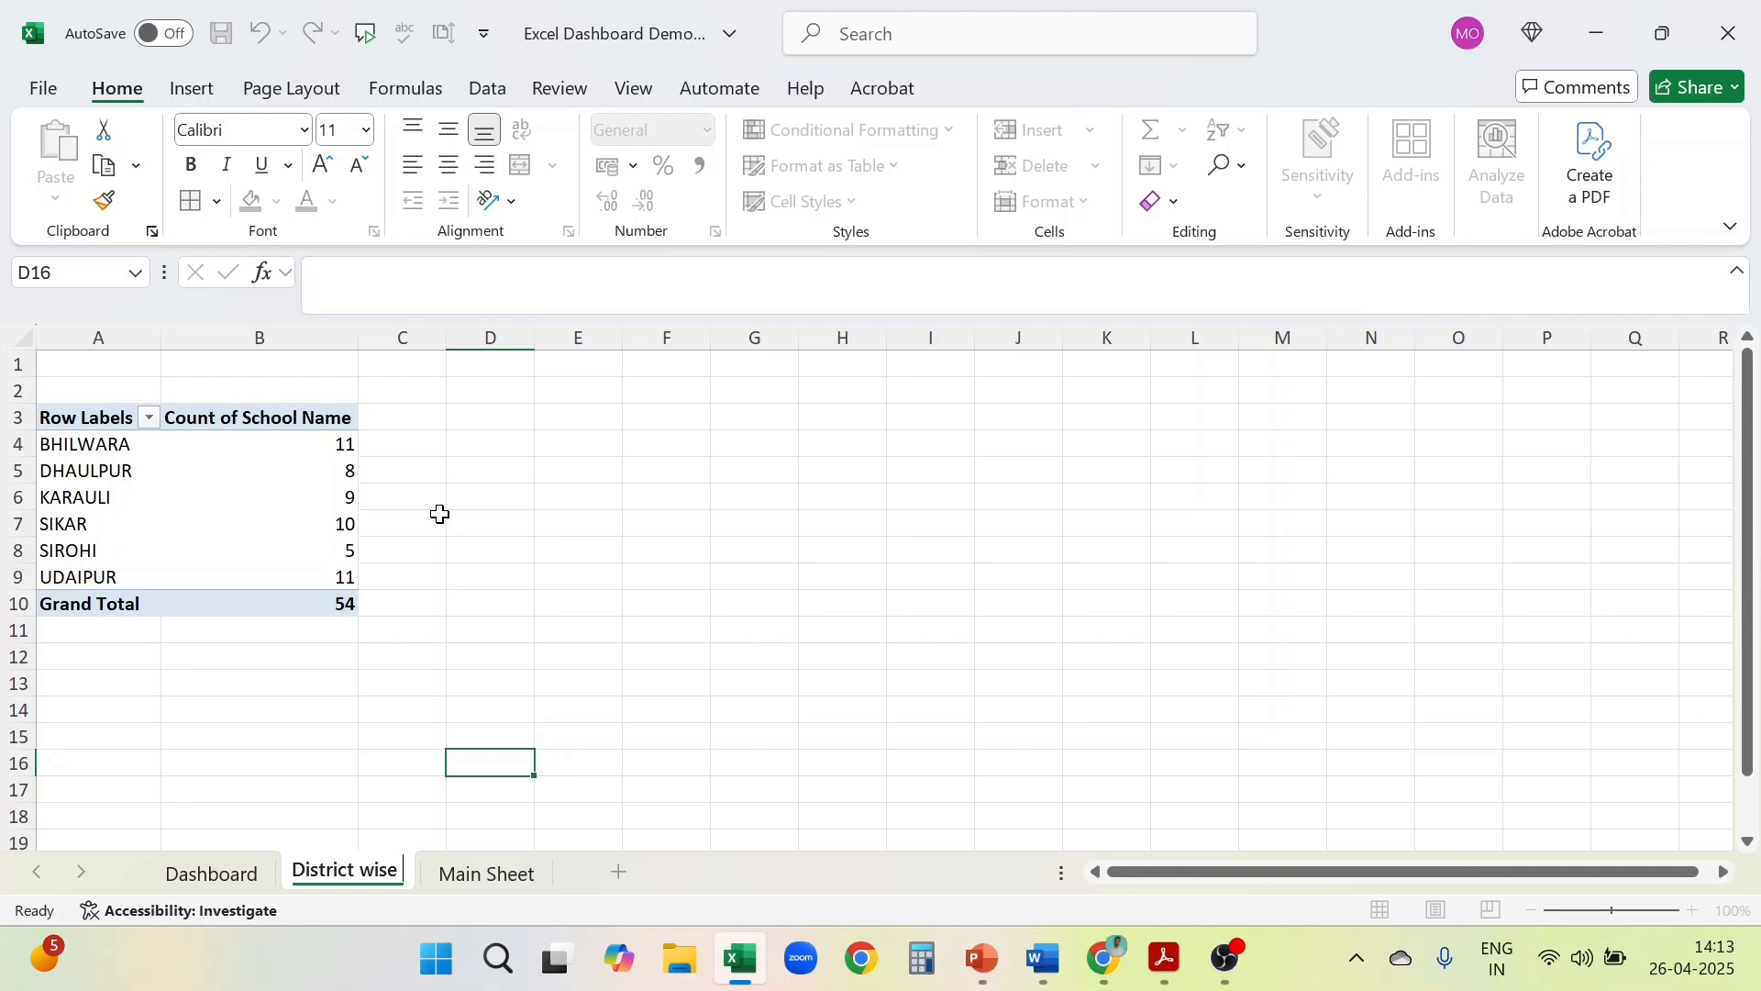
type(" scholls")
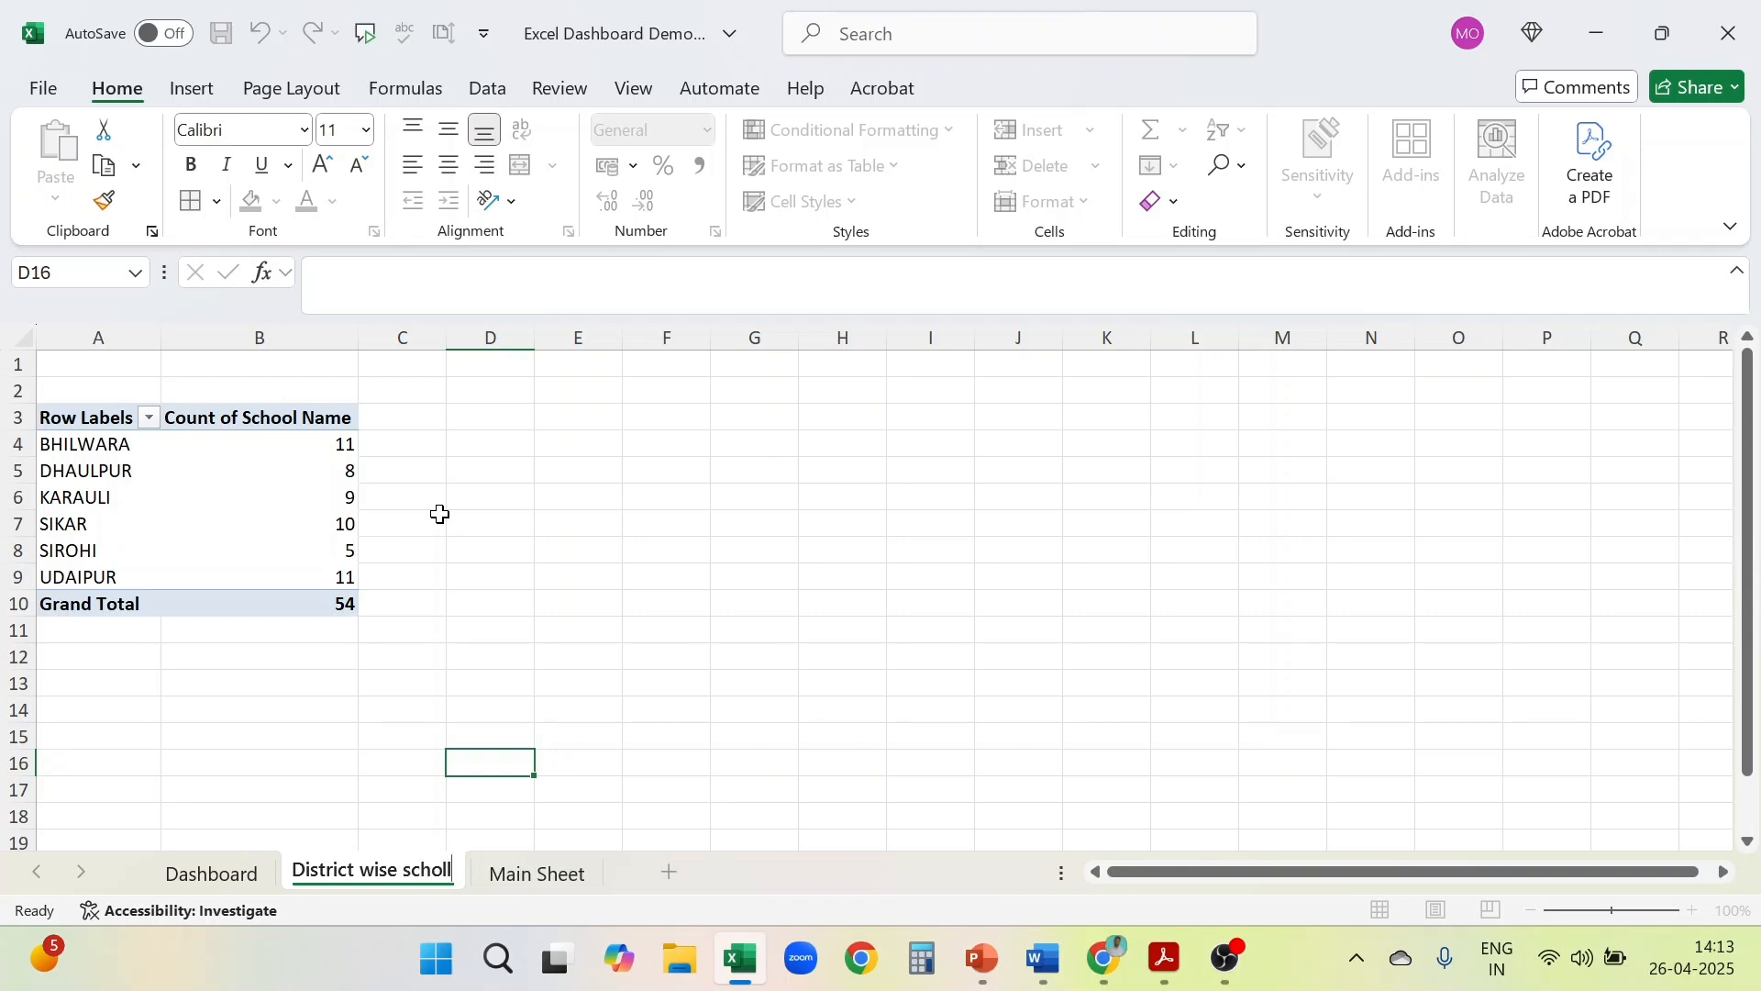
key("BackSpace")
key("BackSpace")
key("BackSpace")
type("ols")
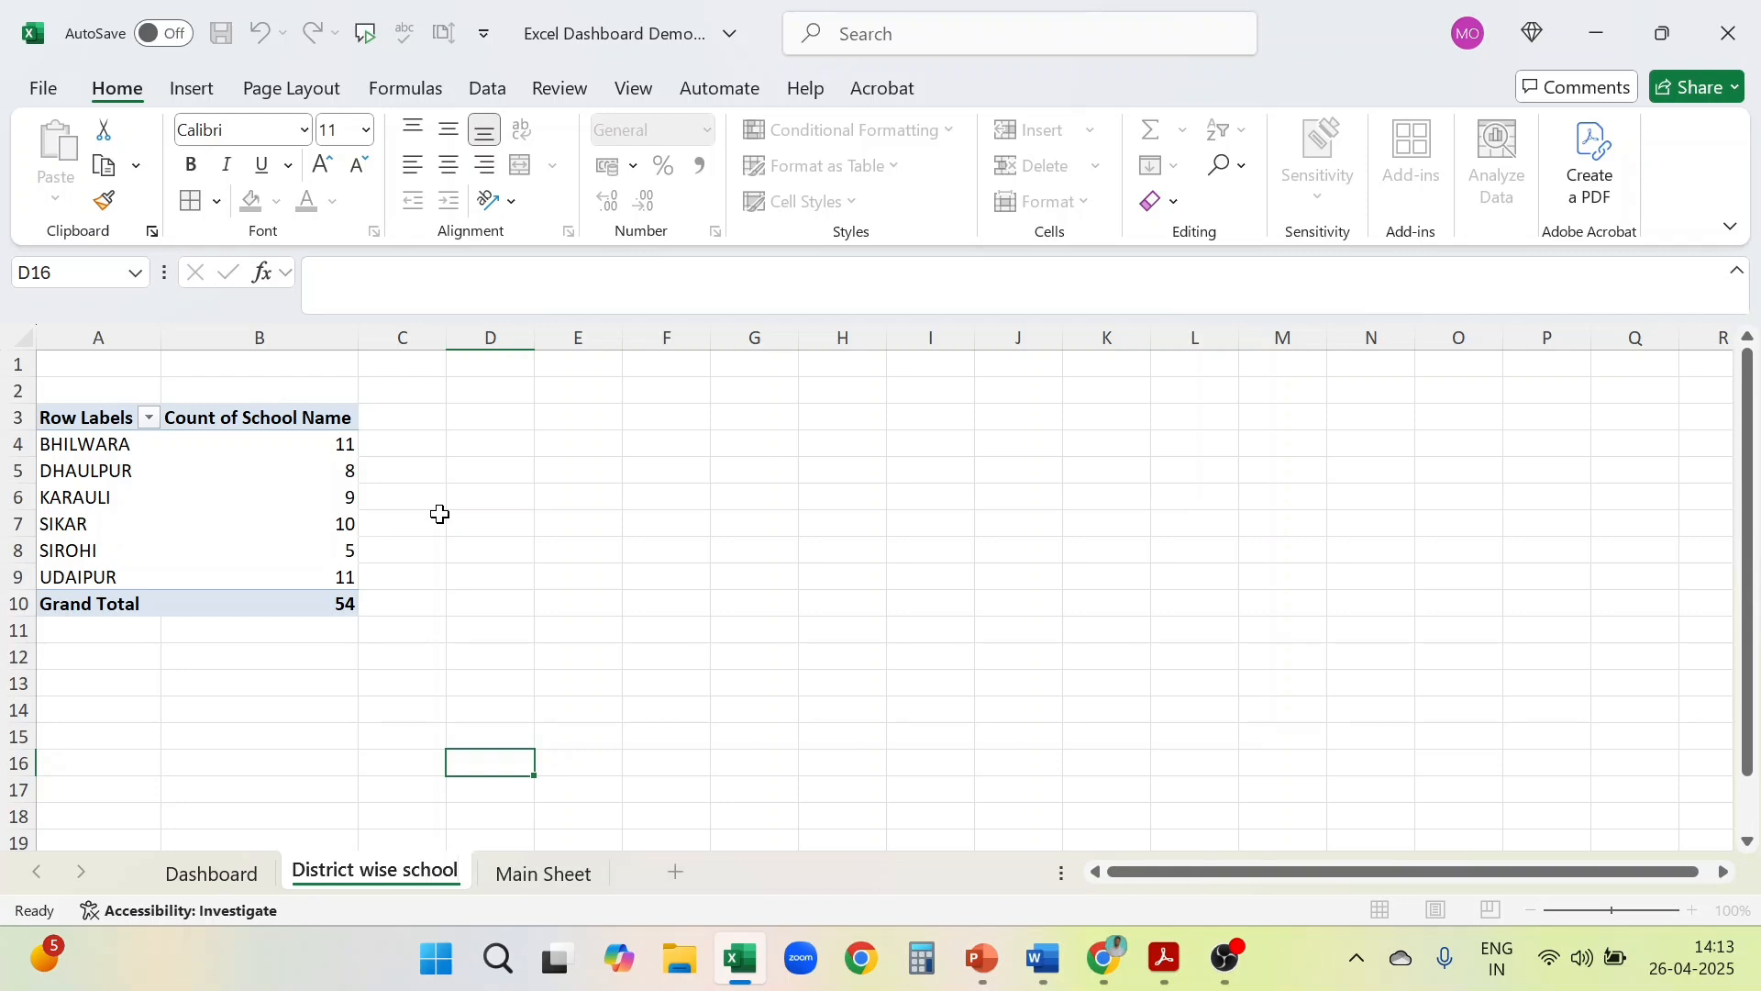
left_click(579, 578)
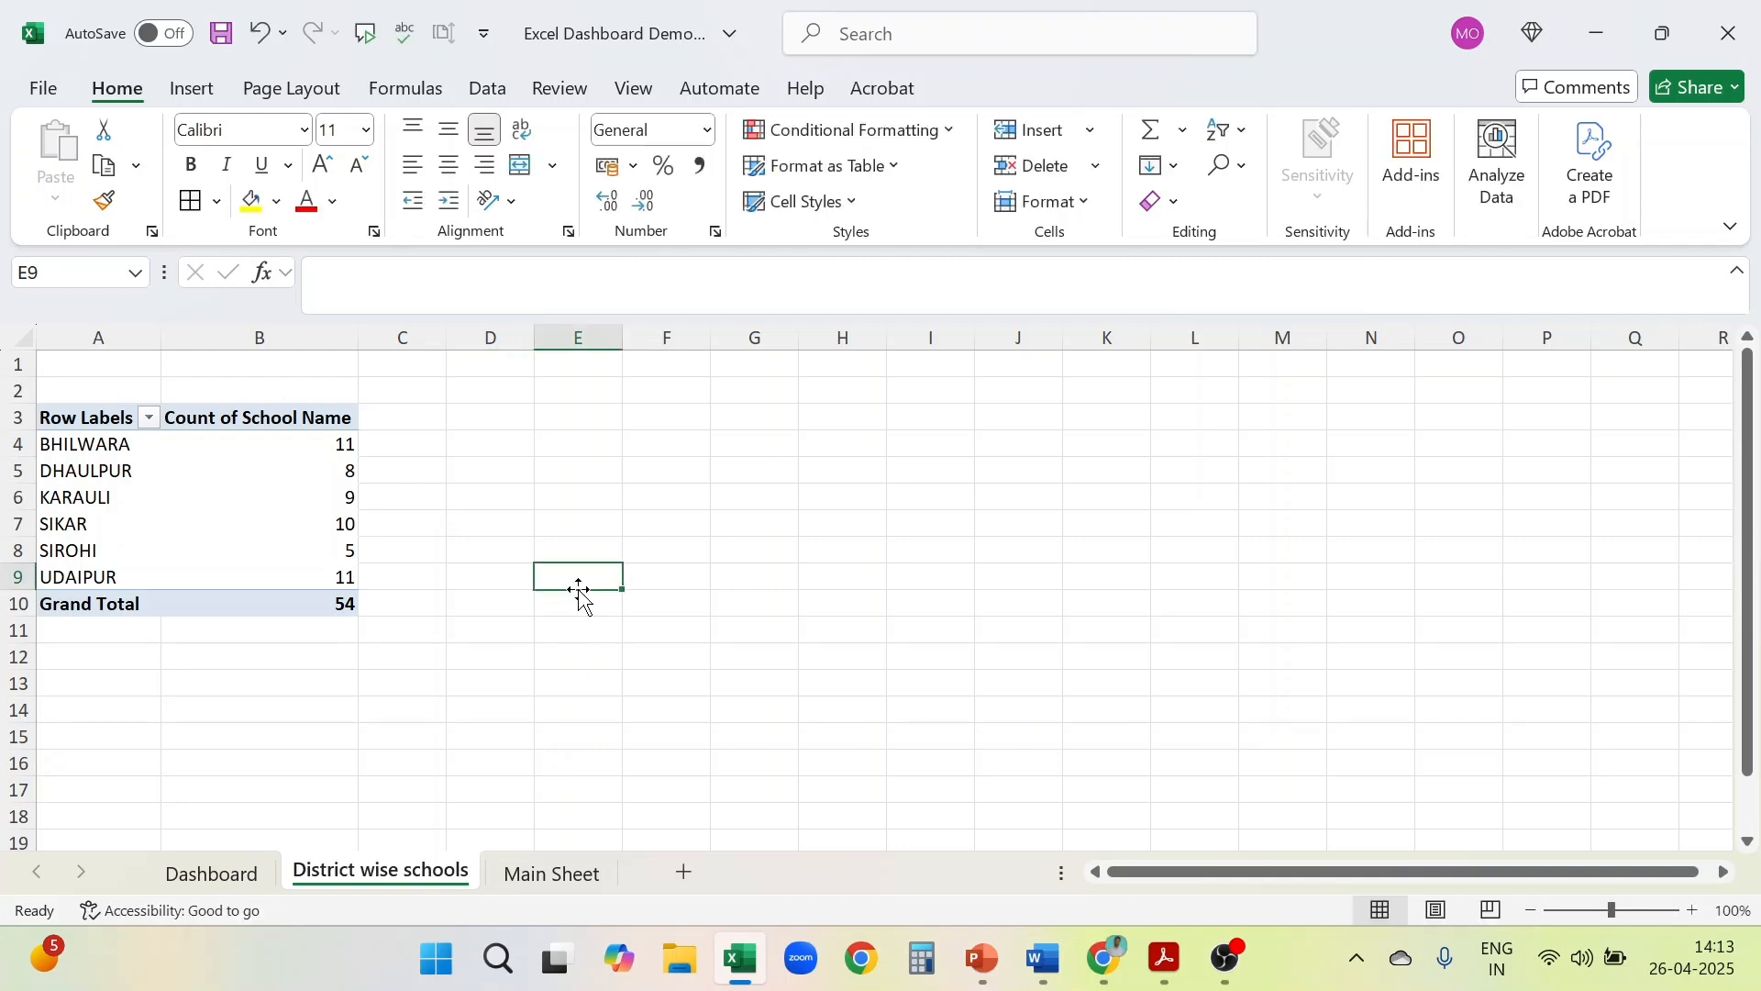
left_click_drag(346, 887, 623, 869)
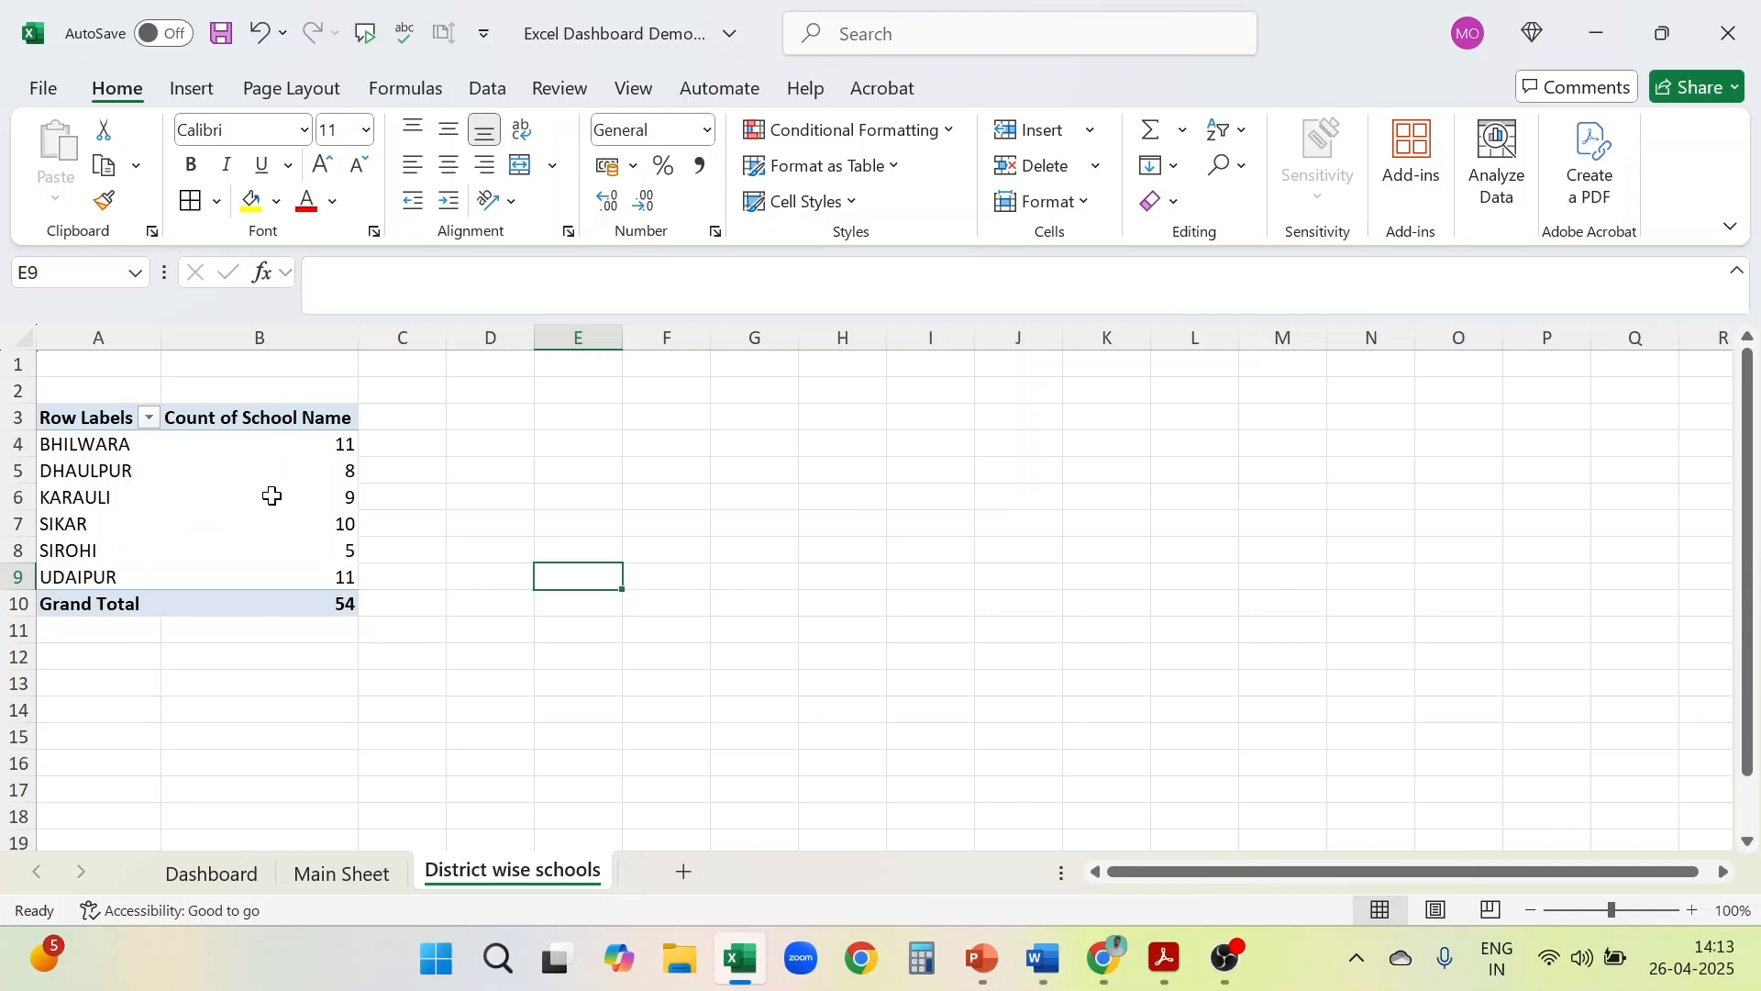
Insert a pie PivotChart of the school count per district and move it beside the PivotTable
left_click(86, 478)
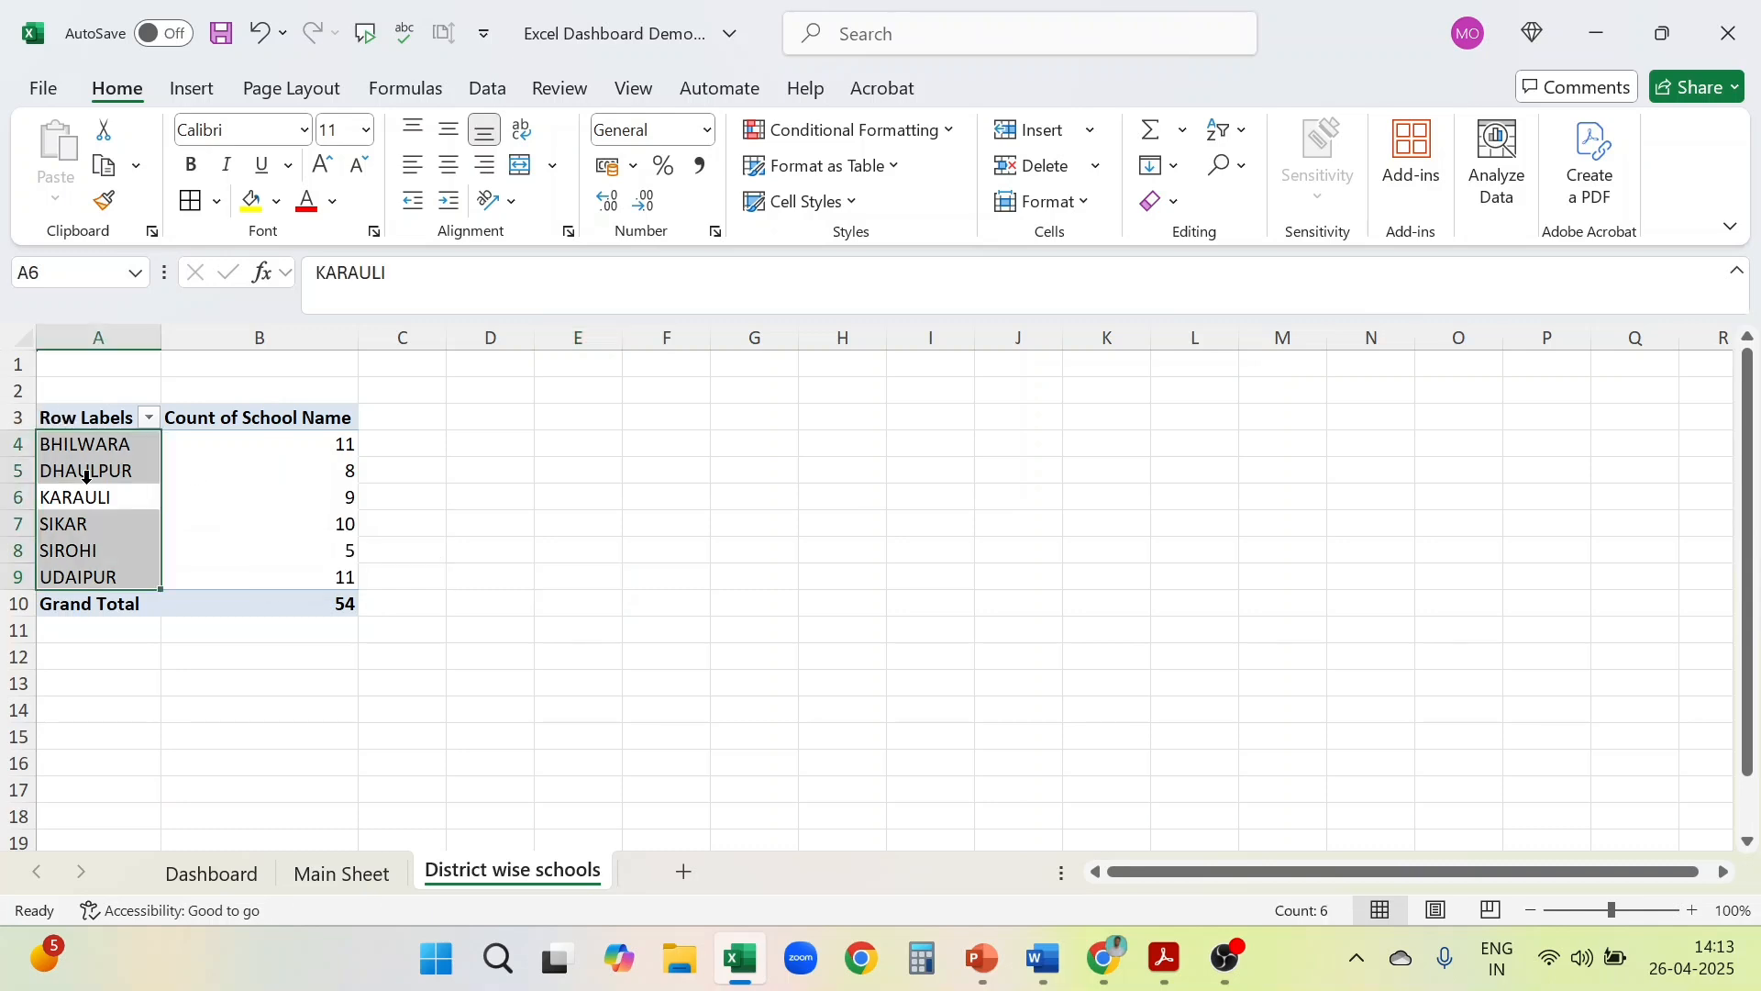
left_click(335, 493)
left_click(105, 471)
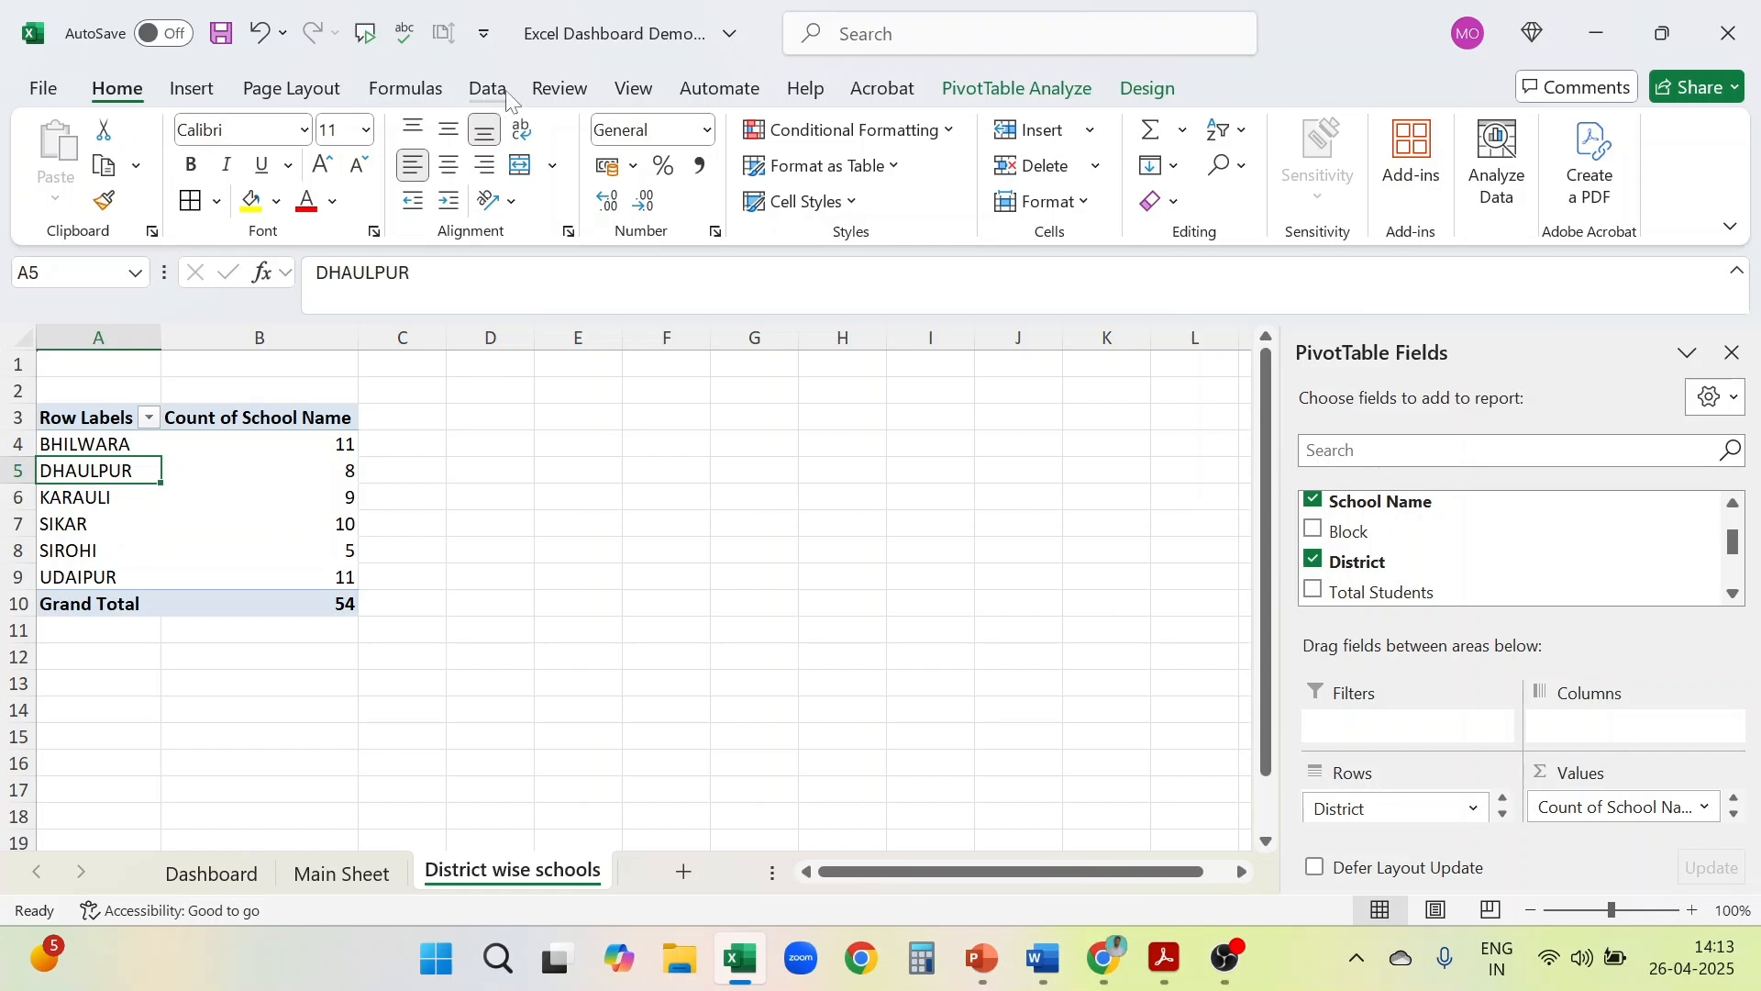
left_click(1050, 92)
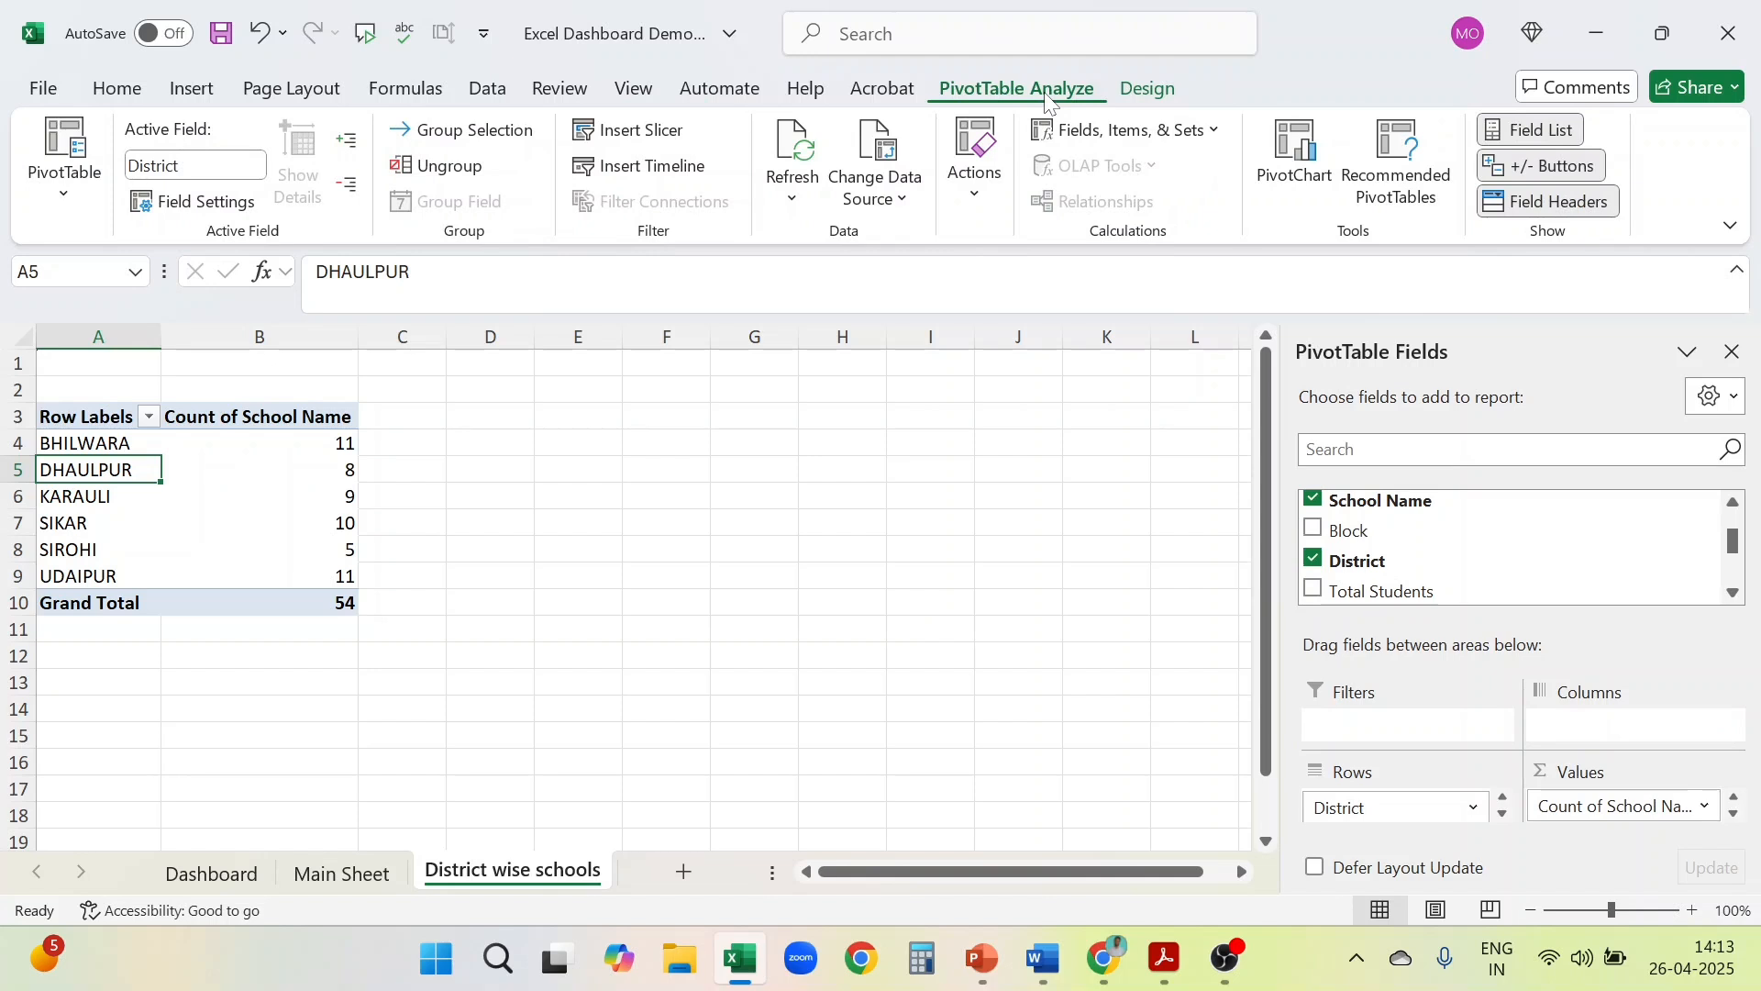
left_click(1307, 151)
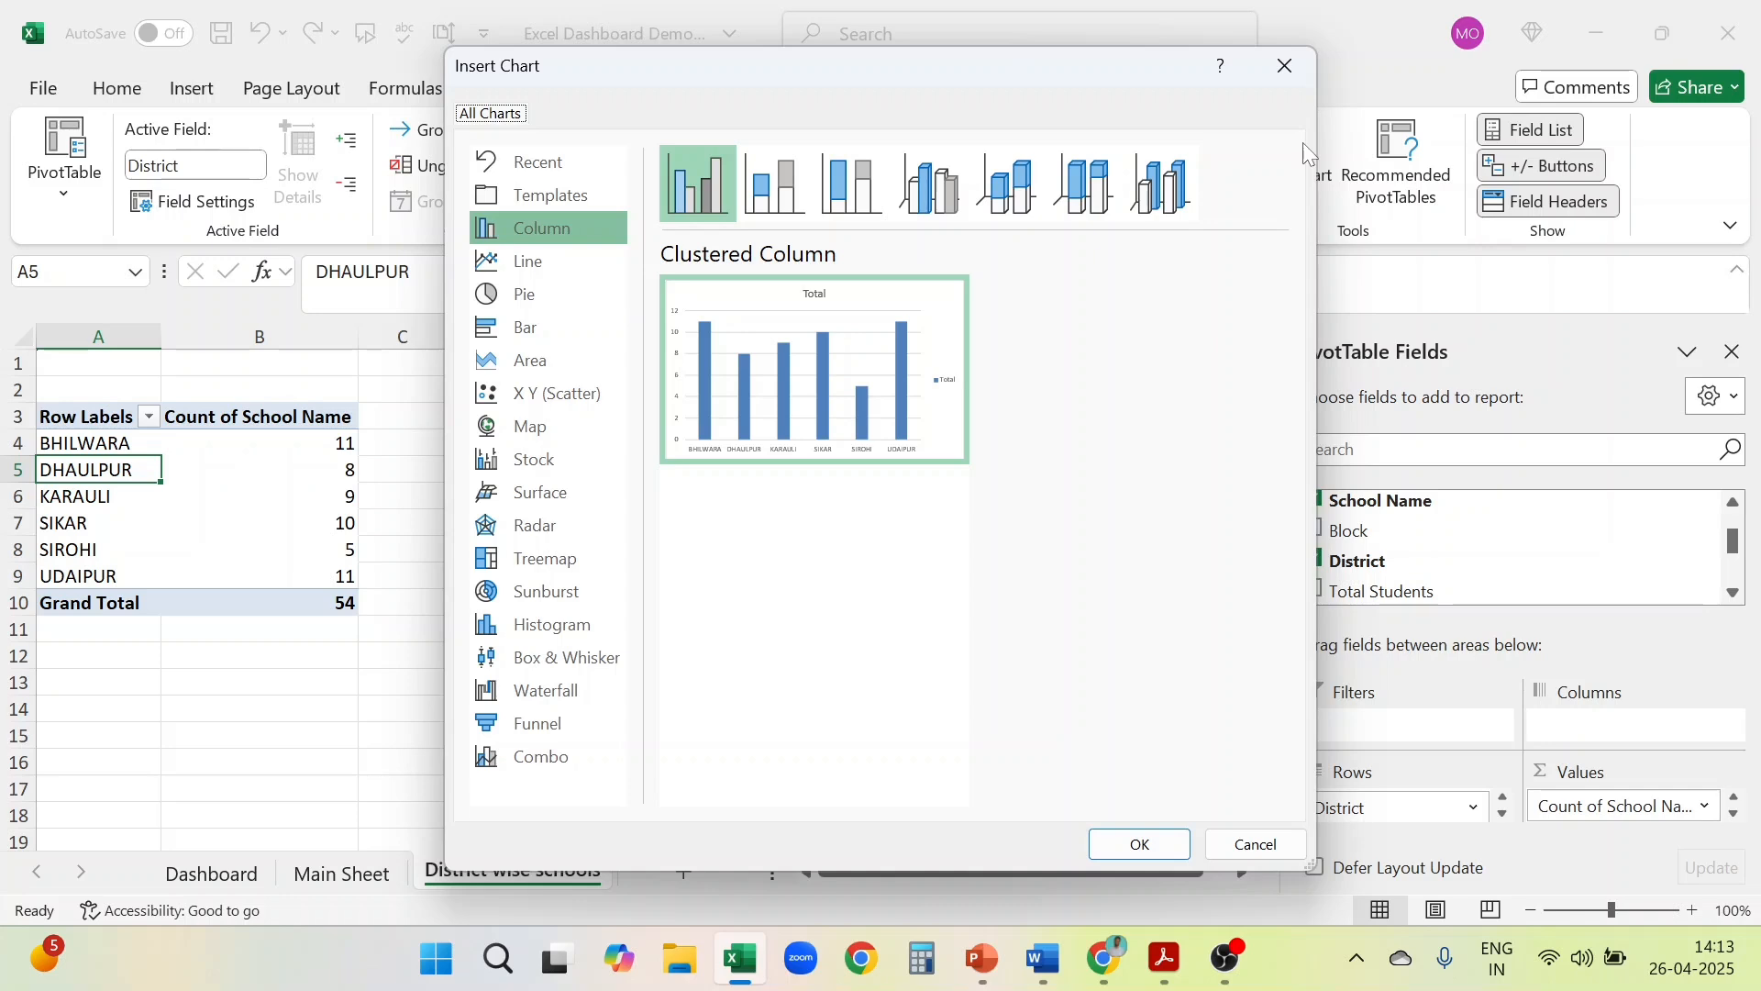
mouse_move(814, 291)
left_click(521, 264)
left_click(521, 292)
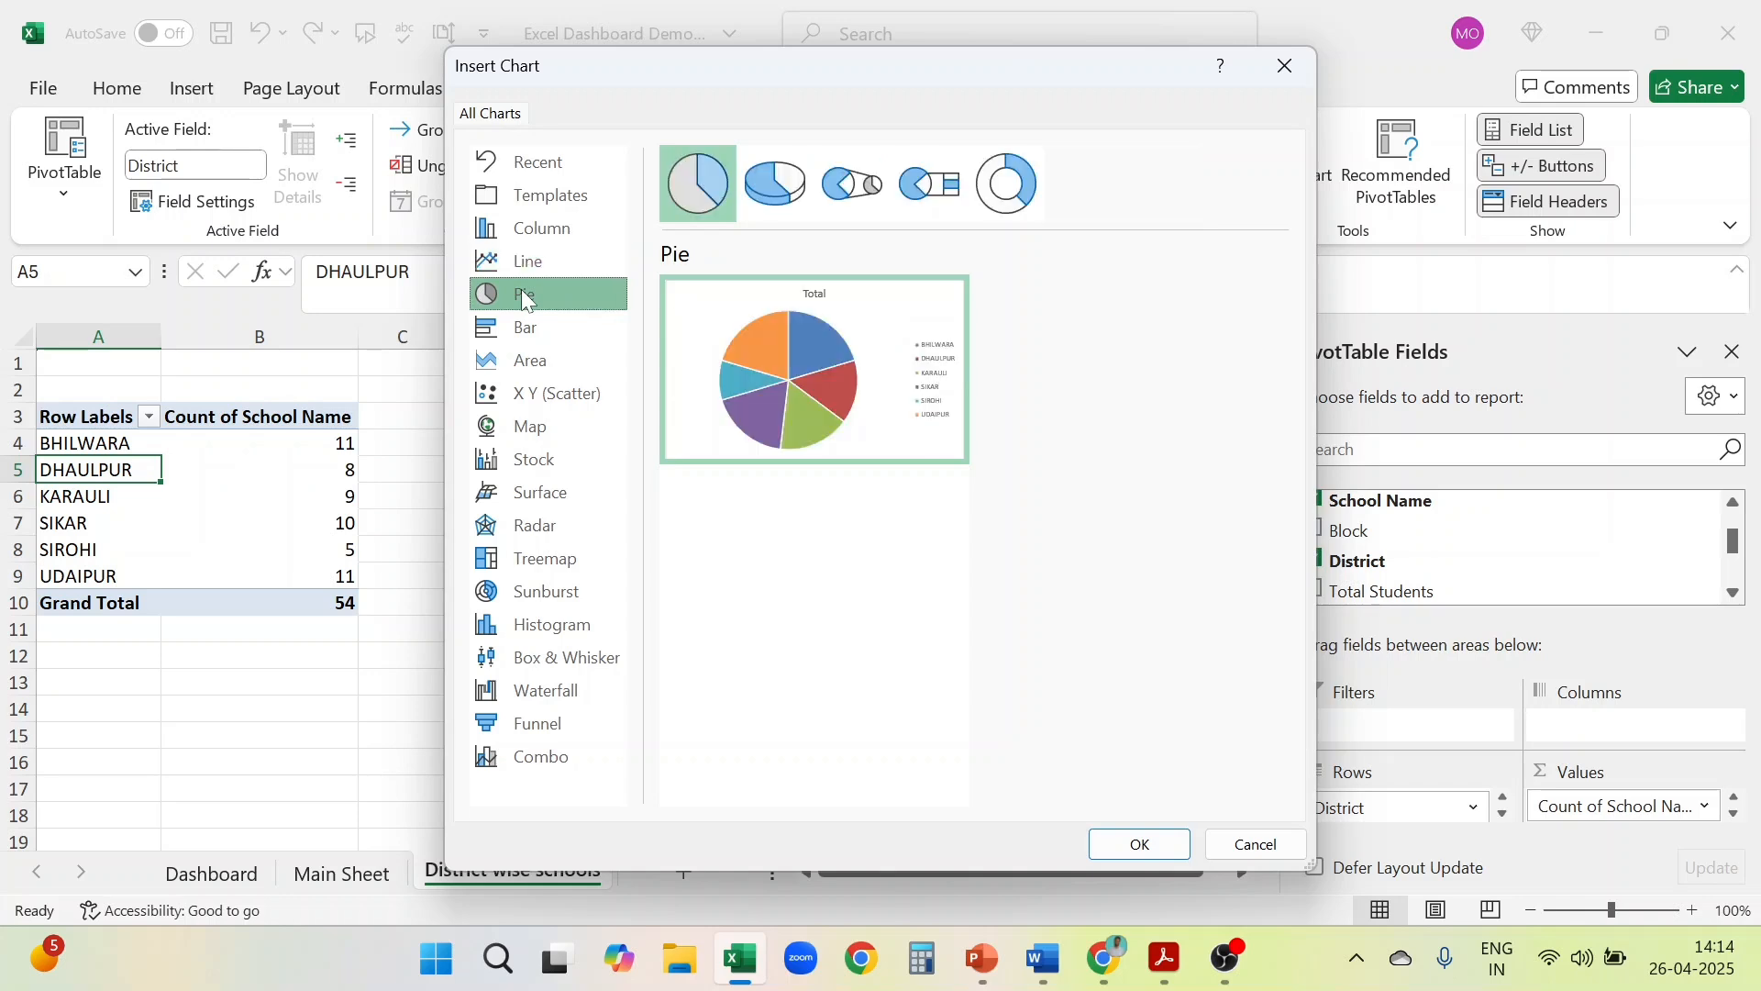
left_click(532, 364)
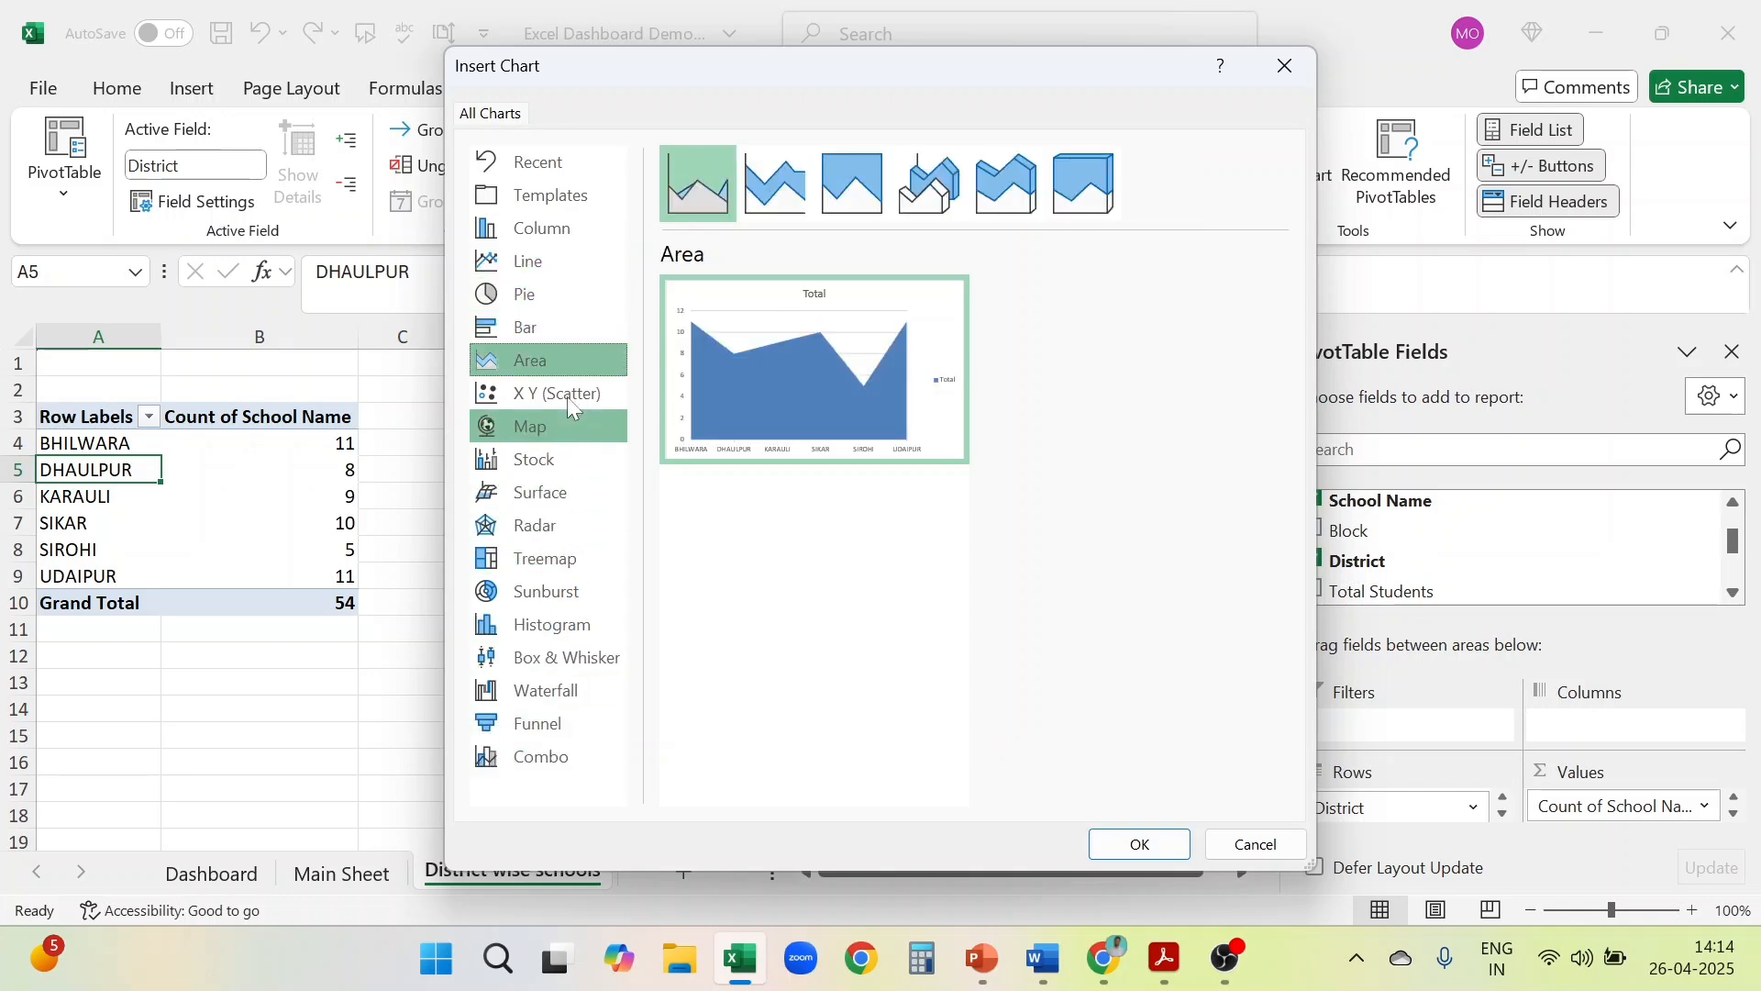
left_click(544, 299)
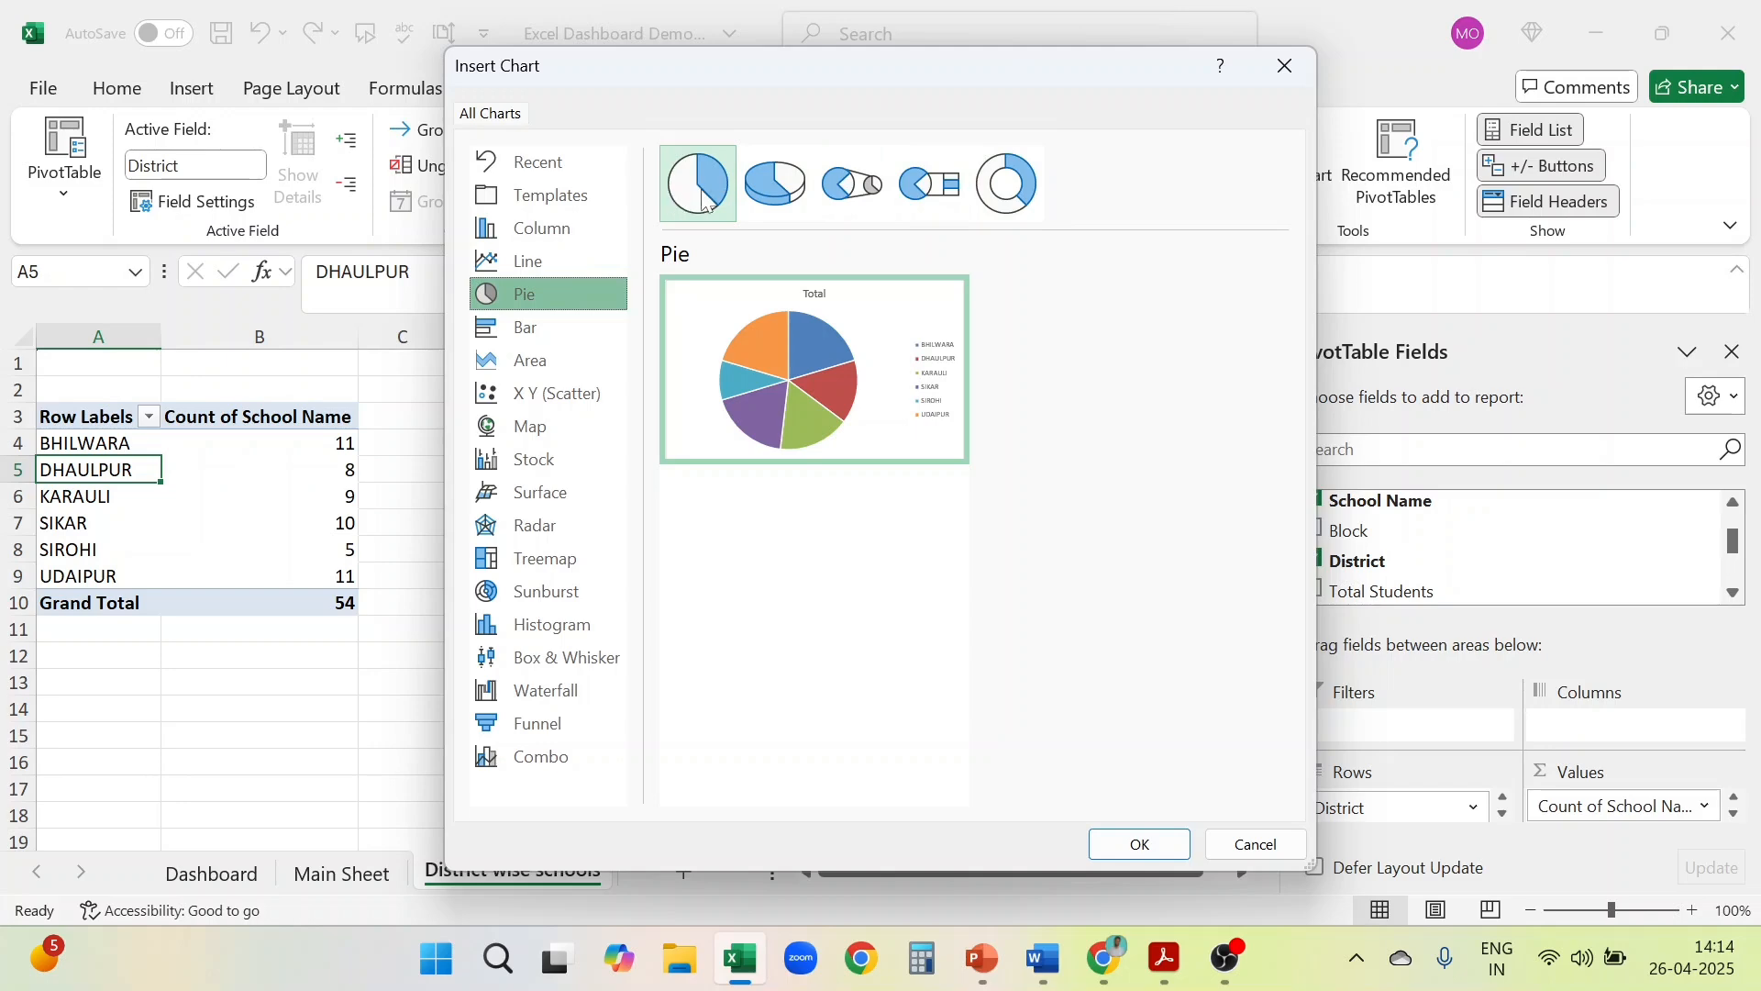
left_click(1156, 846)
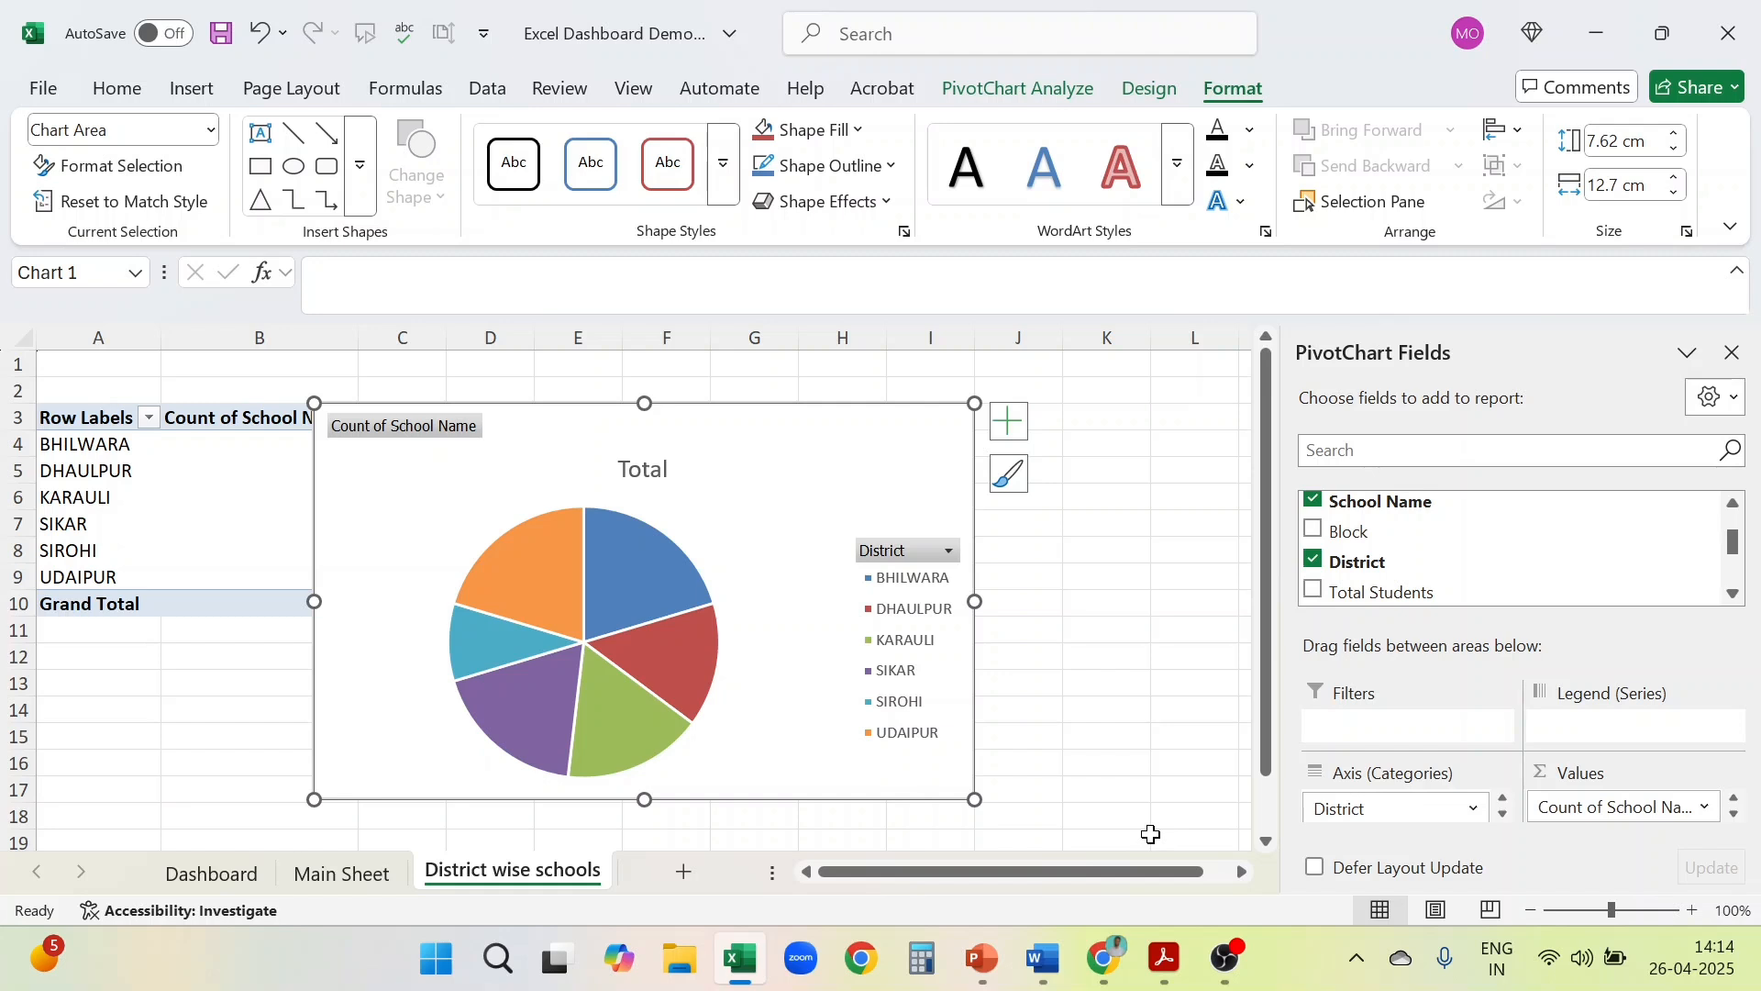
left_click_drag(837, 452, 1007, 446)
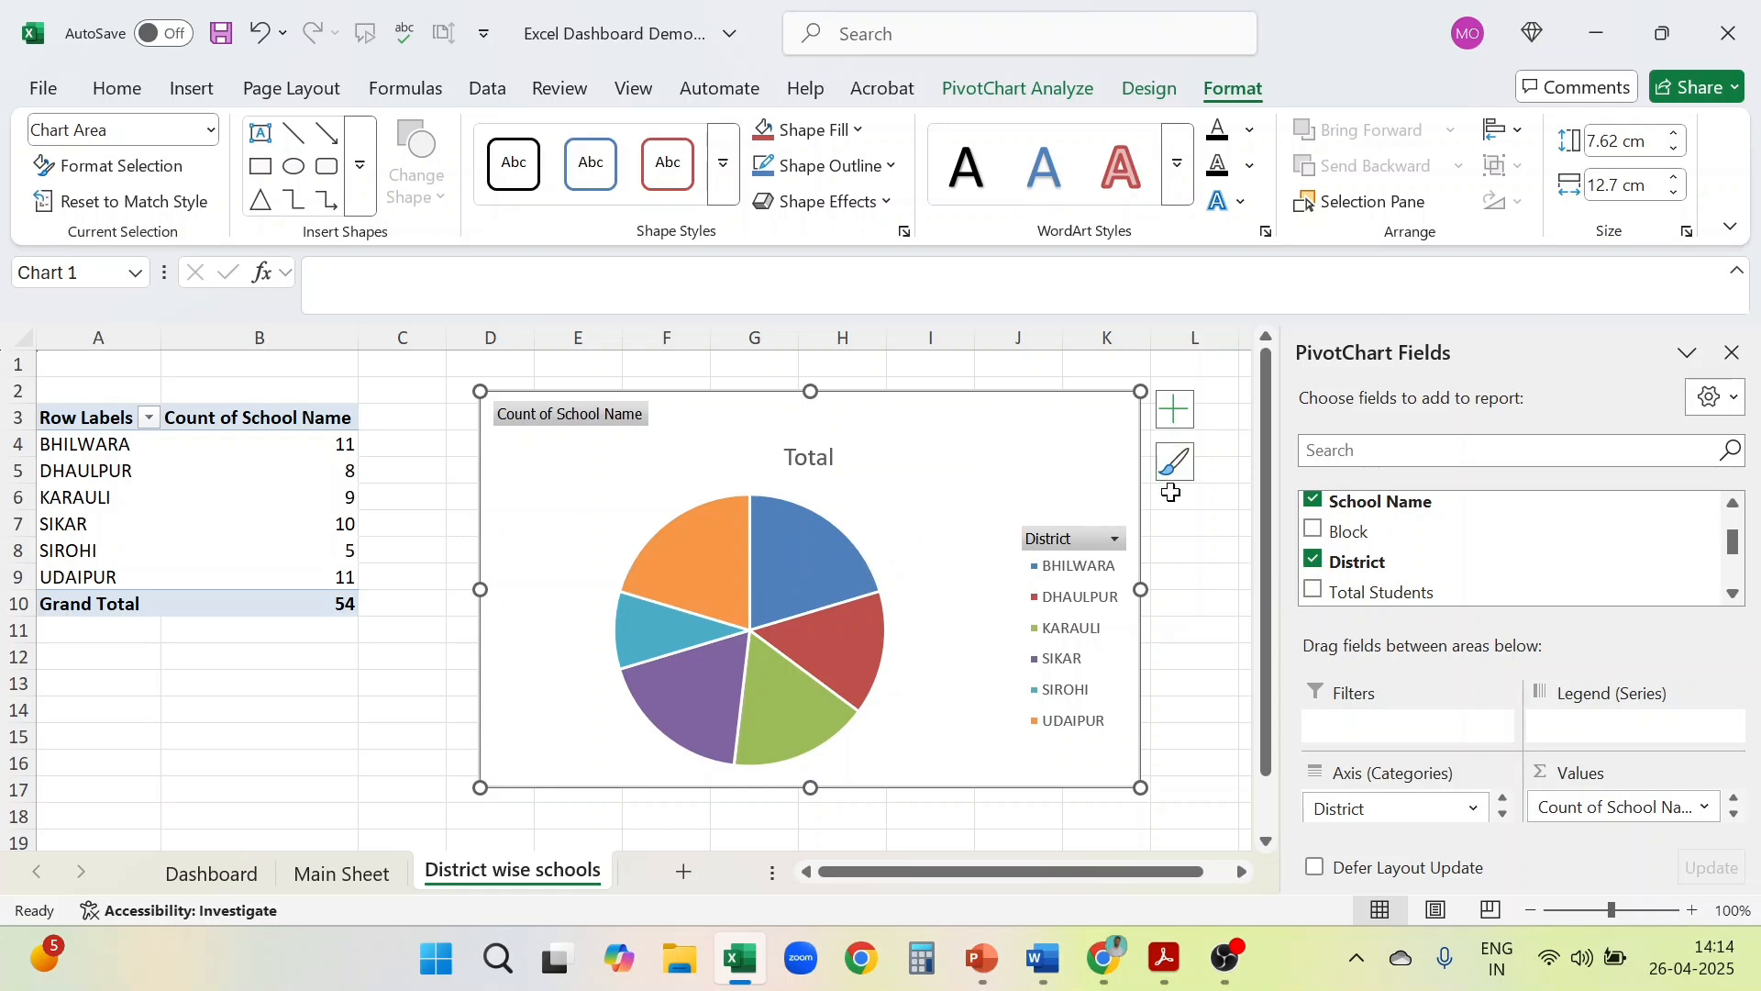
Try hiding and restoring the pie chart's legend and title, and turn on its data labels
left_click(1178, 412)
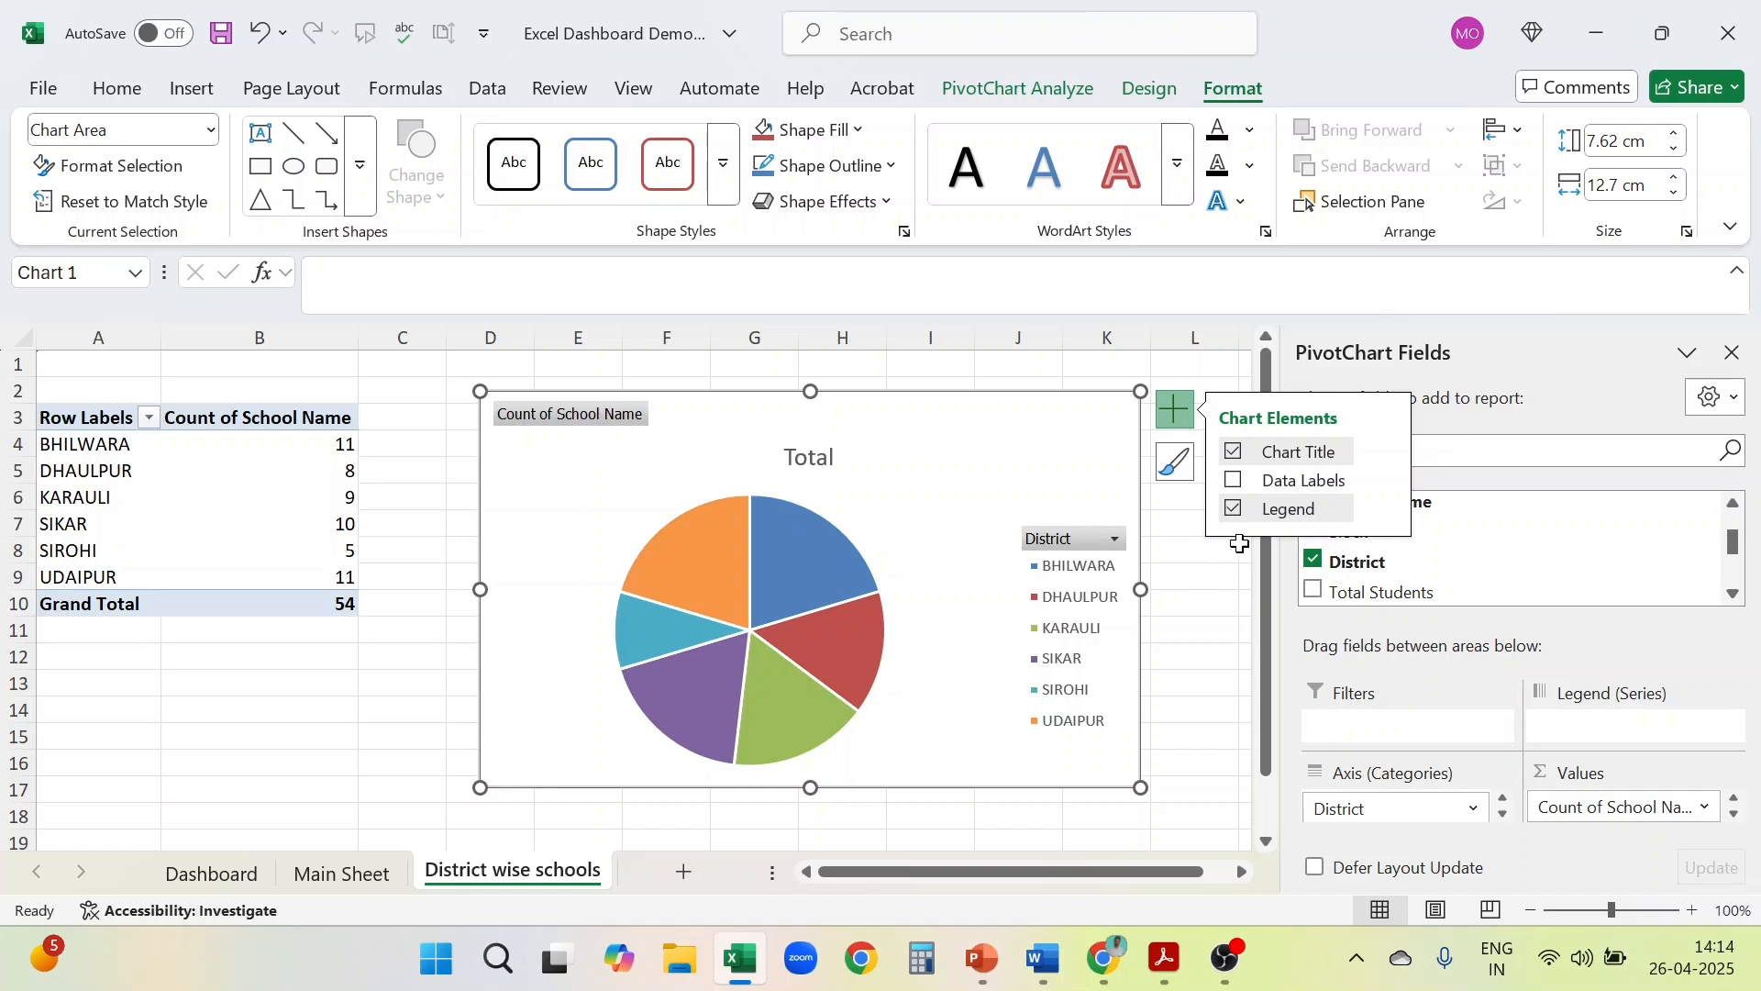
left_click(1235, 512)
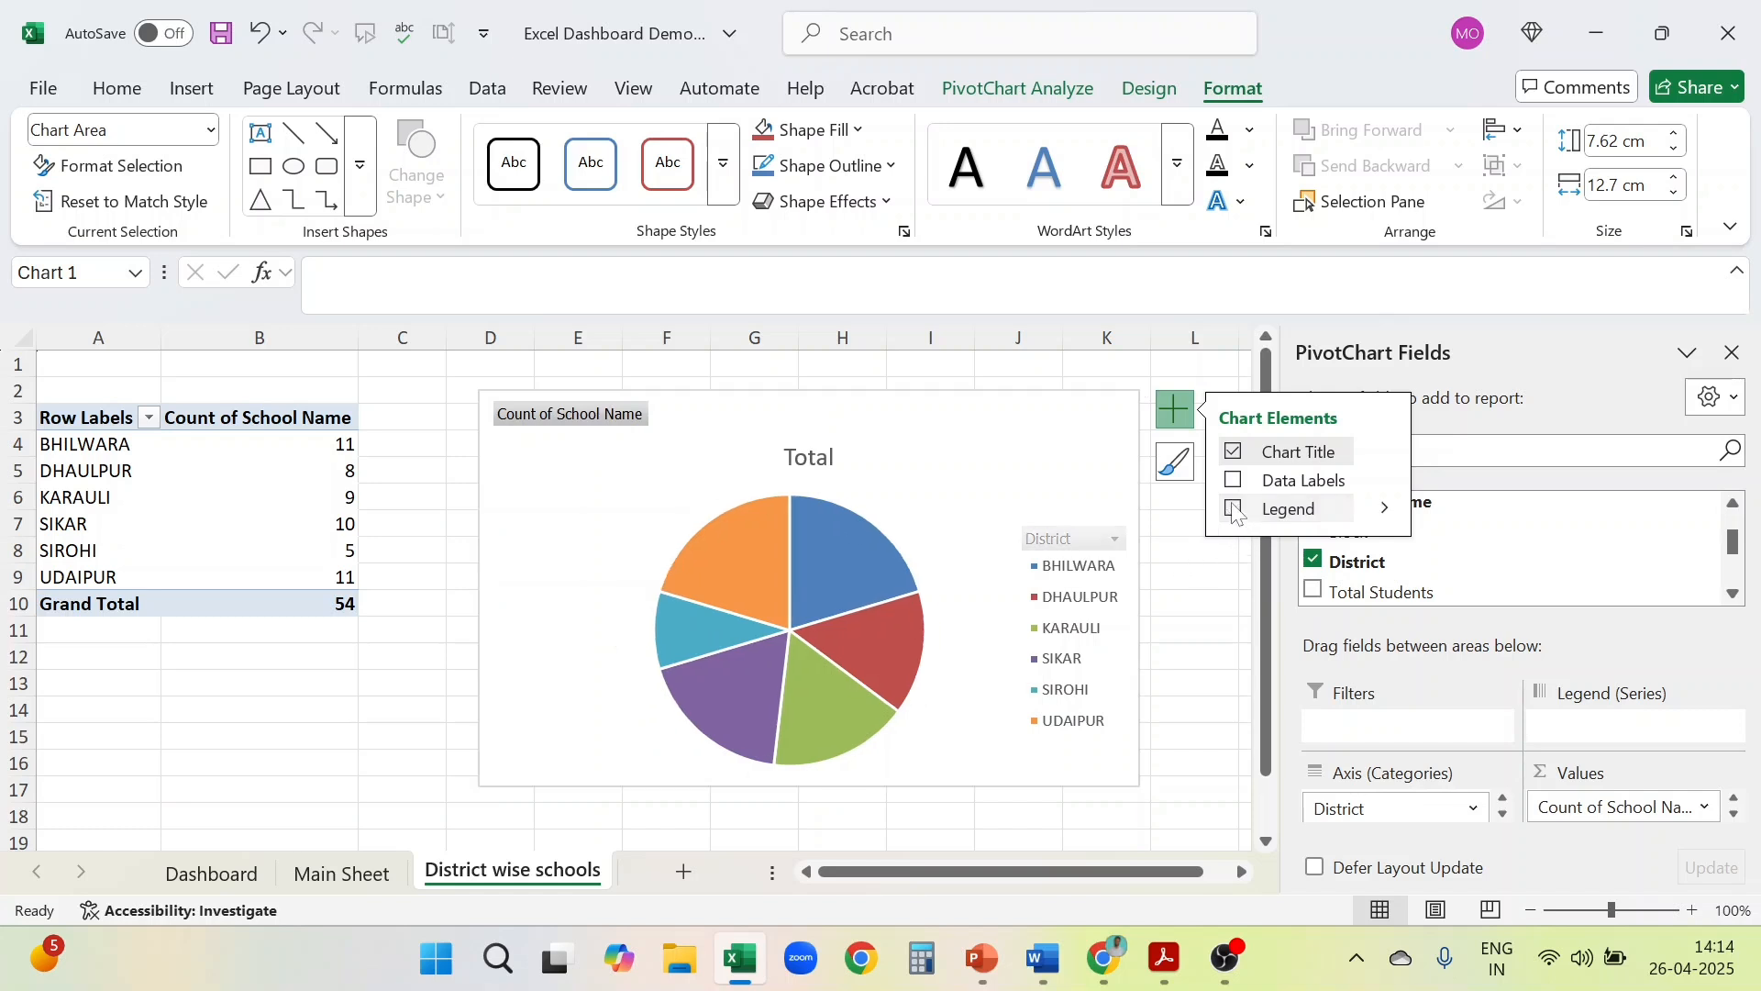
left_click(1236, 510)
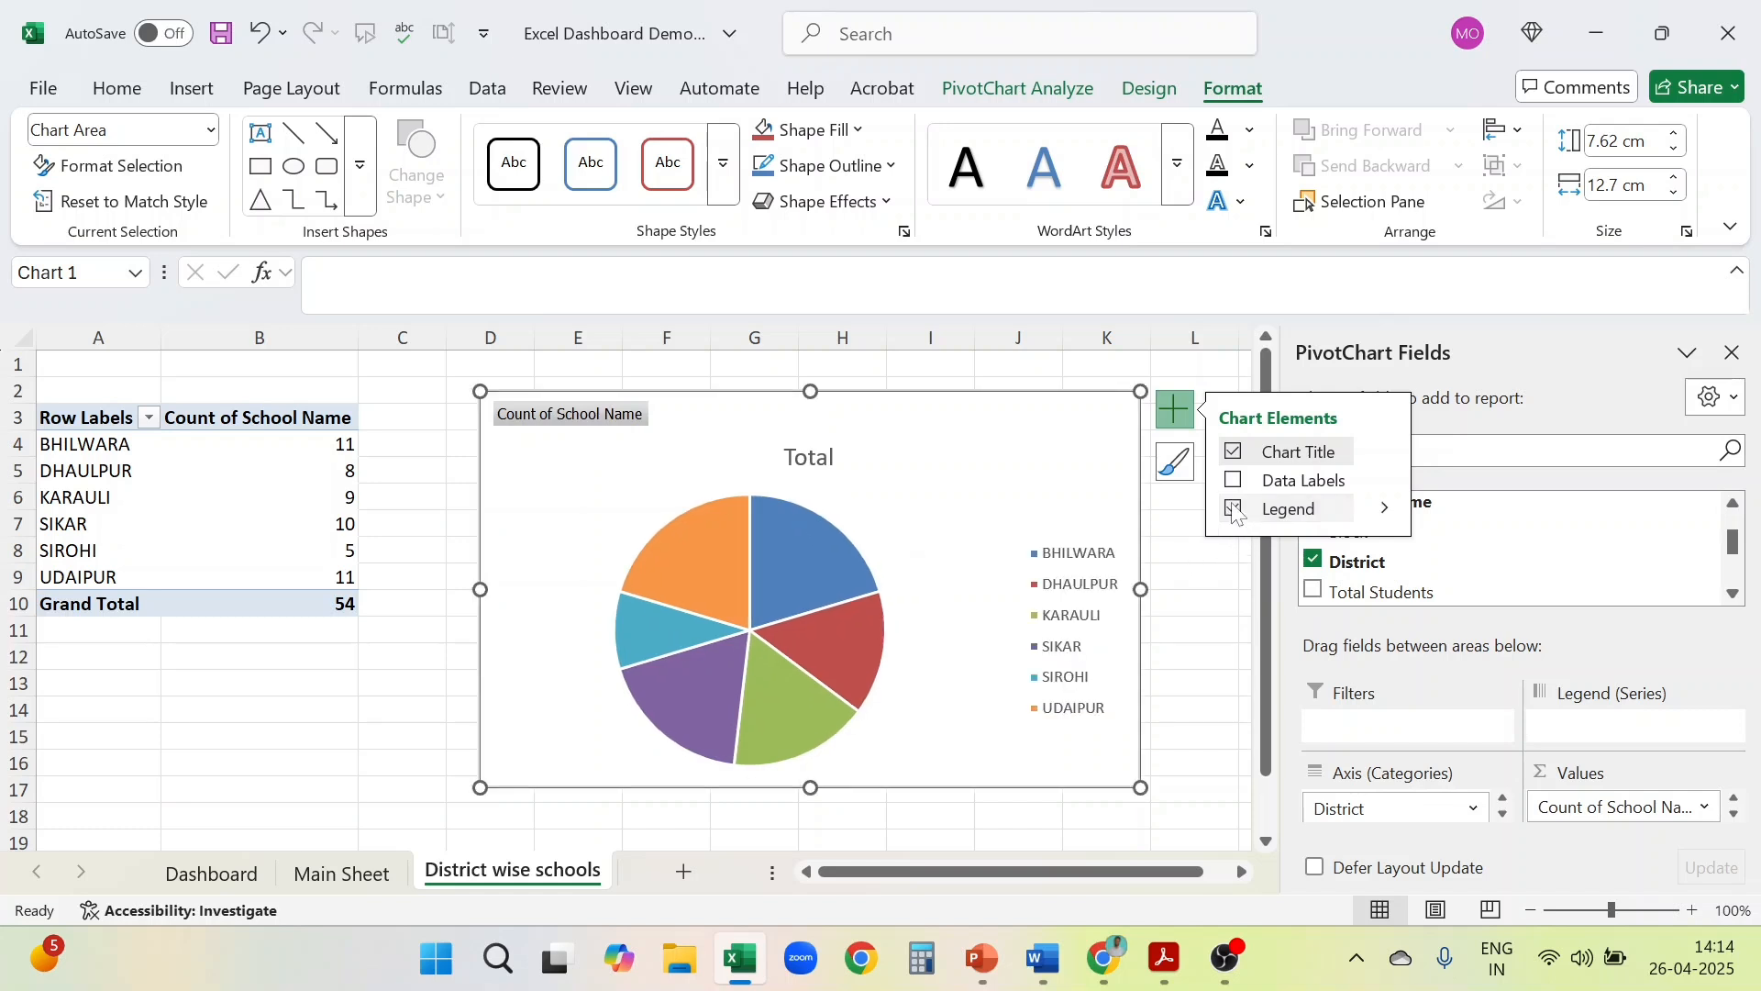
left_click(1235, 455)
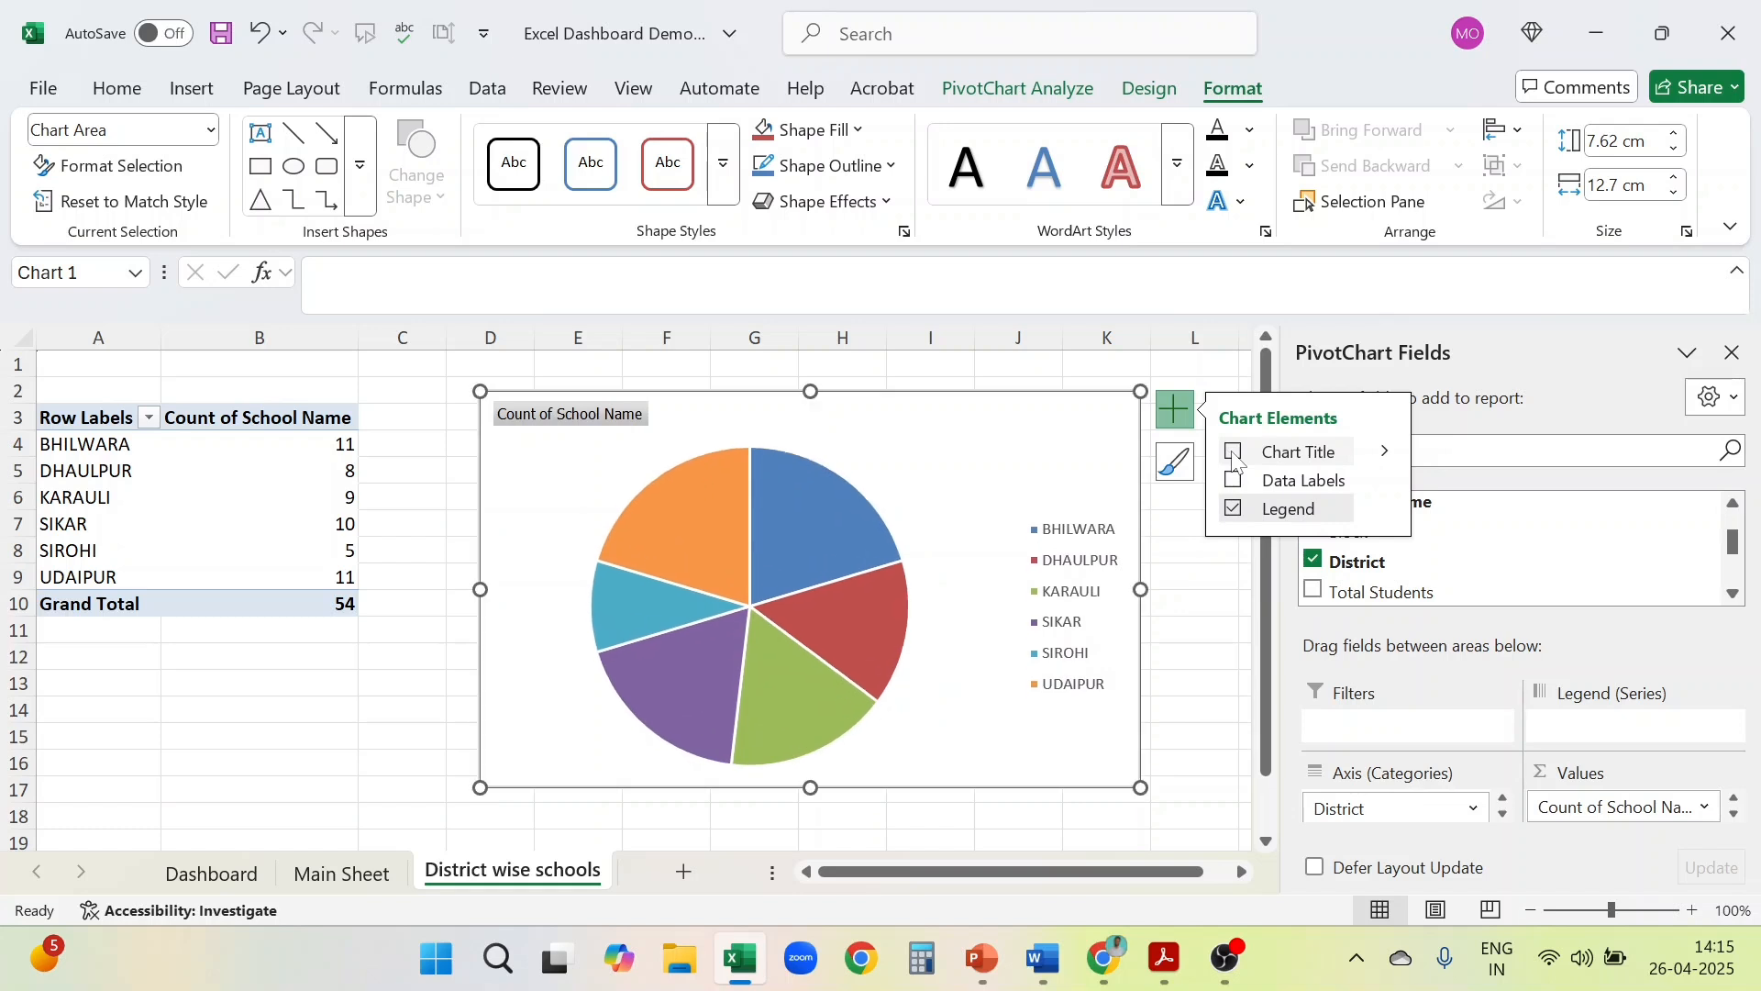
left_click(1234, 457)
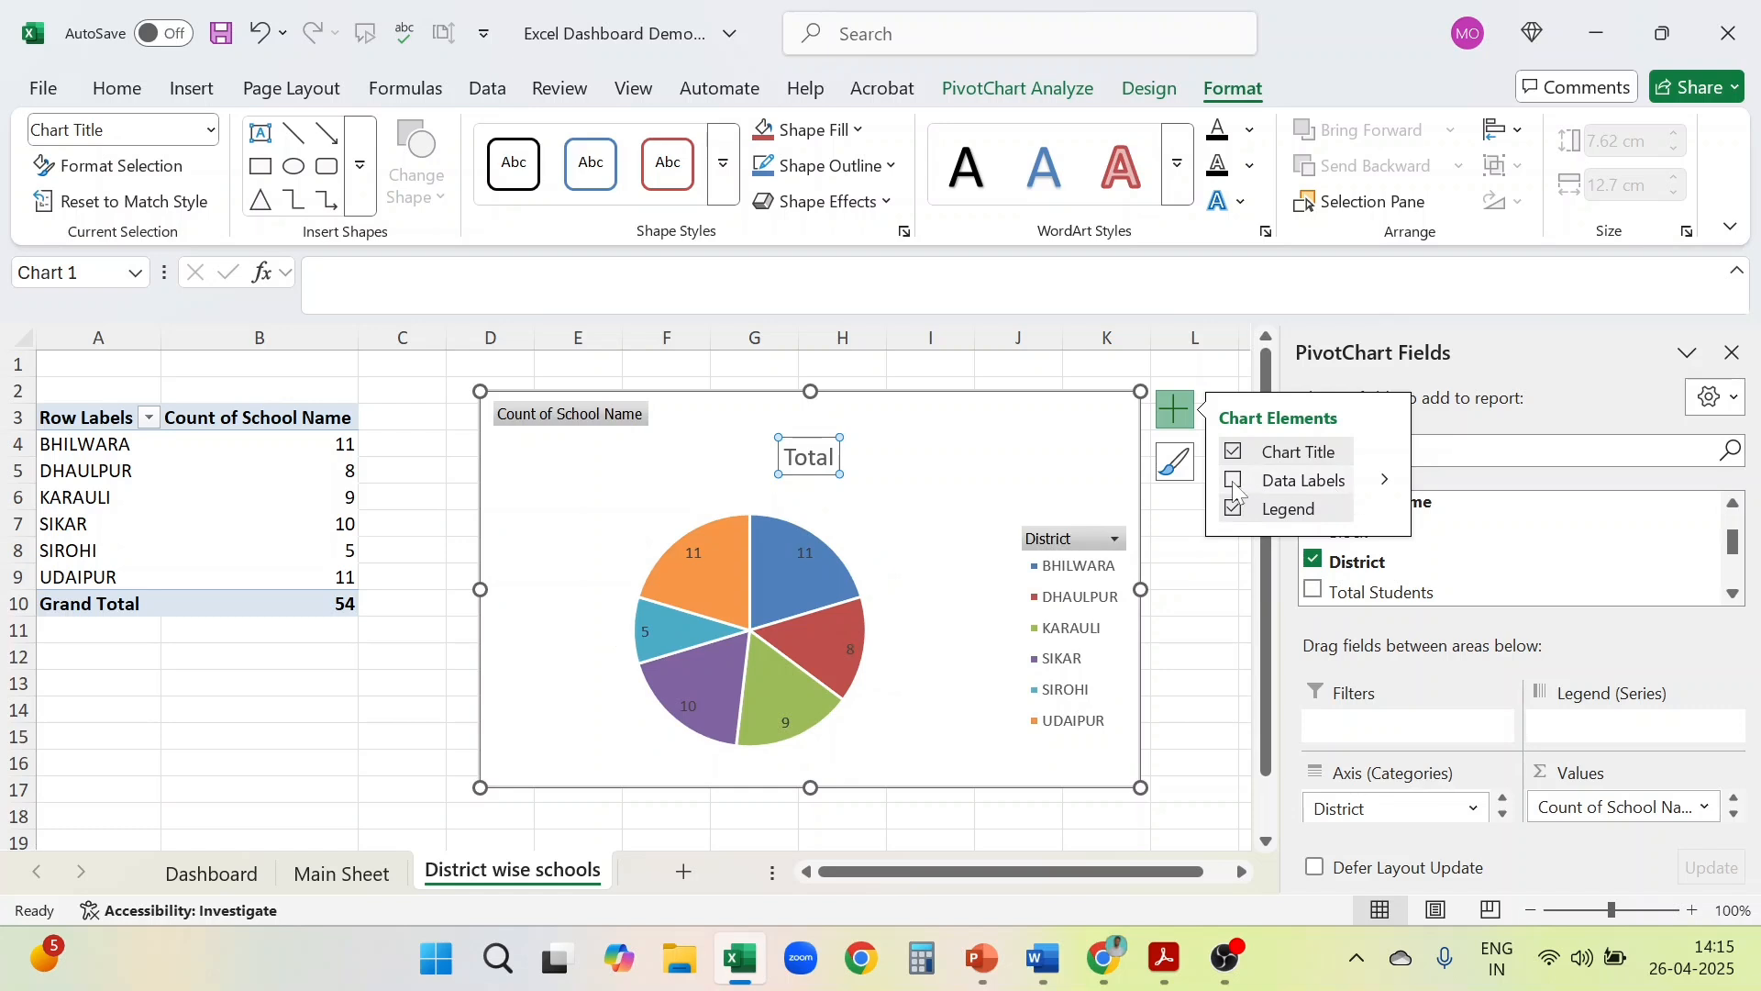
left_click(1235, 491)
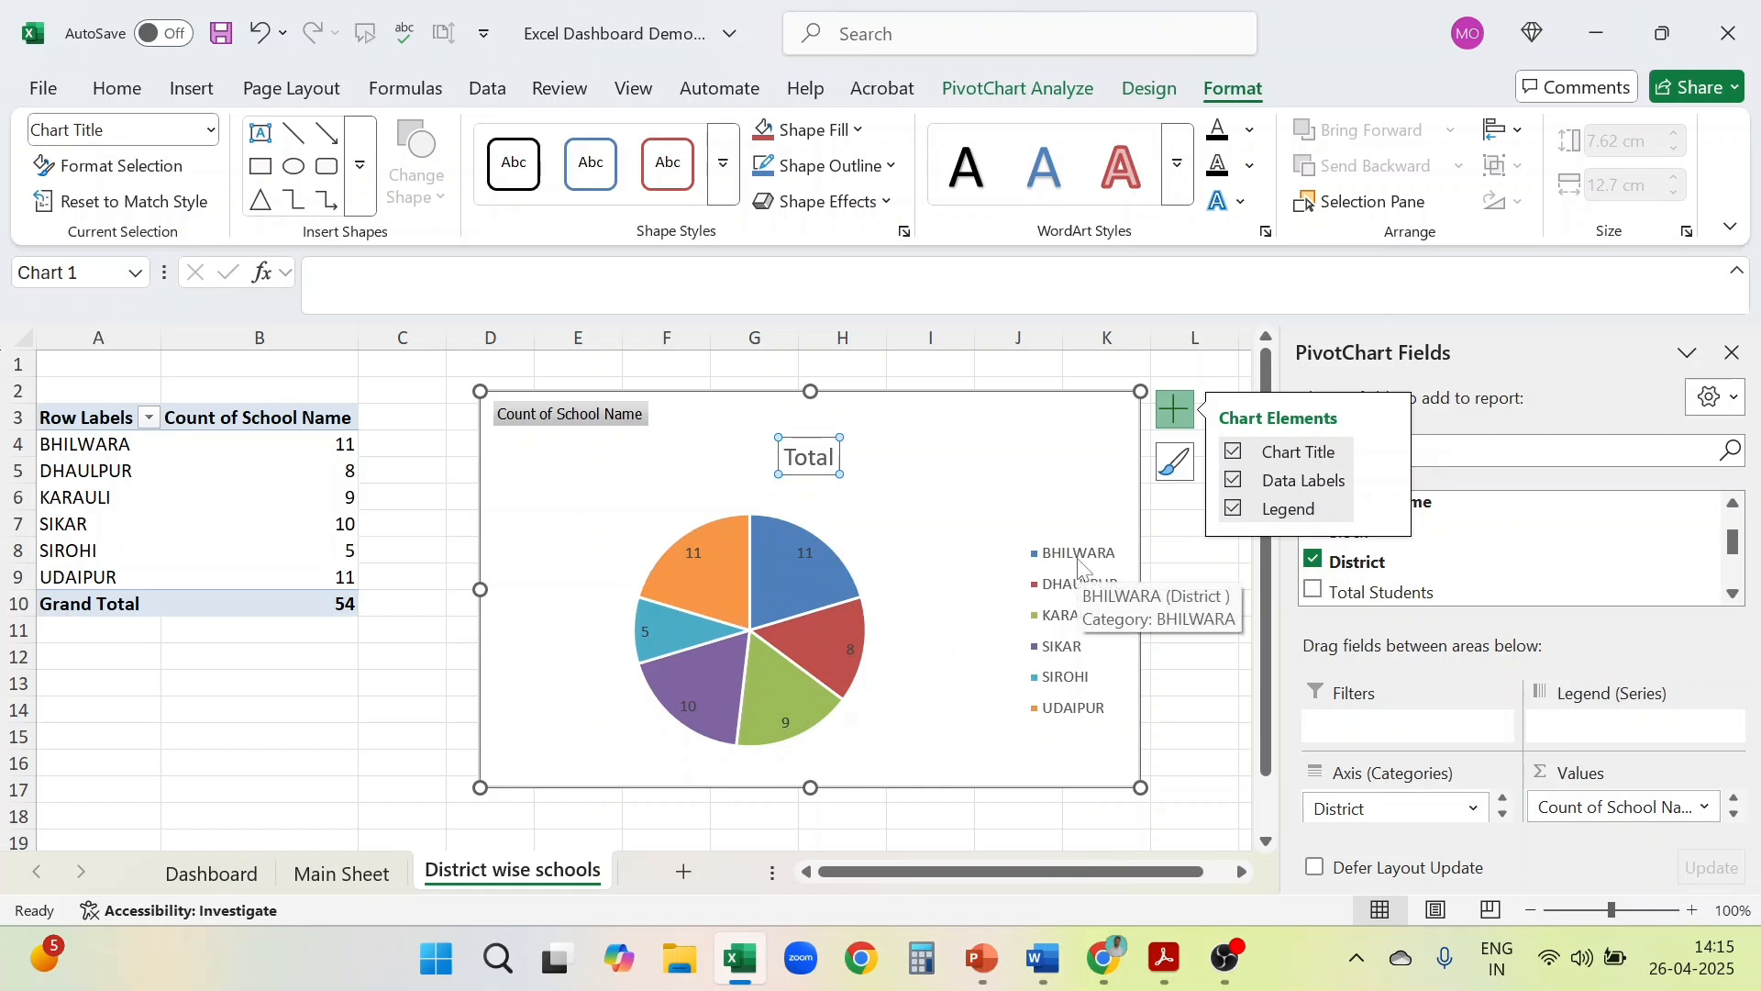
Delete the pie PivotChart from the District wise schools sheet
mouse_move(816, 582)
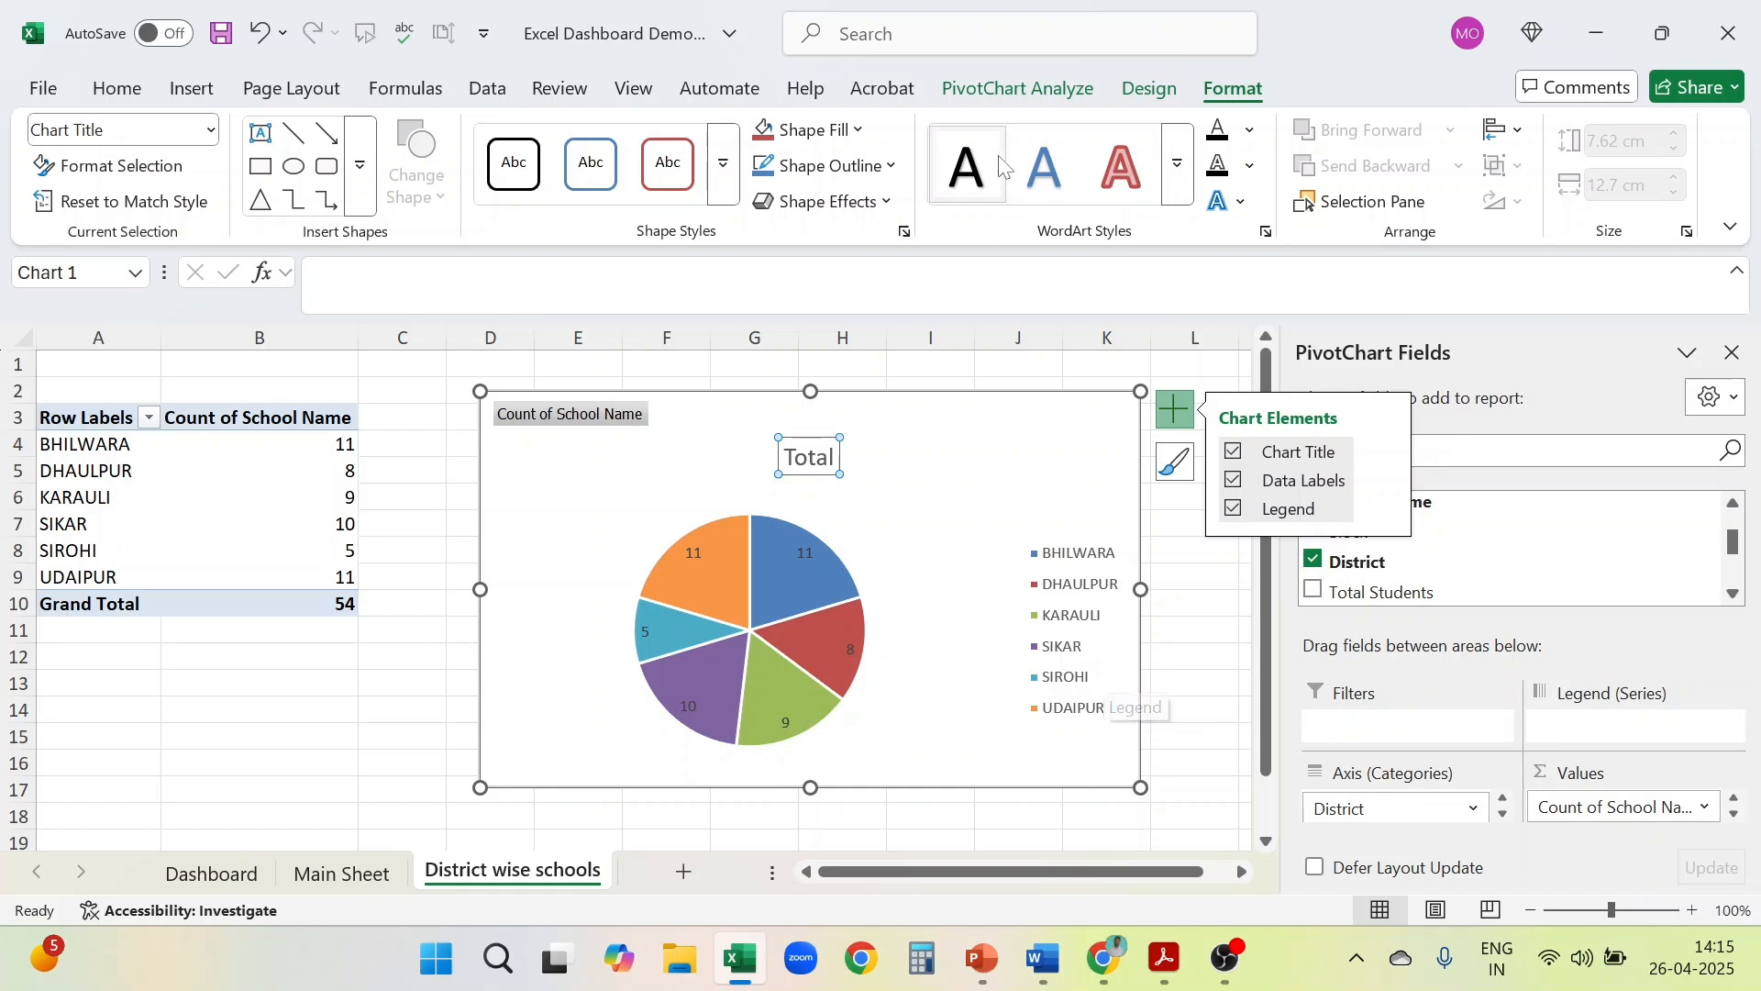
left_click(1021, 92)
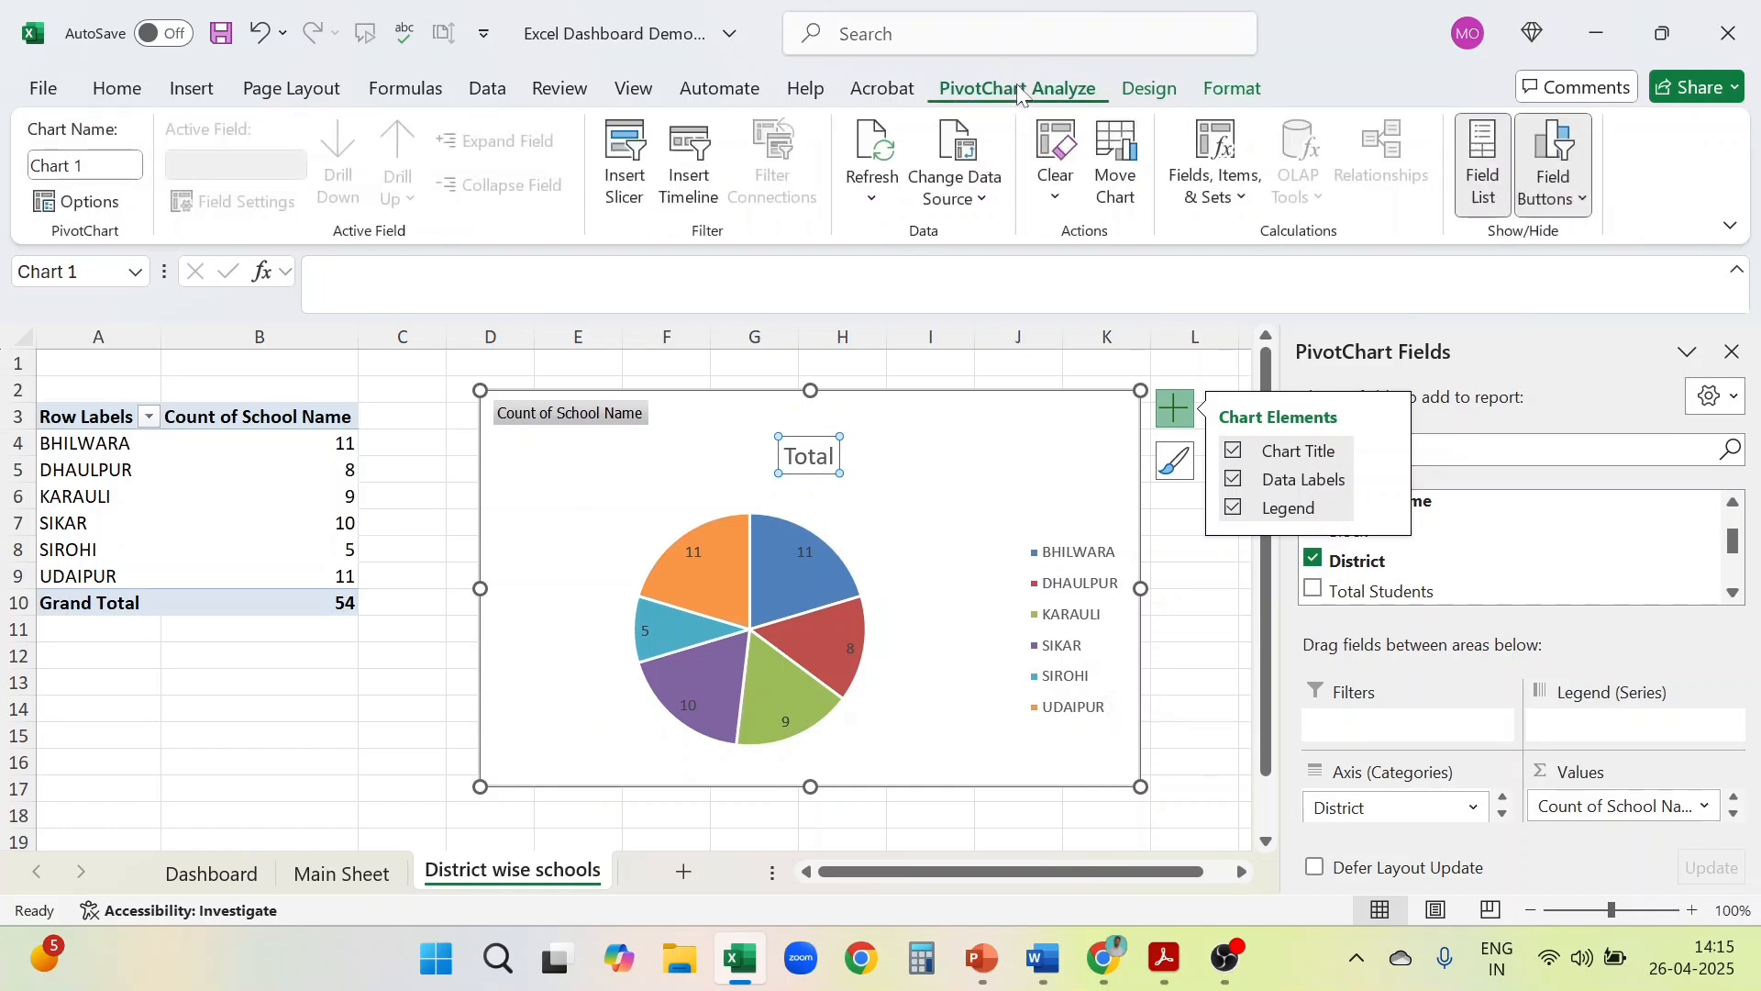
left_click(1084, 417)
key("Delete")
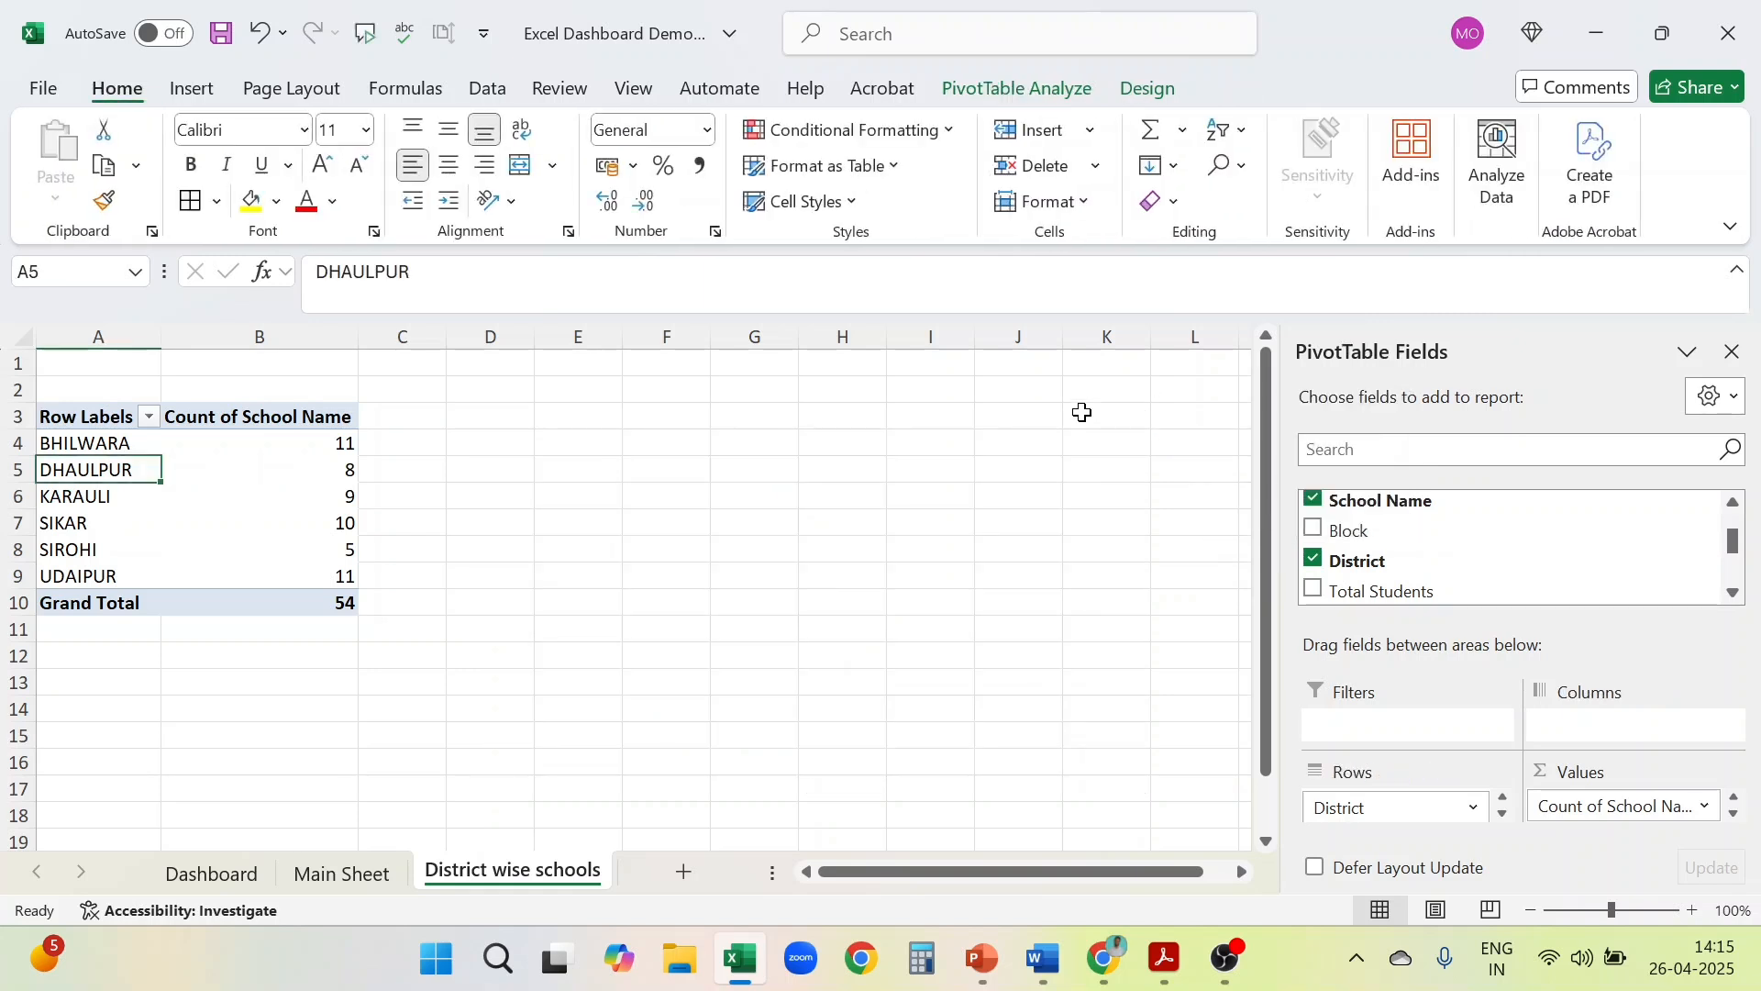
Insert a Clustered Column PivotChart of the school count per district and move it beside the PivotTable
left_click(124, 528)
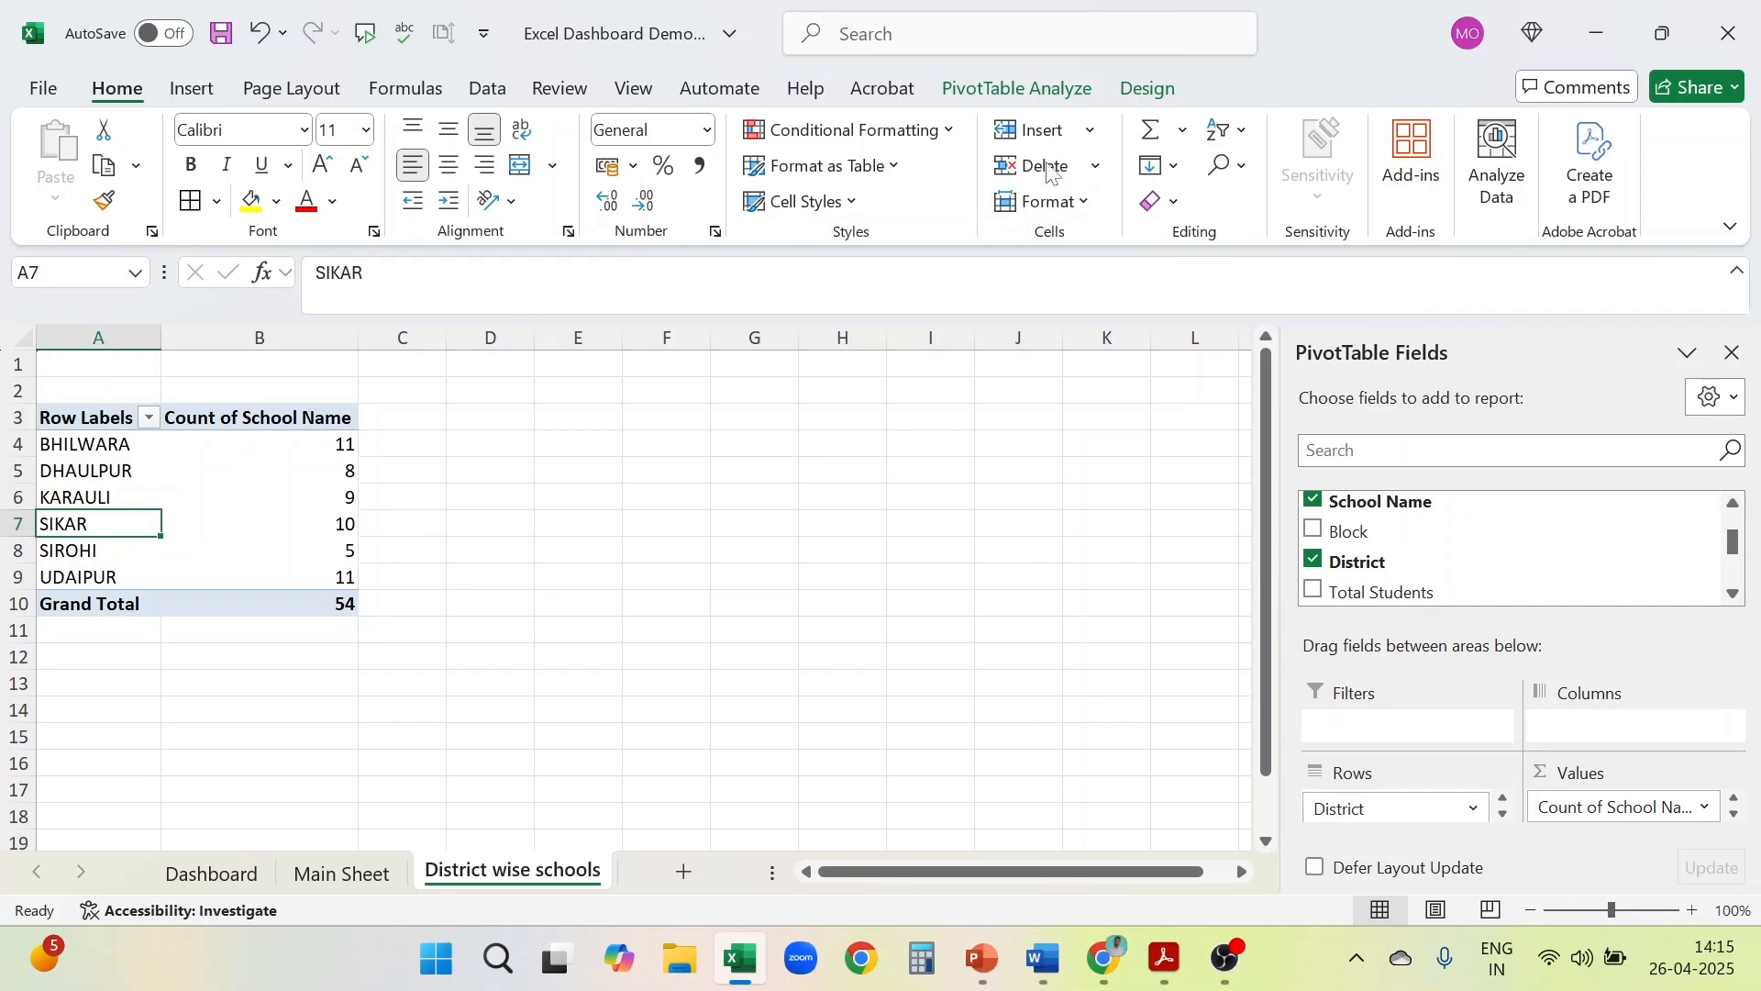
left_click(1026, 91)
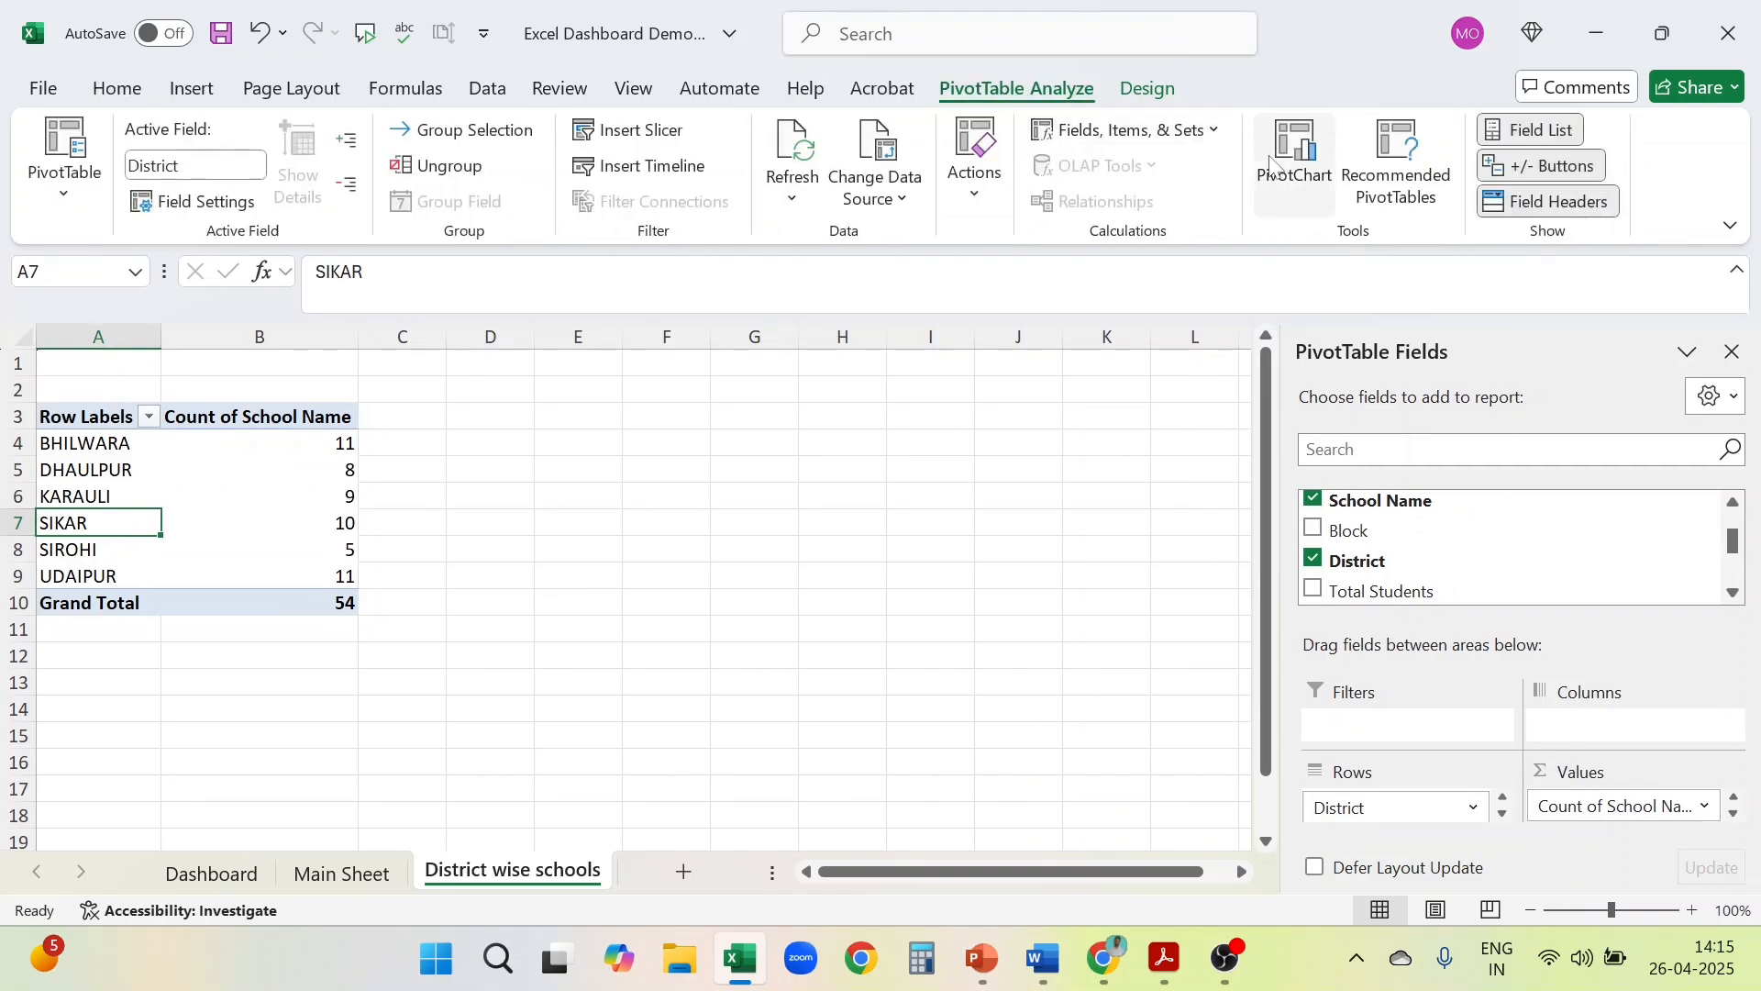
left_click(1287, 164)
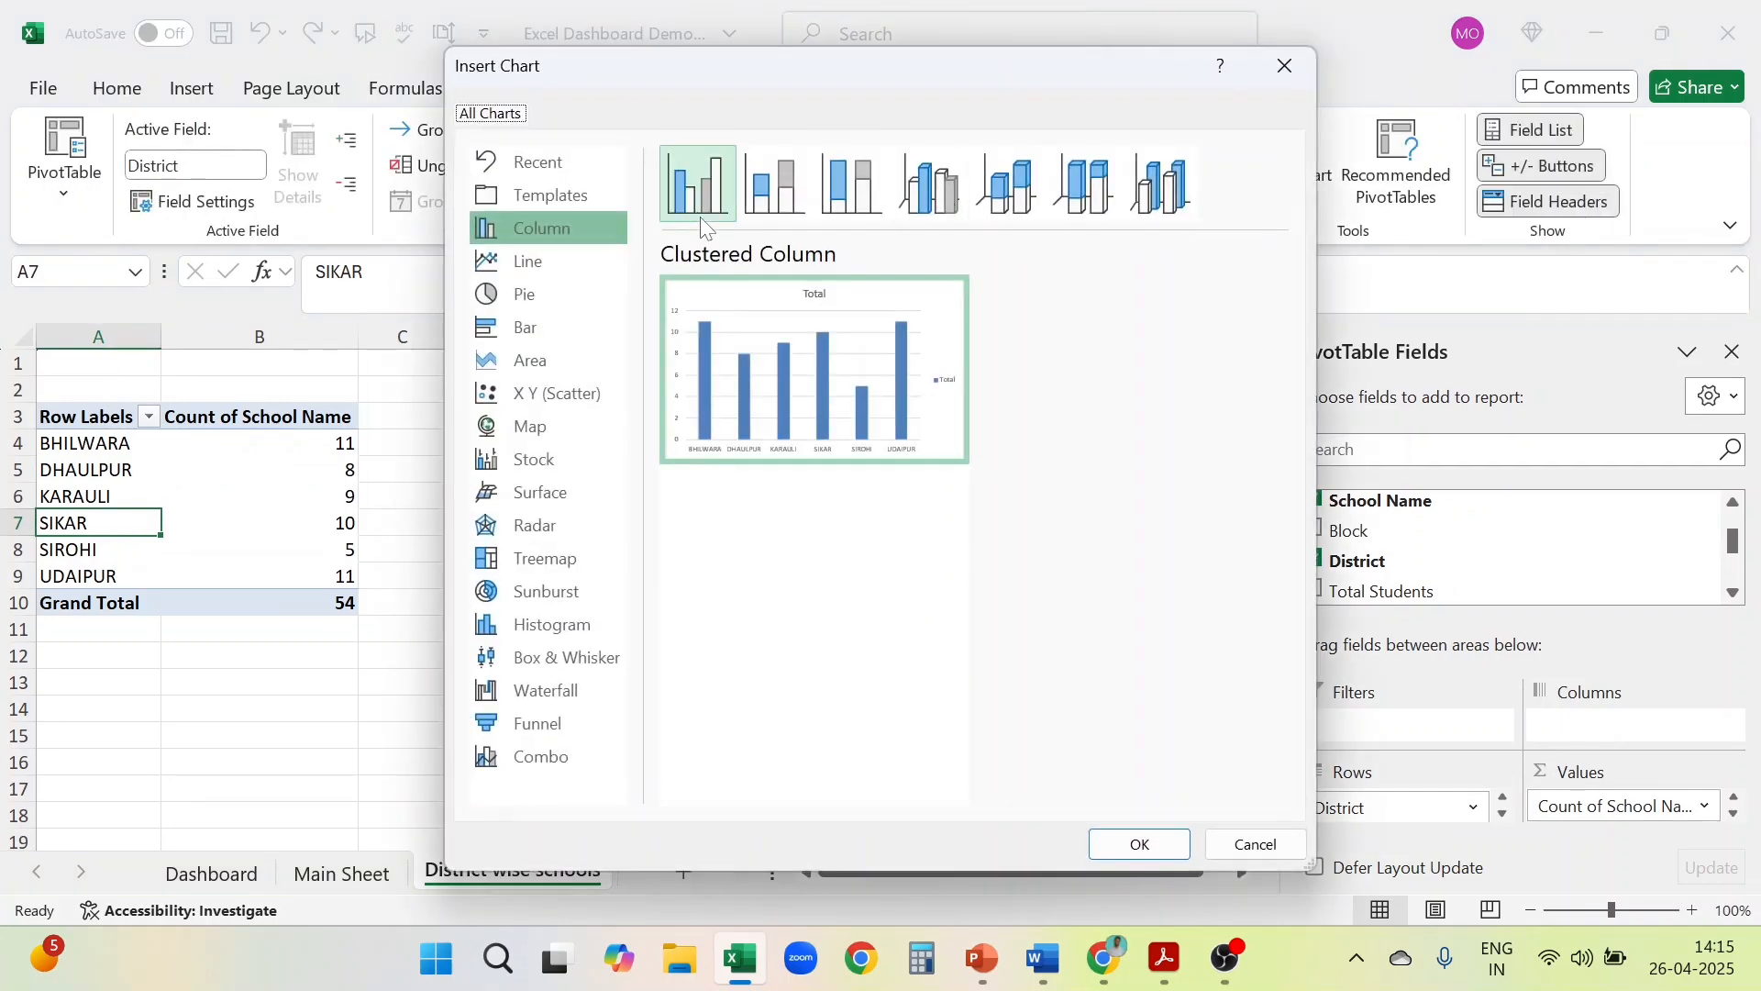
left_click(703, 207)
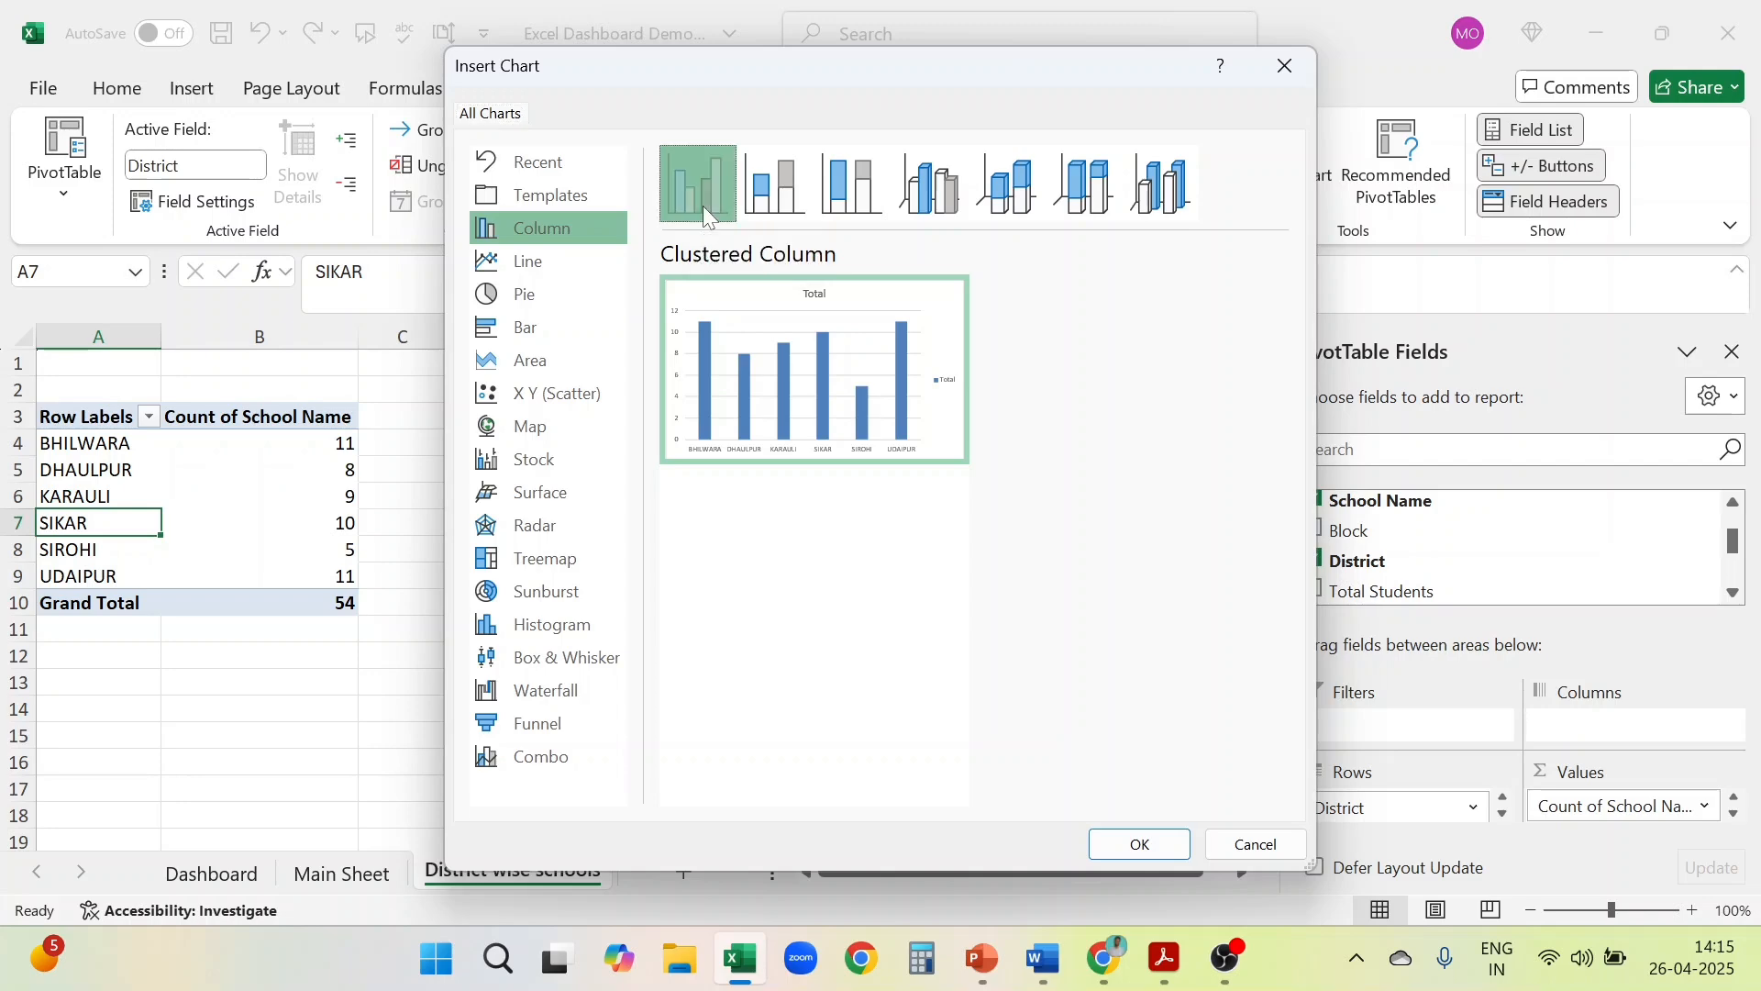
left_click(1140, 845)
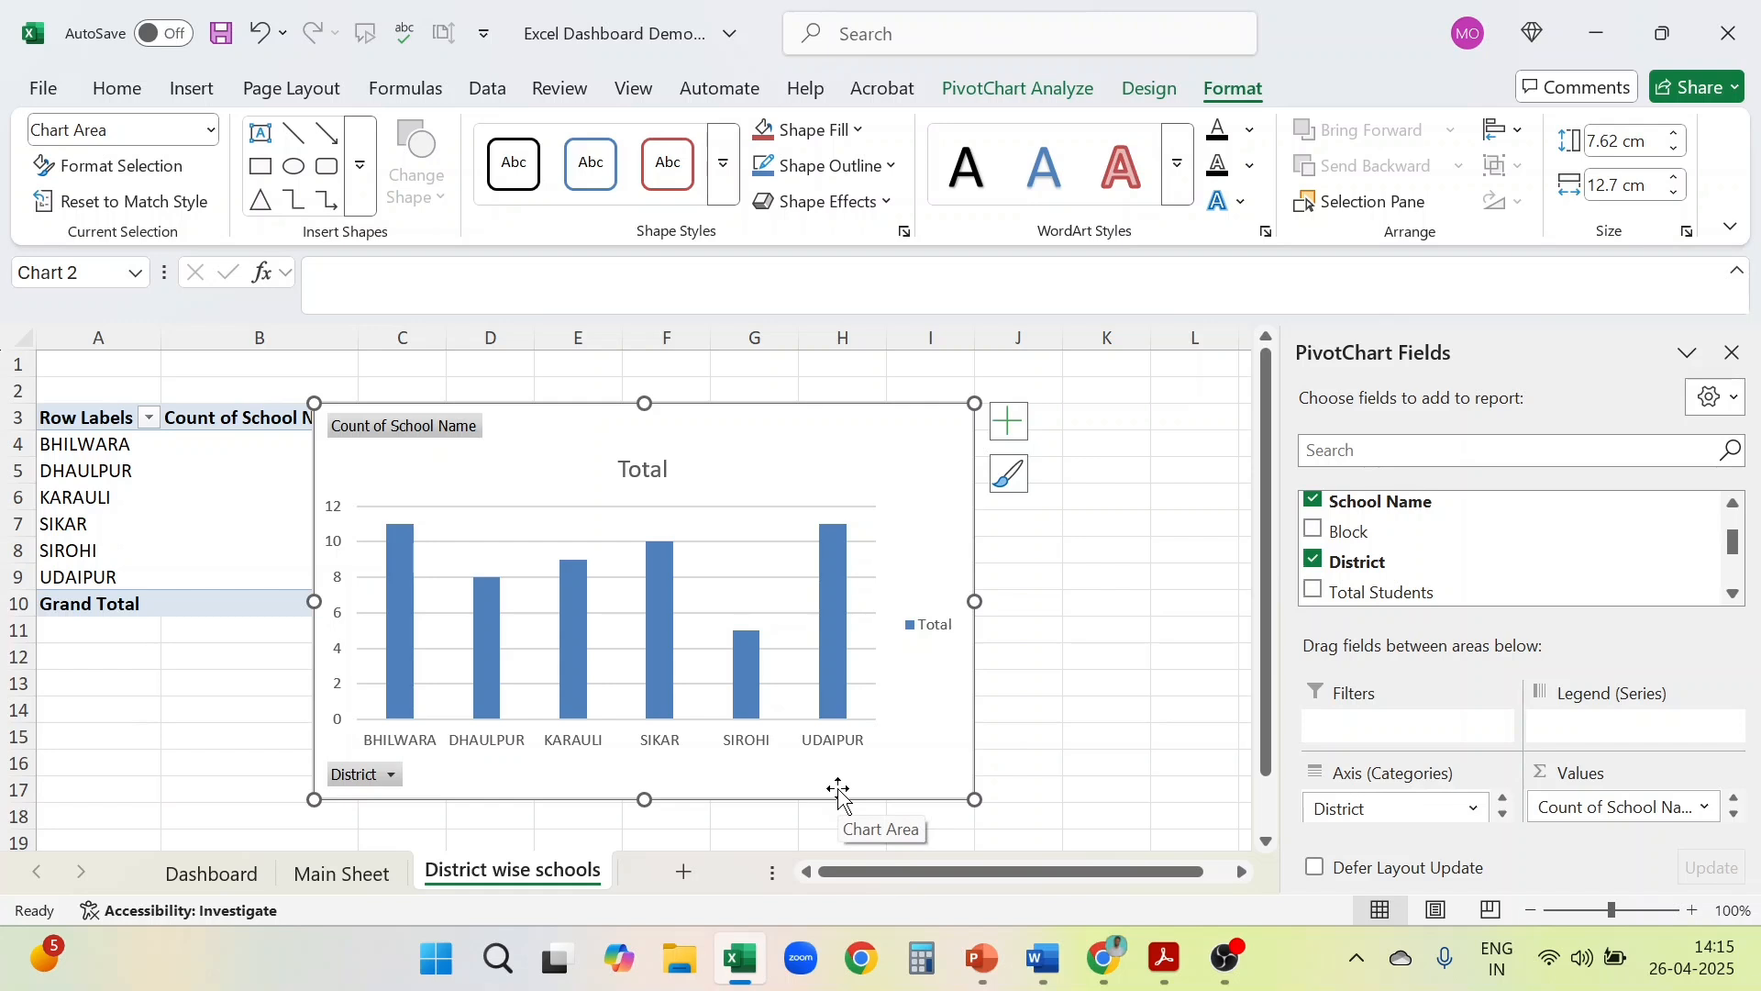
left_click_drag(838, 789, 955, 777)
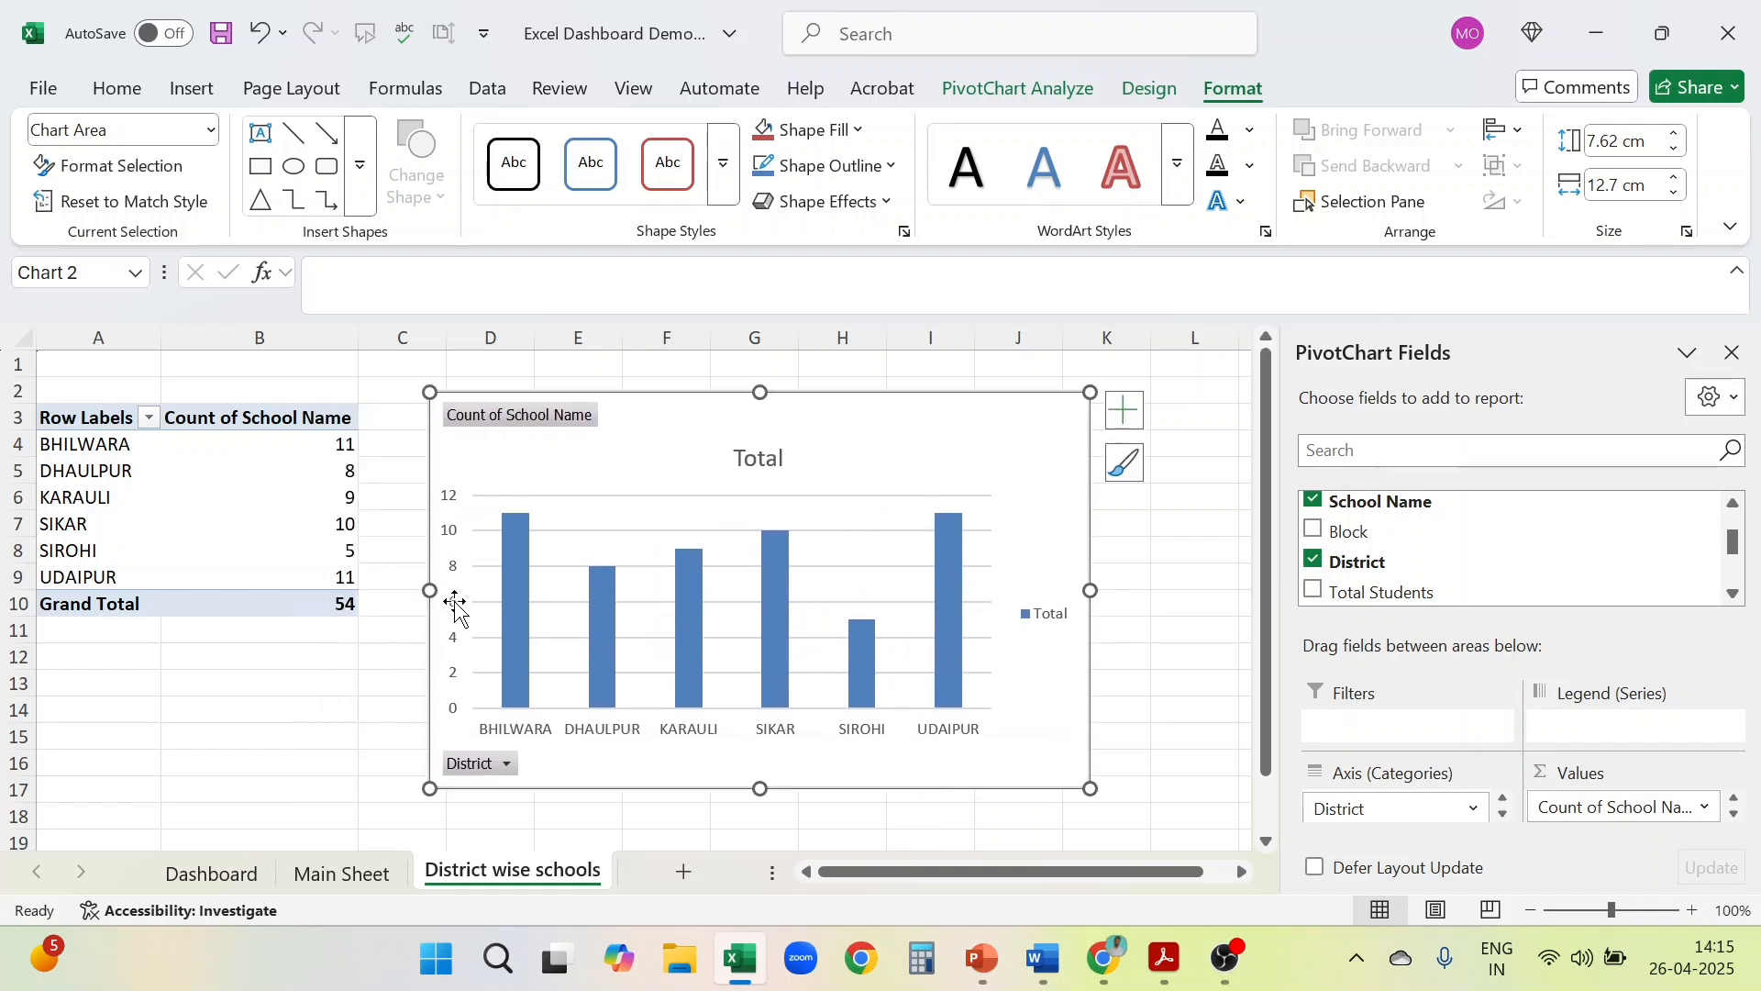
Try axis titles on the column chart, turn them off again and add data labels
left_click(1130, 418)
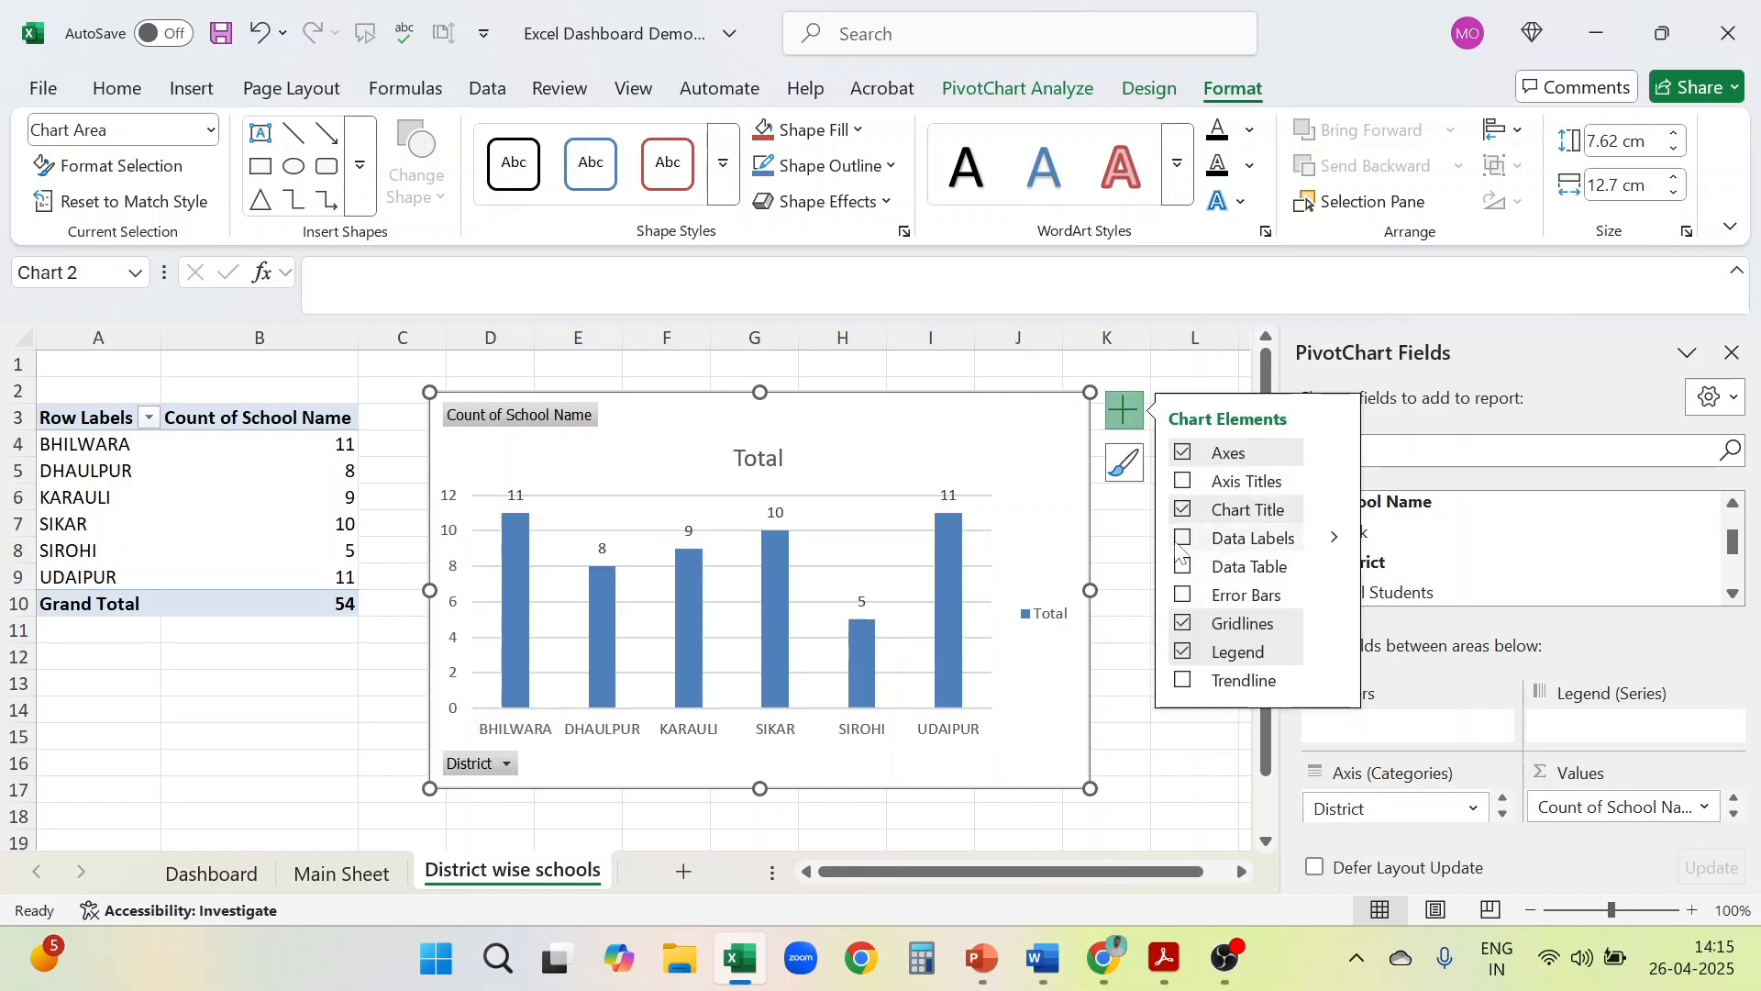
left_click(1185, 484)
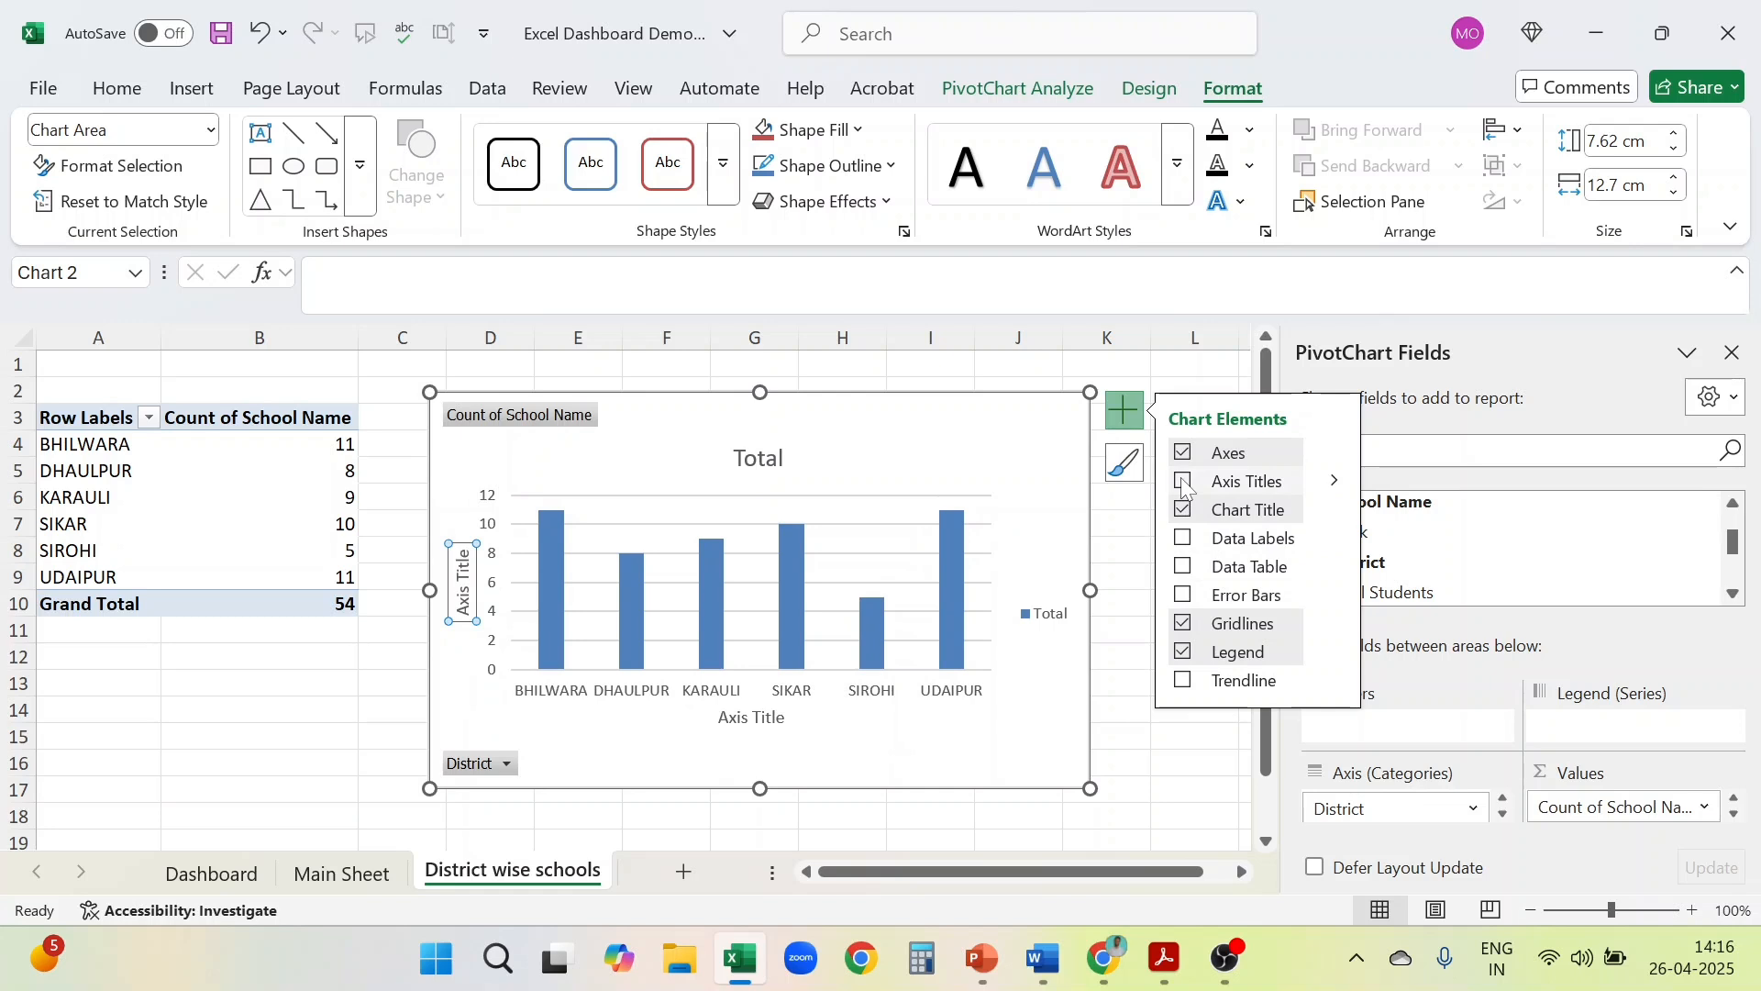
left_click(1184, 486)
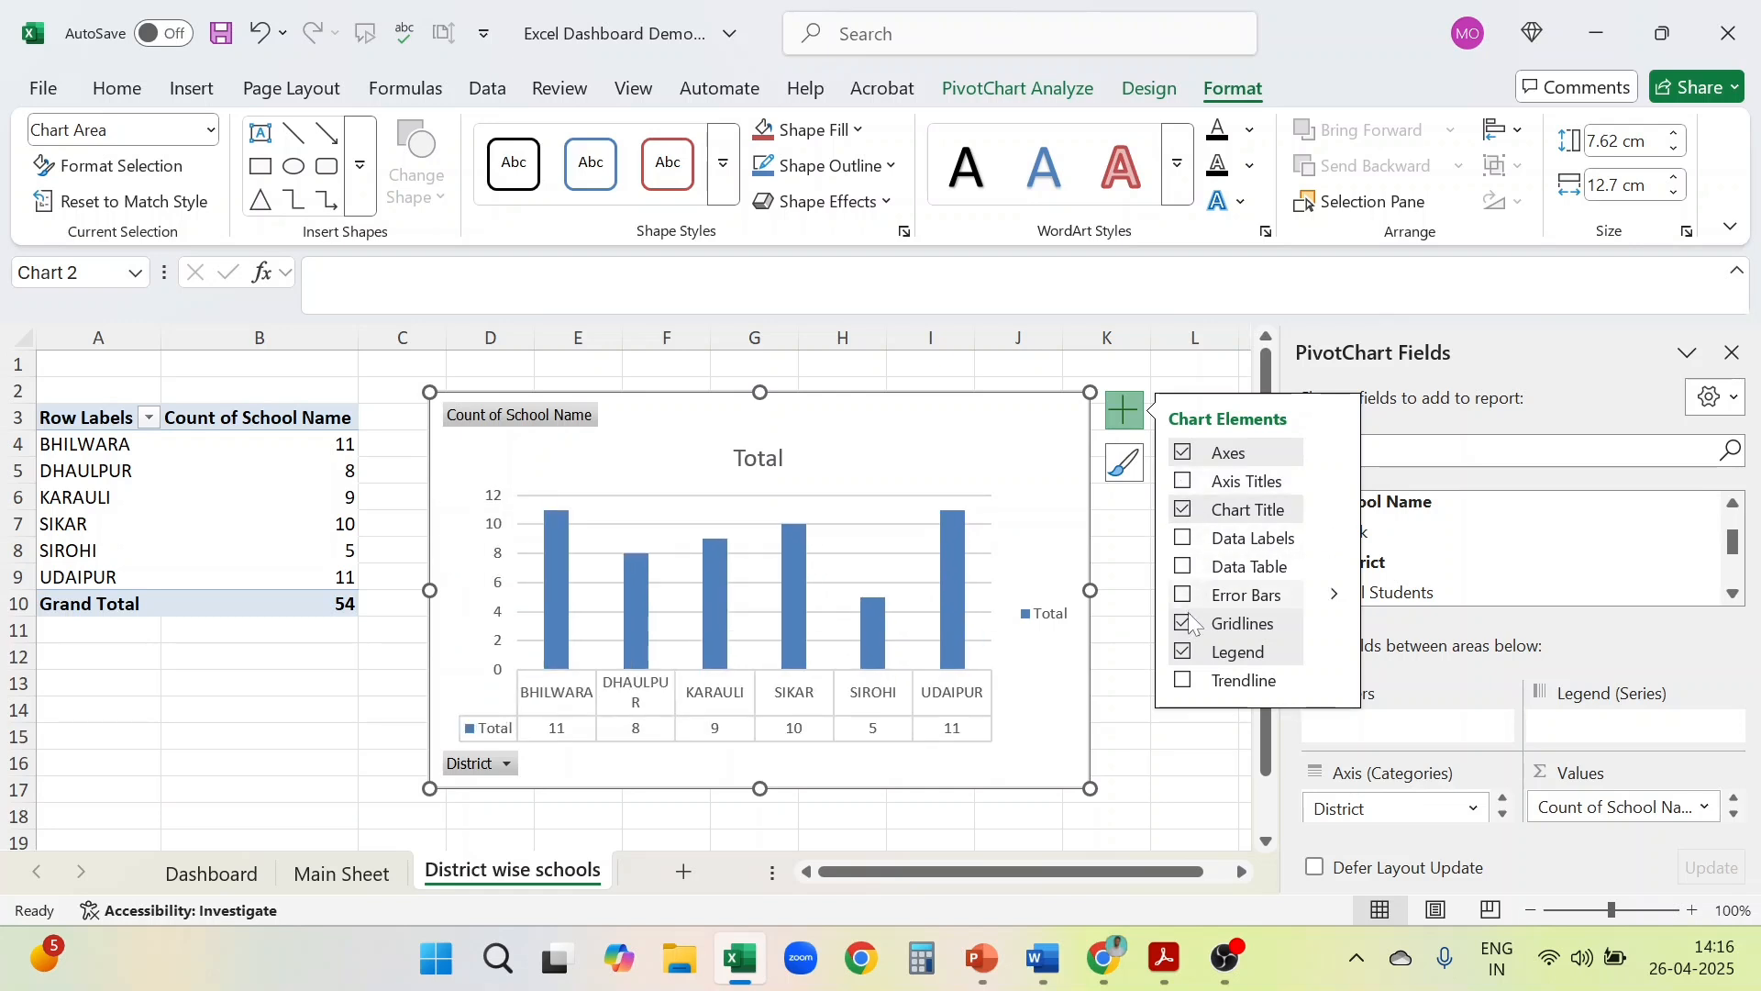
left_click(1184, 486)
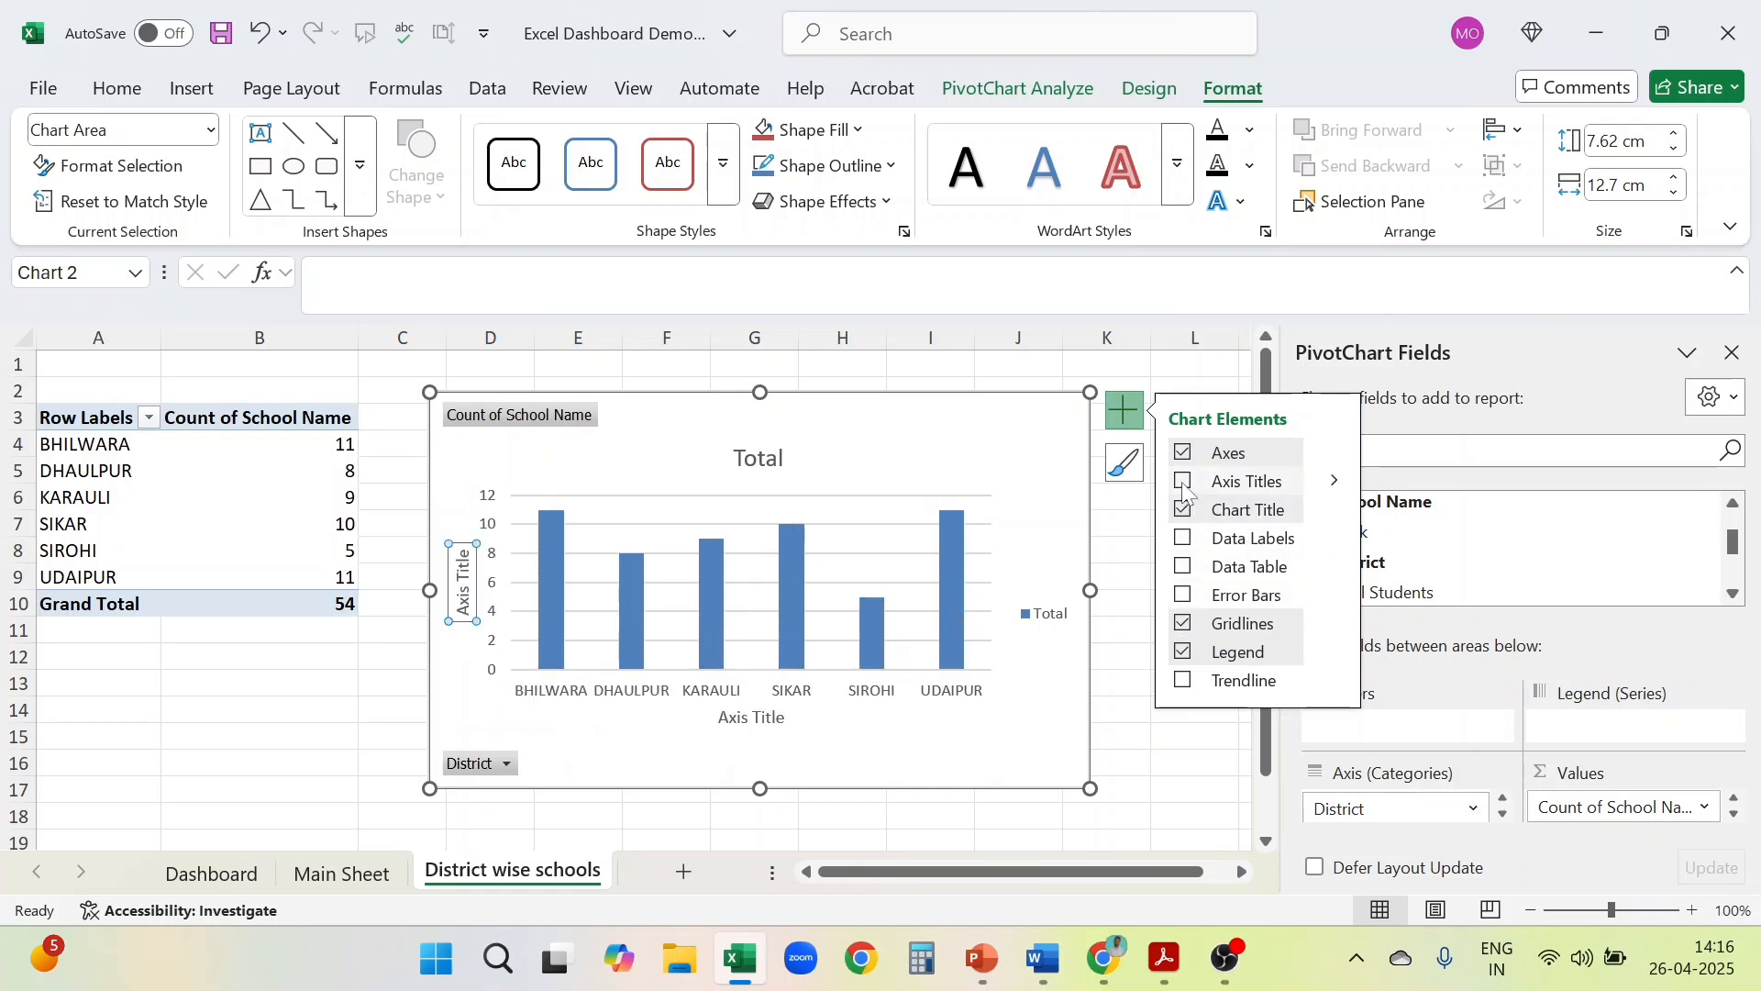
left_click(1184, 486)
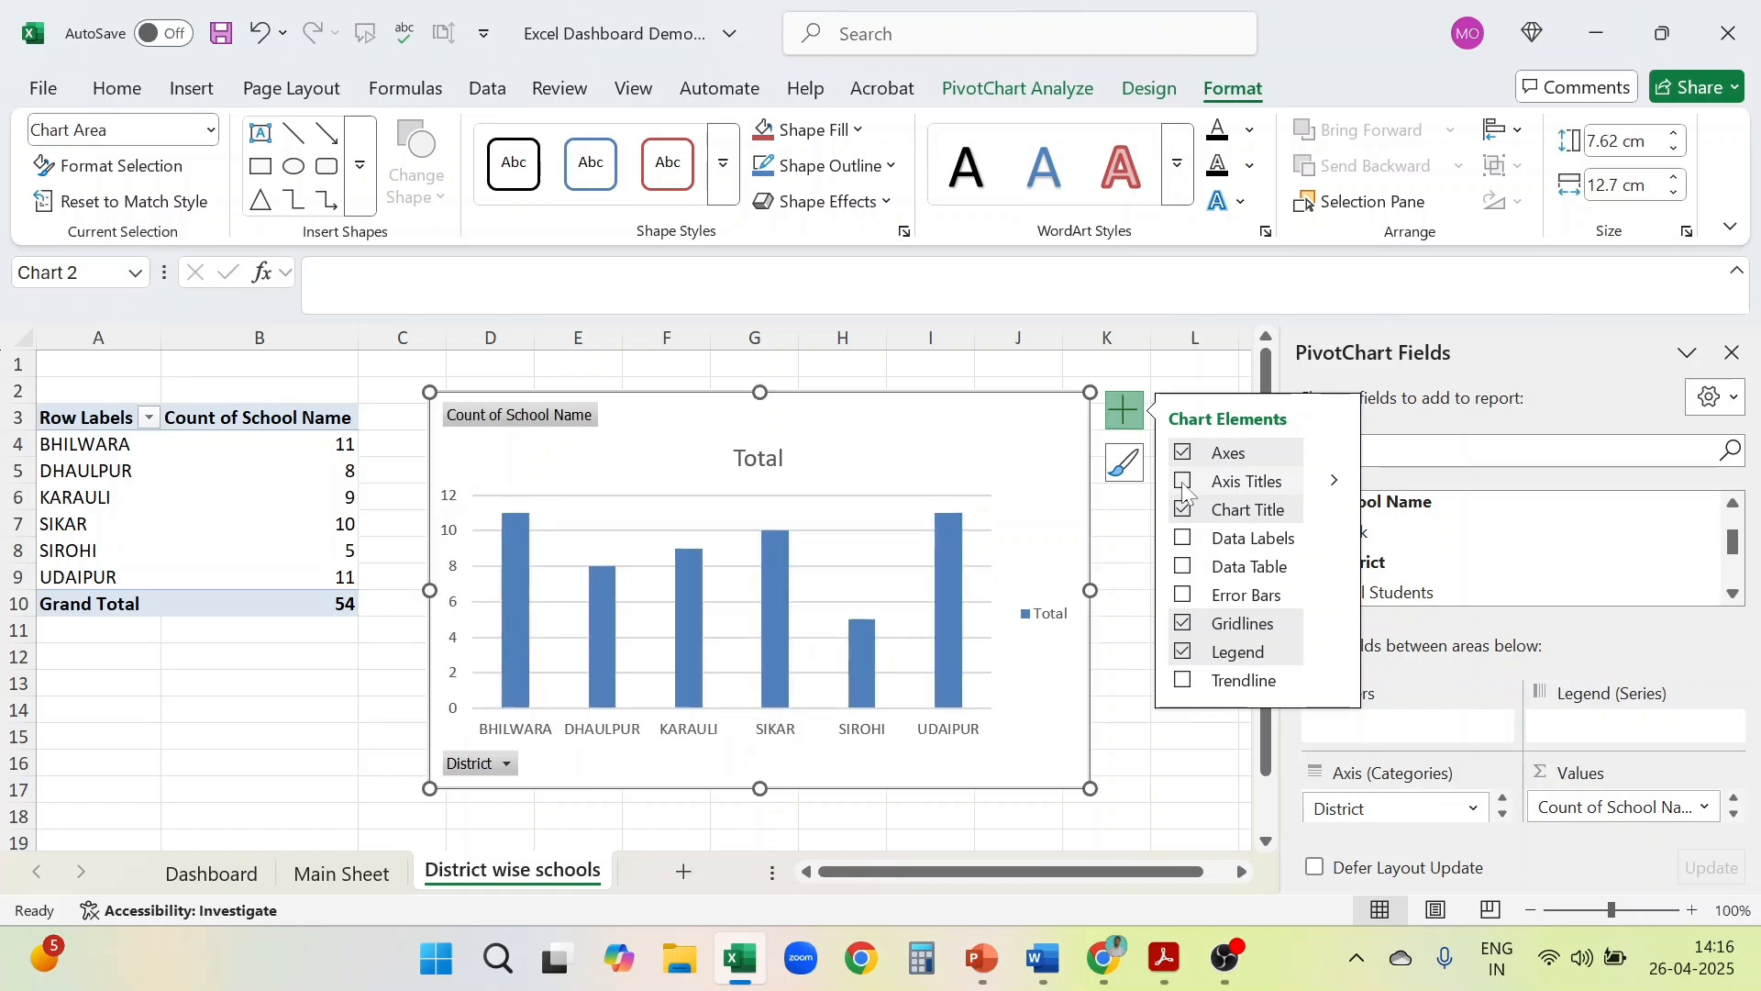
left_click(1183, 542)
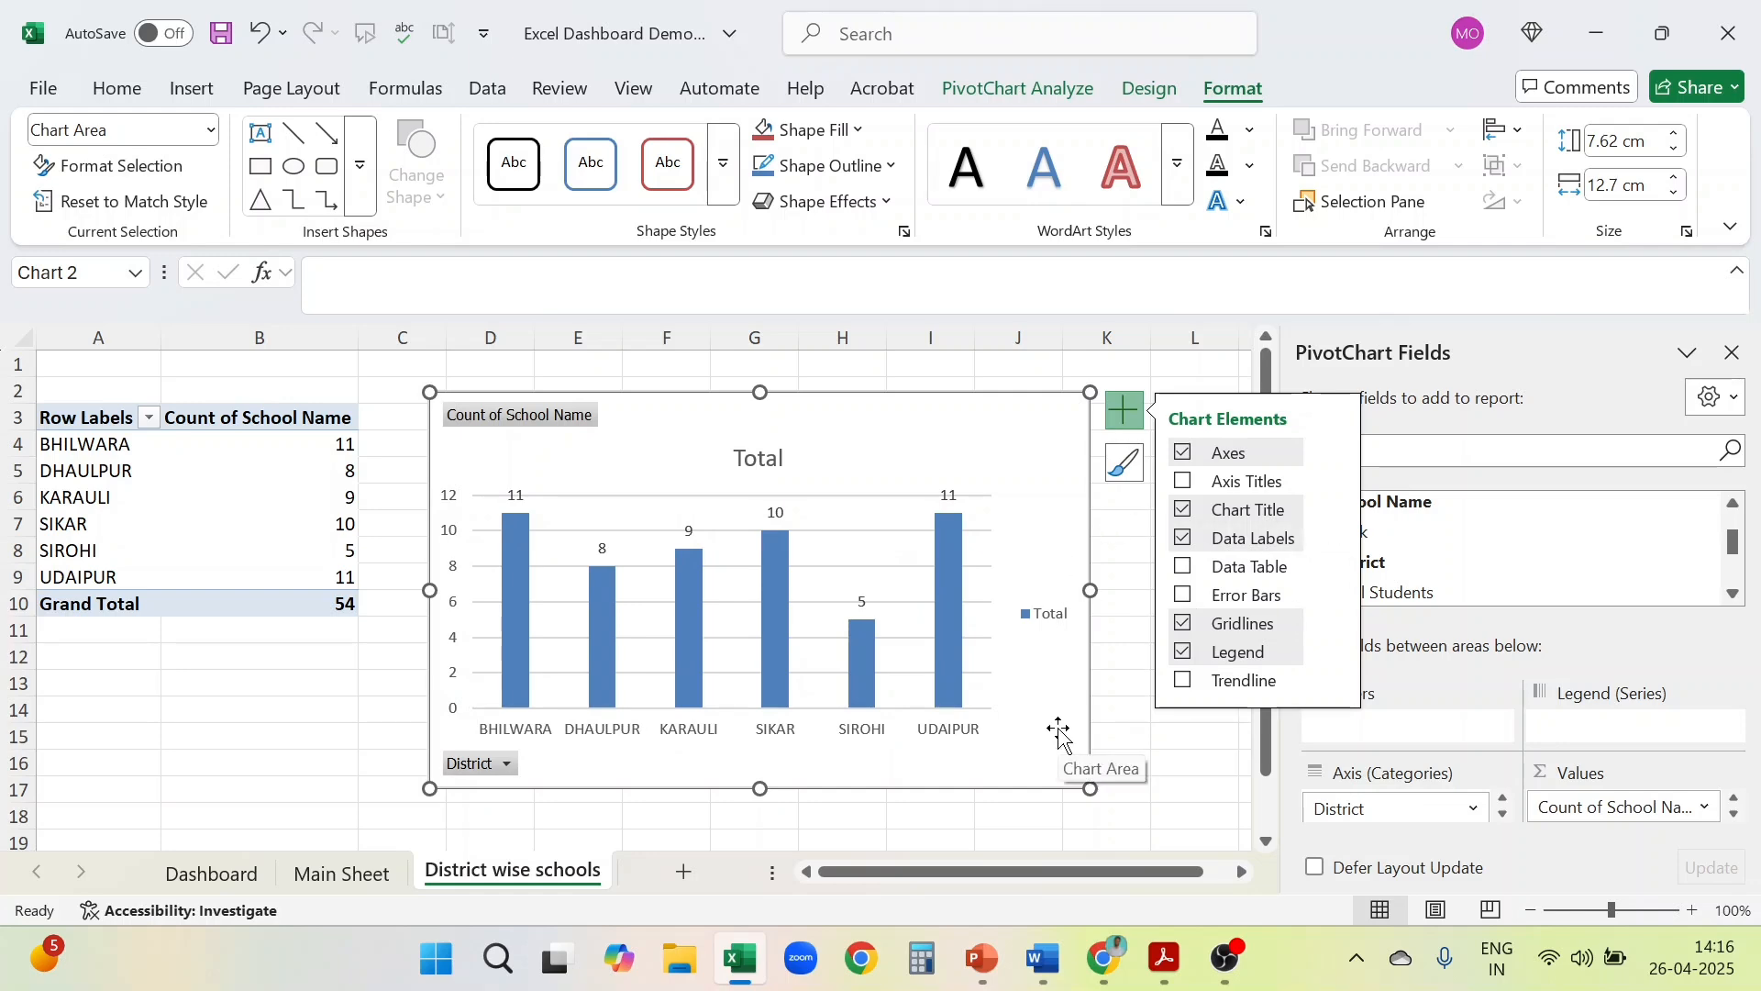
Copy the column PivotChart of schools per district from the District wise schools sheet
left_click(1158, 756)
left_click(1055, 761)
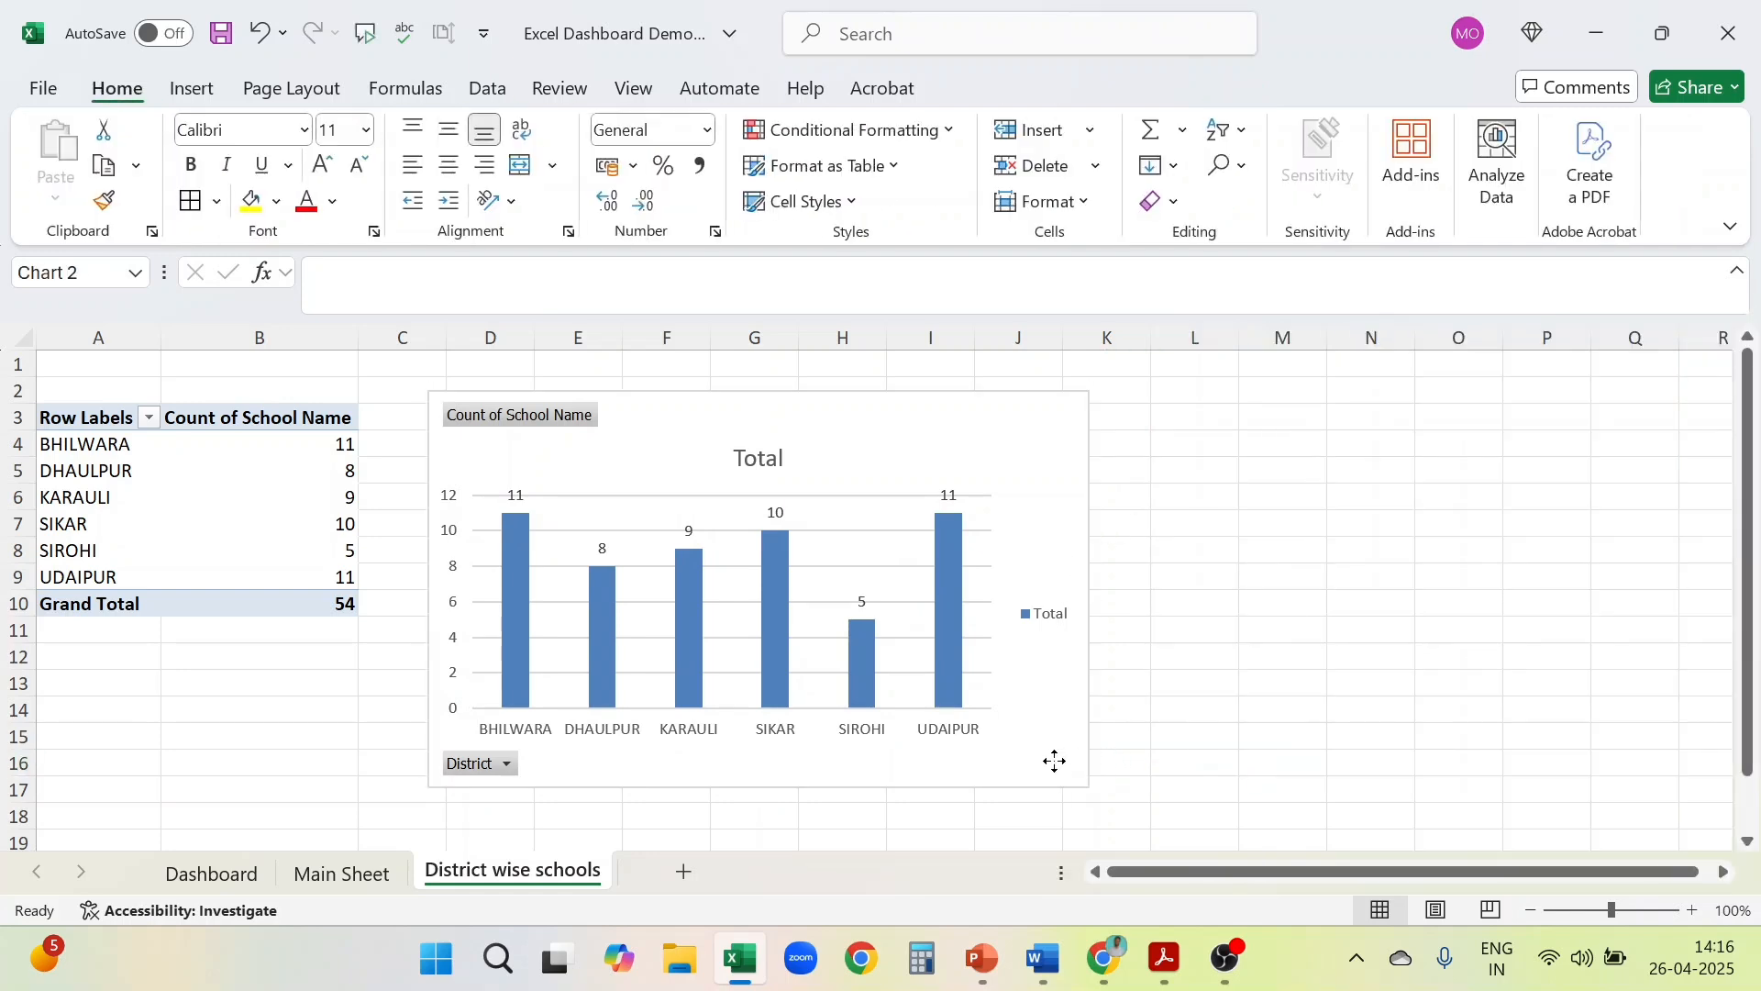
left_click(1054, 761)
right_click(1055, 761)
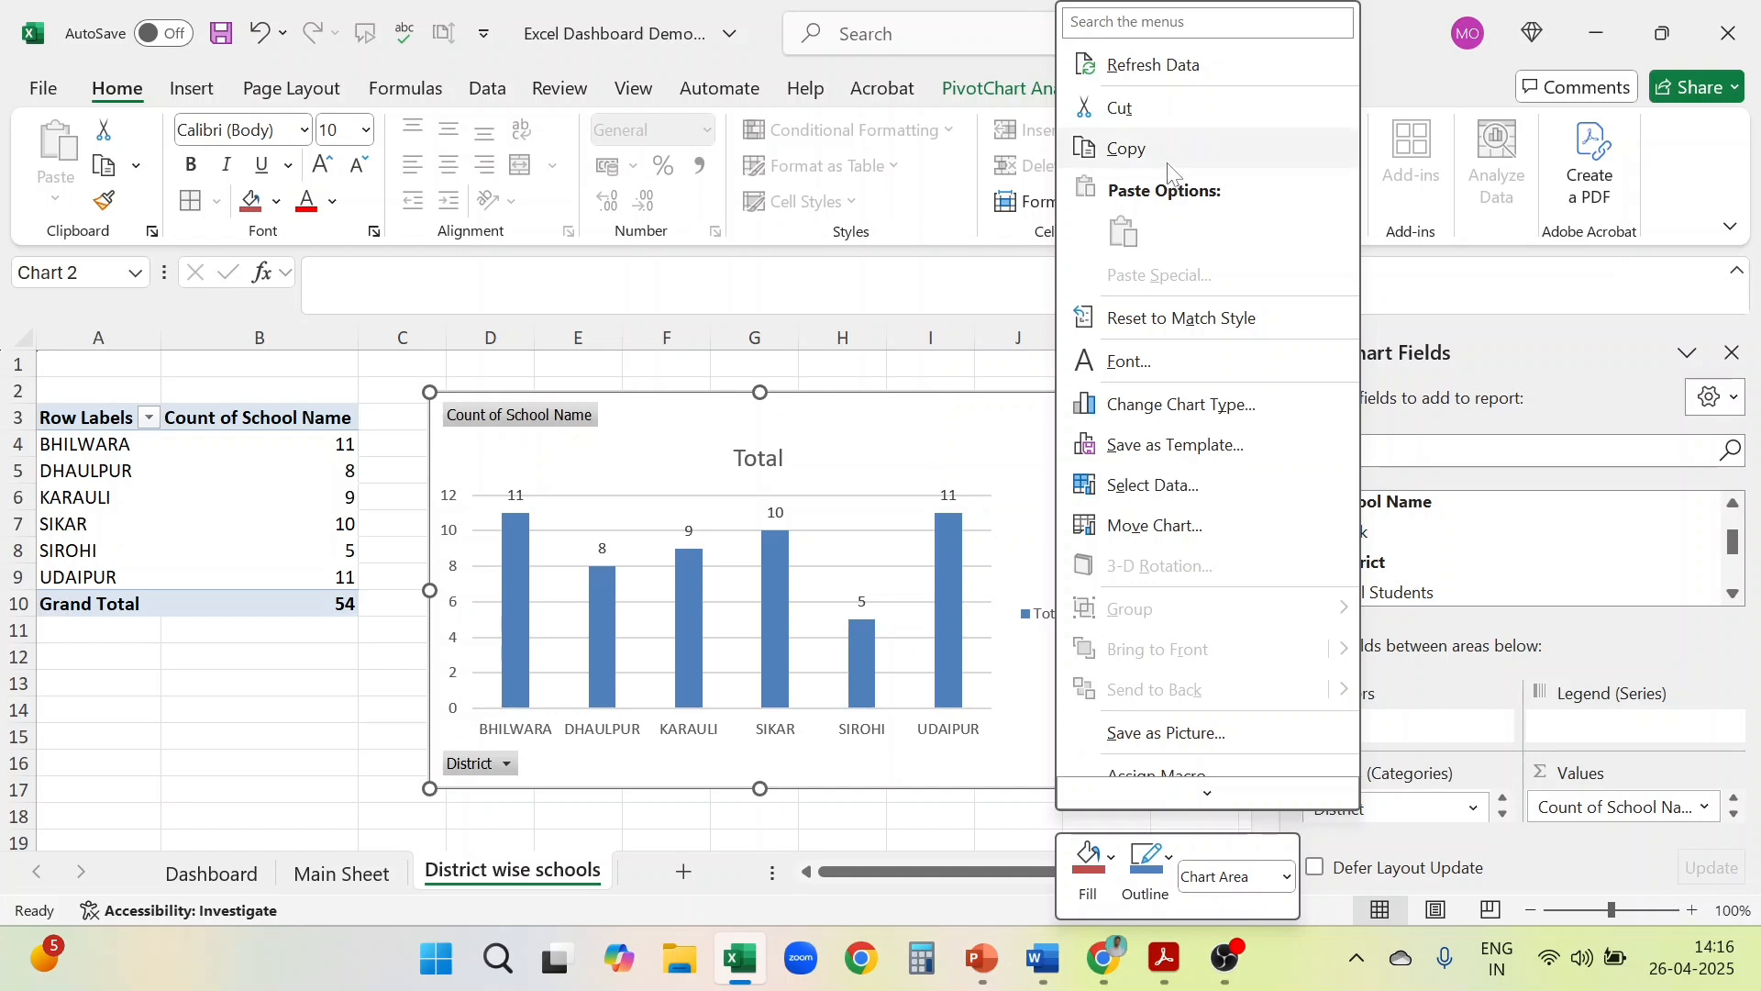
left_click(934, 764)
right_click(934, 764)
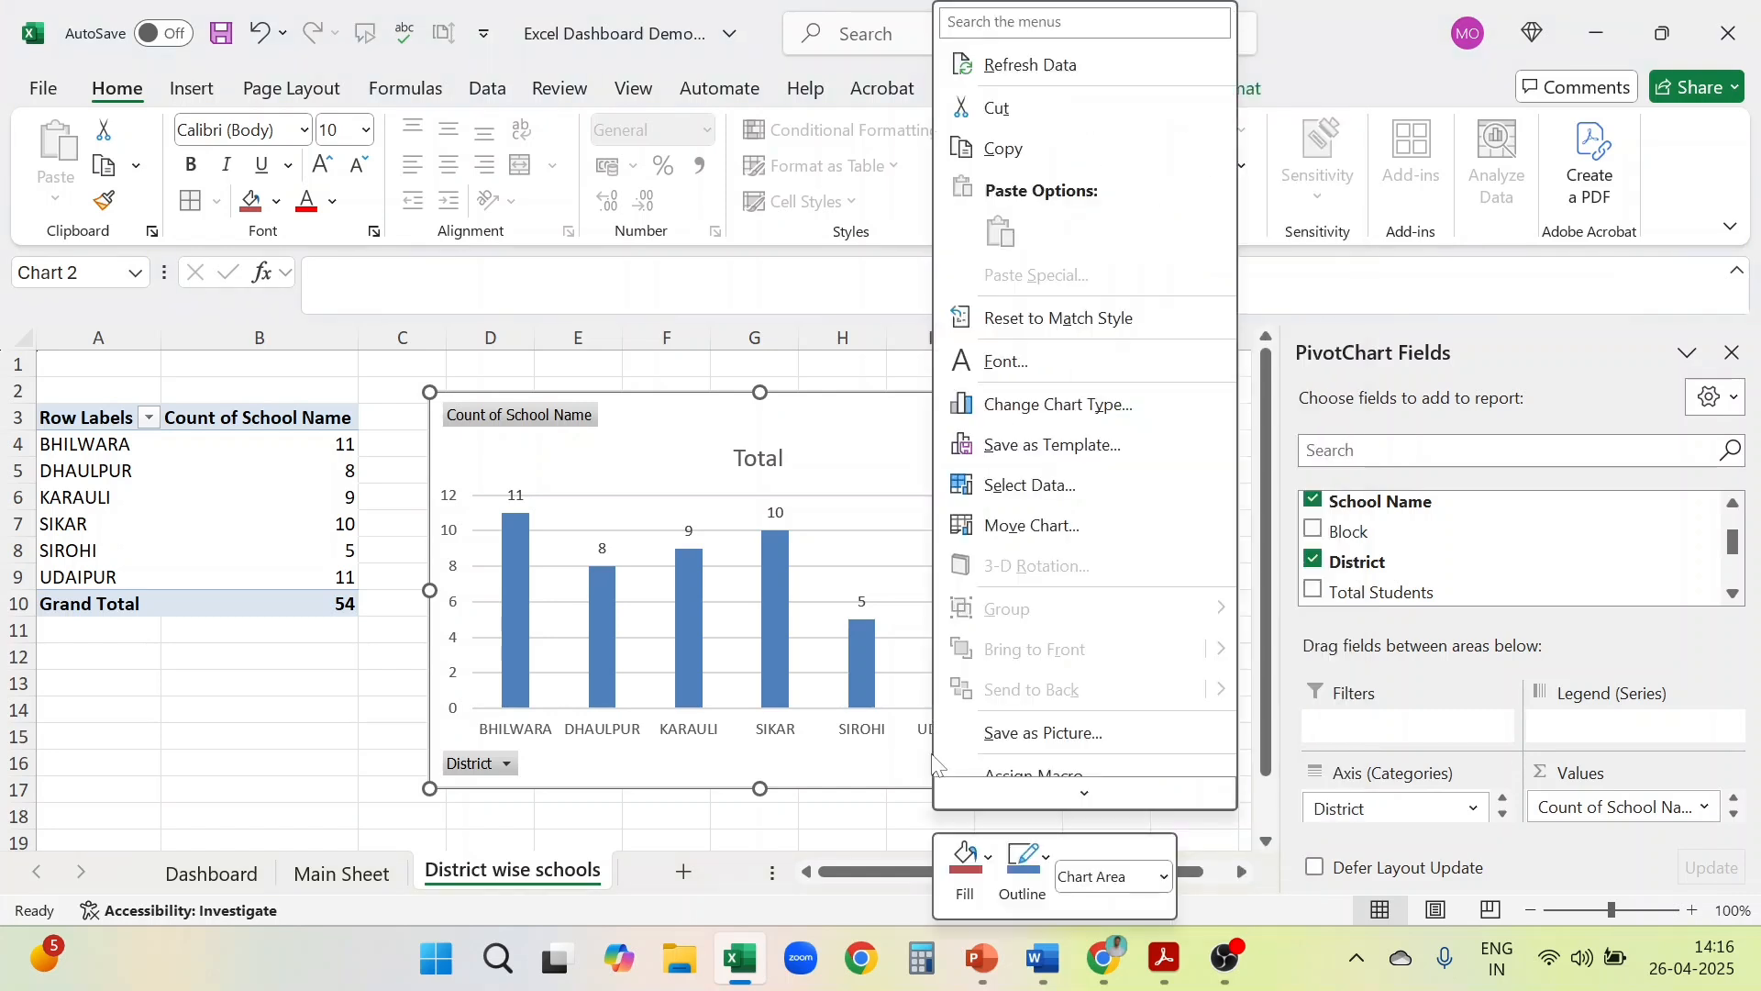
left_click(1031, 167)
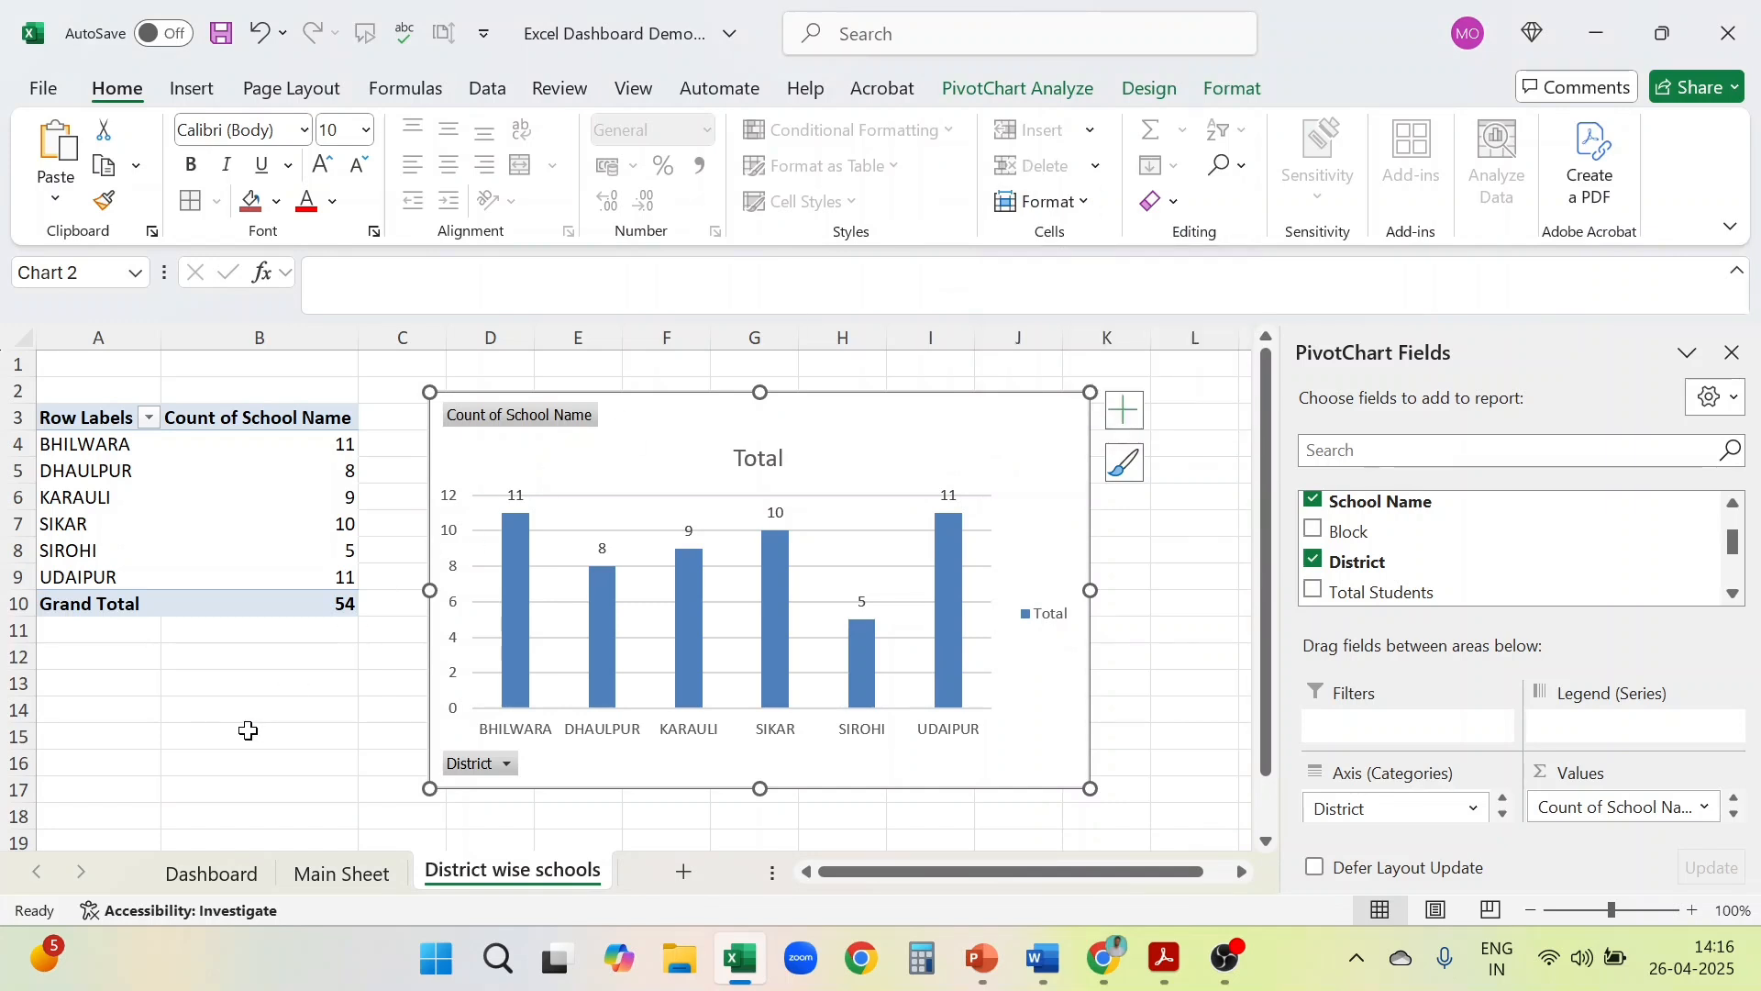
Turn off the gridlines on the Dashboard sheet and check the blank canvas down the rows
left_click(219, 888)
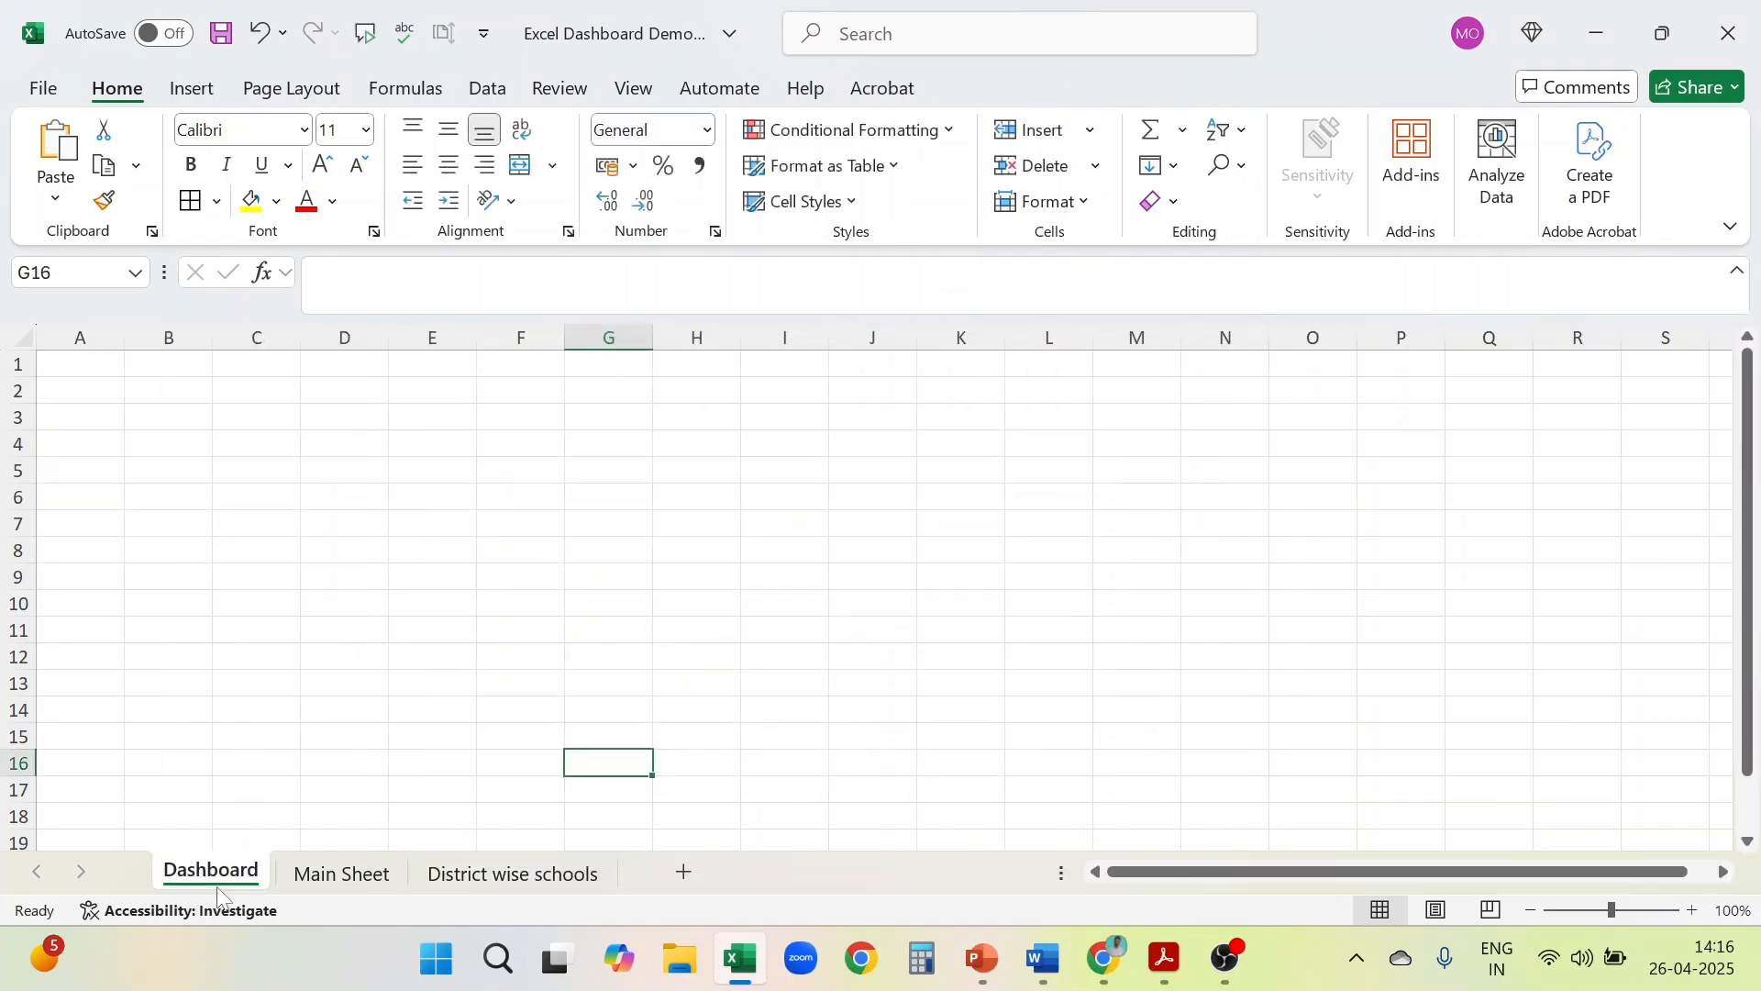
left_click(91, 387)
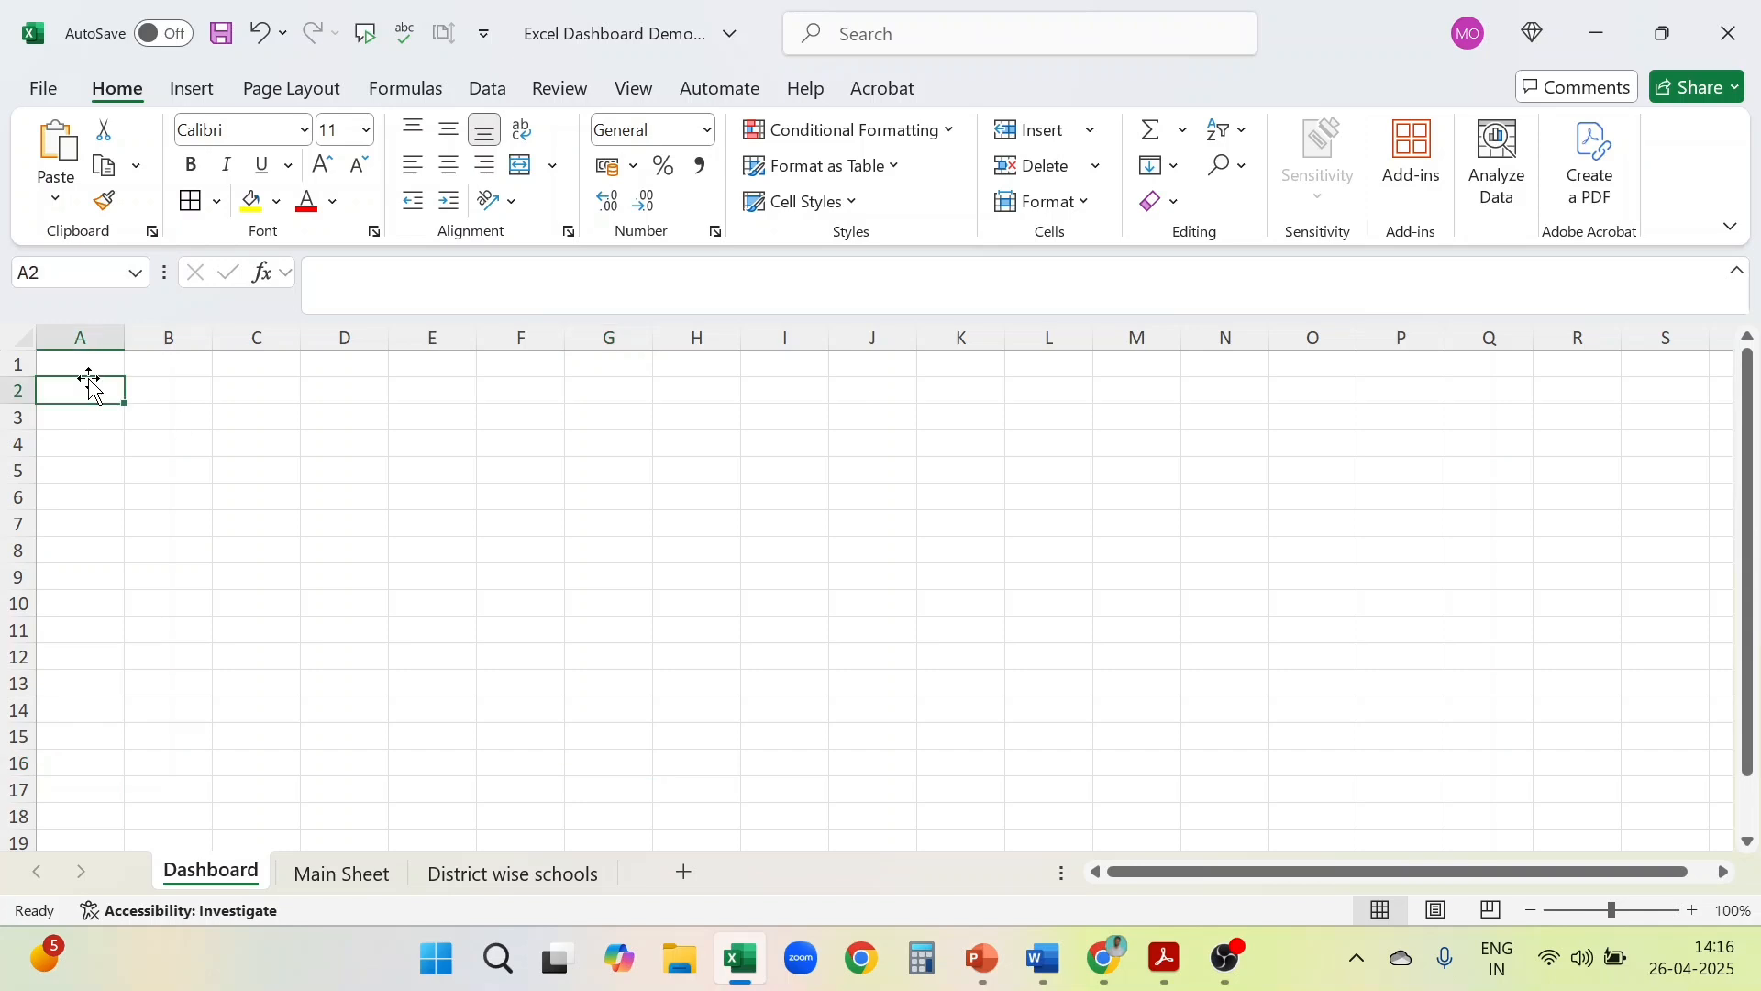
left_click_drag(89, 378, 88, 378)
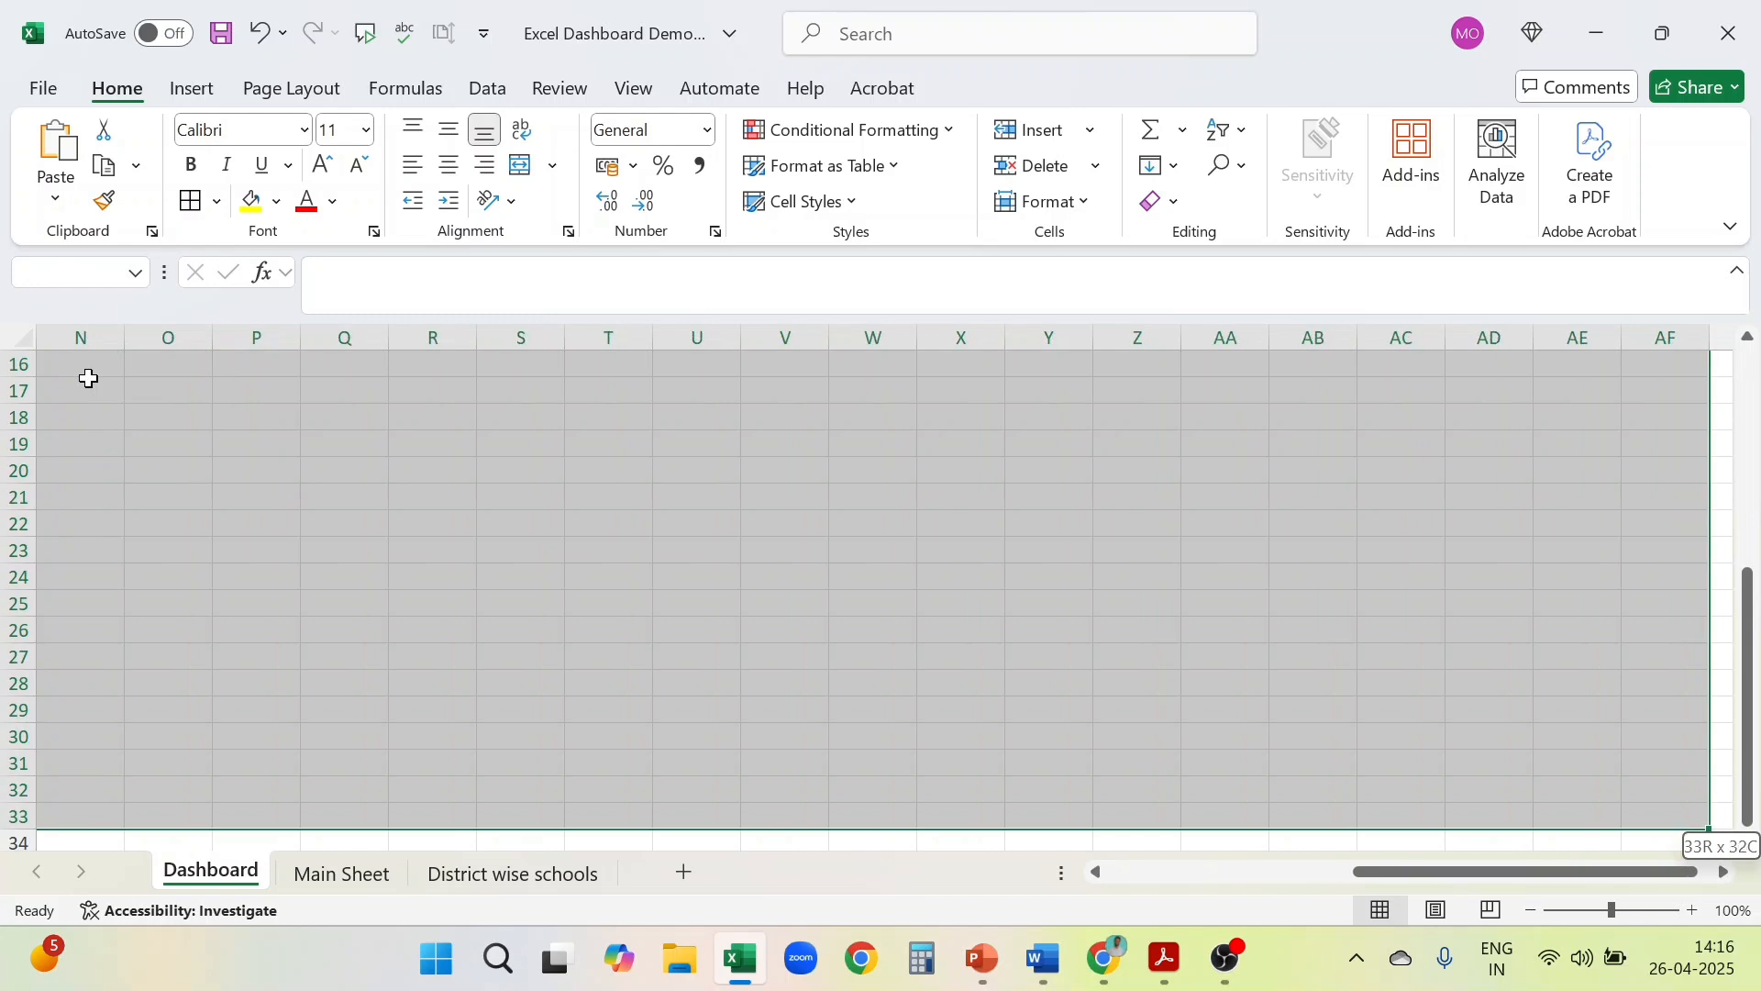
scroll(88, 378, "left", 5)
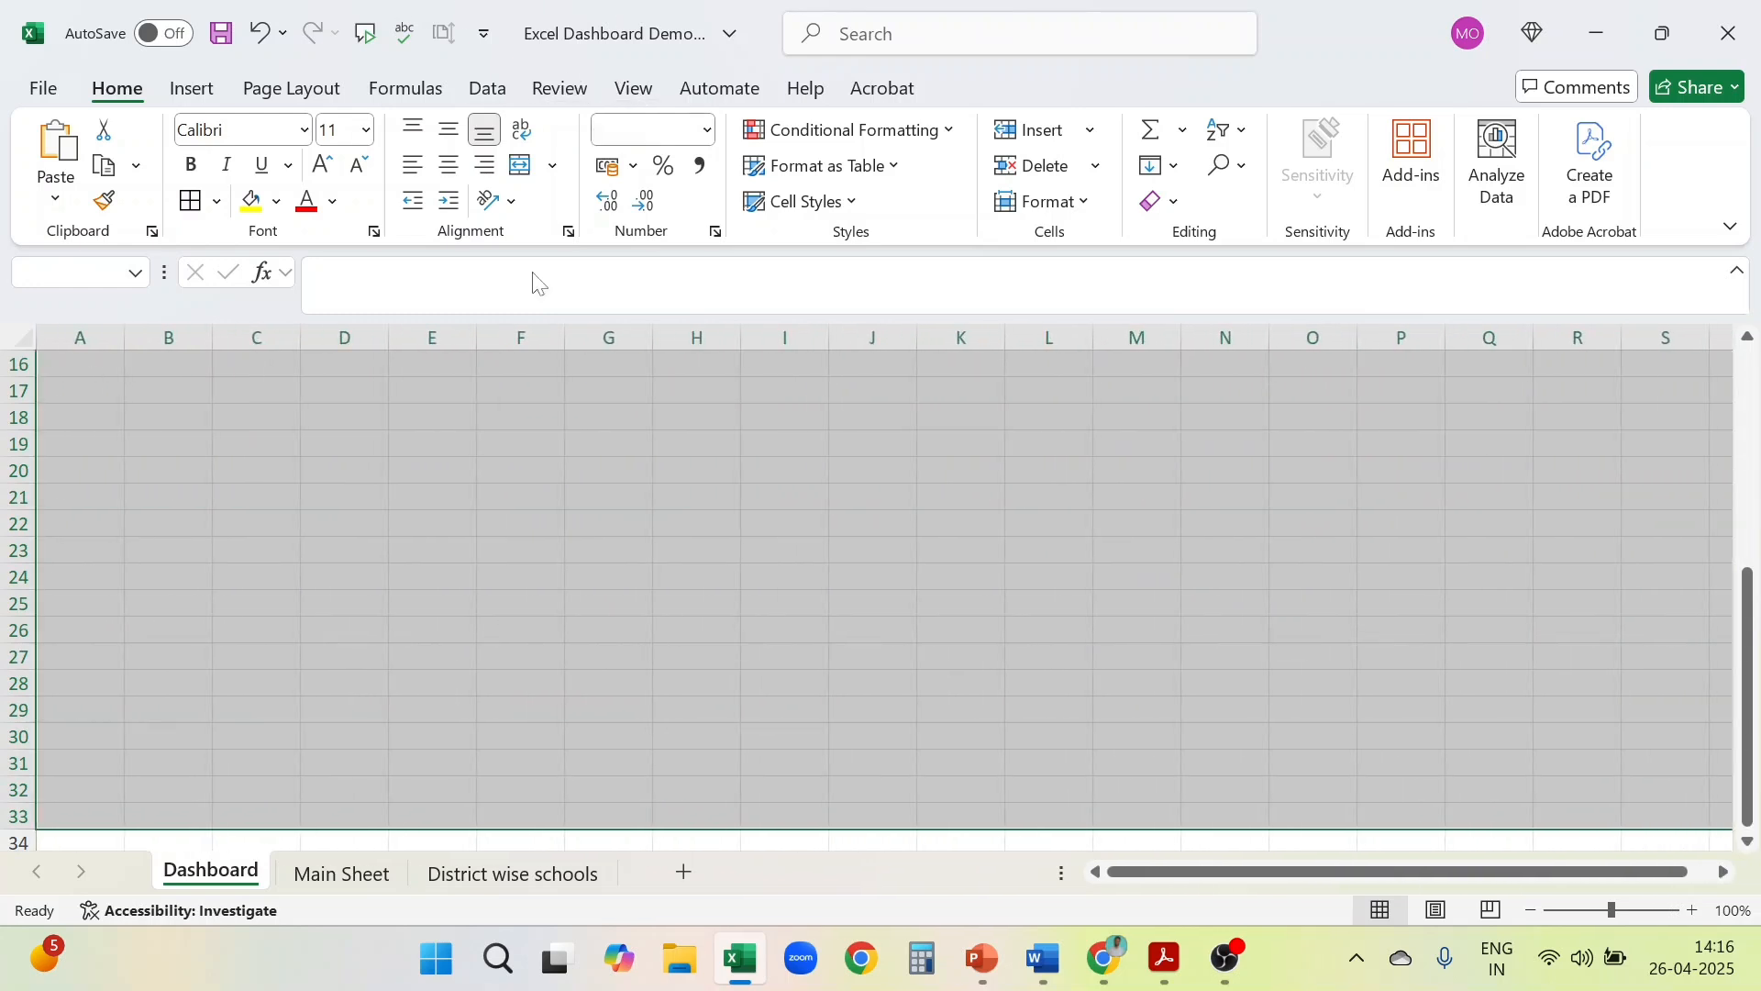
scroll(433, 651, "up", 5)
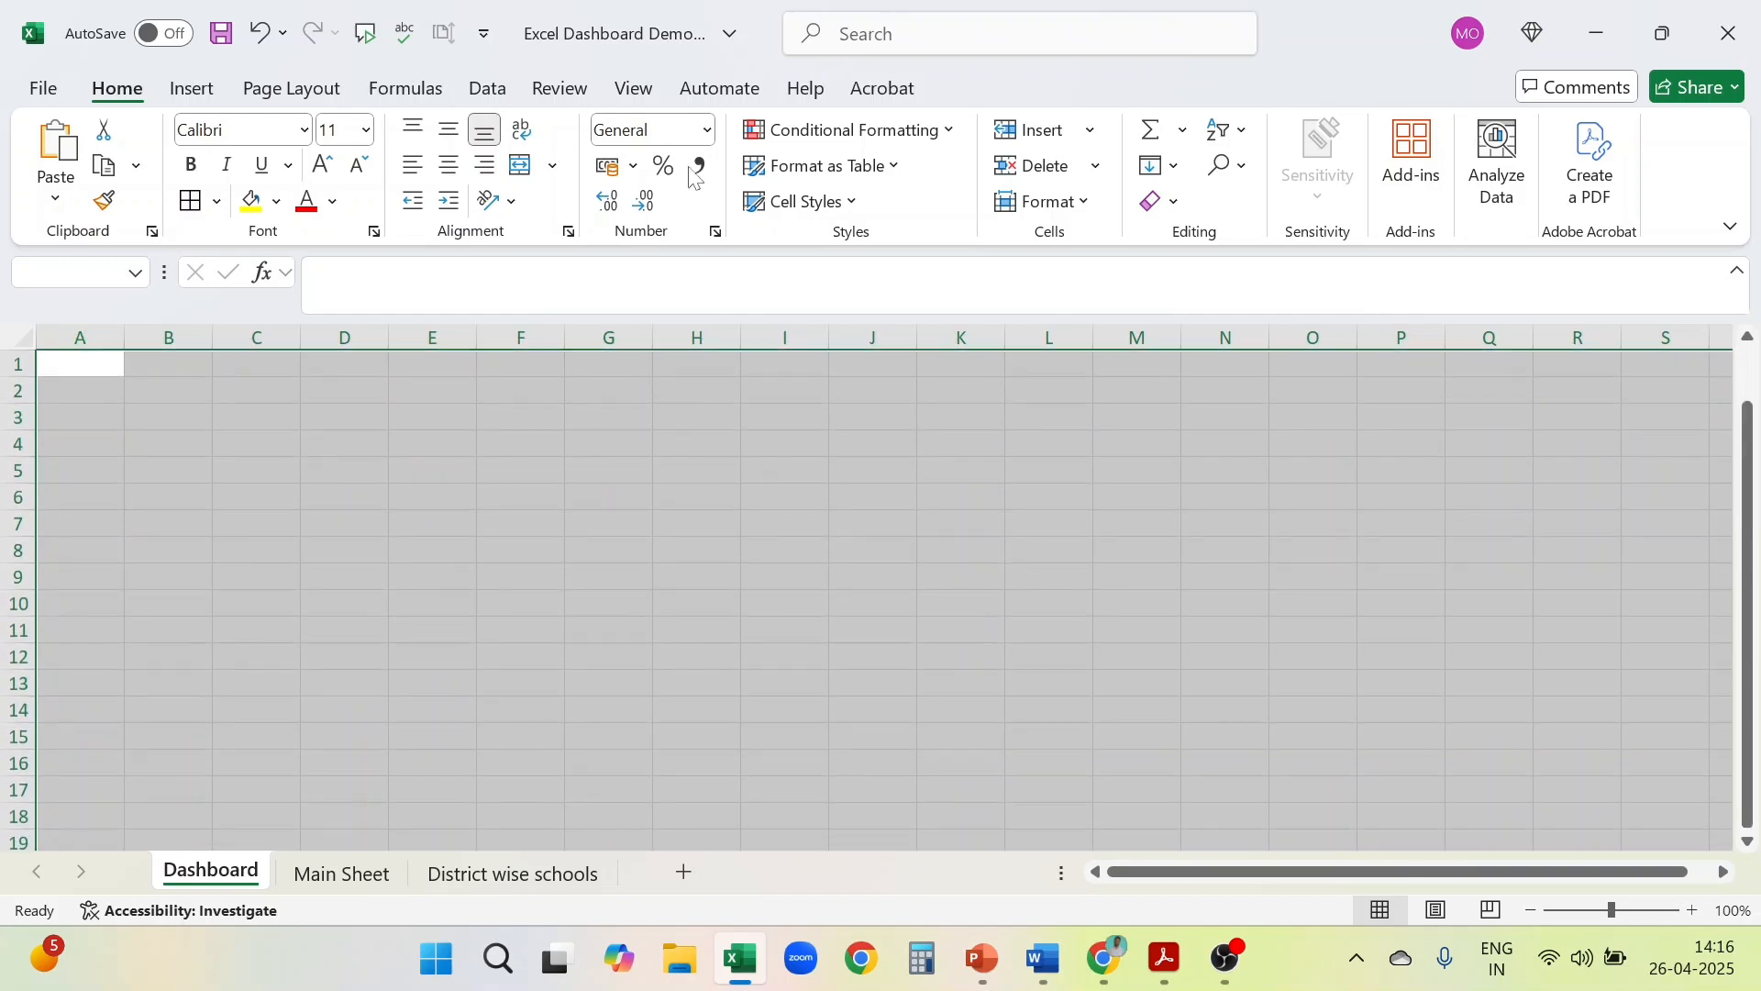
left_click(636, 89)
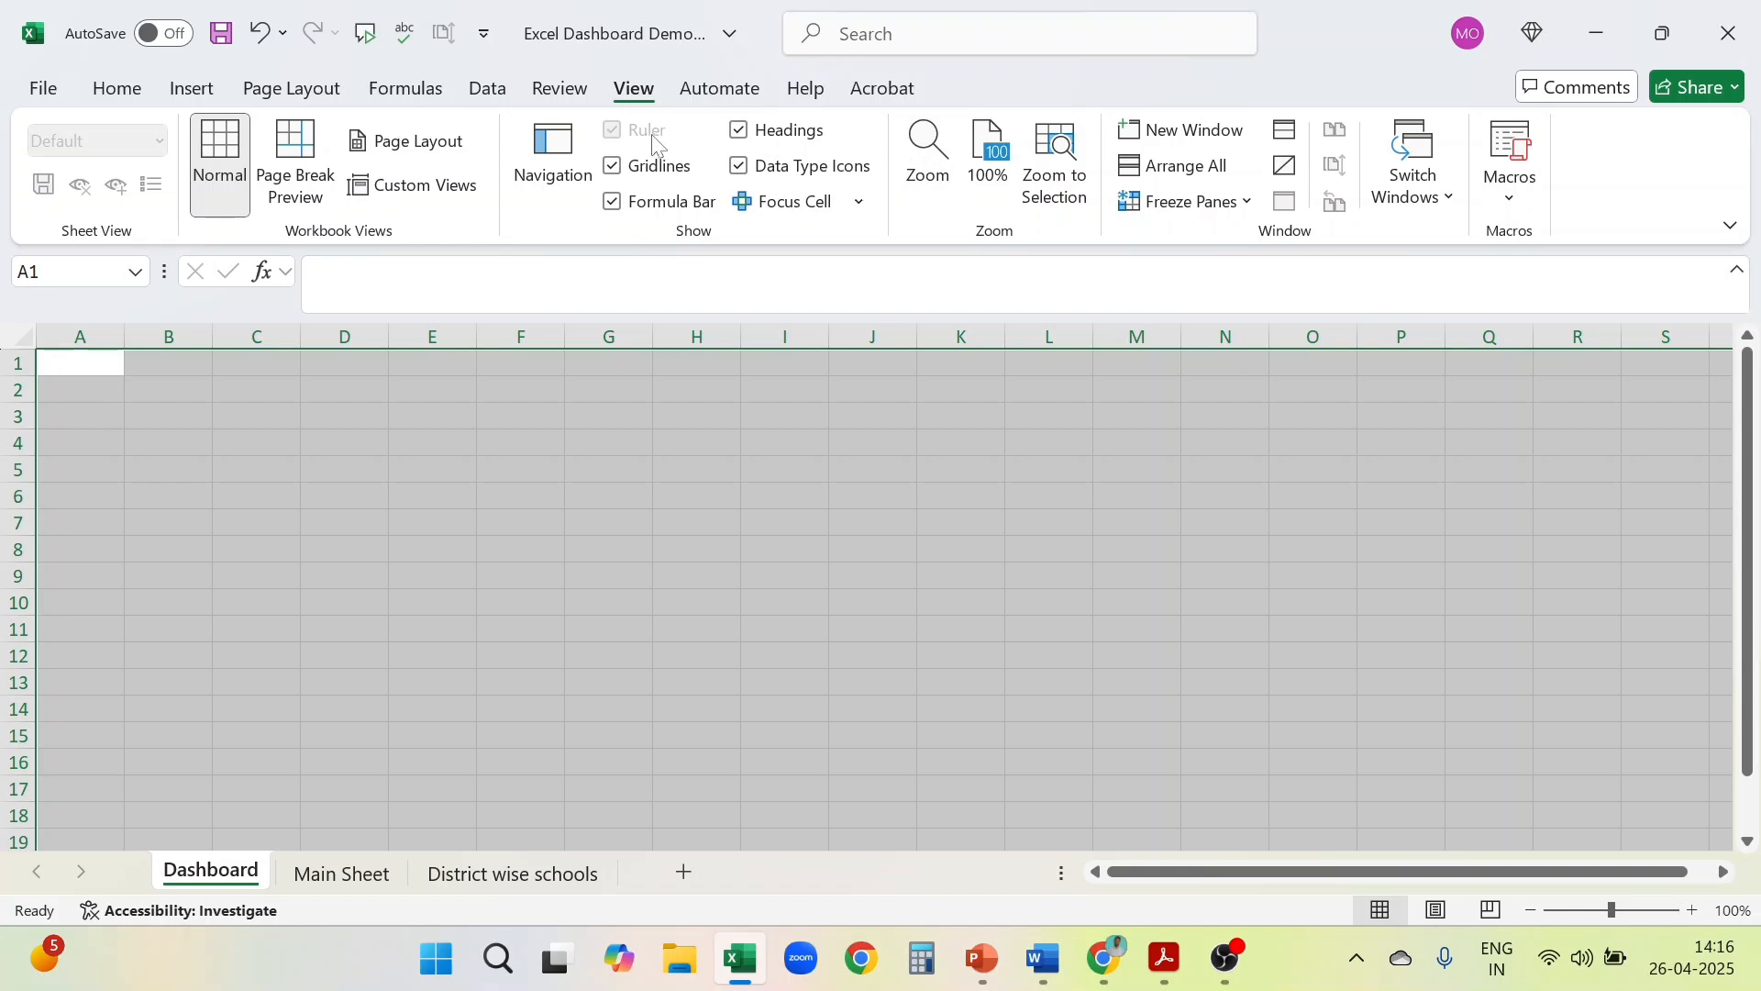
left_click(614, 168)
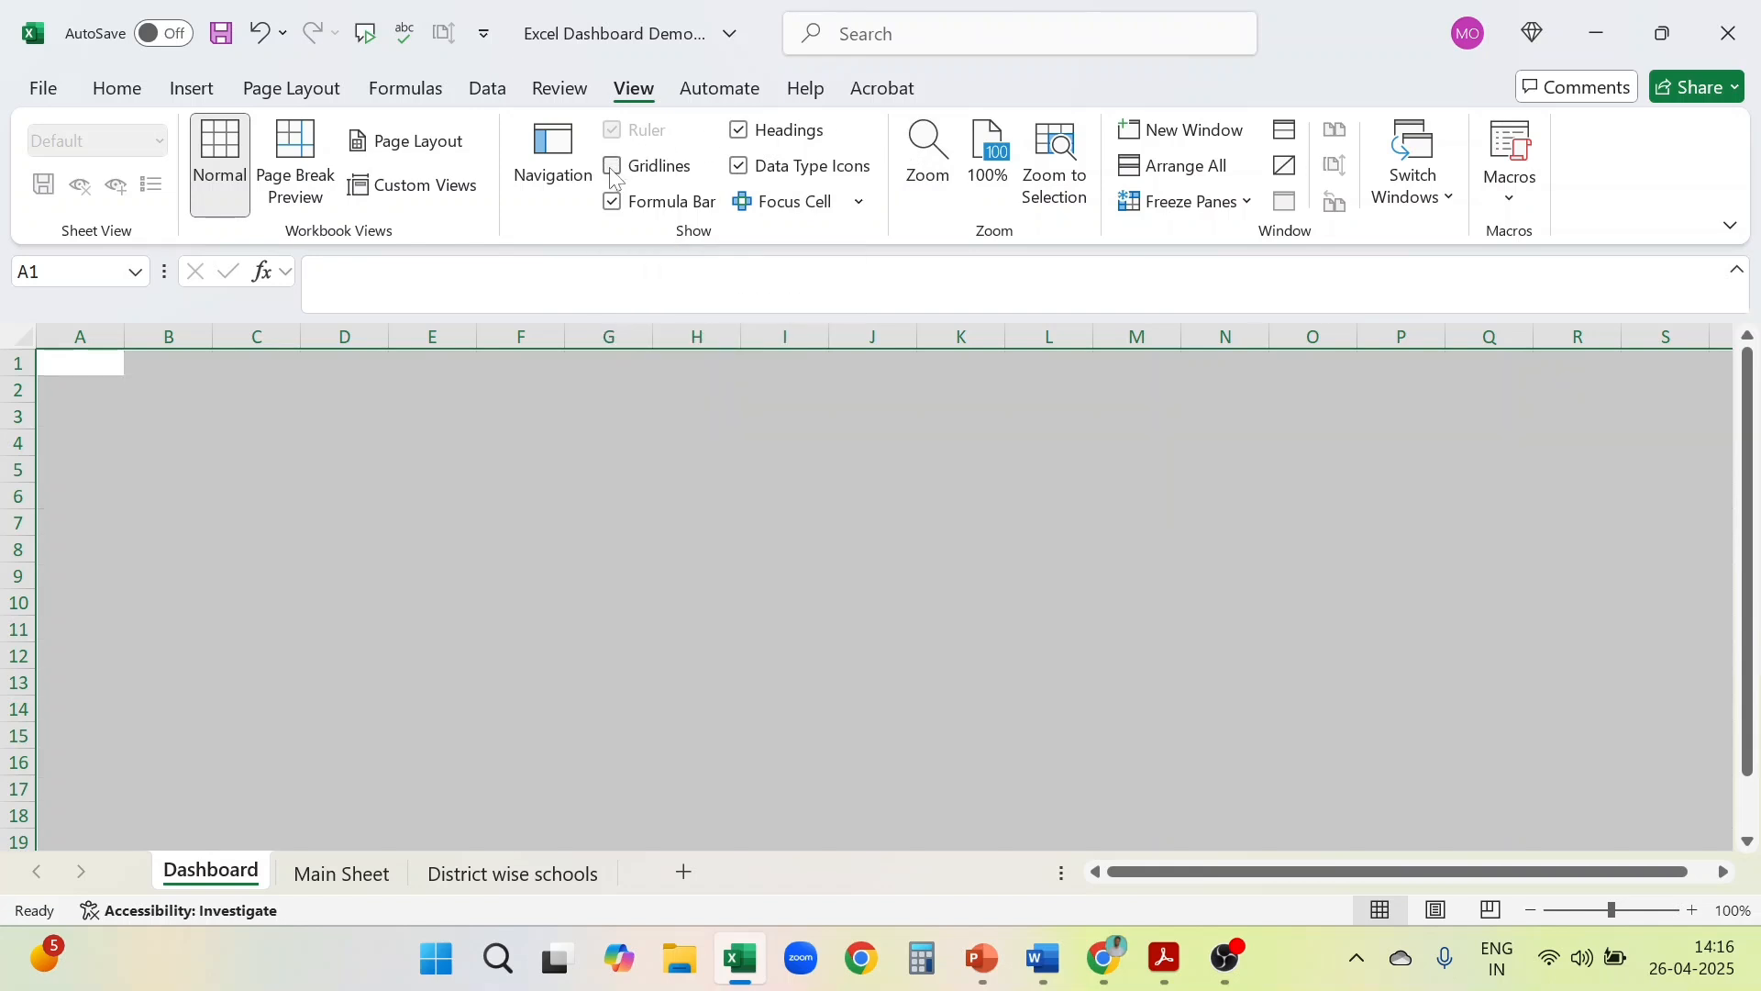
left_click(743, 519)
scroll(743, 519, "down", 11)
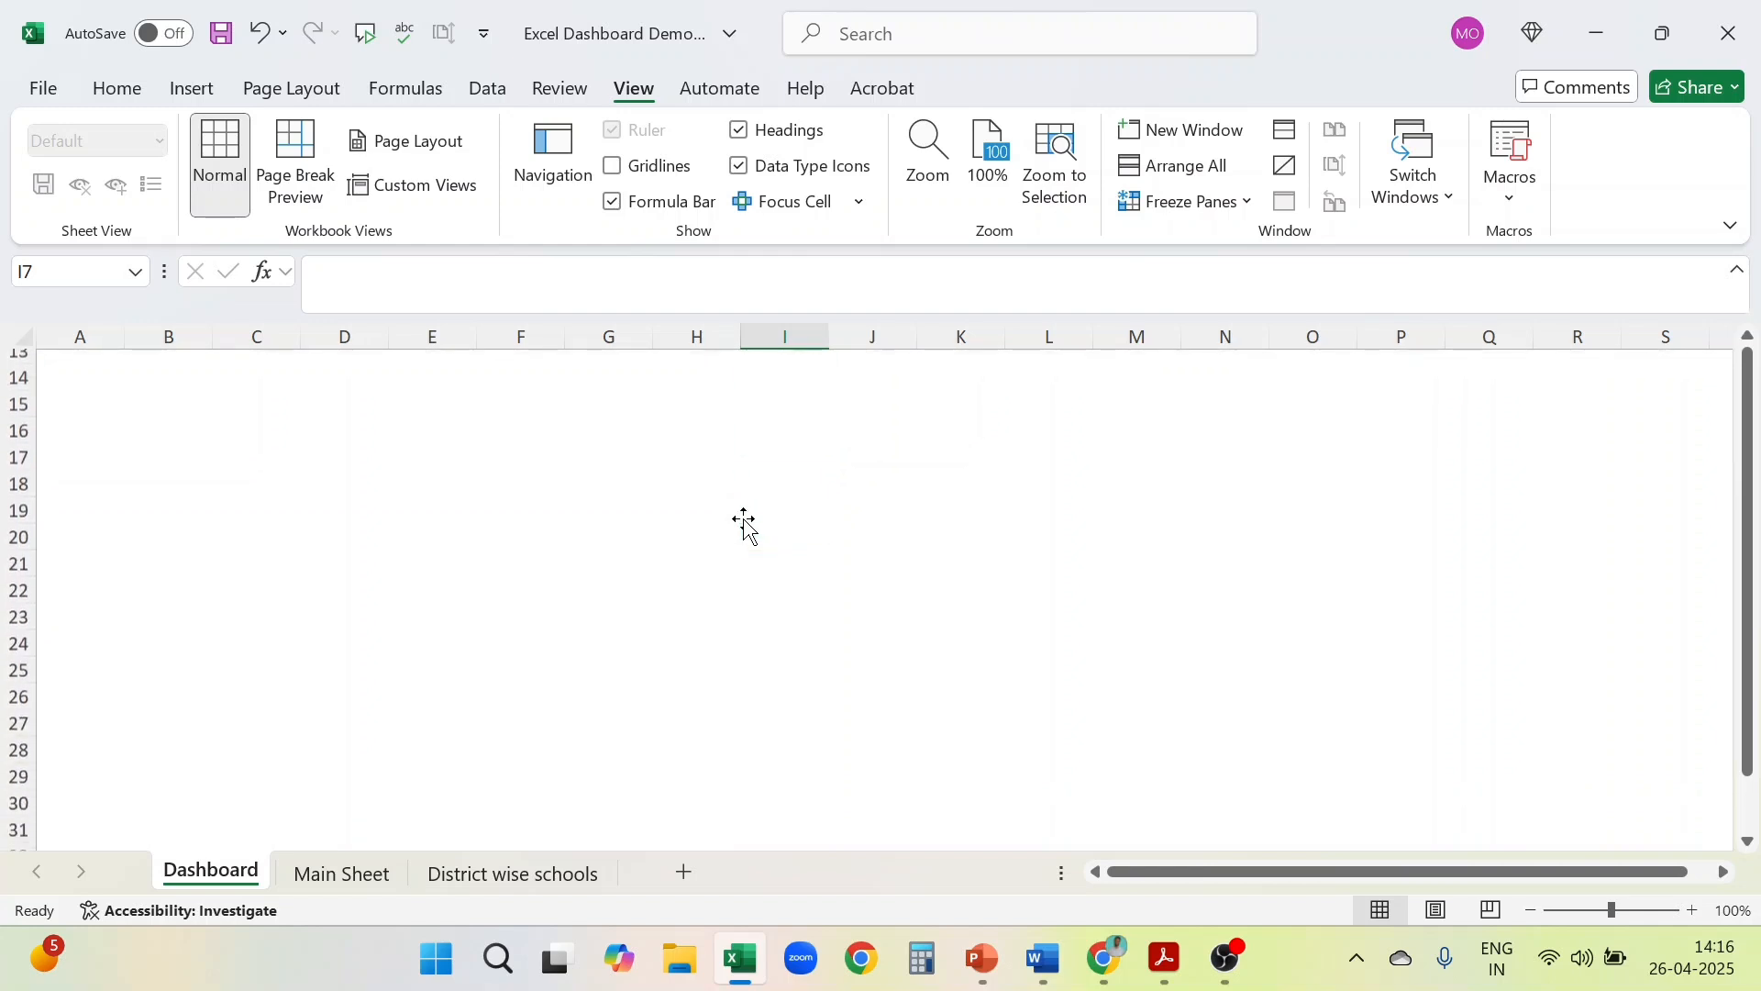
scroll(745, 525, "down", 5)
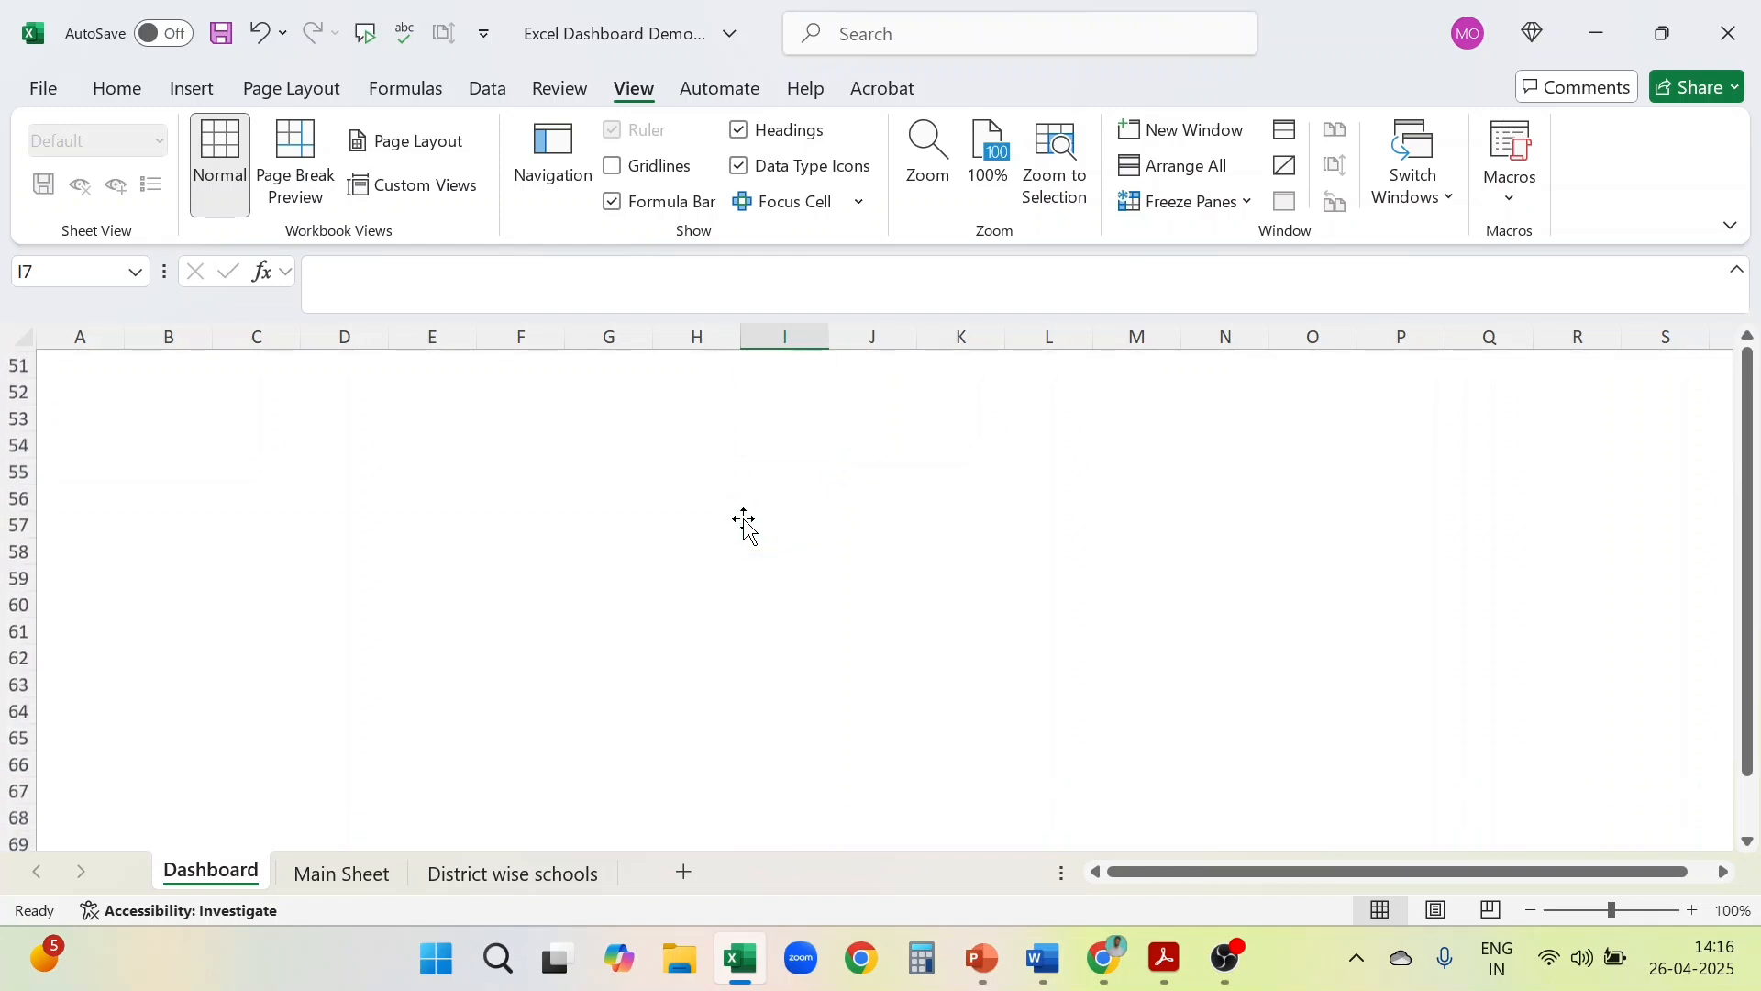
scroll(745, 524, "down", 16)
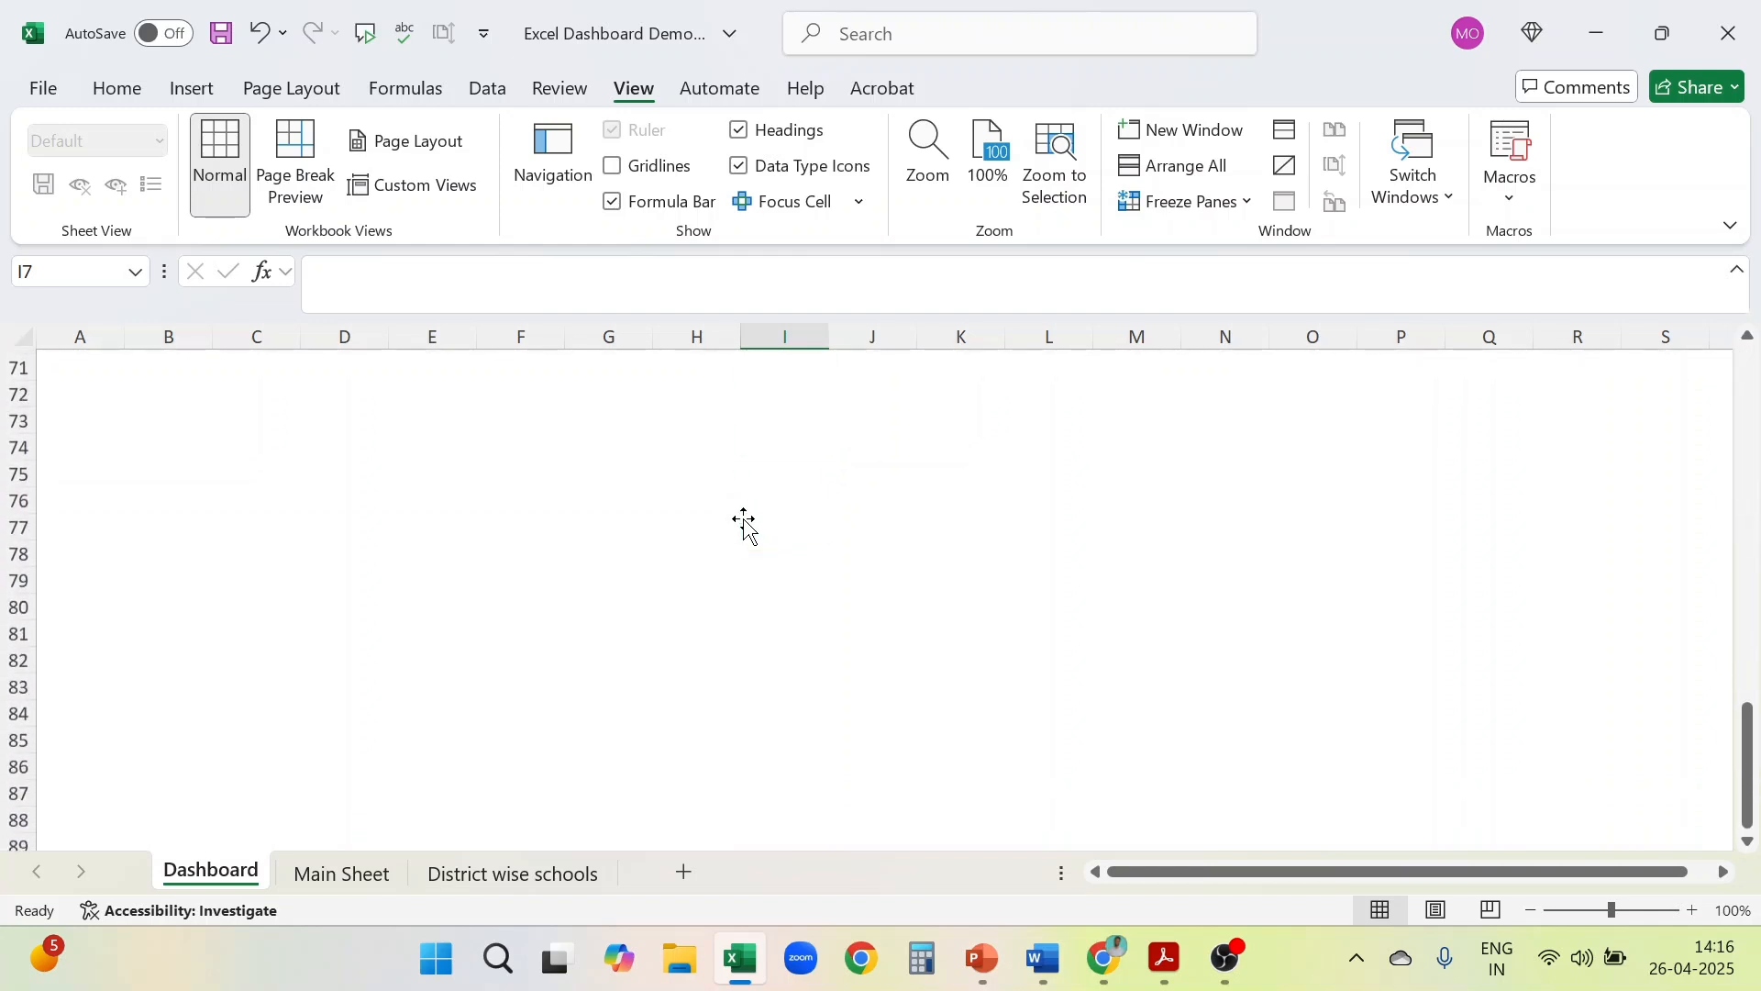
scroll(745, 525, "up", 20)
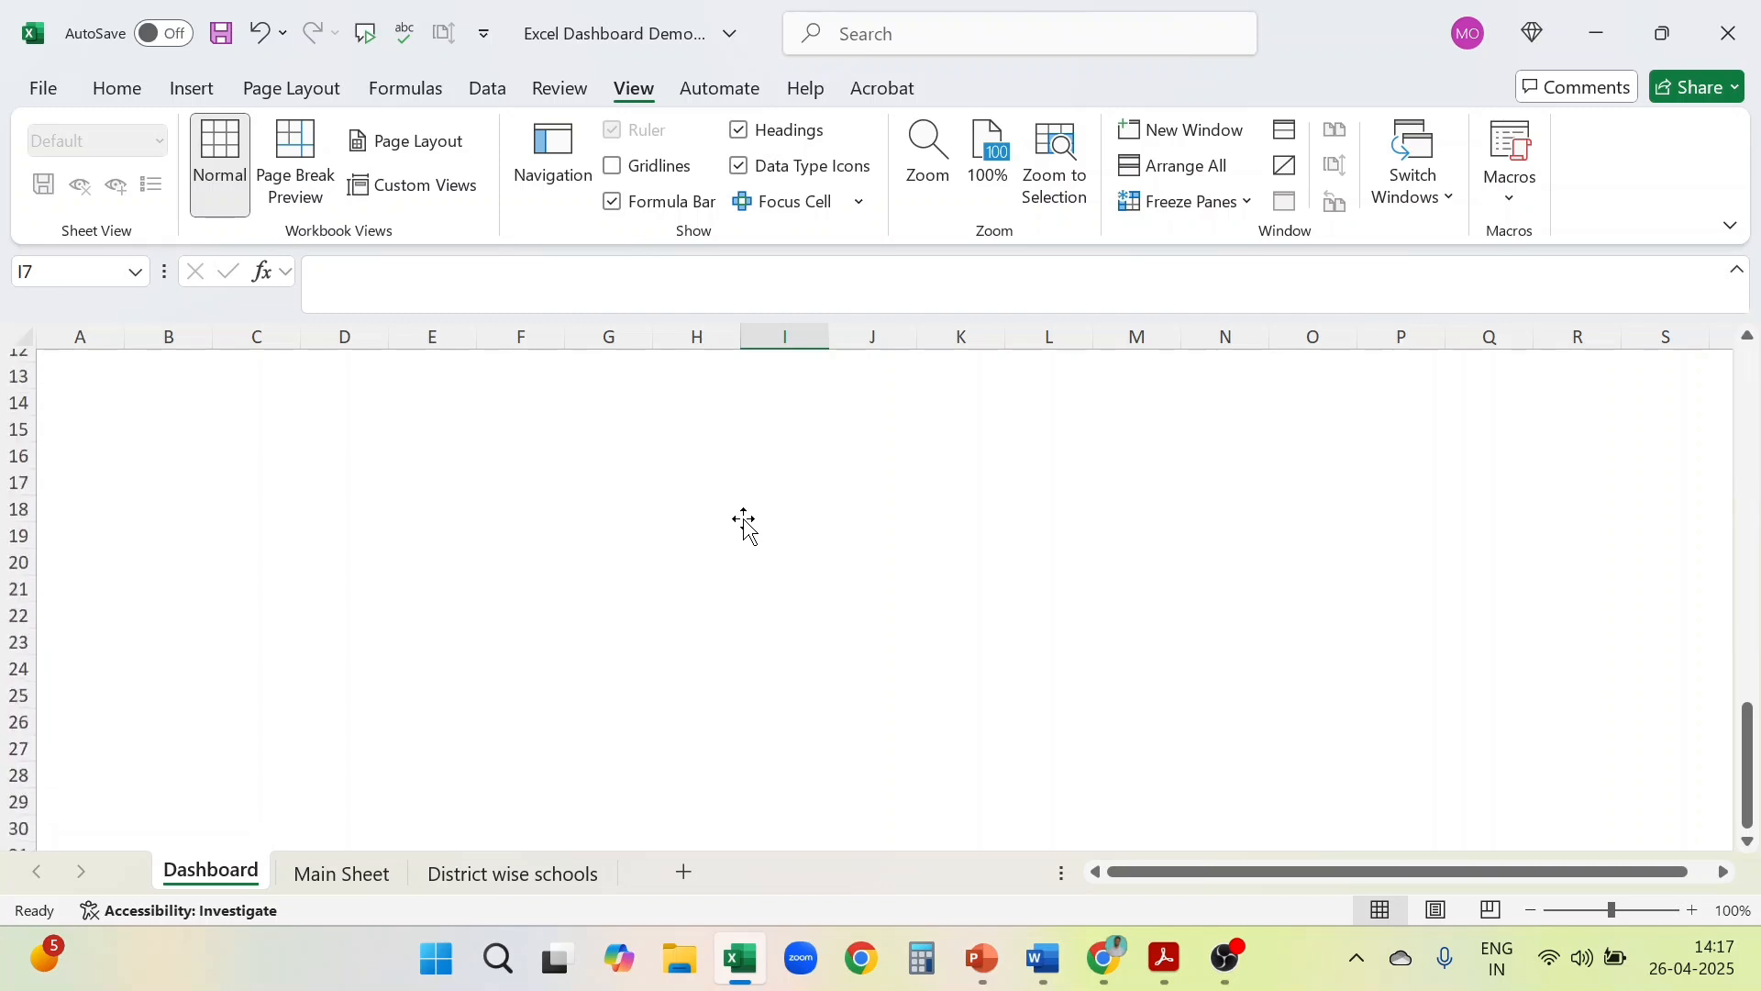
Merge and center the range C1:P2 on the Dashboard sheet as a title cell
key("Up")
key("Up")
key("Up")
key("Up")
key("Up")
key("Up")
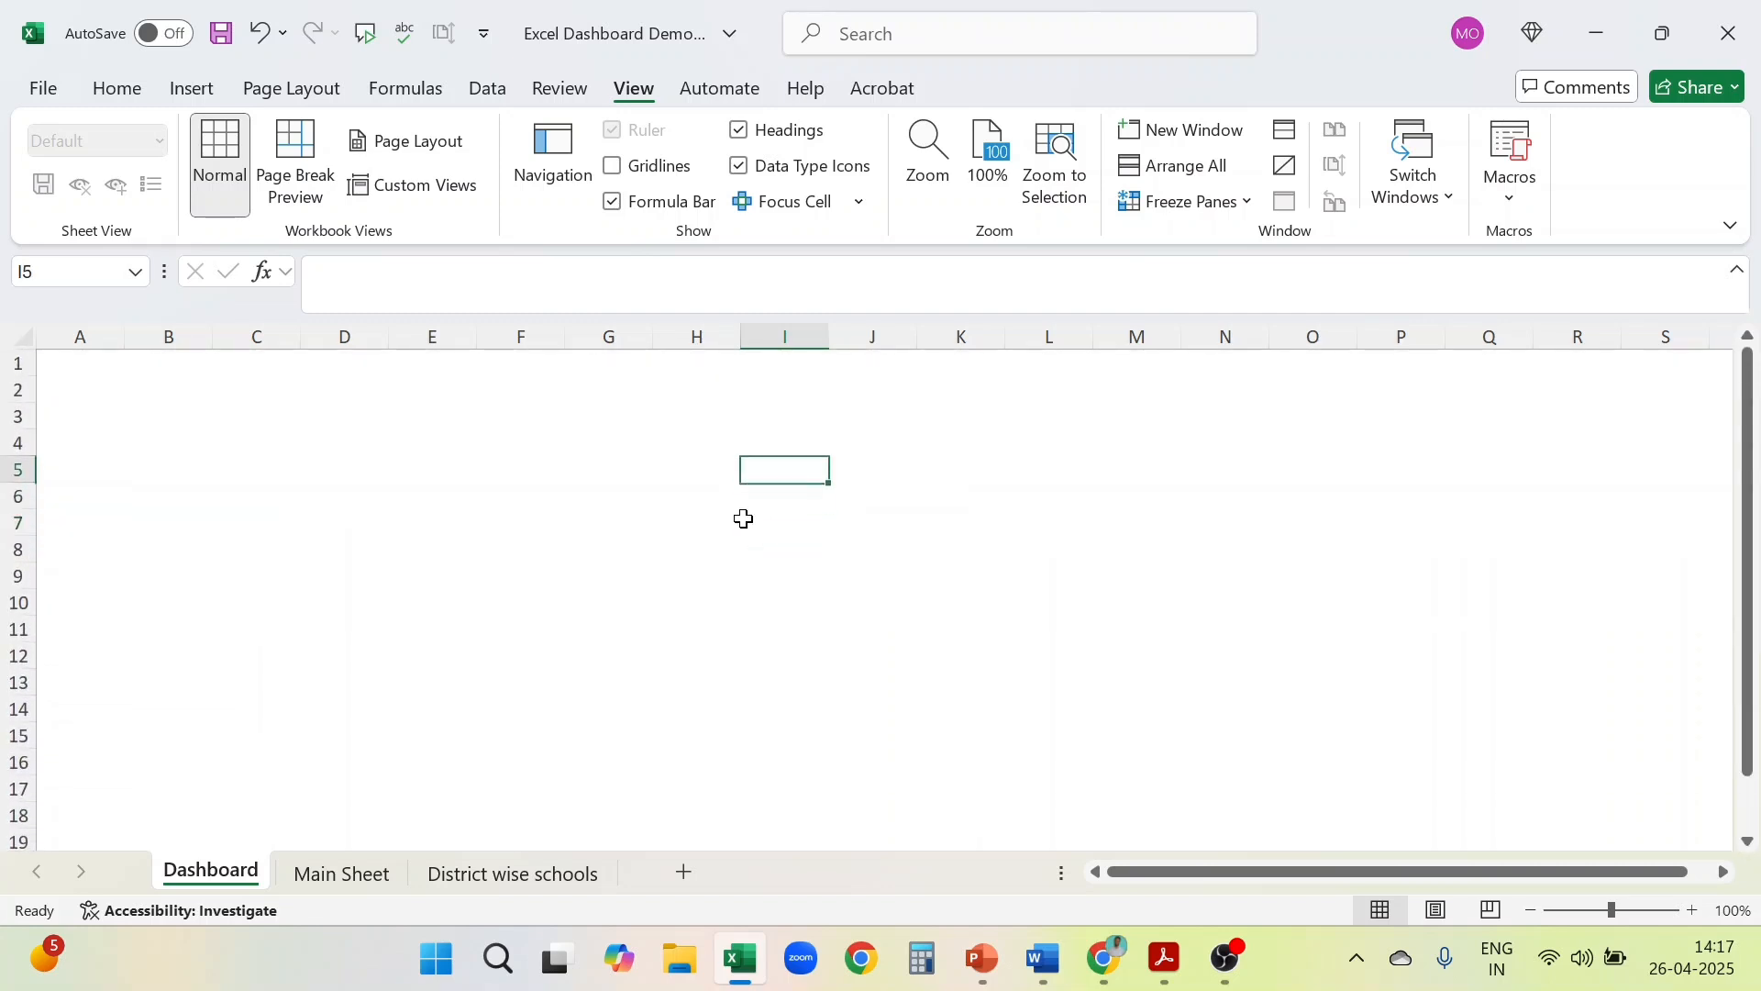
key("Down")
key("Left")
key("Left")
key("Left")
key("Left")
key("Left")
key("Left")
key("Left")
key("Left")
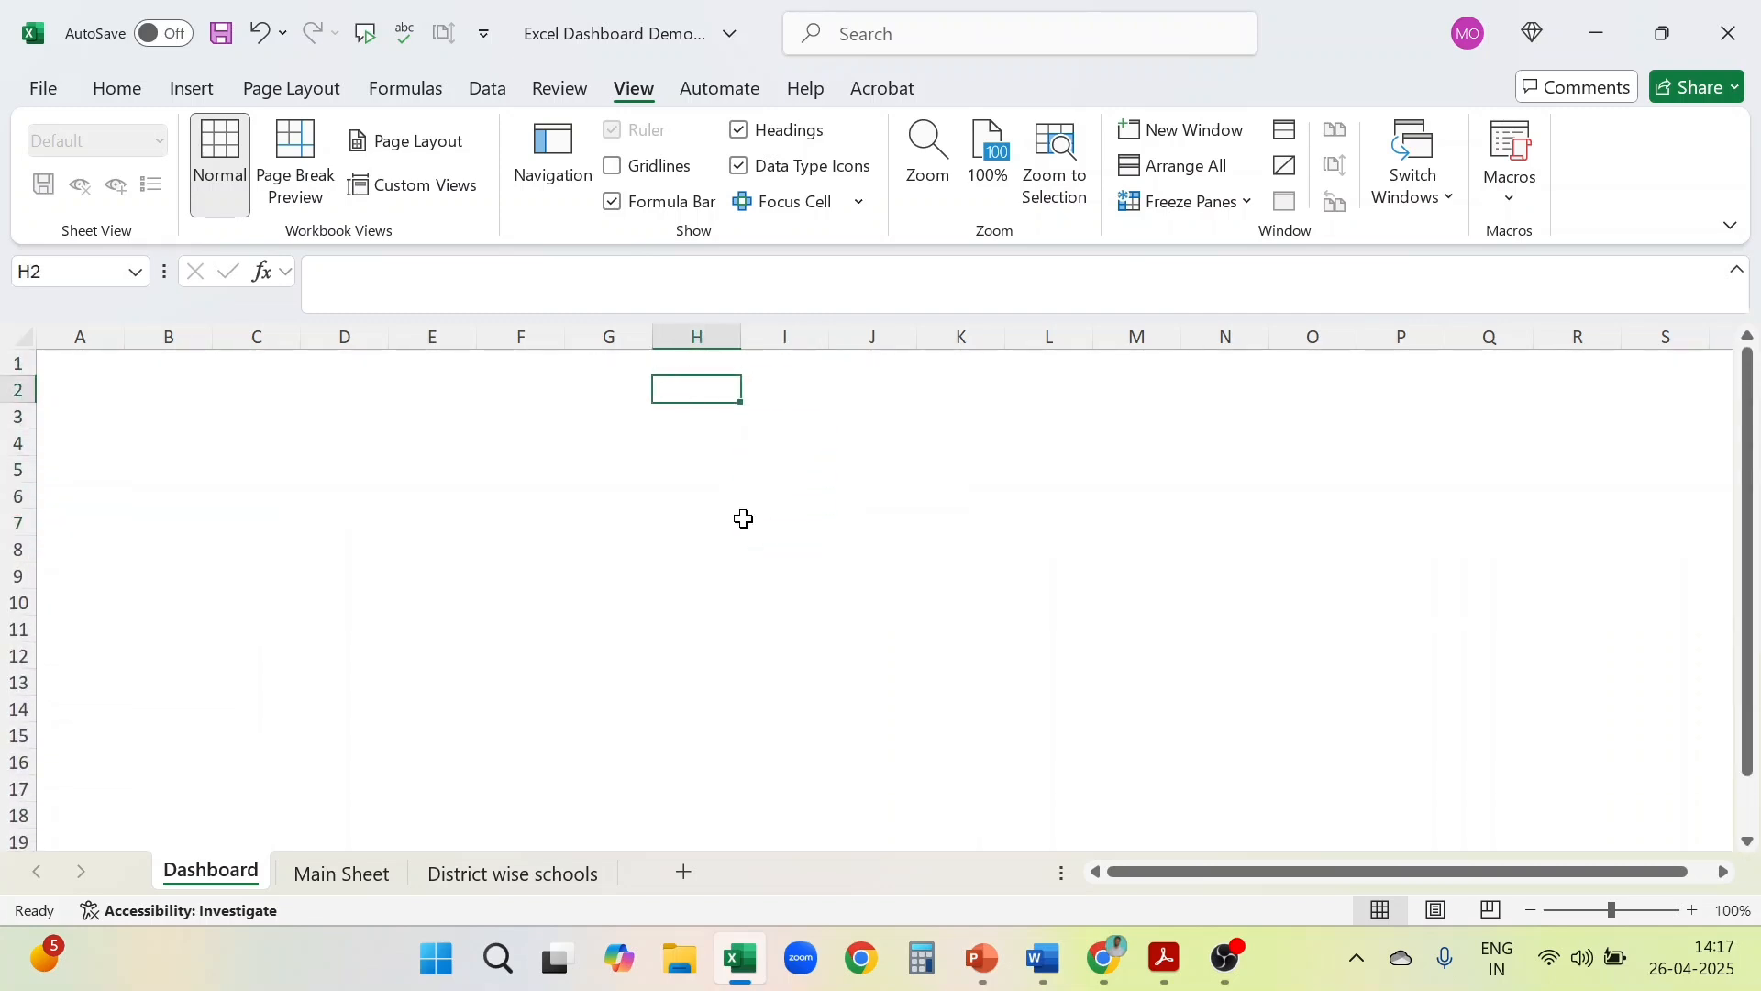
key("Up")
key("shift+Down")
key("Right")
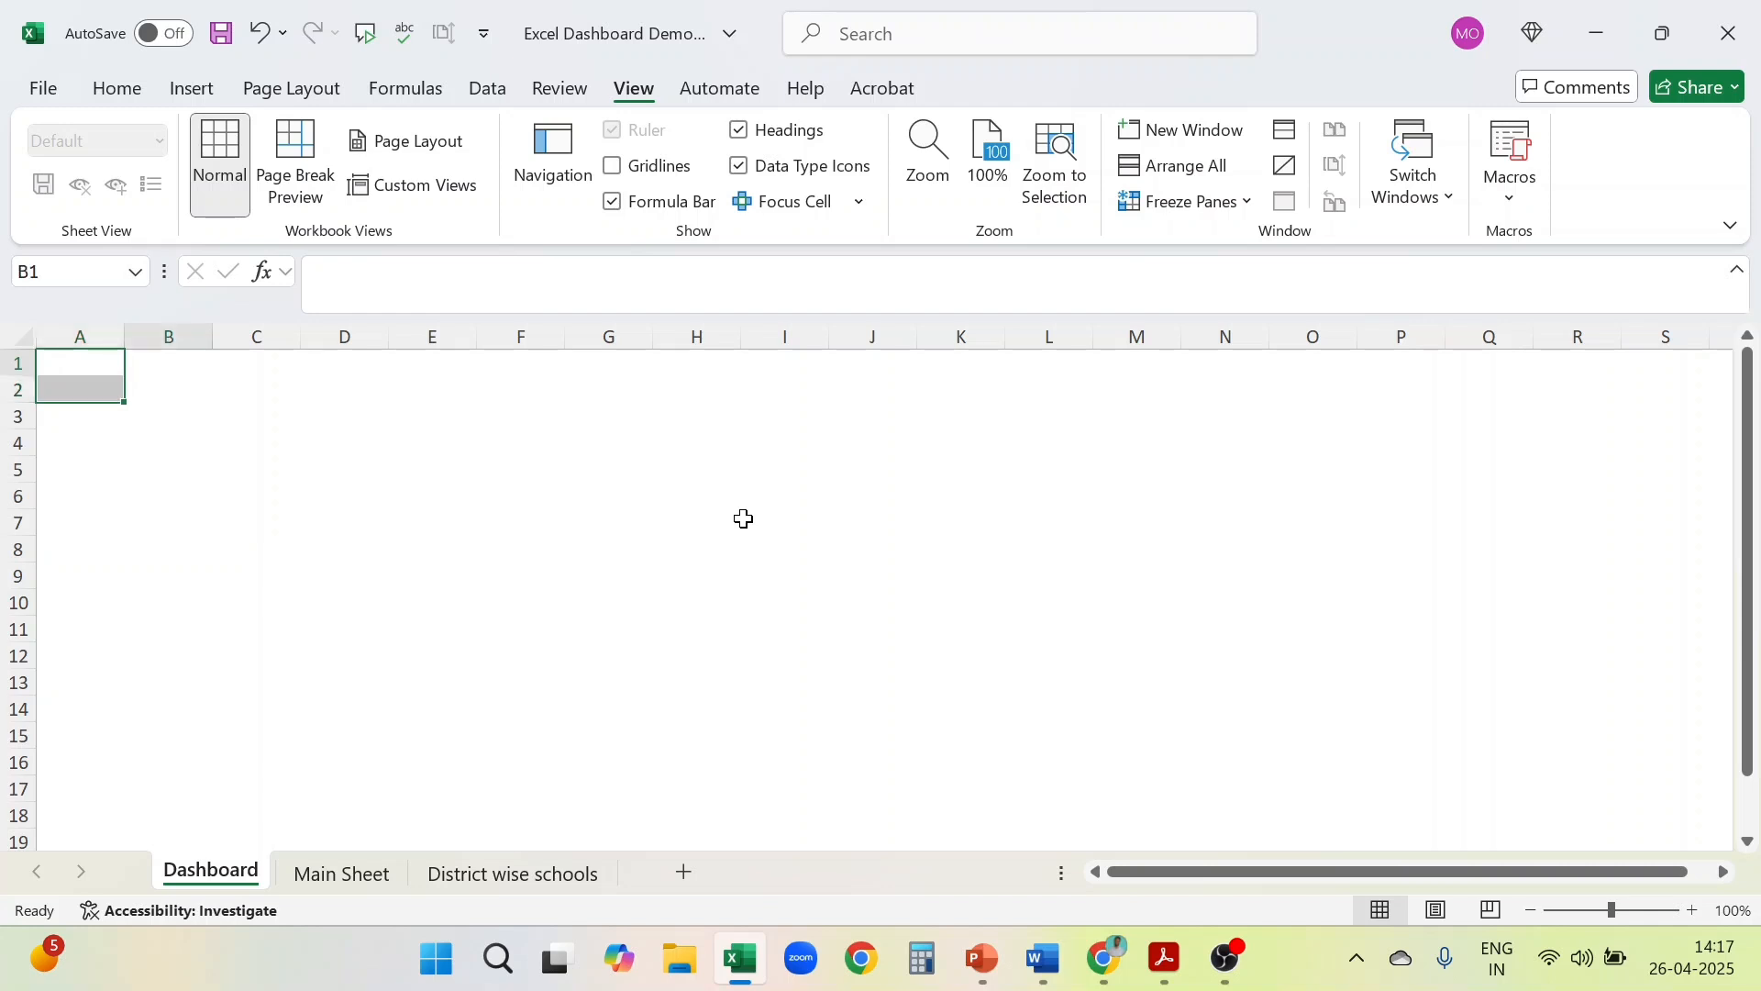
key("Right")
key("shift+Down")
key("shift+Right")
key("shift+Right")
key("shift+Right")
key("shift+Right")
key("shift+Right")
key("shift+Right")
key("shift+Right")
key("shift+Right")
key("shift+Right")
key("shift+Right")
key("shift+Right")
key("shift+Right")
key("shift+Right")
key("shift+Right")
key("shift+Right")
key("shift+Right")
key("shift+Right")
key("shift+Right")
key("shift+Right")
key("shift+Right")
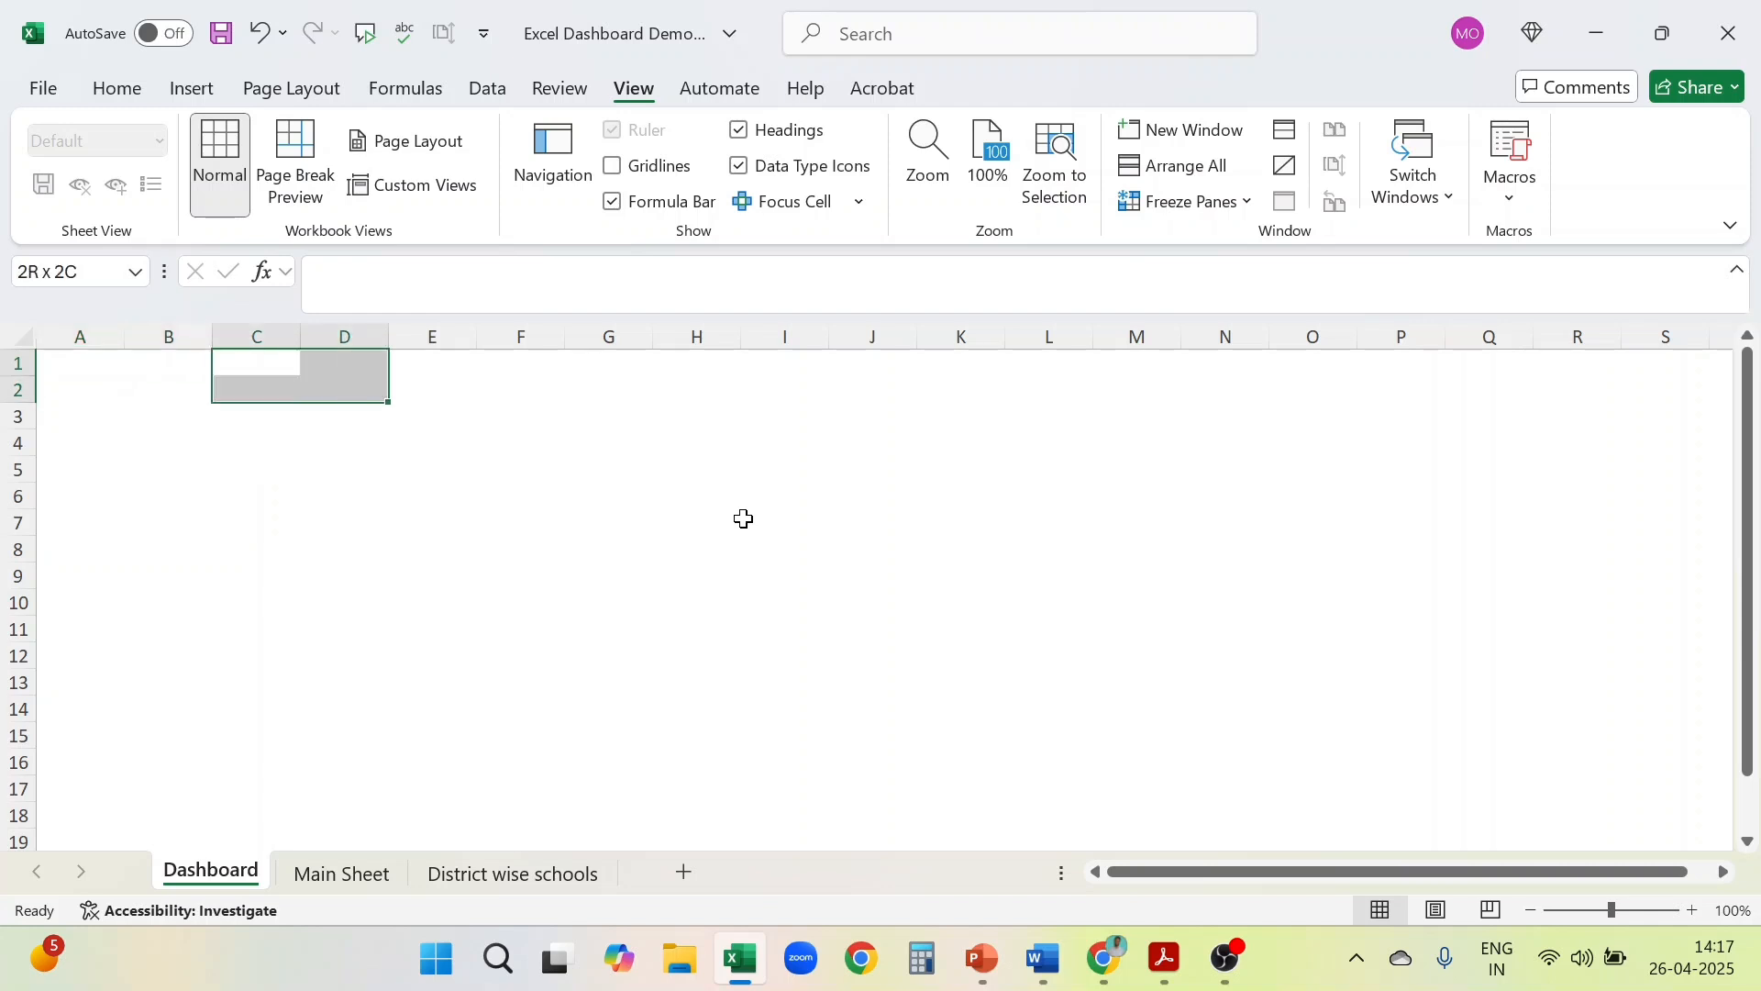
key("shift+Left")
key("shift+Left")
key("shift+Left")
key("shift+Left")
key("shift+Left")
key("shift+Left")
key("shift+Left")
key("shift+Left")
key("shift+Left")
key("shift+Left")
key("shift+Left")
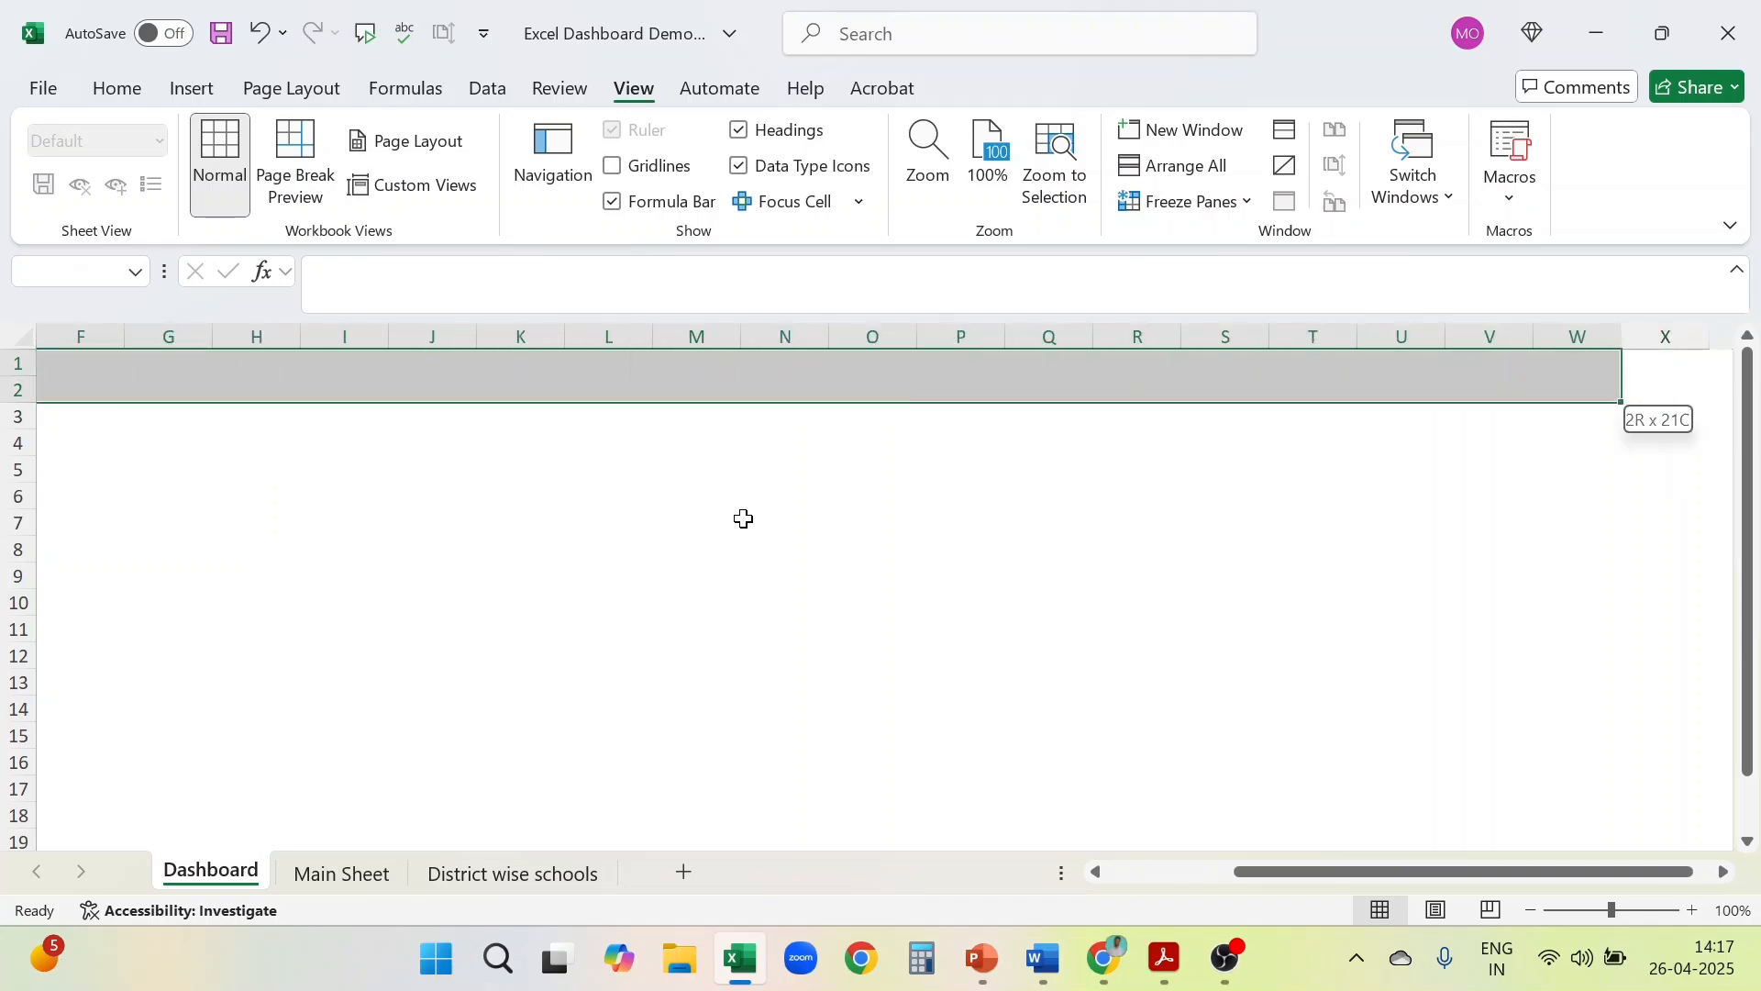
key("shift+Right")
scroll(743, 519, "left", 5)
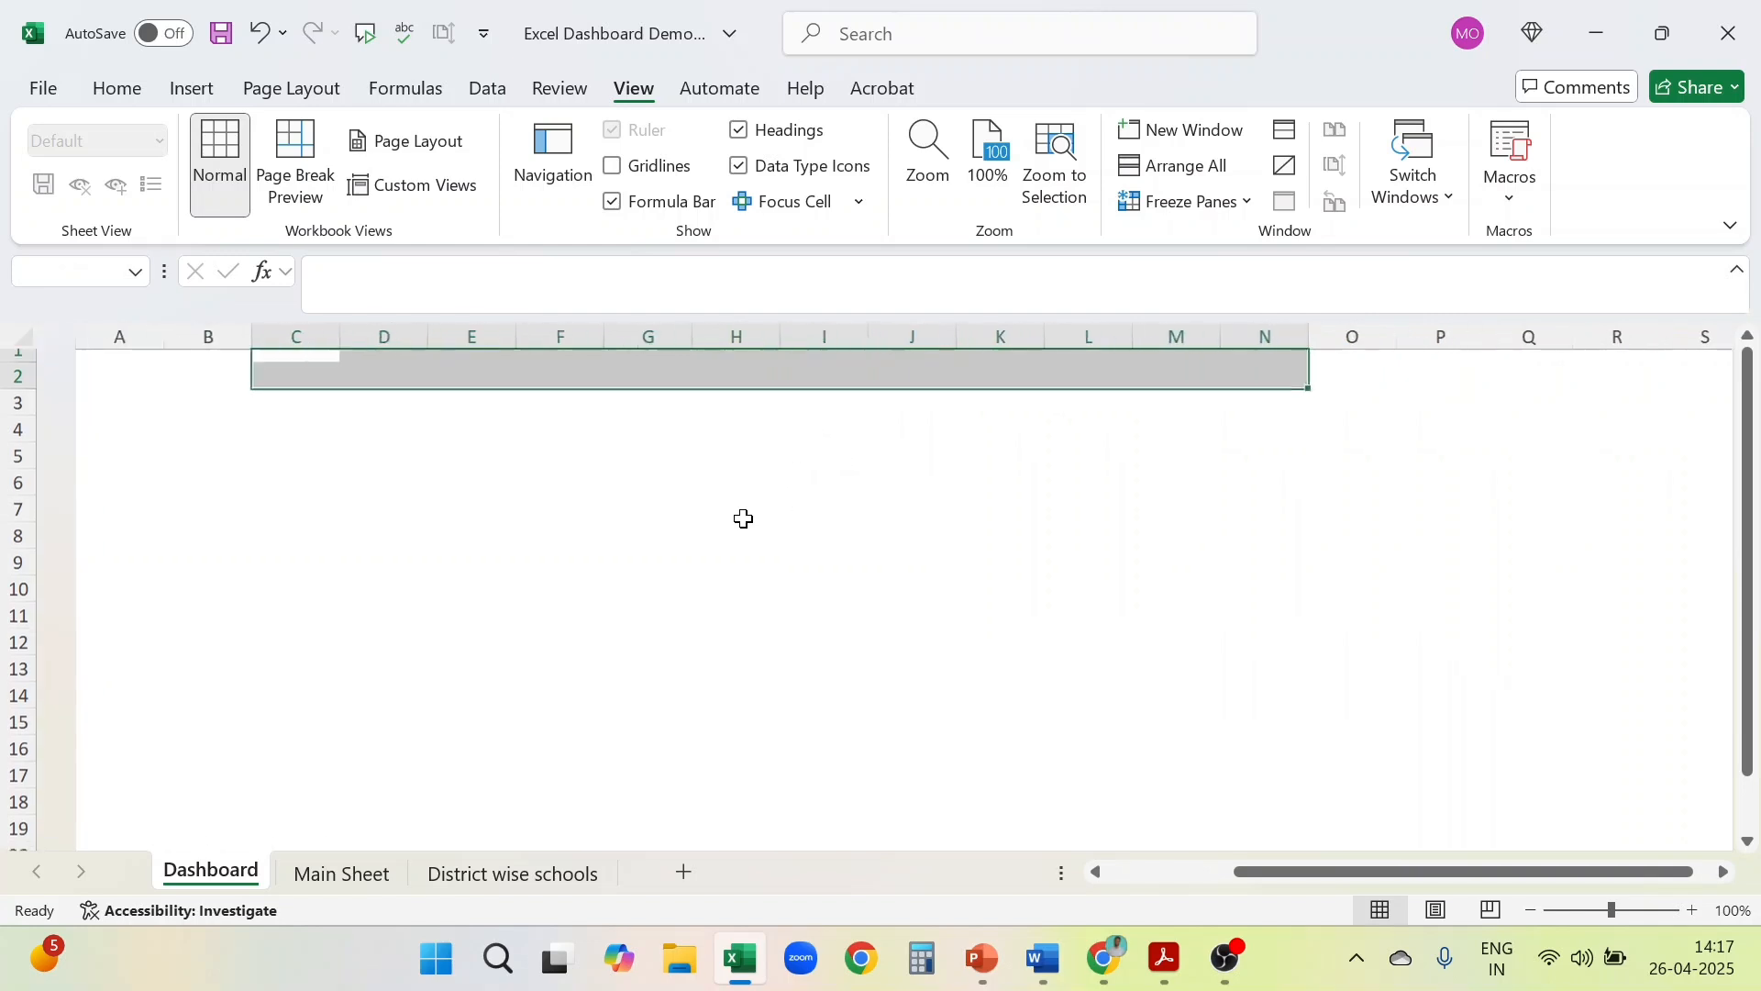
key("shift+Right")
key("shift+Right")
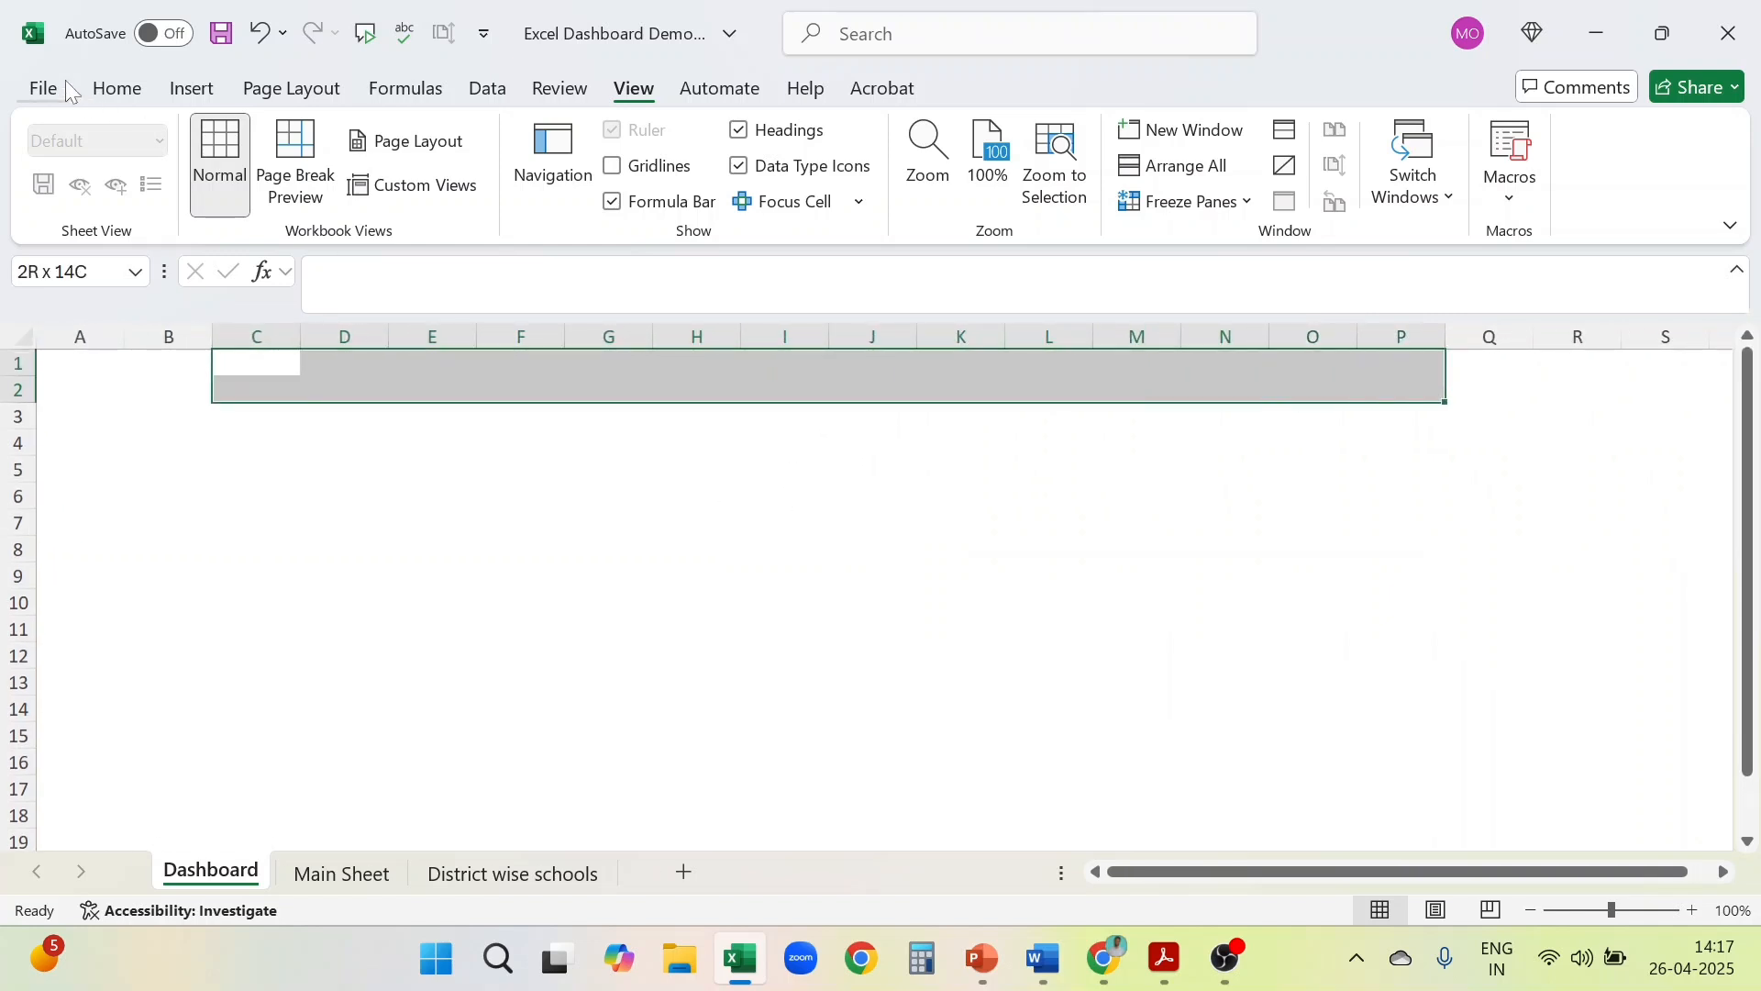
left_click(112, 90)
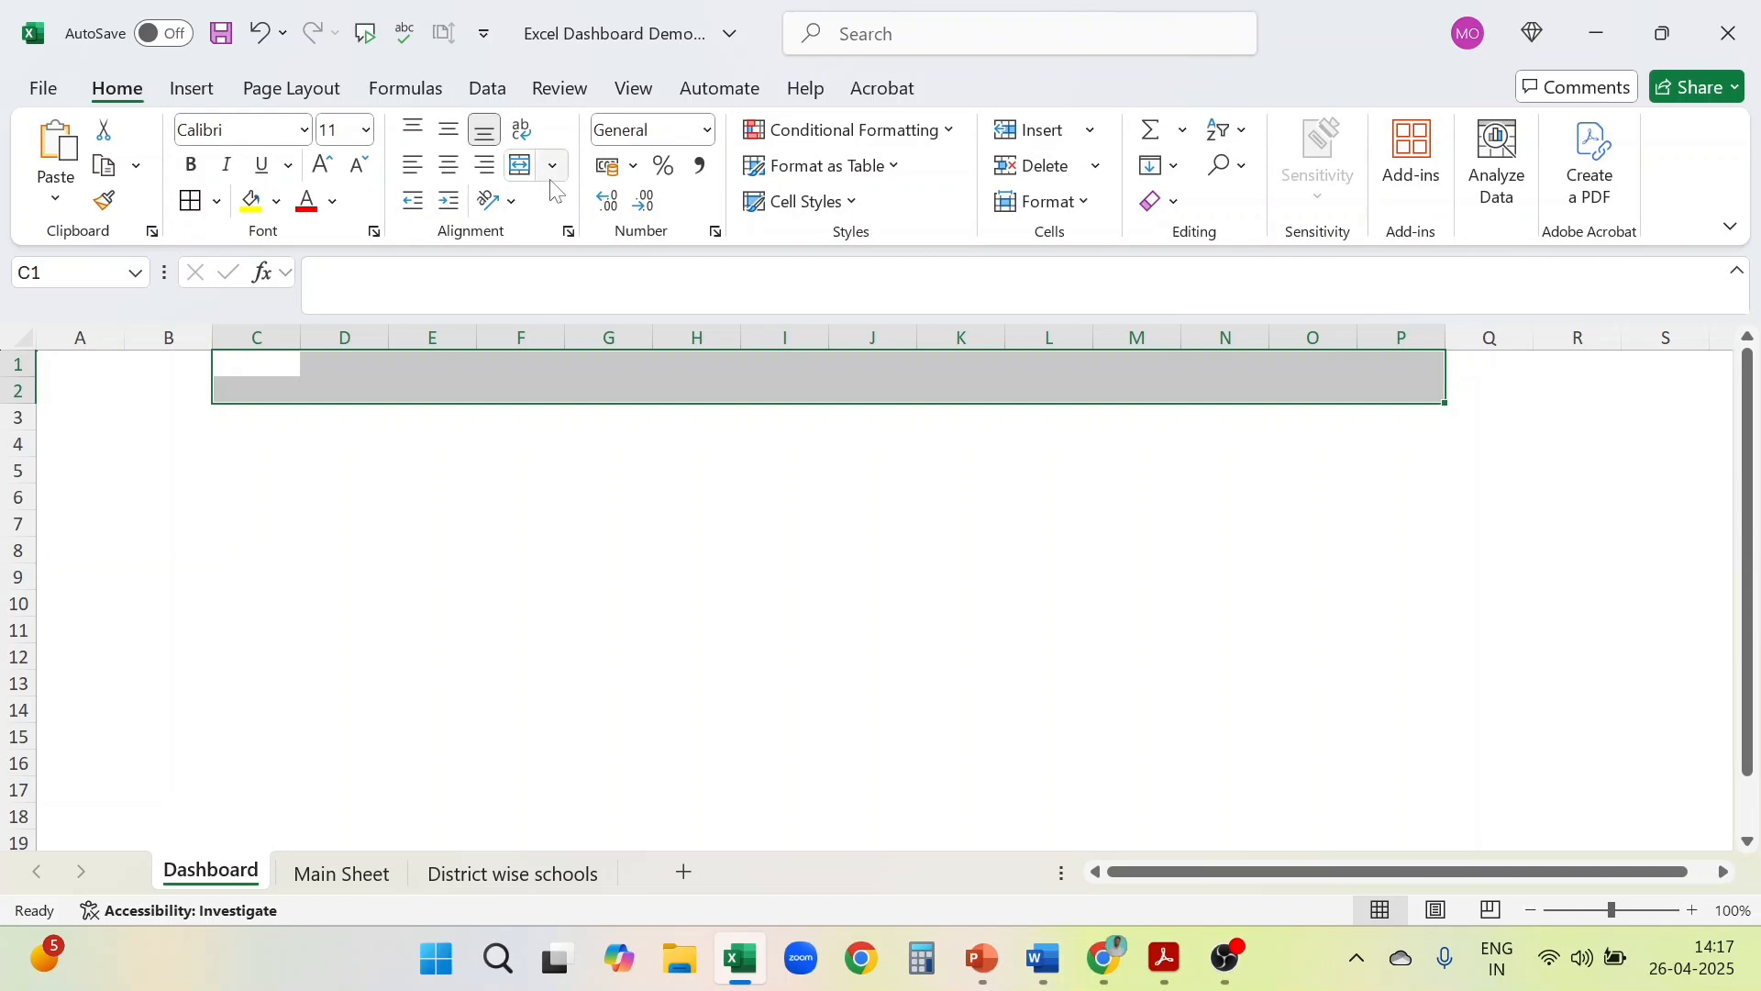
left_click(520, 167)
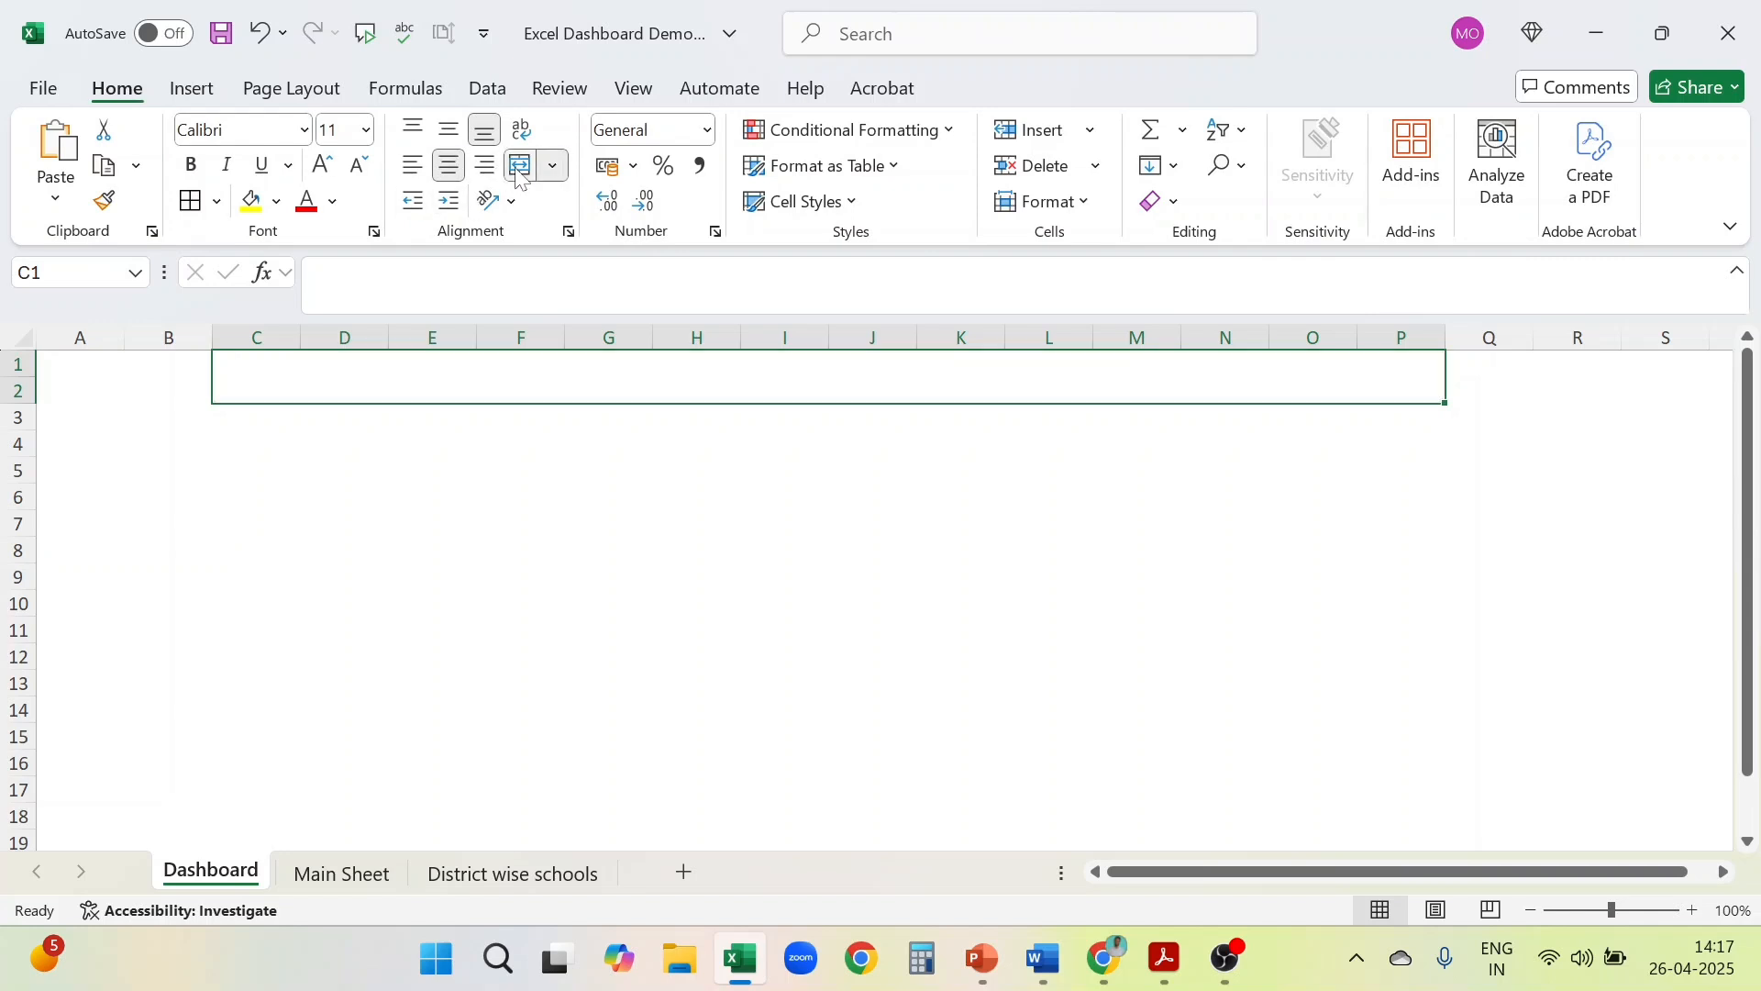
Enter the title "Students Learning Data (Rajasthan)" in the merged cell C1
double_click(816, 383)
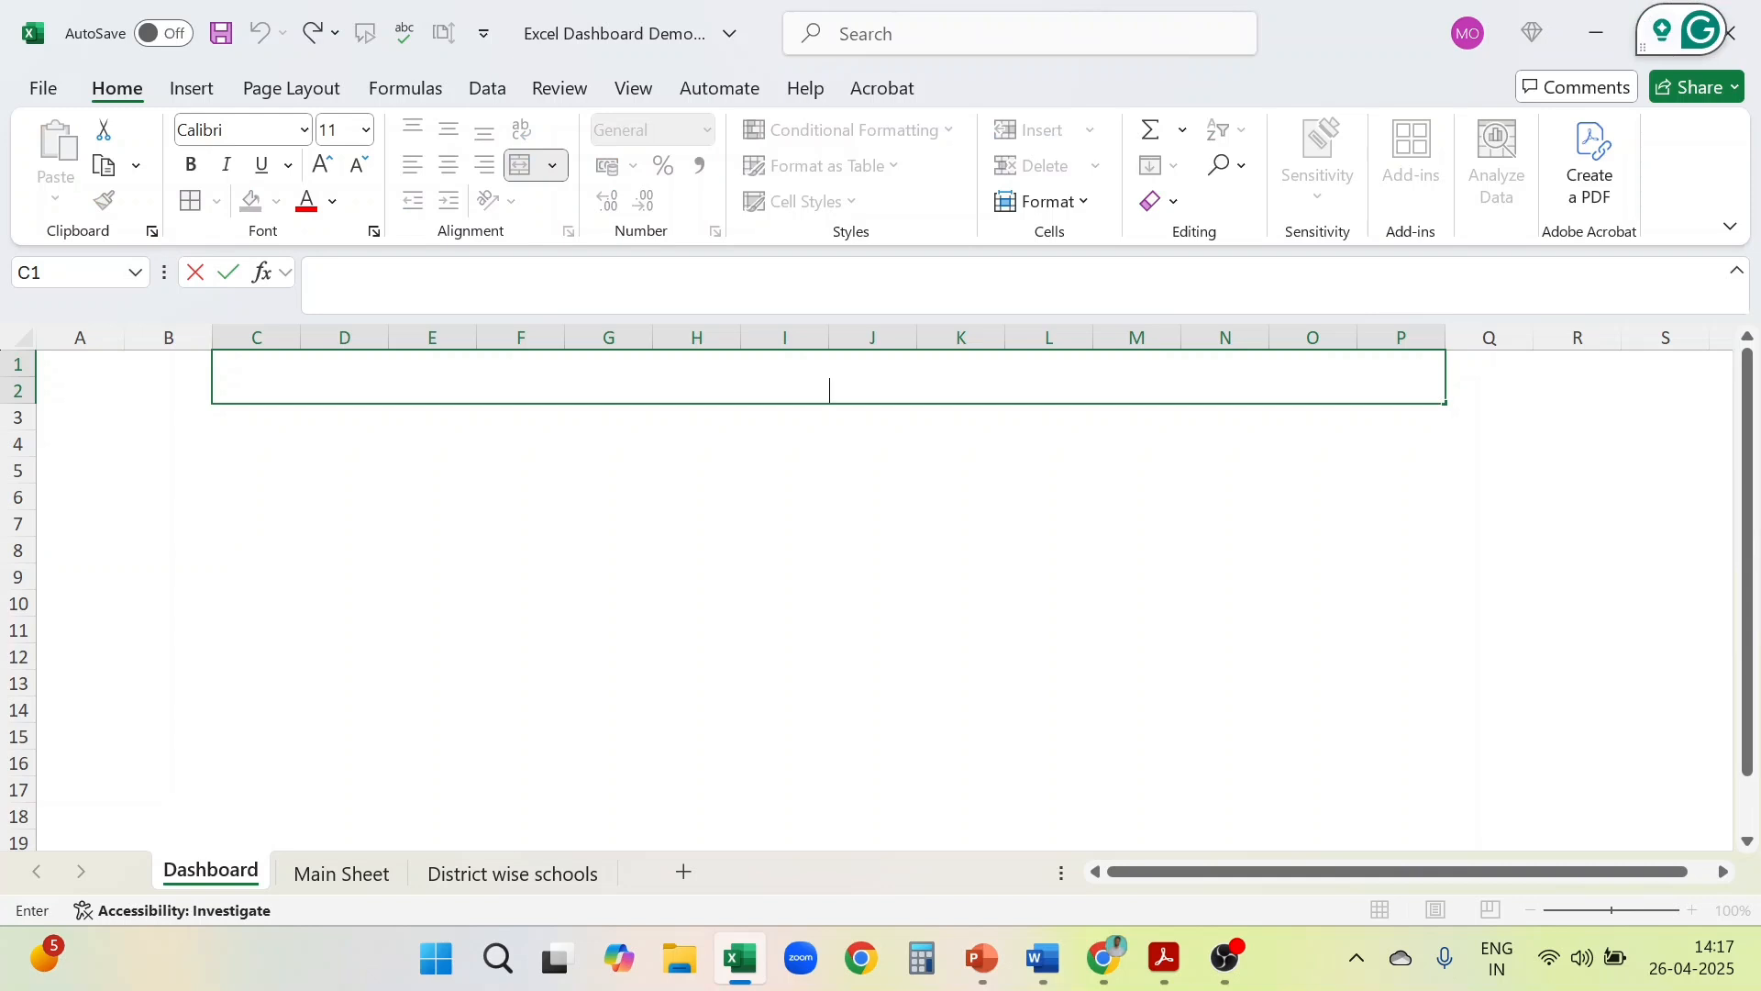
type("Students ")
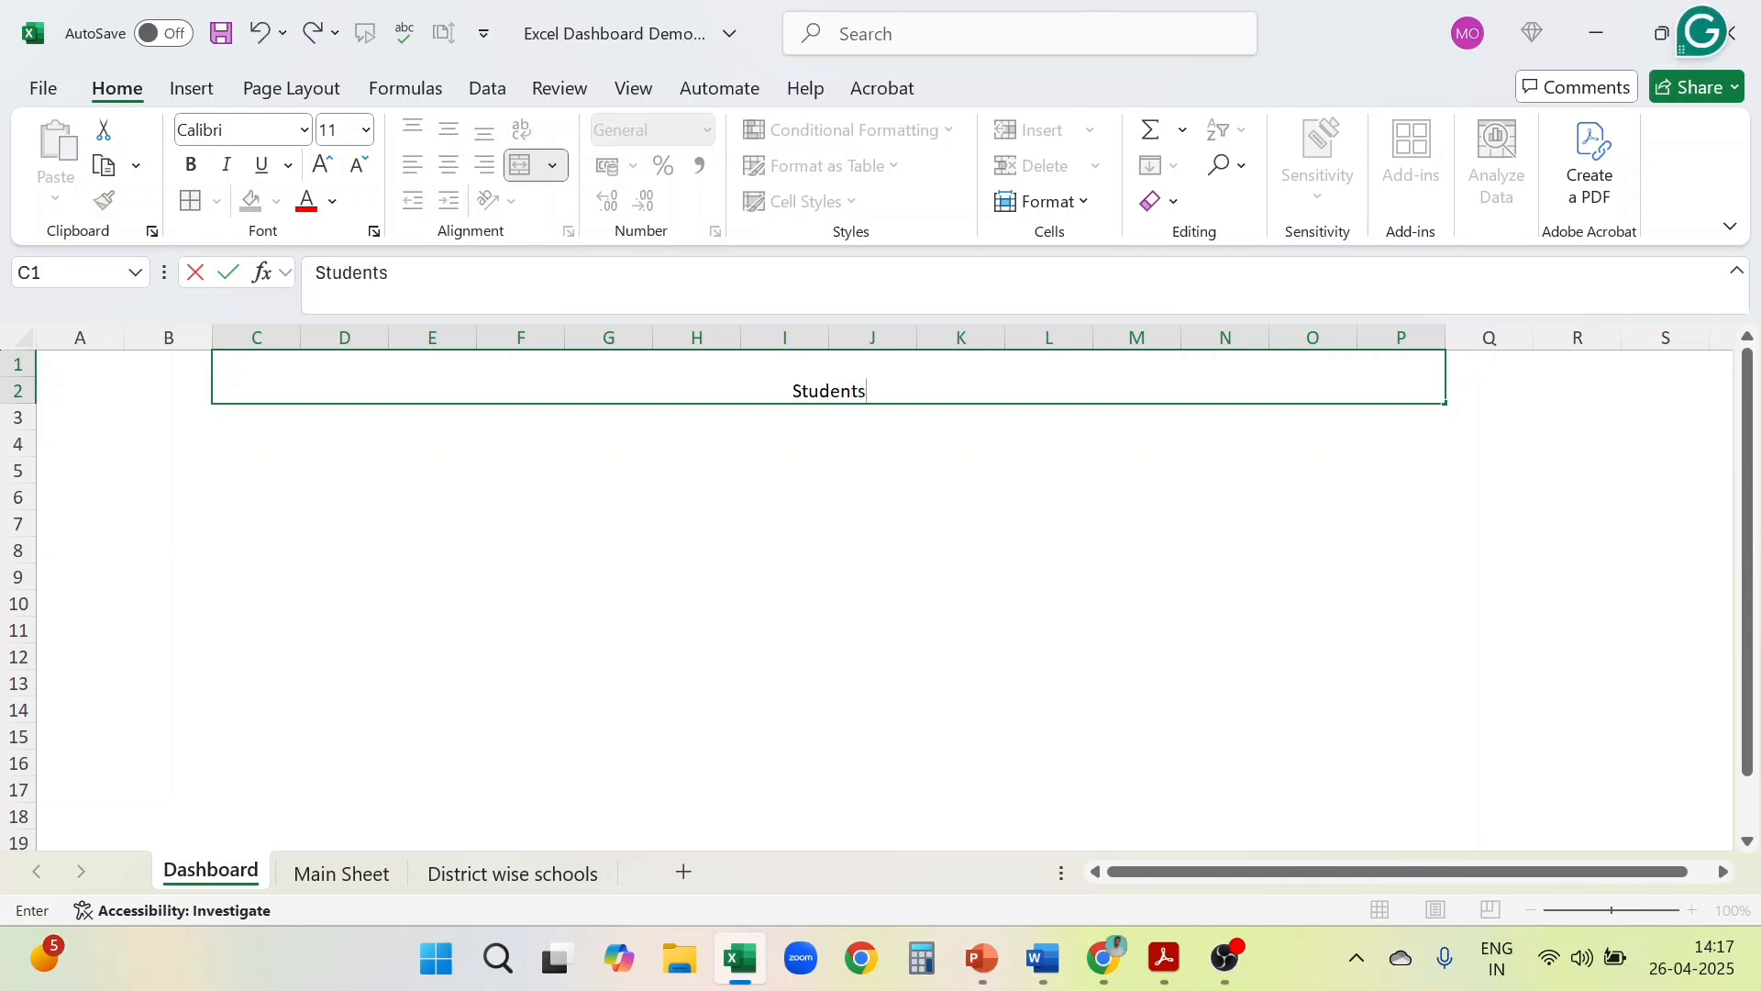
type("Learn")
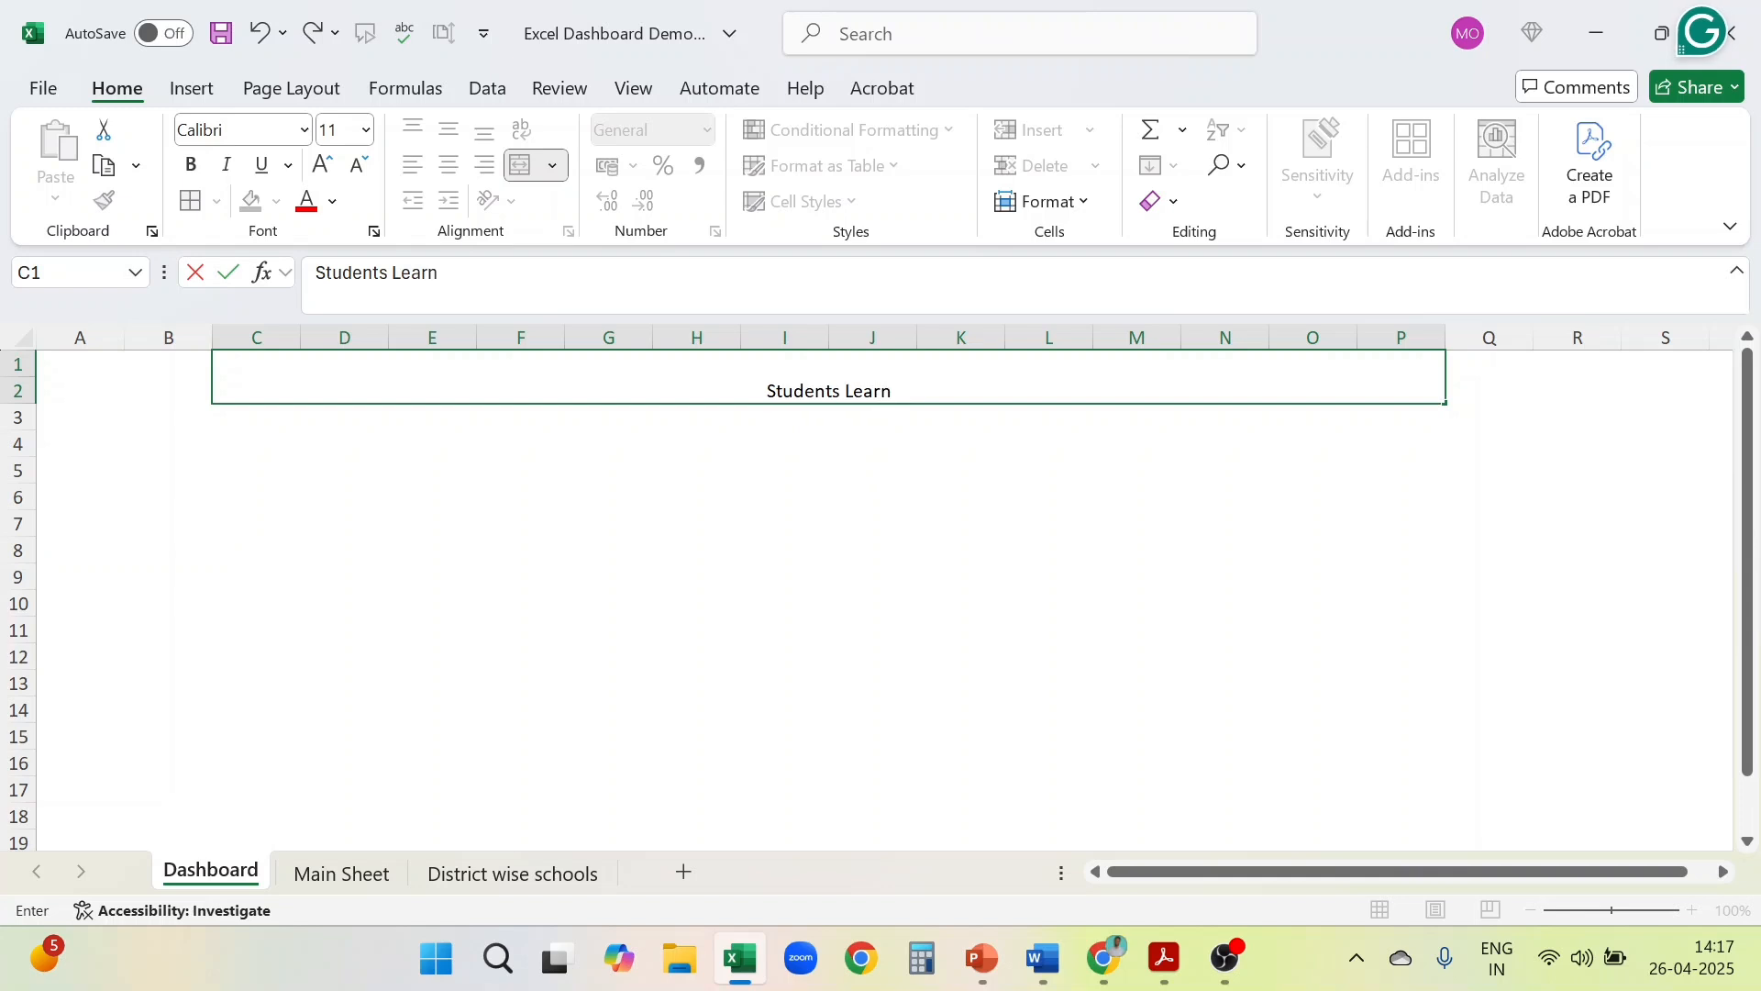
type("ing Dat")
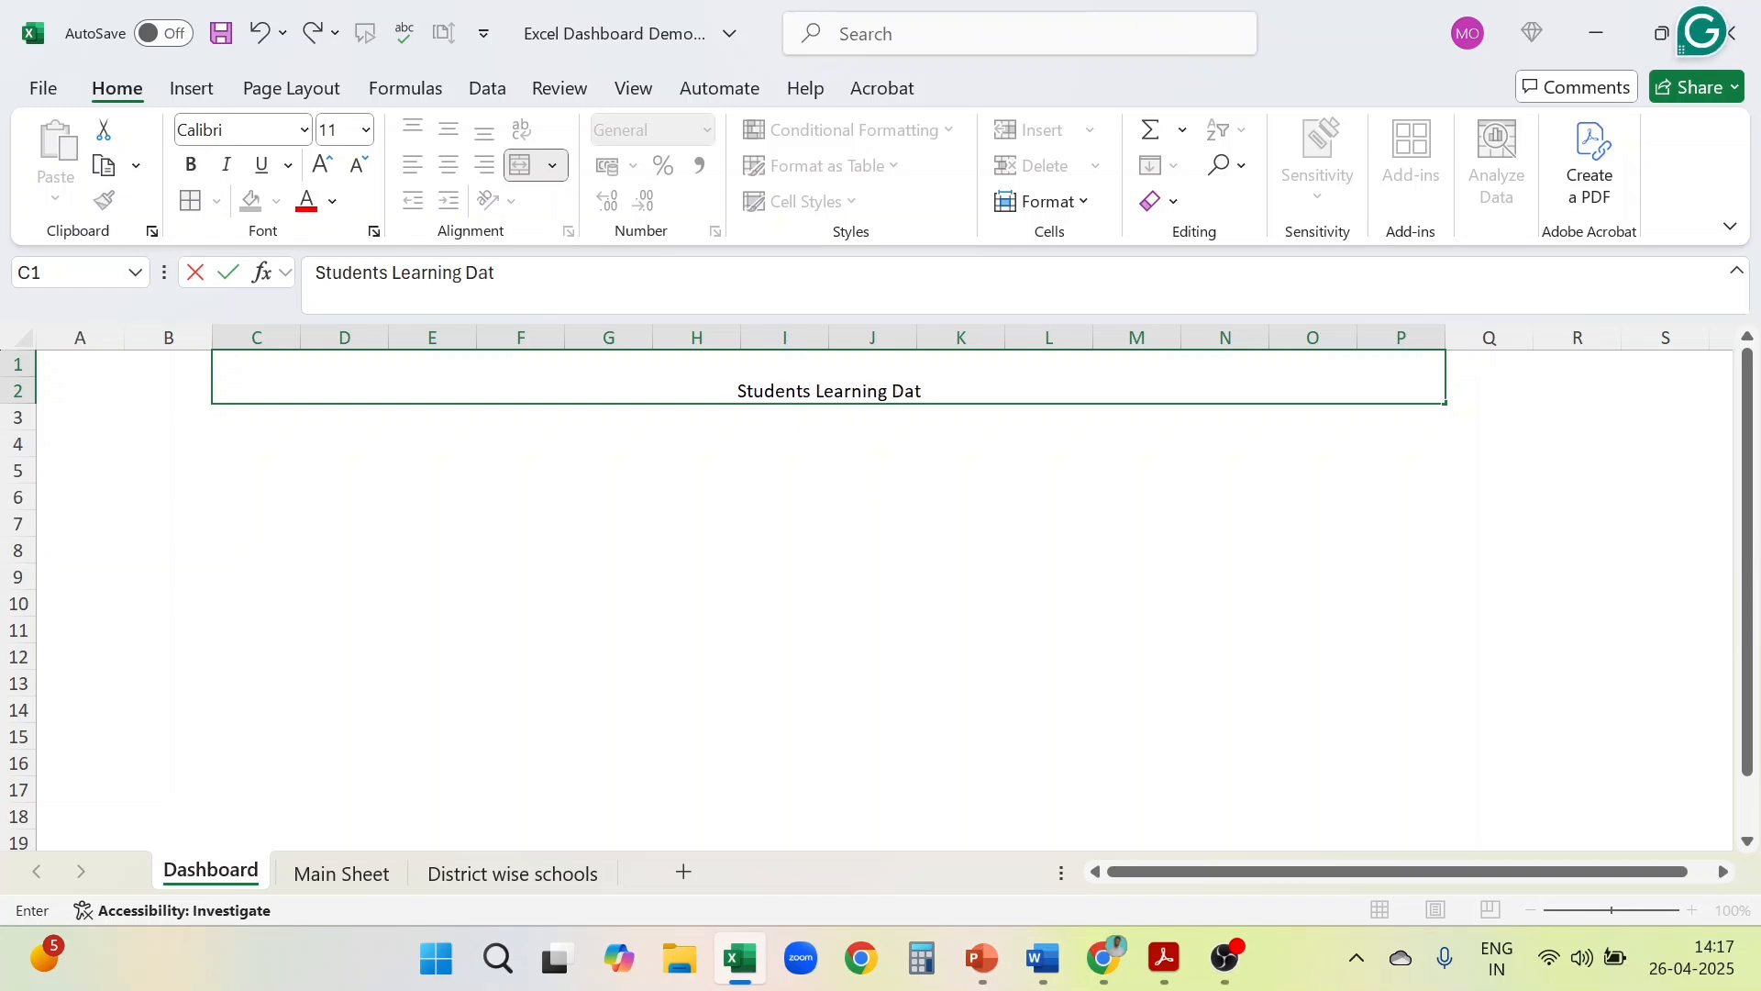
type("a (")
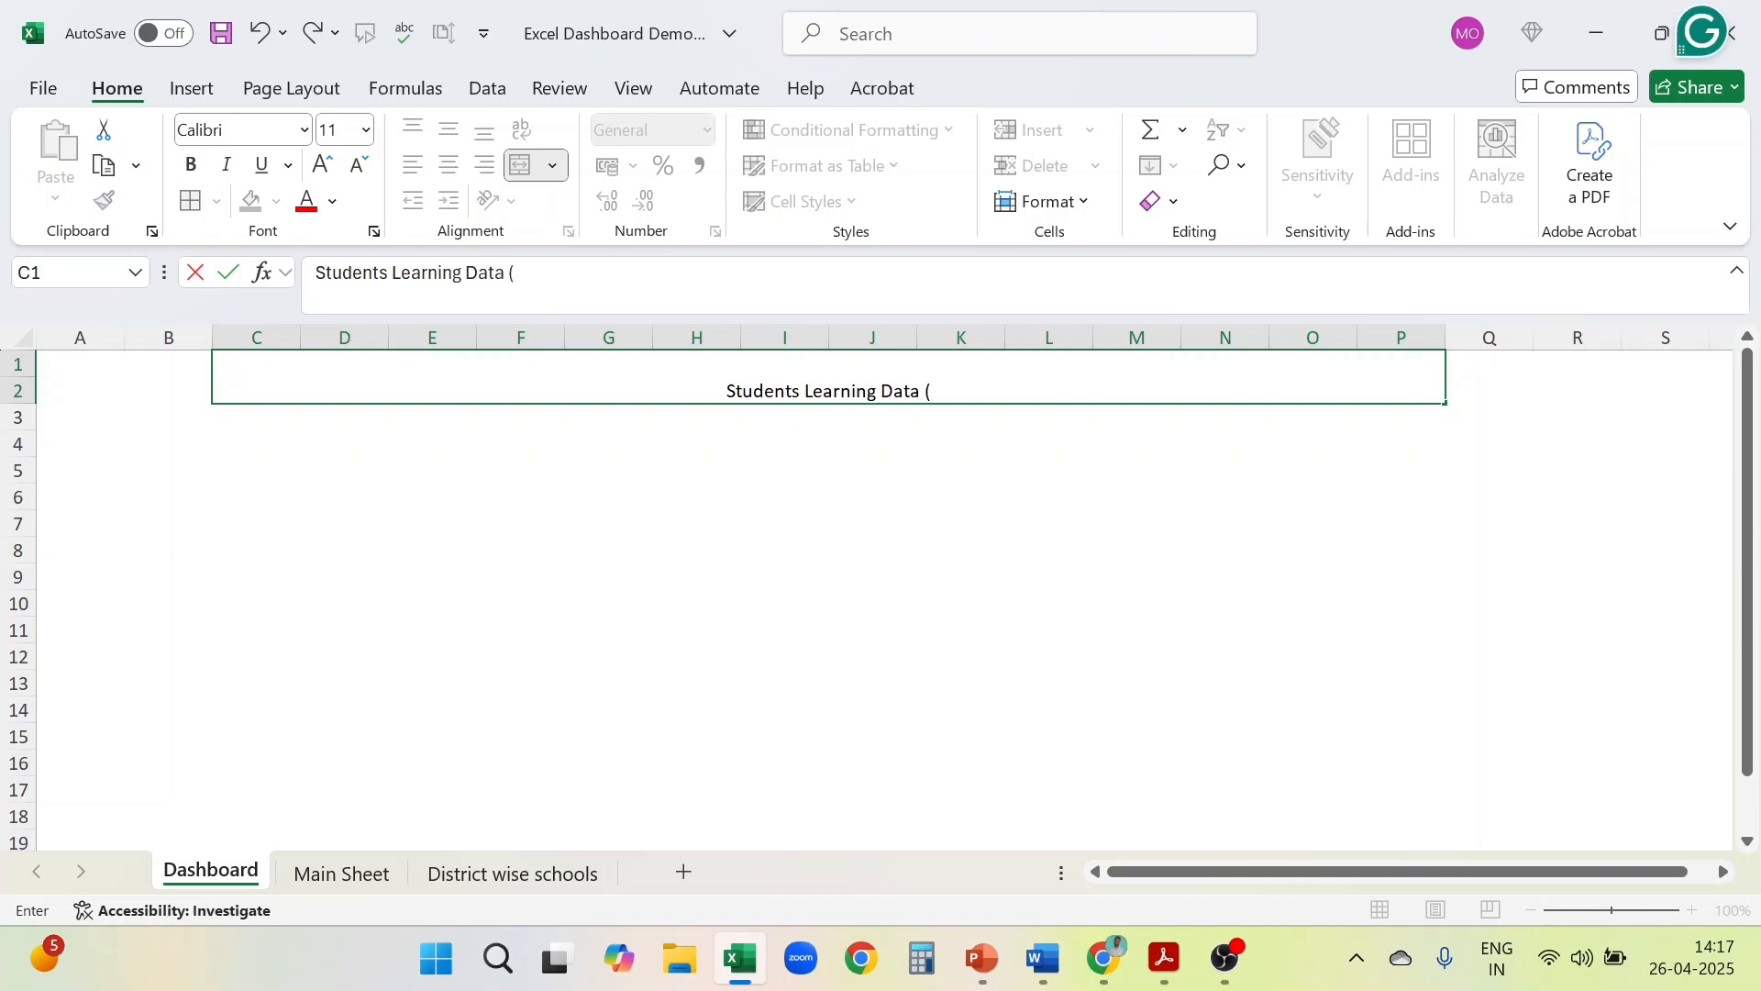
type("Rajasth")
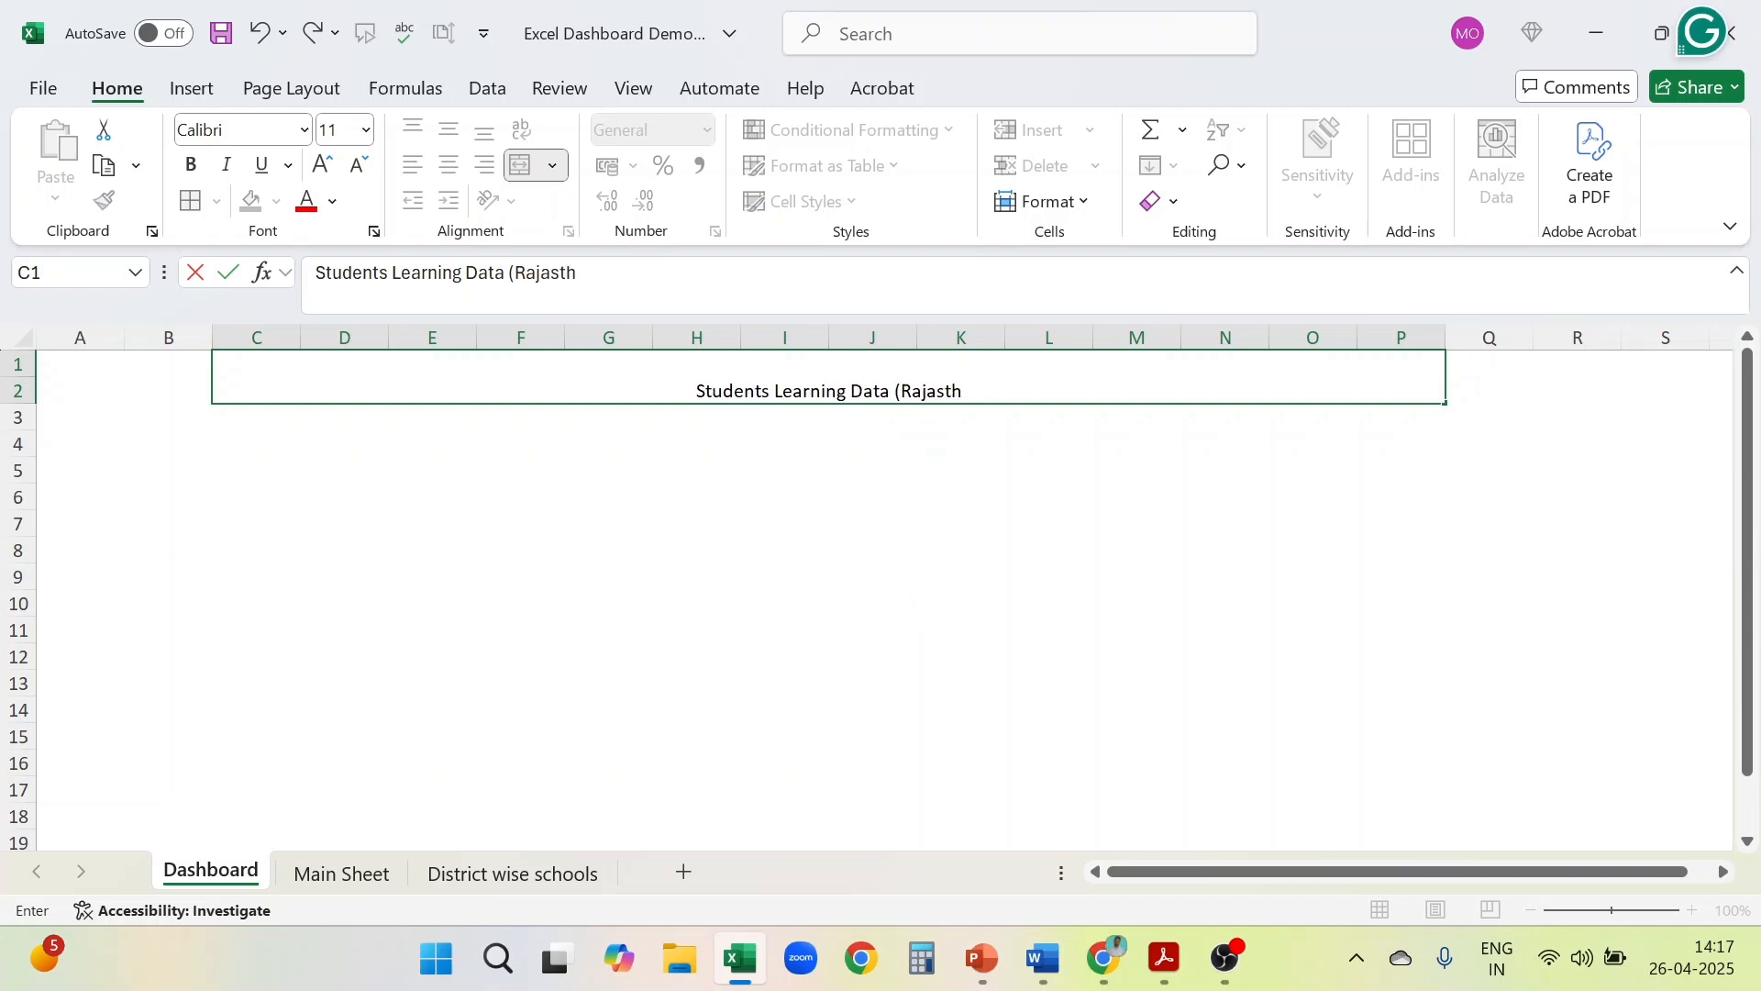
type("an)")
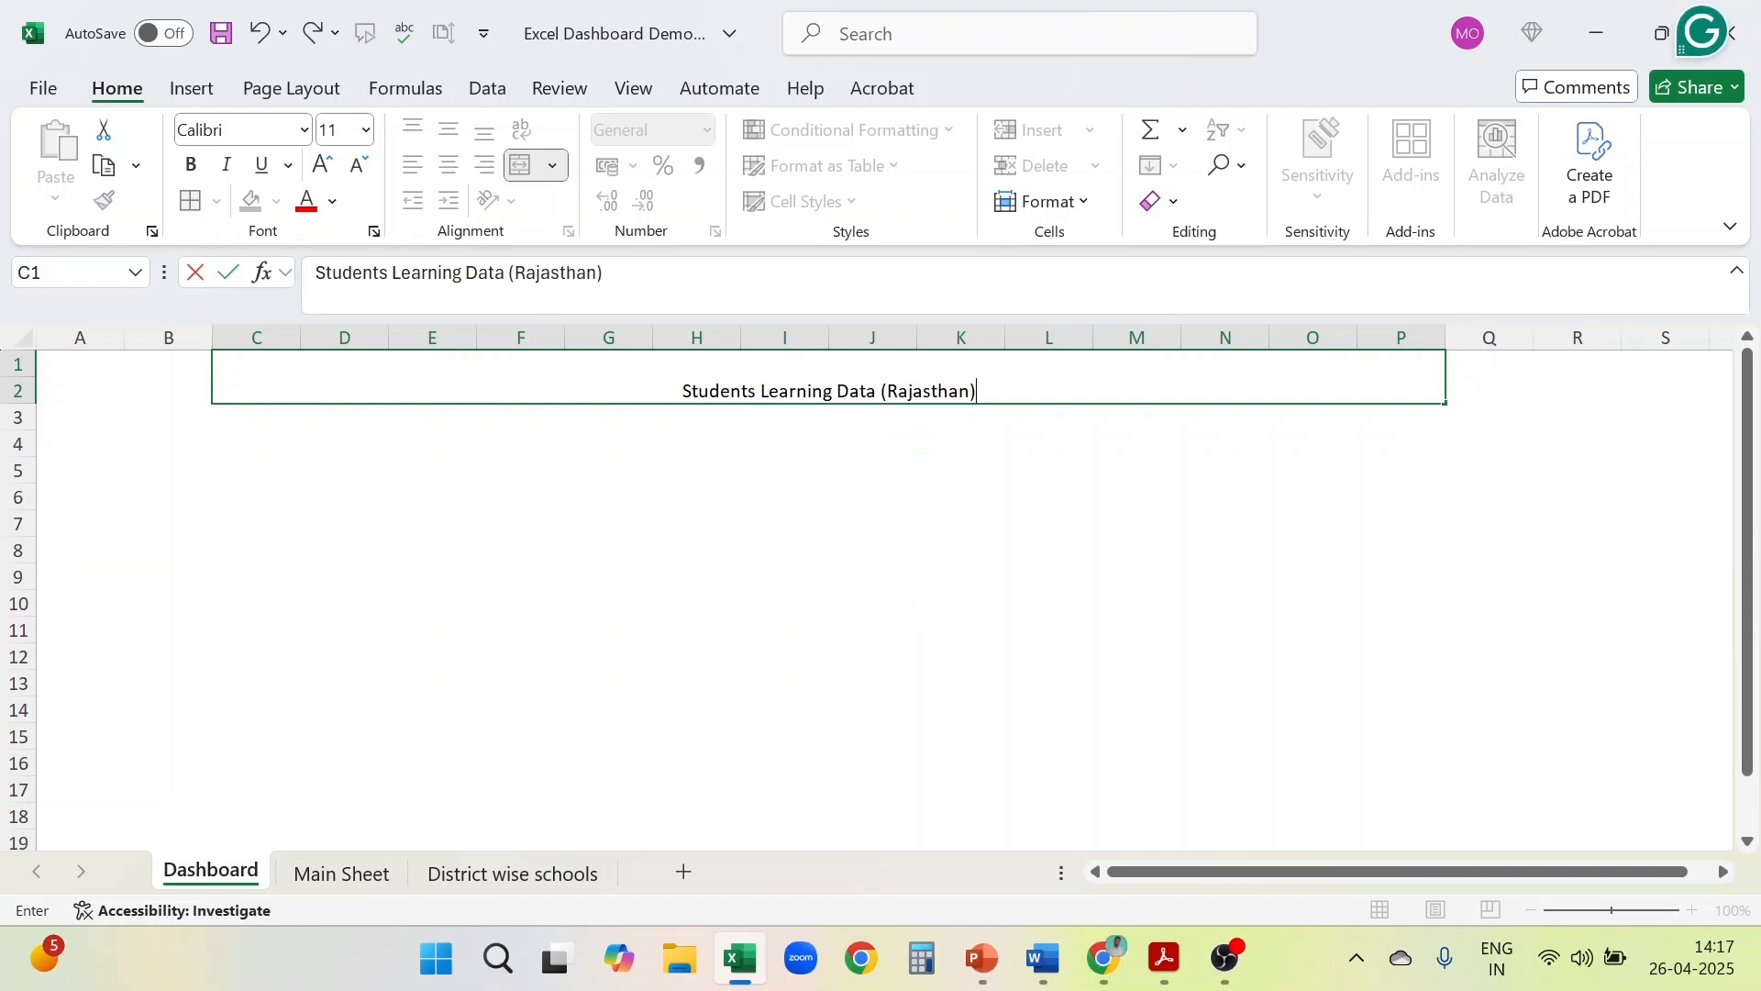
left_click(1134, 517)
Align the dashboard title vertically to the middle and set its font size to 16
left_click(1007, 378)
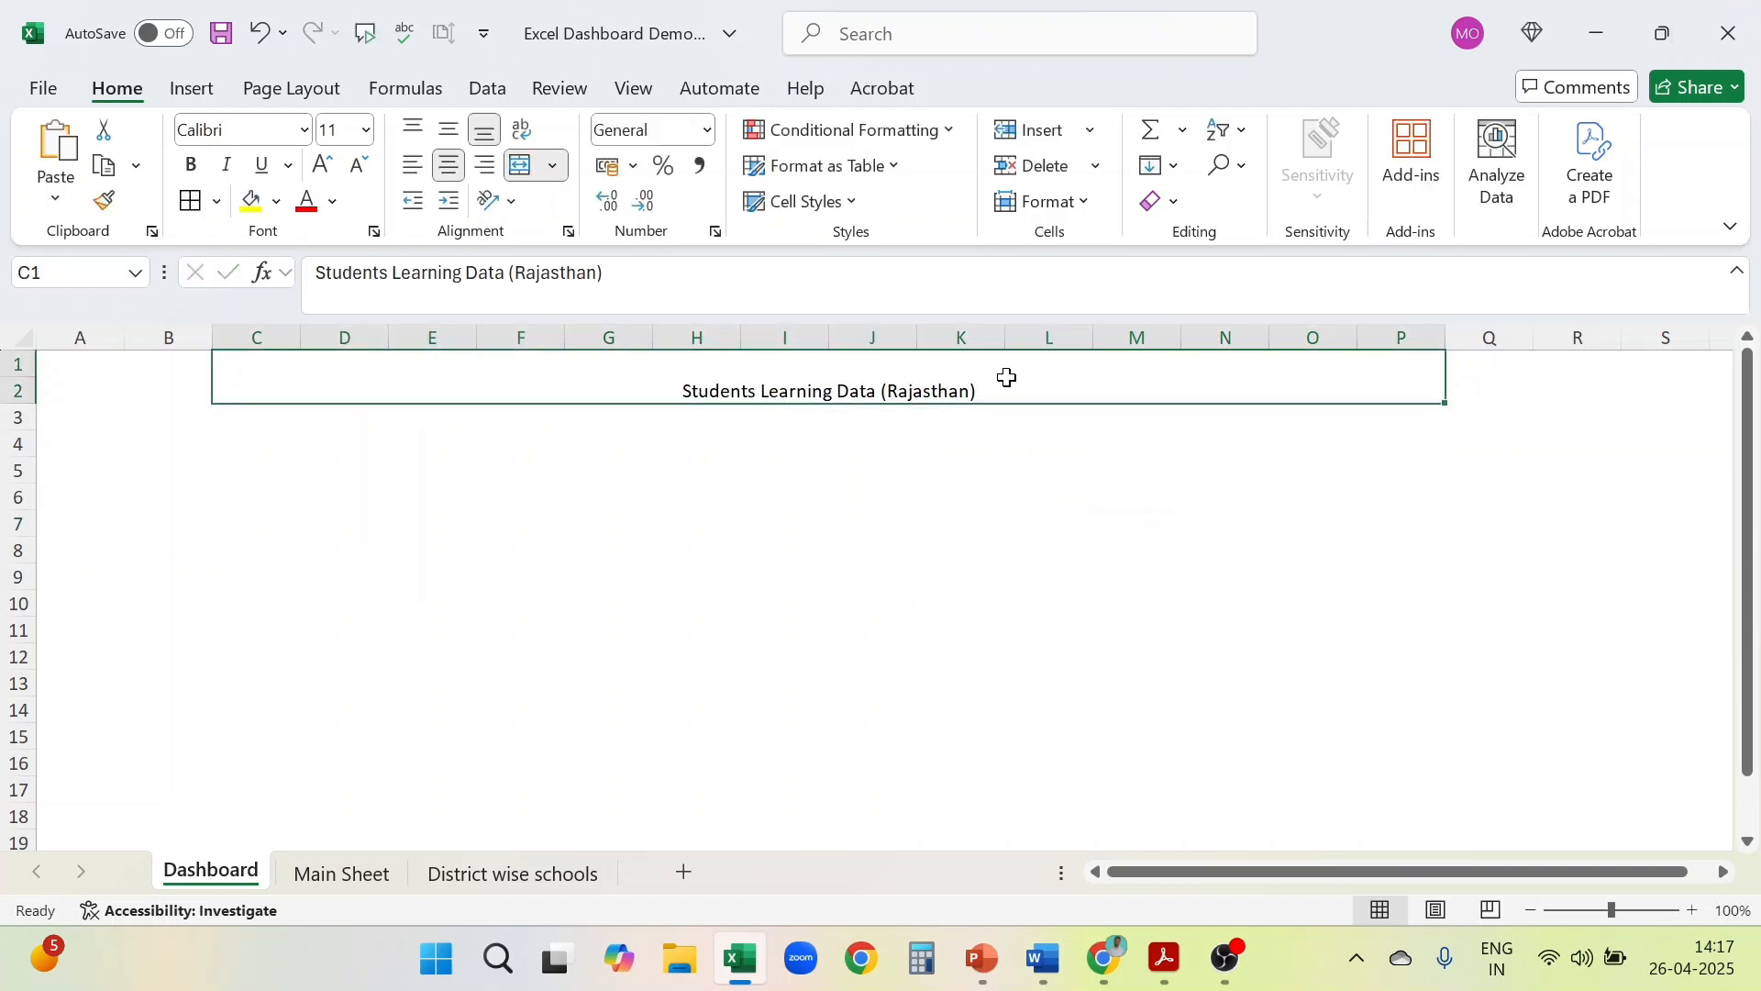
left_click(448, 130)
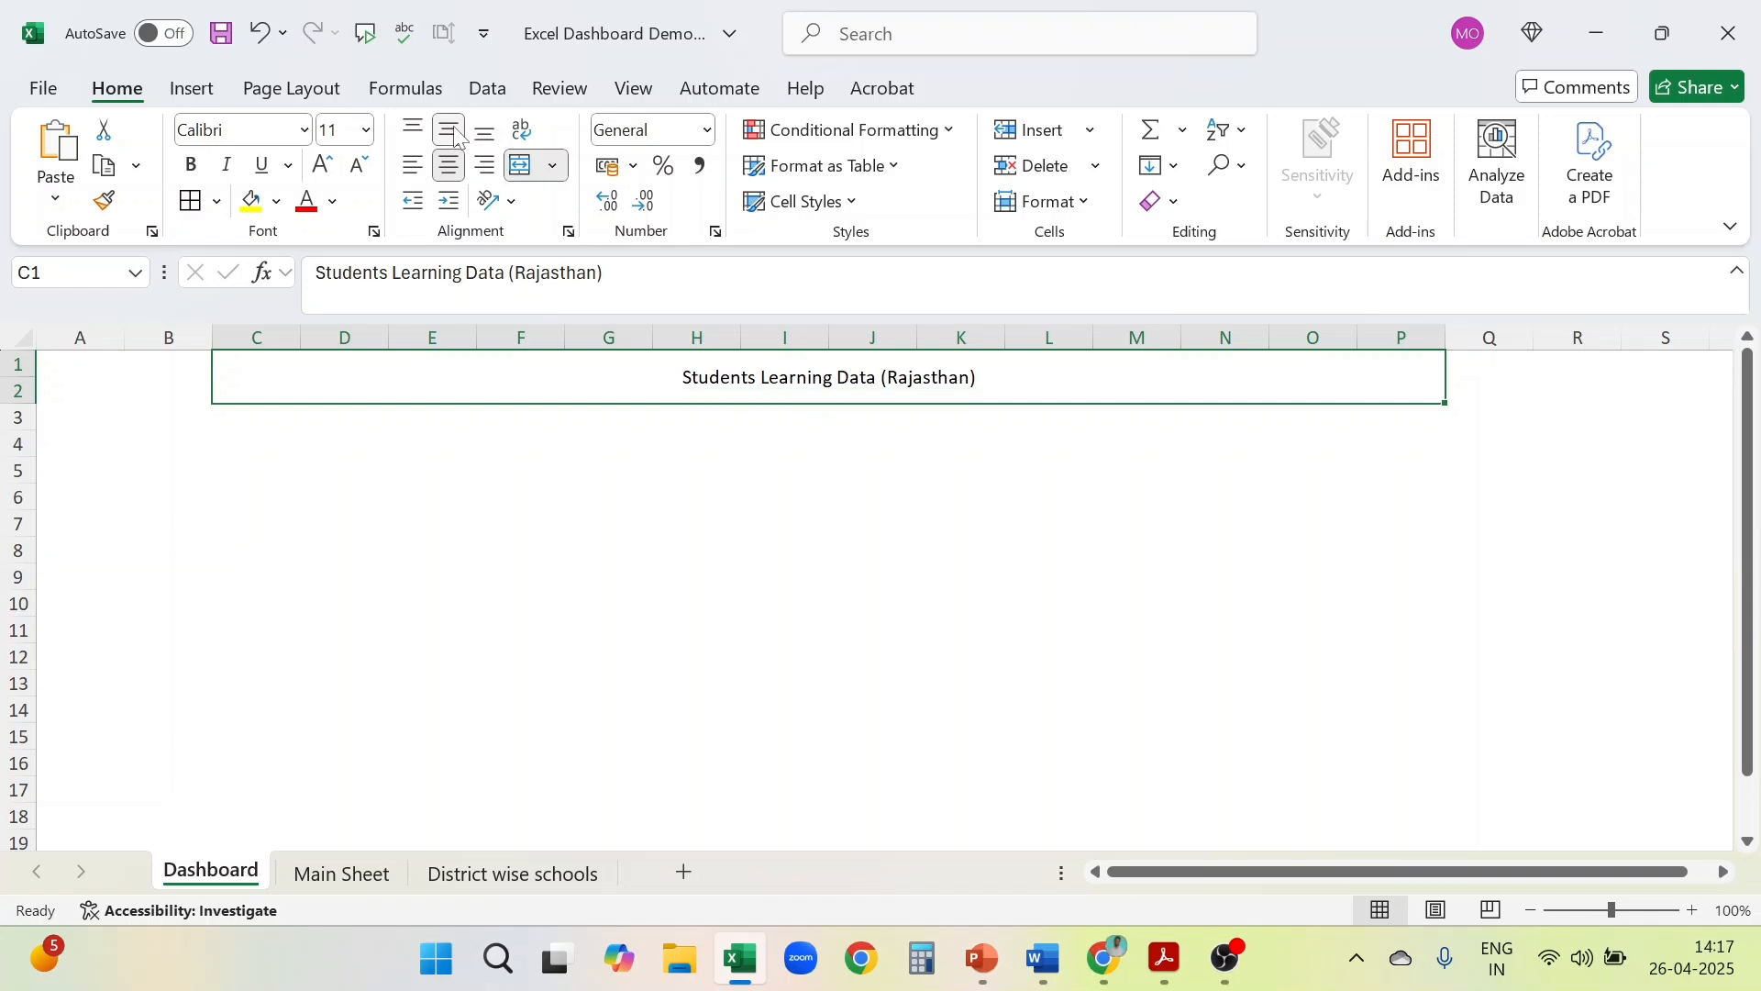
left_click(365, 131)
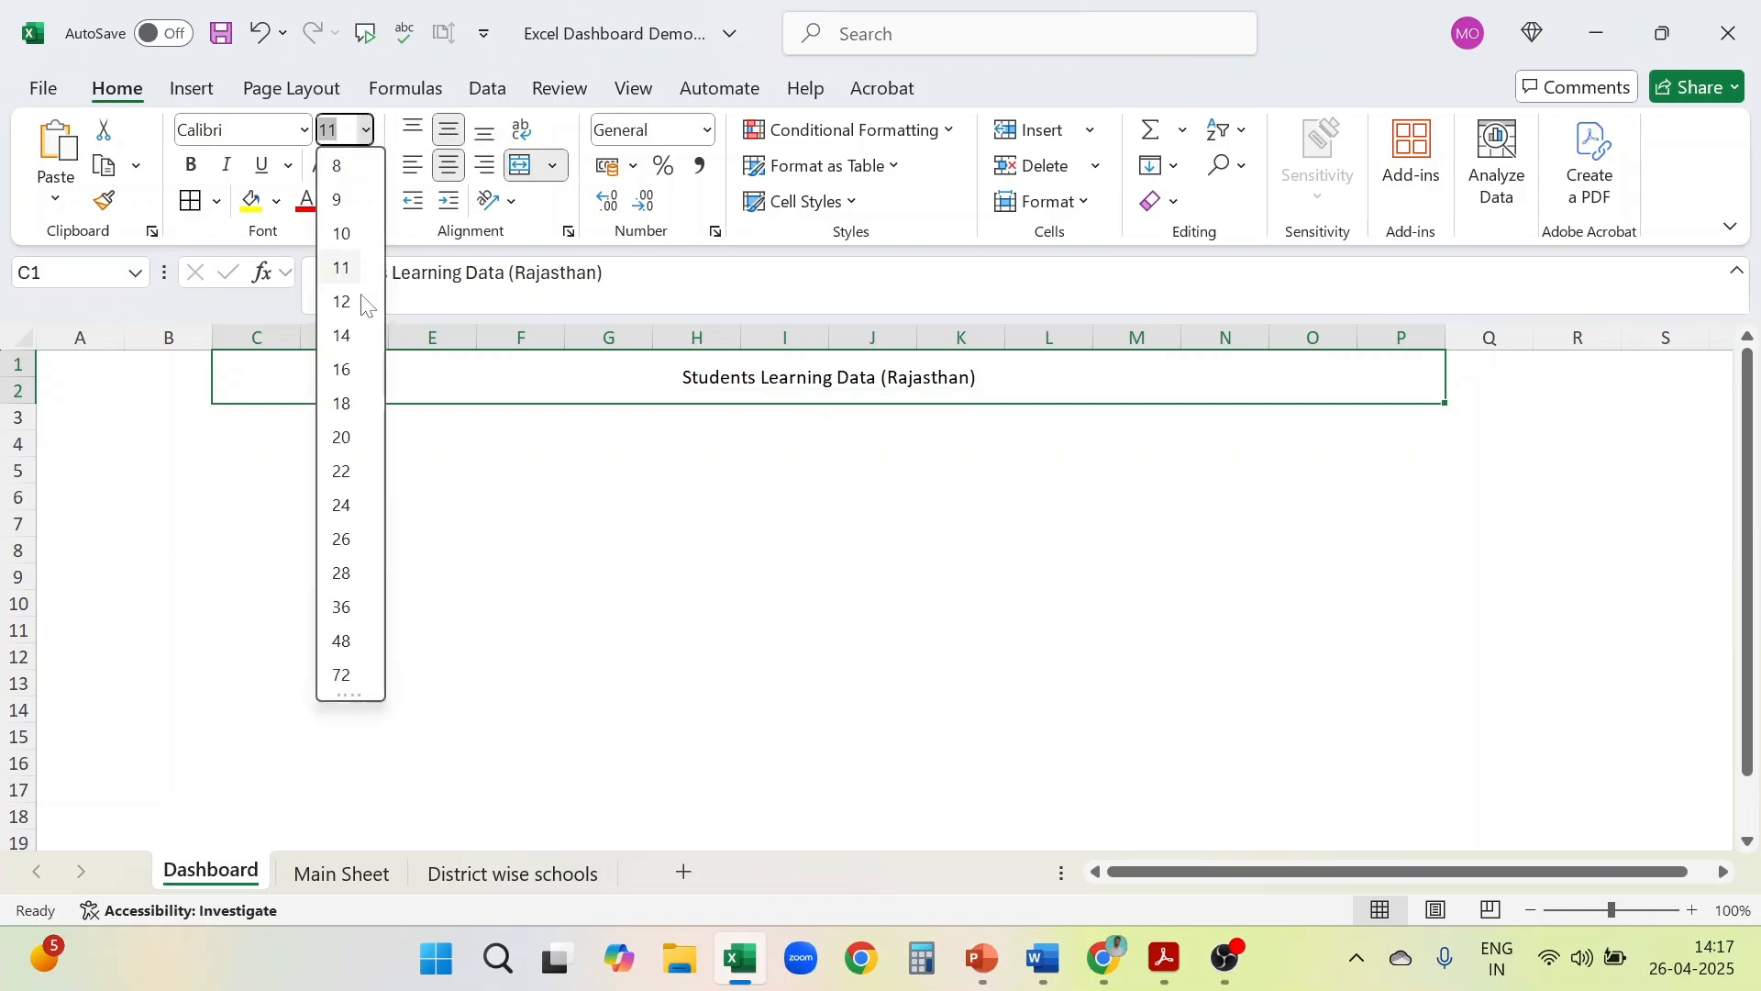
left_click(342, 369)
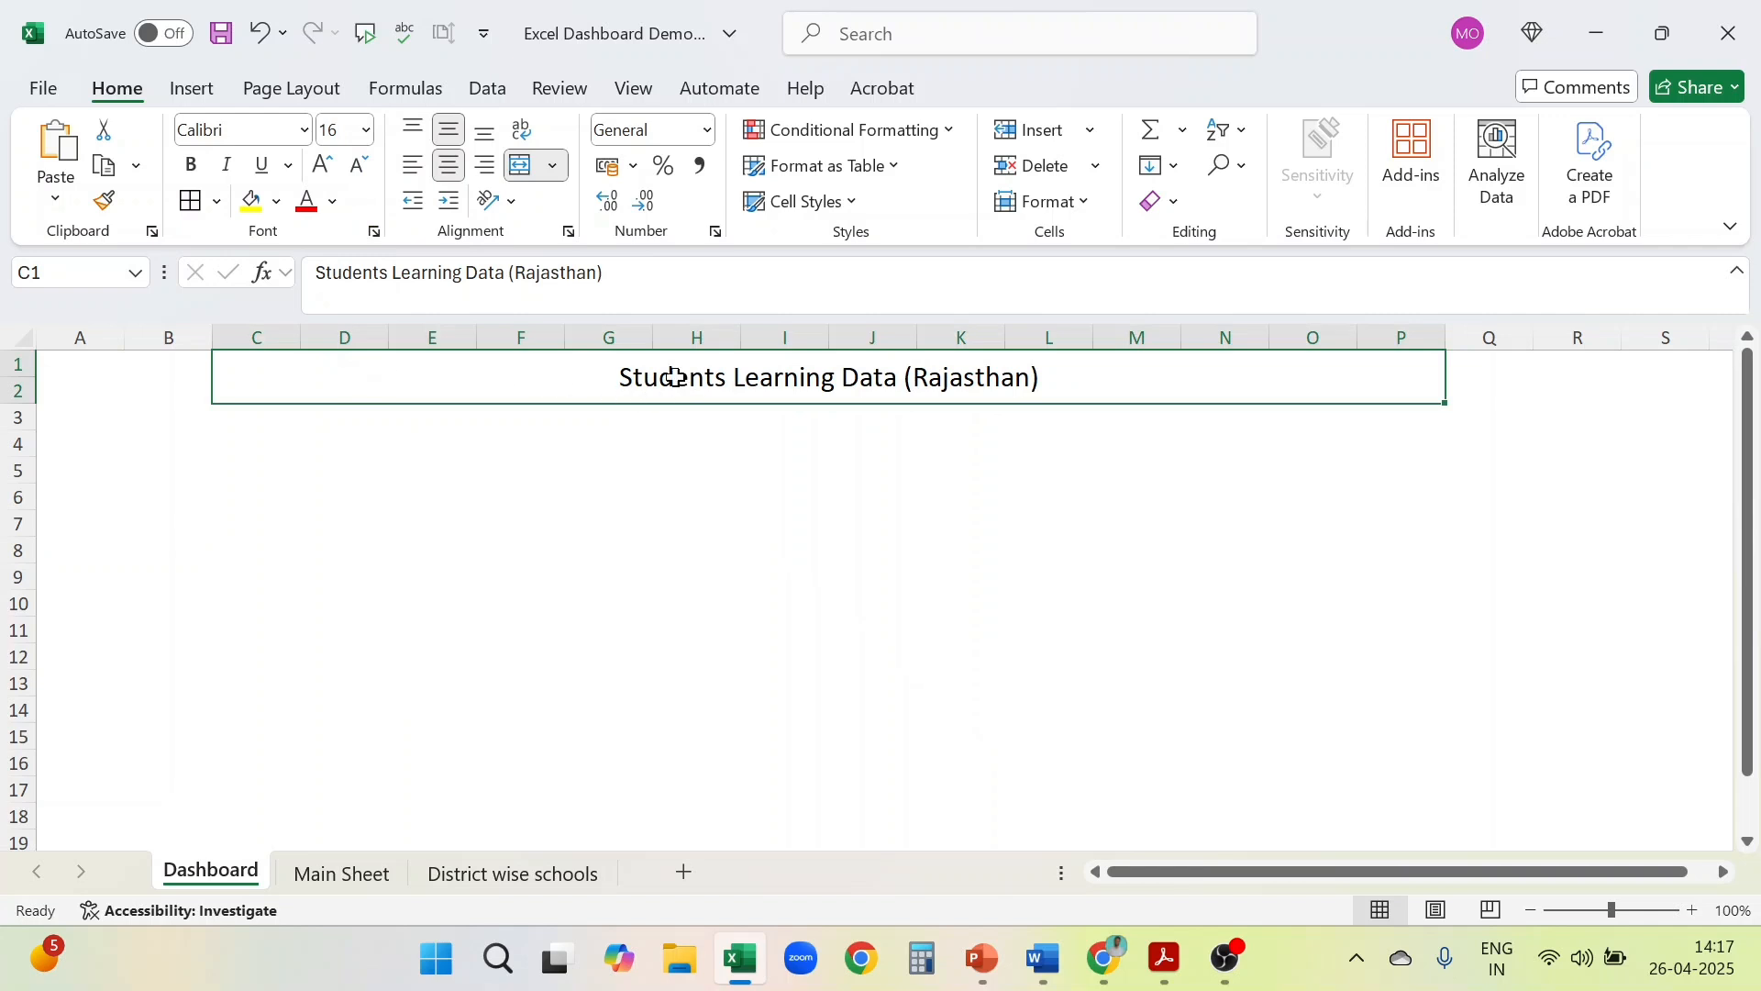
Make the dashboard title bold with white text on a dark blue fill
left_click(192, 167)
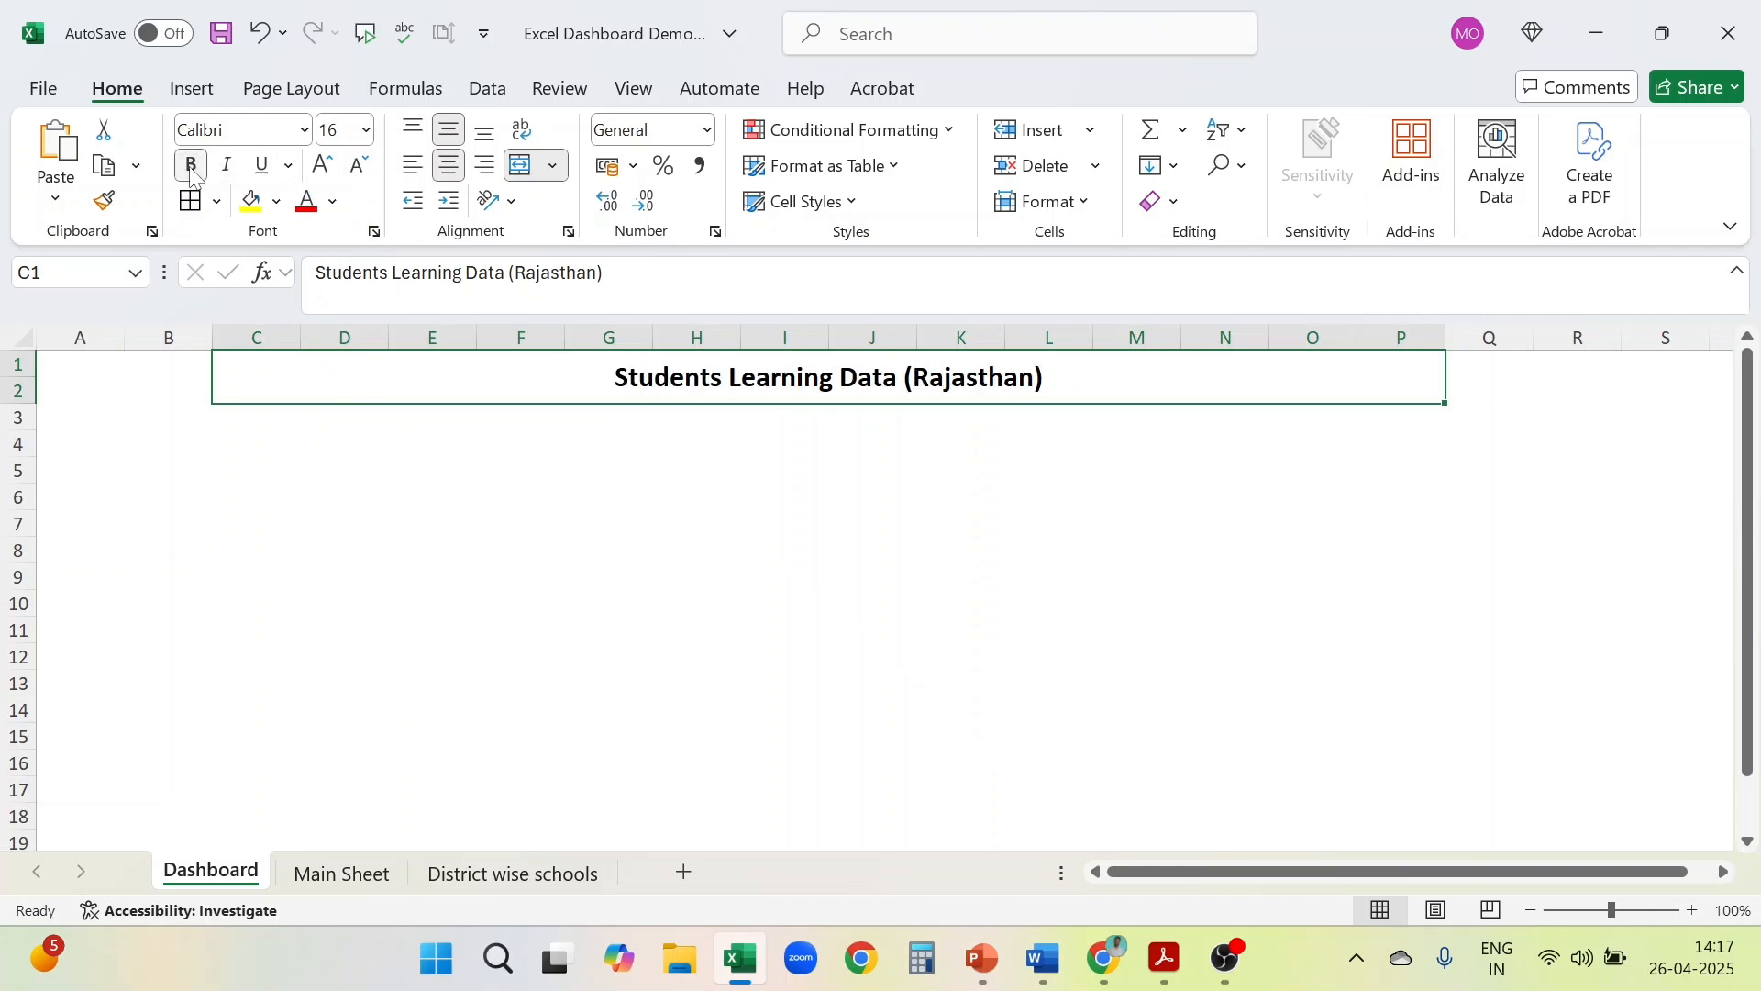
left_click(276, 202)
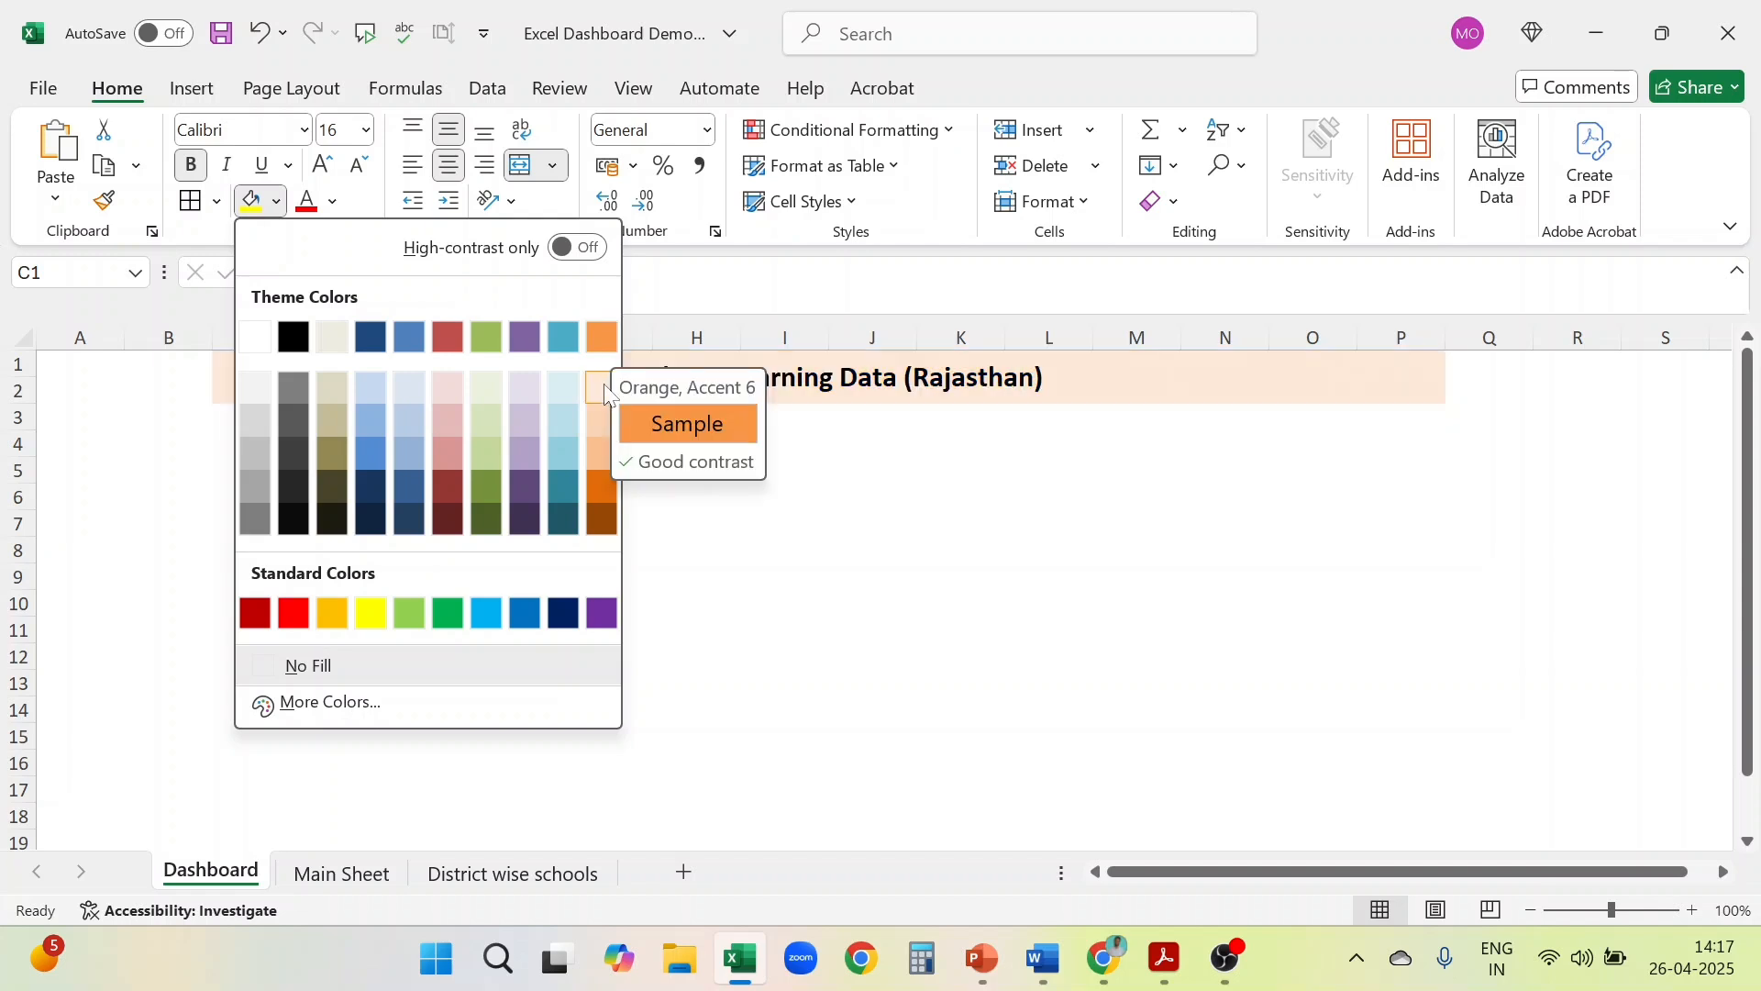
left_click(371, 487)
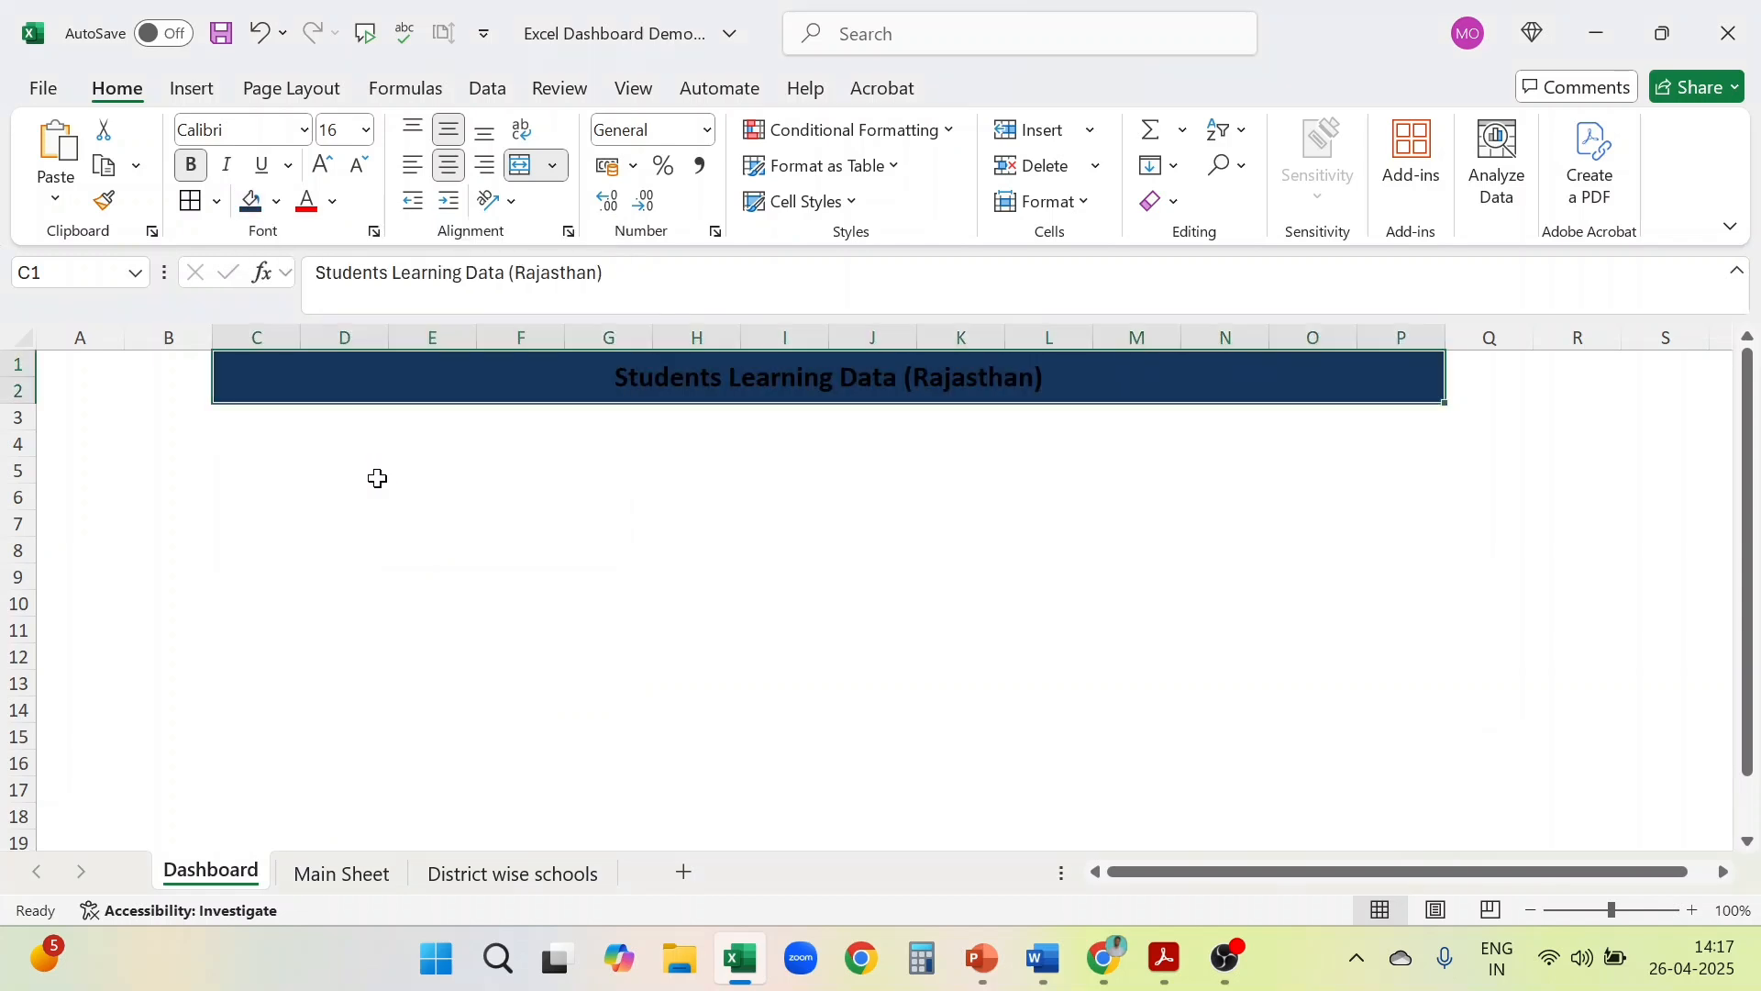
left_click(332, 201)
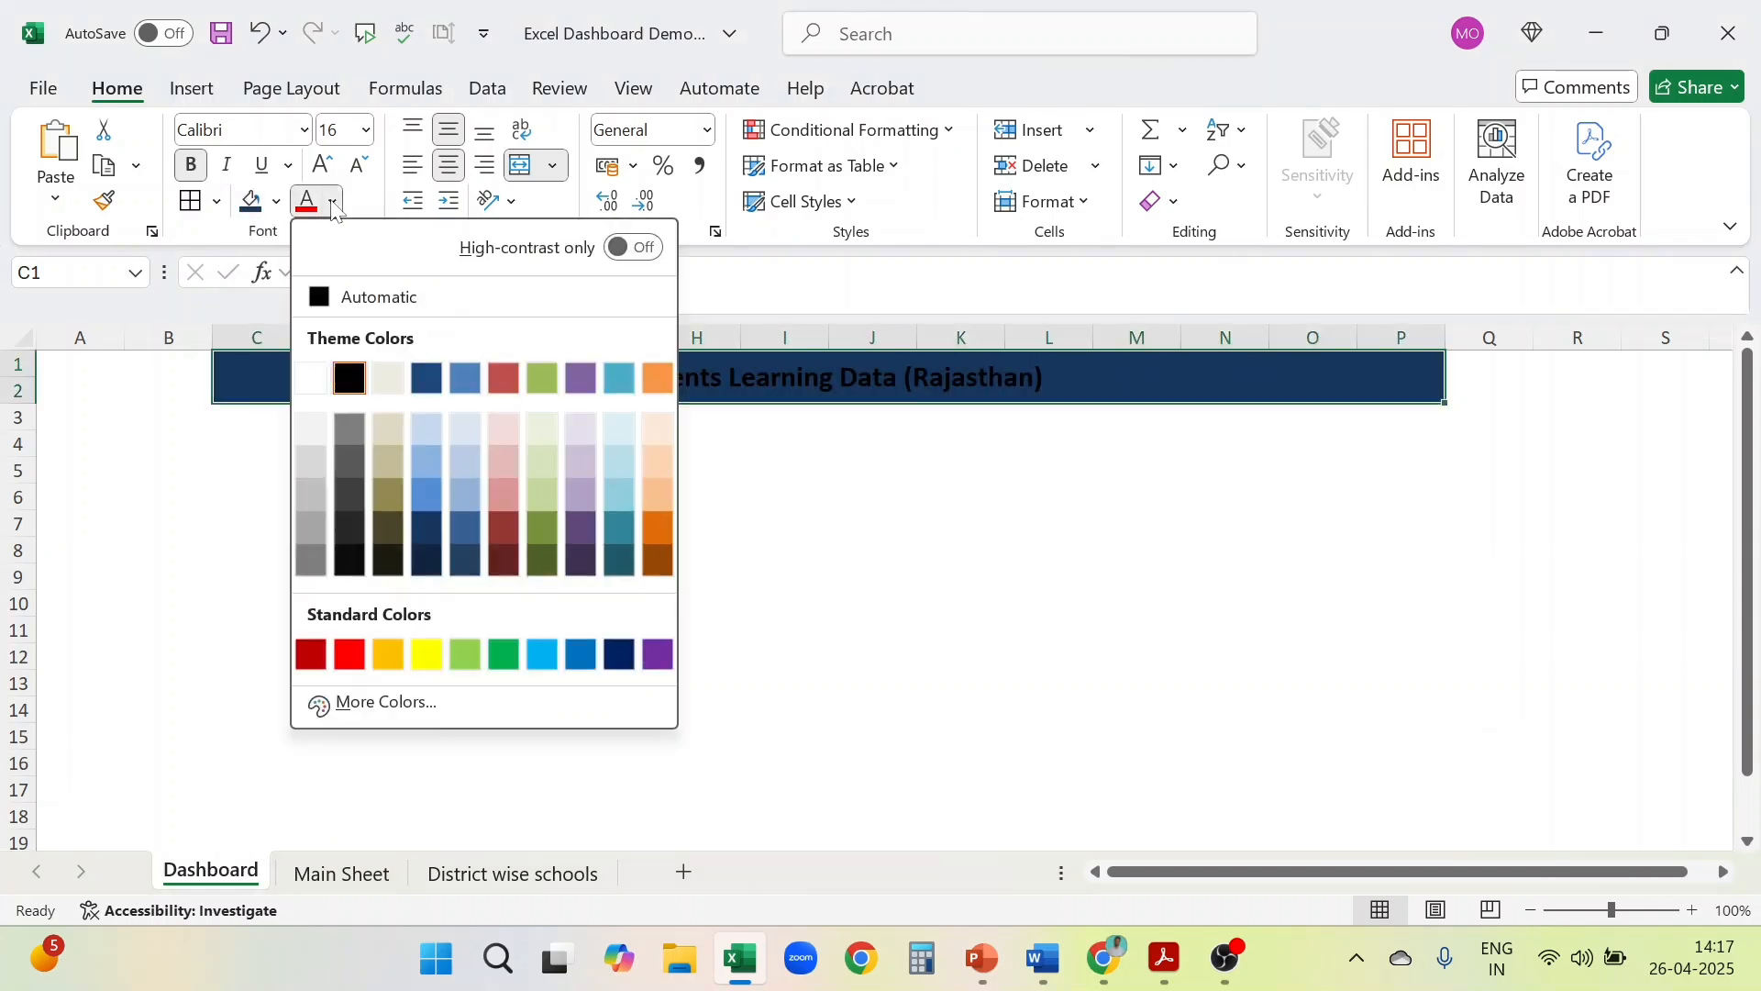
left_click(312, 380)
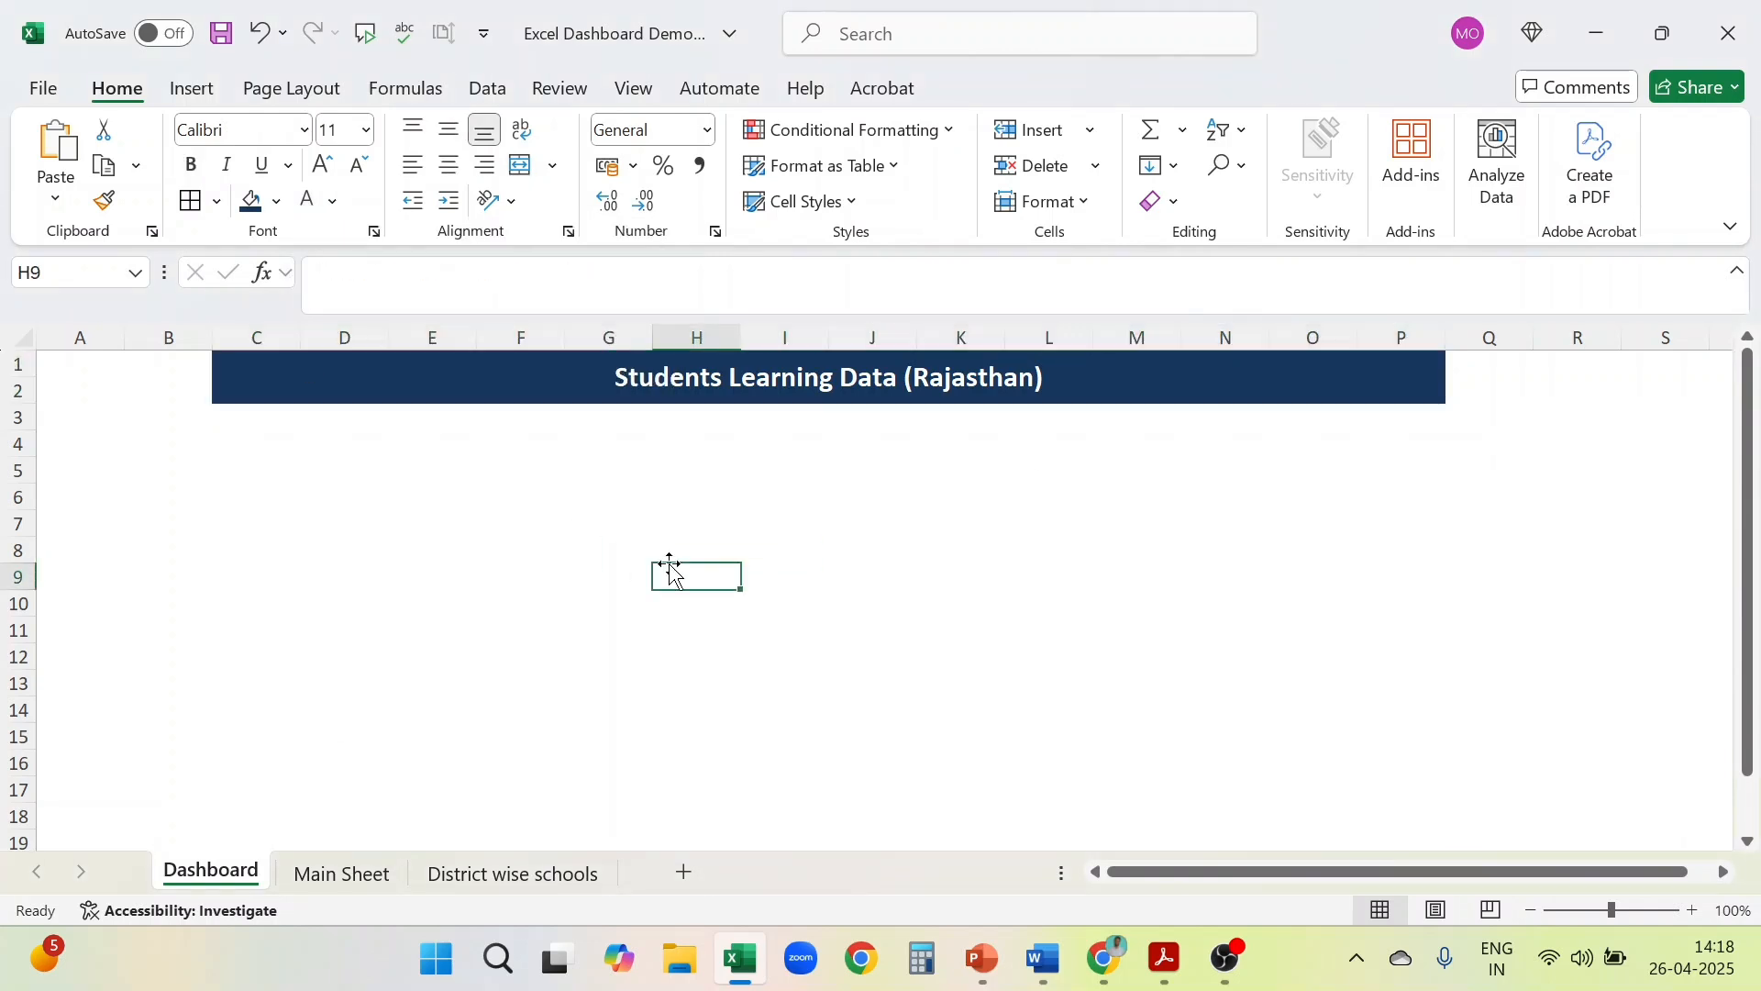
Extend the merged and centered title banner across A1:U2 on the Dashboard sheet
key("Up")
key("Up")
key("Up")
key("Up")
key("Up")
key("Up")
key("Up")
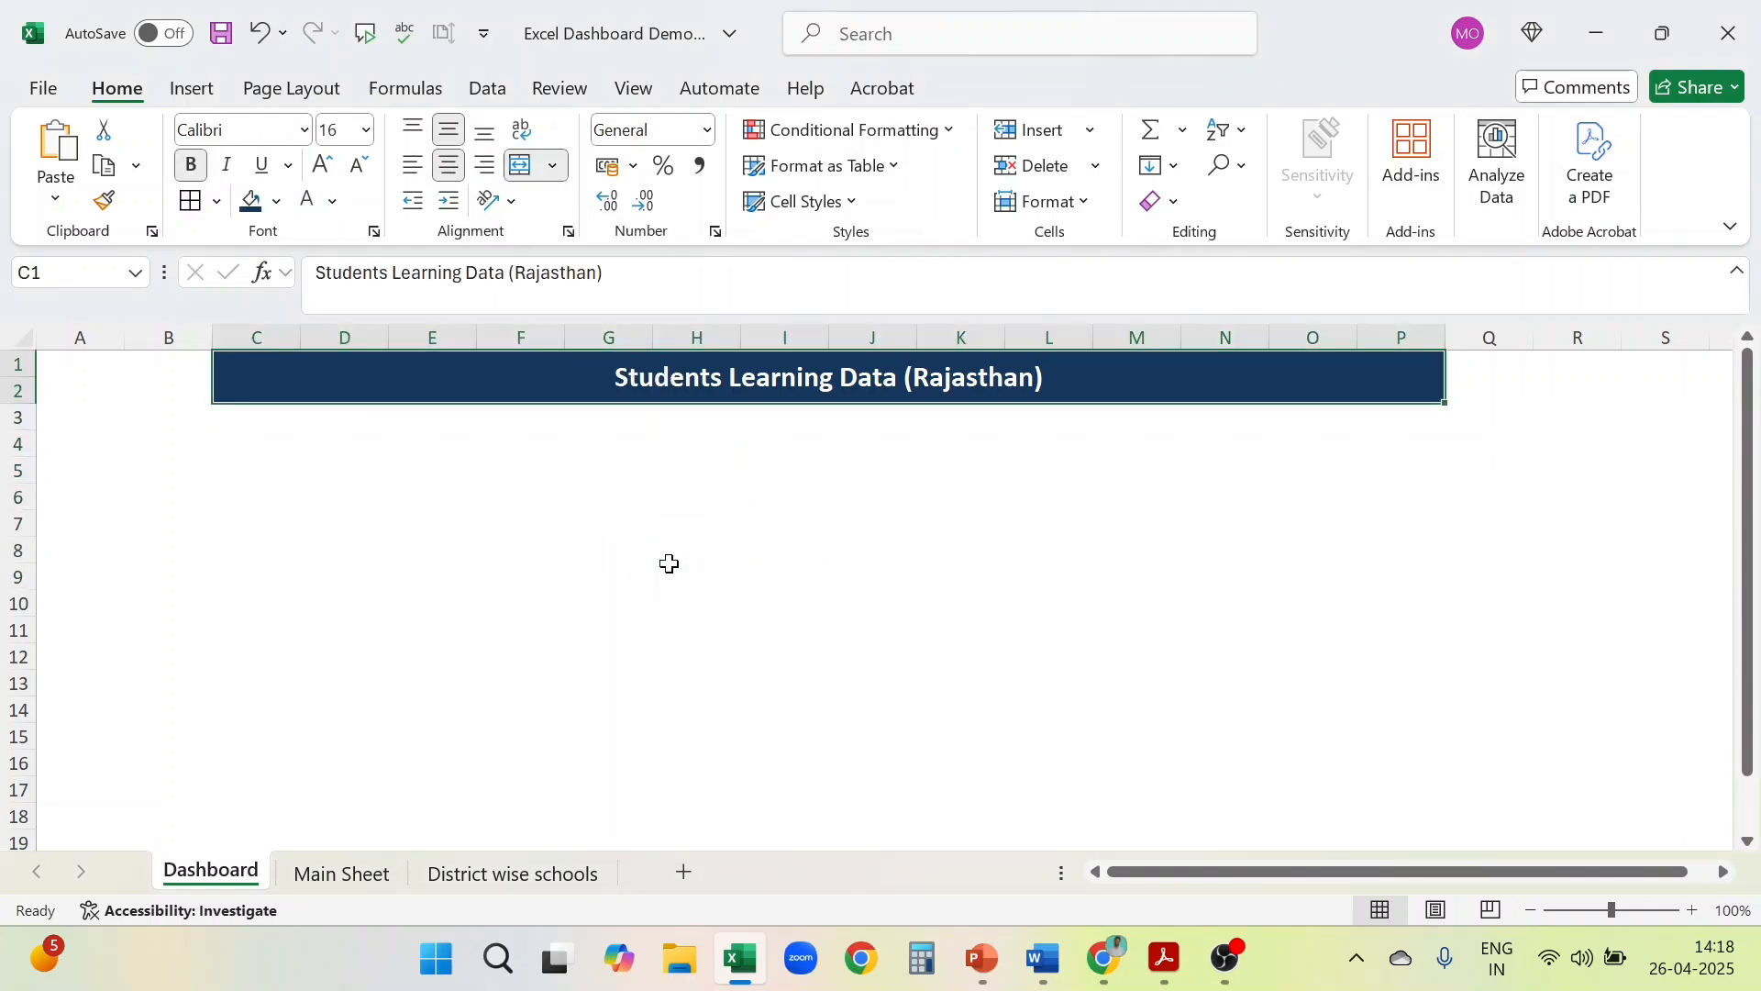
key("Left")
key("Left")
key("Up")
key("shift+Down")
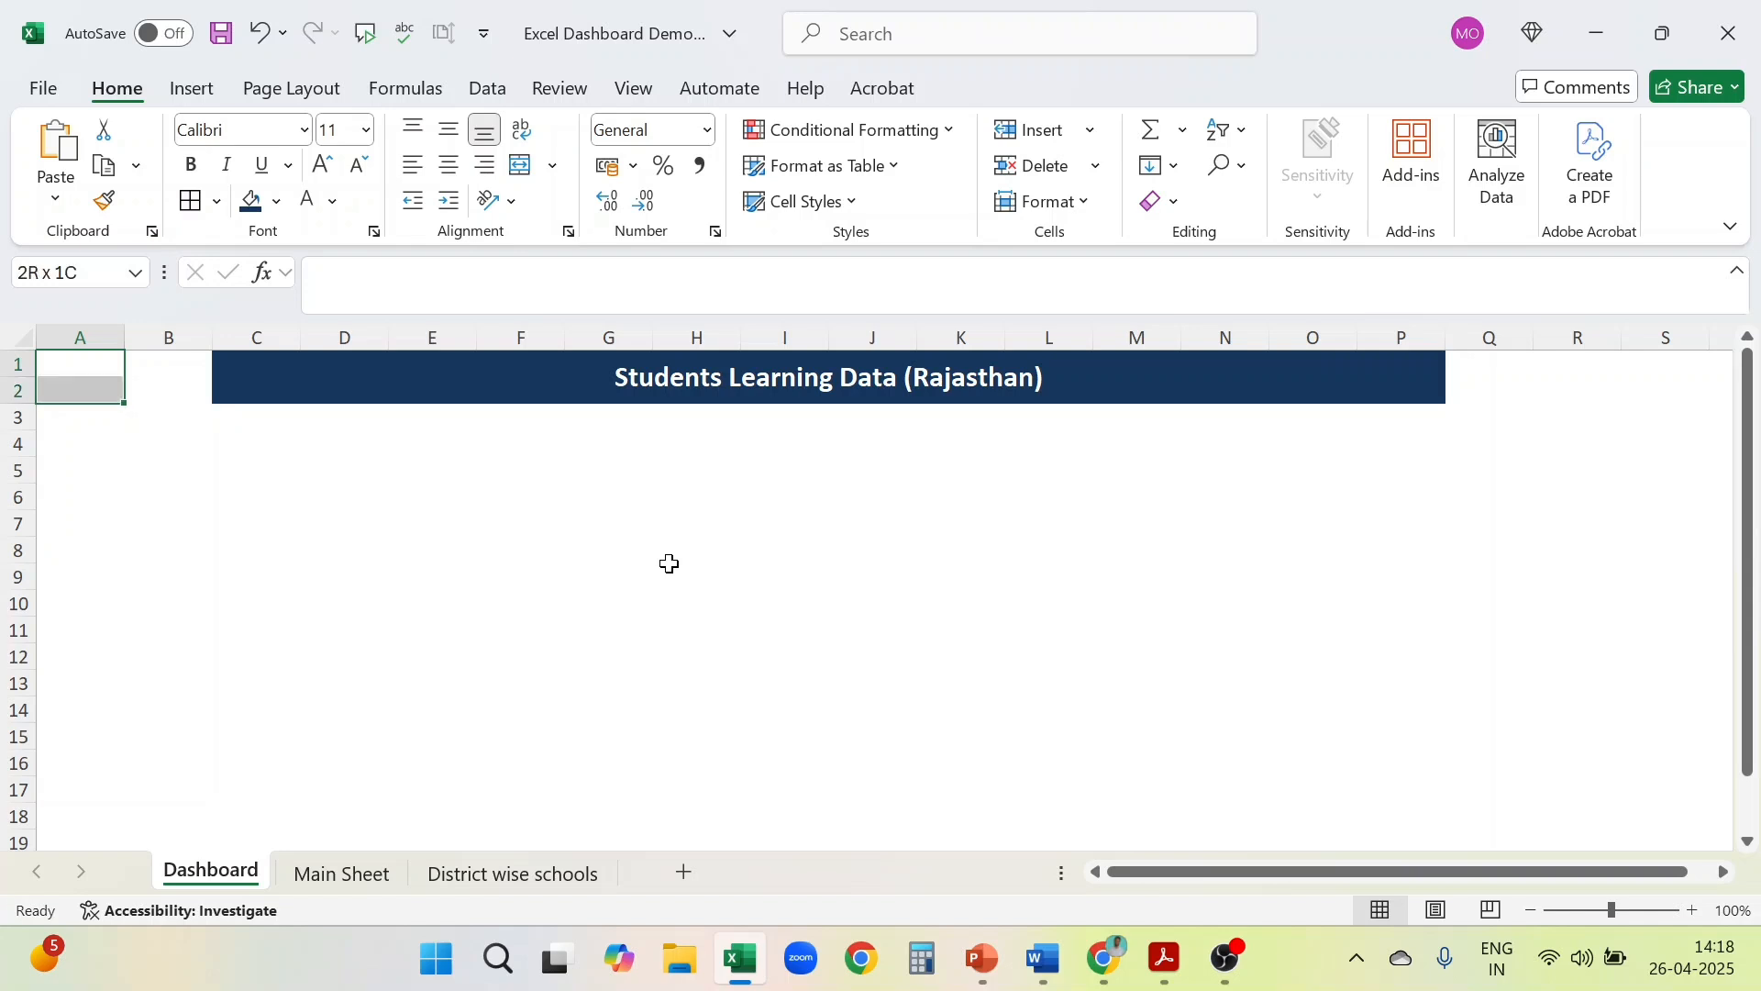
key("shift+Right")
key("shift+Right")
key("shift+Right")
key("shift+Right")
key("shift+Right")
key("shift+Right")
key("shift+Right")
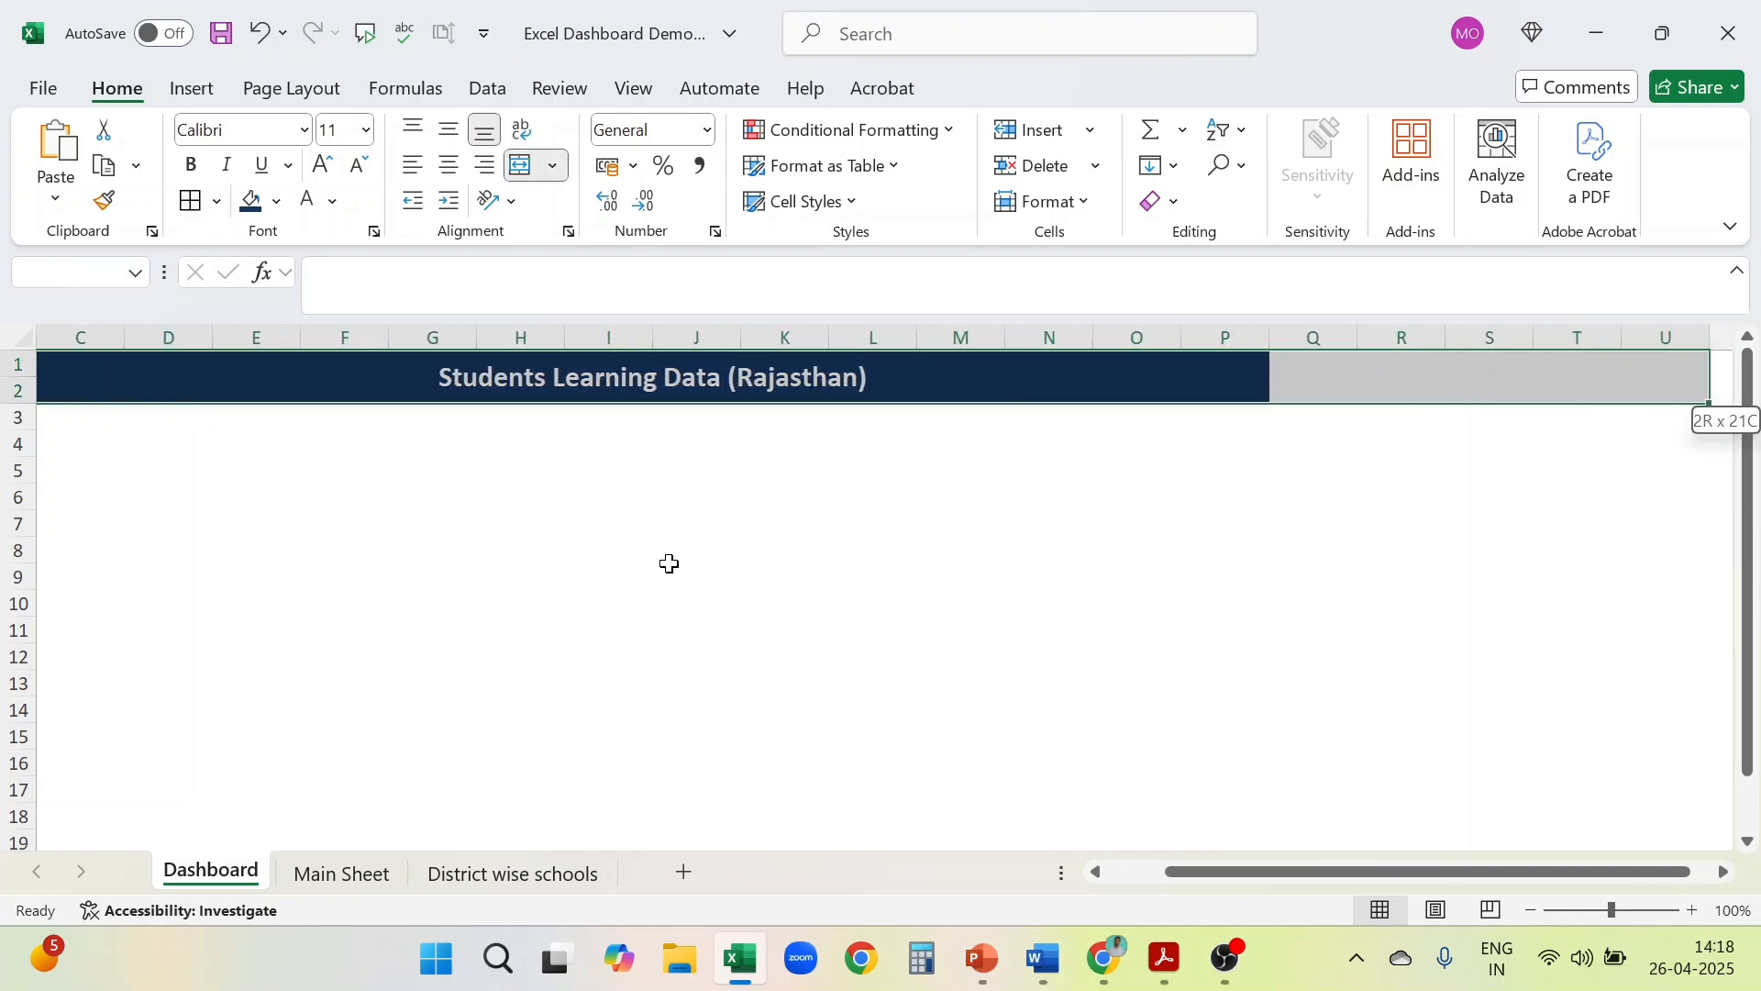
key("shift+Left")
key("shift+Right")
left_click(525, 168)
left_click(524, 168)
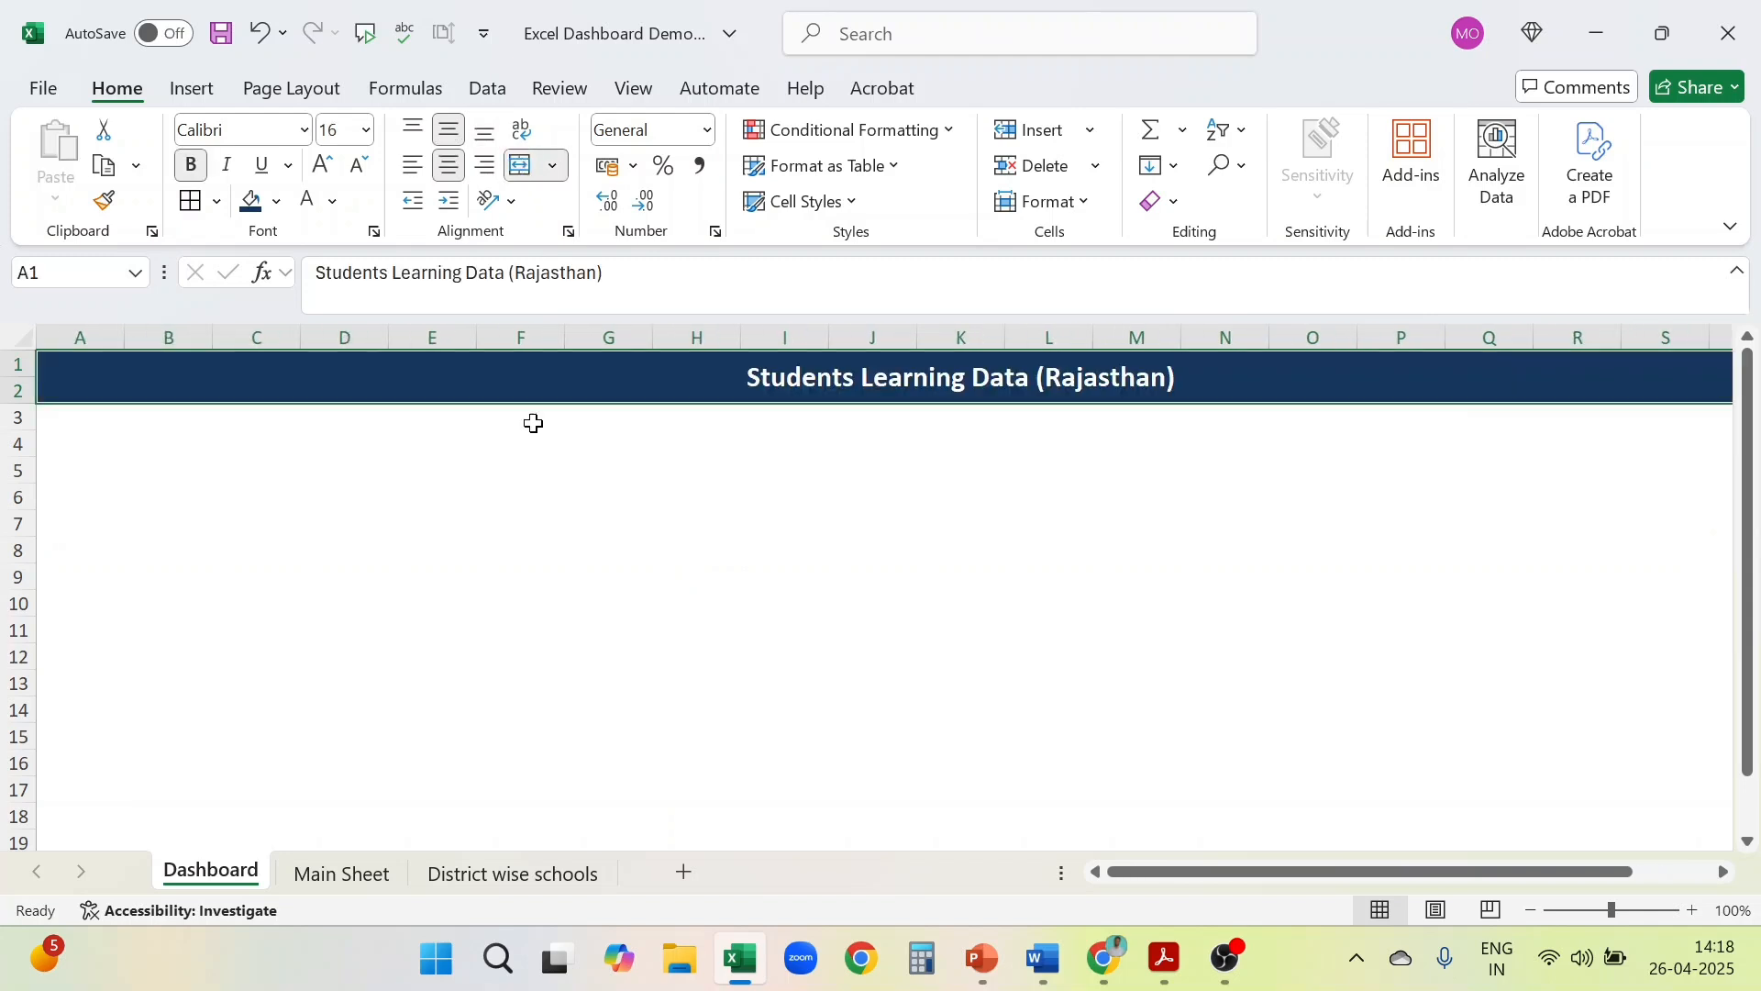
left_click(556, 669)
scroll(554, 675, "down", 1)
scroll(554, 676, "up", 1)
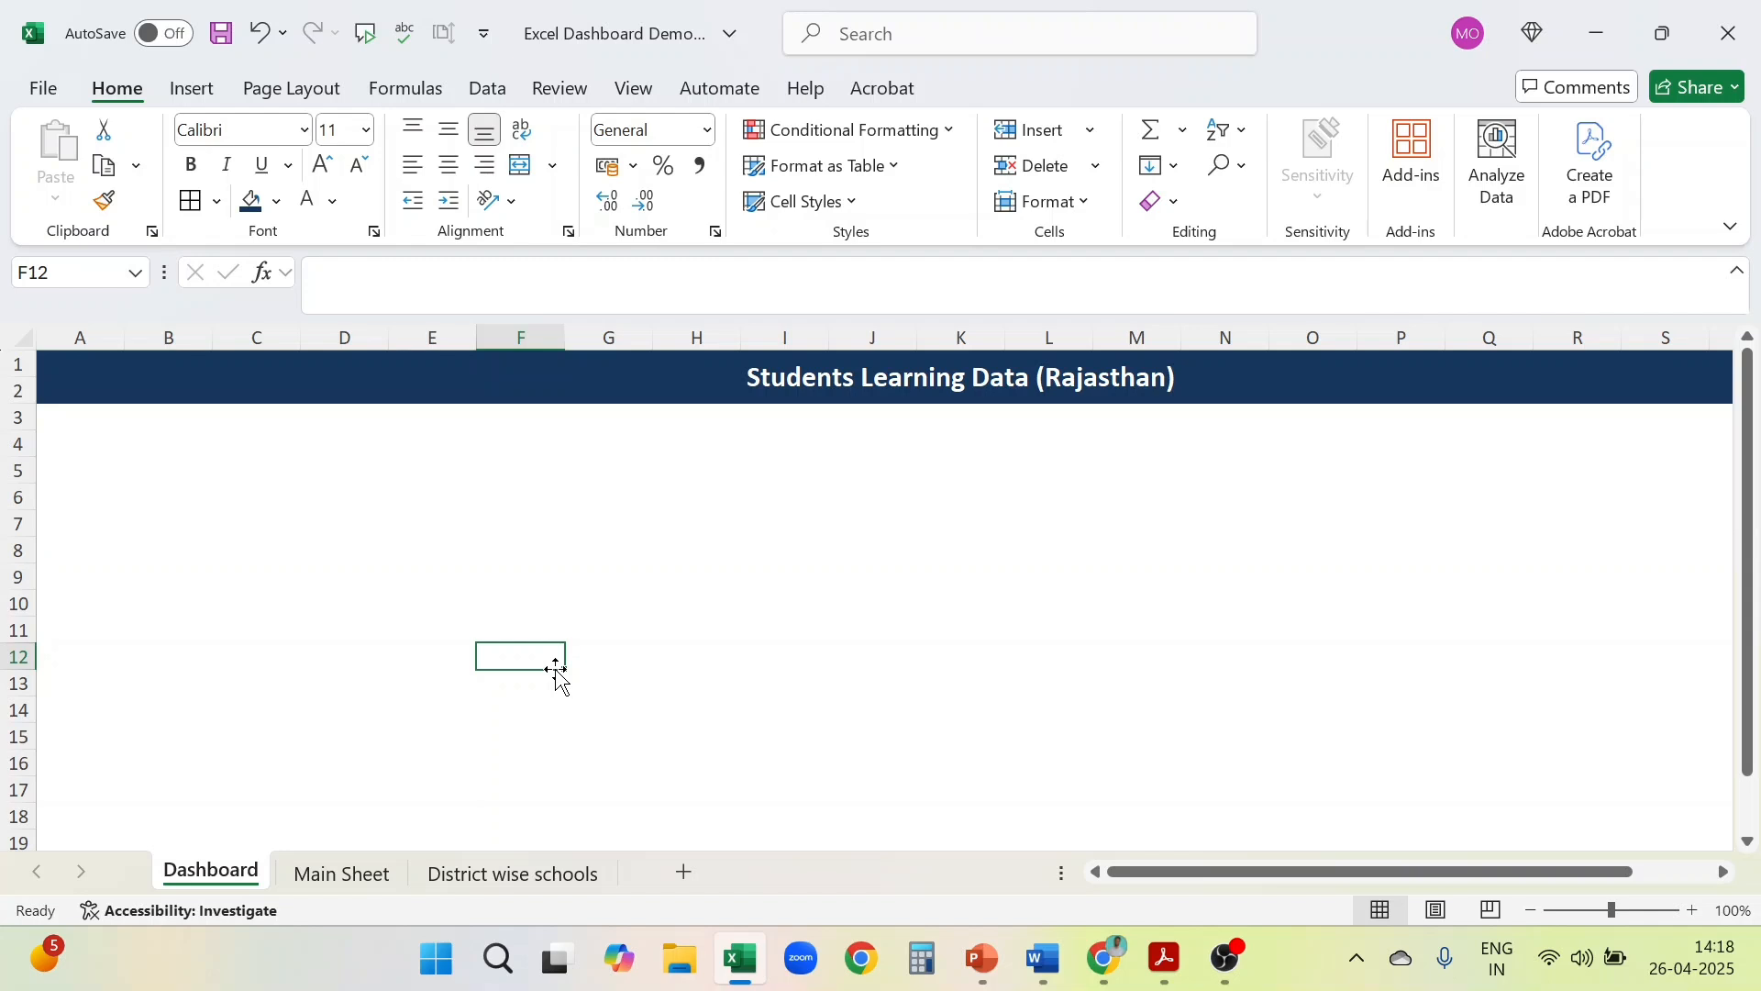
scroll(556, 669, "right", 1)
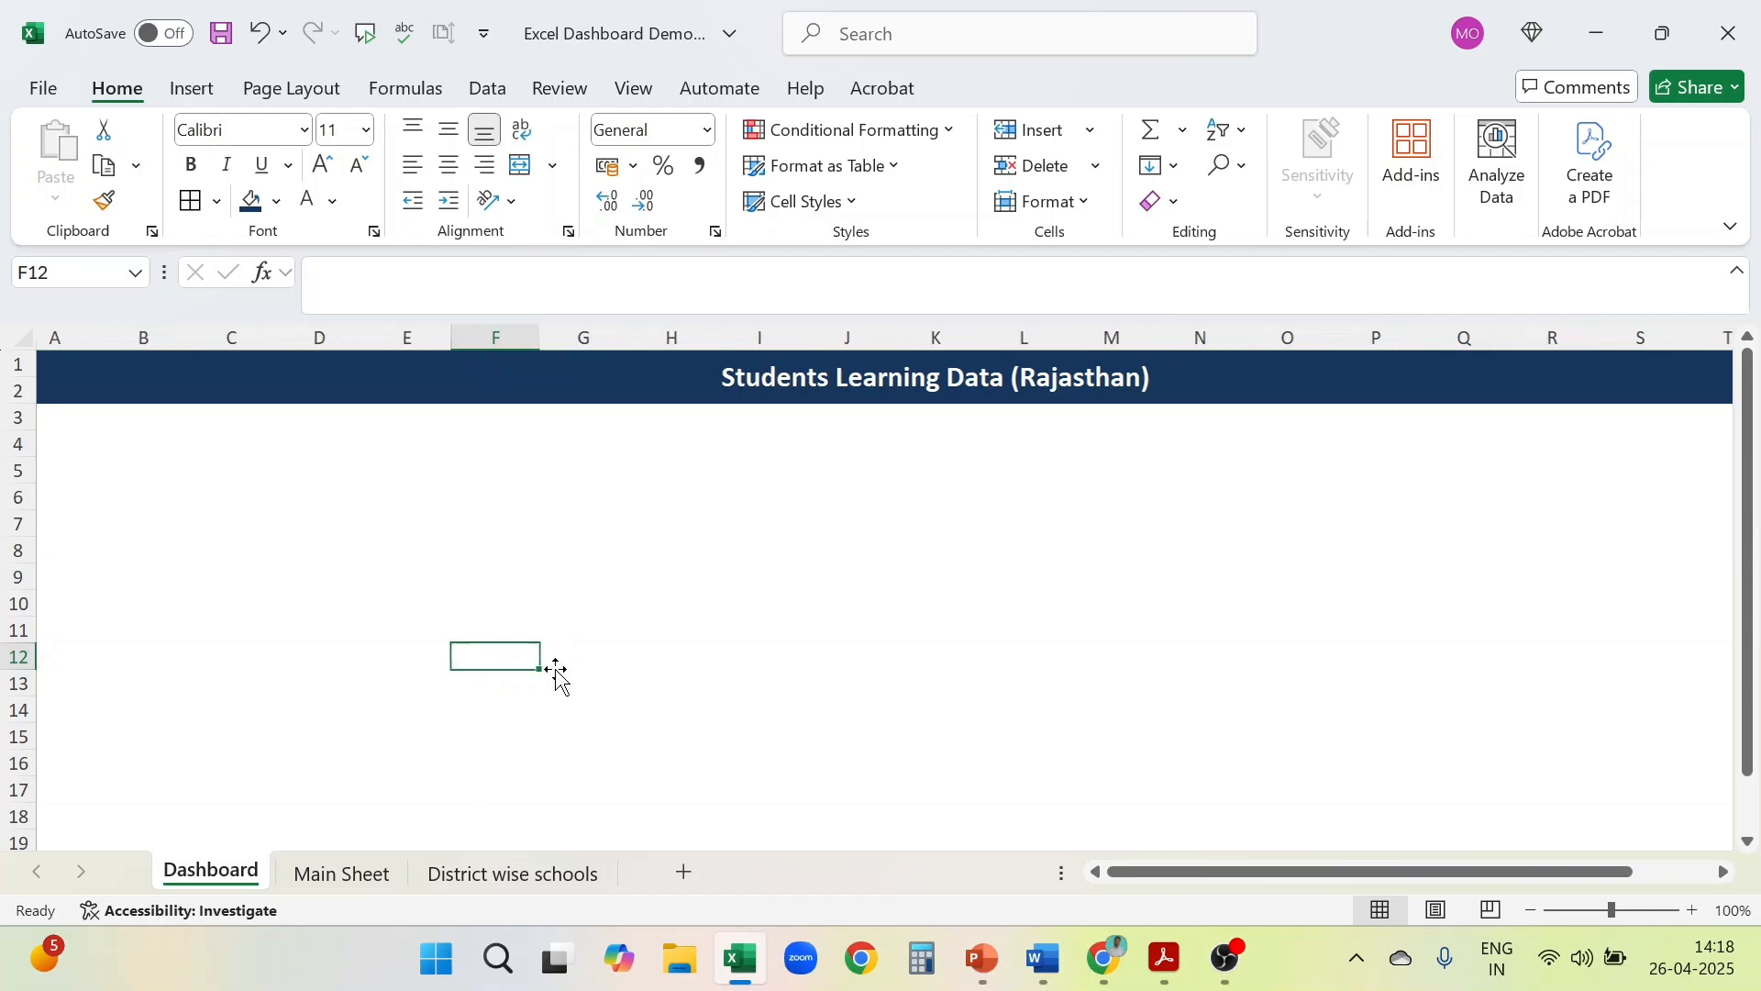
Fill the range A3:U53 below the title with White, Background 1, Darker 15%
left_click(97, 443)
key("Up")
key("Left")
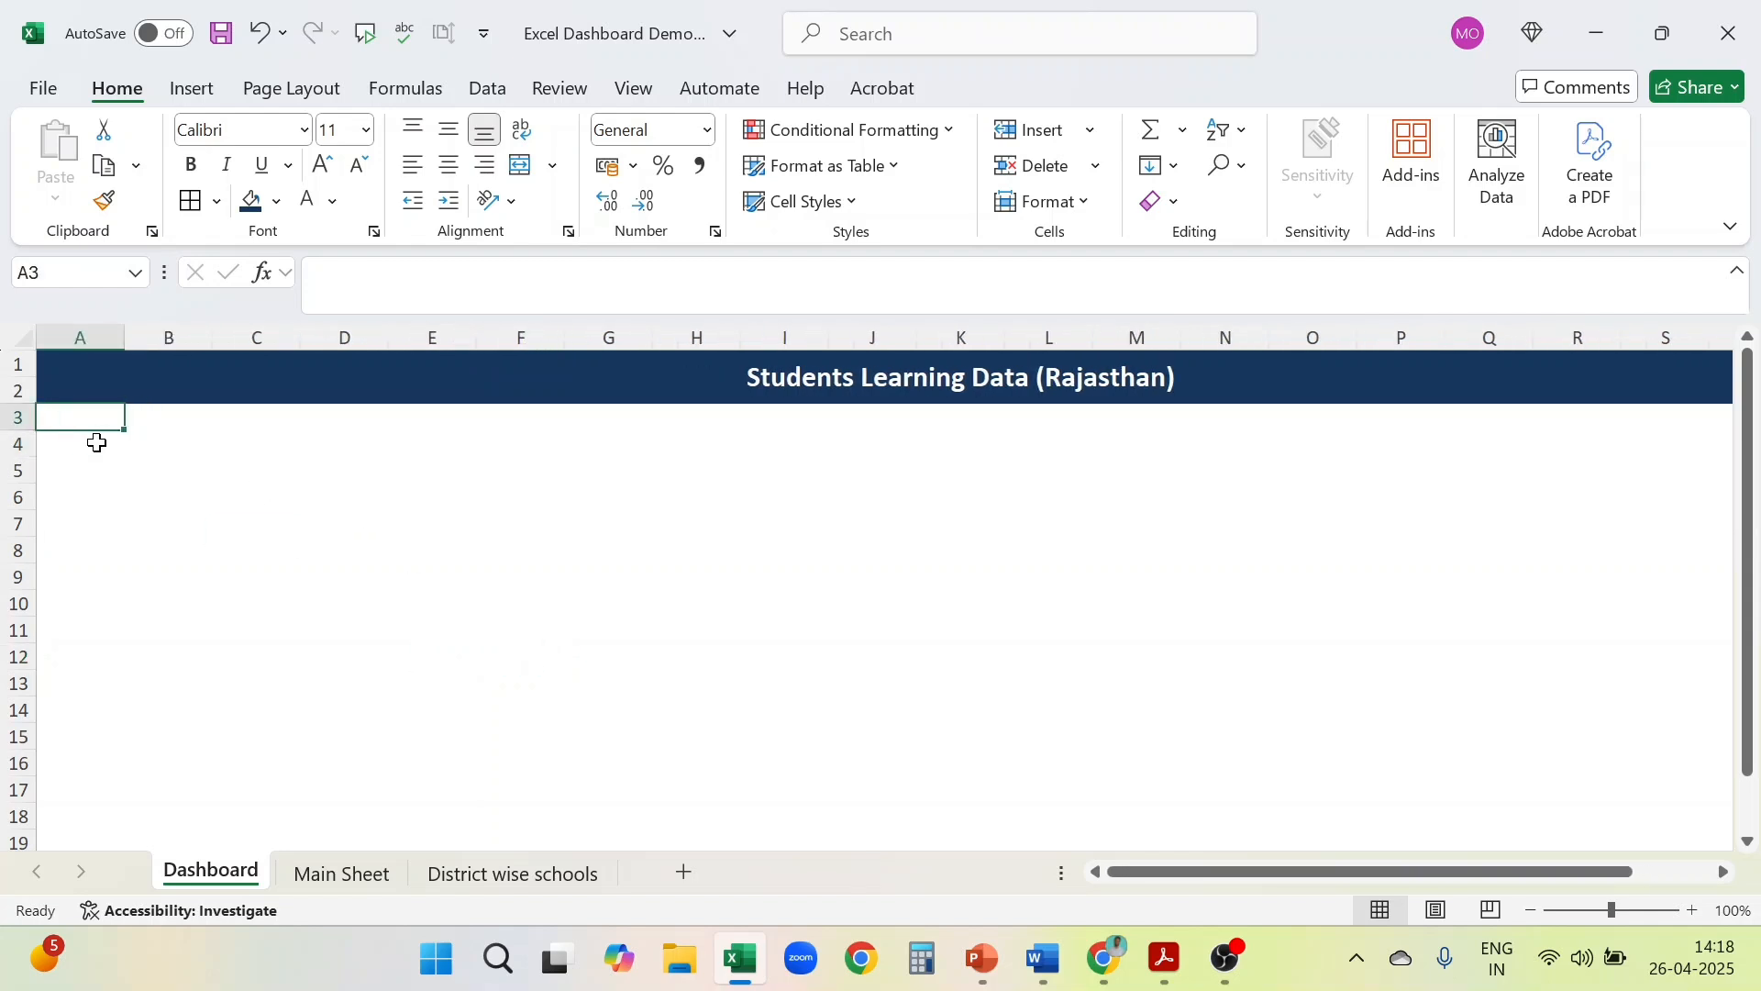
key("shift+Down")
key("shift+Down")
key("shift+Down")
key("shift+Down")
key("shift+Down")
key("shift+Down")
key("shift+Down")
key("shift+Down")
key("shift+Down")
key("shift+Down")
key("shift+Down")
key("shift+Down")
key("shift+Down")
key("shift+Down")
key("shift+Down")
key("shift+Down")
key("shift+Down")
key("shift+Down")
key("shift+Down")
key("shift+Down")
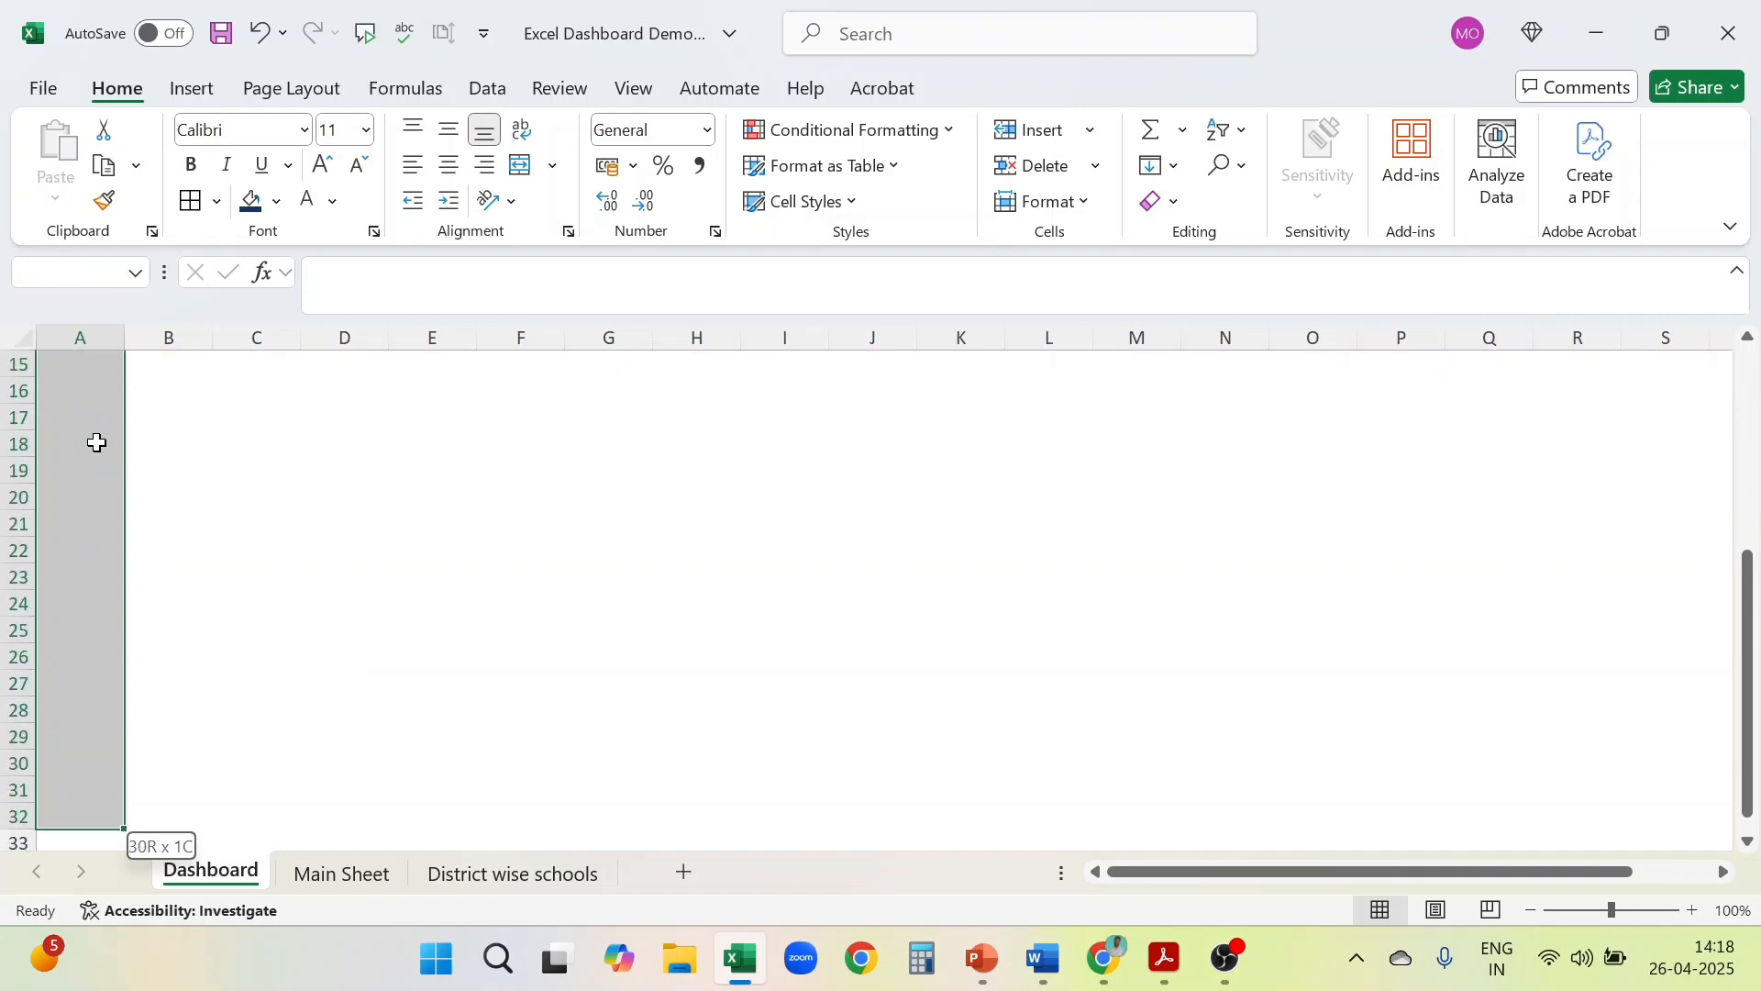
key("shift+Down")
key("shift+Down")
key("shift+Down")
key("shift+Down")
key("shift+Down")
key("shift+Down")
key("shift+Down")
key("shift+Down")
key("shift+Down")
key("shift+Down")
key("shift+Down")
key("shift+Down")
key("shift+Down")
key("shift+Down")
key("shift+Down")
key("shift+Down")
key("shift+Down")
key("shift+Down")
key("shift+Down")
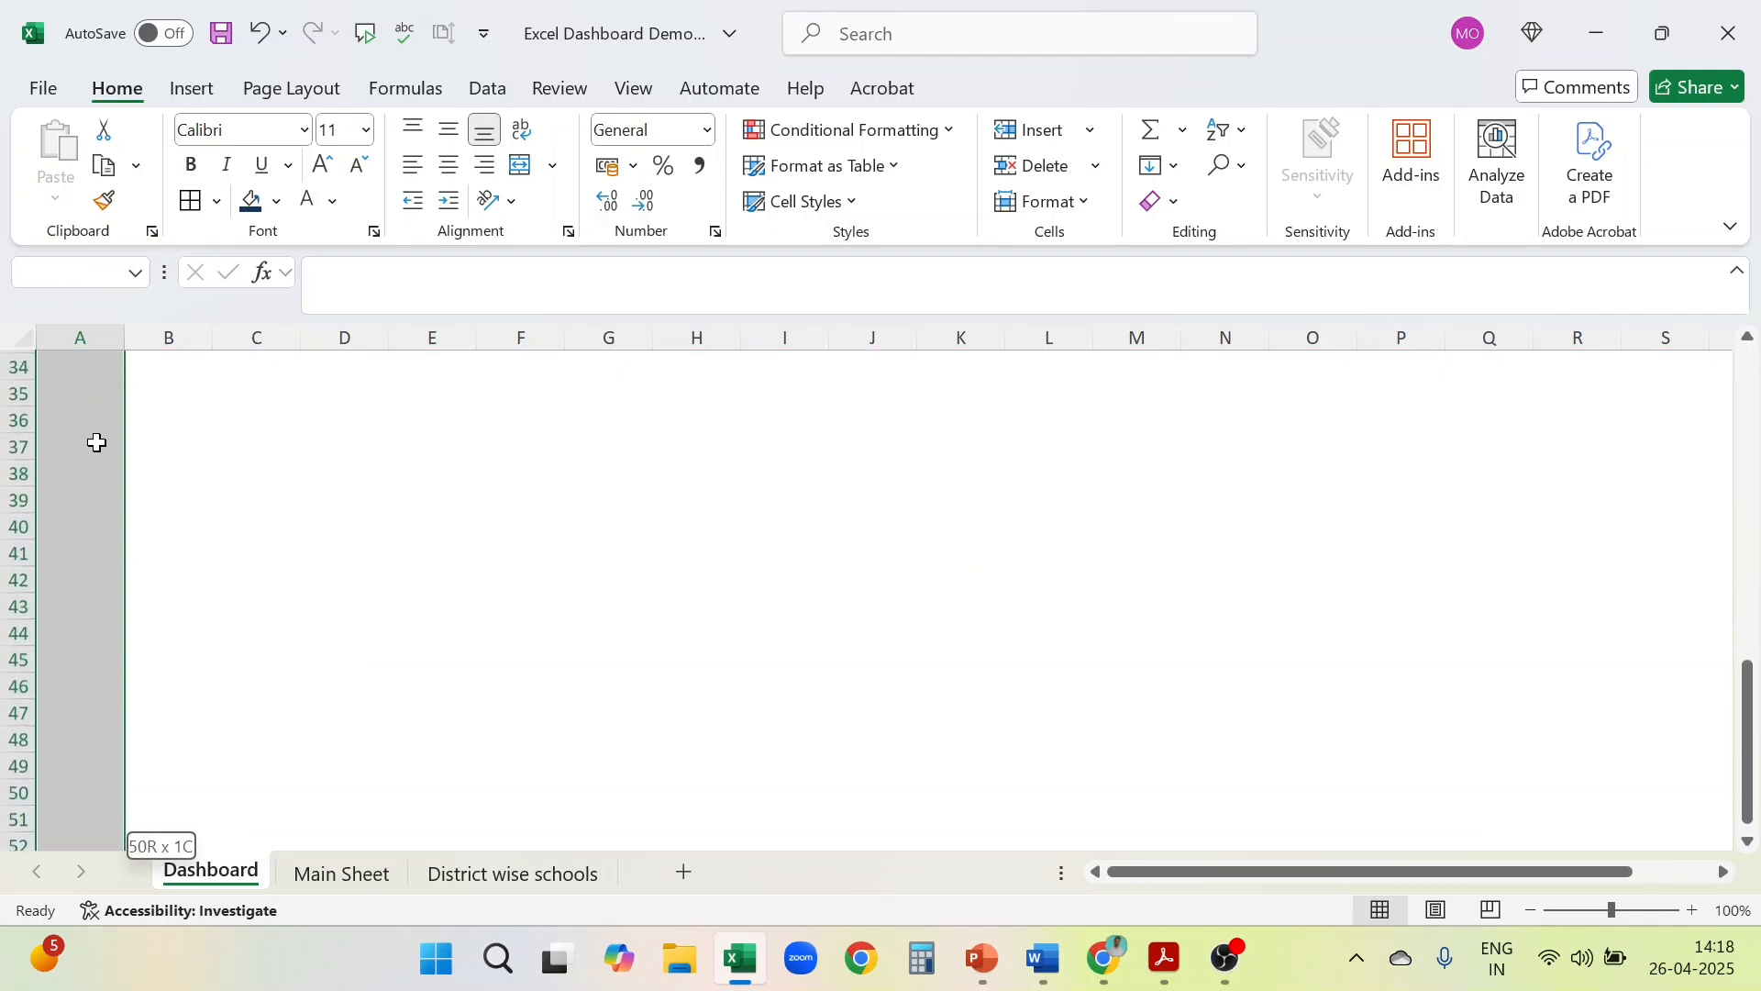
key("shift+Down")
key("shift+Down")
key("shift+Down")
key("shift+Down")
key("shift+Down")
key("shift+Down")
key("shift+Down")
key("shift+Down")
key("shift+Down")
key("shift+Down")
key("shift+Down")
key("shift+Down")
key("shift+Up")
key("shift+Up")
key("shift+Up")
key("shift+Up")
key("shift+Up")
key("shift+Up")
key("shift+Up")
key("shift+Up")
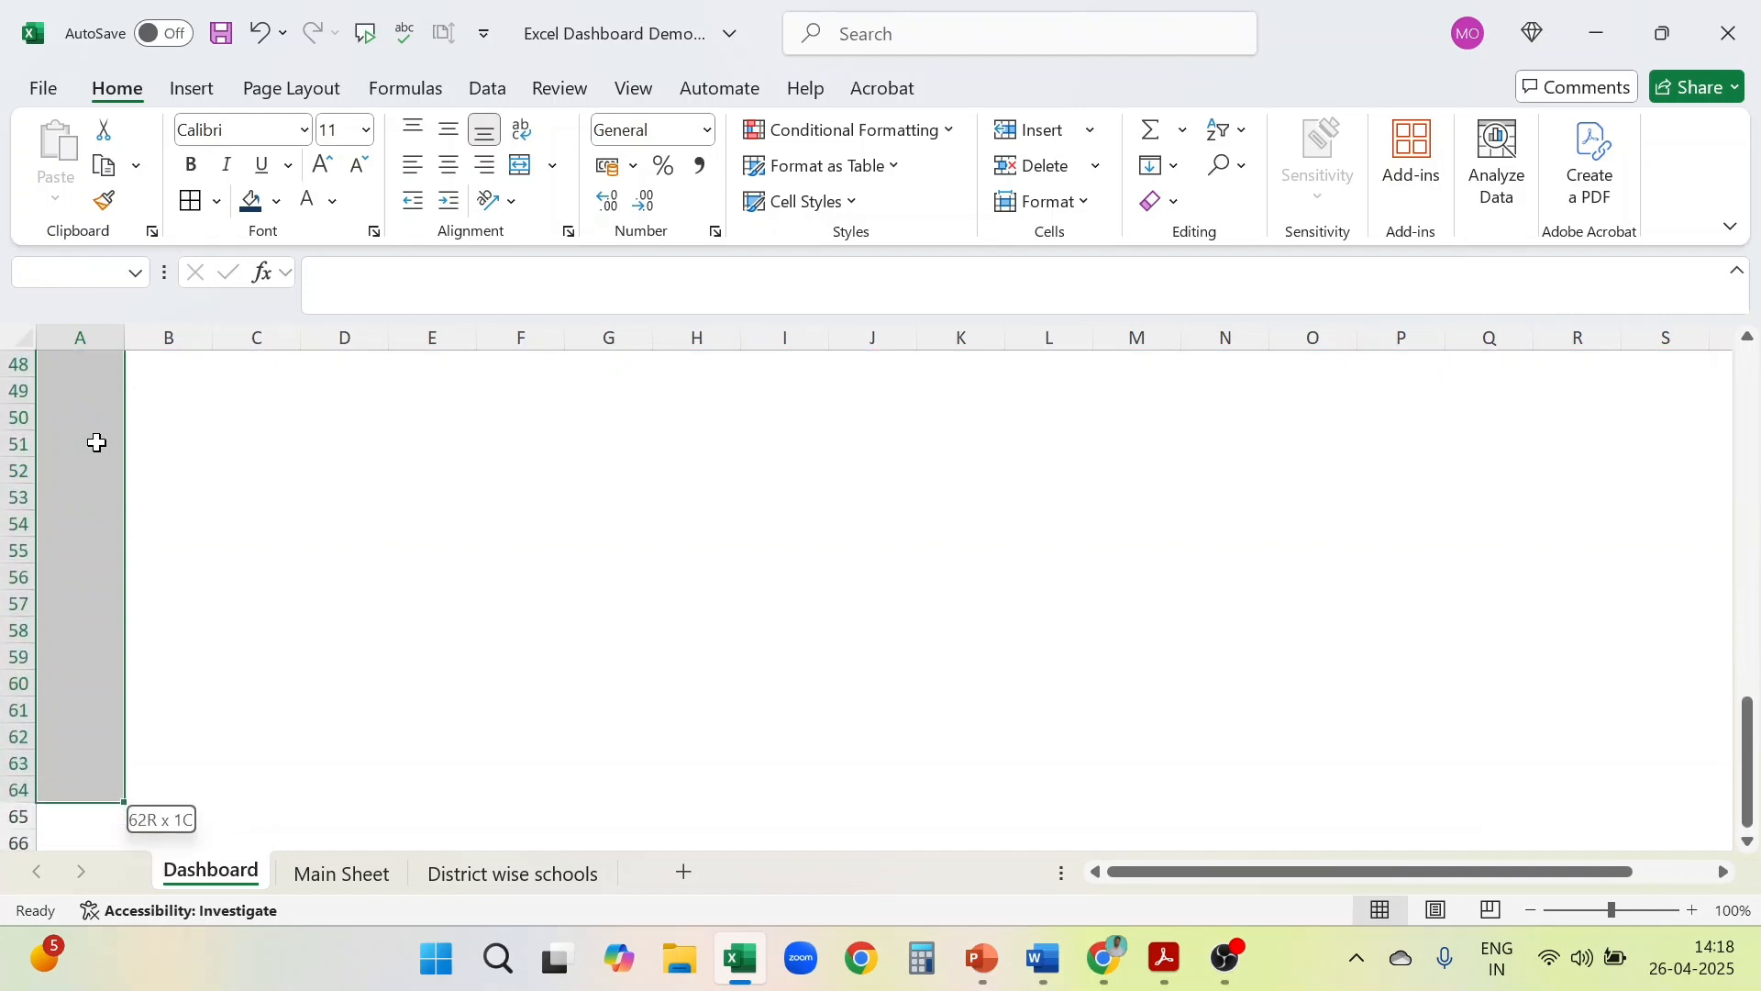
key("shift+Up")
key("shift+Up")
key("shift+Up")
key("shift+Up")
key("shift+Right")
key("shift+Right")
key("shift+Right")
key("shift+Right")
key("shift+Right")
key("shift+Right")
key("shift+Right")
key("shift+Right")
key("shift+Right")
key("shift+Right")
key("shift+Right")
key("shift+Right")
key("shift+Right")
key("shift+Right")
key("shift+Right")
key("shift+Right")
key("shift+Right")
key("shift+Right")
key("shift+Right")
key("shift+Right")
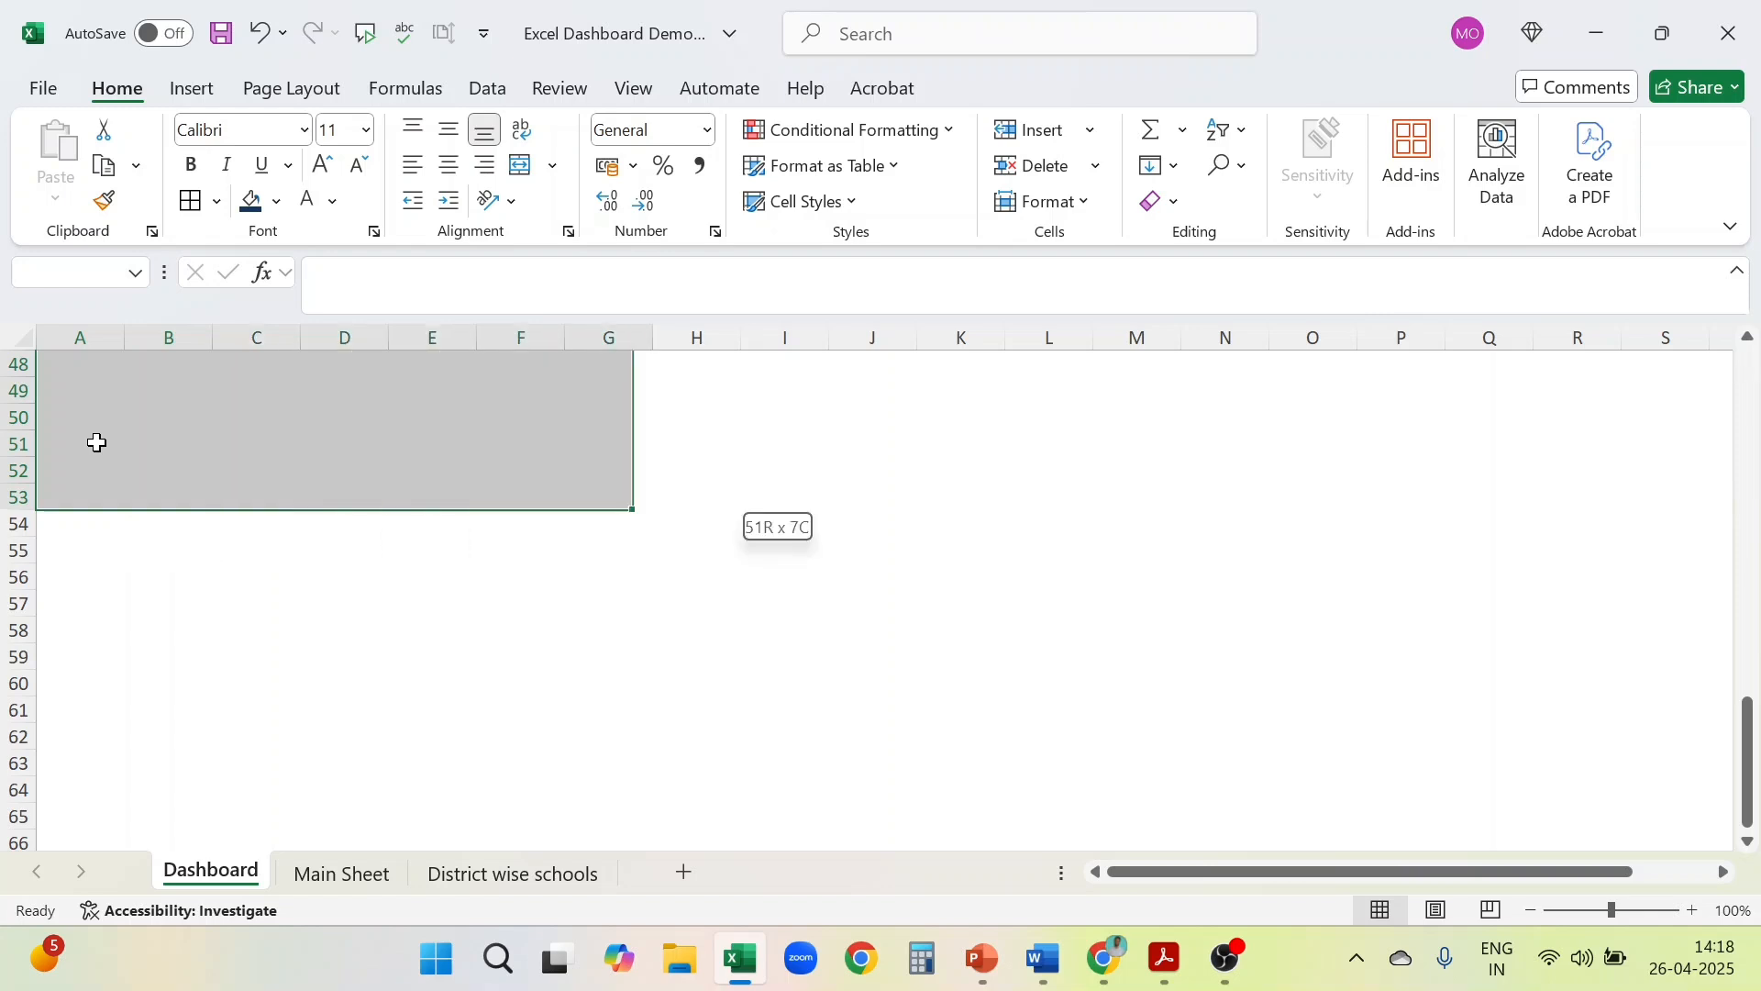
scroll(96, 443, "up", 16)
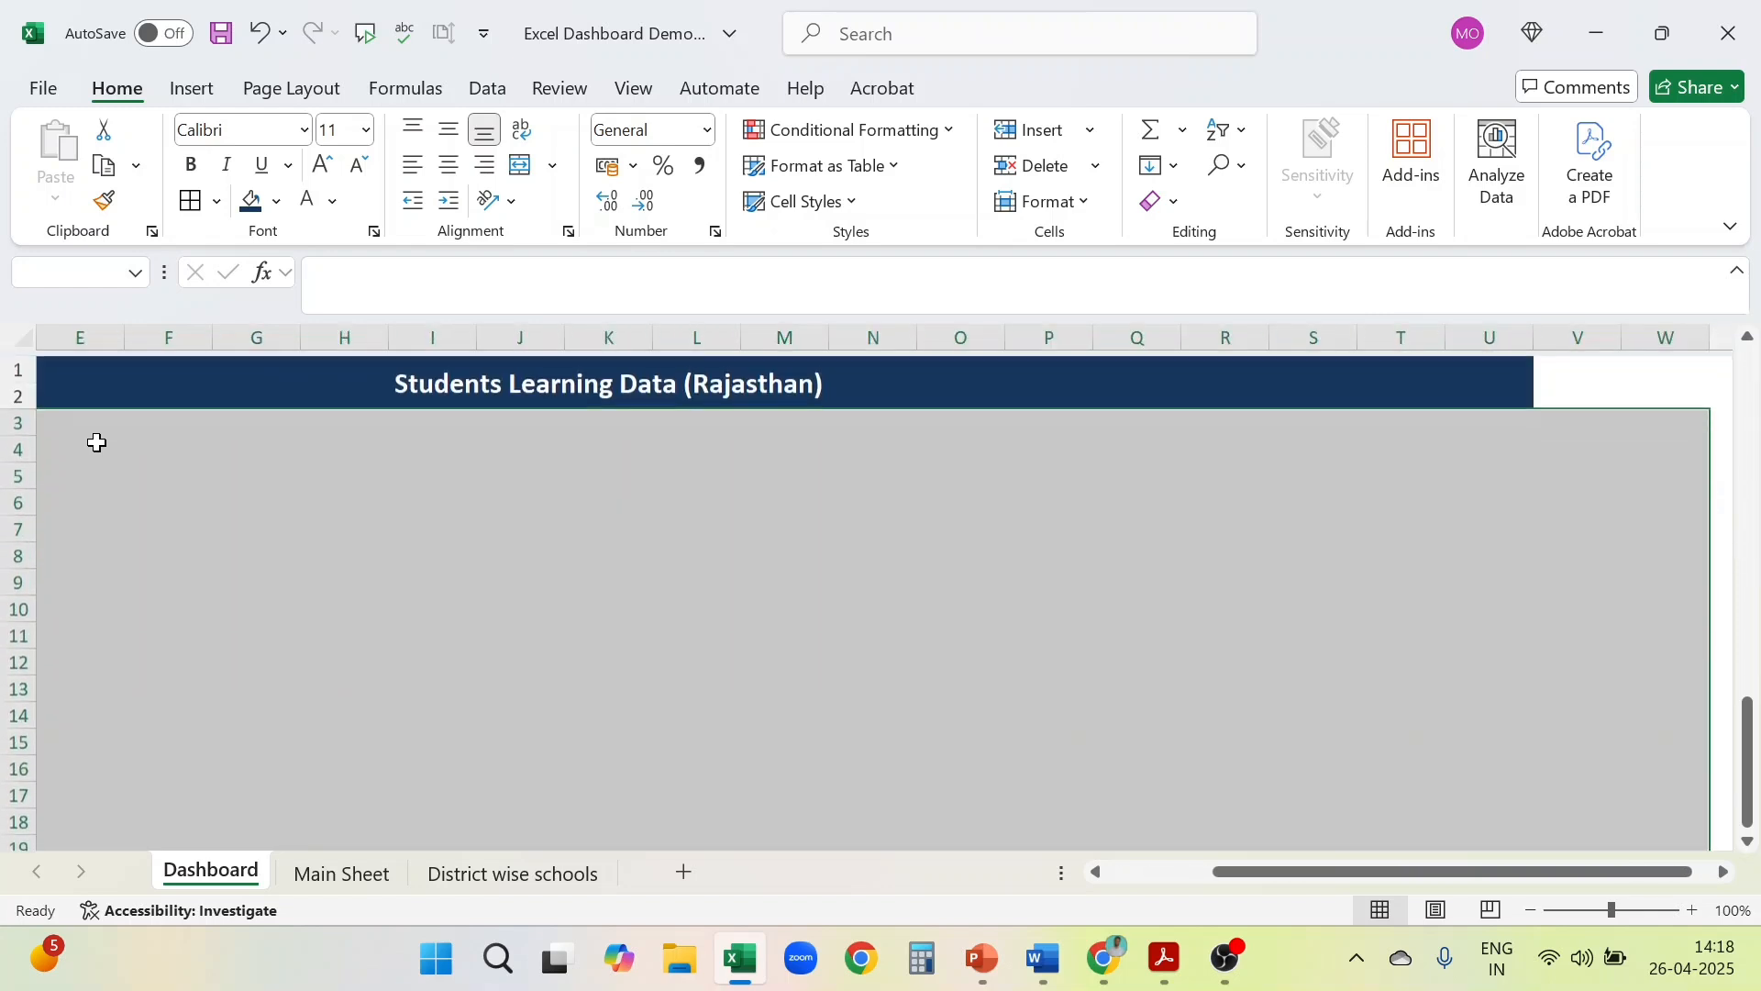
key("shift+Left")
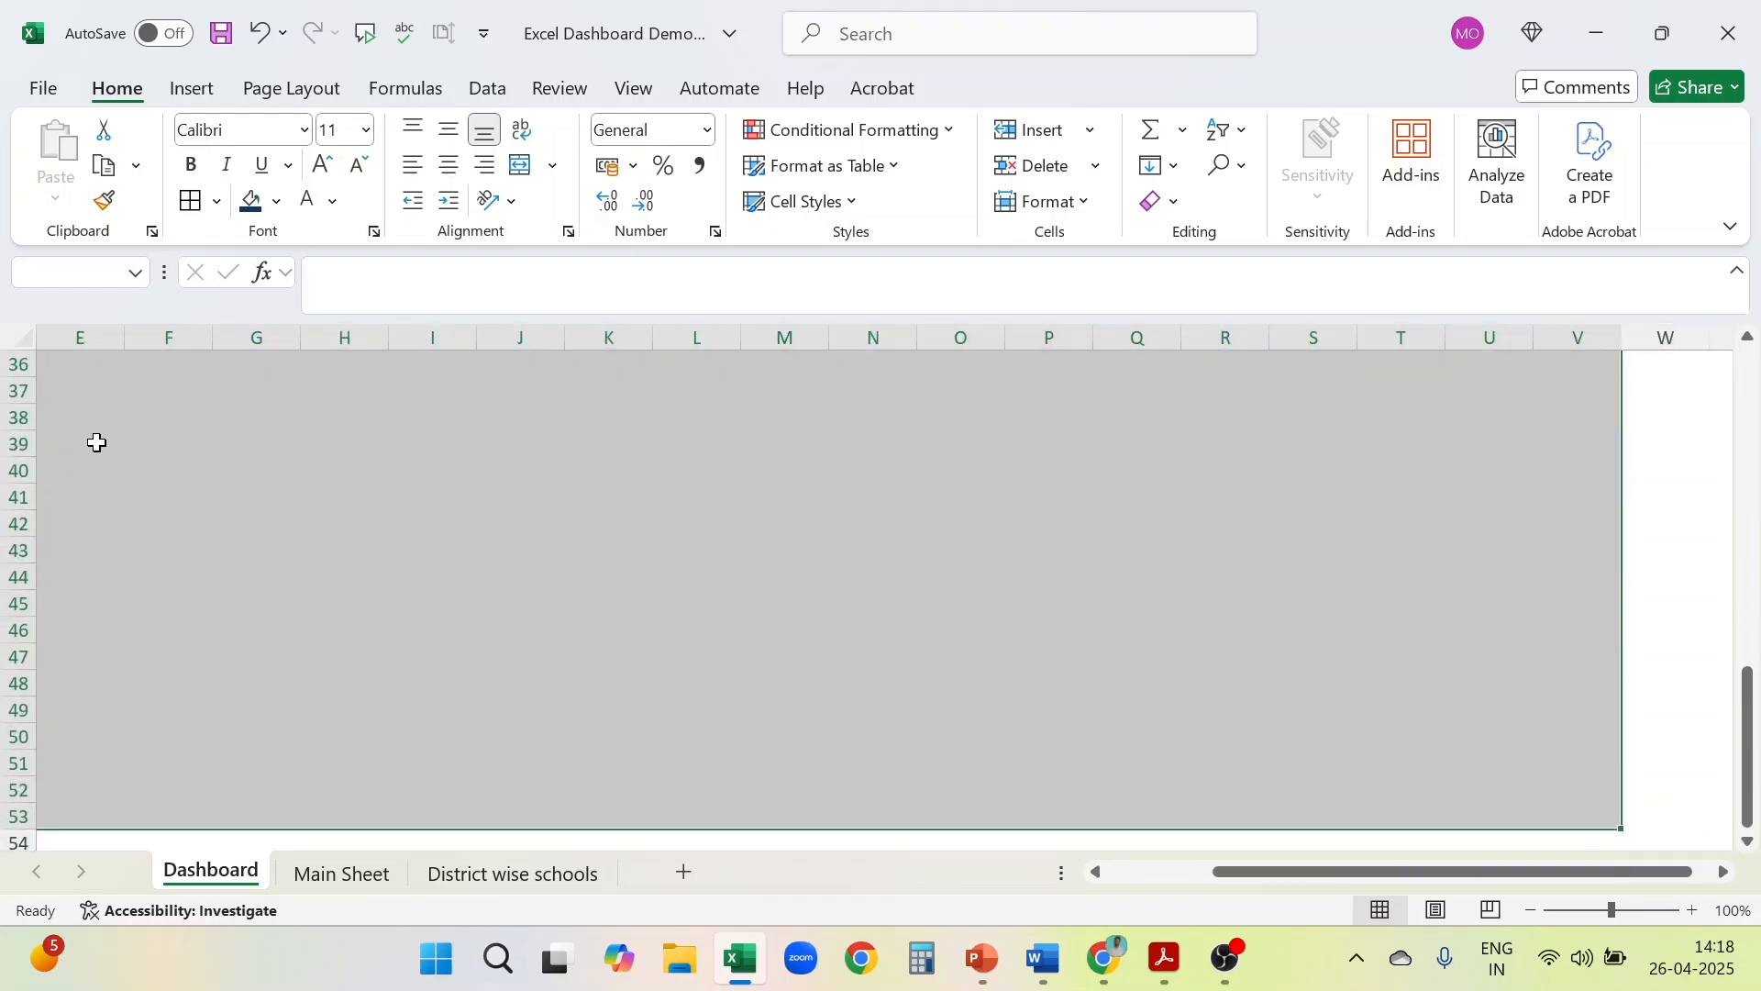
scroll(97, 443, "up", 12)
key("shift+Left")
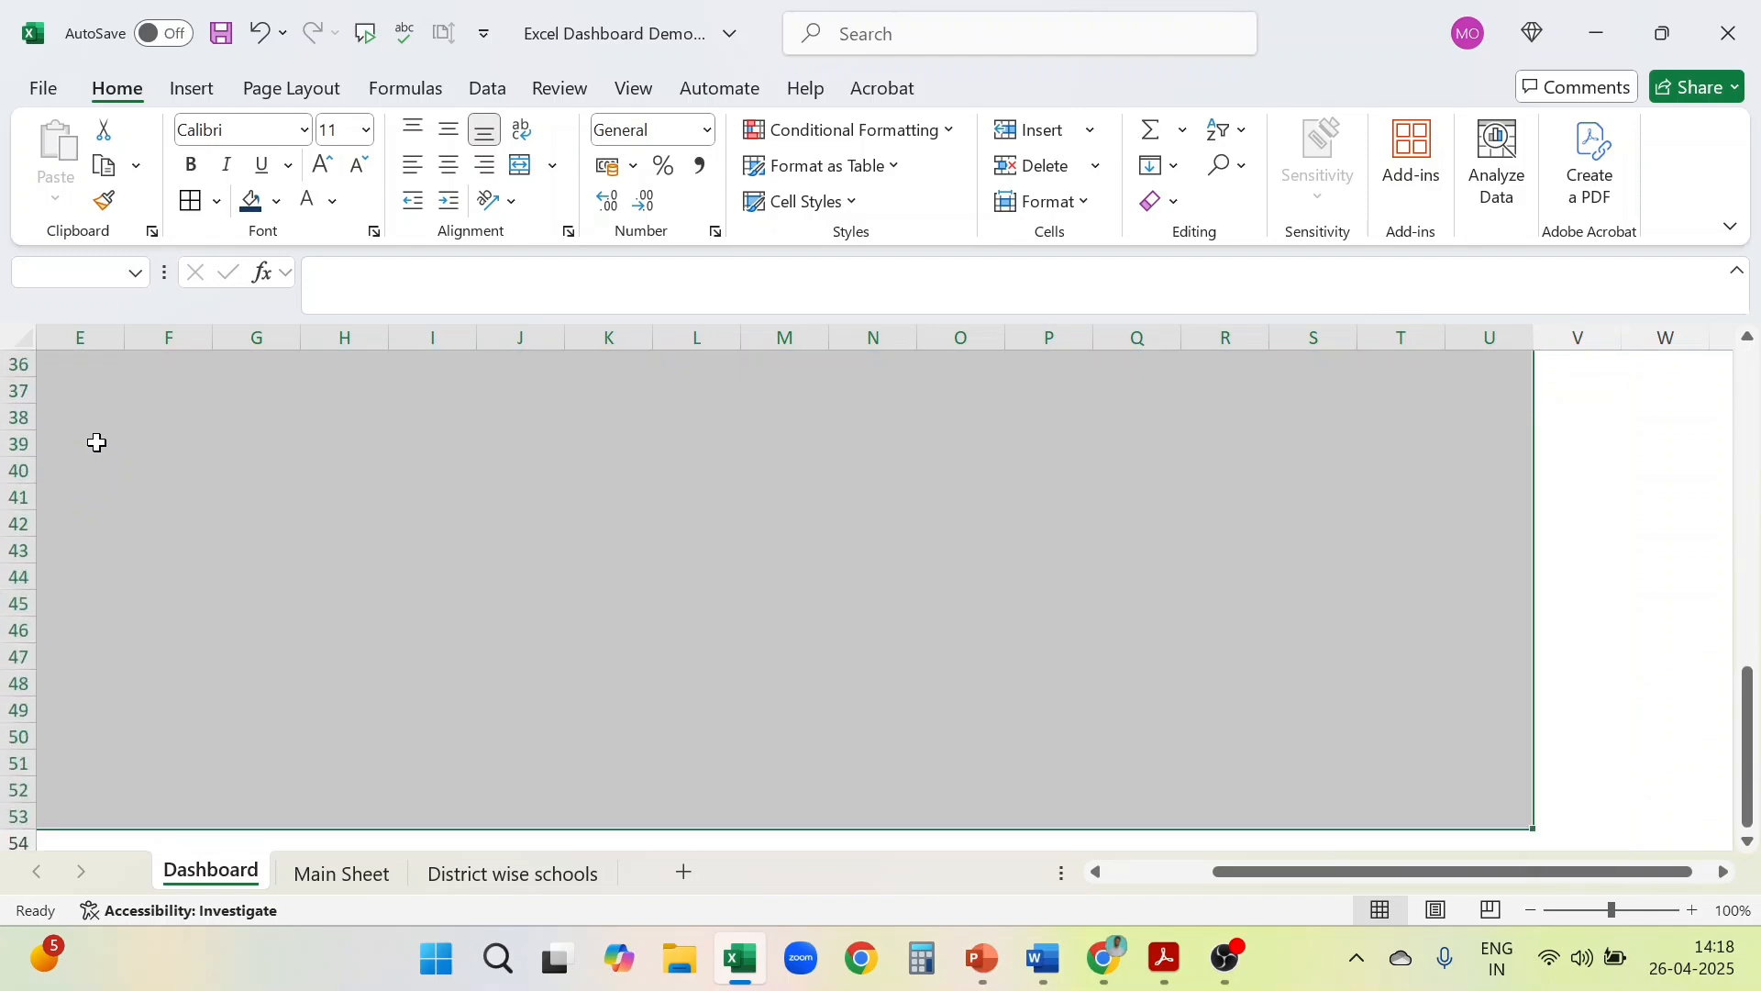
scroll(97, 443, "up", 12)
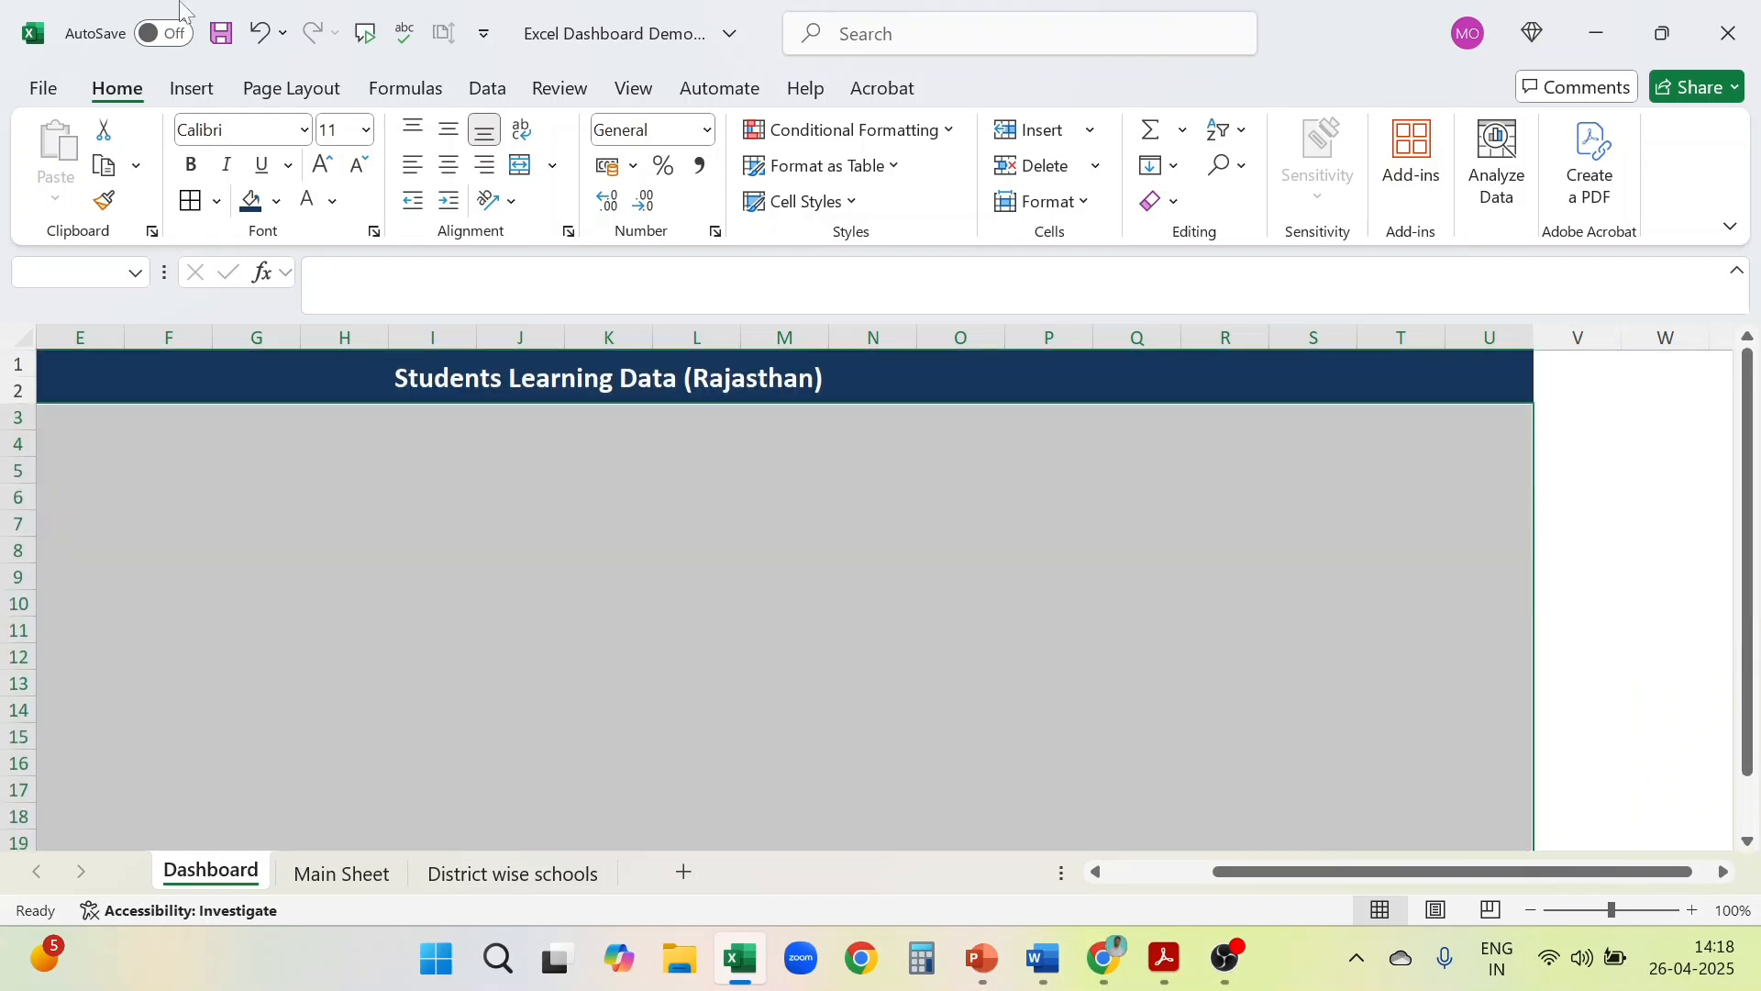
left_click(276, 202)
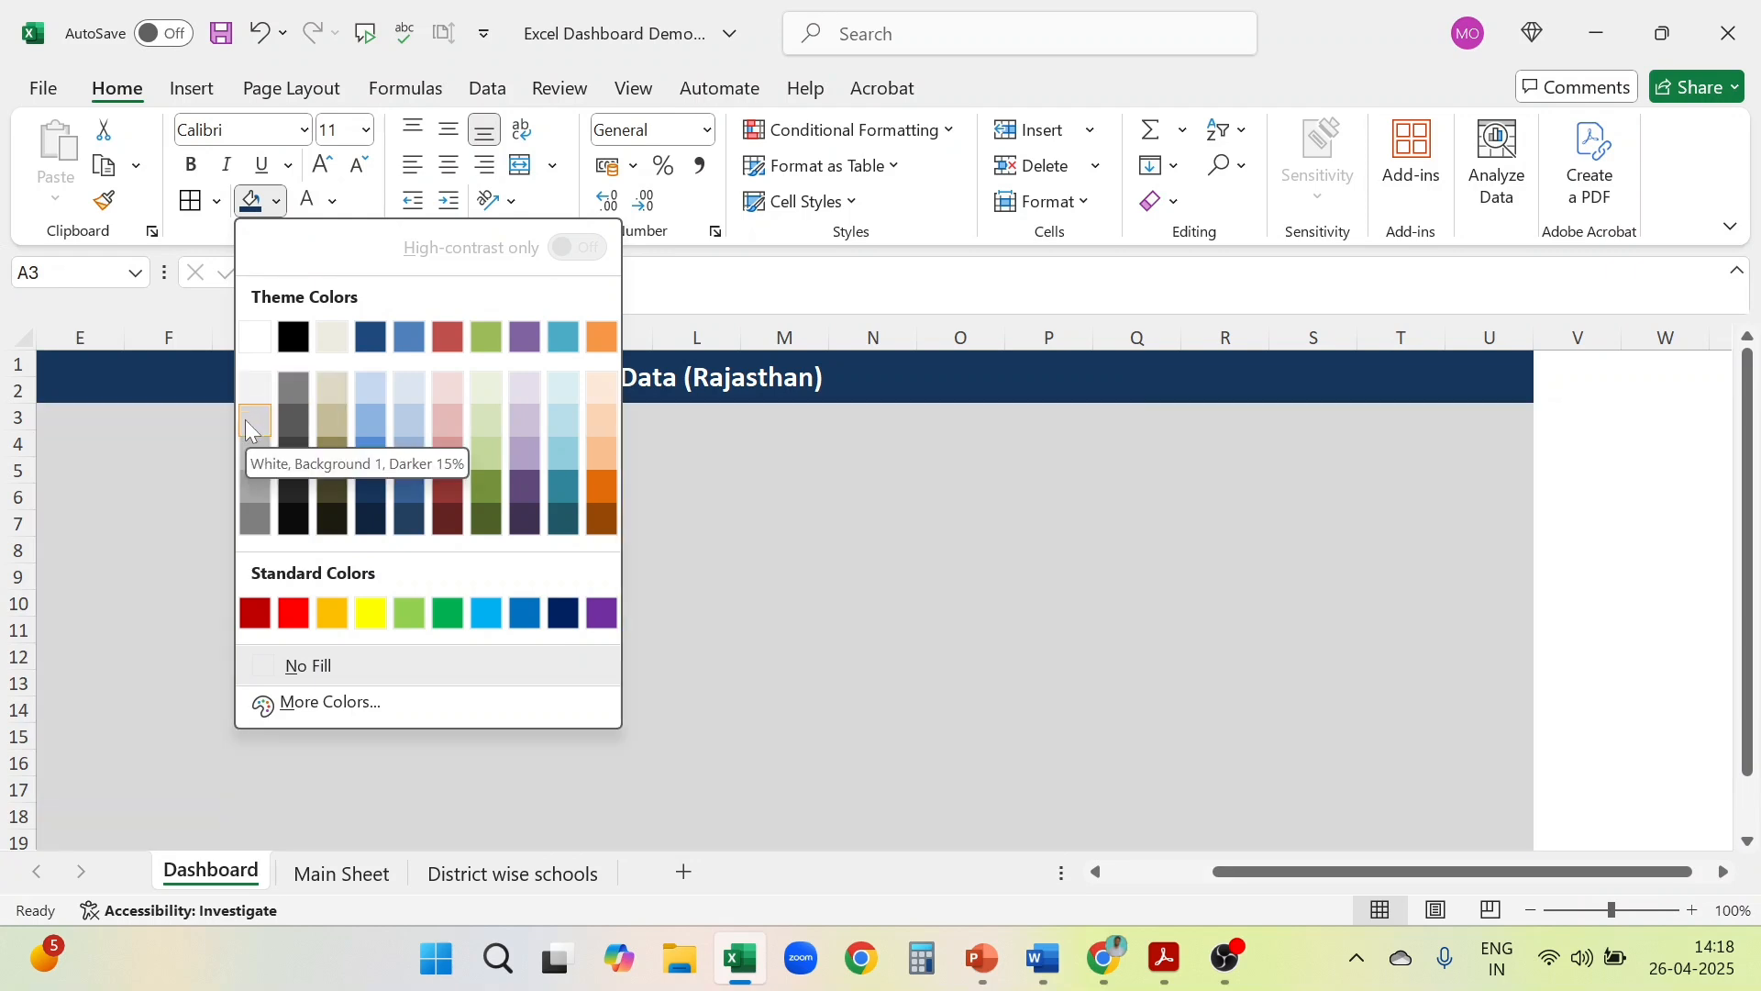
left_click(246, 421)
left_click(796, 562)
left_click(796, 561)
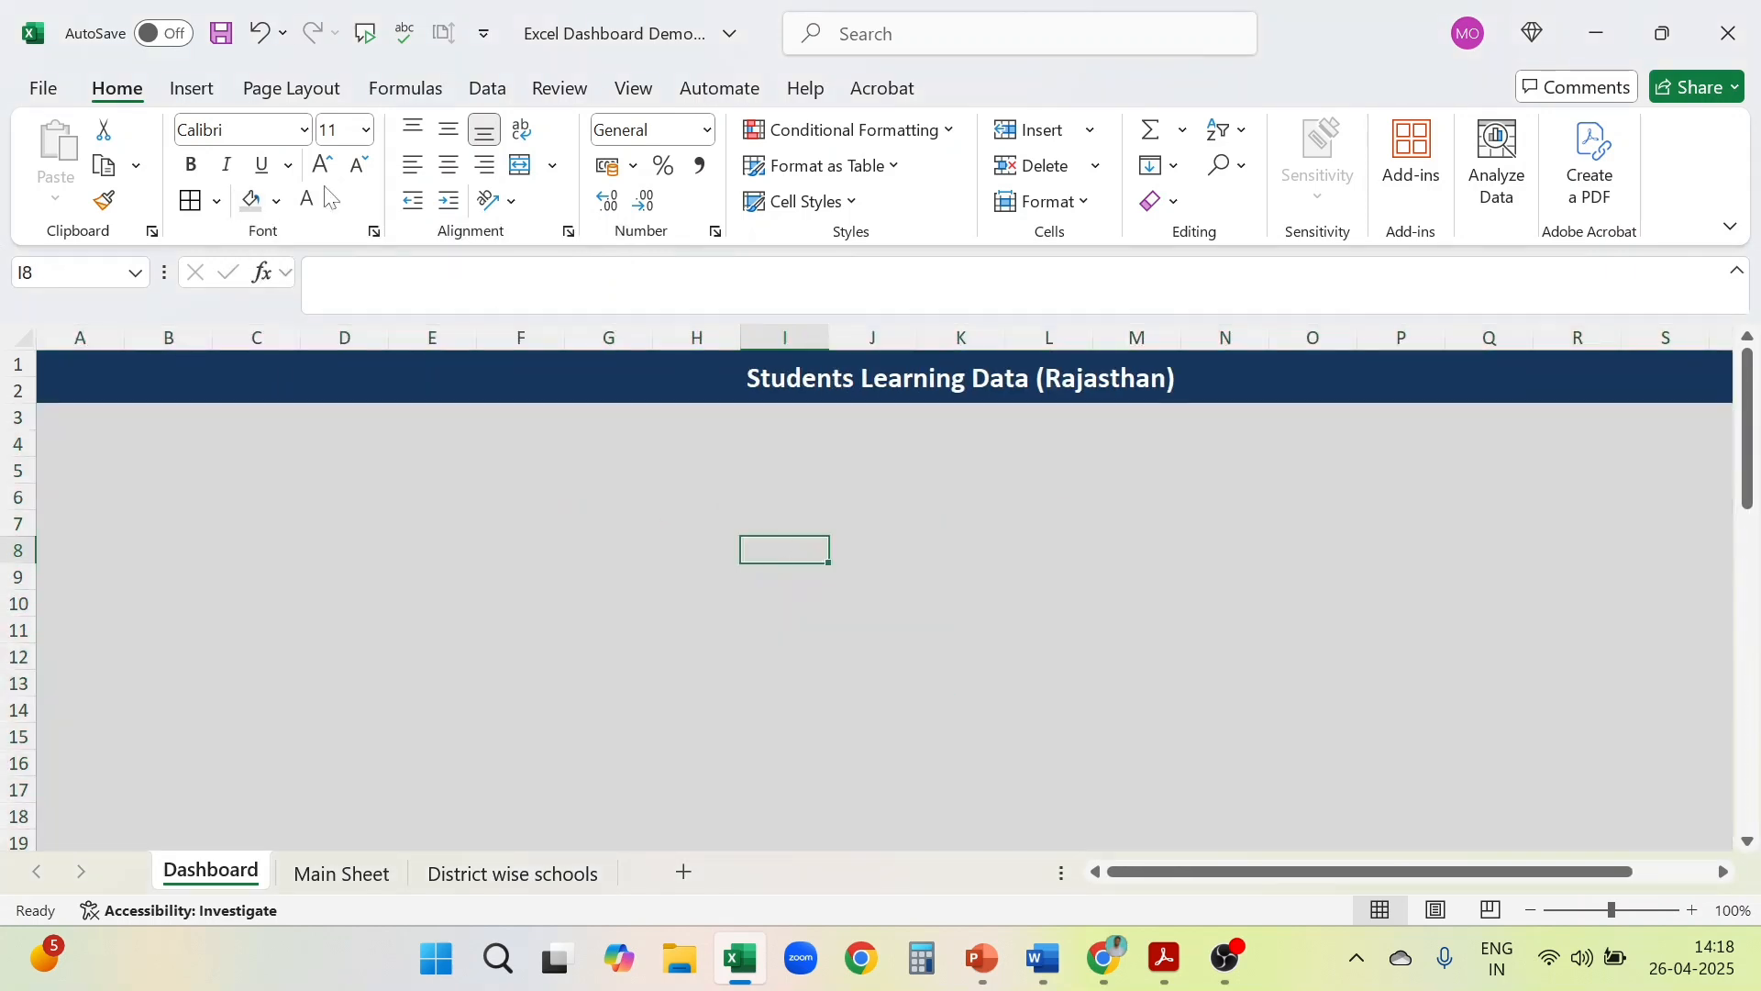
Save the workbook with the formatted Dashboard sheet
left_click(37, 94)
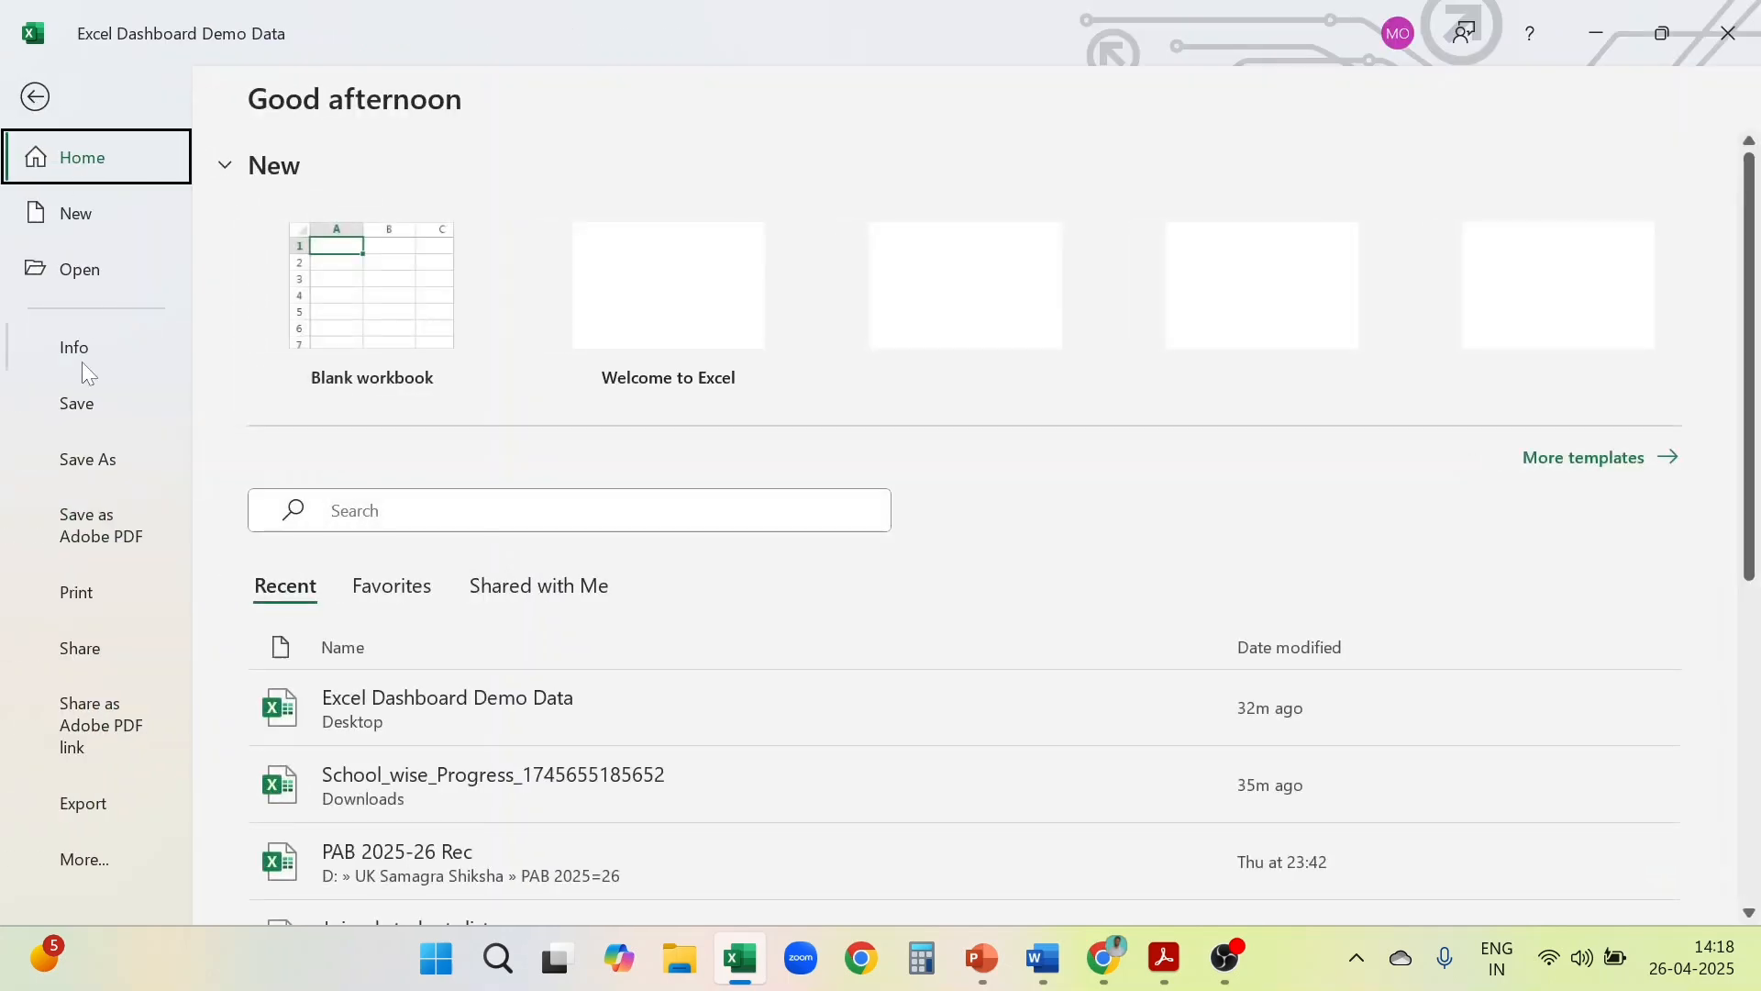
left_click(95, 400)
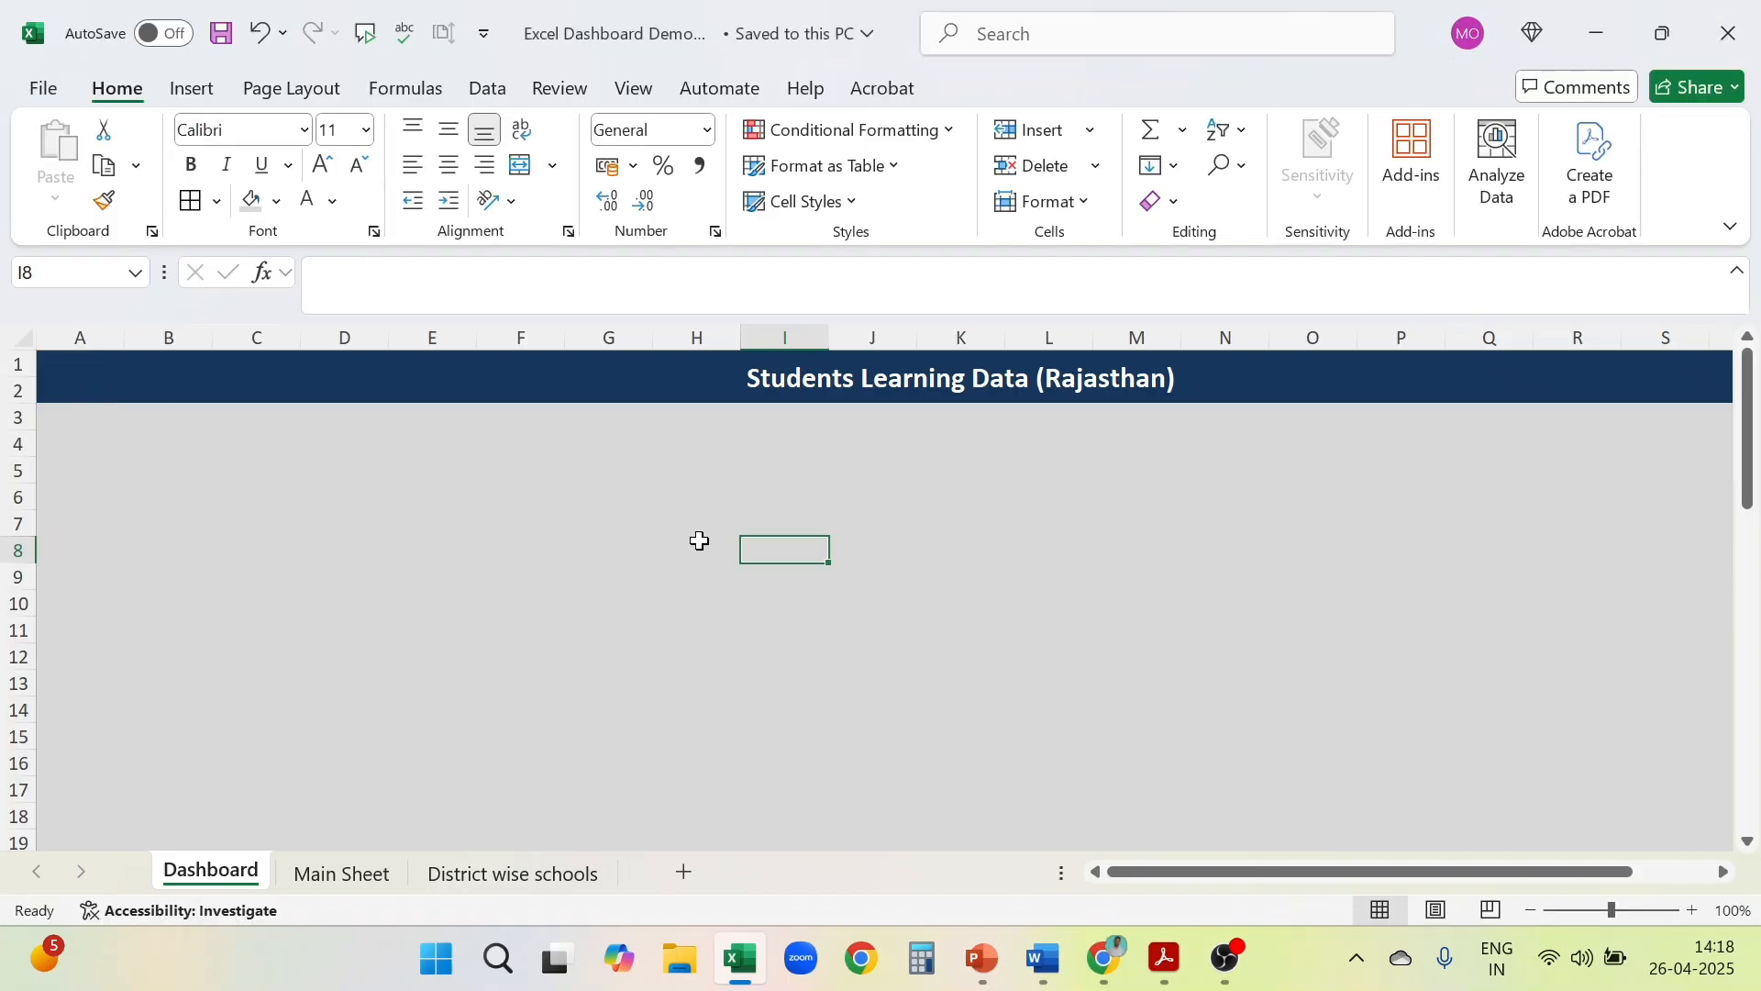
left_click(699, 543)
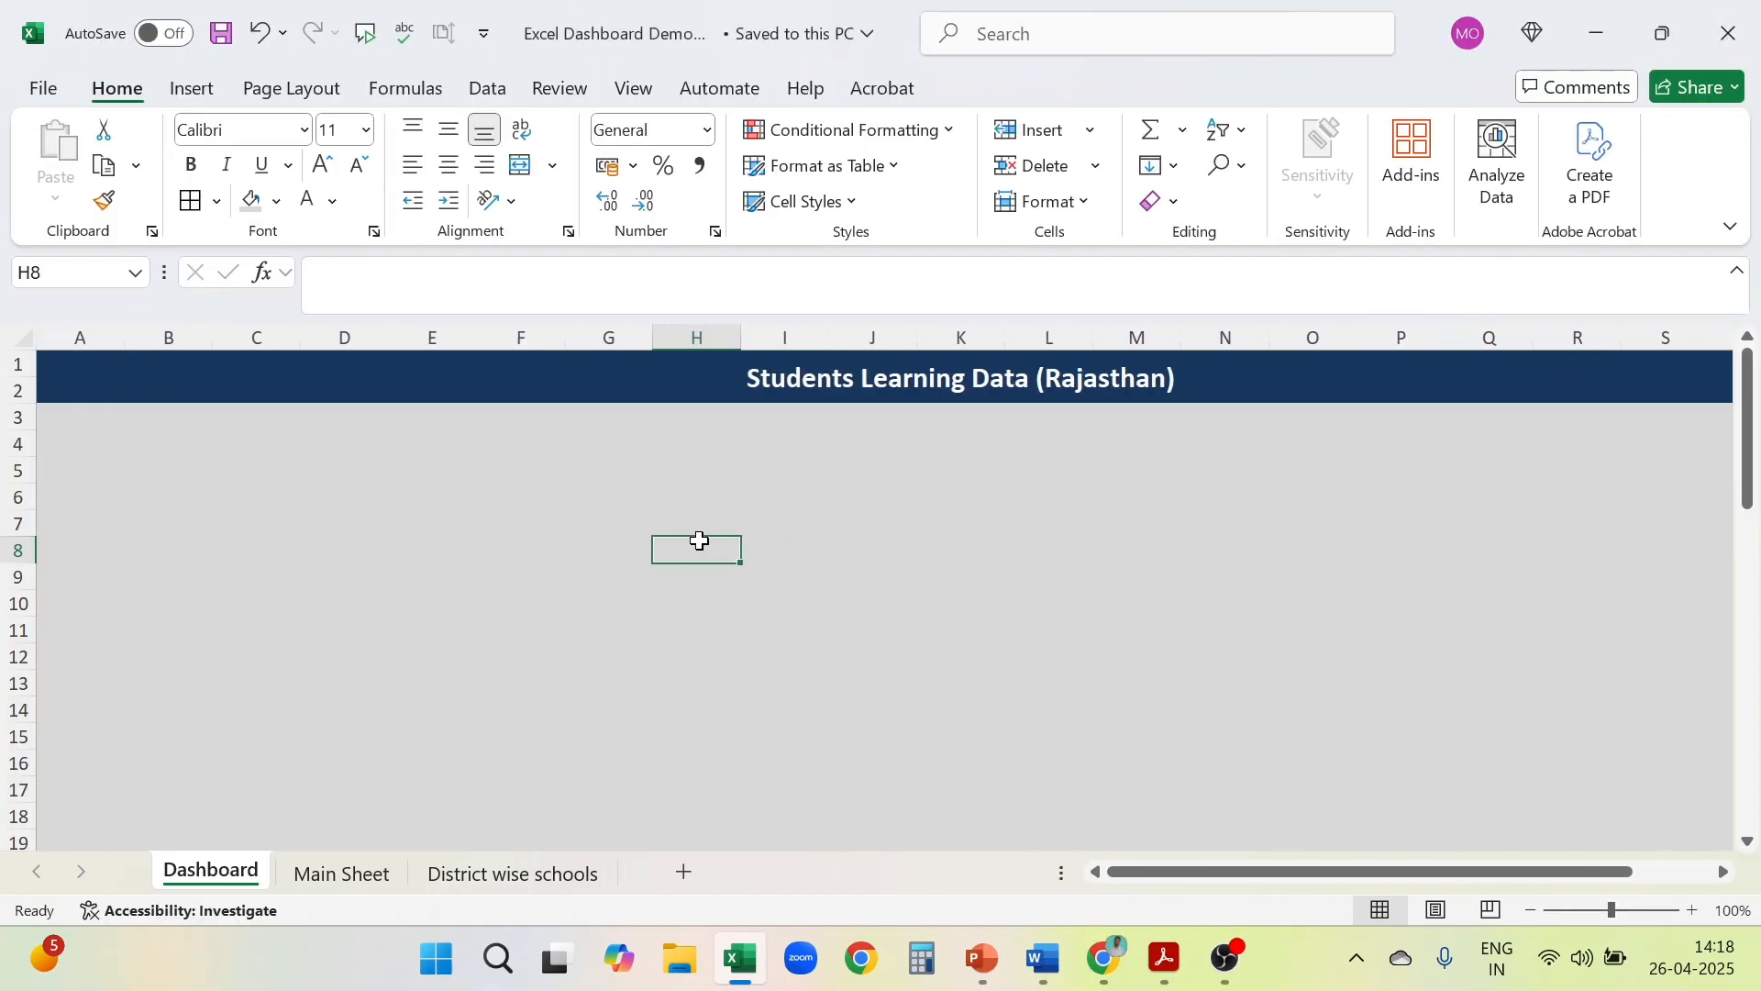
scroll(699, 541, "right", 2)
scroll(698, 542, "left", 2)
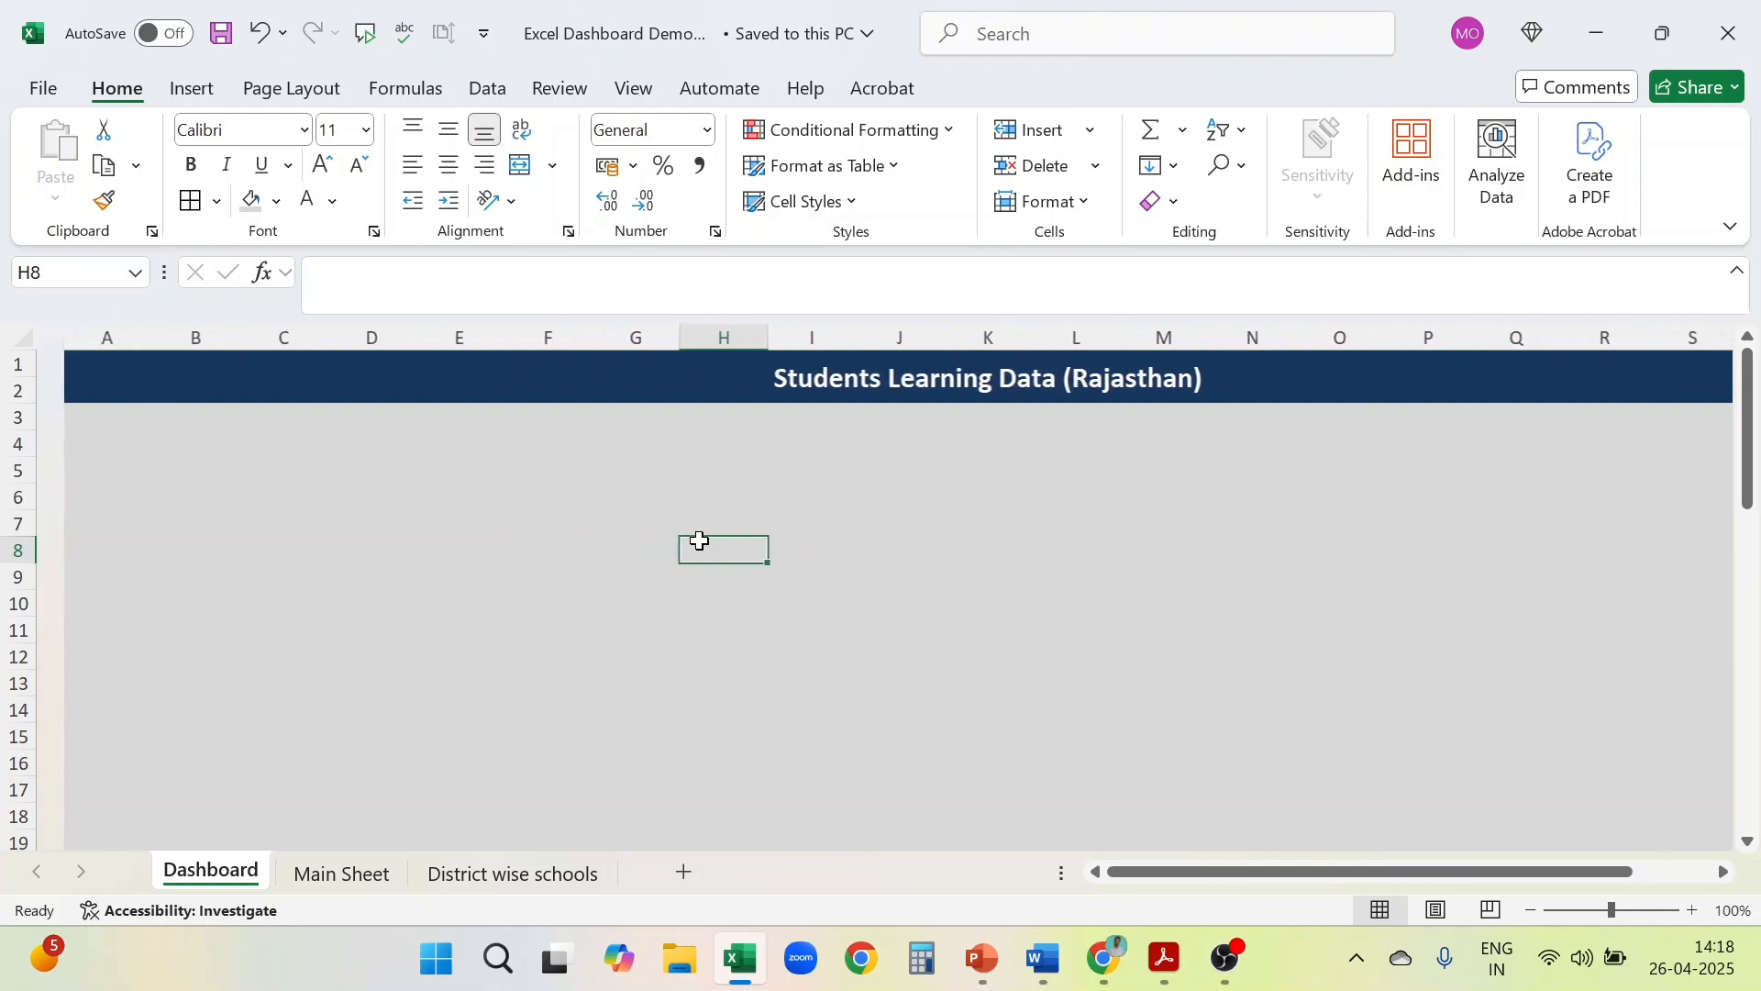
left_click(738, 656)
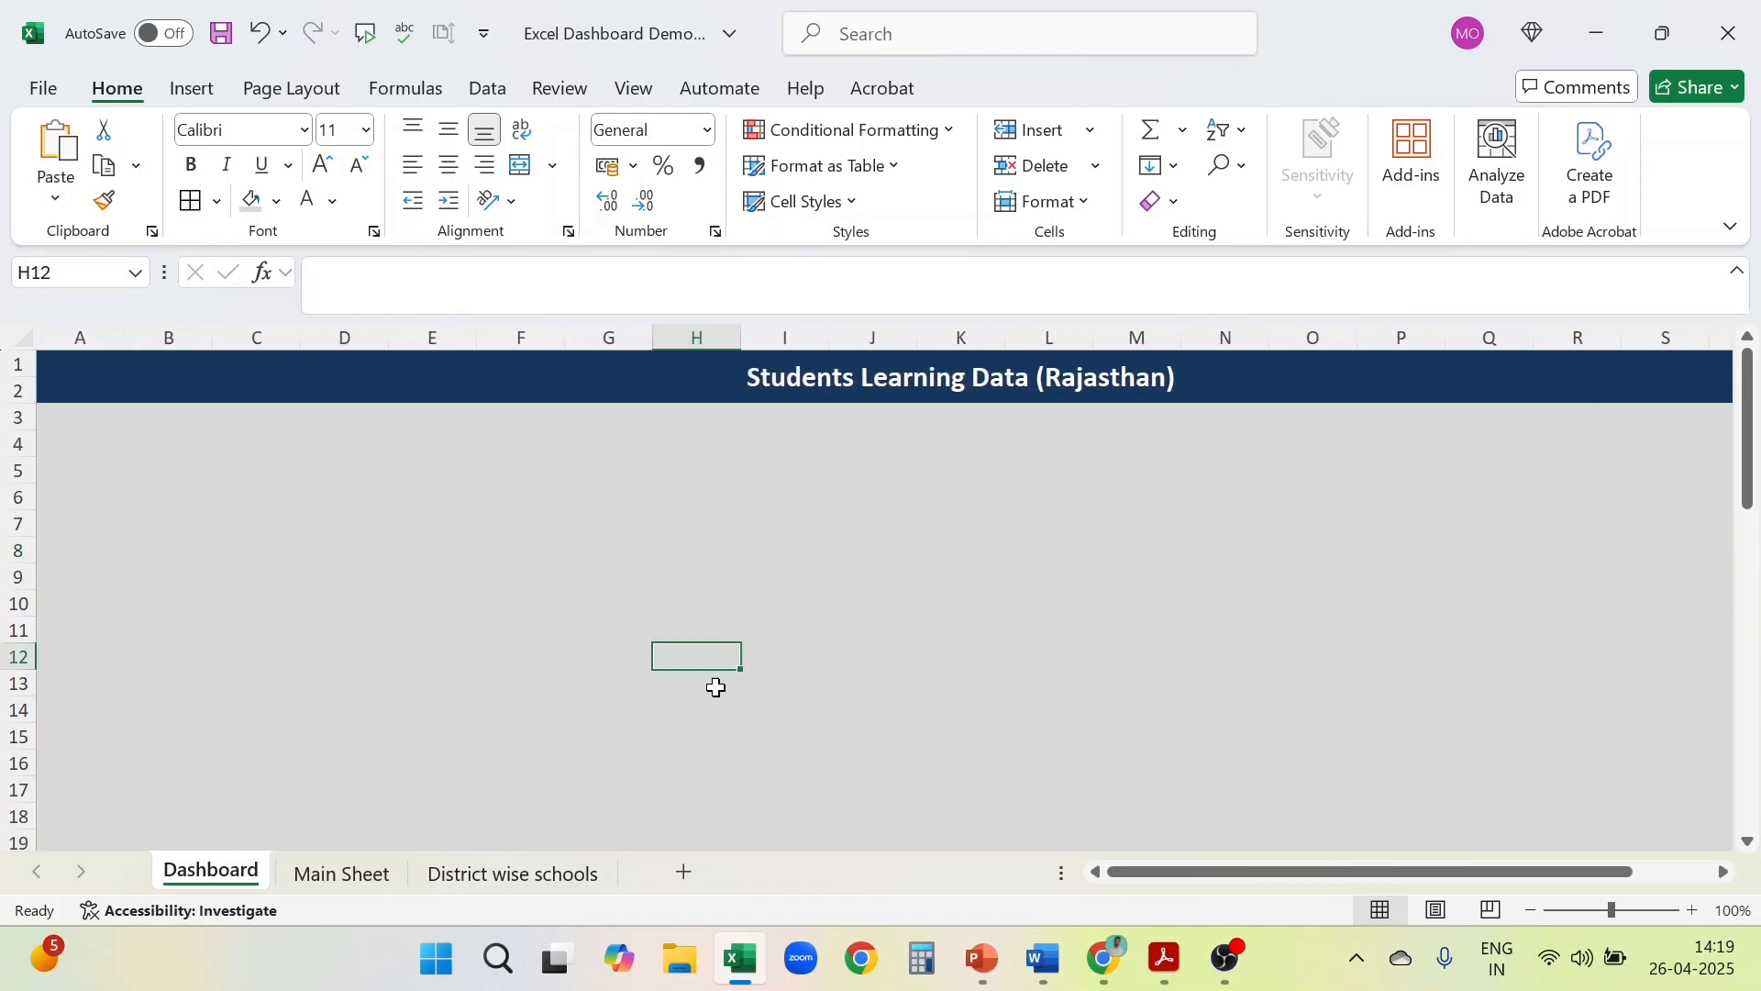
Copy the PivotChart from the District wise schools sheet and paste it onto the Dashboard sheet at cell E6
left_click(523, 873)
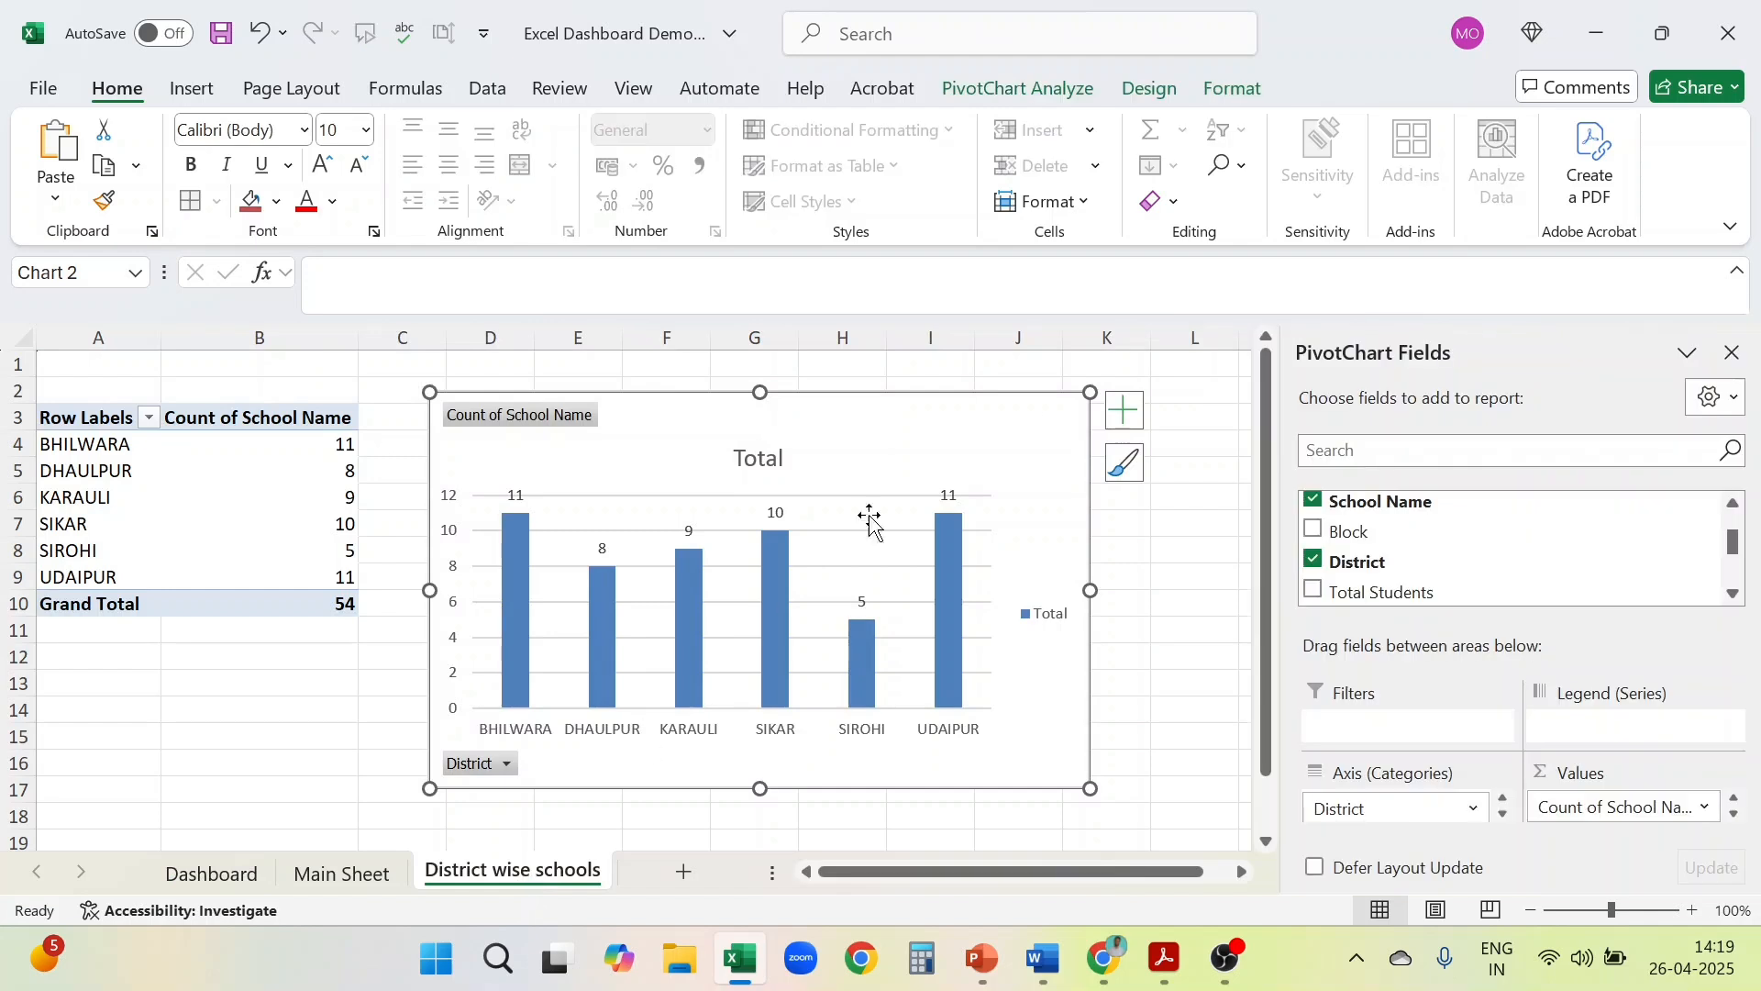
right_click(970, 441)
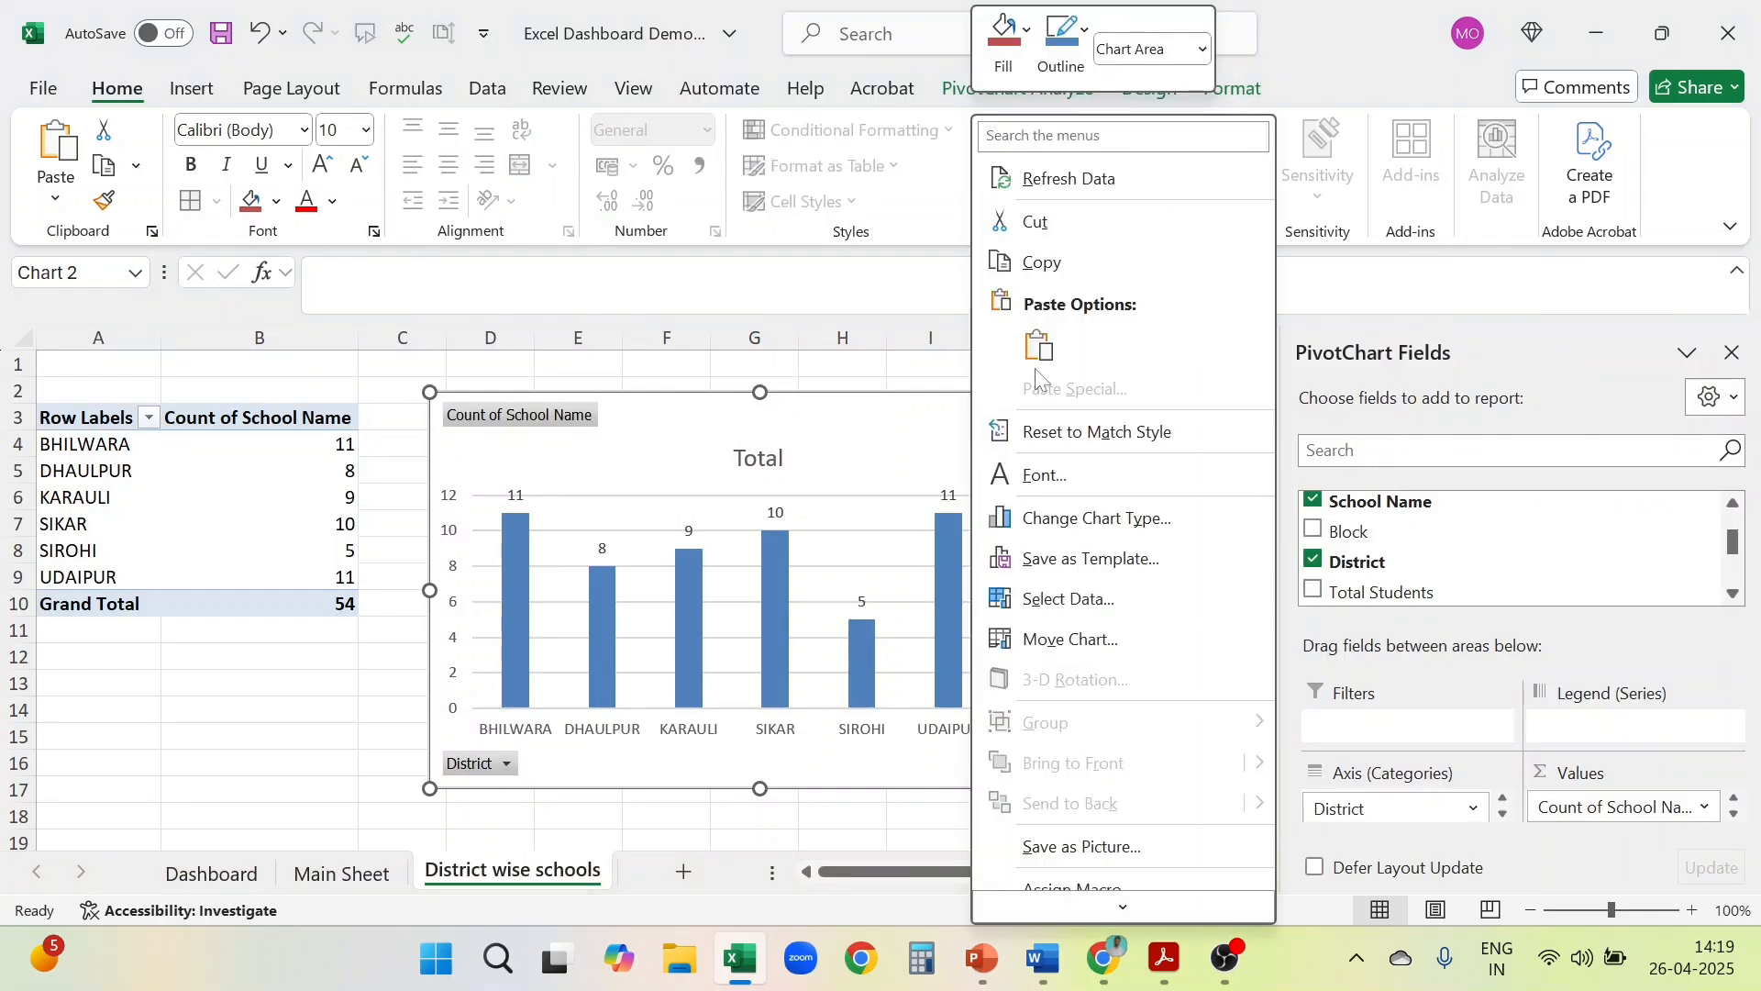
left_click(1059, 271)
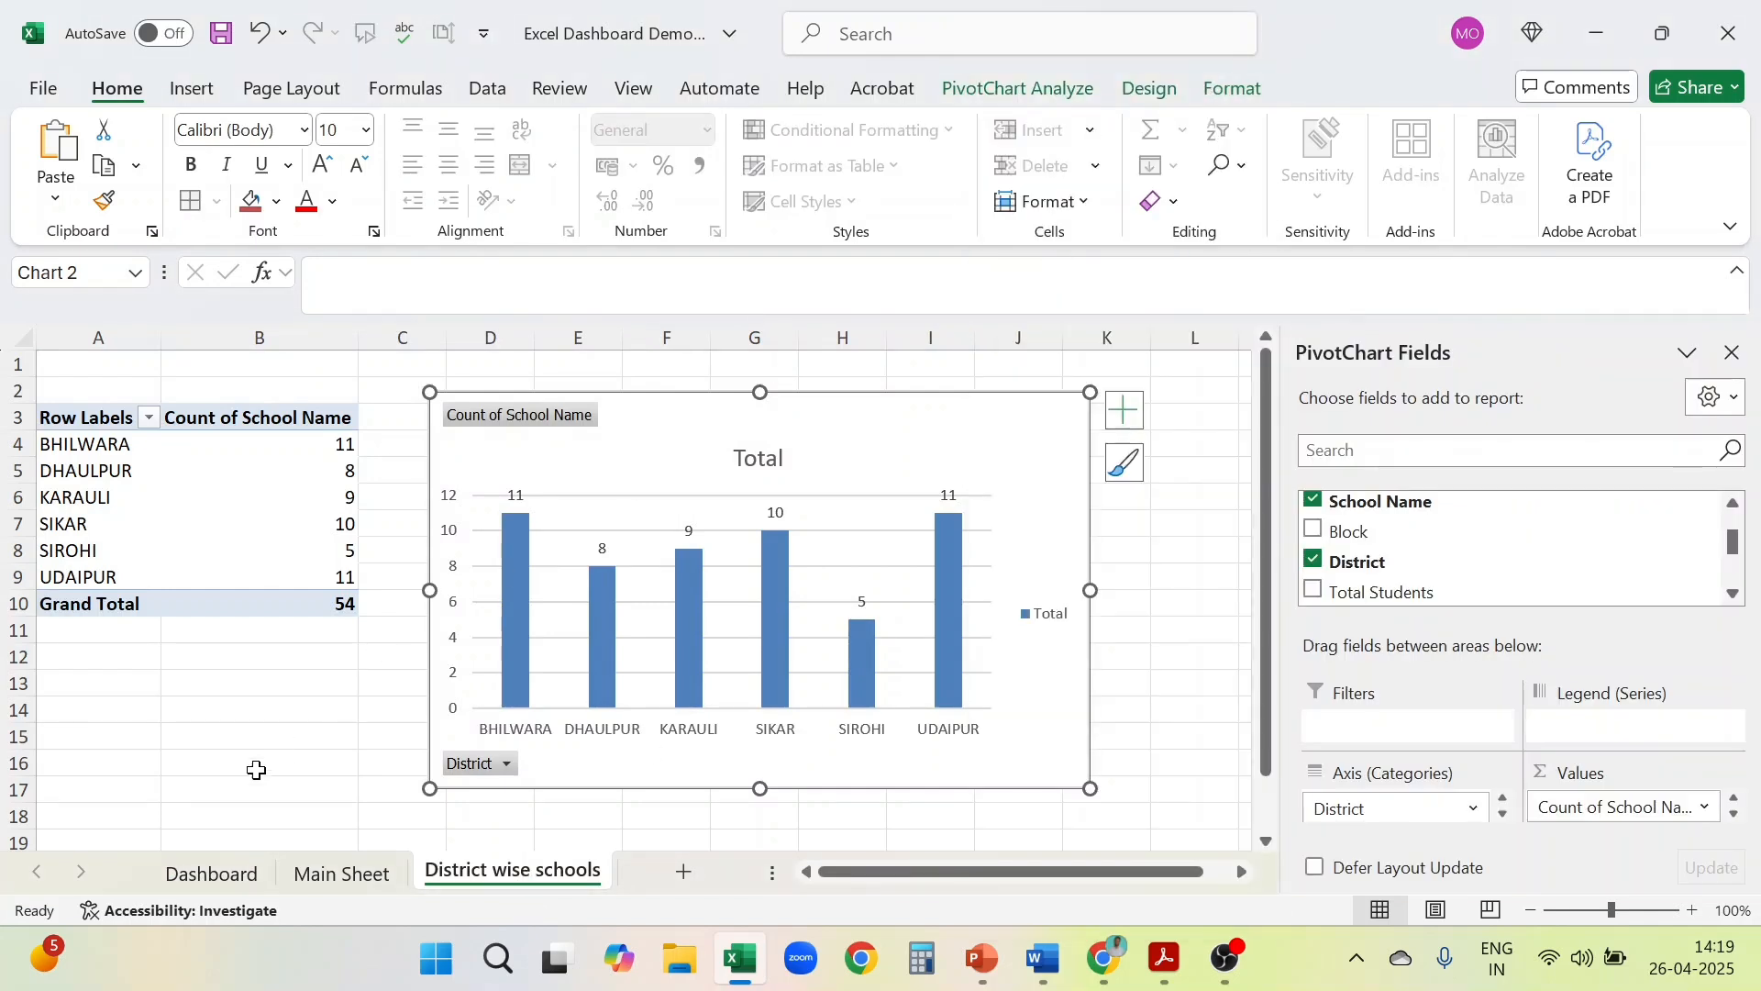
left_click(211, 872)
left_click(395, 488)
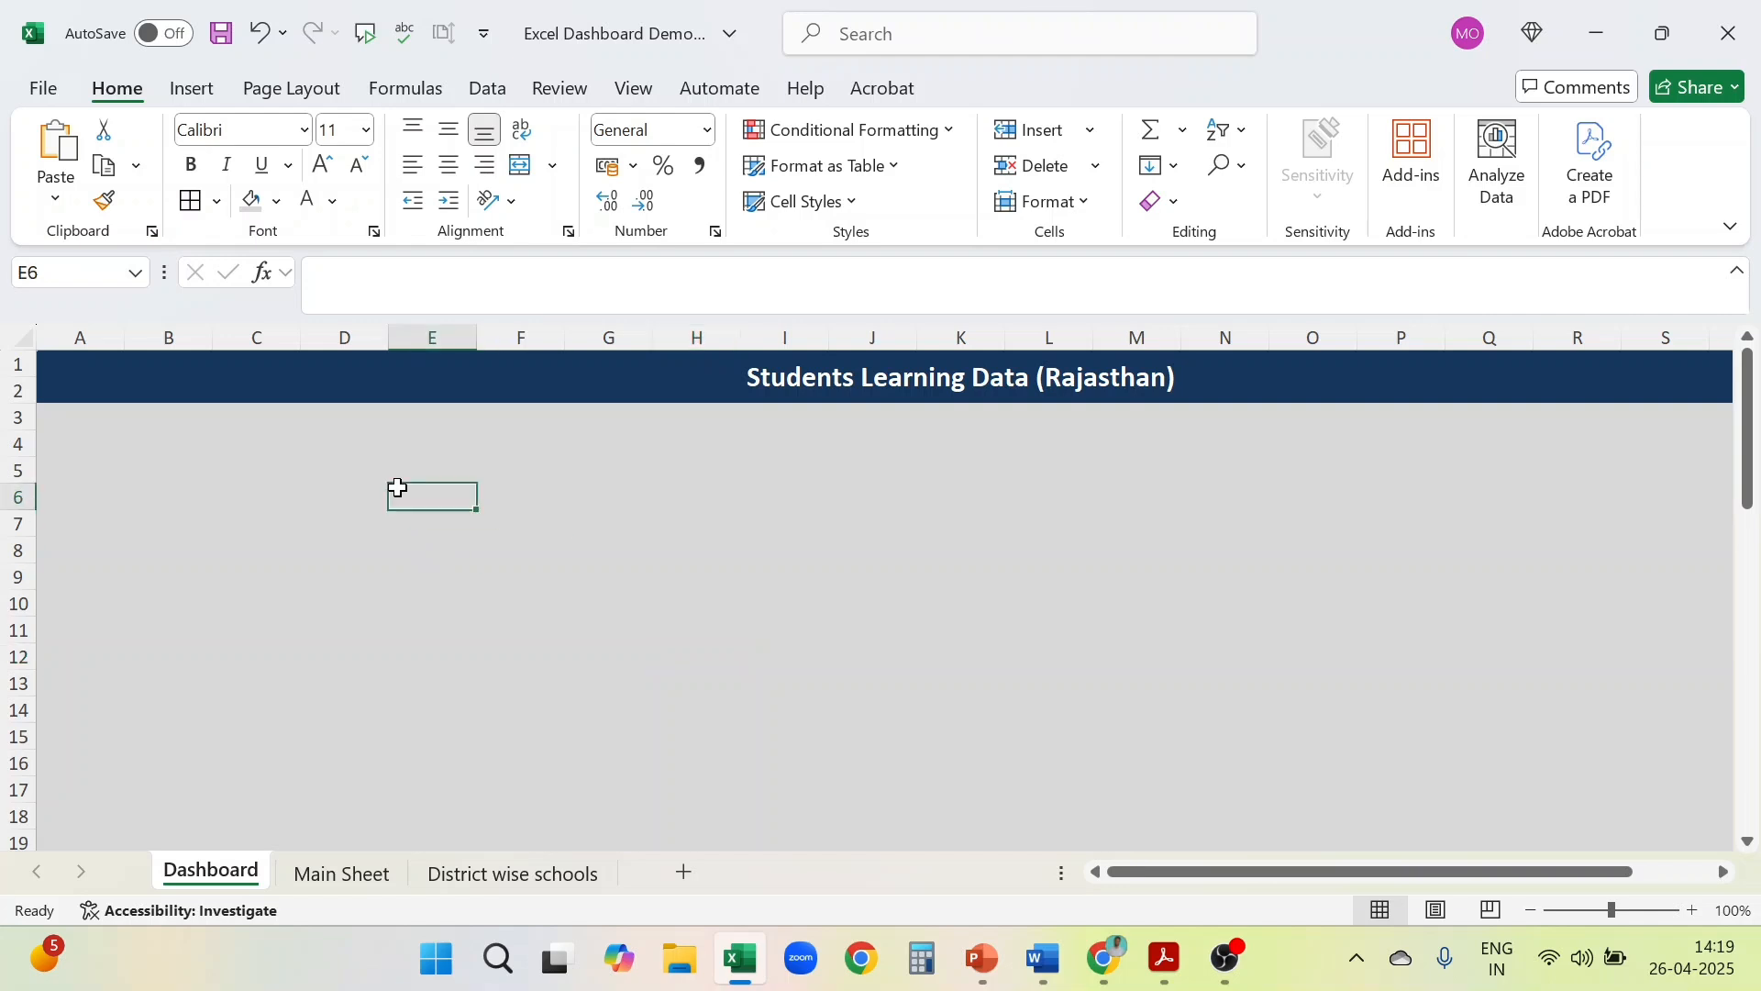
key("ctrl+v")
Move and resize the pasted chart to cover about D5:K17 on the dashboard, and close the PivotChart field list
left_click_drag(944, 536, 881, 511)
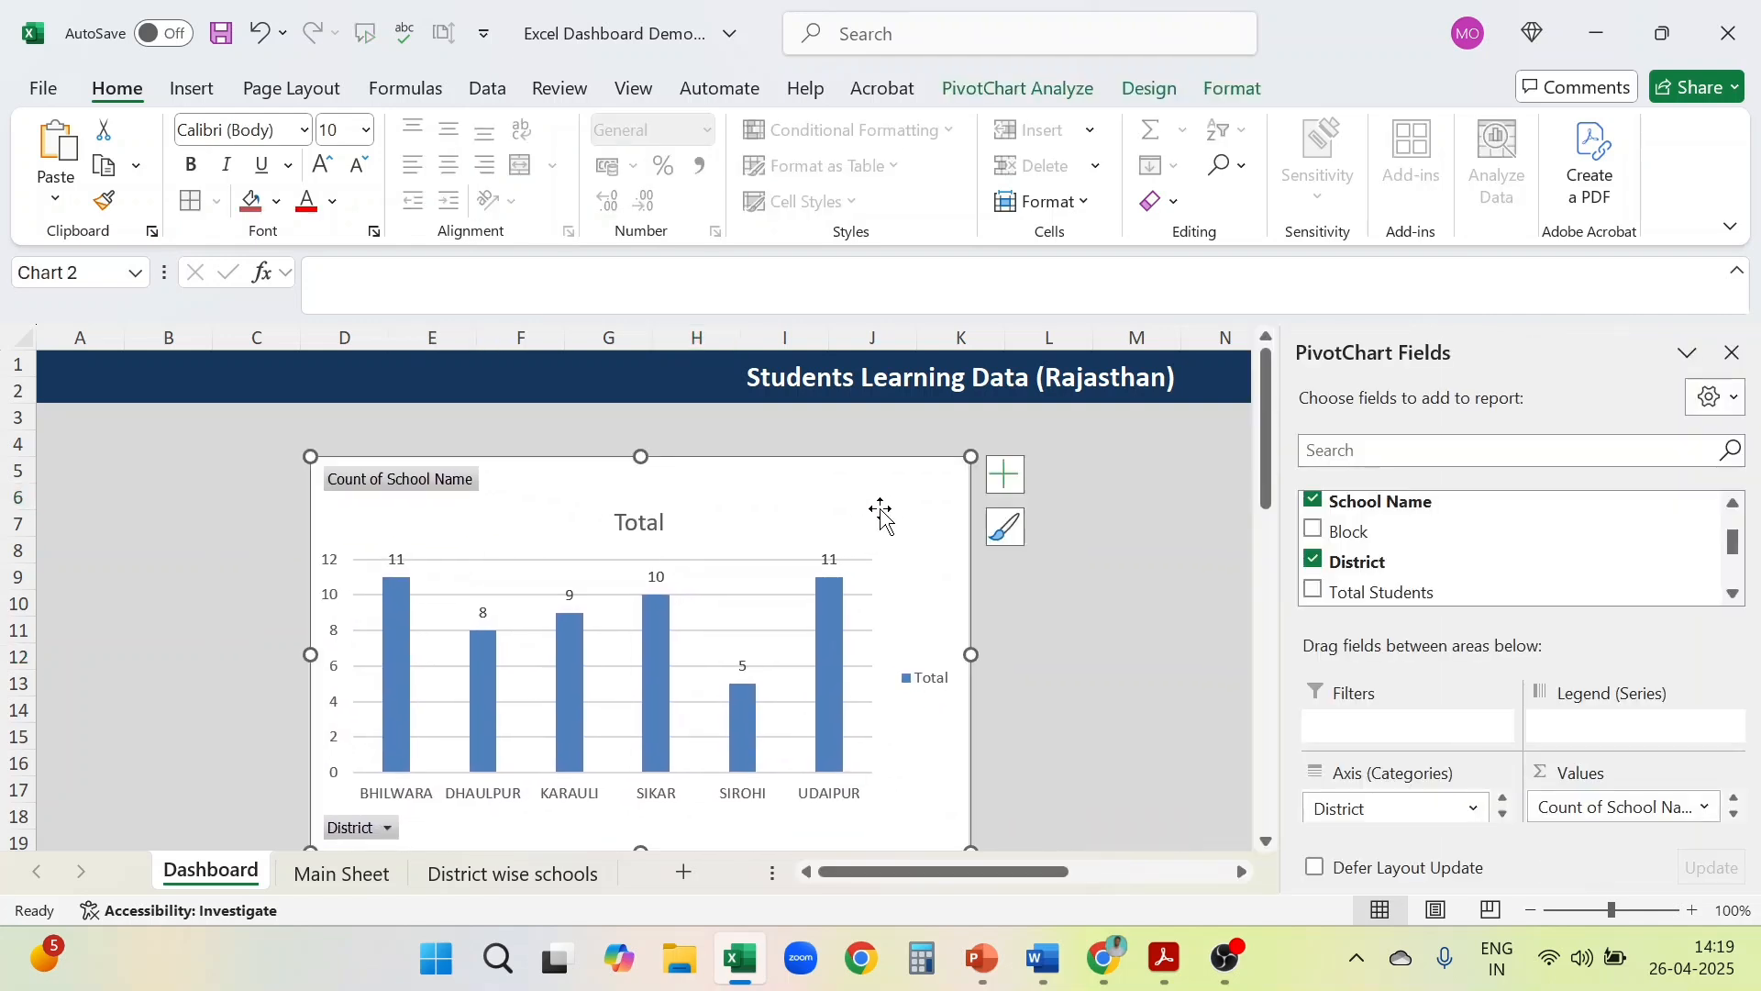
left_click(1730, 354)
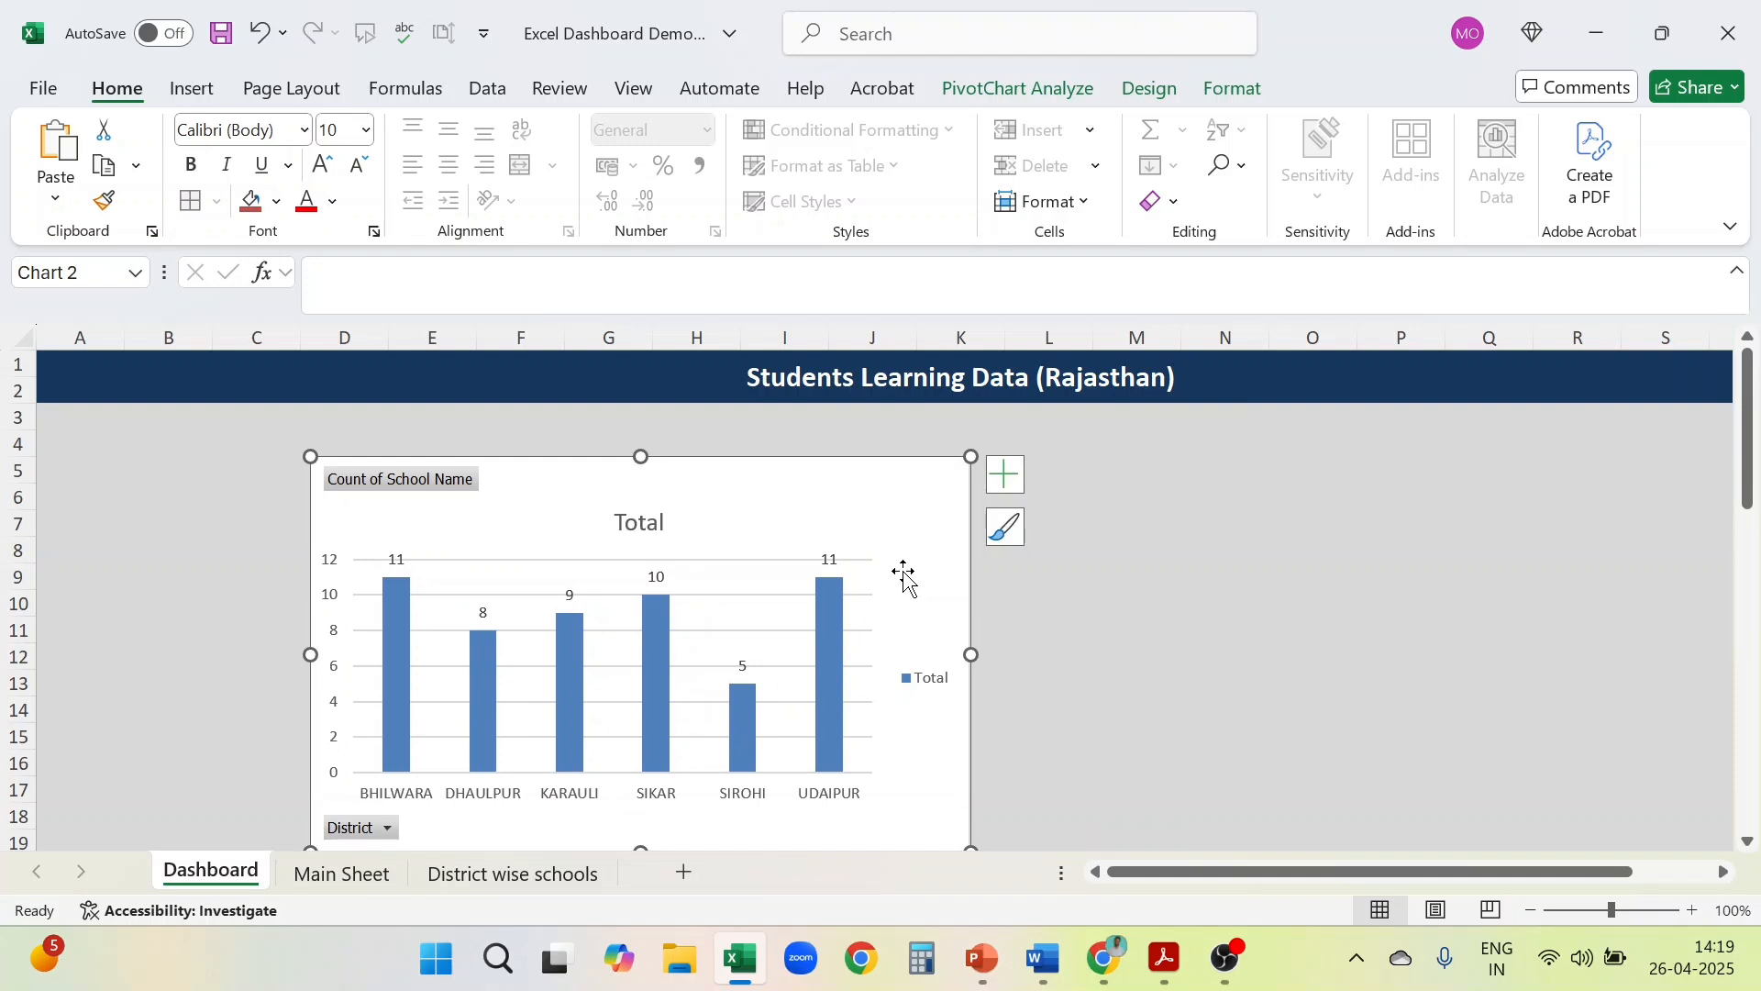
scroll(905, 574, "down", 2)
scroll(904, 576, "up", 2)
scroll(975, 770, "down", 1)
left_click_drag(971, 754, 975, 674)
scroll(922, 452, "up", 1)
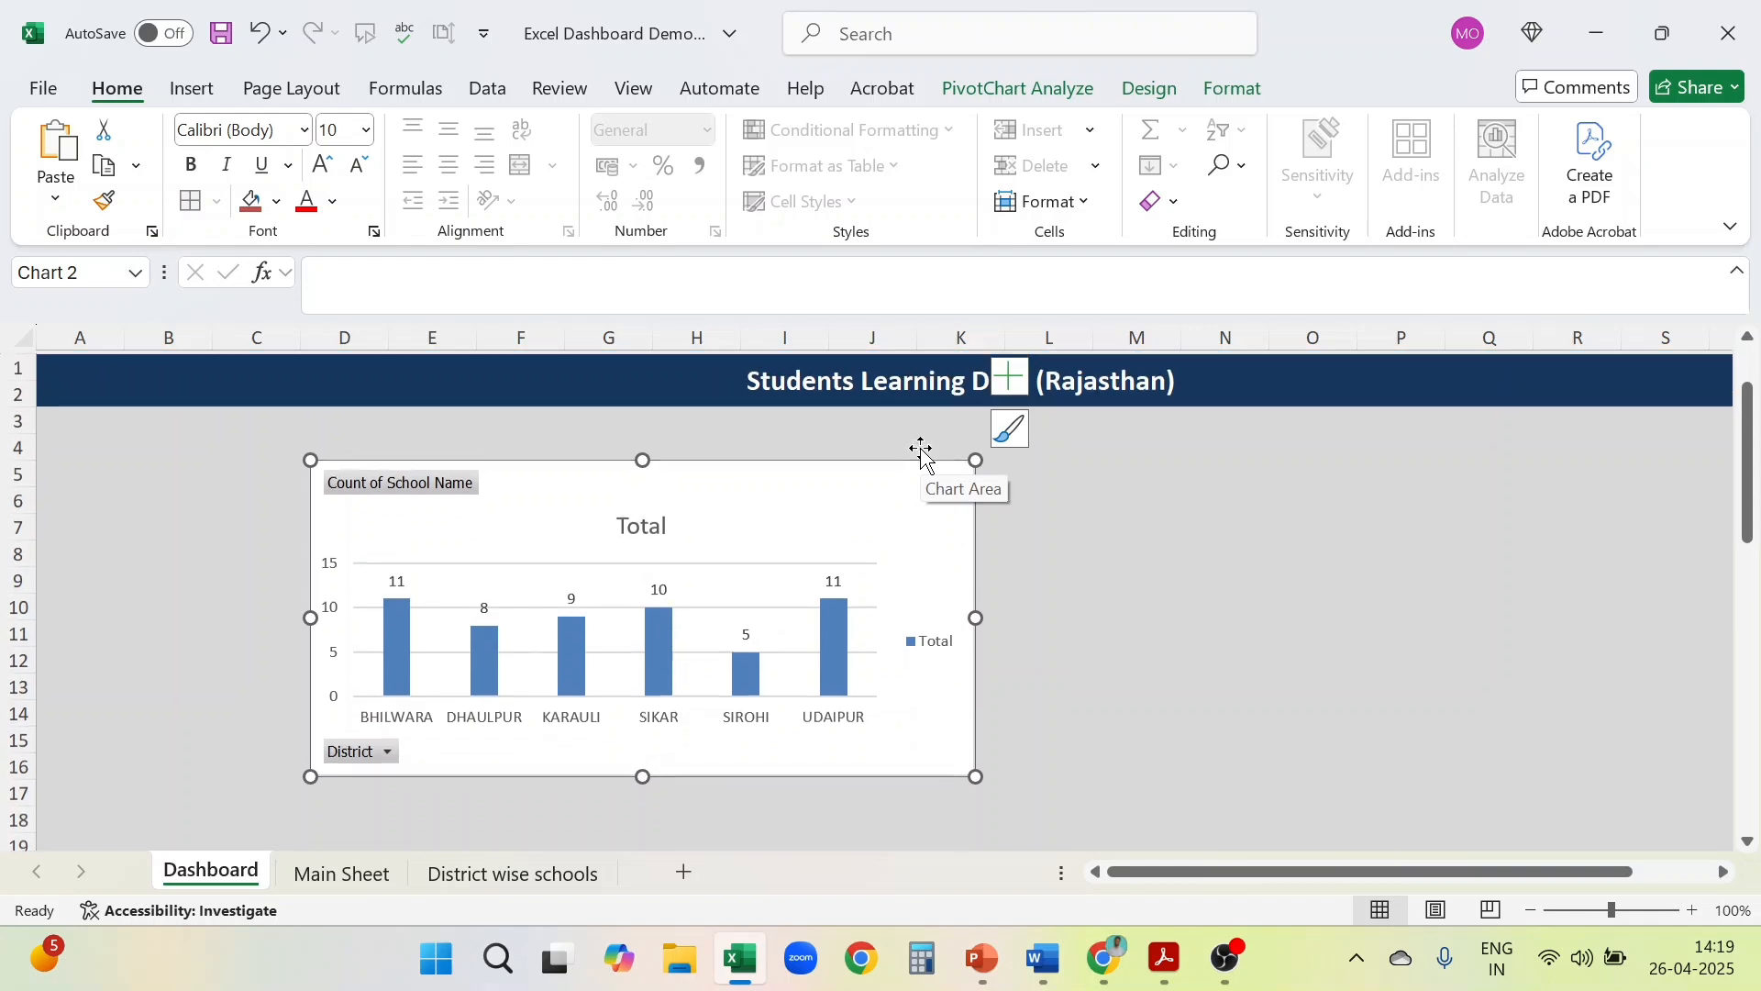
left_click_drag(643, 775, 643, 788)
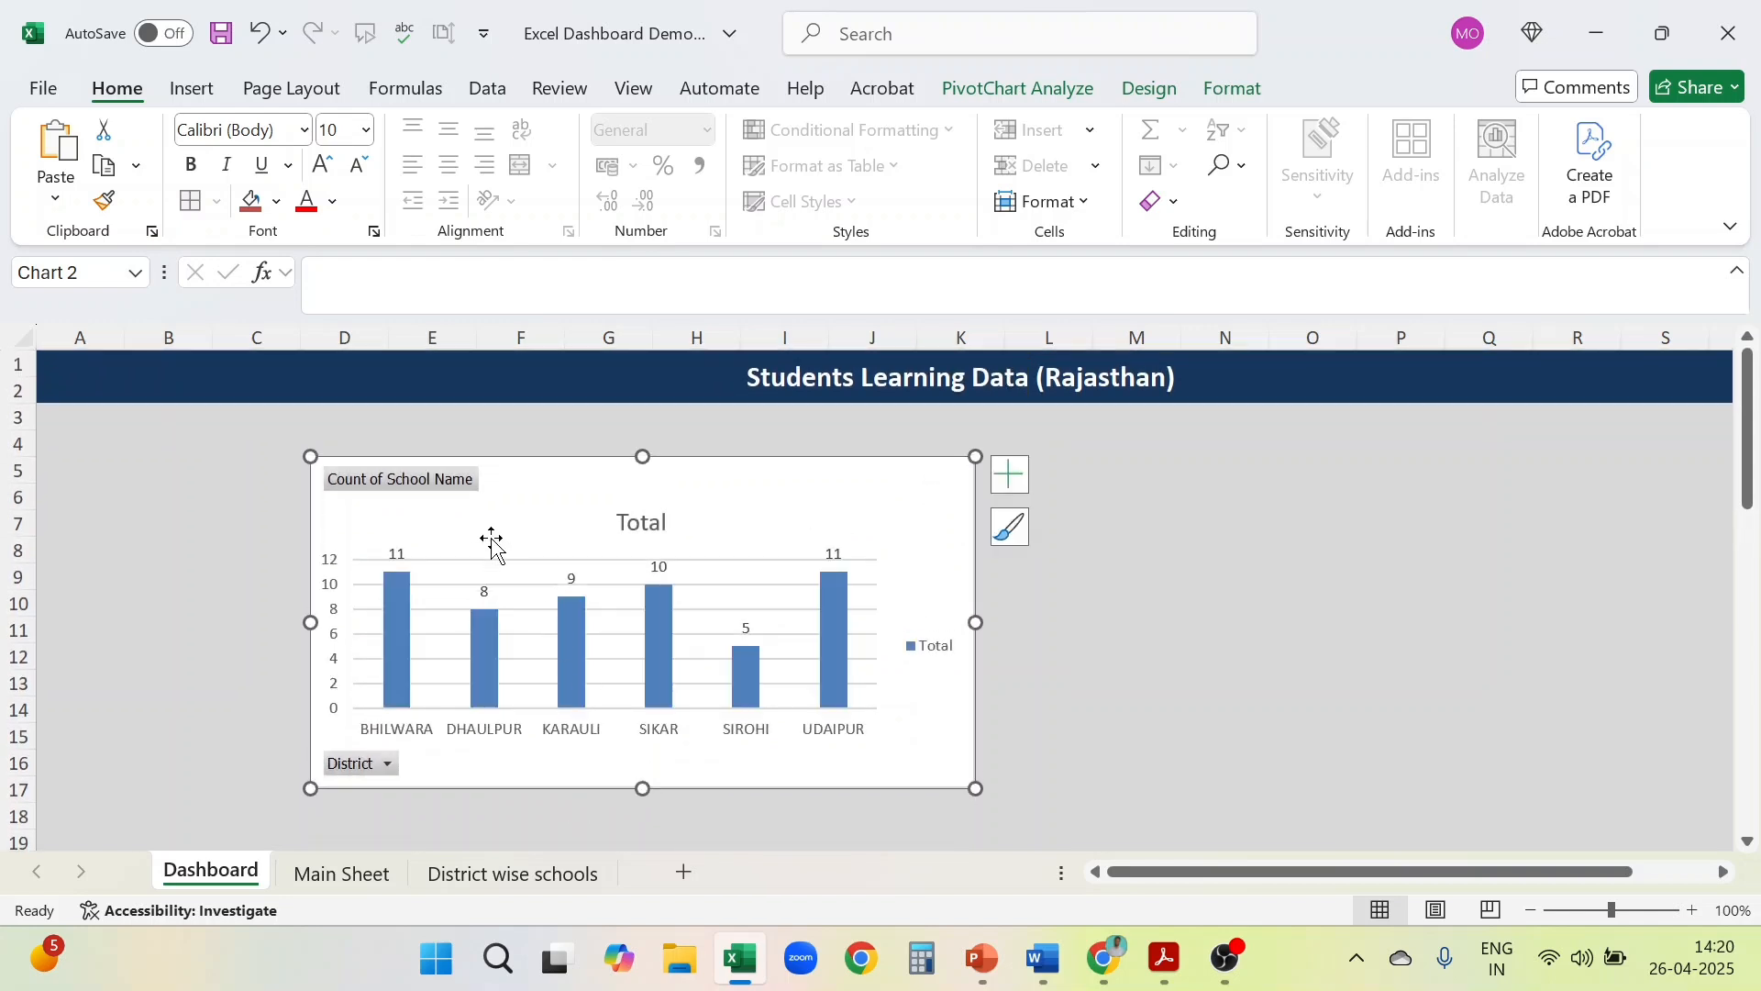
Try to remove the Count of School Name field from the dashboard chart, undo the removal and return to the Dashboard sheet
right_click(452, 489)
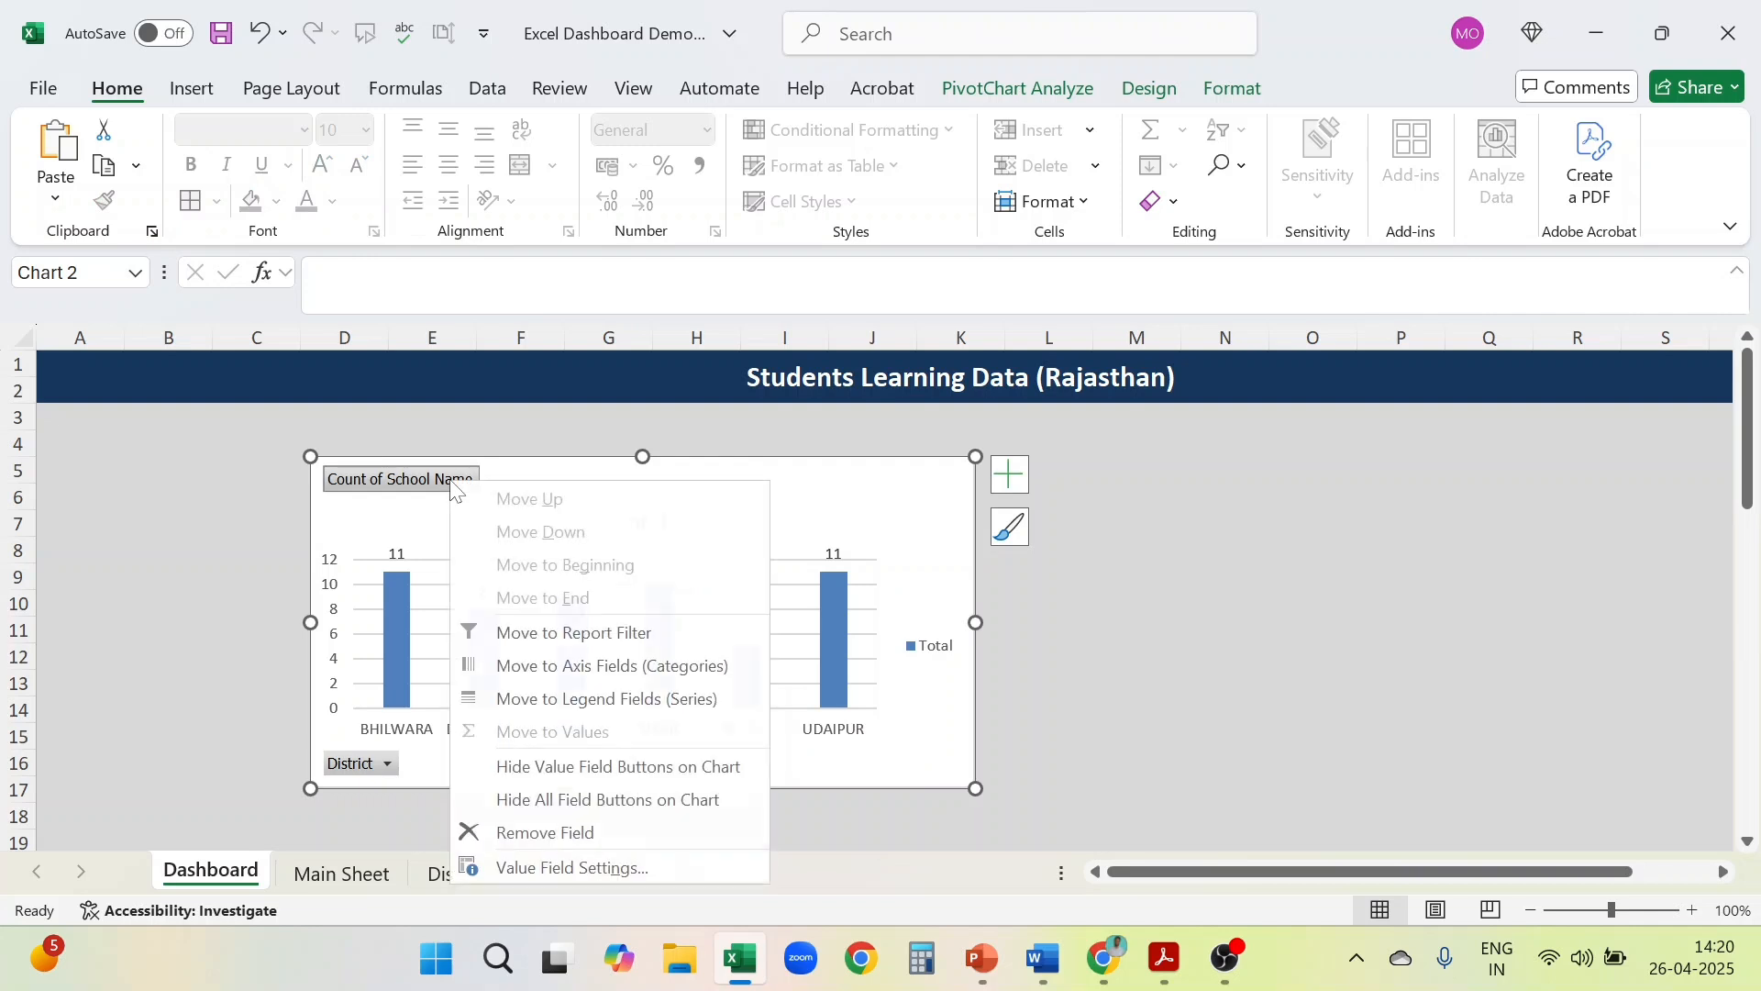
left_click(558, 832)
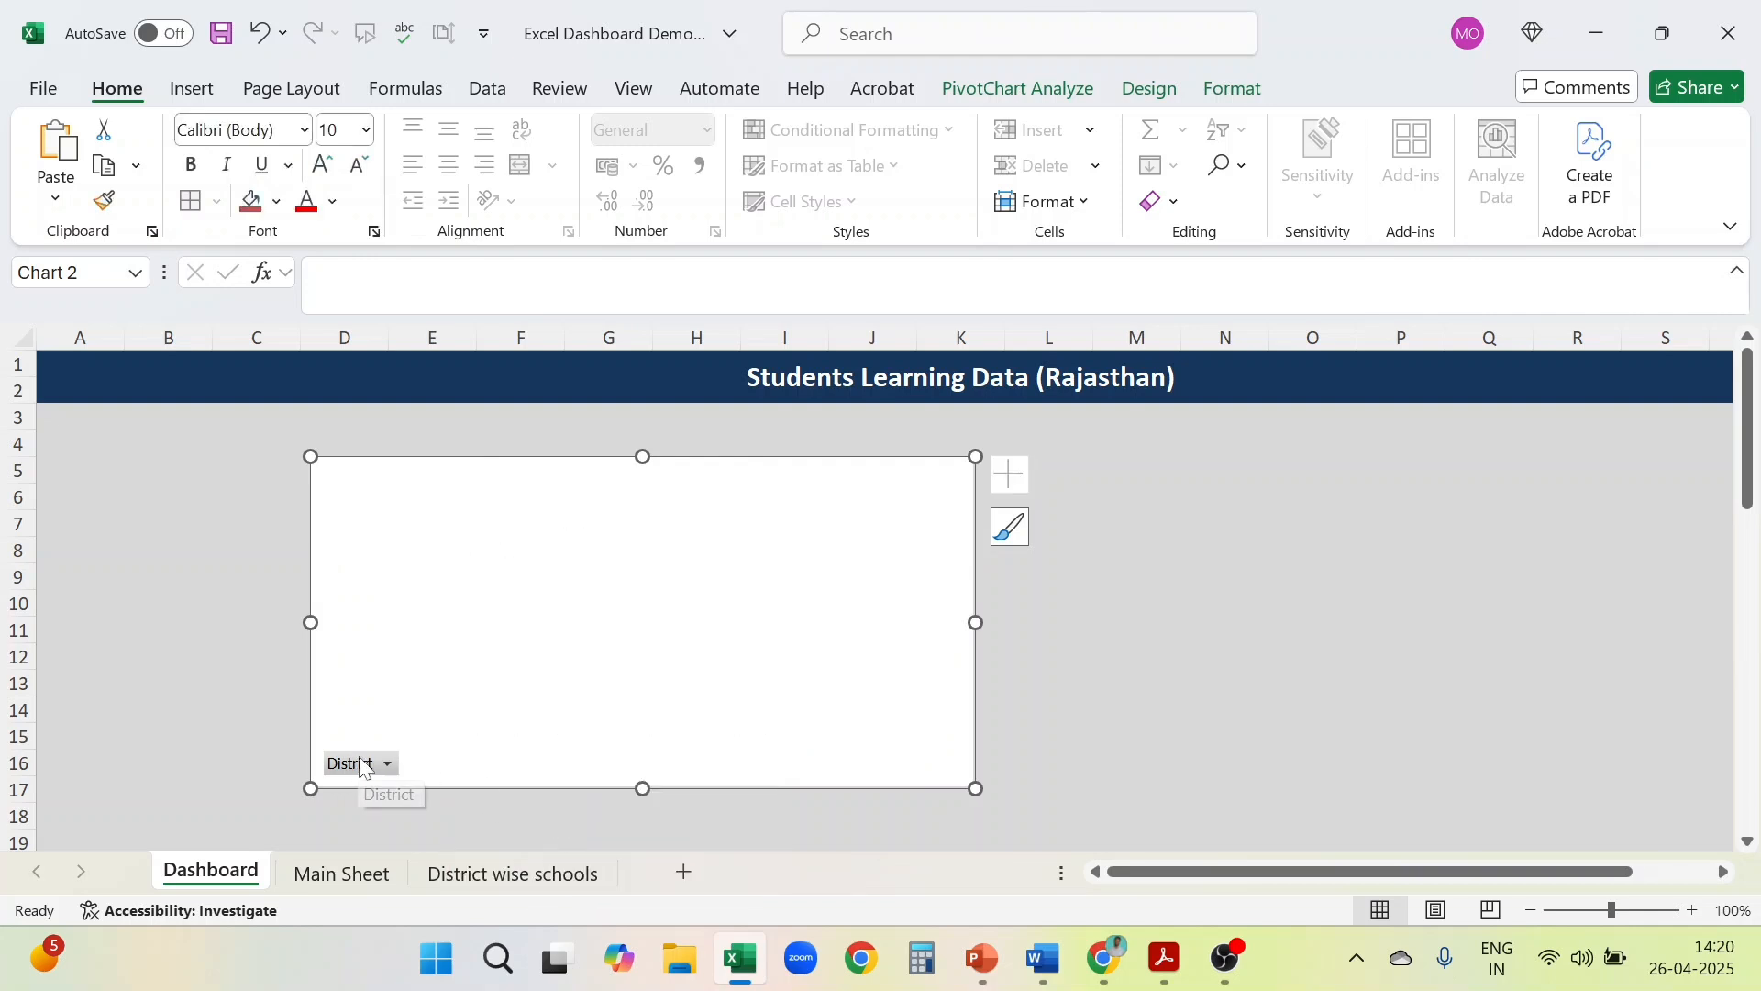
key("ctrl+z")
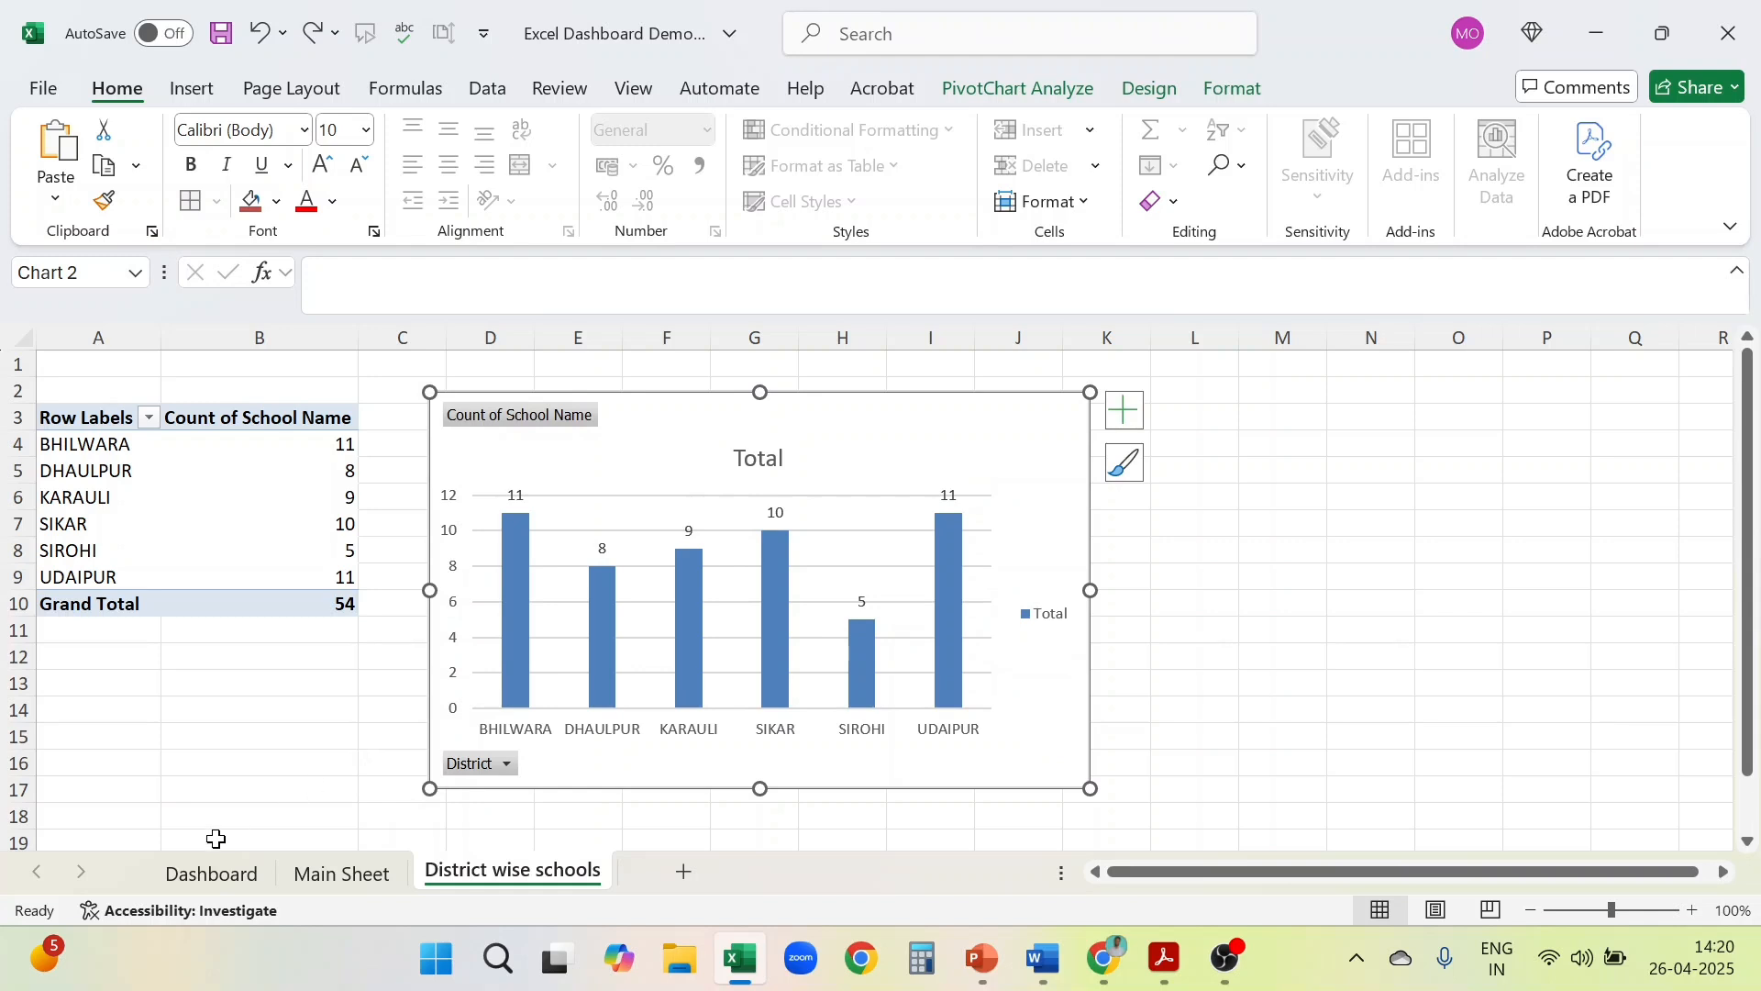
left_click(221, 874)
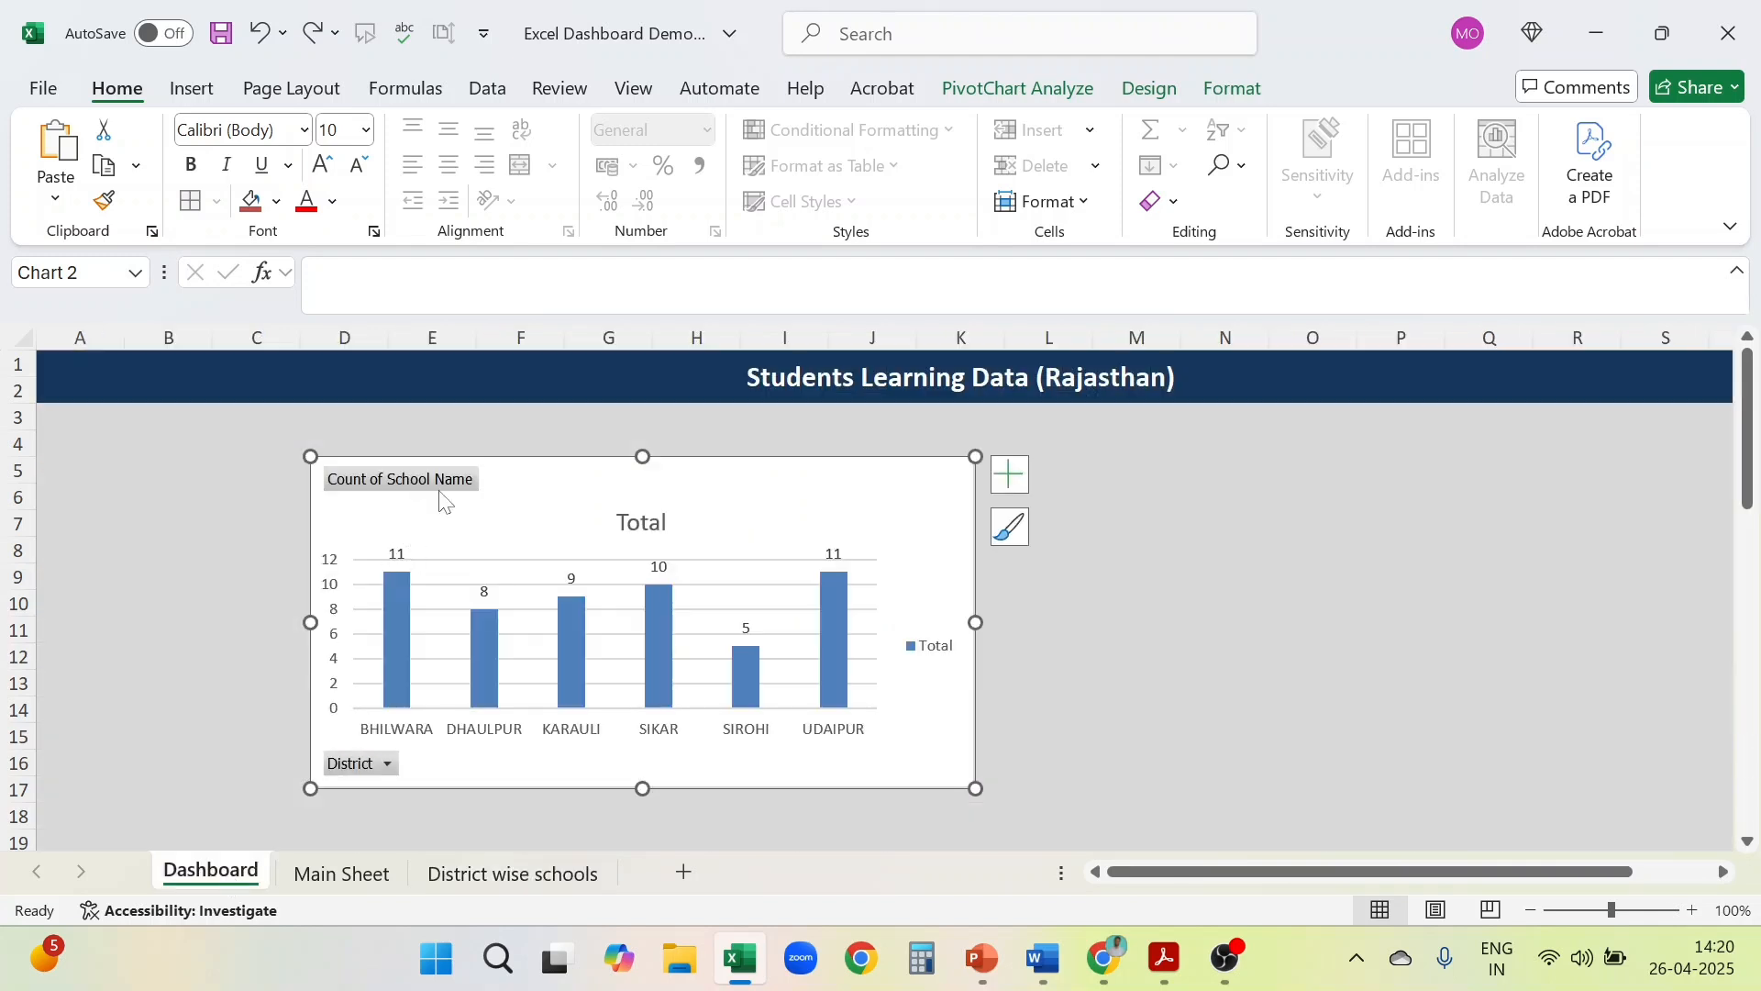
Change the dashboard chart's title to "District wise total schools"
left_click(648, 520)
double_click(652, 524)
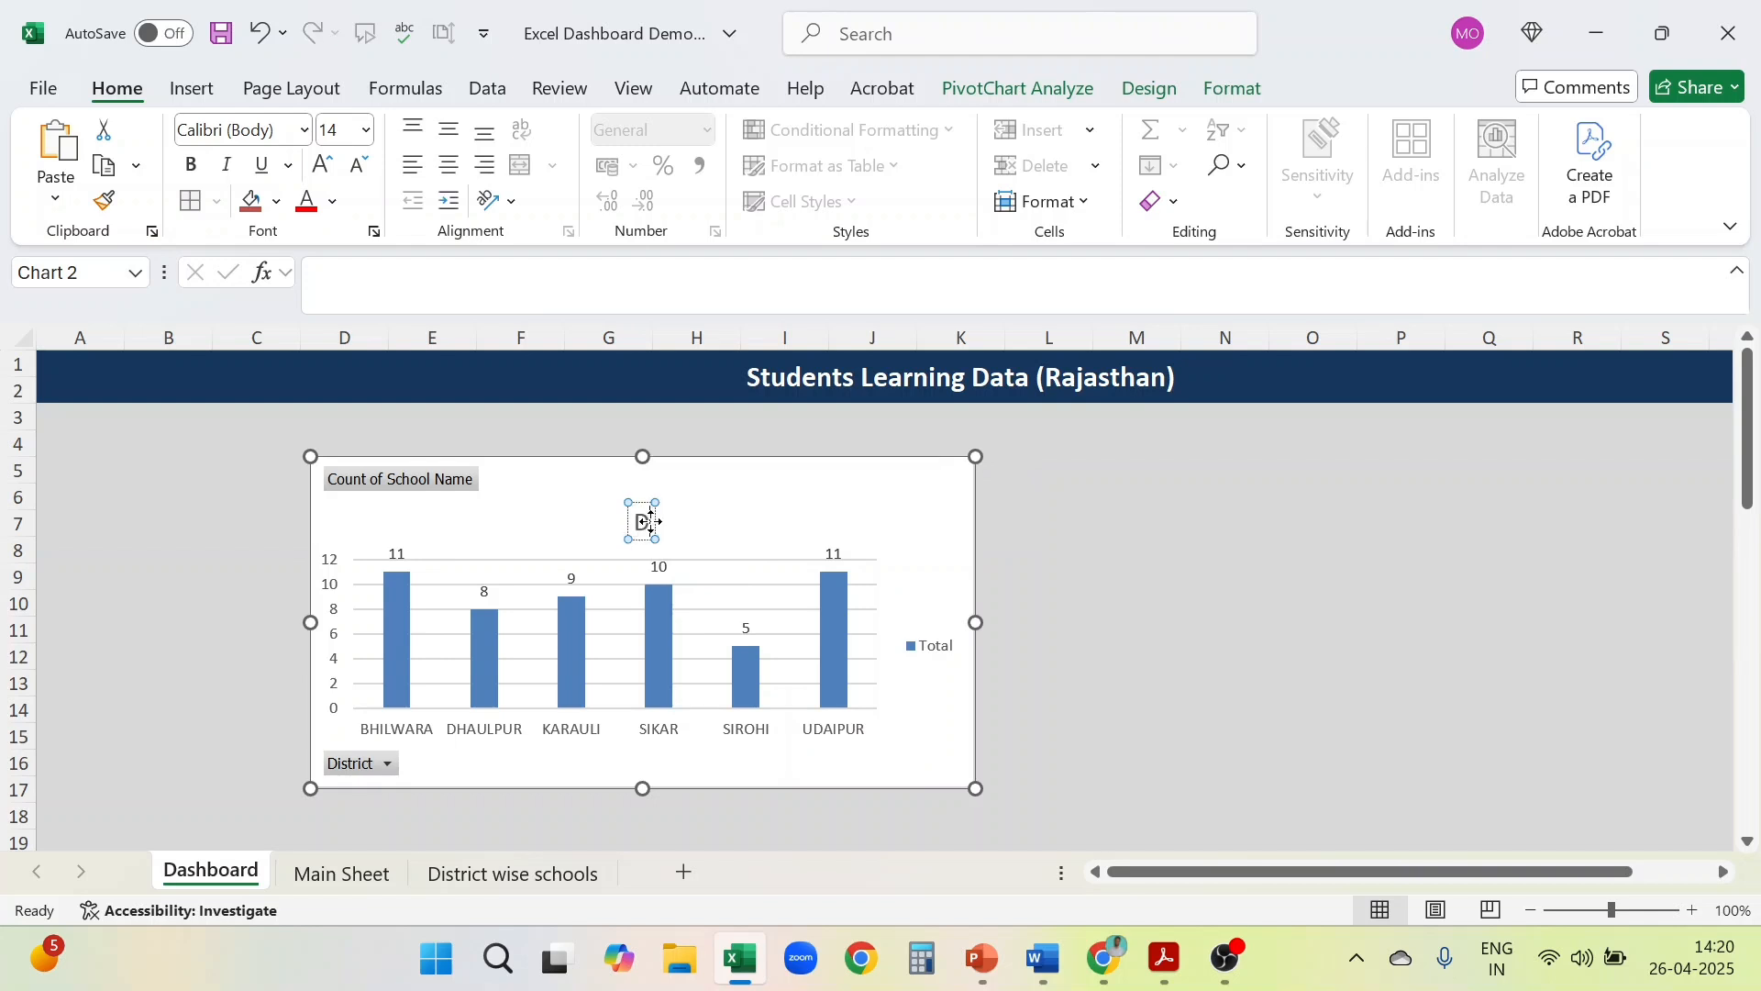
type("District")
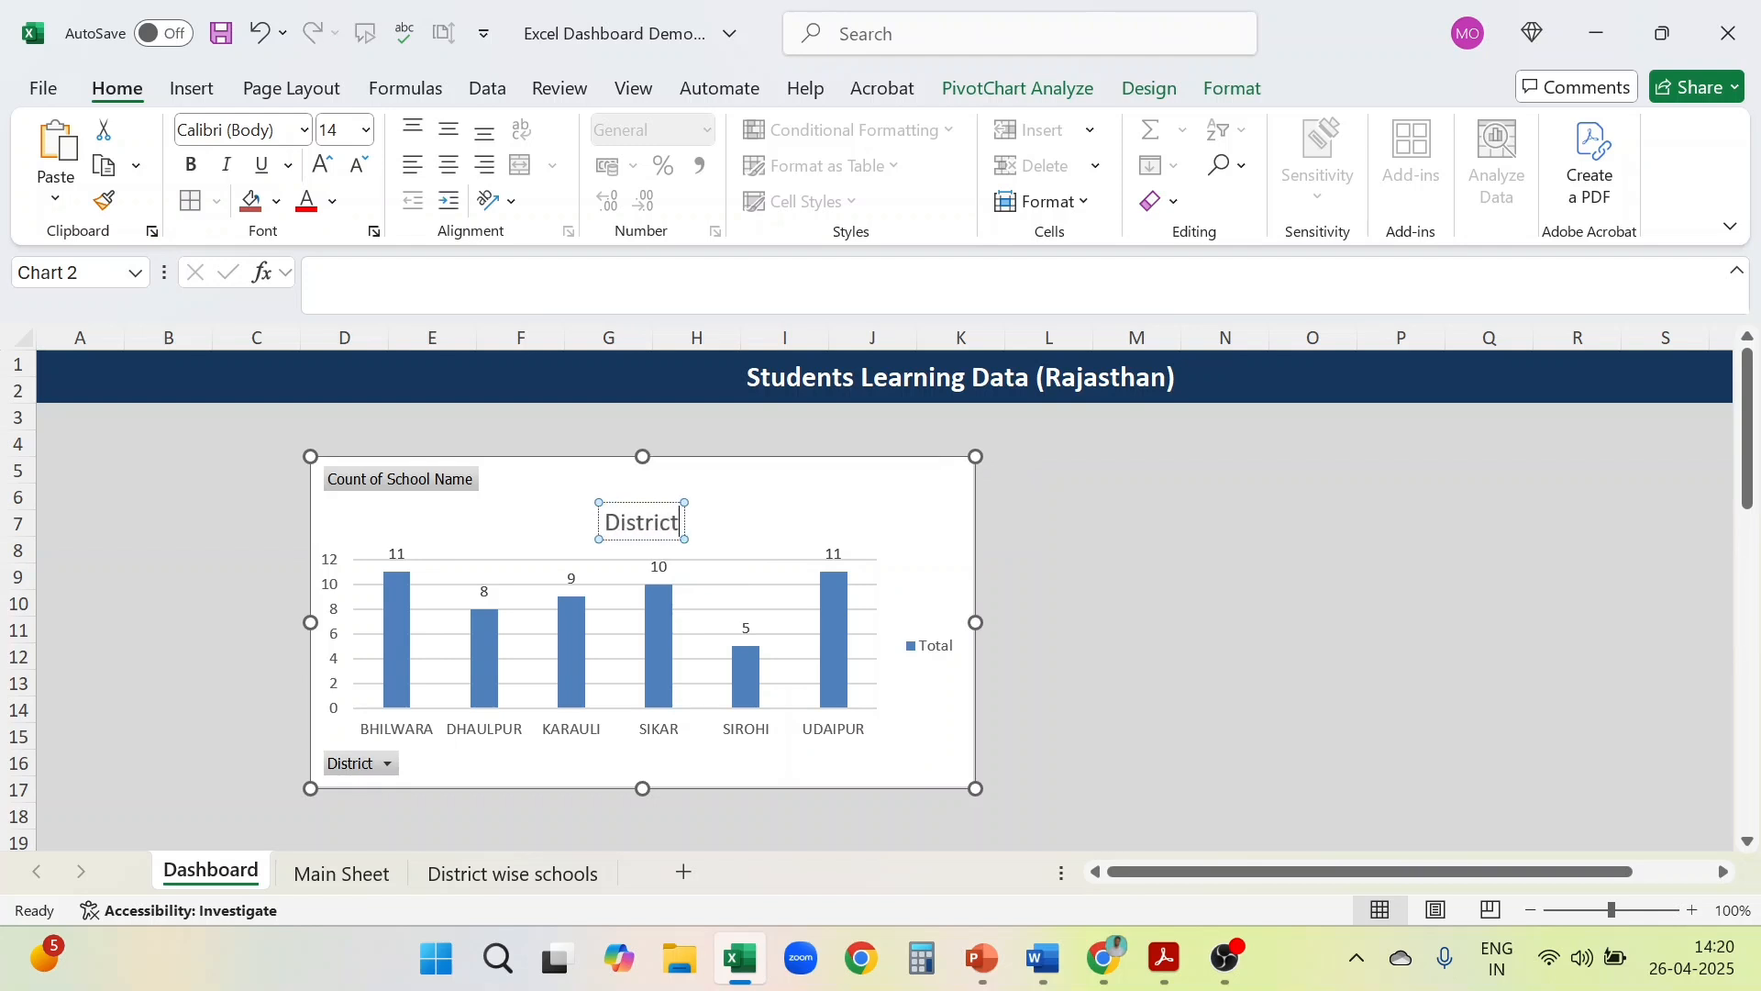
type(" wise")
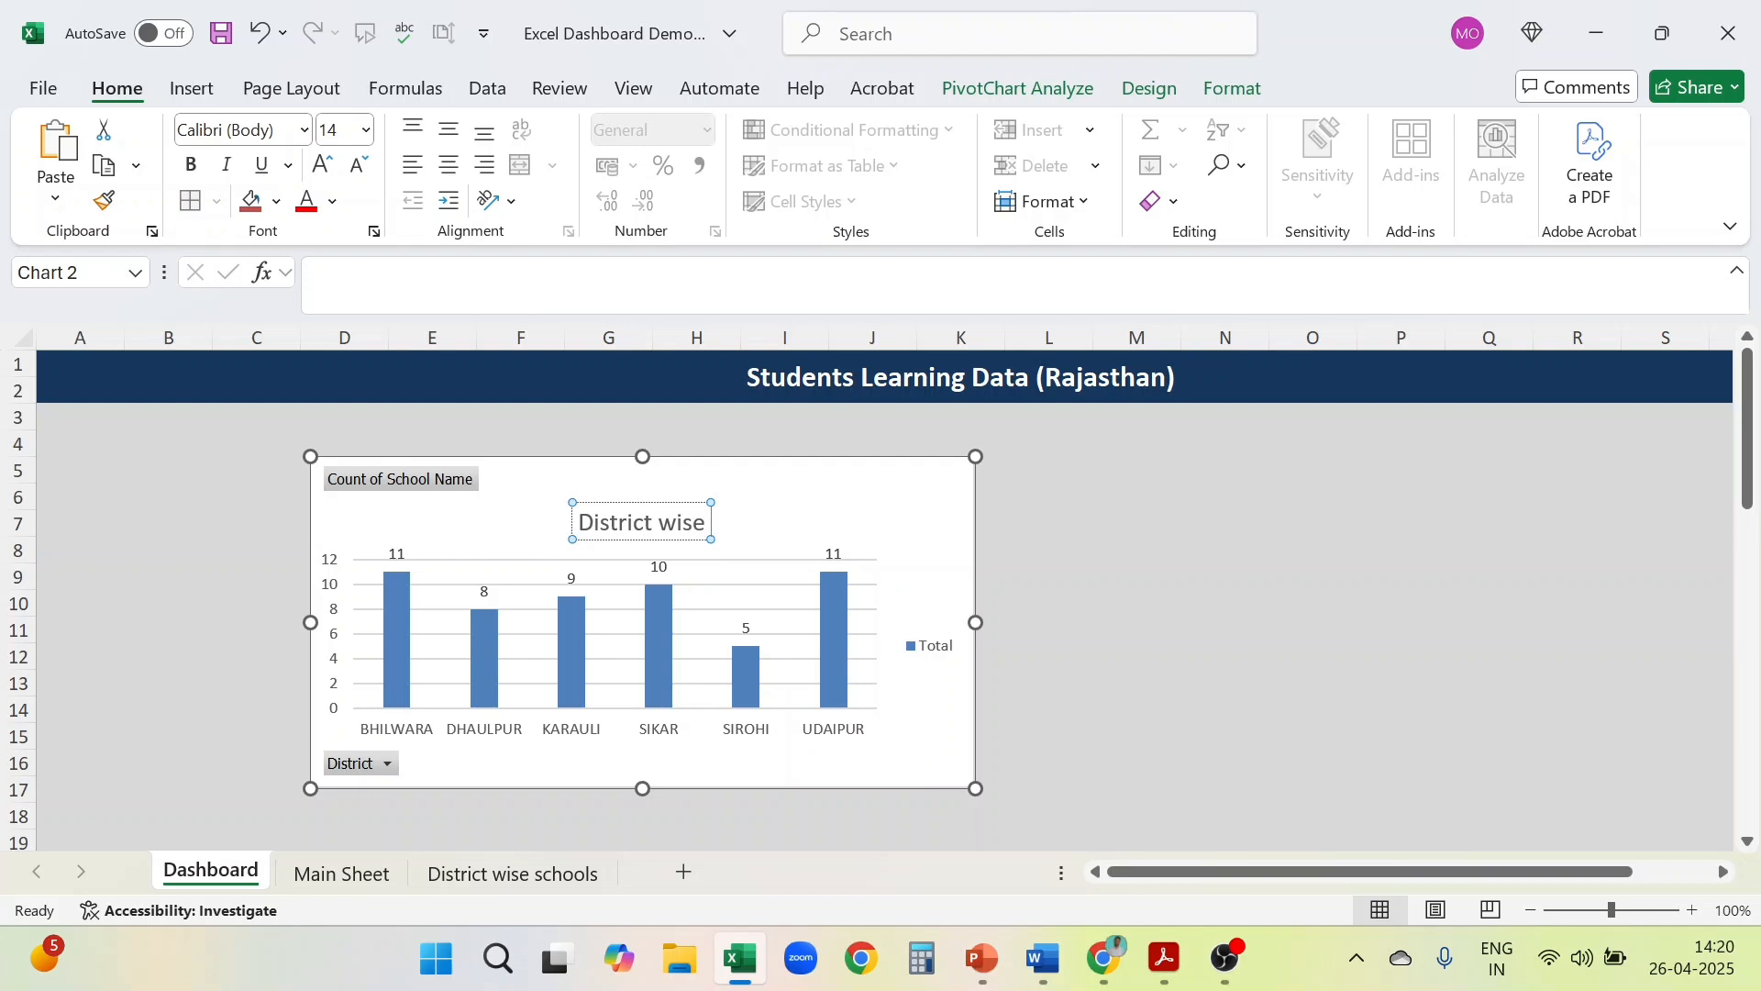
type(" total")
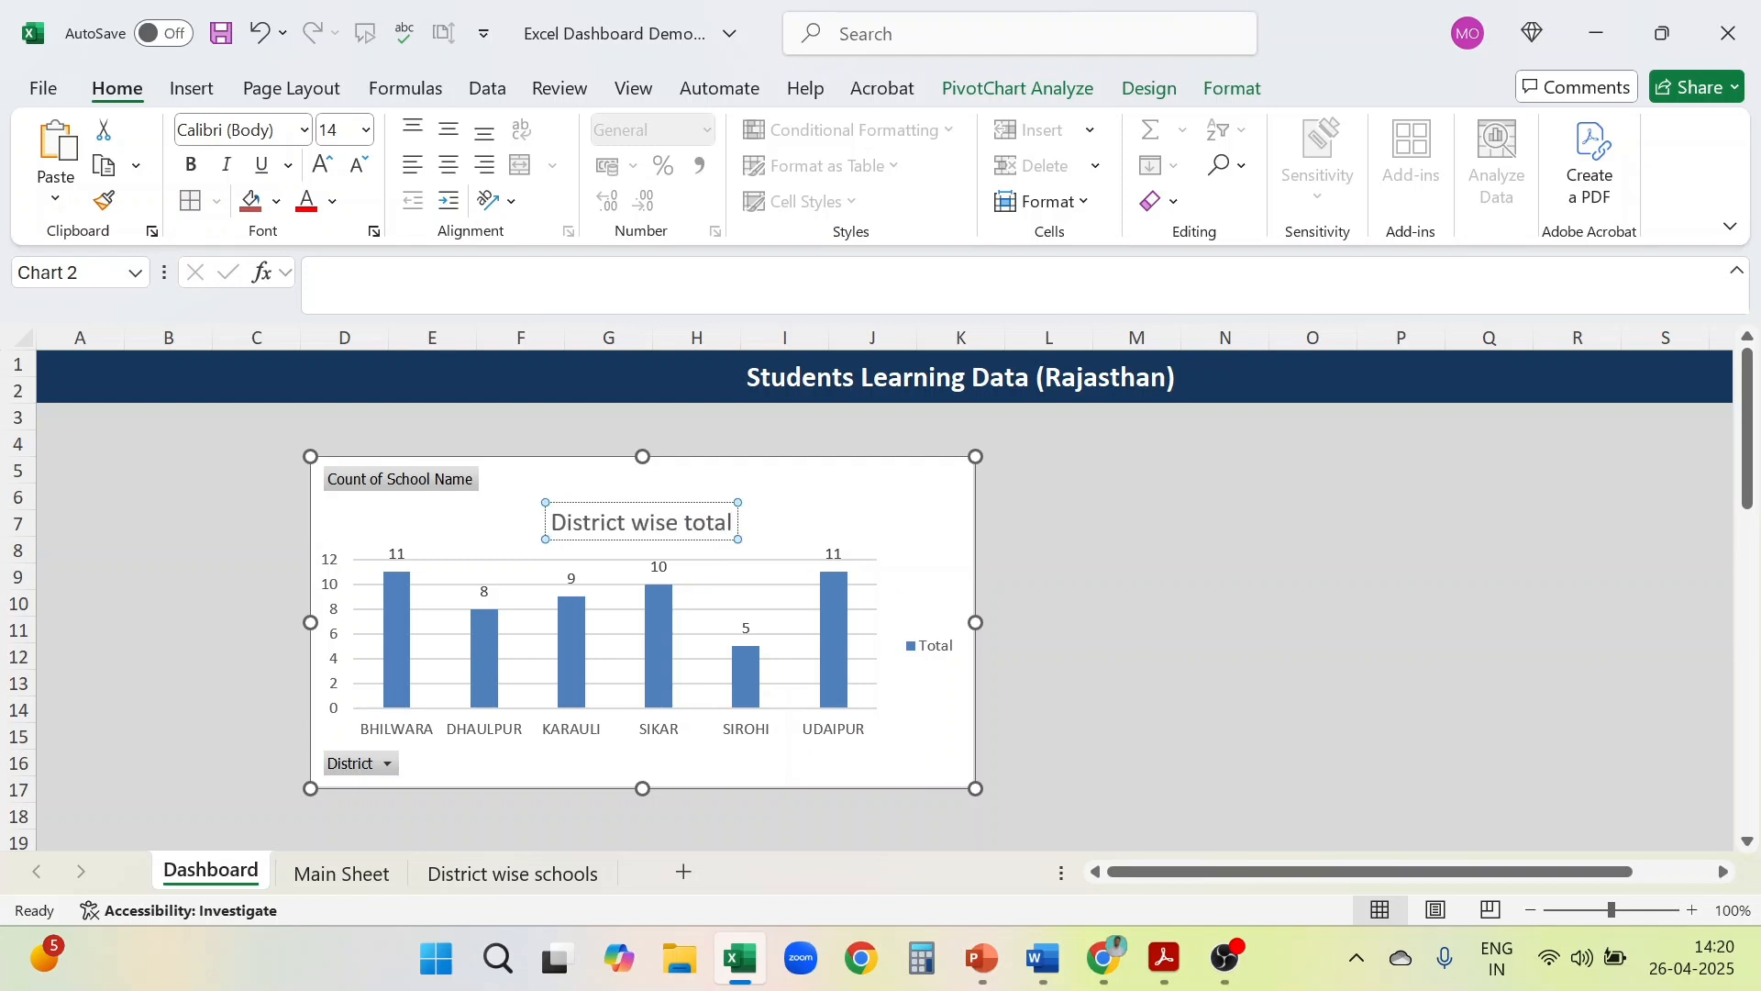
type(" schools")
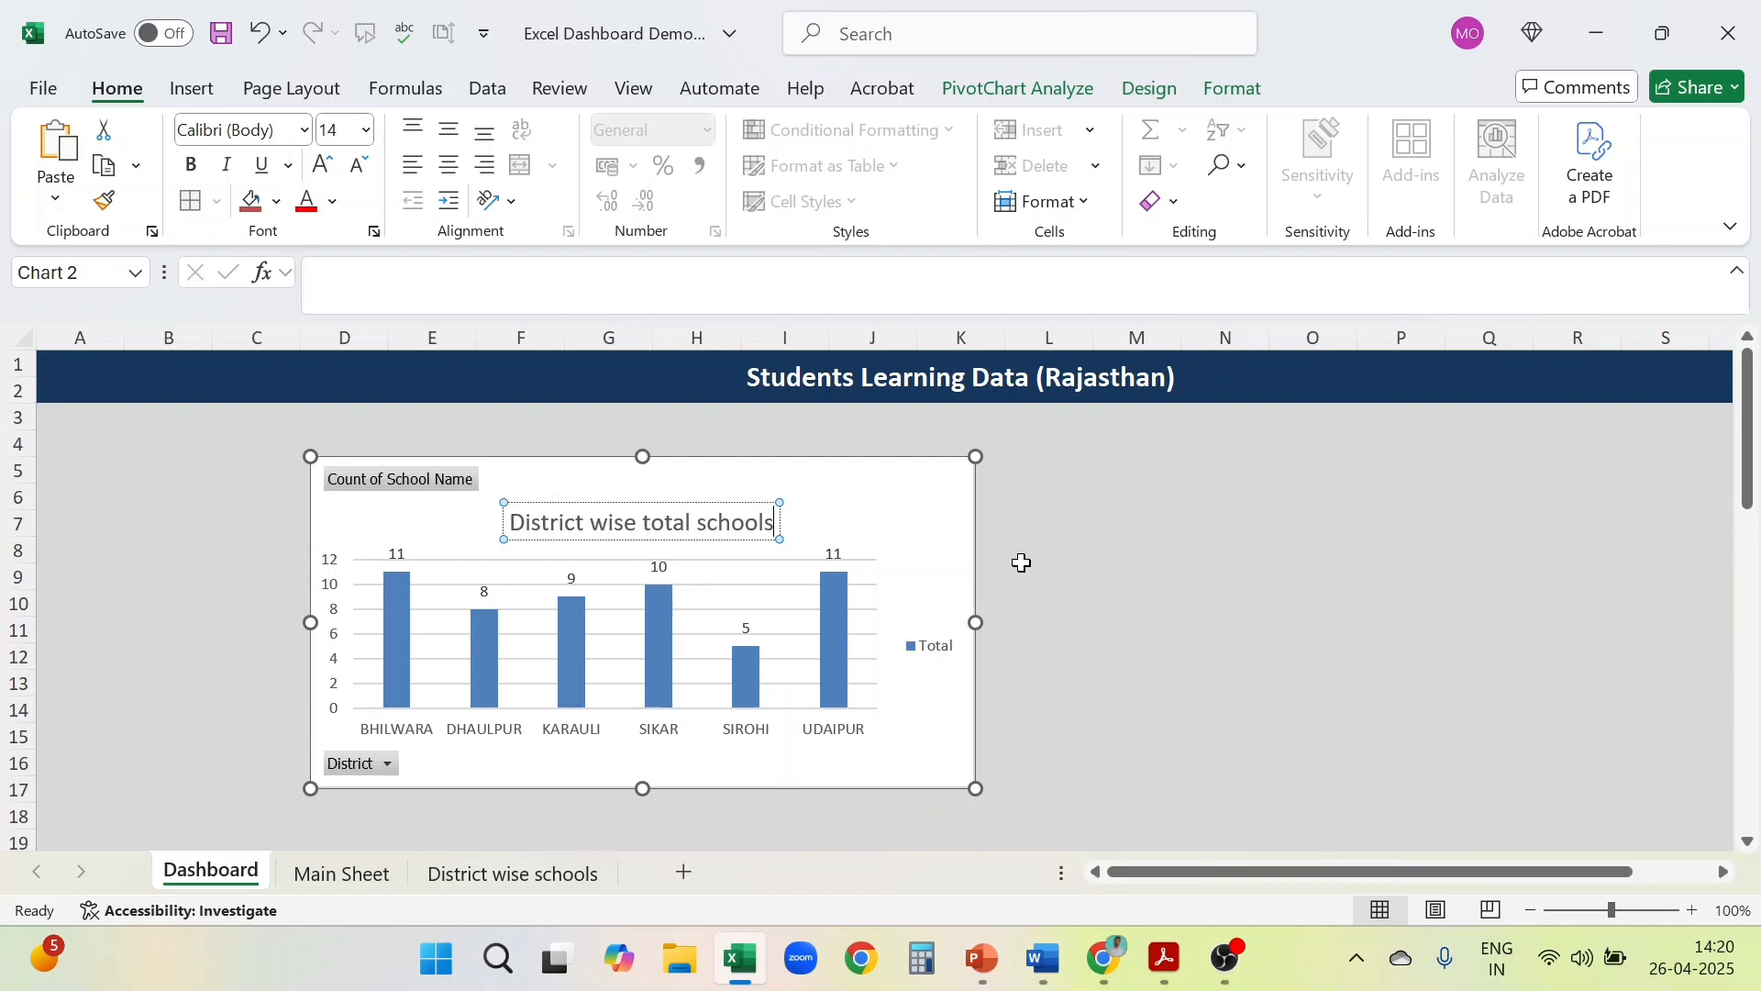
left_click(1080, 570)
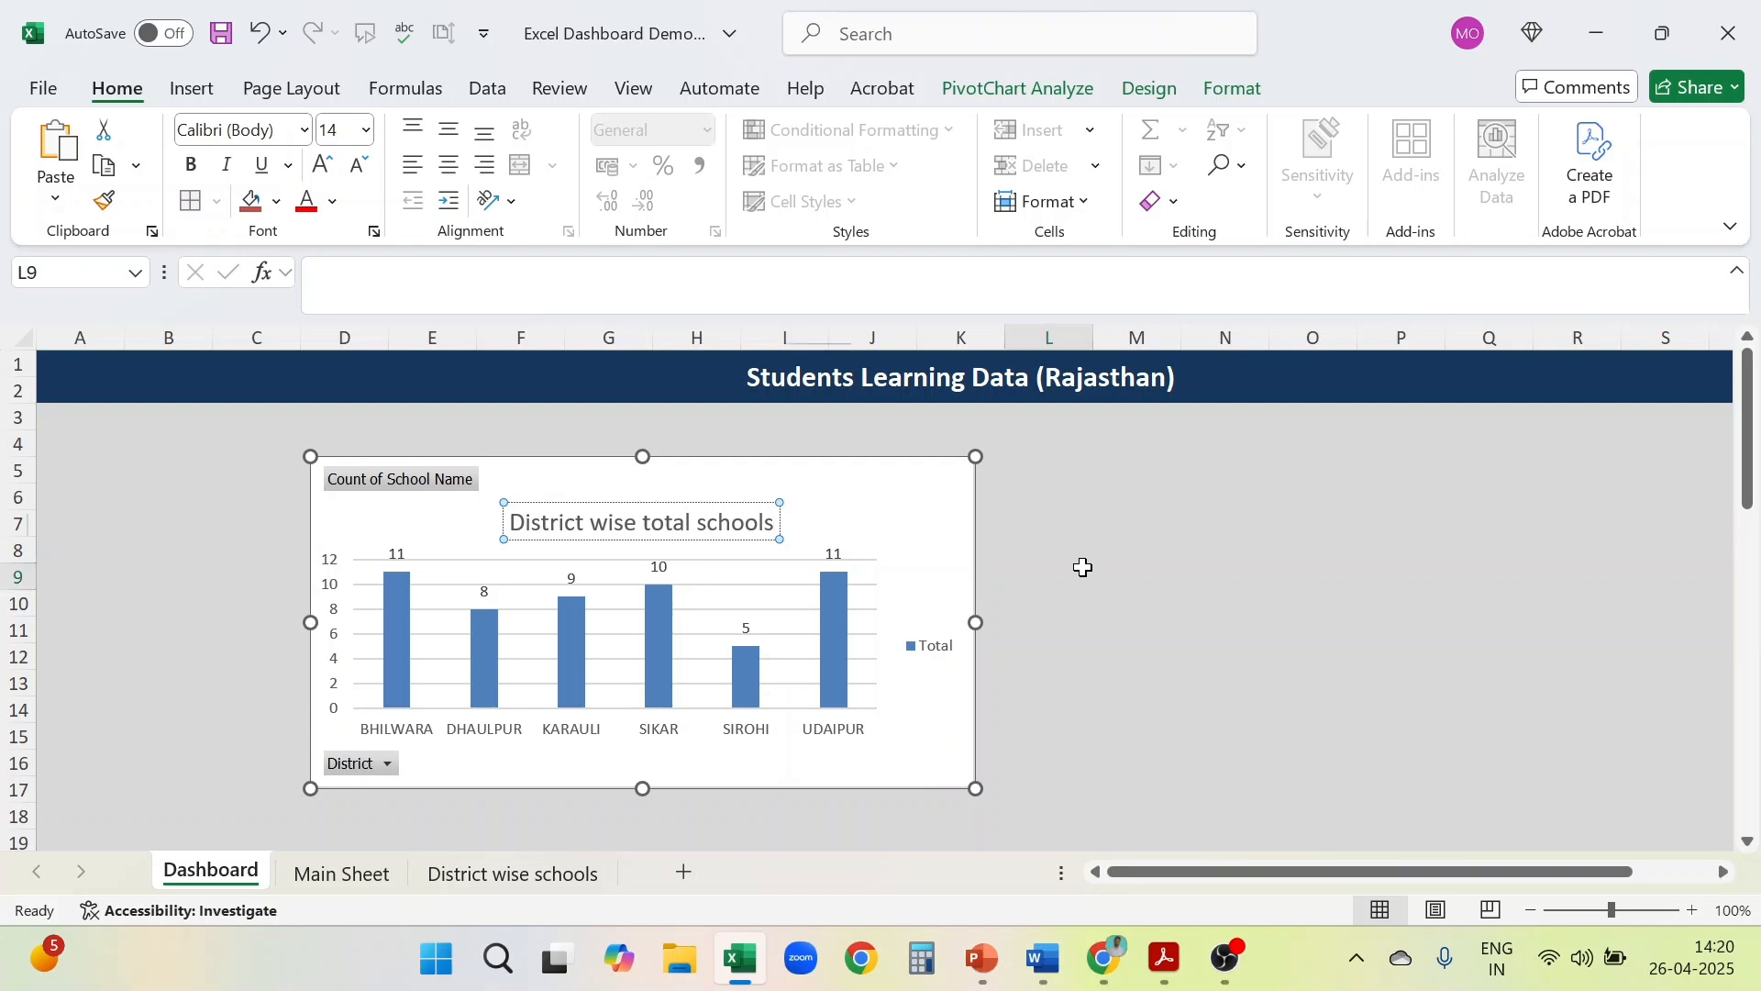
Fill the chart area of the District wise total schools chart with the lightest orange theme color
left_click(895, 521)
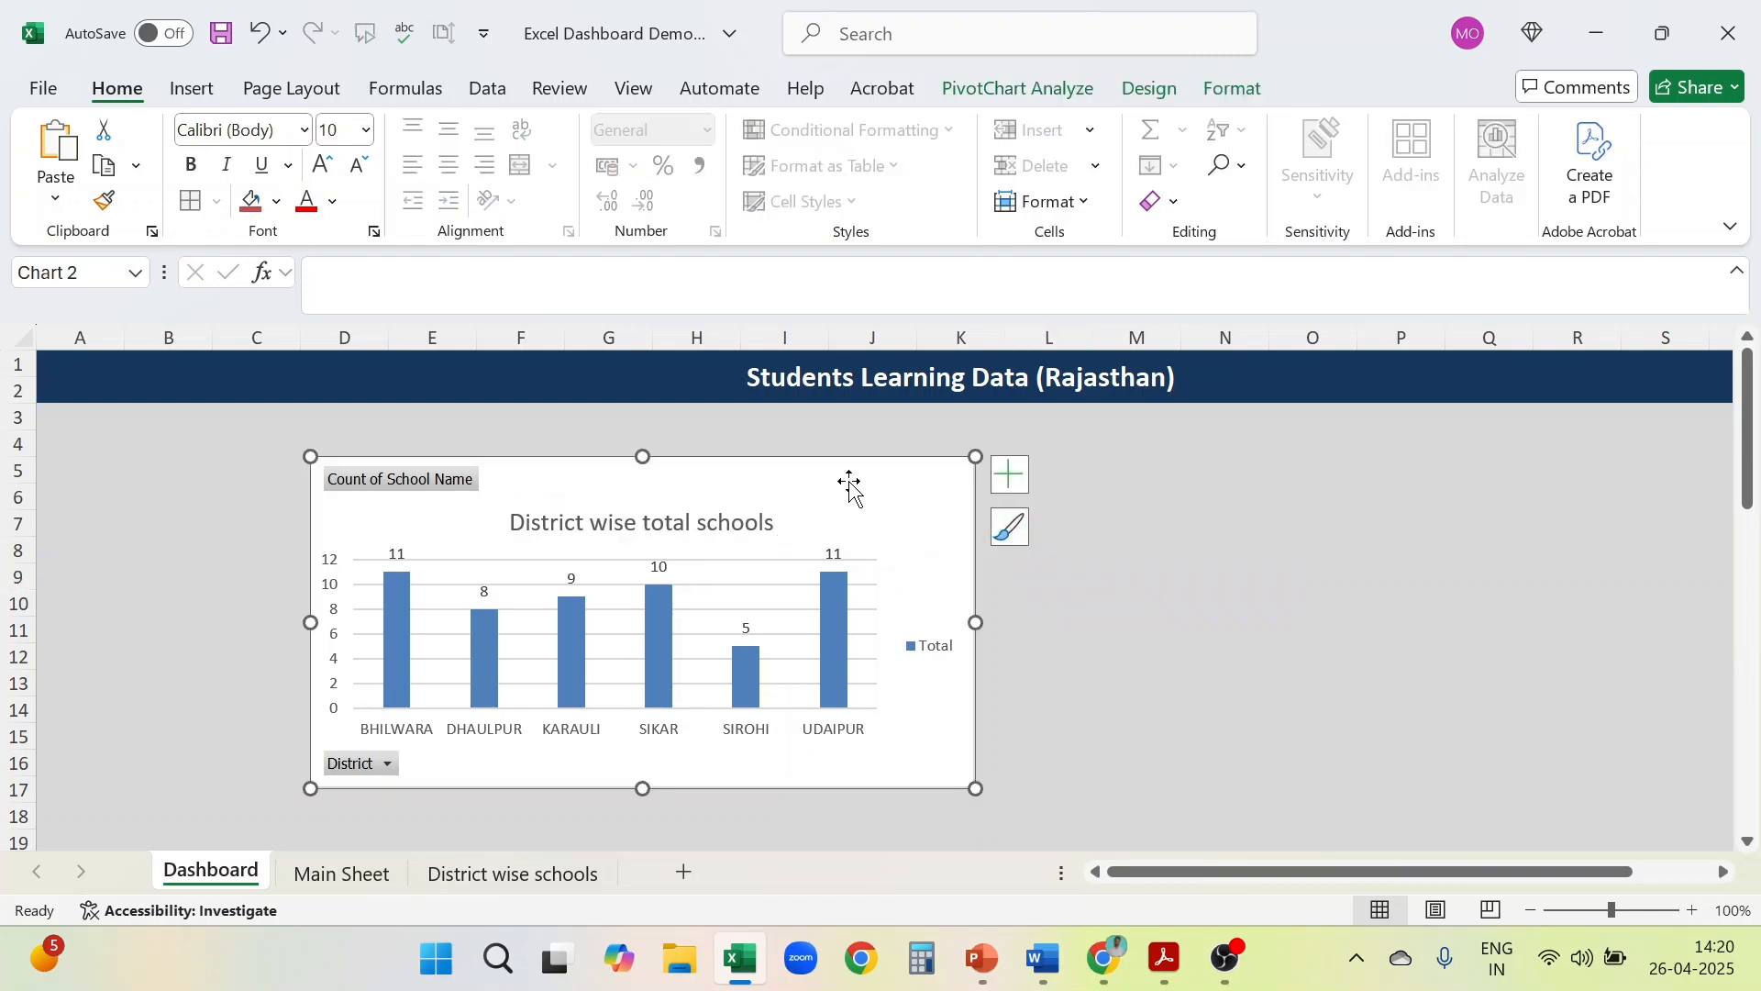
left_click(1229, 90)
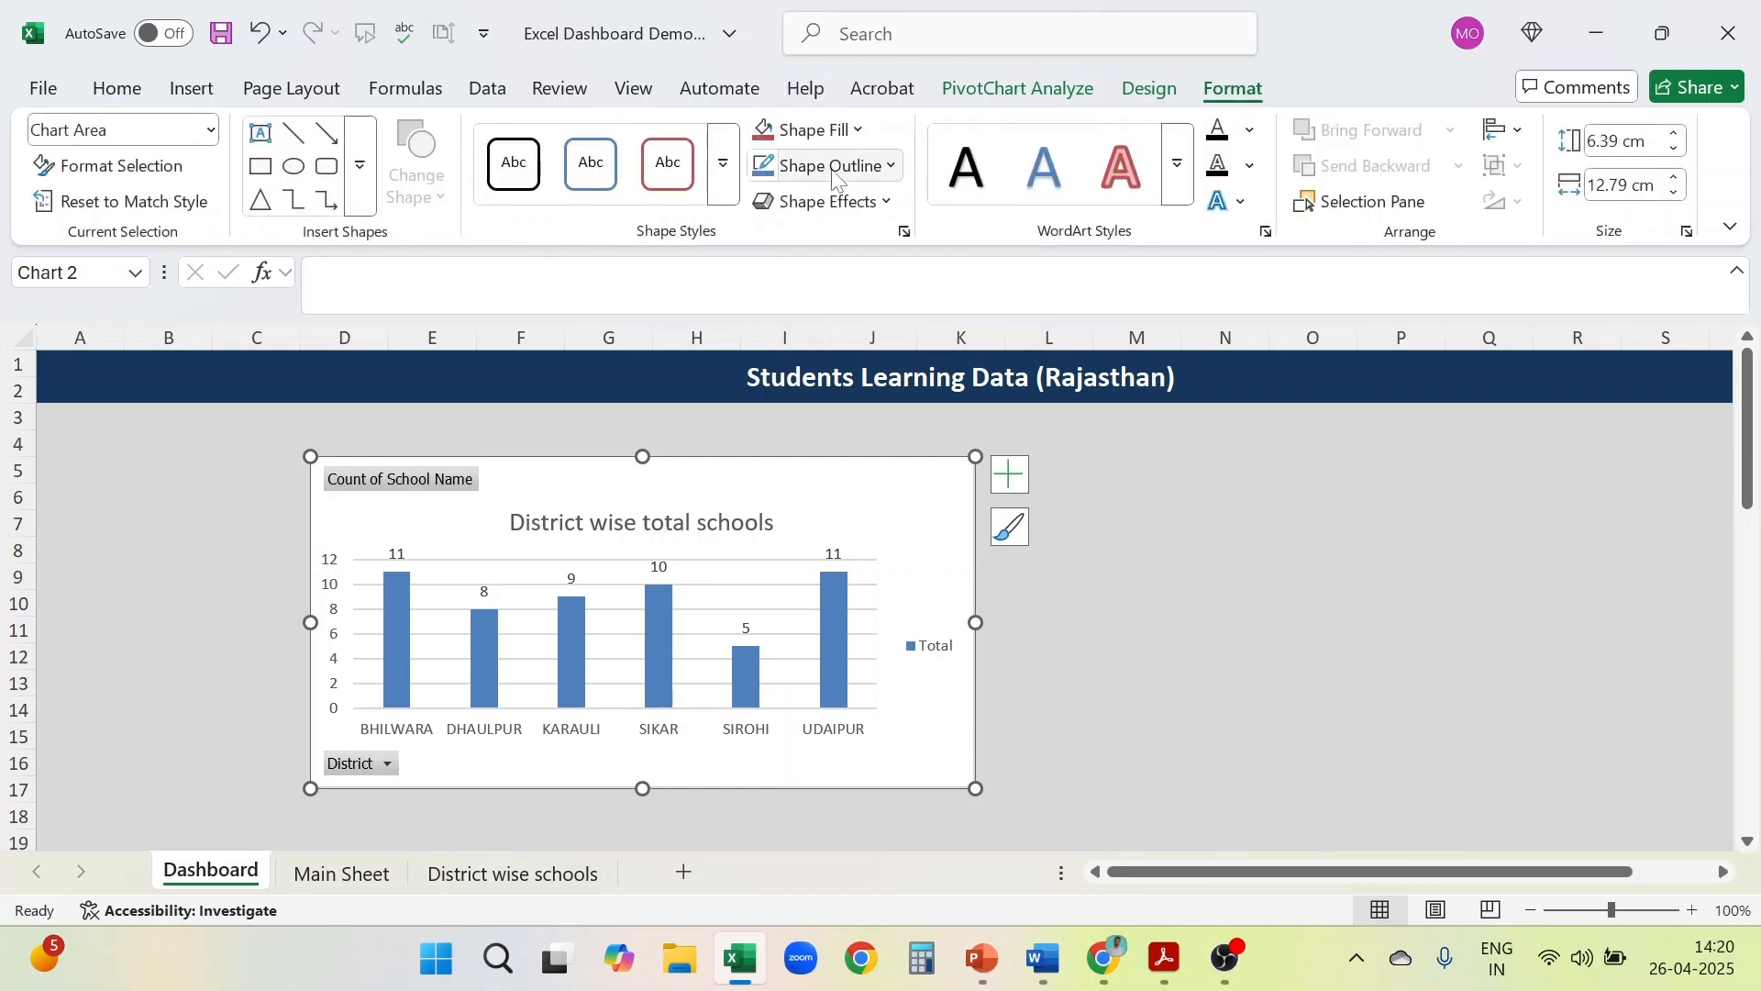
left_click(862, 131)
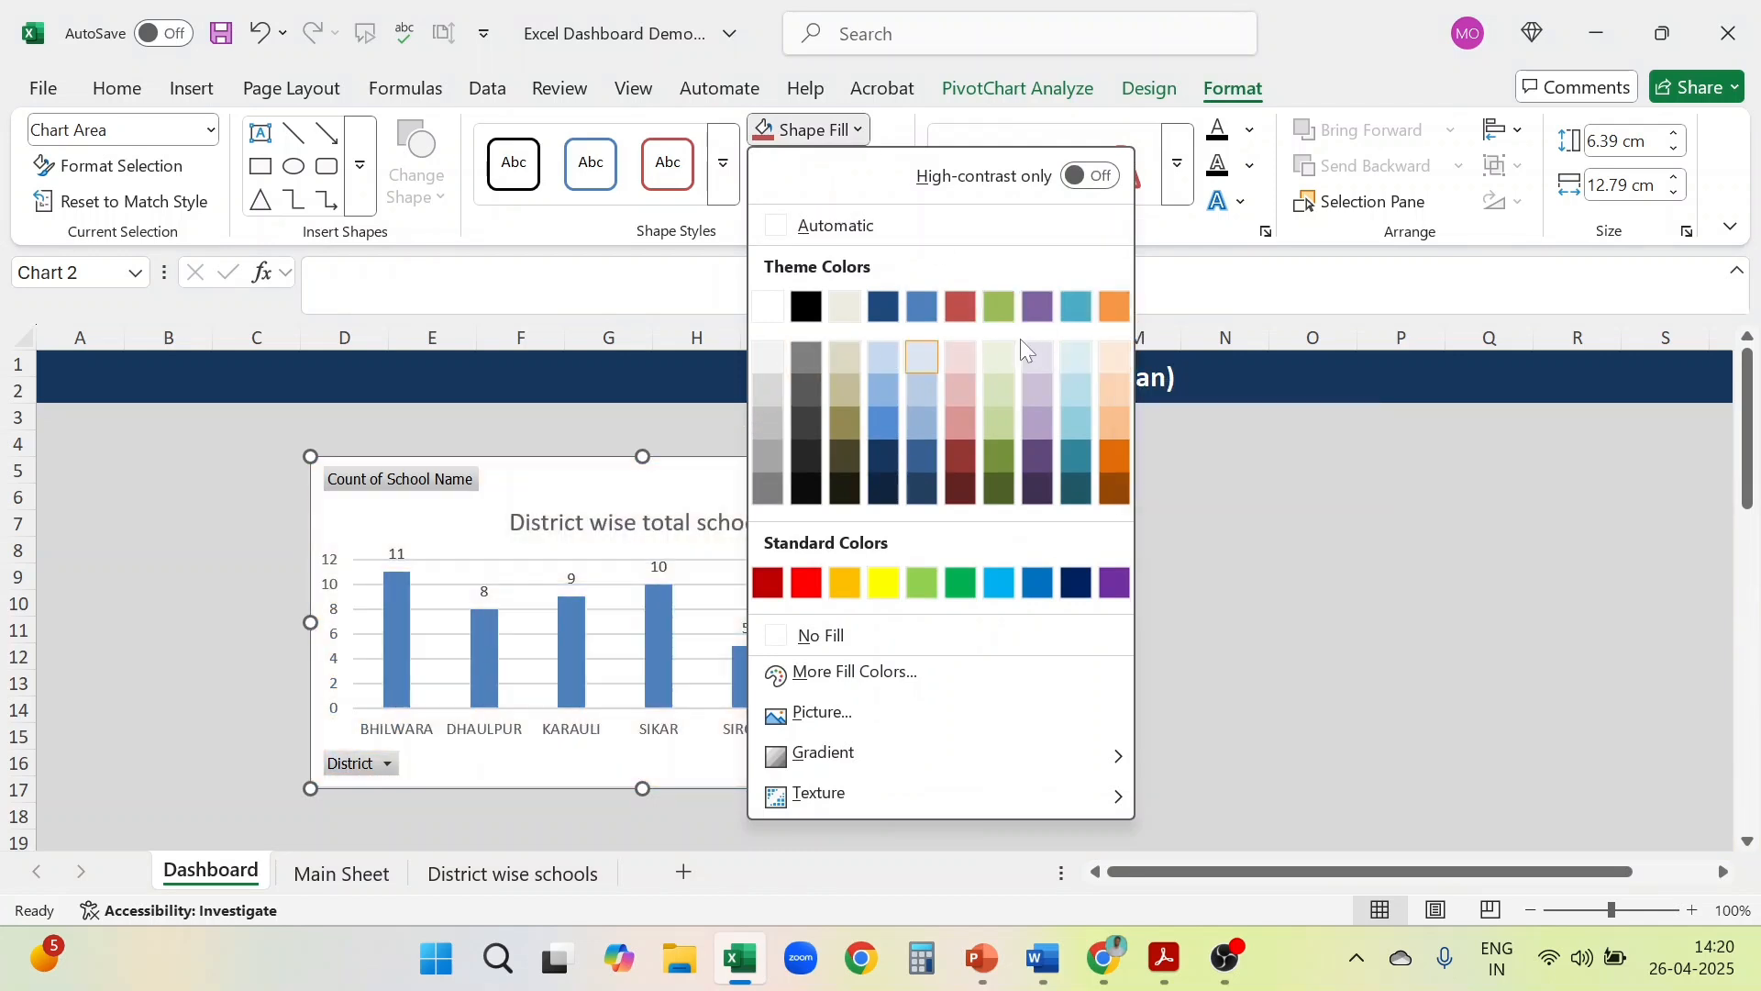
left_click(1108, 358)
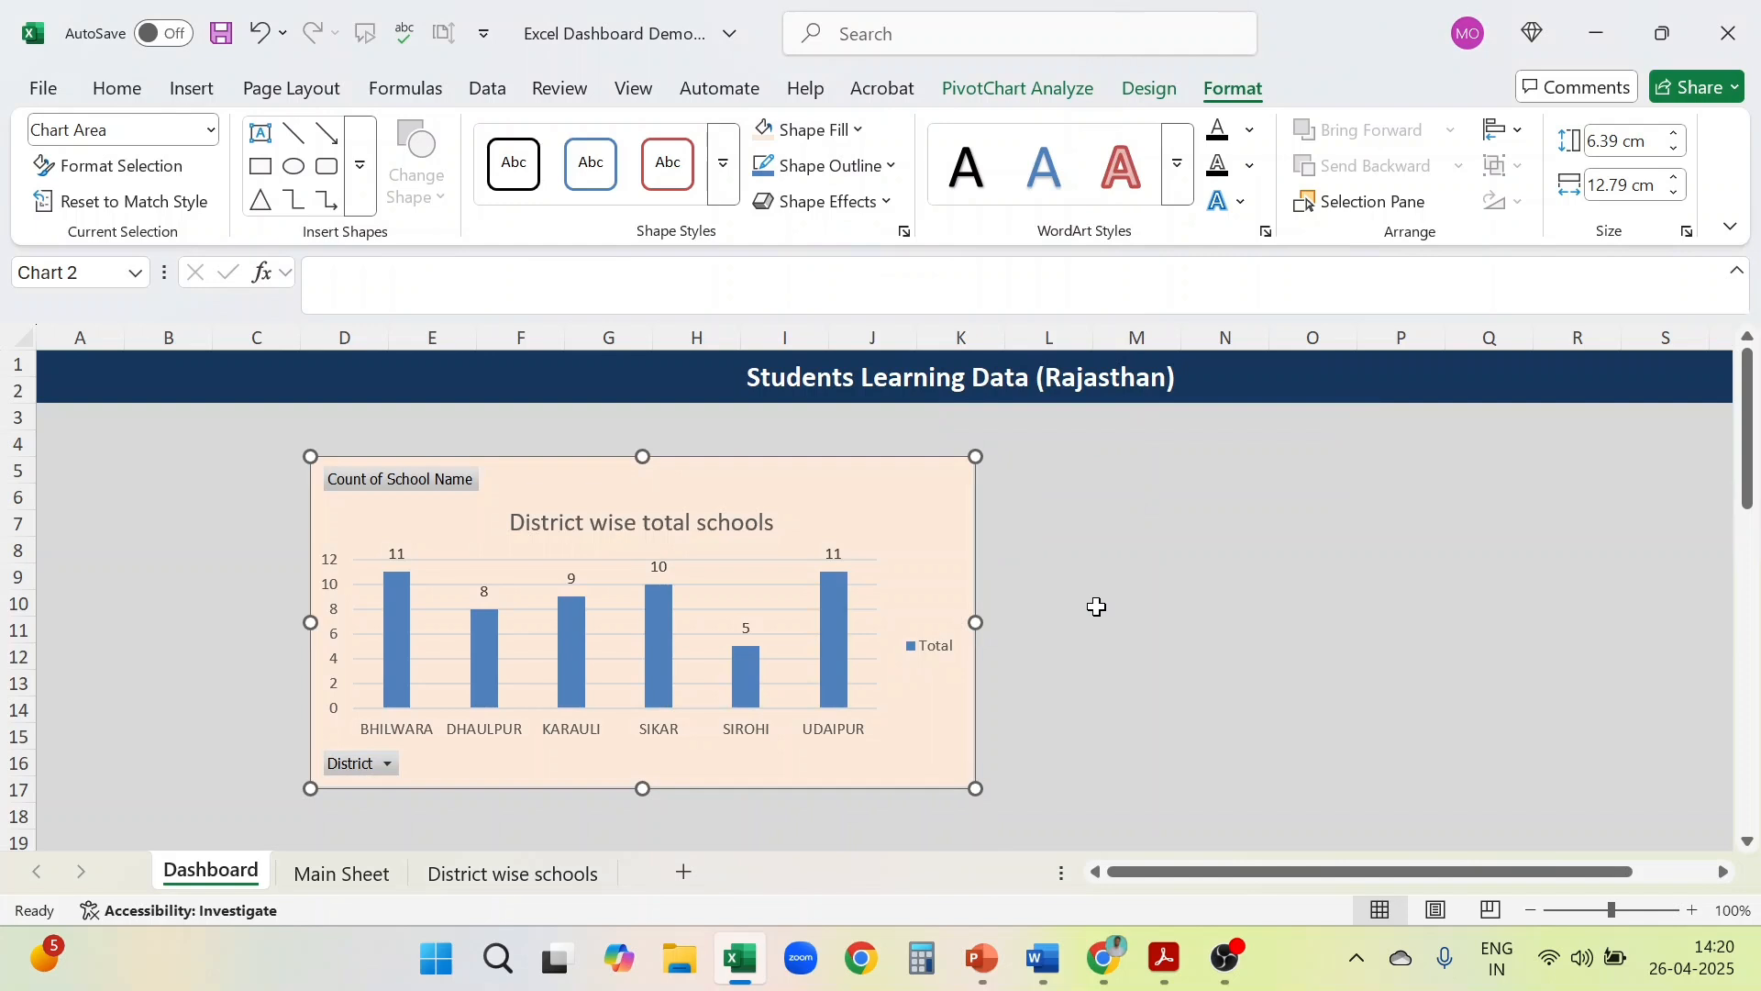
left_click(1097, 607)
left_click(960, 541)
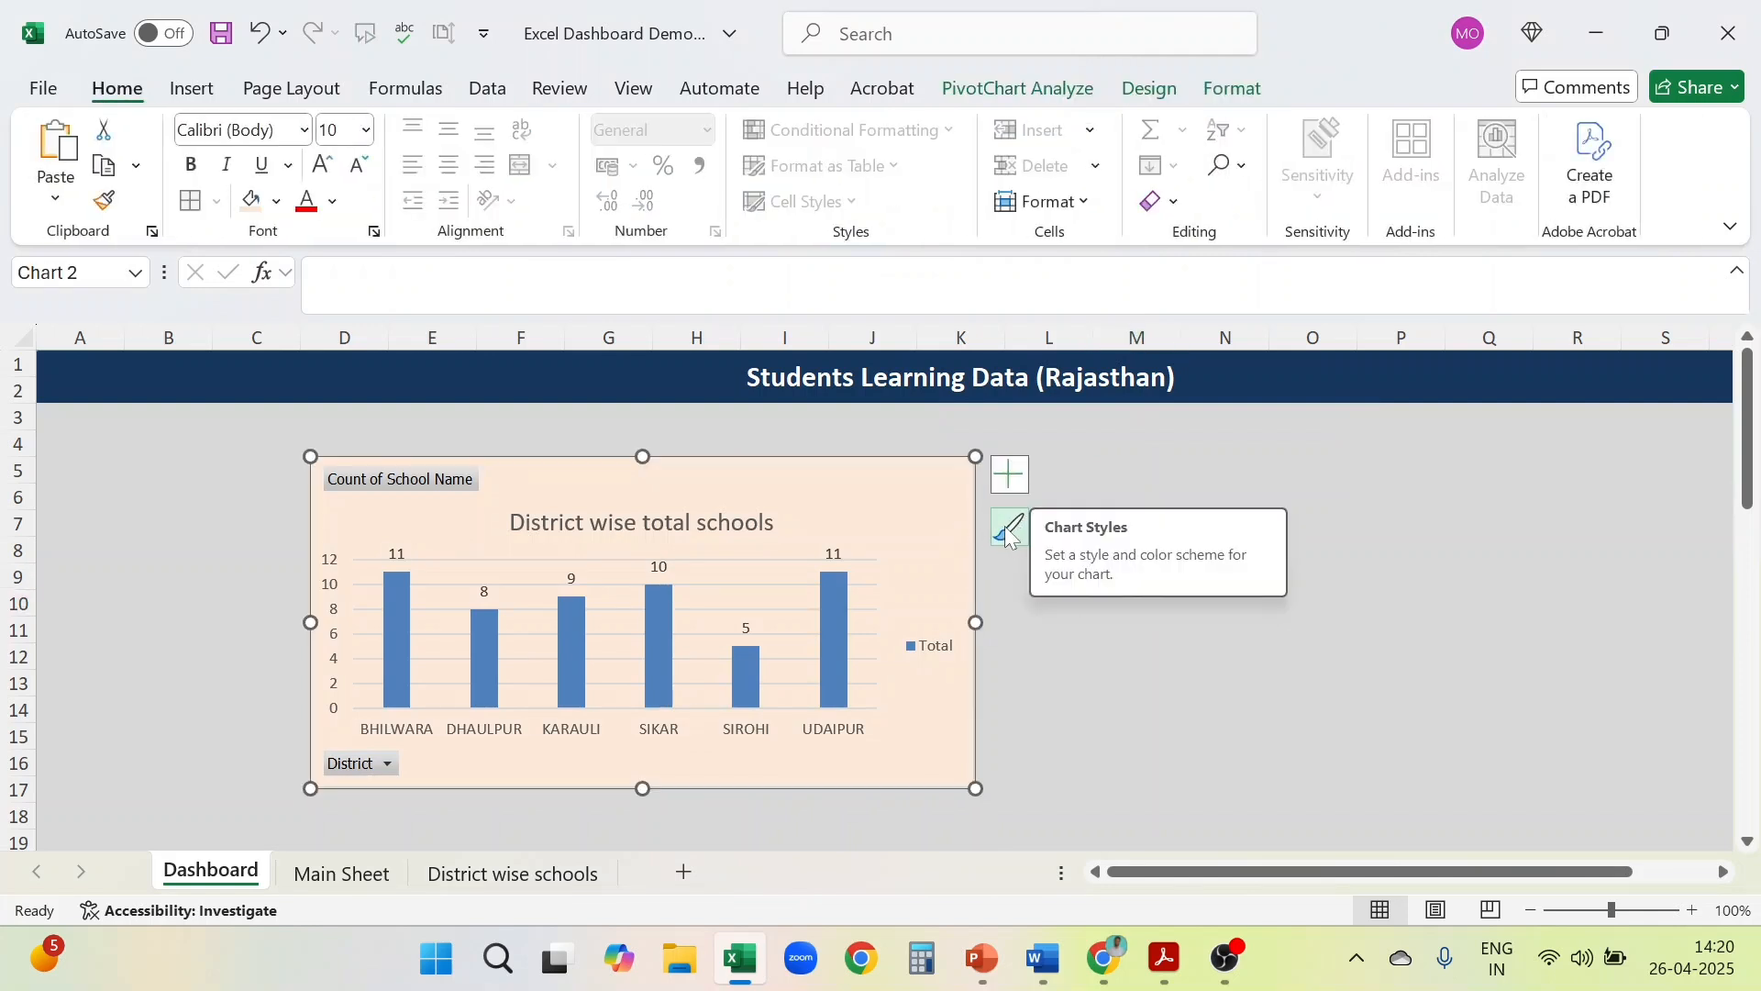
left_click(1008, 532)
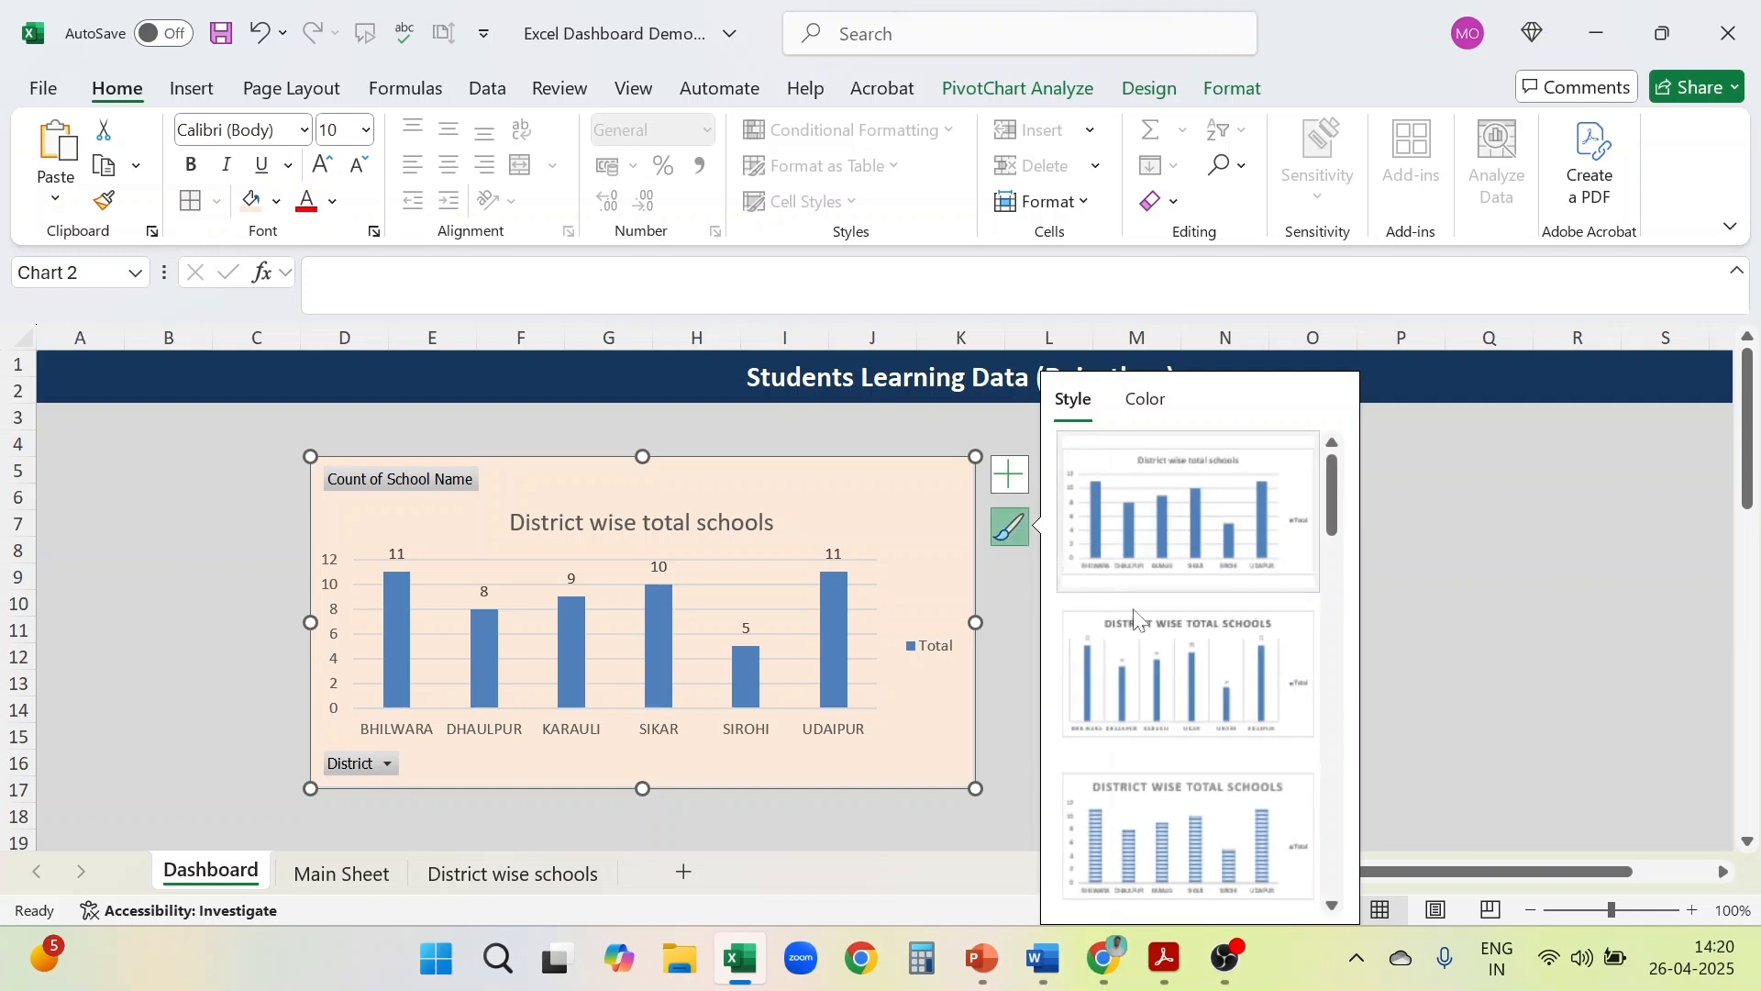
scroll(1169, 836, "down", 8)
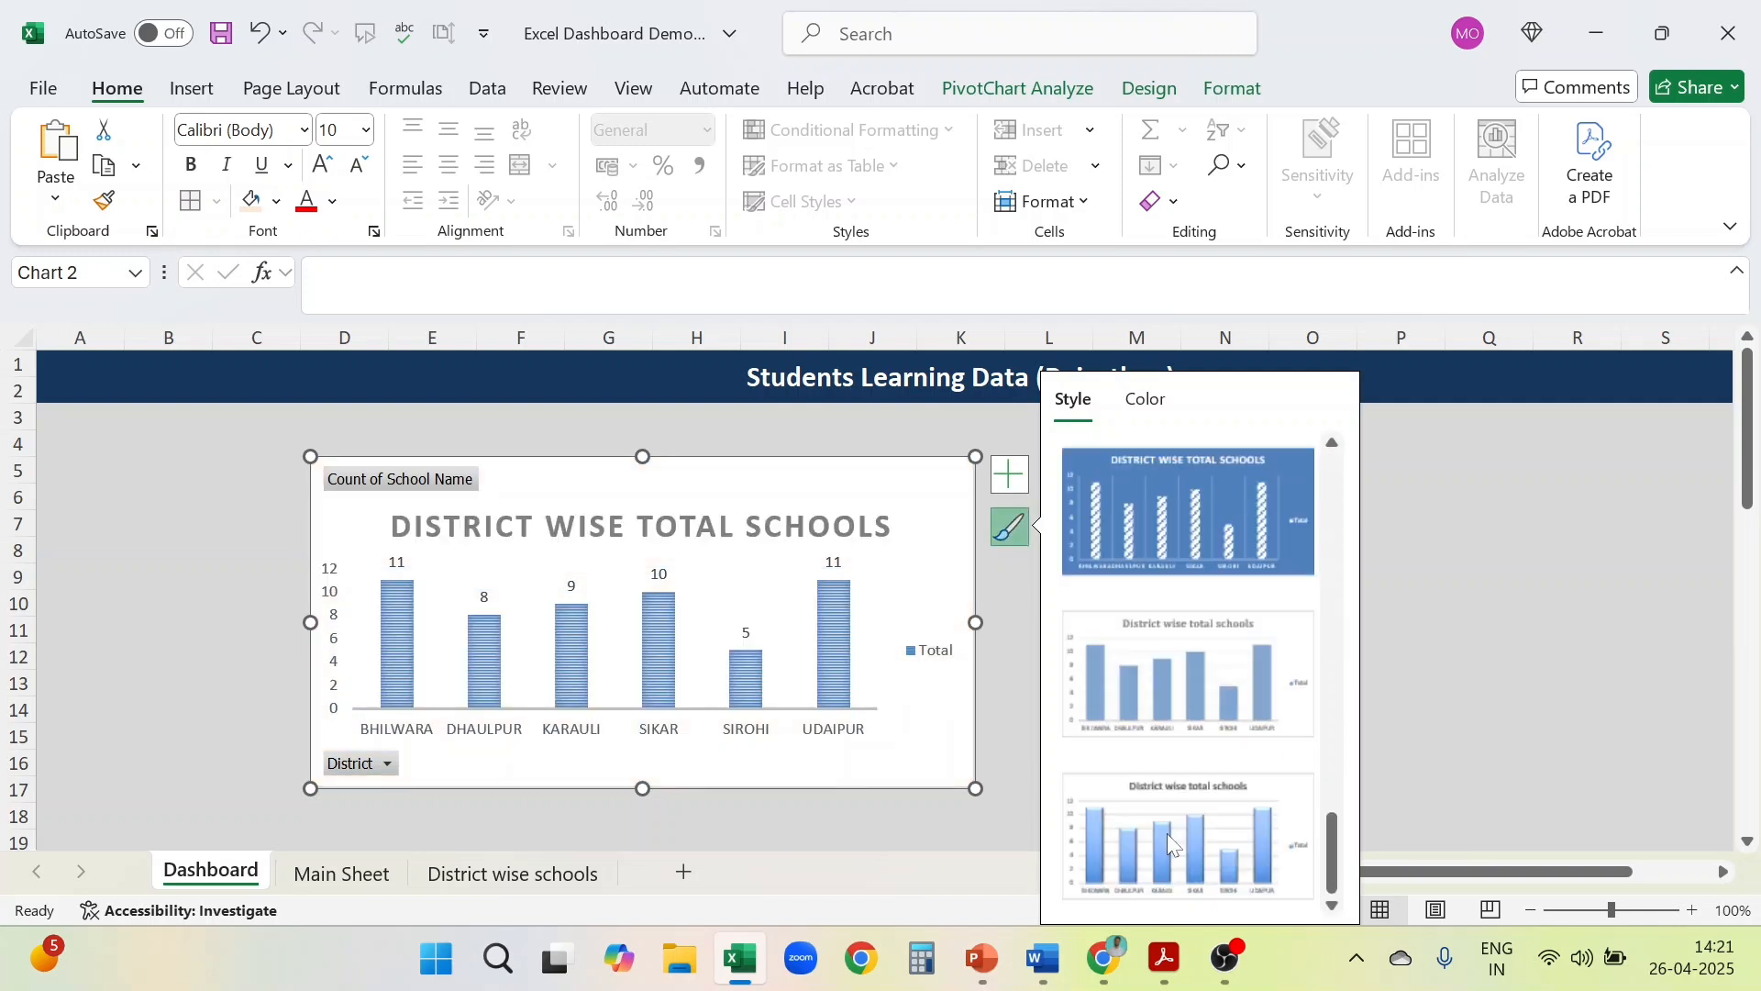
scroll(1174, 710, "up", 3)
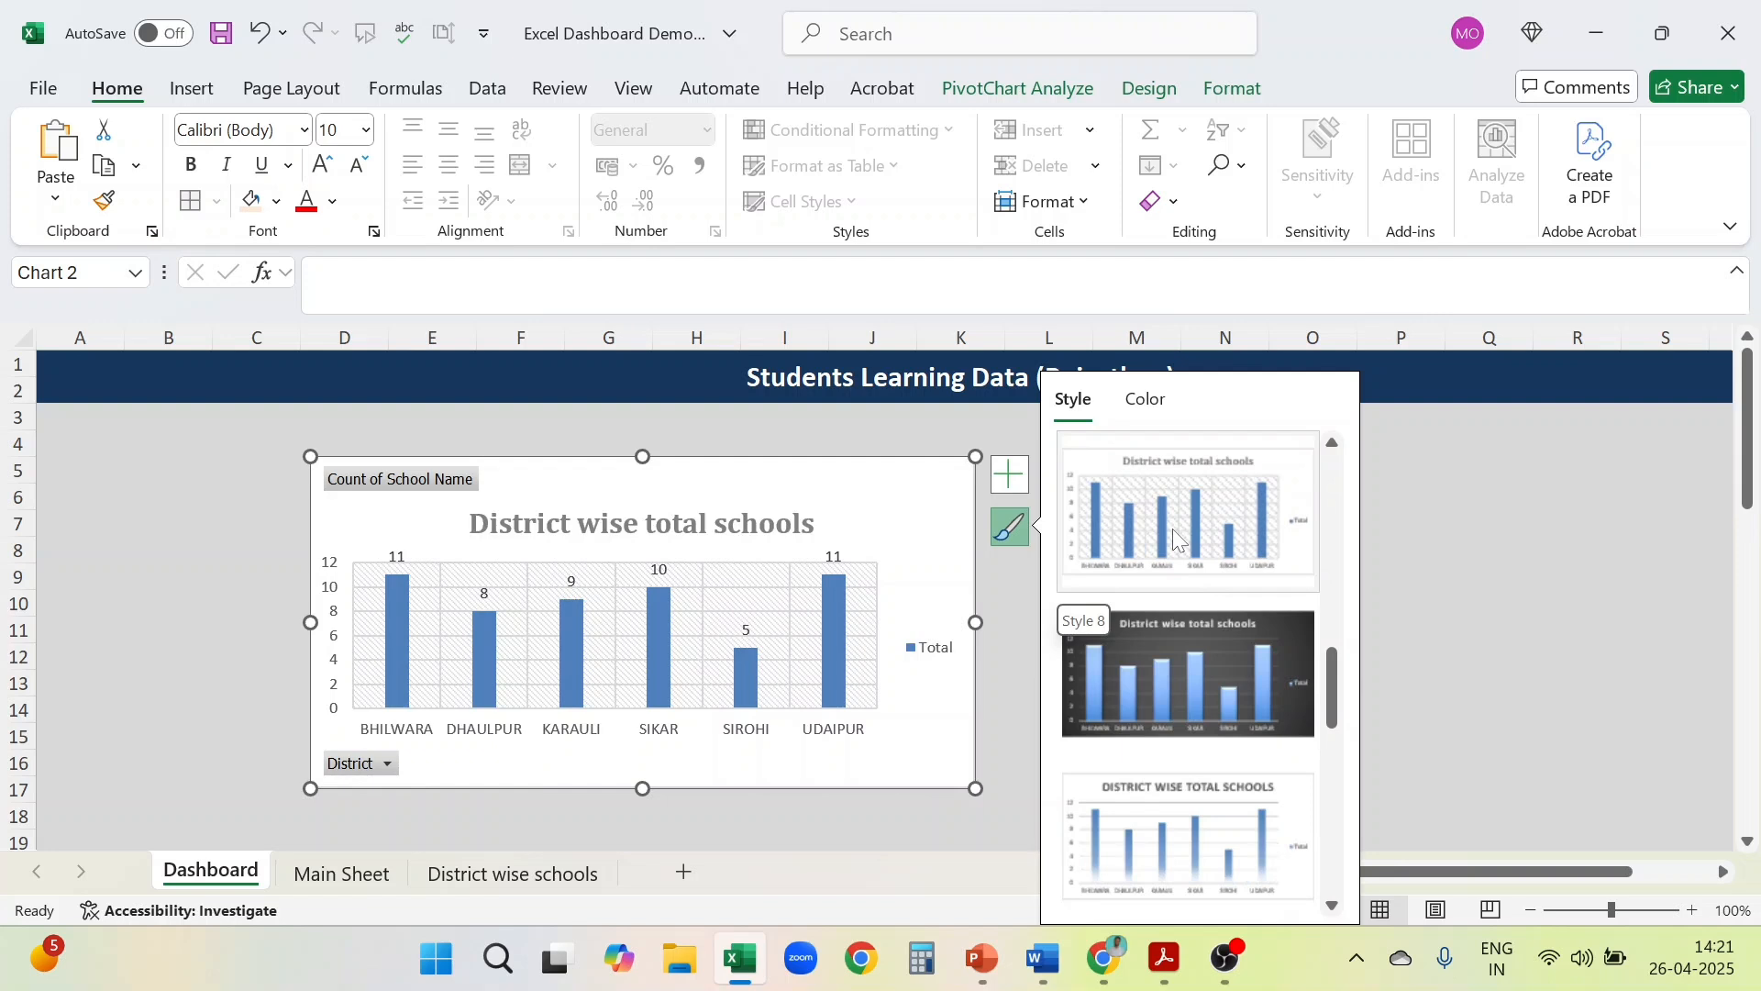
left_click(1438, 599)
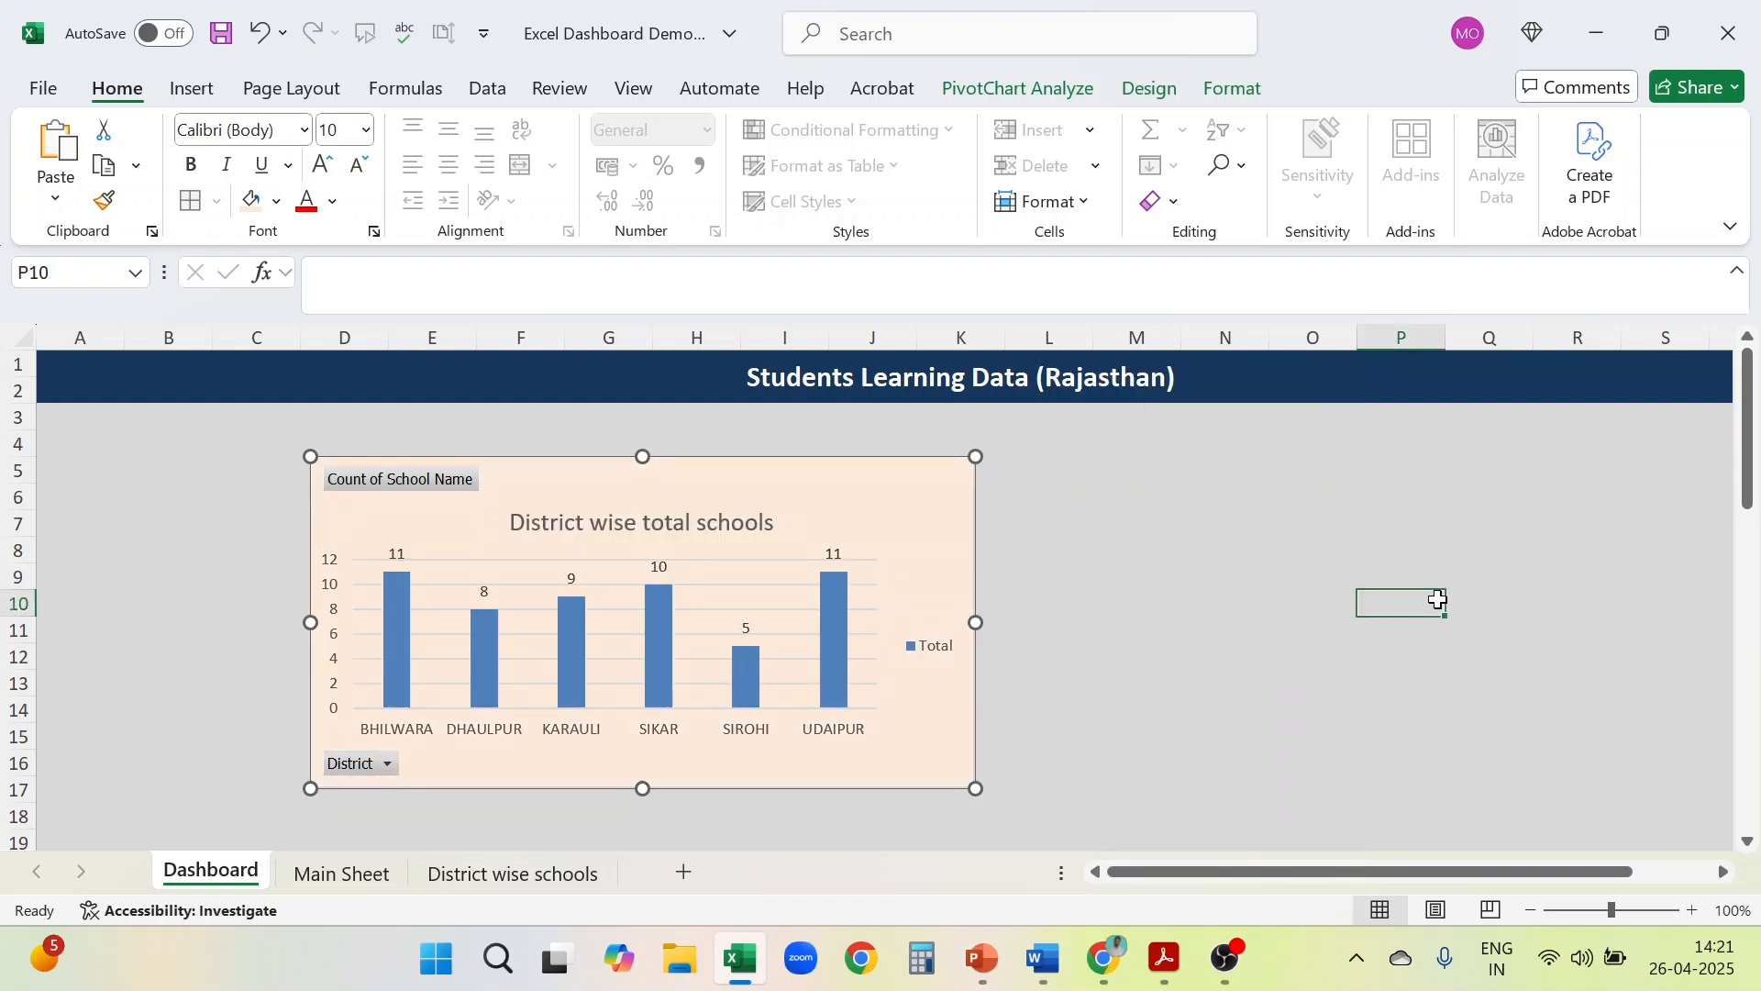
left_click(922, 492)
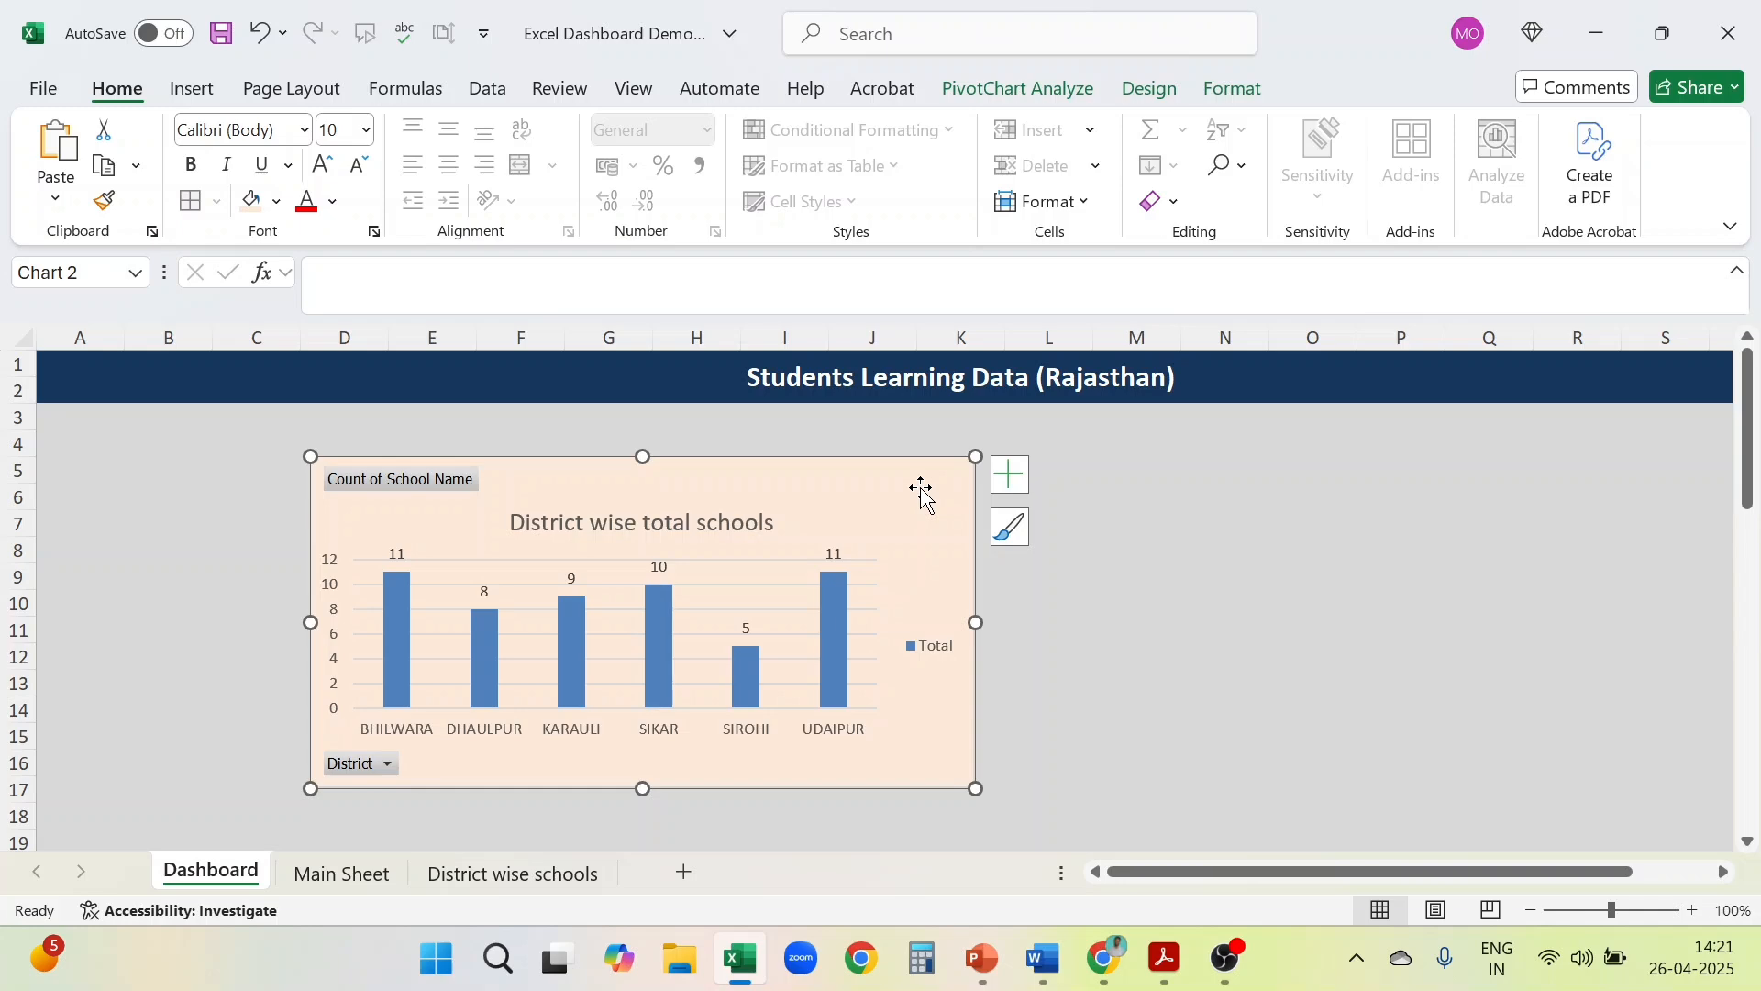
Create a PivotTable on a new worksheet from the whole data range A2:I56 of the Main Sheet
left_click(344, 876)
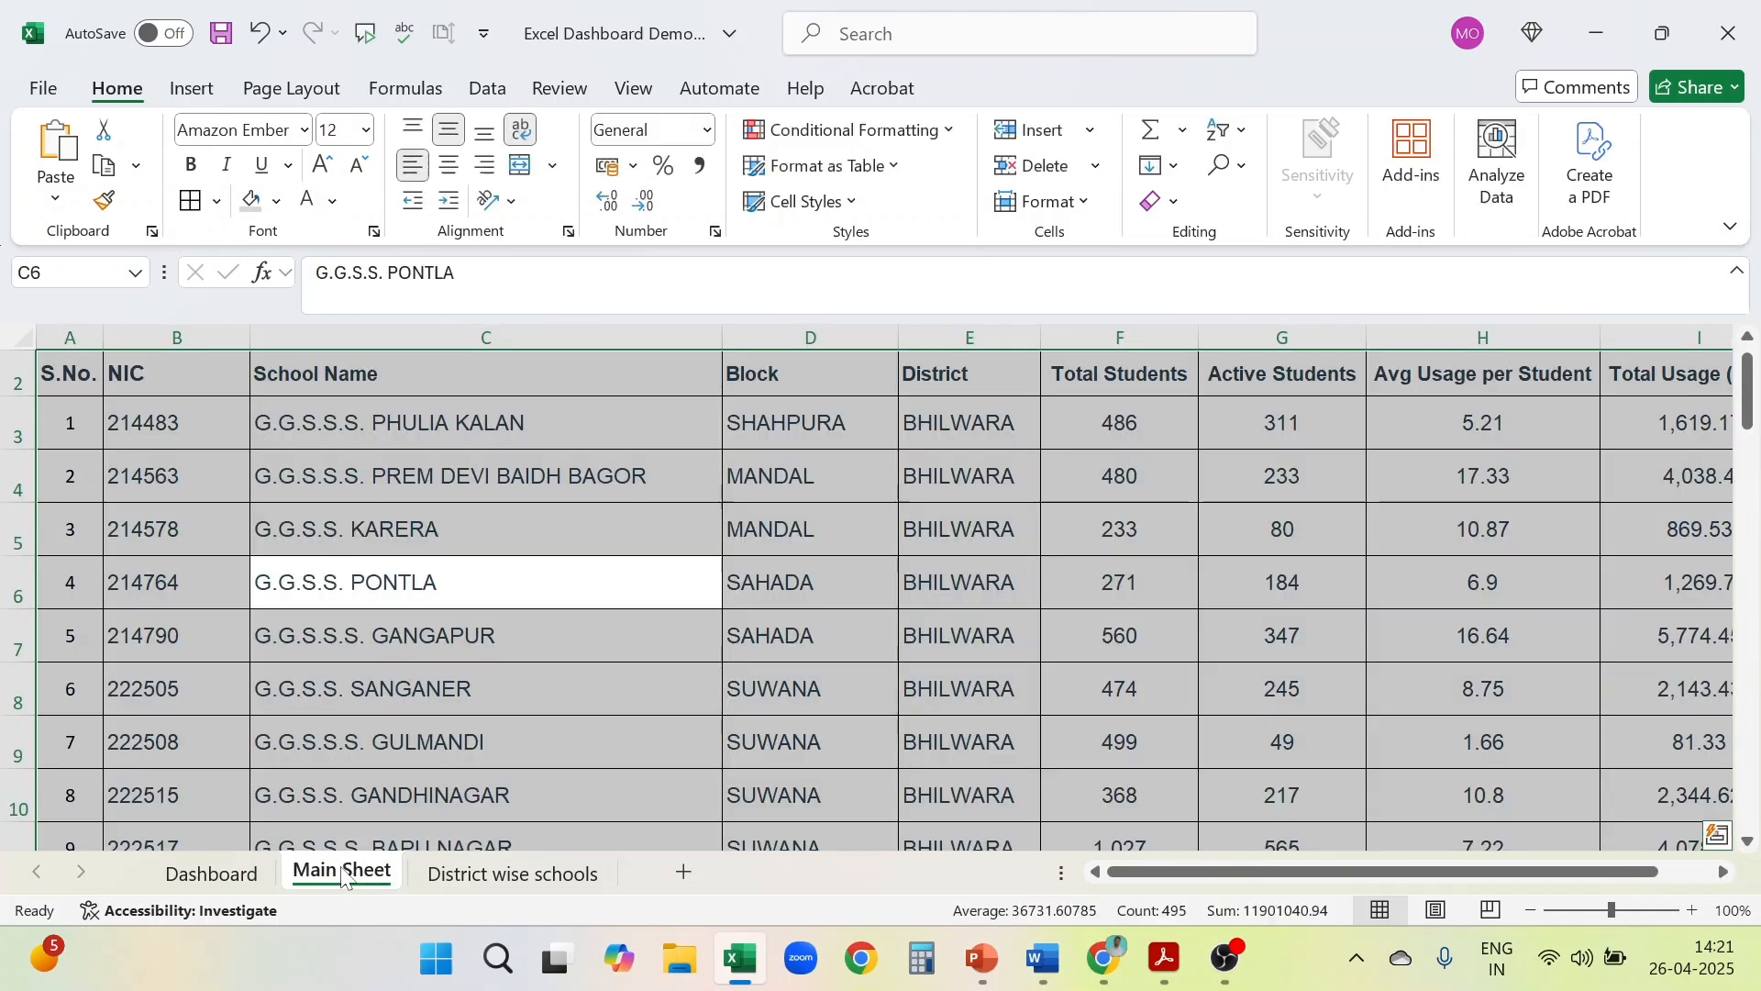
left_click(696, 603)
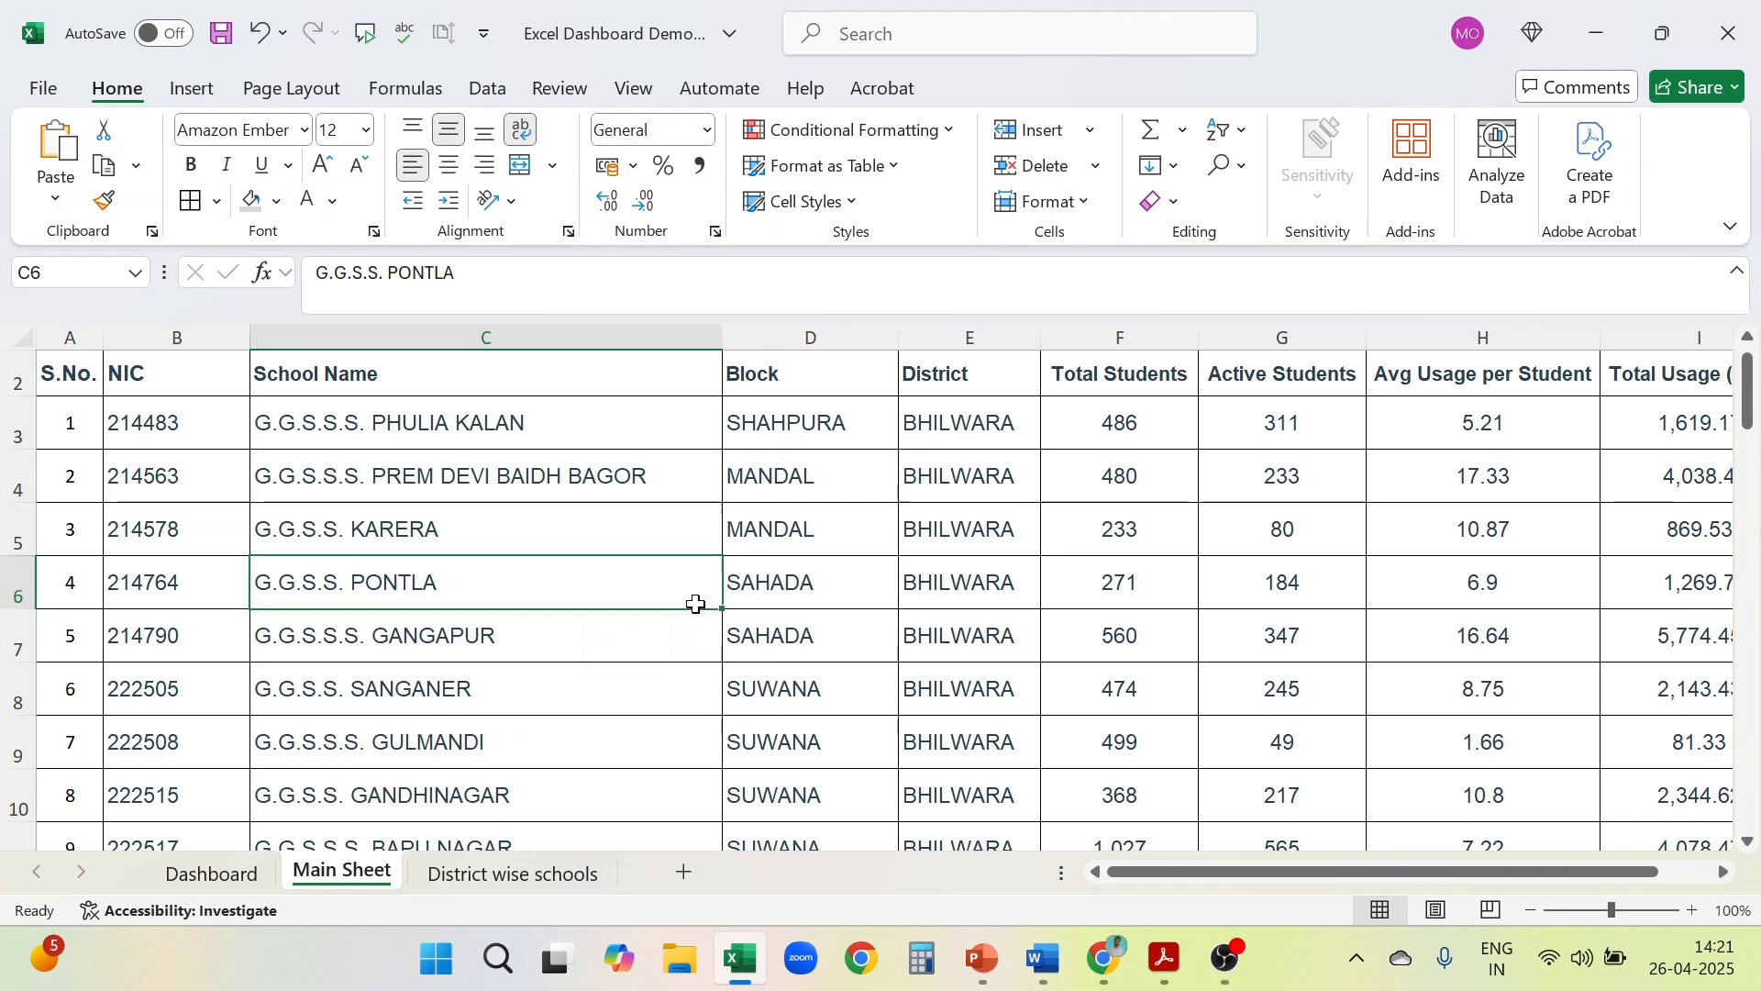
key("ctrl+a")
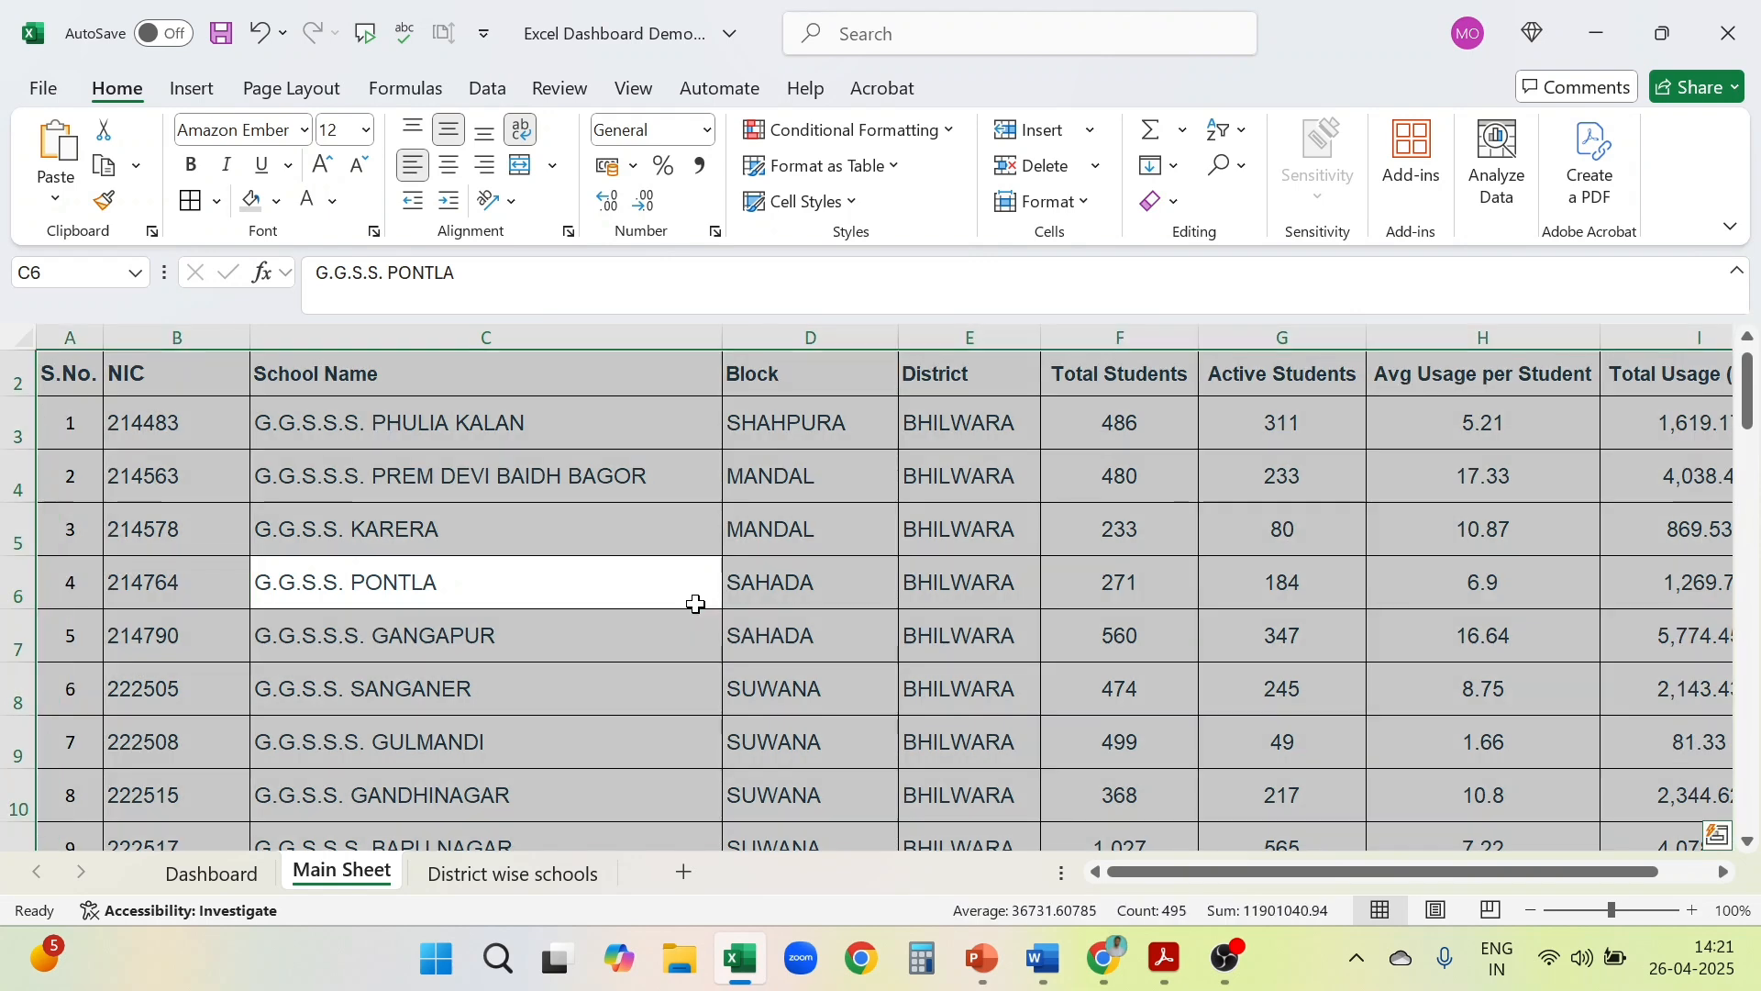
left_click(210, 95)
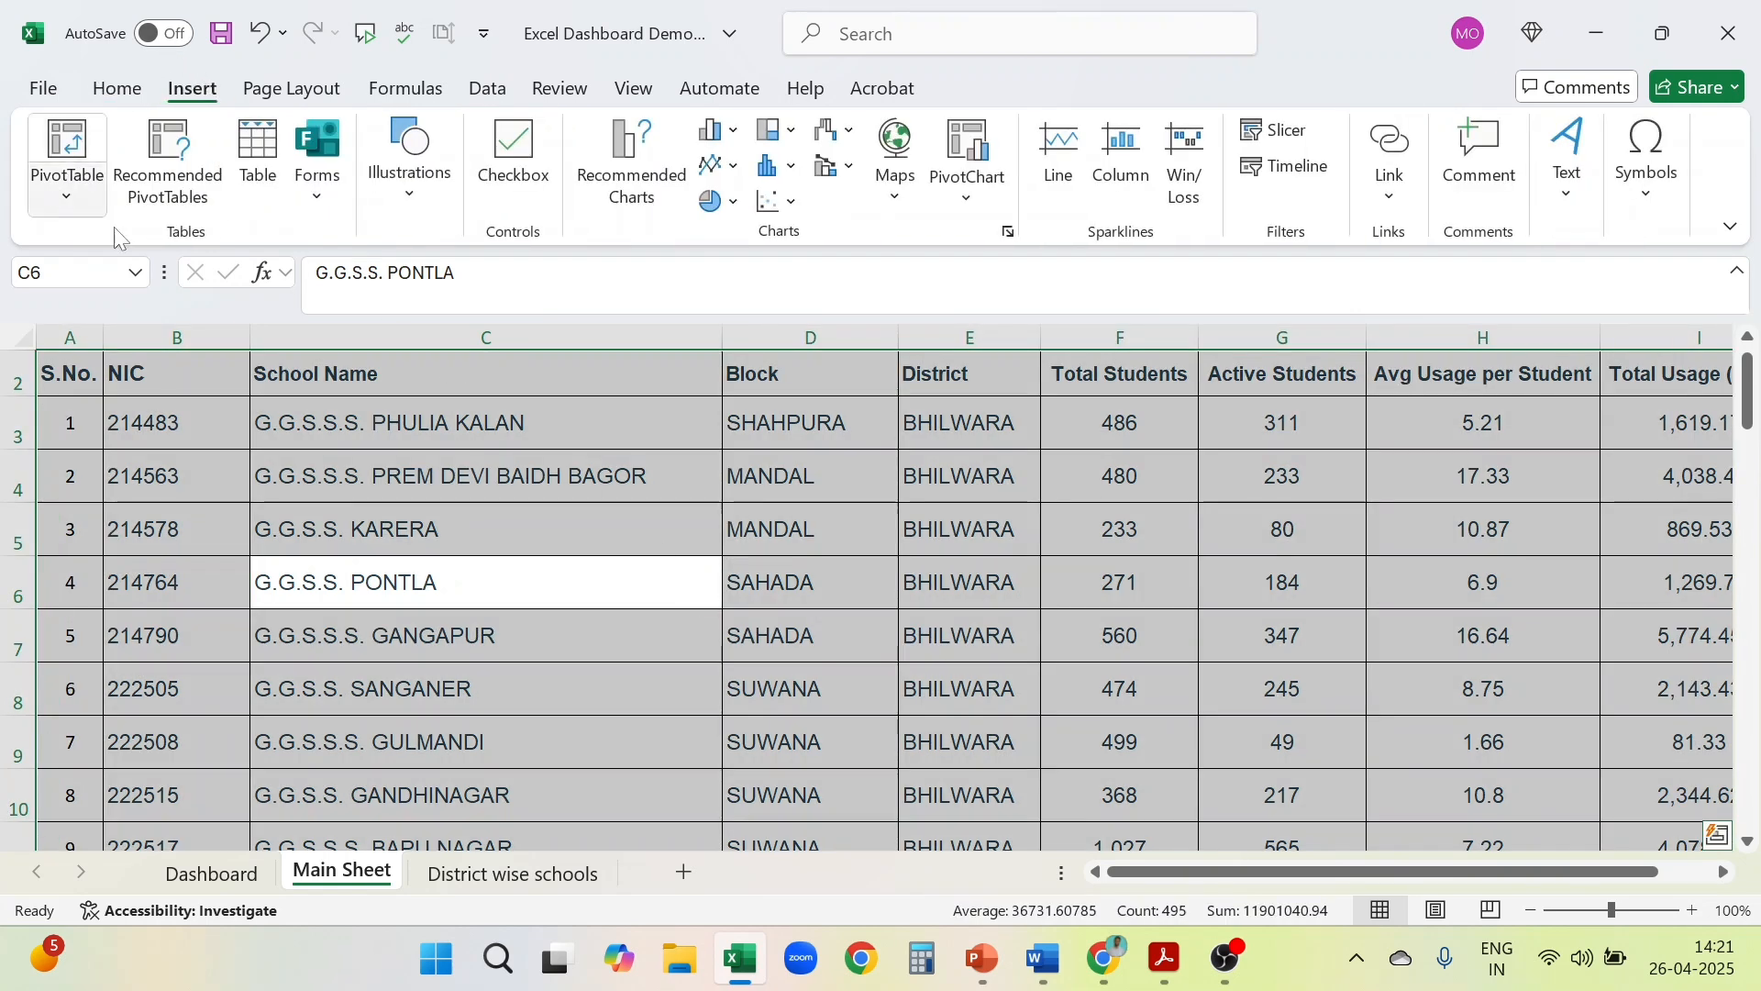
left_click(62, 147)
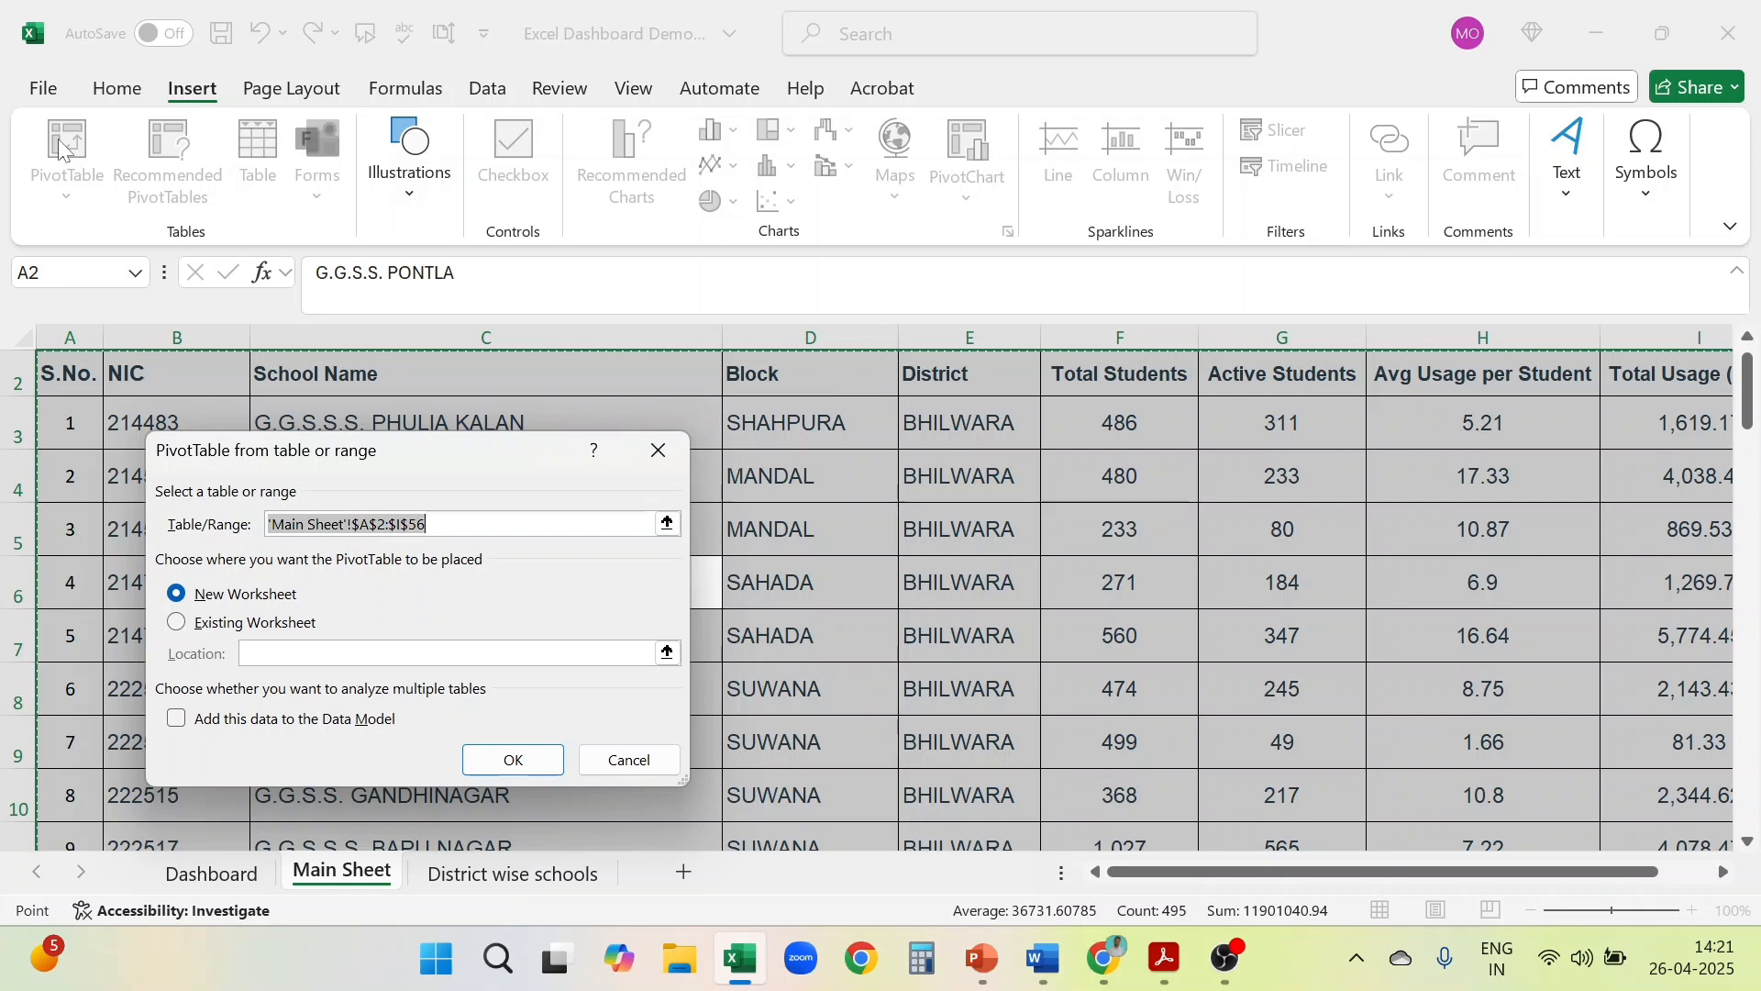
left_click(507, 757)
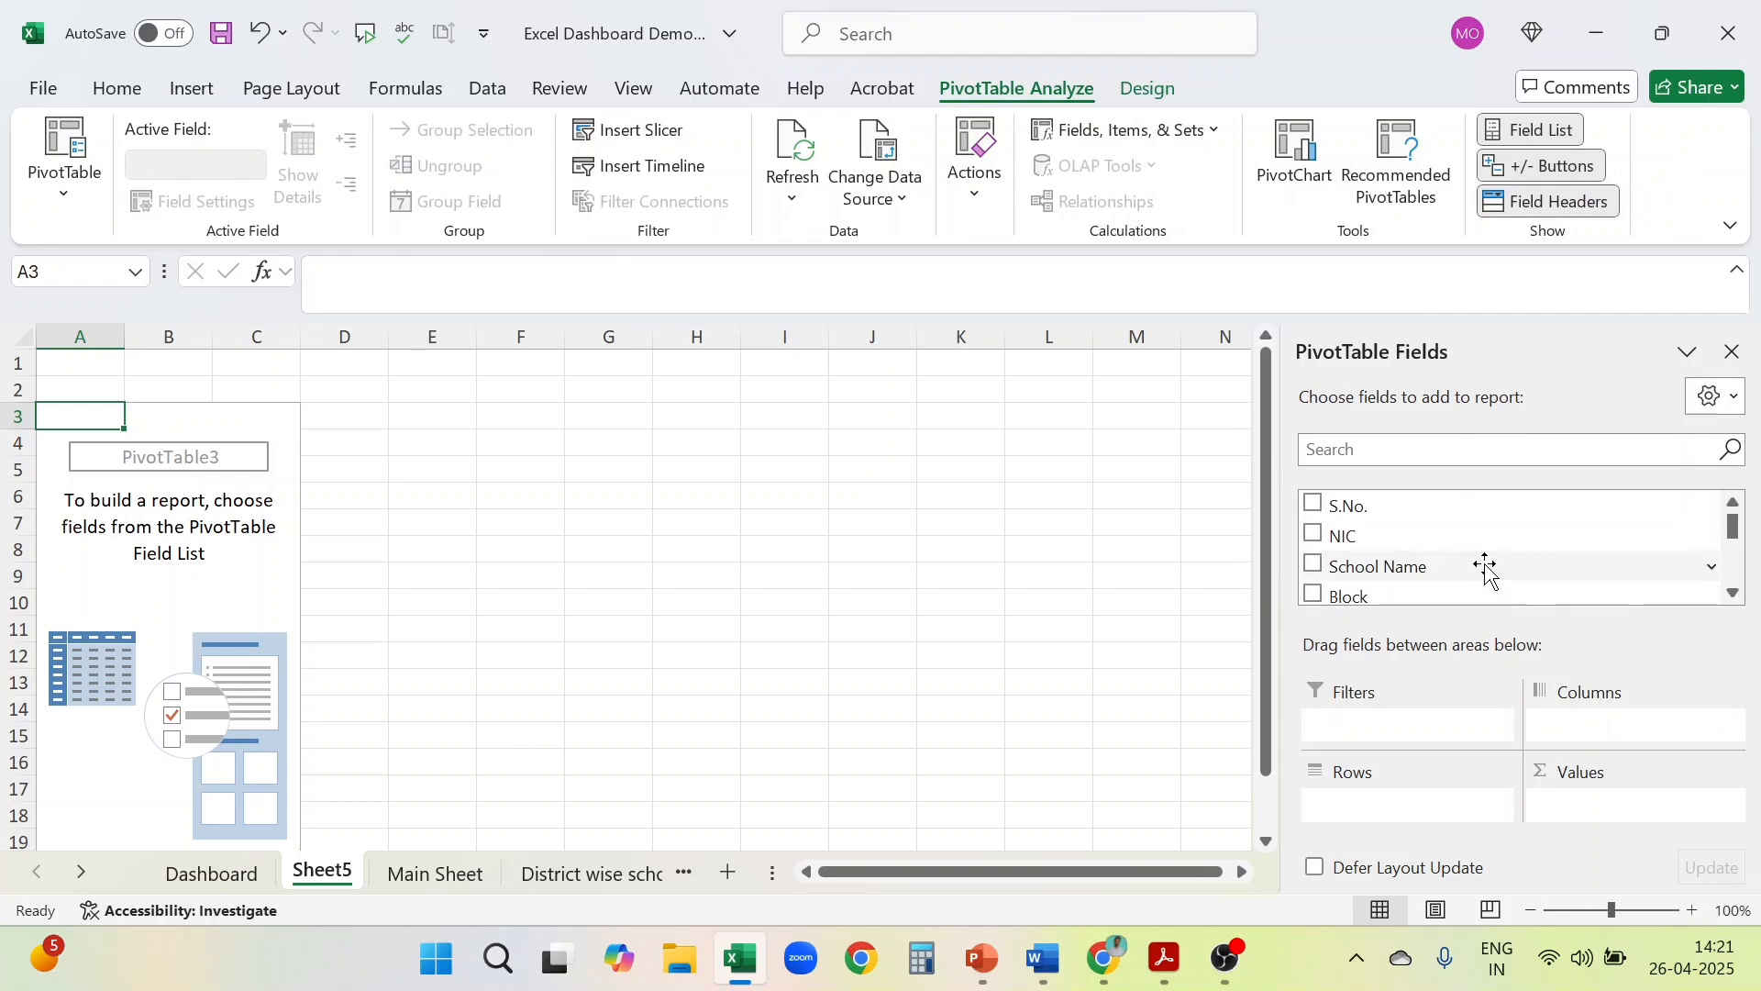
Set up the new PivotTable with District as rows and the count of Block as values
scroll(1480, 541, "down", 1)
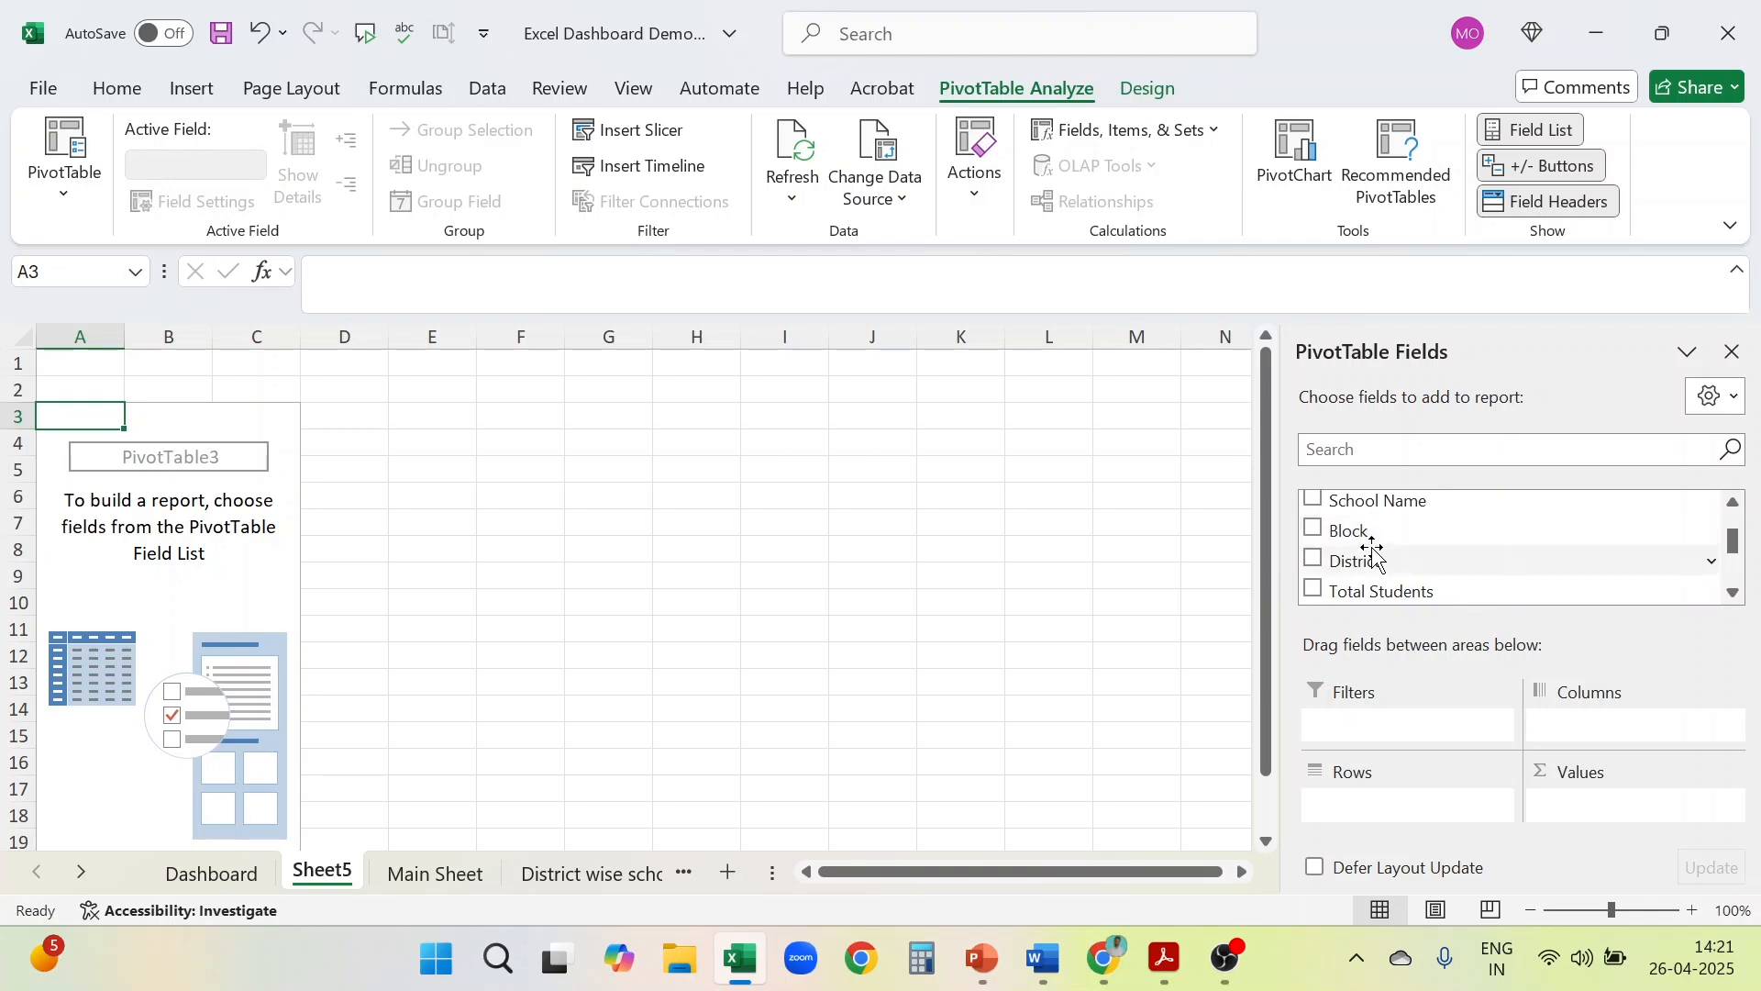
left_click_drag(1375, 551, 1369, 811)
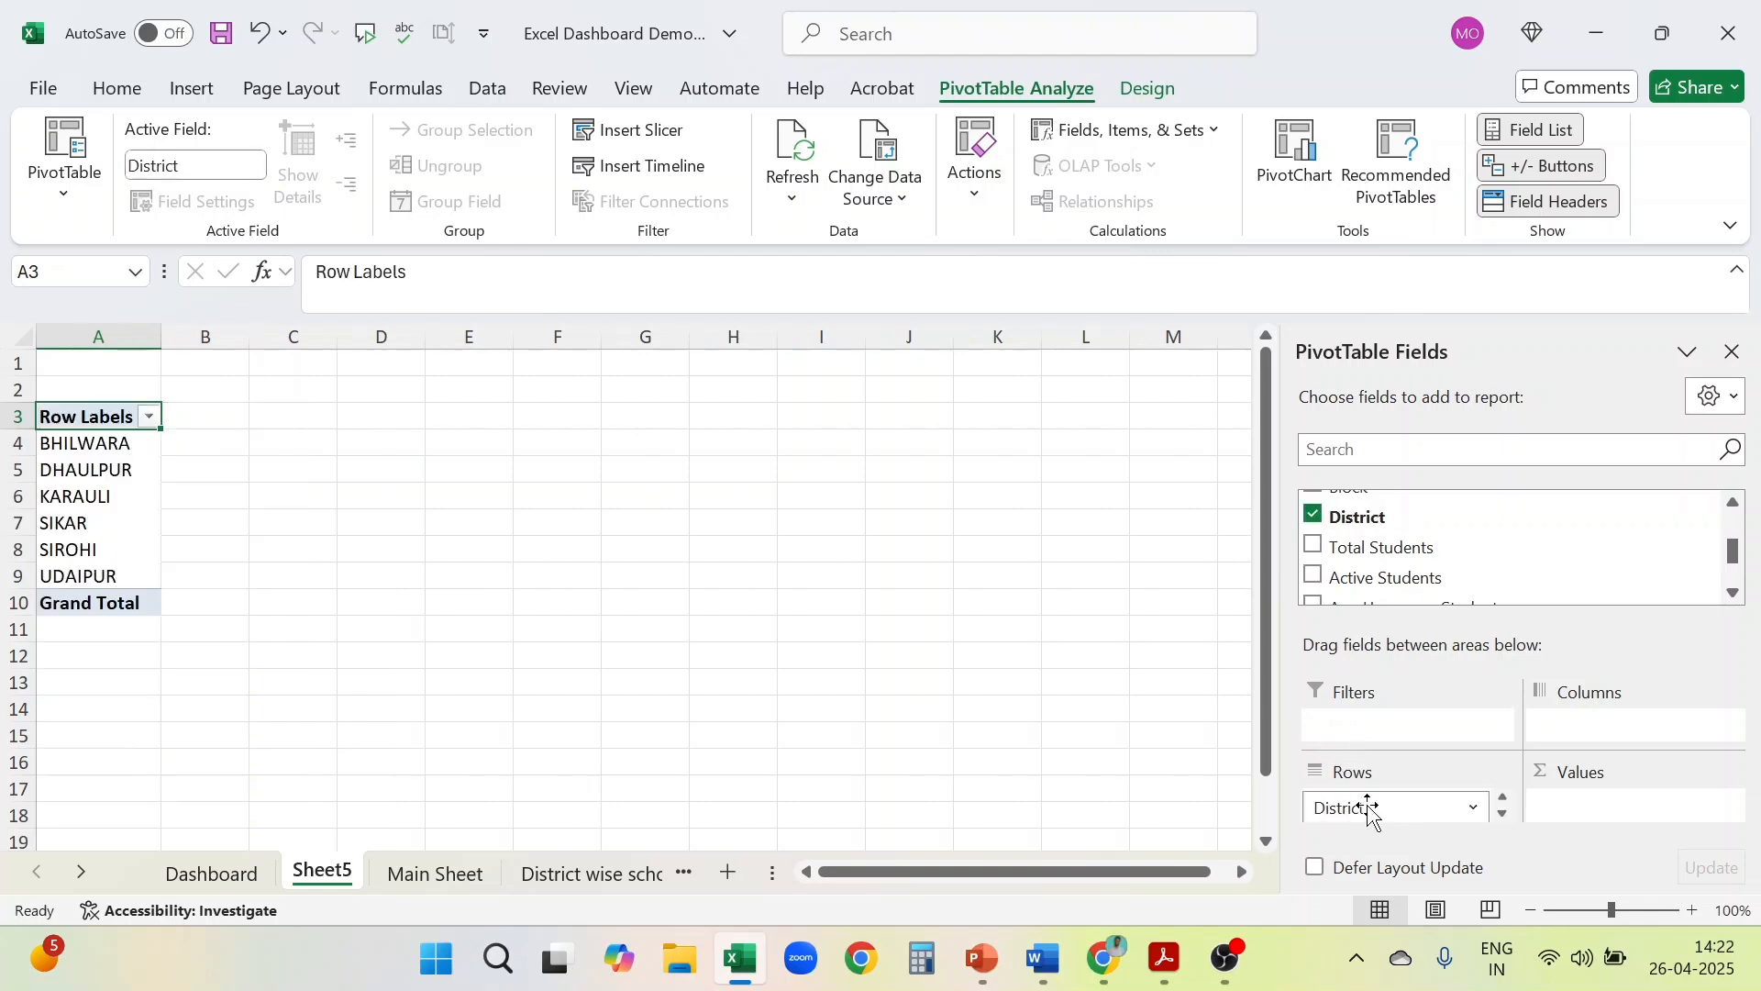
scroll(1386, 551, "up", 1)
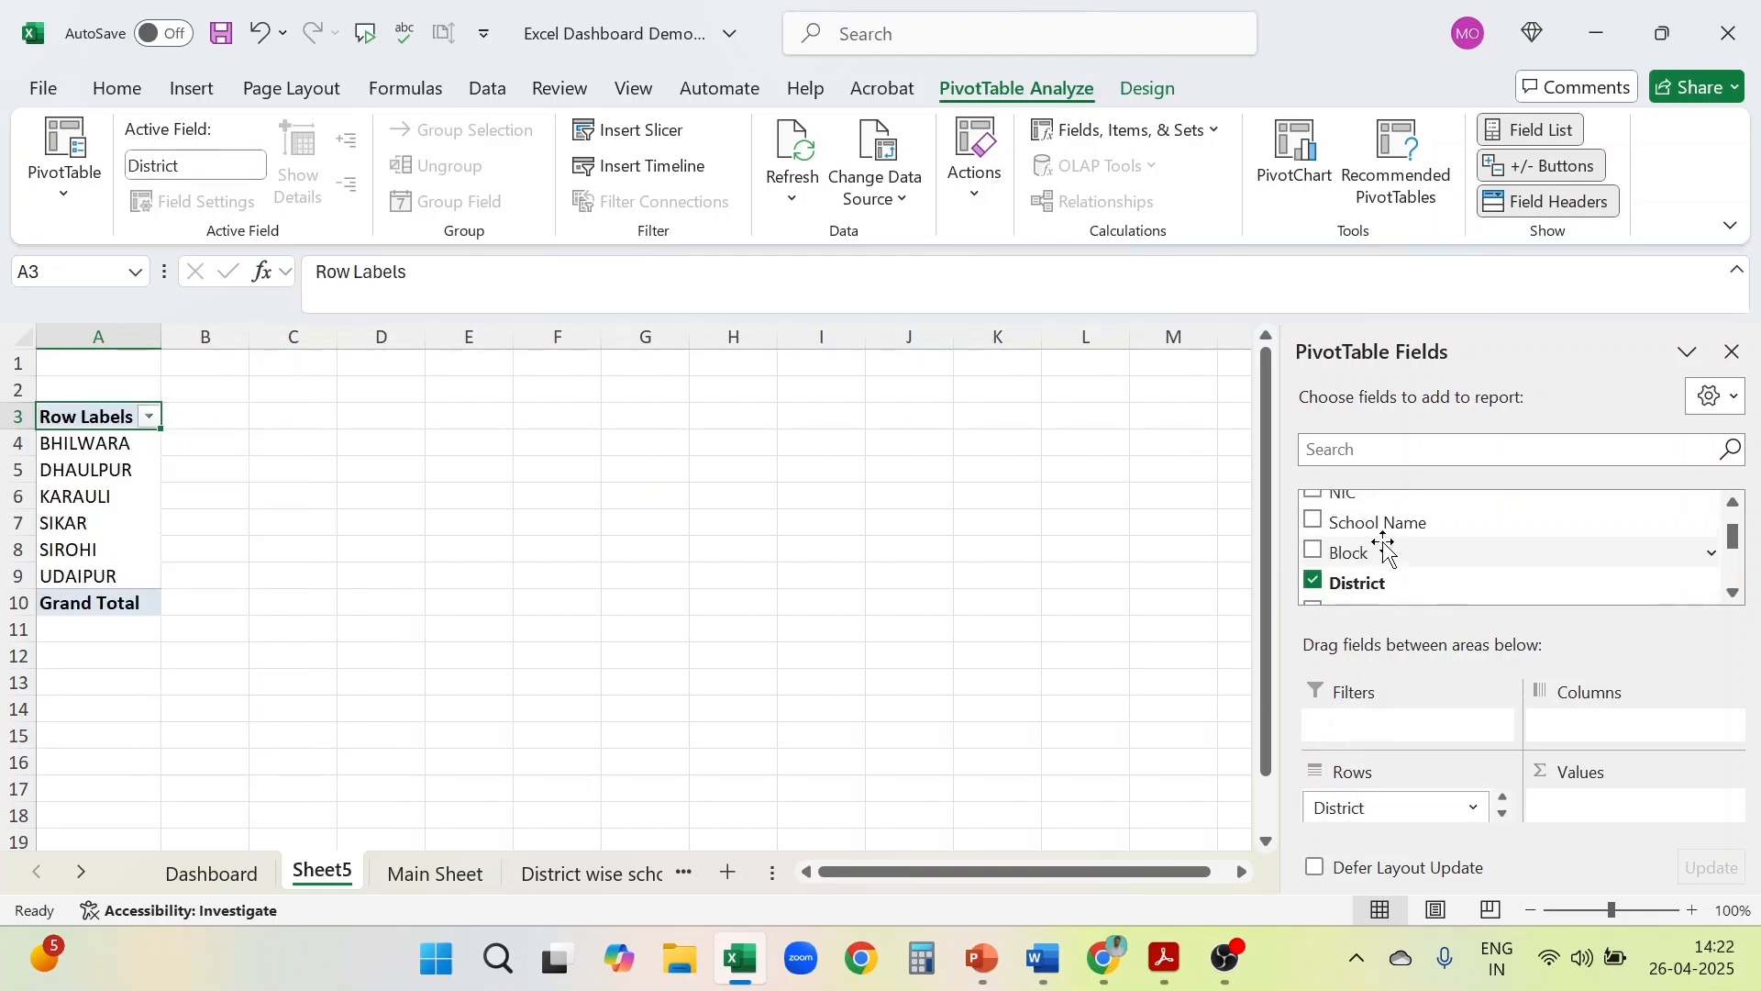
left_click_drag(1348, 550, 1591, 812)
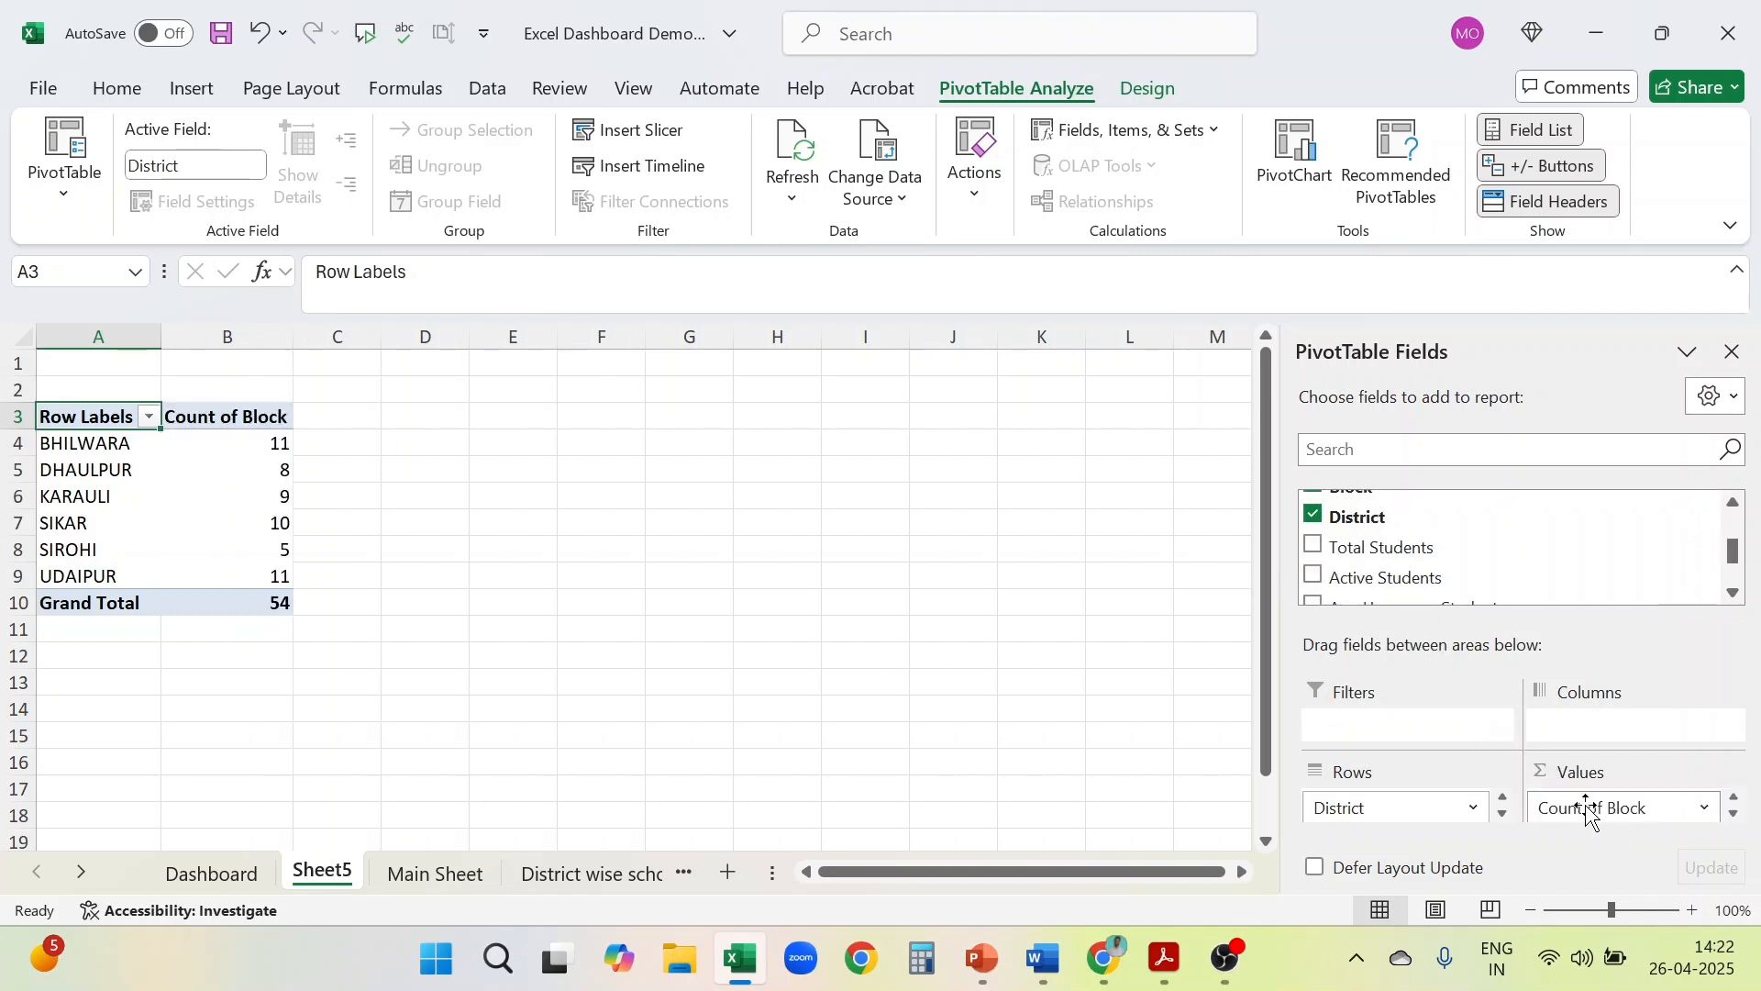
mouse_move(248, 480)
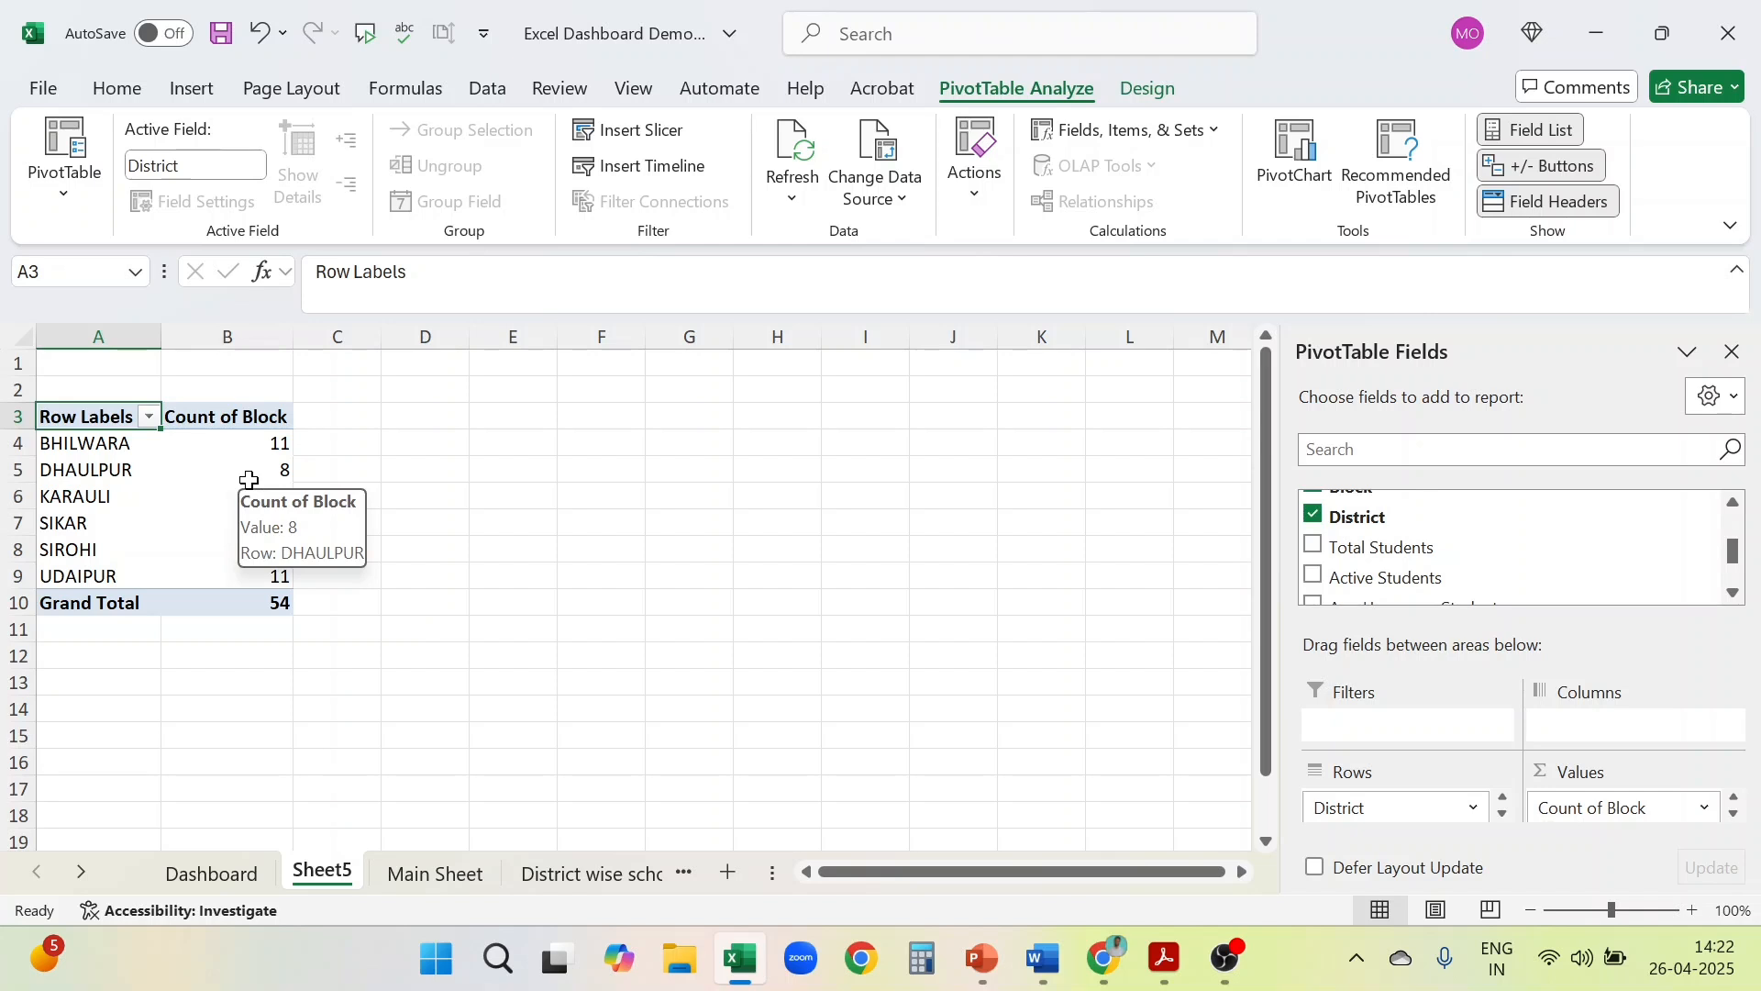
Rename the new PivotTable's worksheet as "District wise block"
right_click(332, 873)
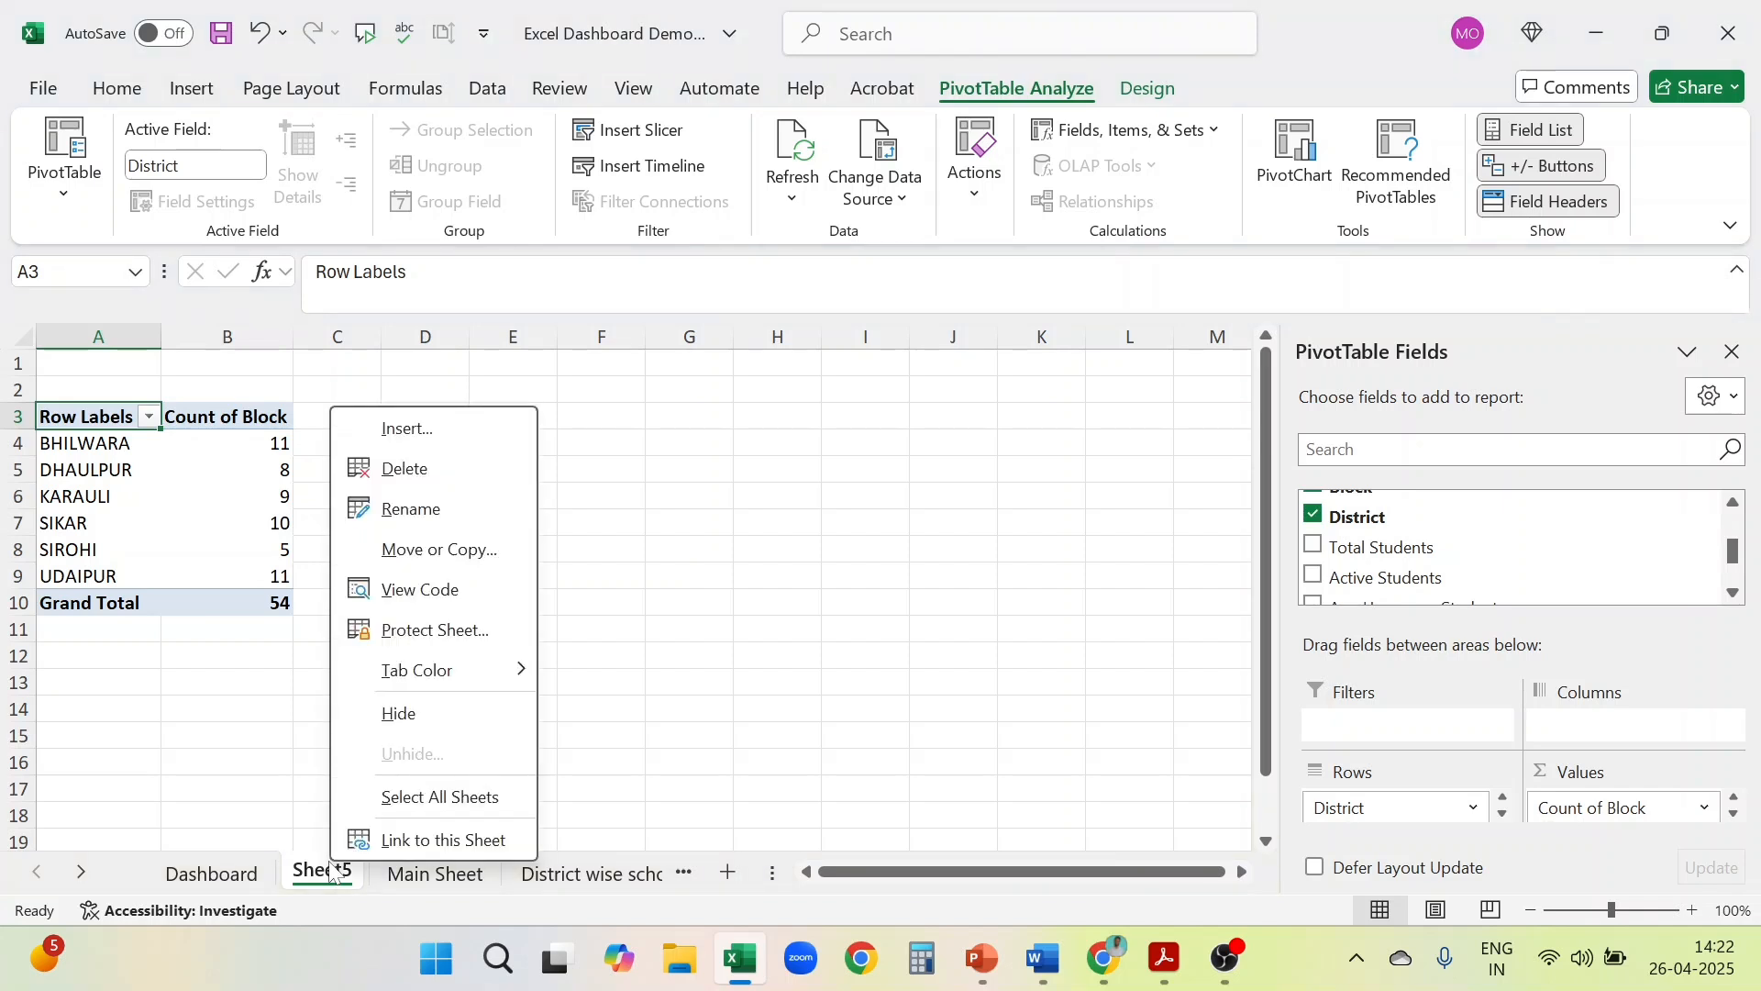
left_click(424, 521)
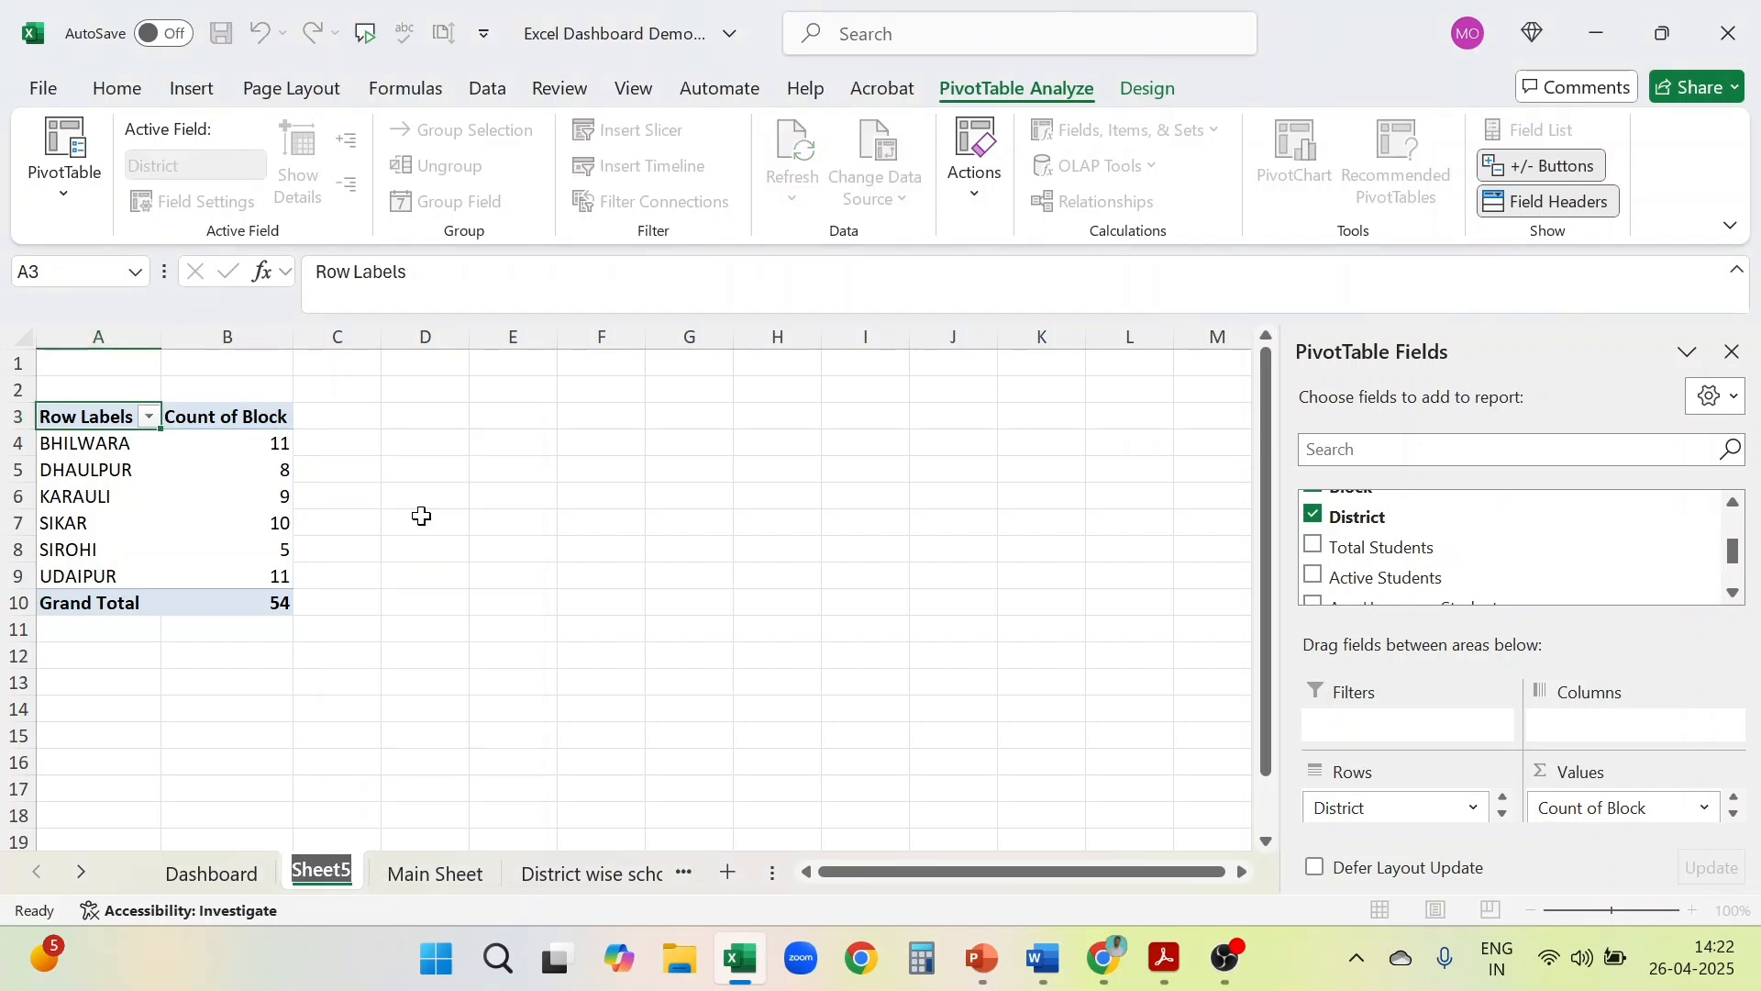
type("District")
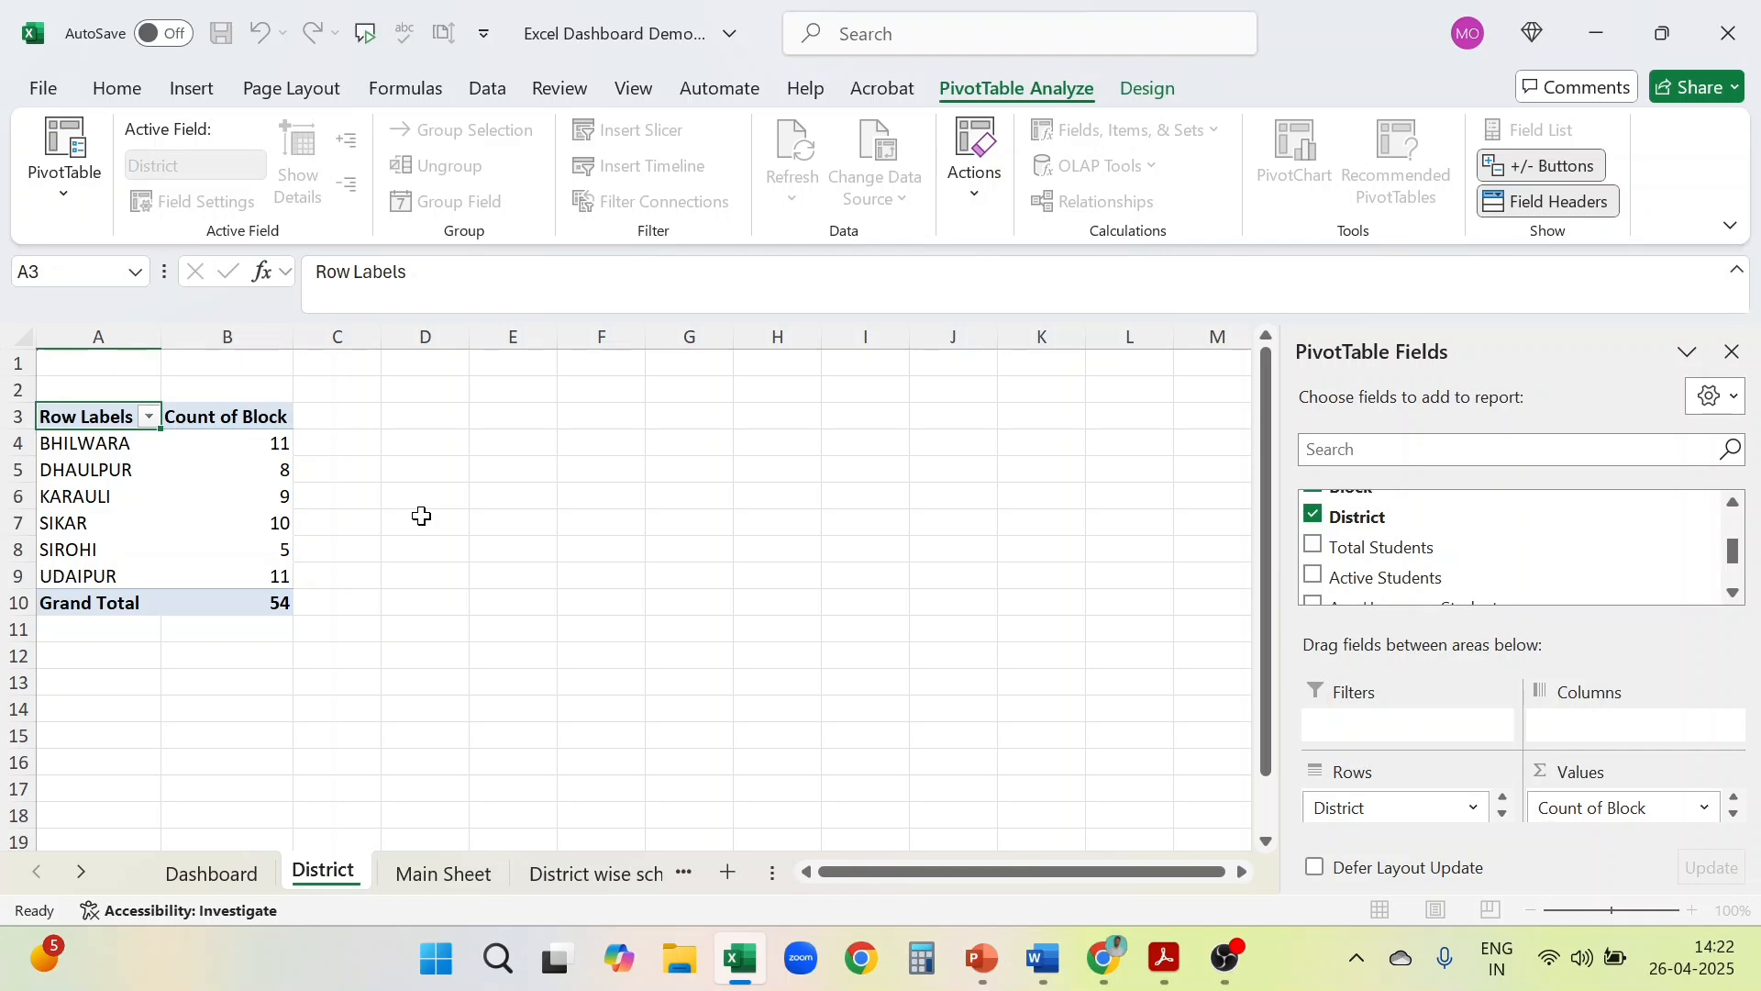
type(" wise block")
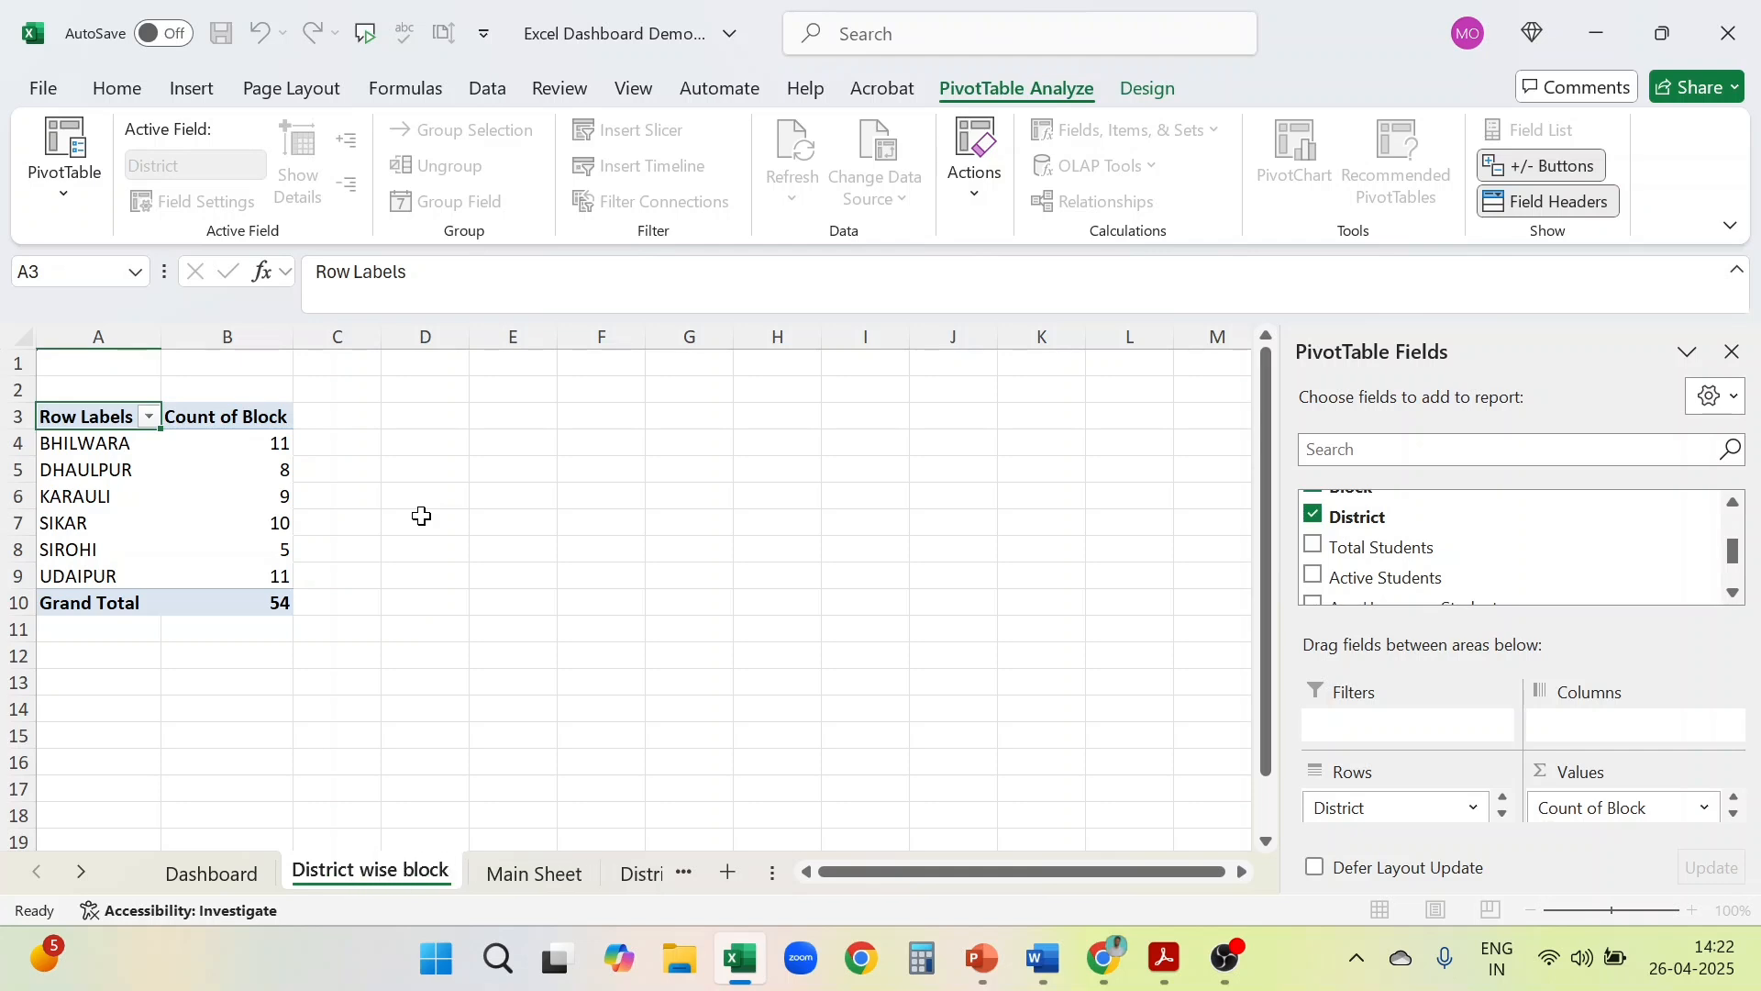
left_click(426, 521)
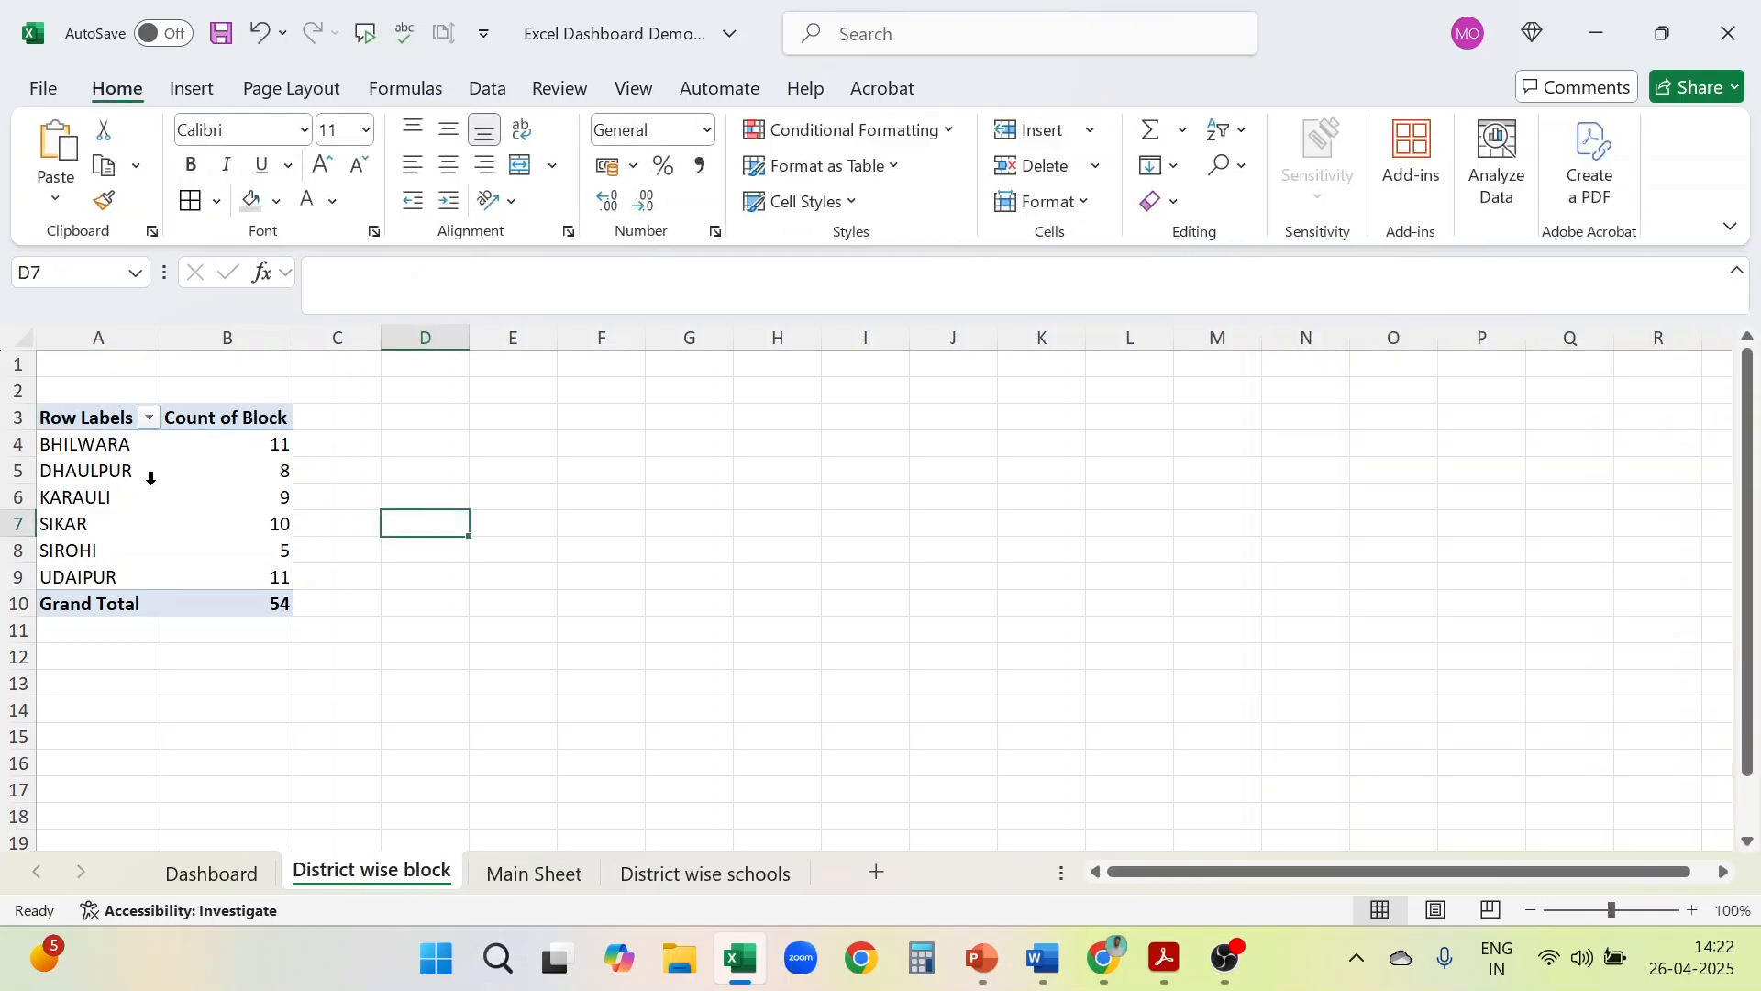
Insert a Clustered Bar PivotChart from the PivotTable counting blocks per district
left_click(151, 477)
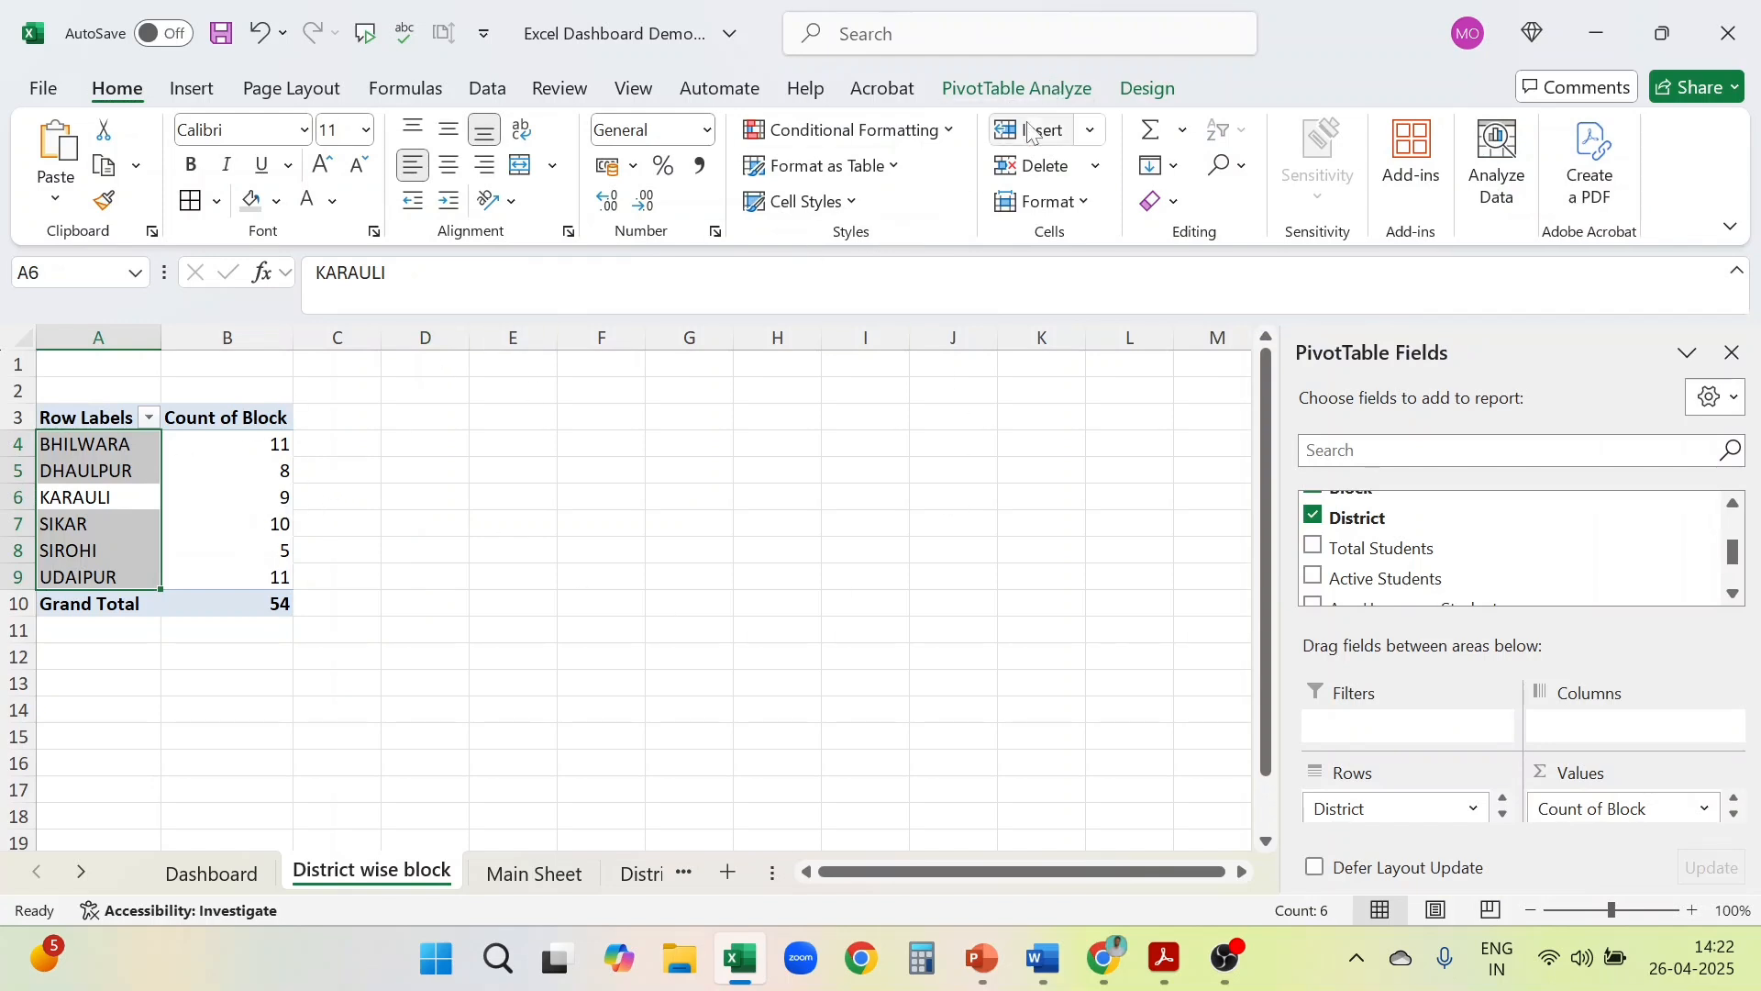
left_click(1031, 93)
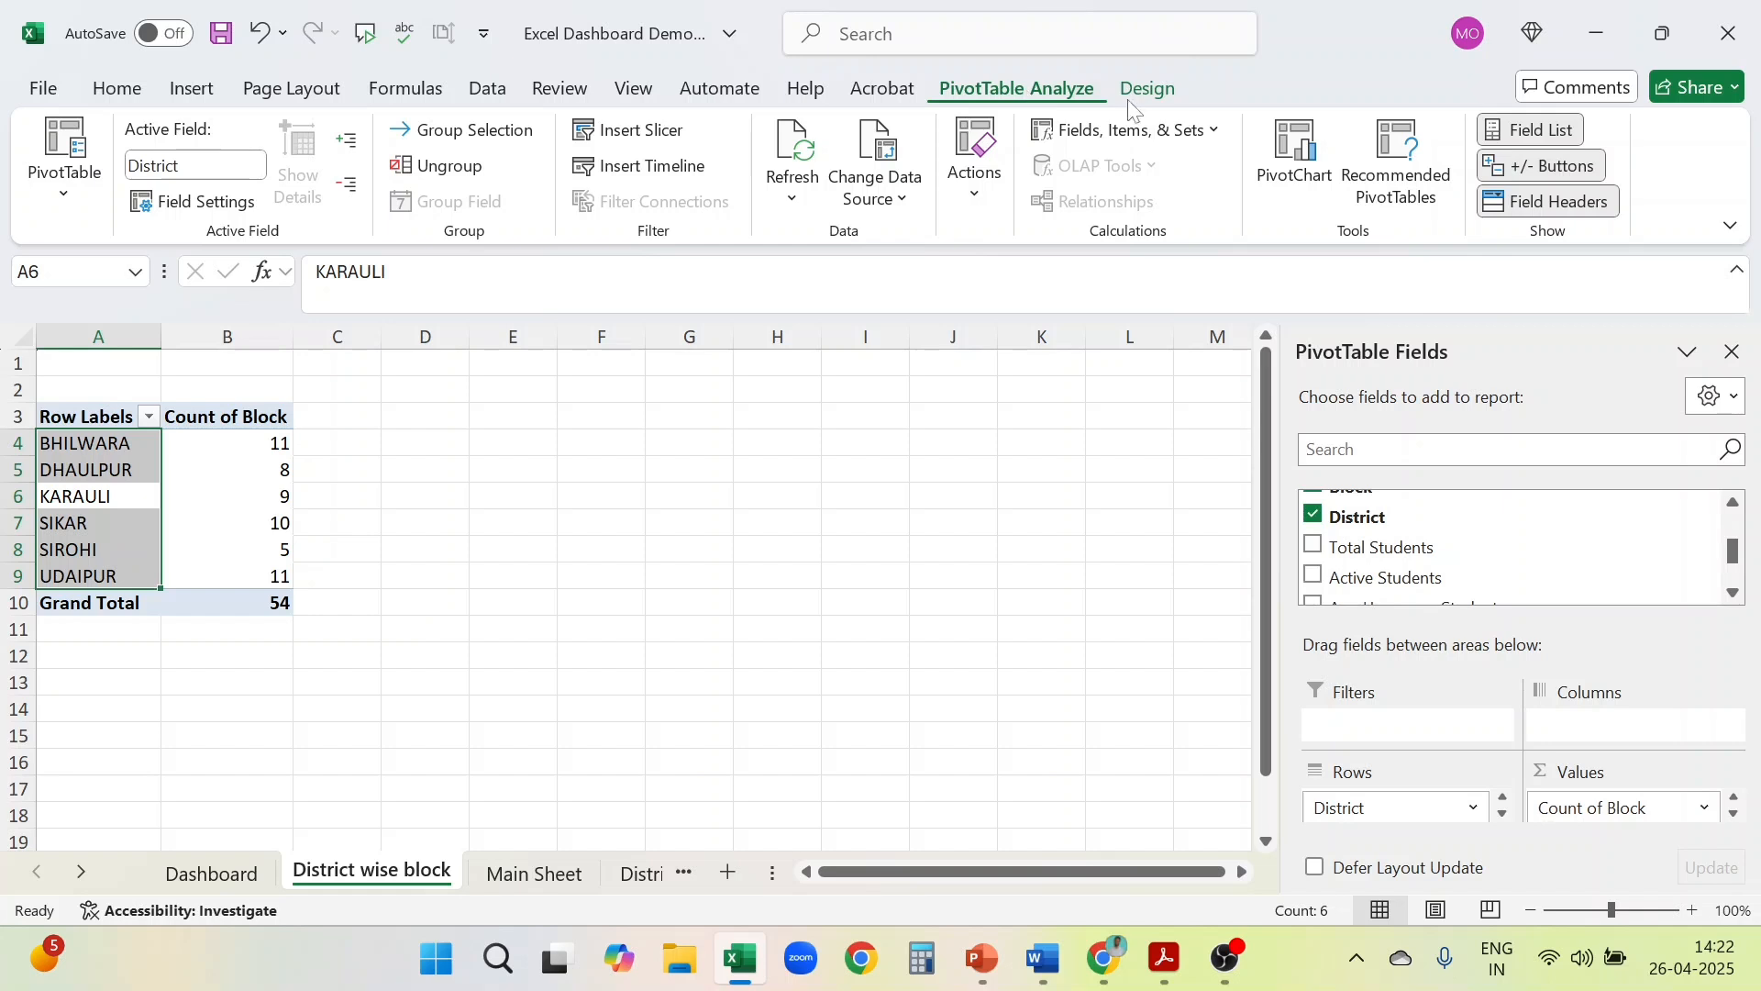
left_click(1313, 168)
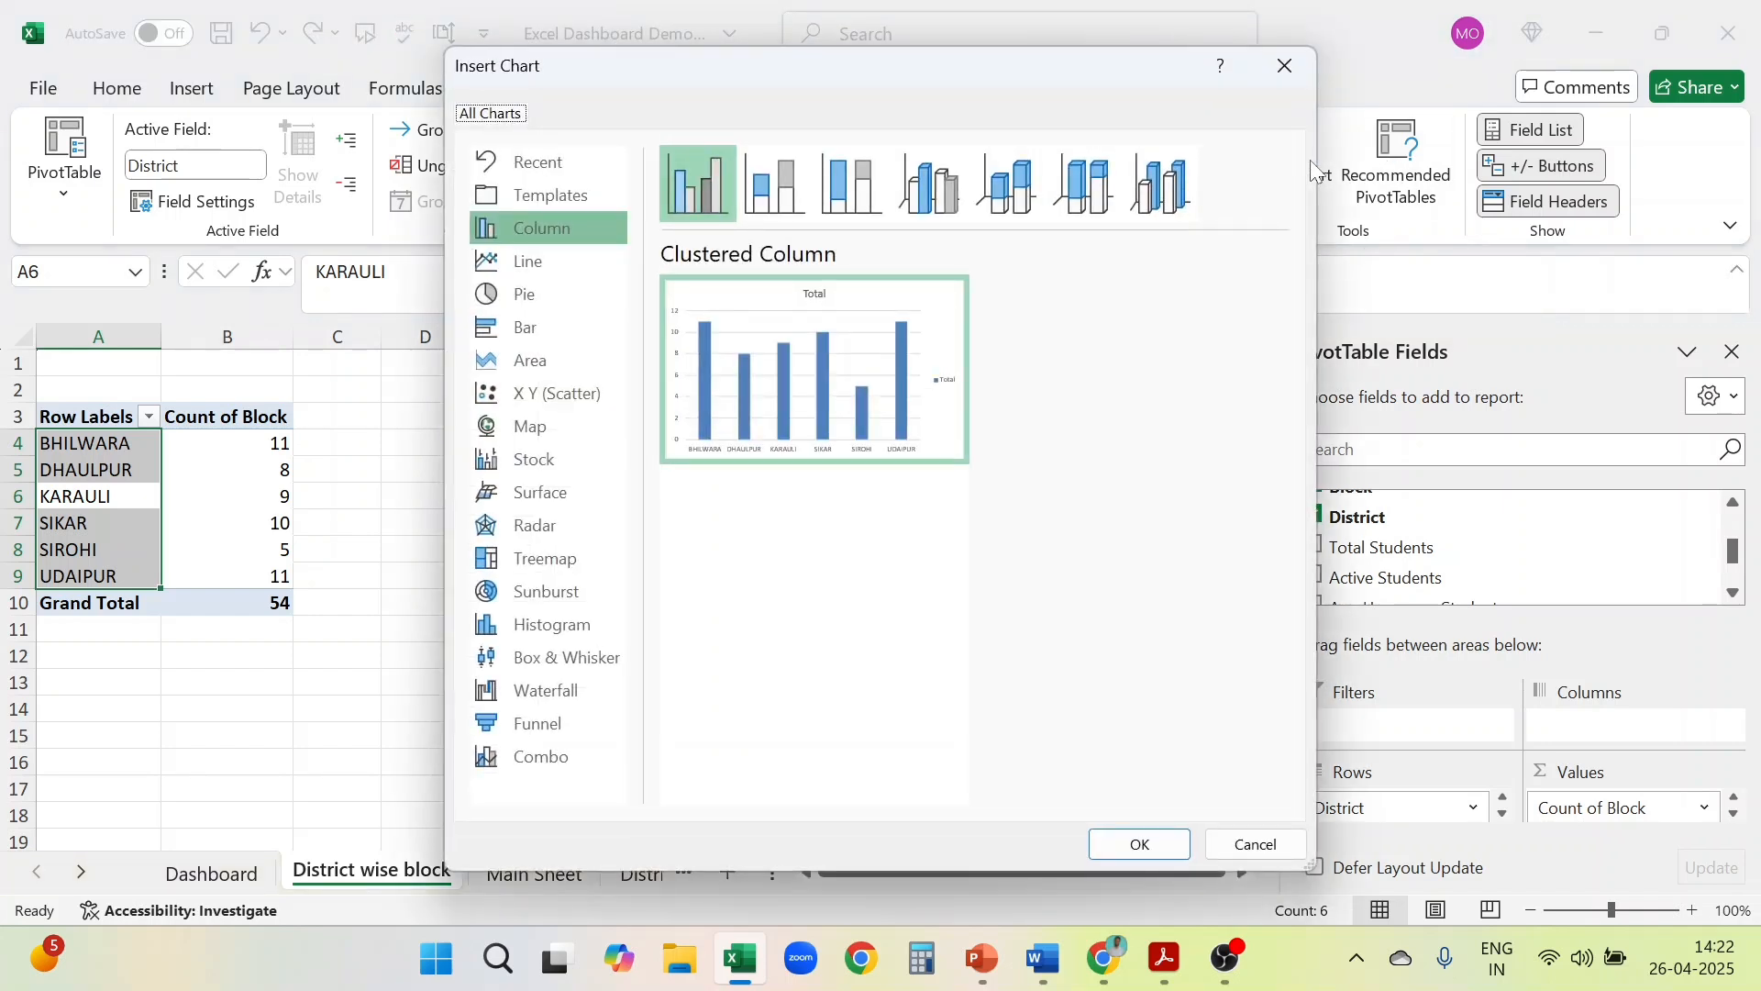
left_click(500, 268)
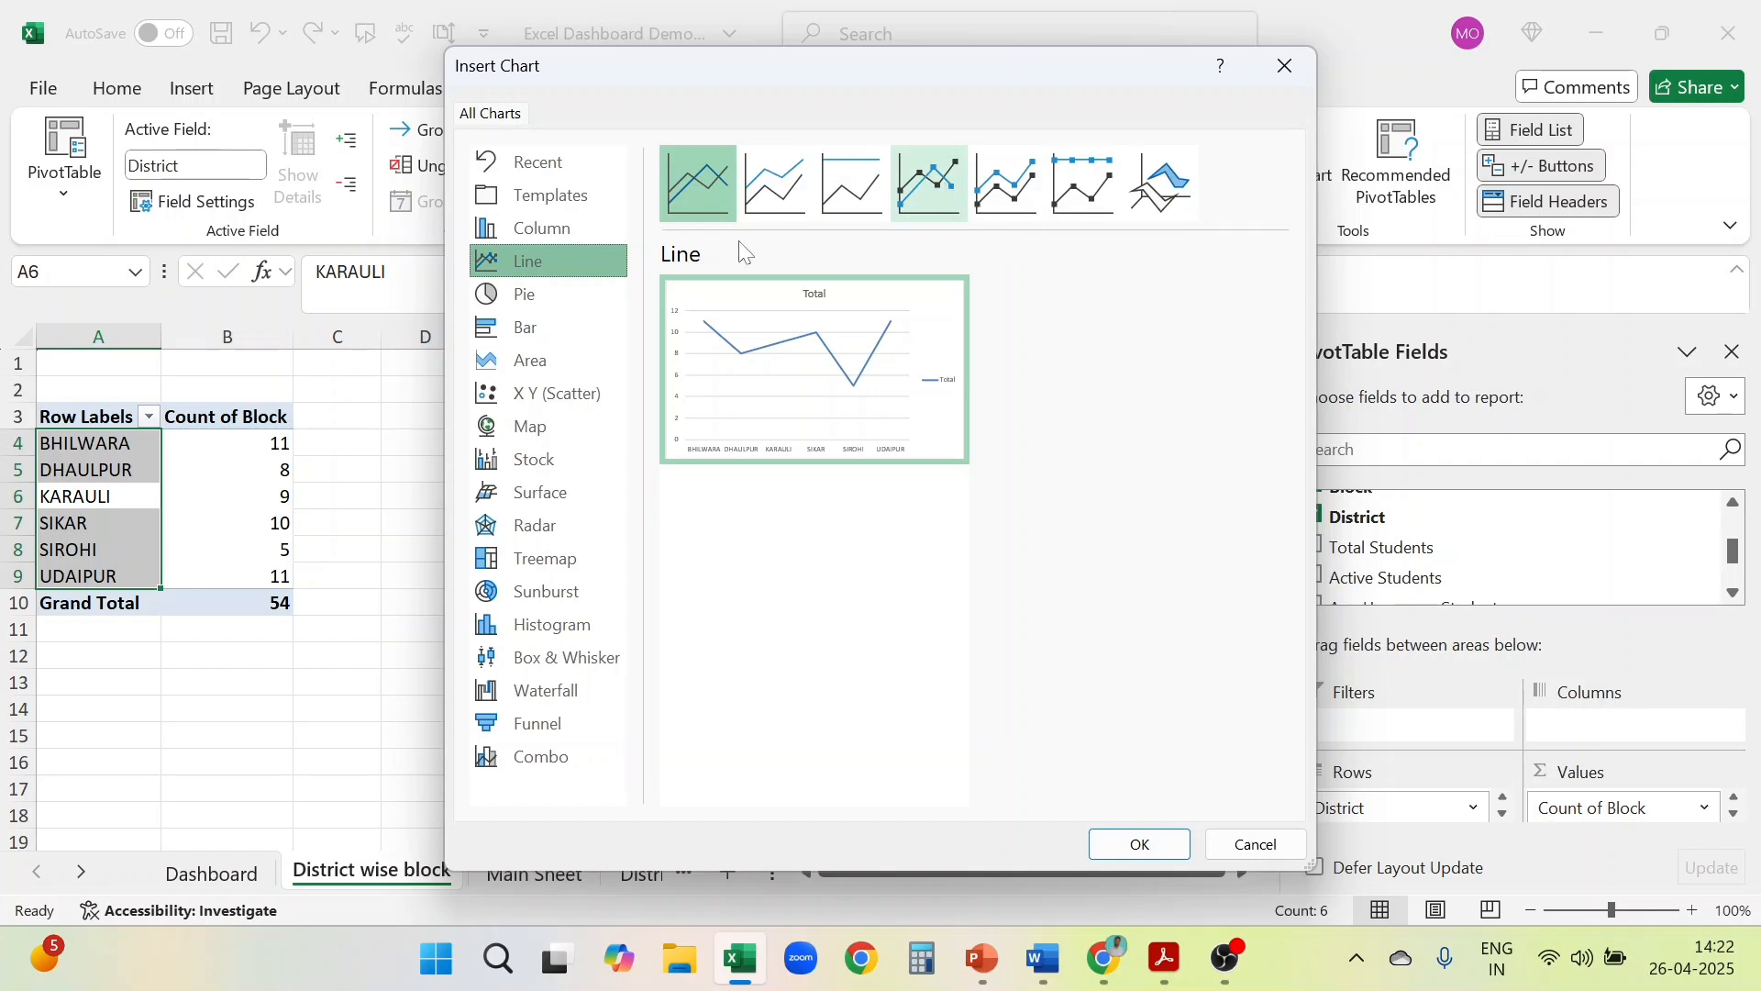
left_click(503, 328)
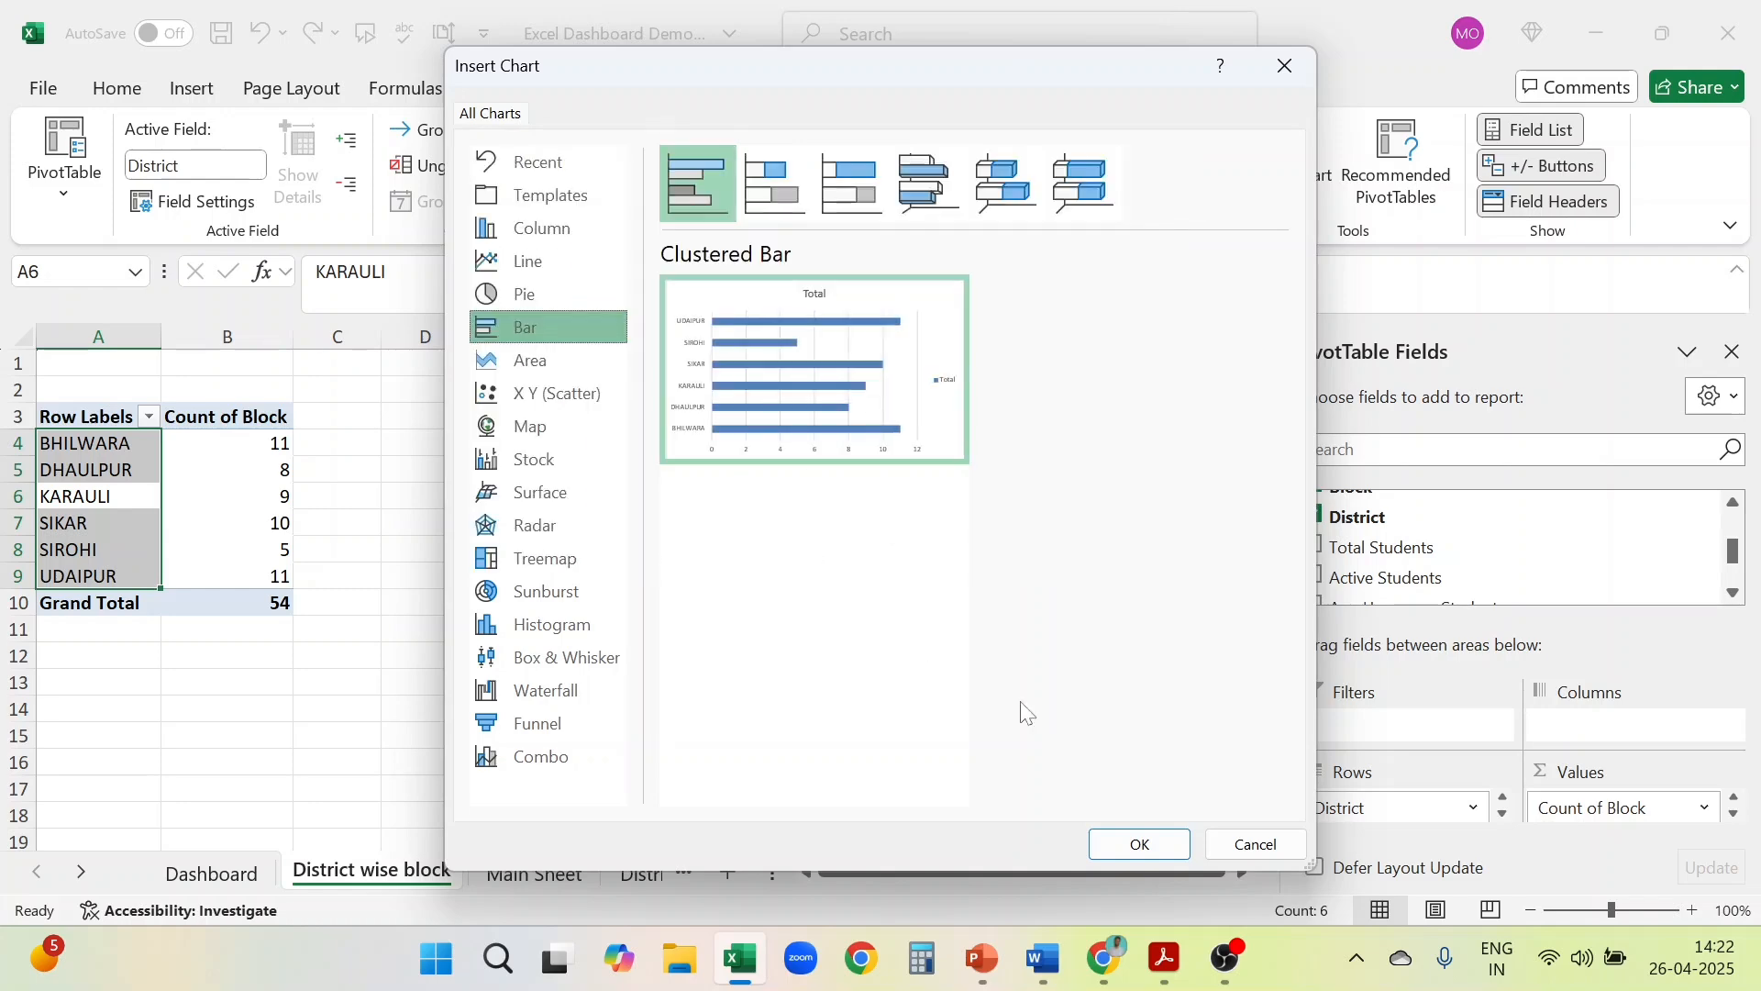
left_click(1163, 845)
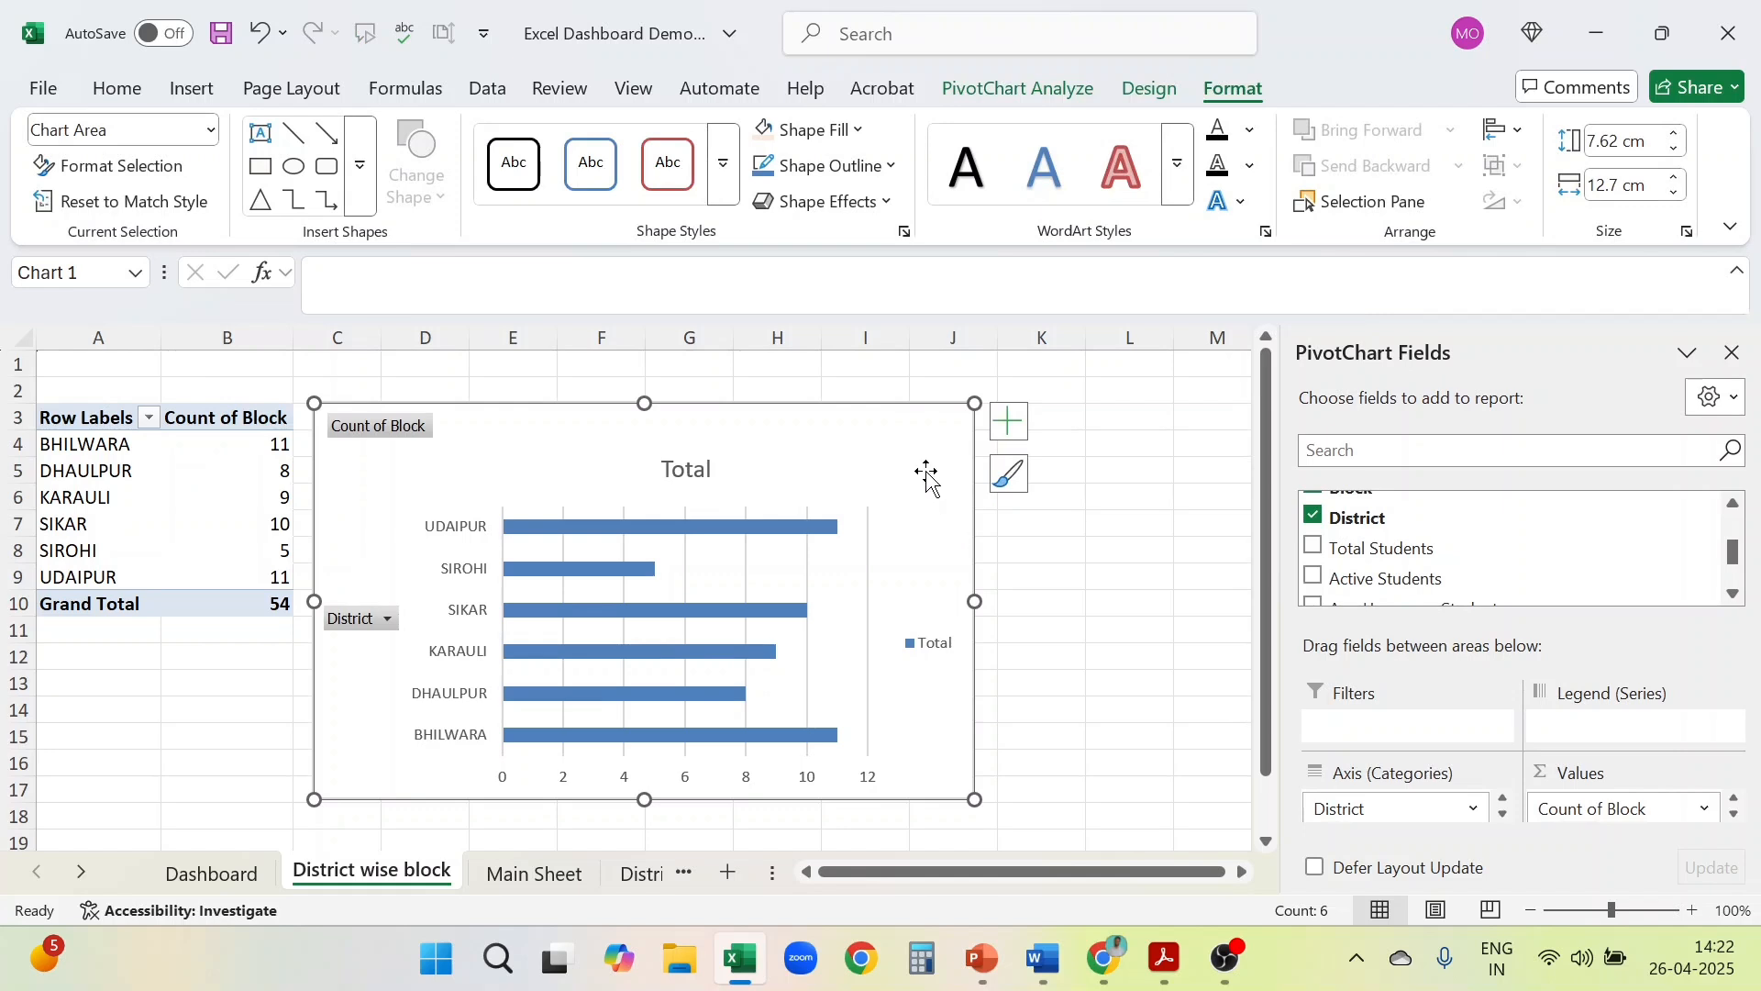
Copy the clustered bar chart to the empty area of the Dashboard sheet beside the District wise total schools chart
right_click(924, 473)
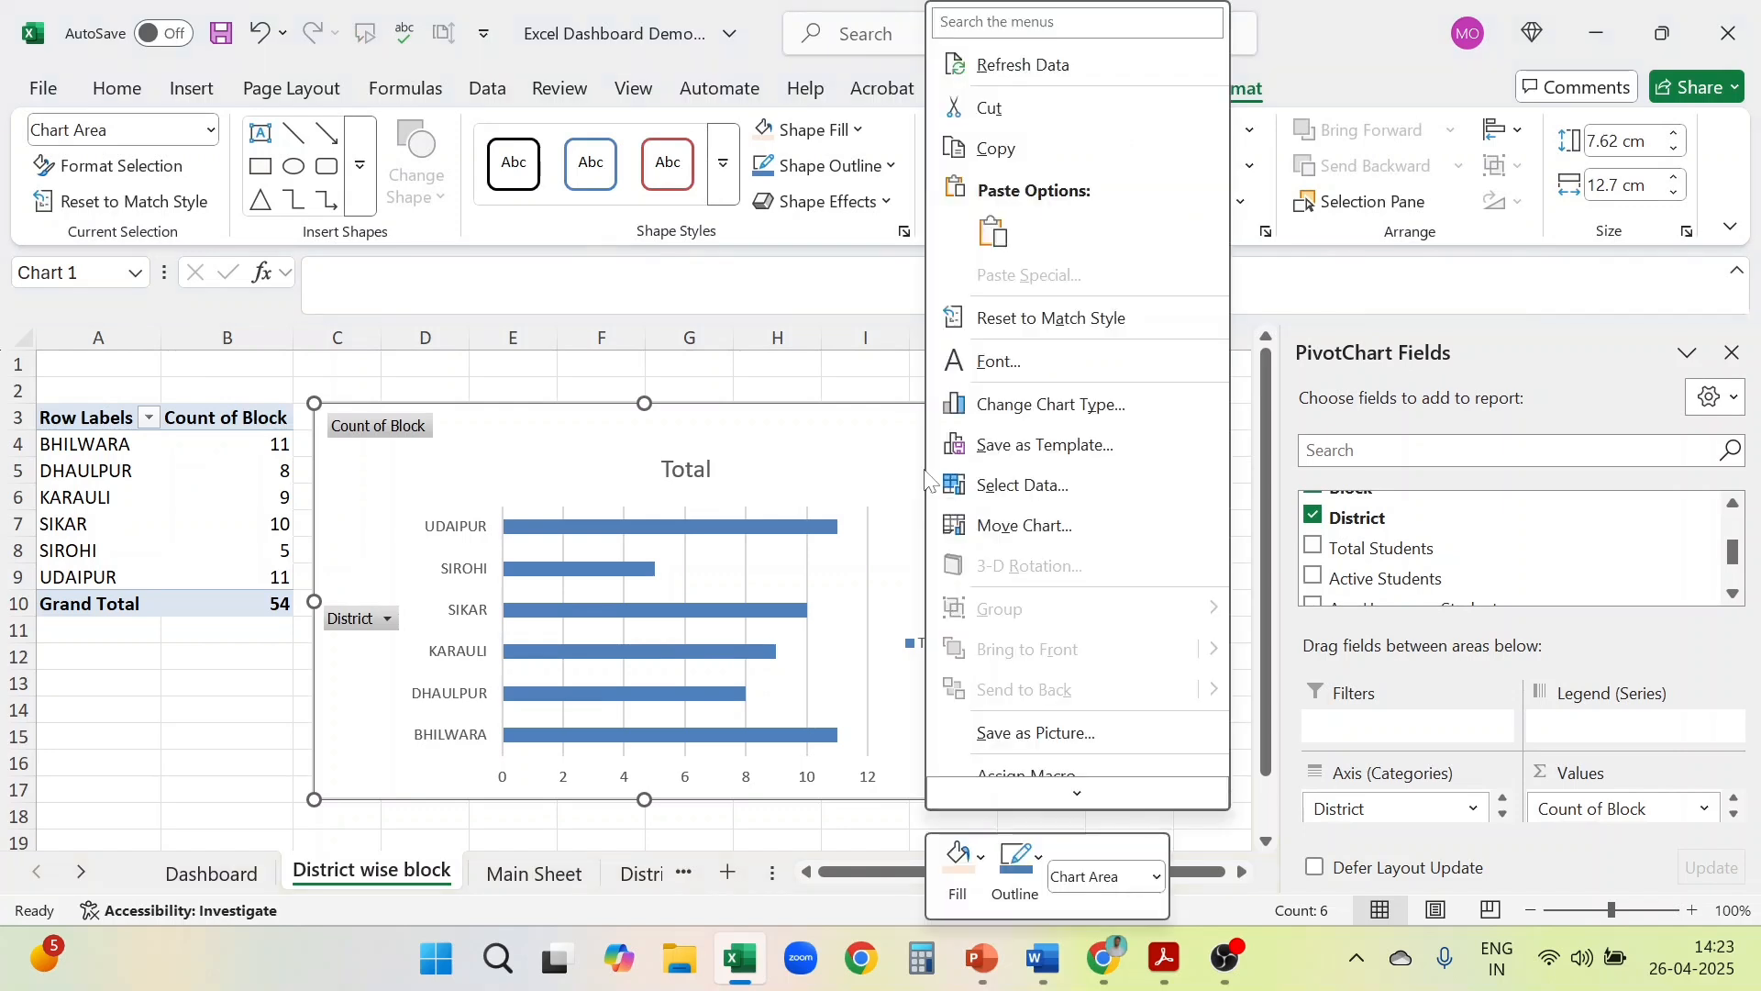
left_click(995, 149)
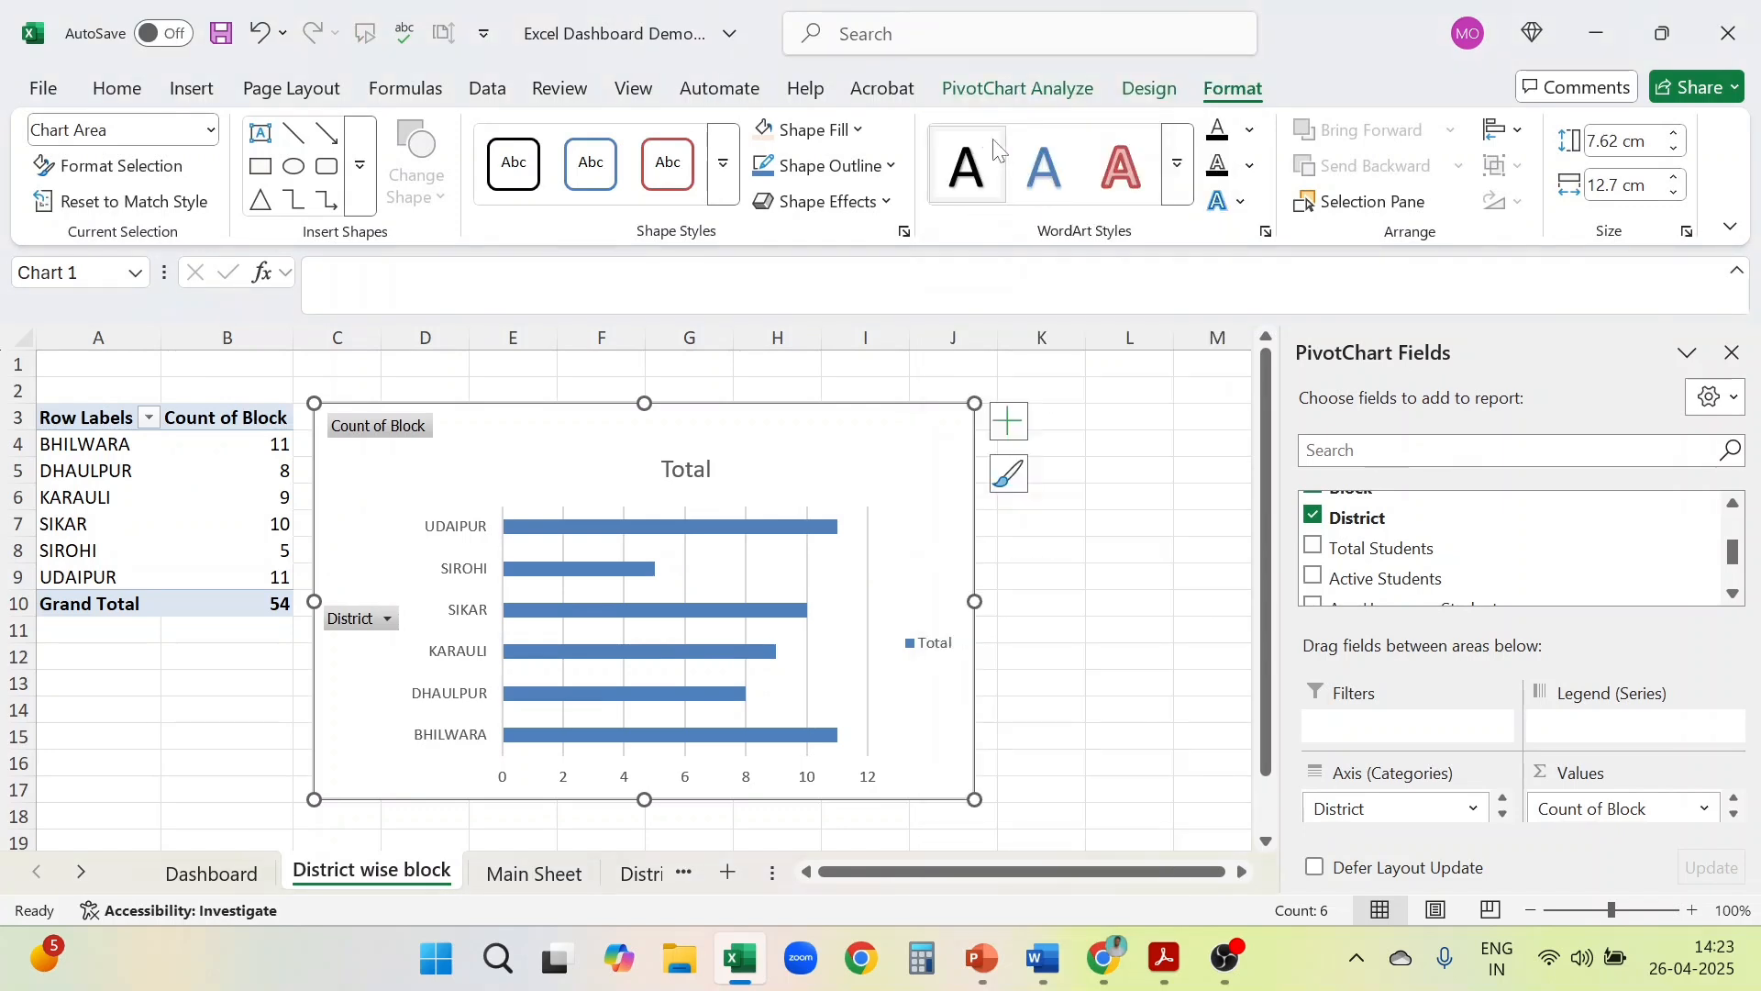
left_click(240, 879)
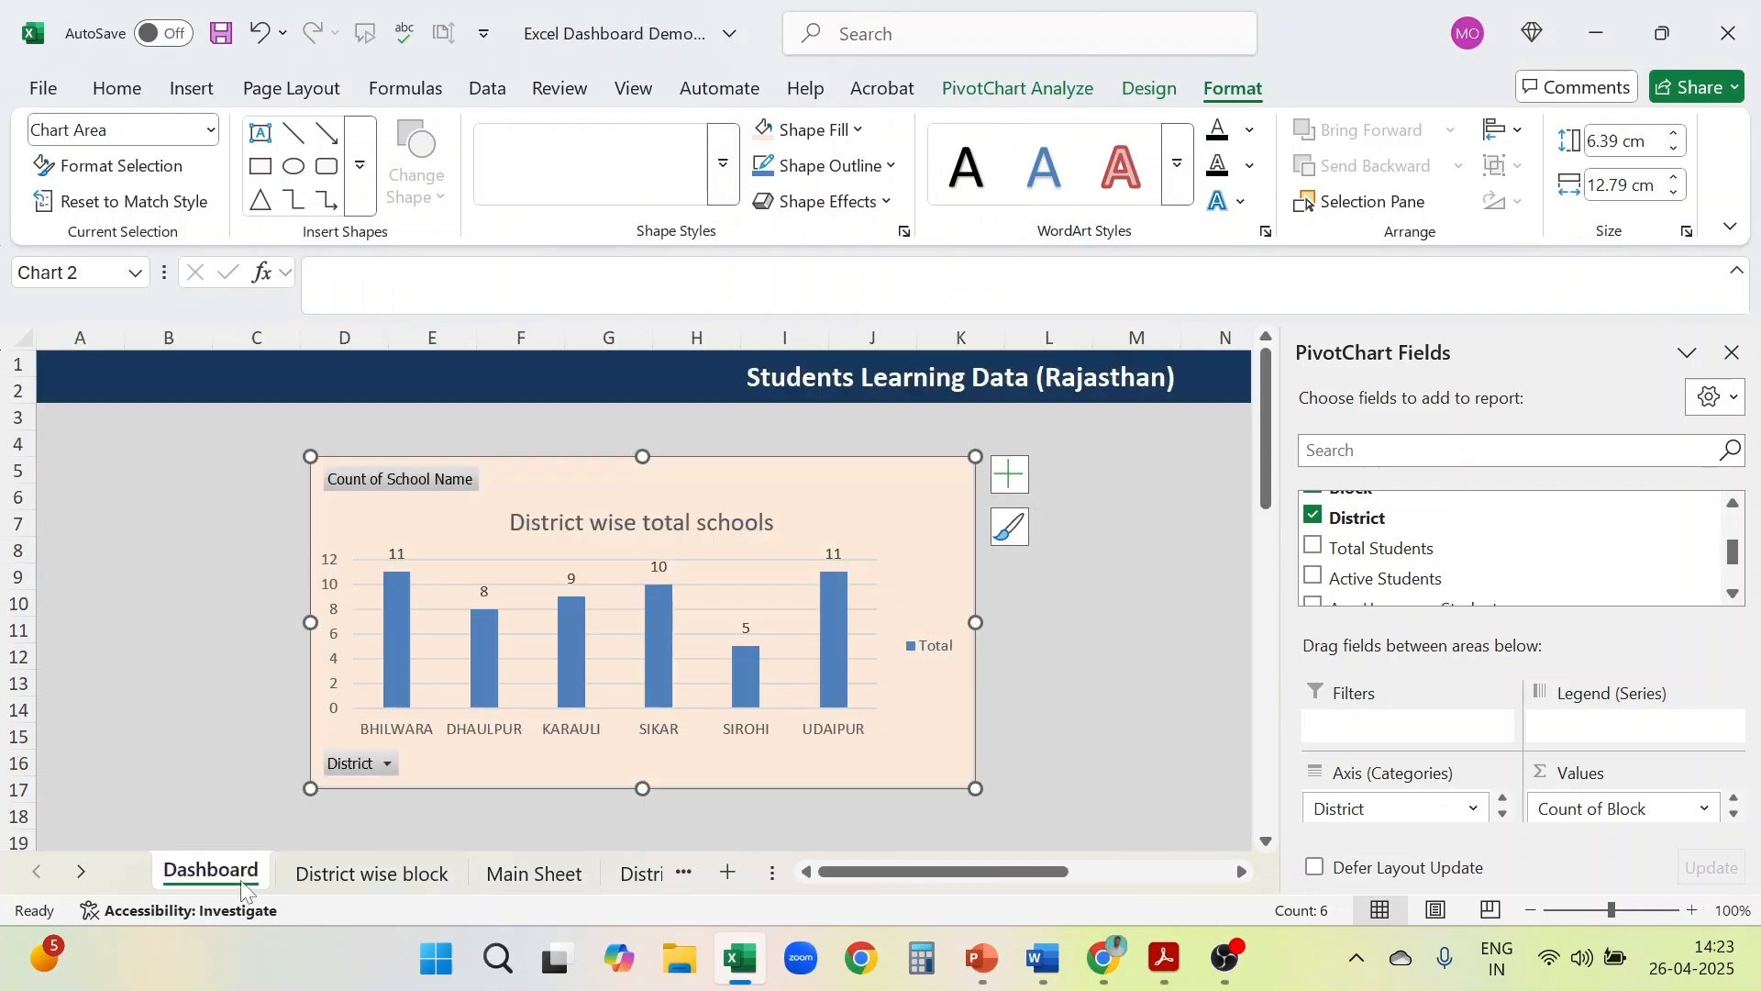
left_click(1064, 668)
scroll(1061, 672, "right", 3)
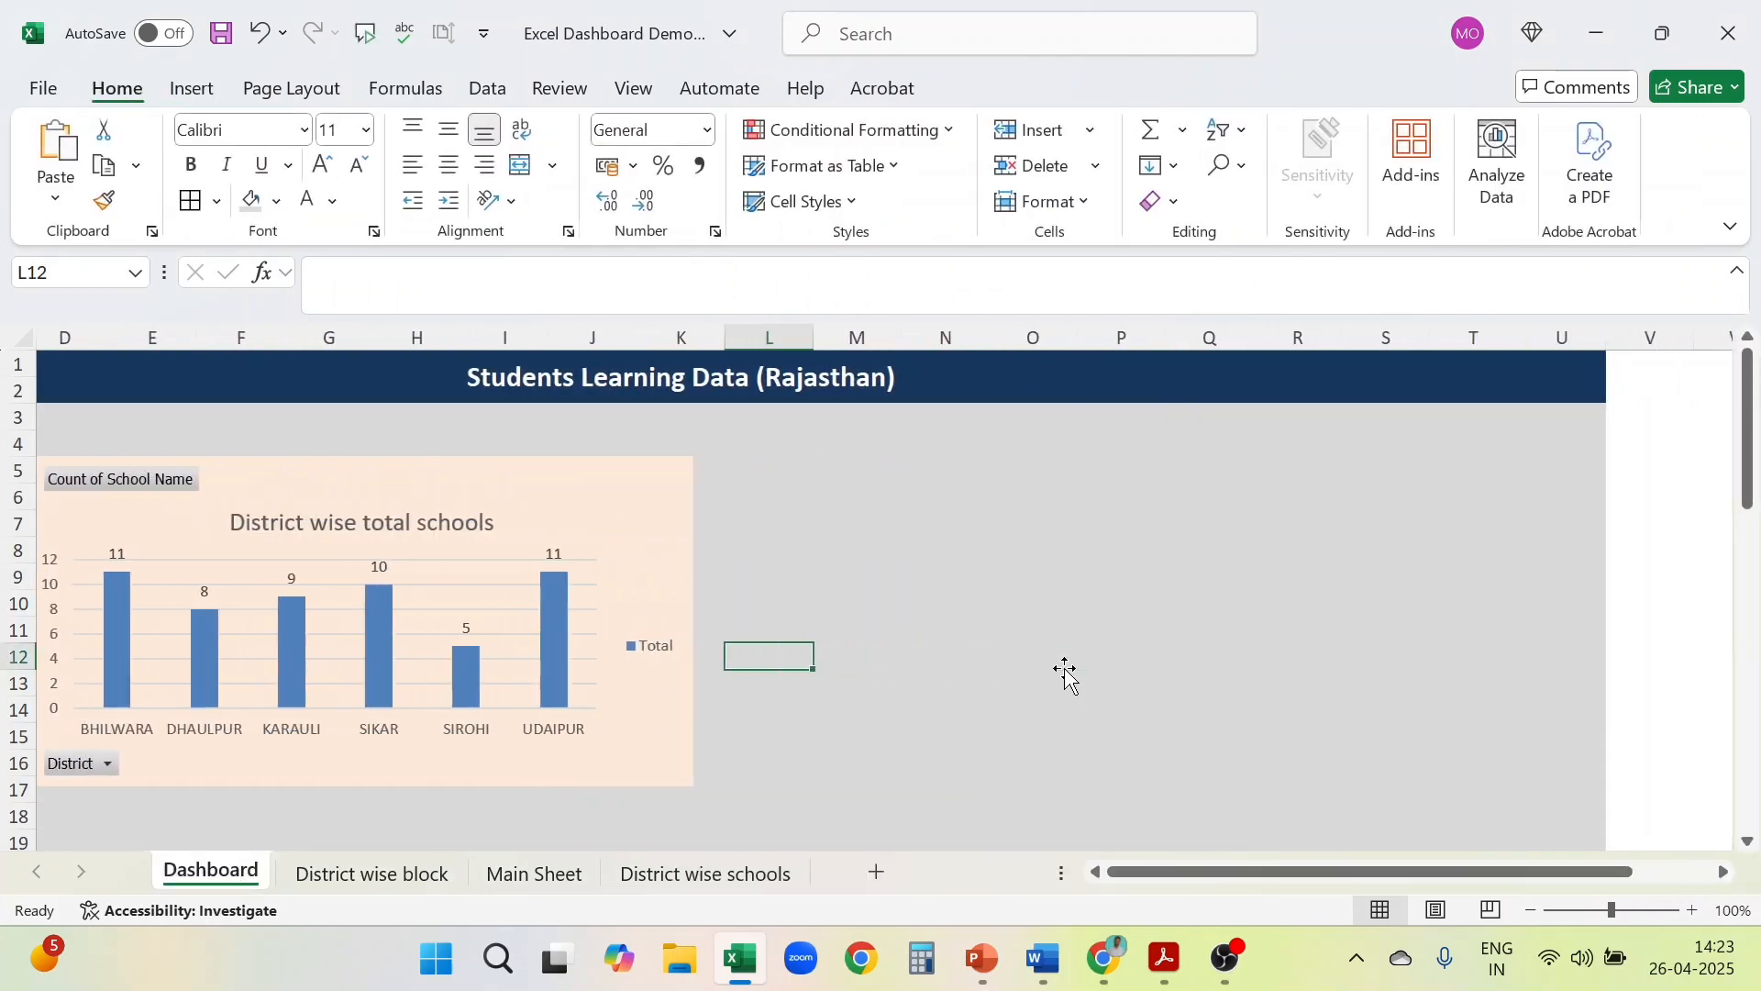
Paste the copied Count of Block chart beside the total schools chart on the dashboard and reduce its height to about 6.4 cm
left_click(746, 469)
key("ctrl+v")
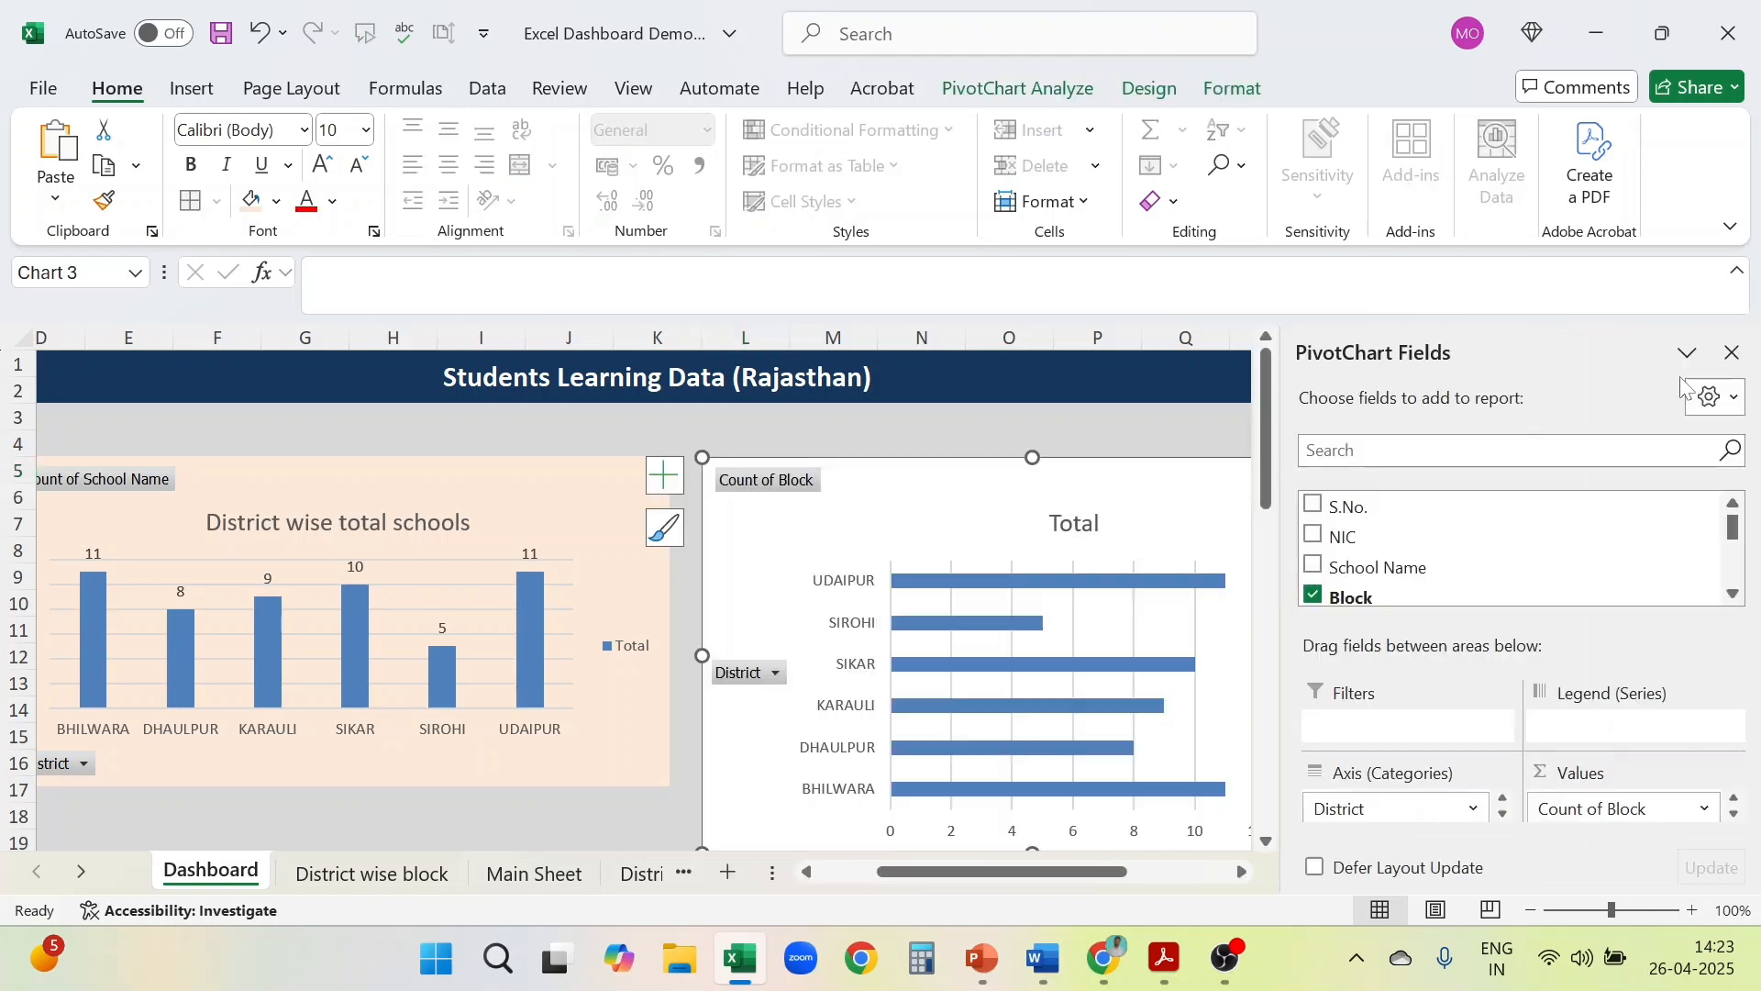
left_click(1732, 352)
scroll(1425, 683, "down", 2)
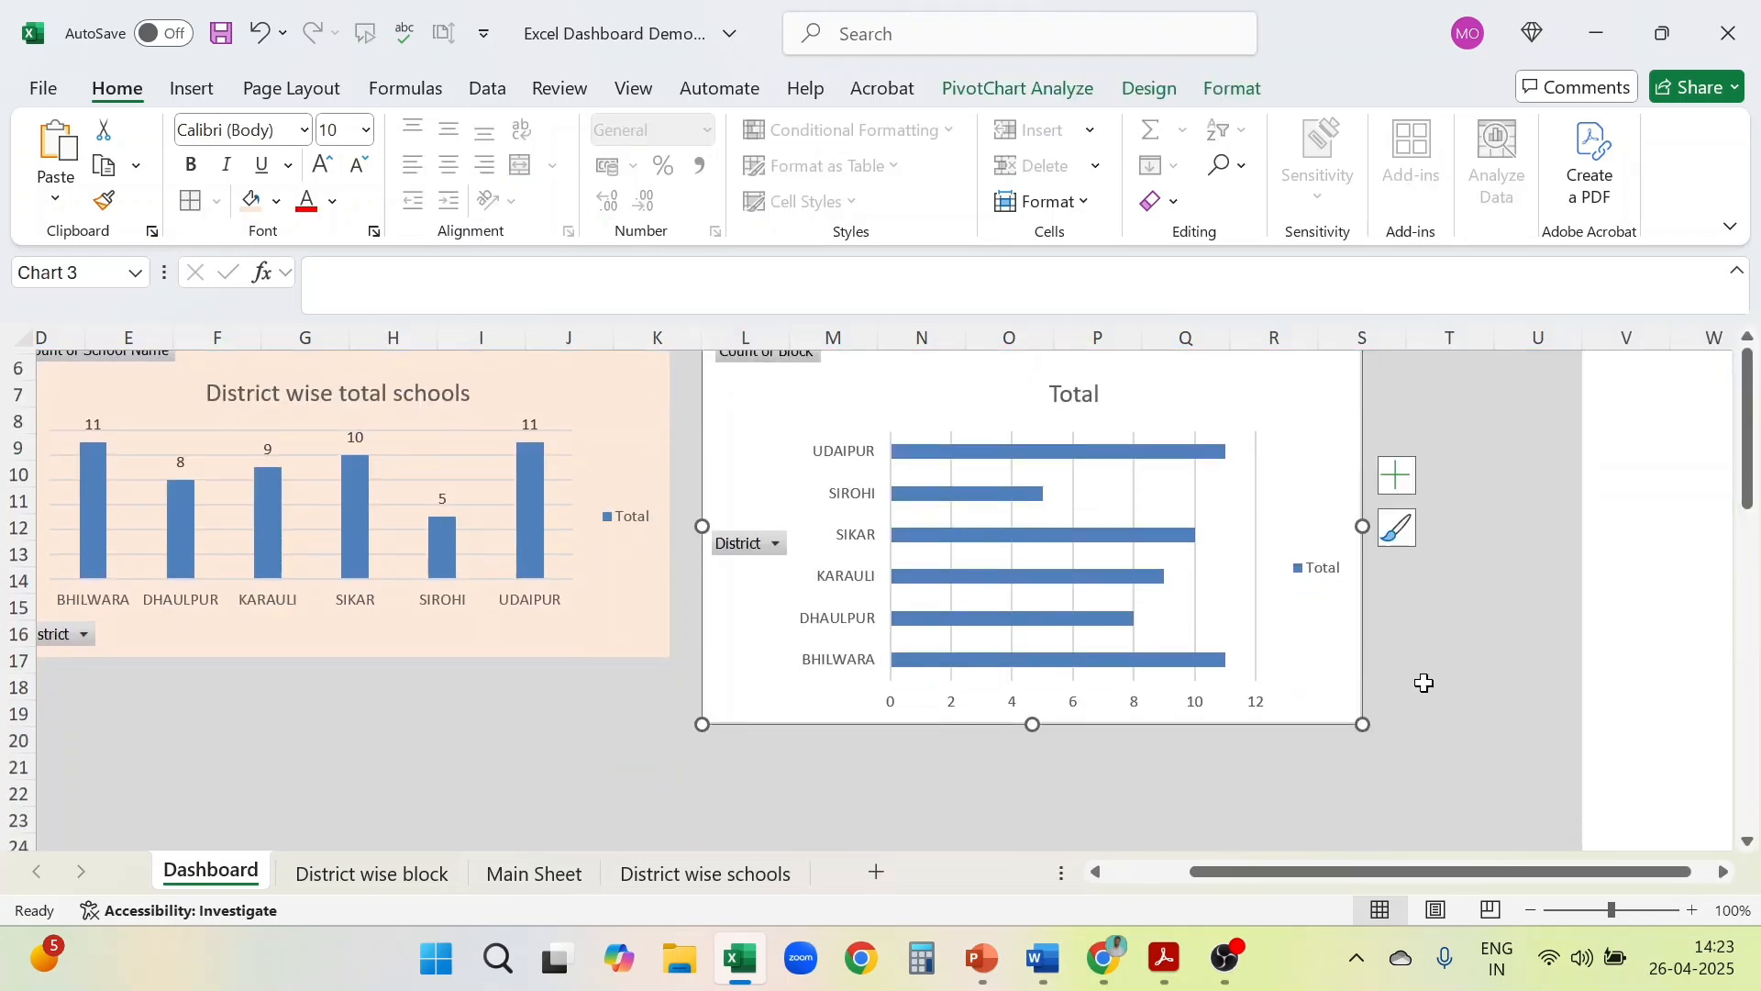
left_click_drag(1033, 725, 1050, 660)
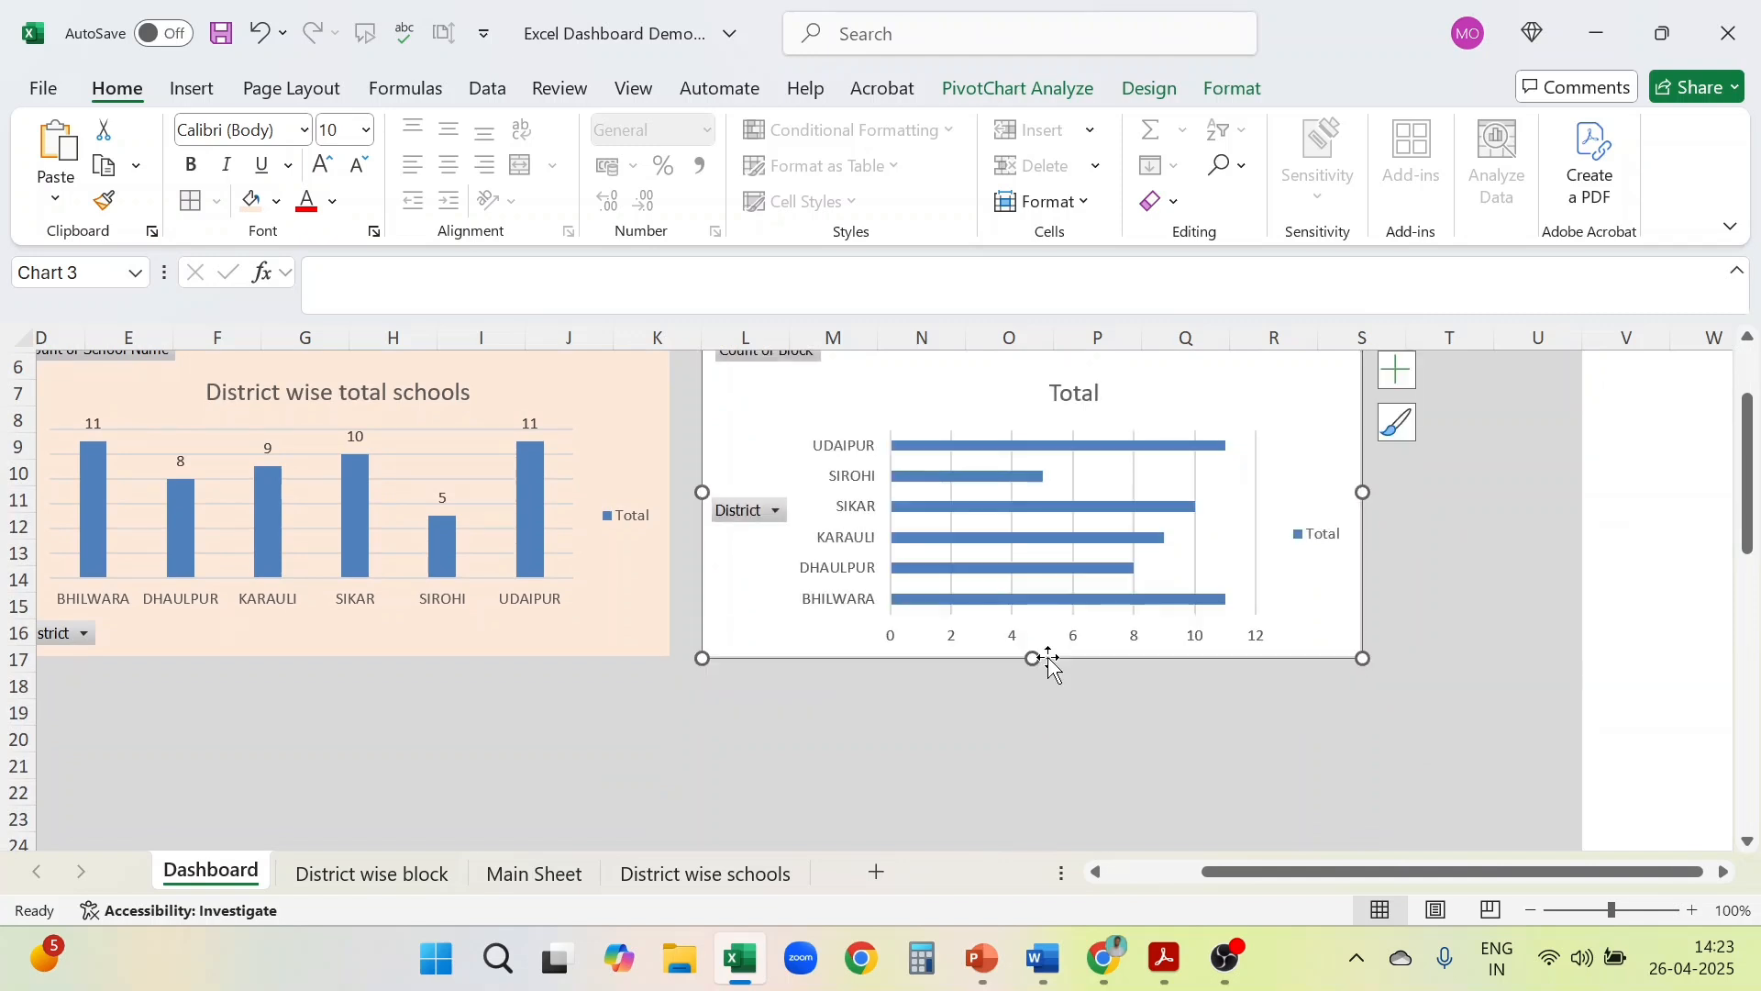
scroll(1049, 662, "up", 2)
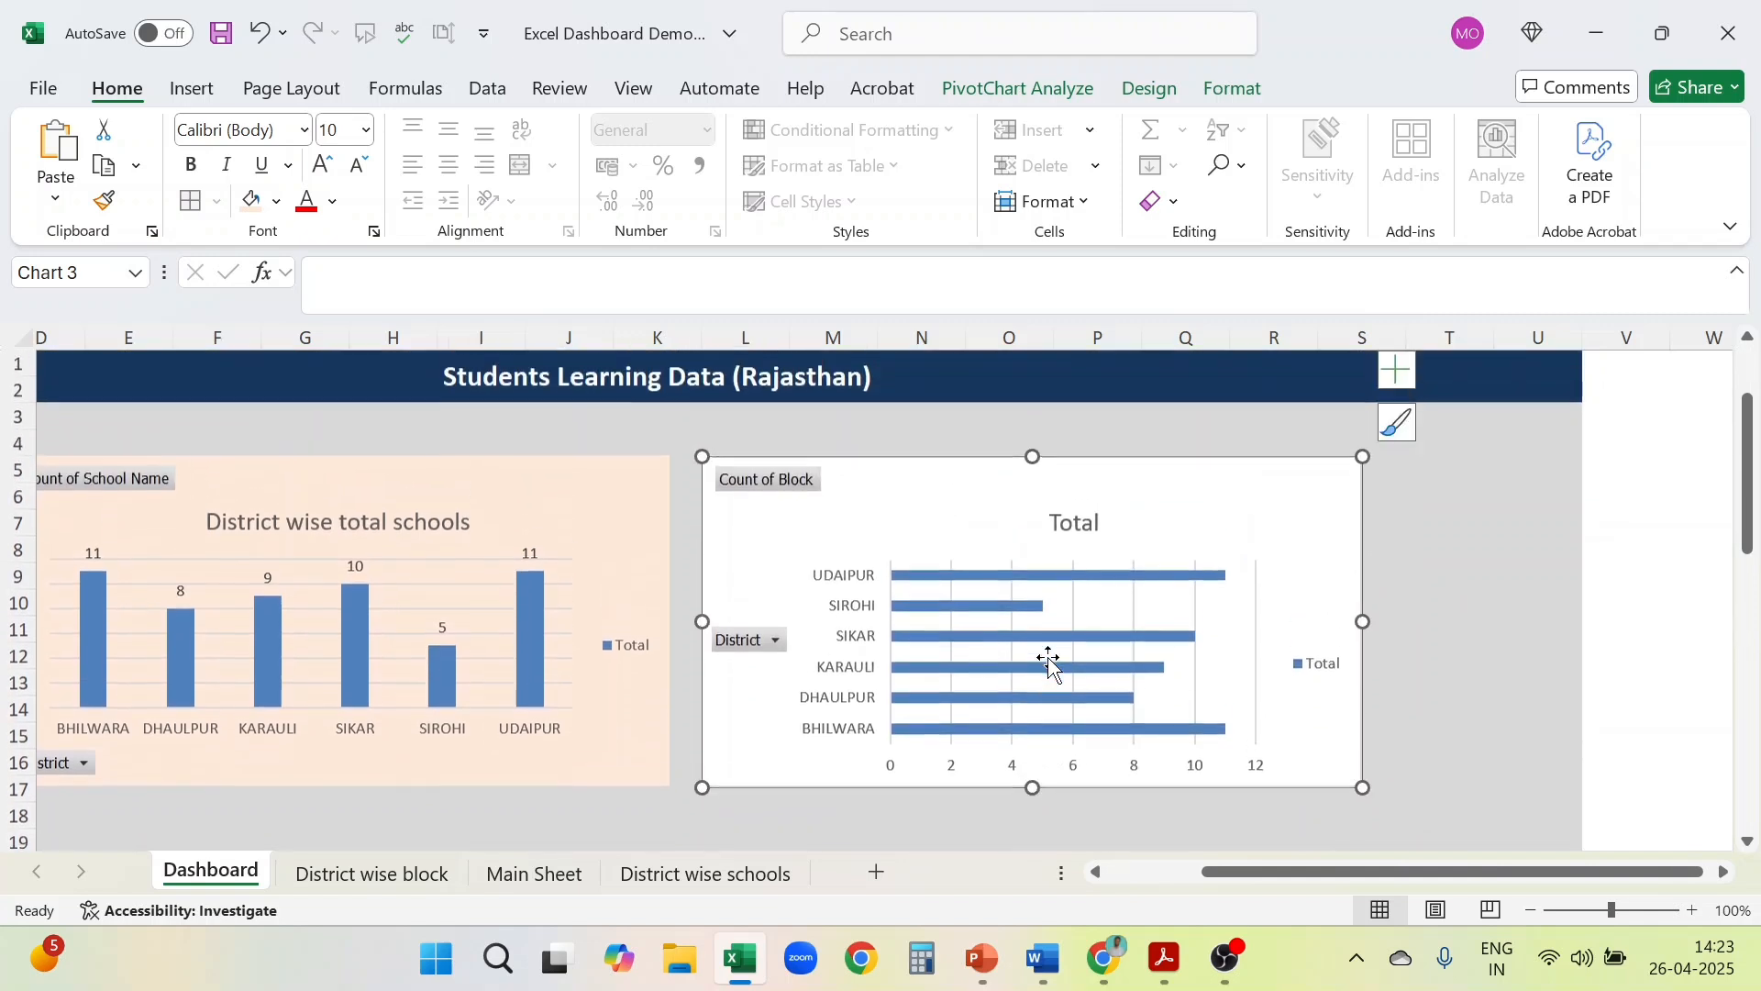
Change the pasted bar chart's title to "District wise block"
double_click(1082, 525)
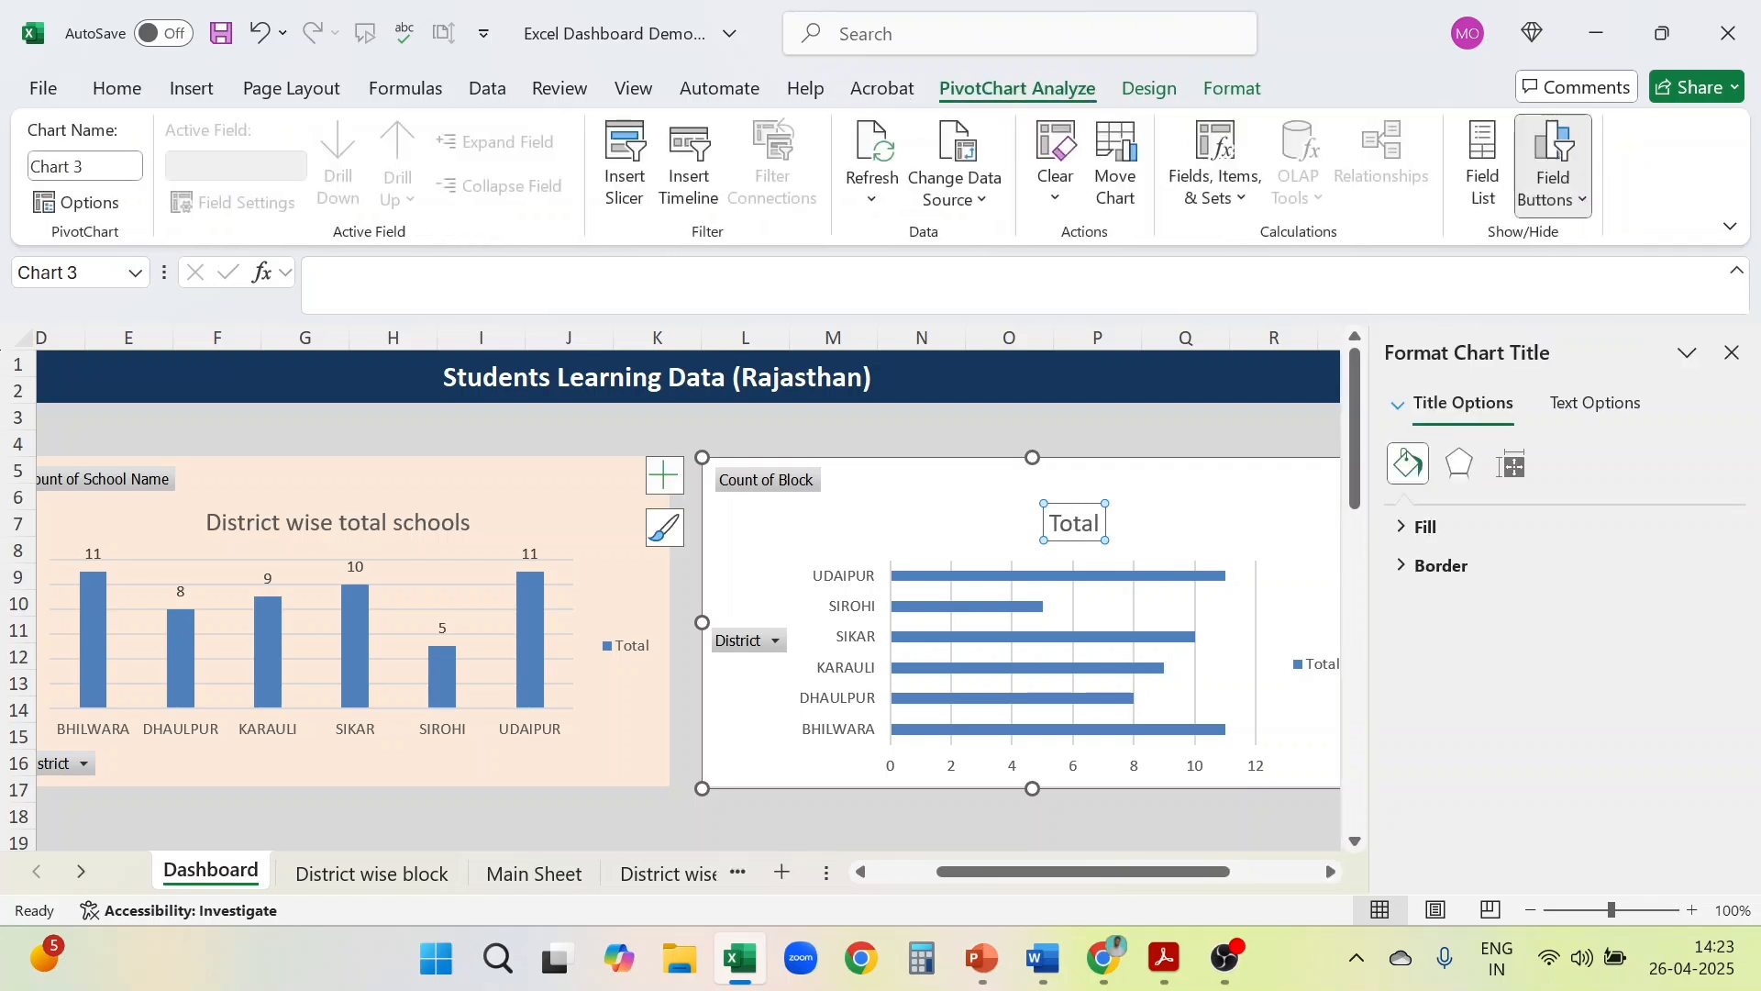
double_click(1075, 525)
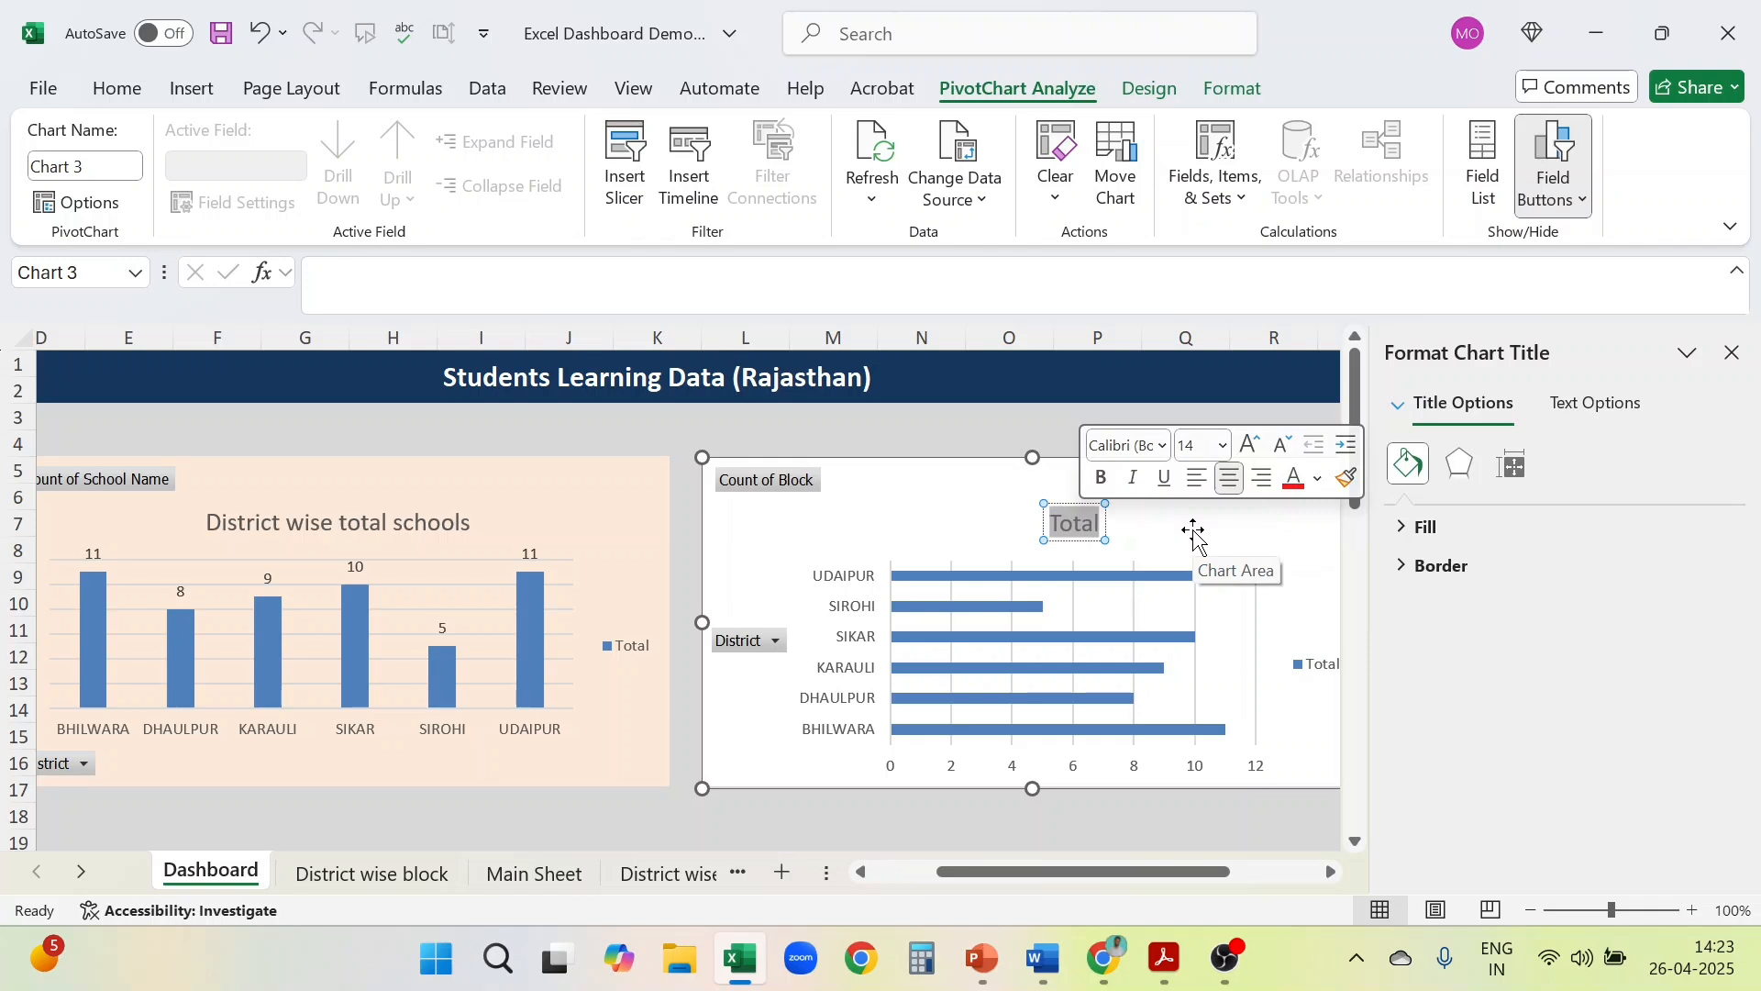
type("Dist")
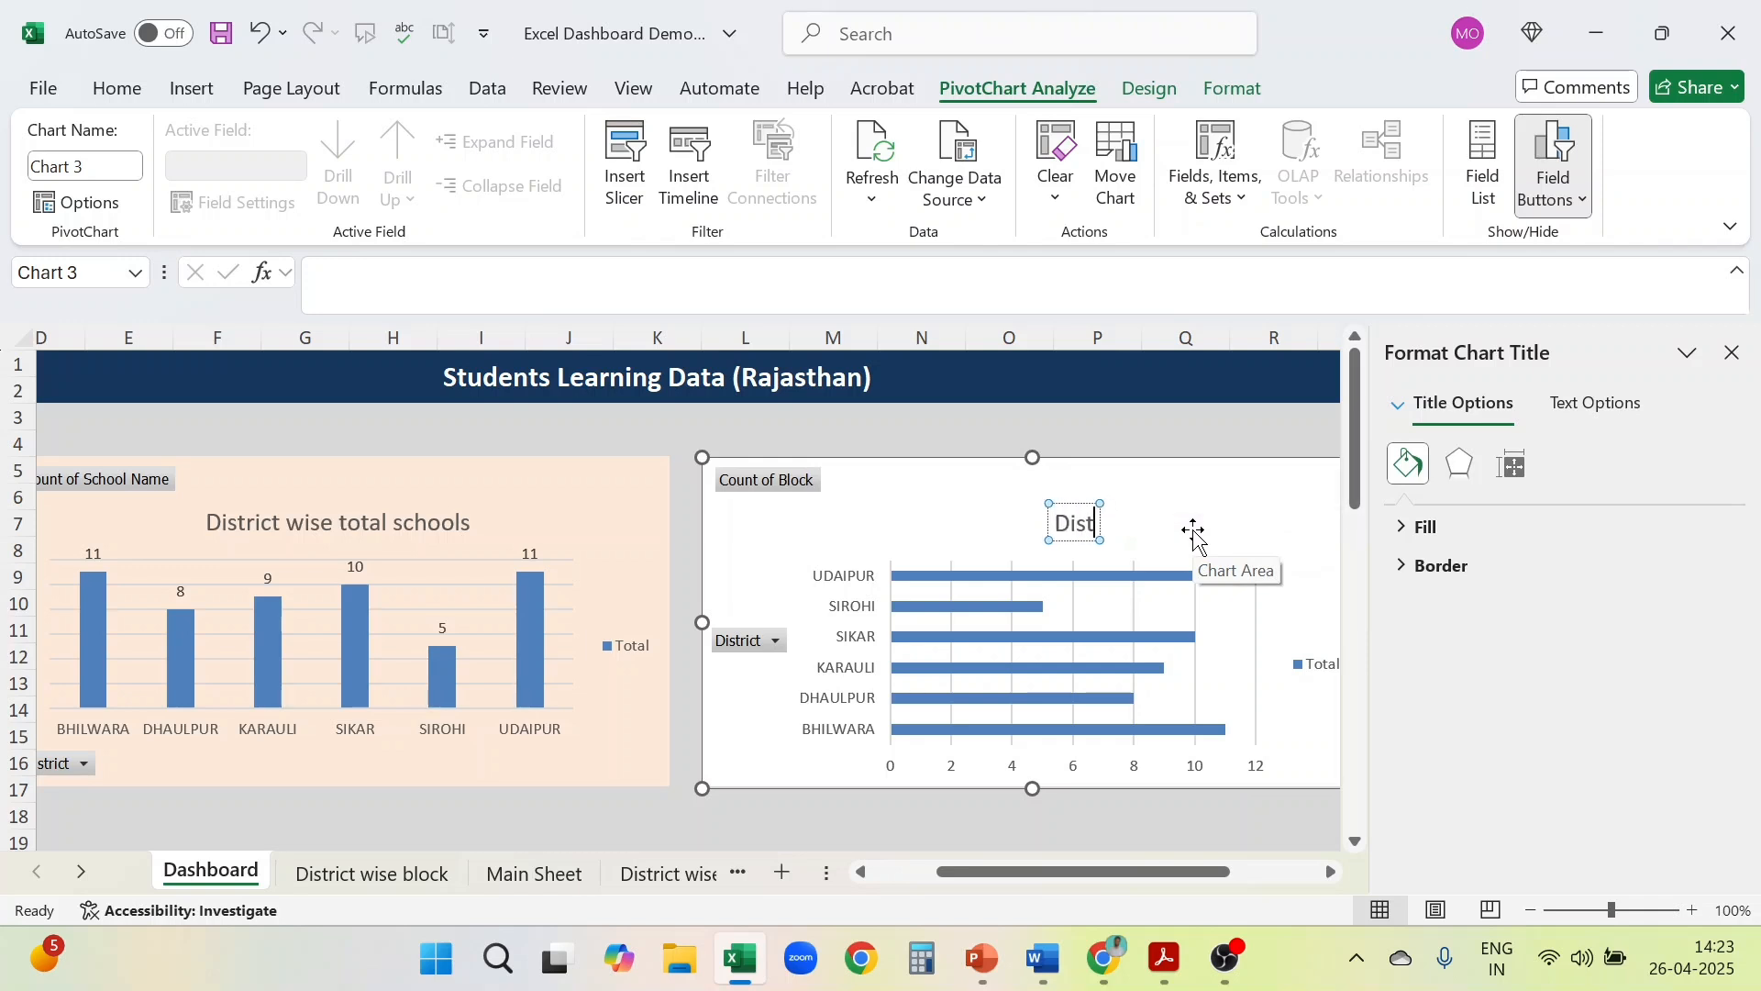
type("rict wise")
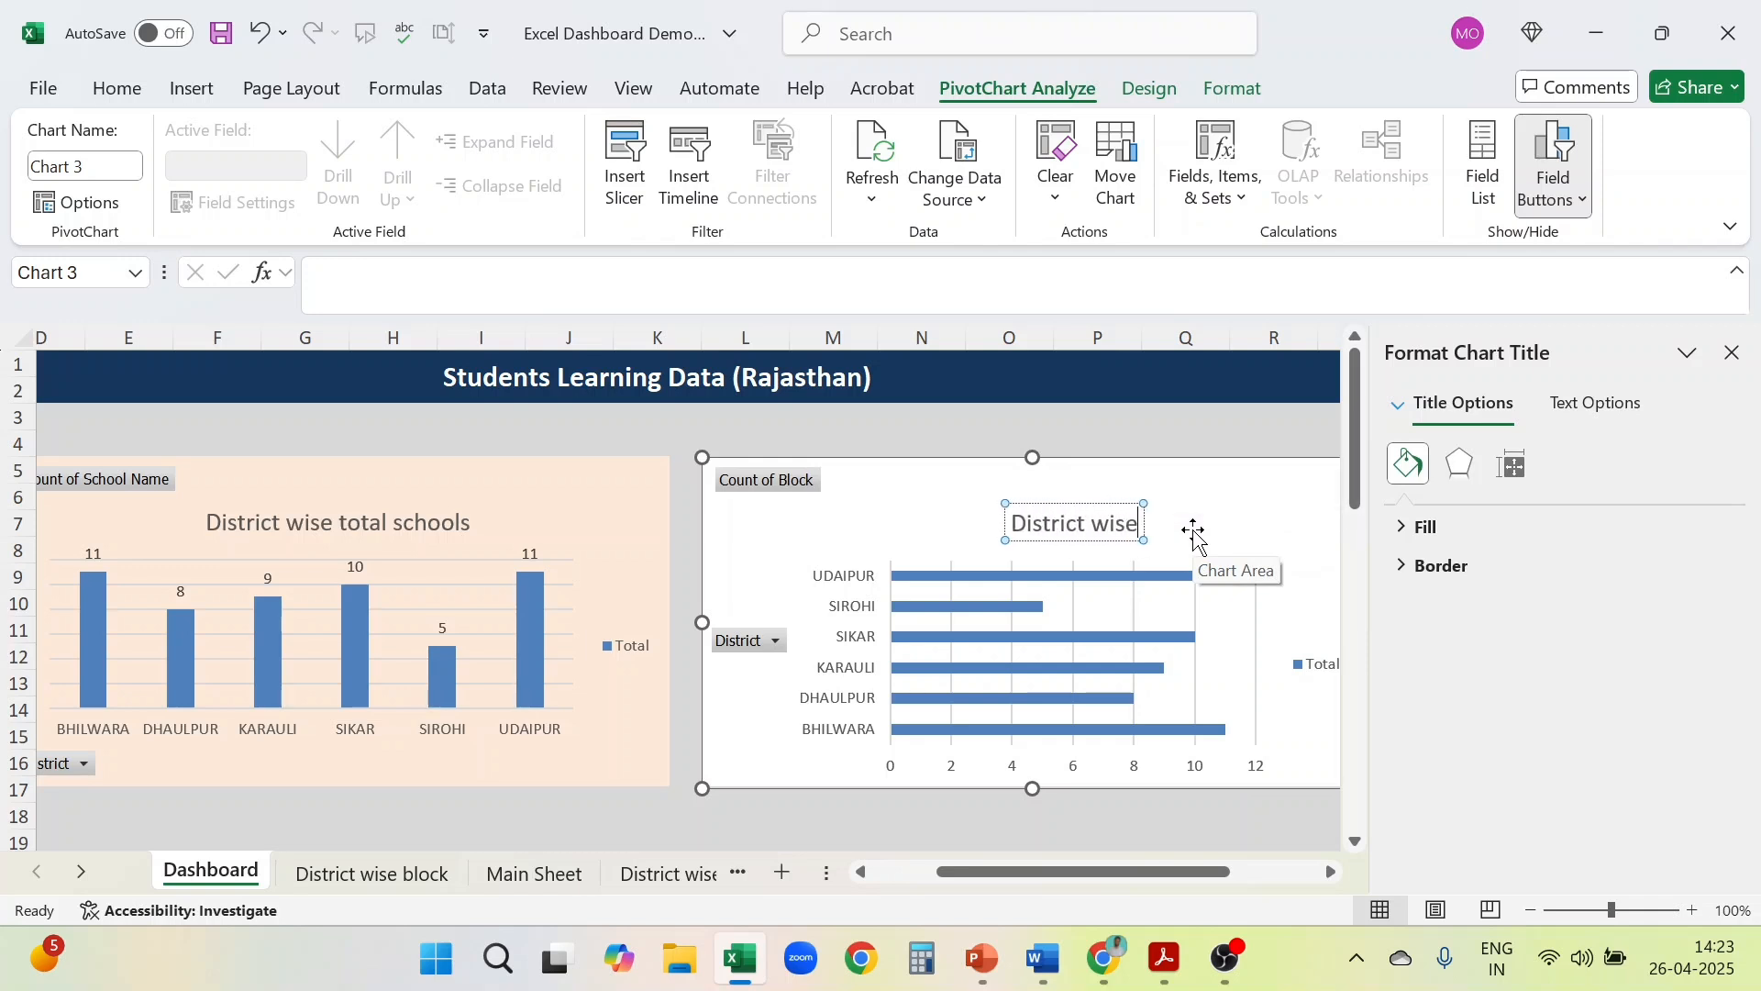
type(" blok")
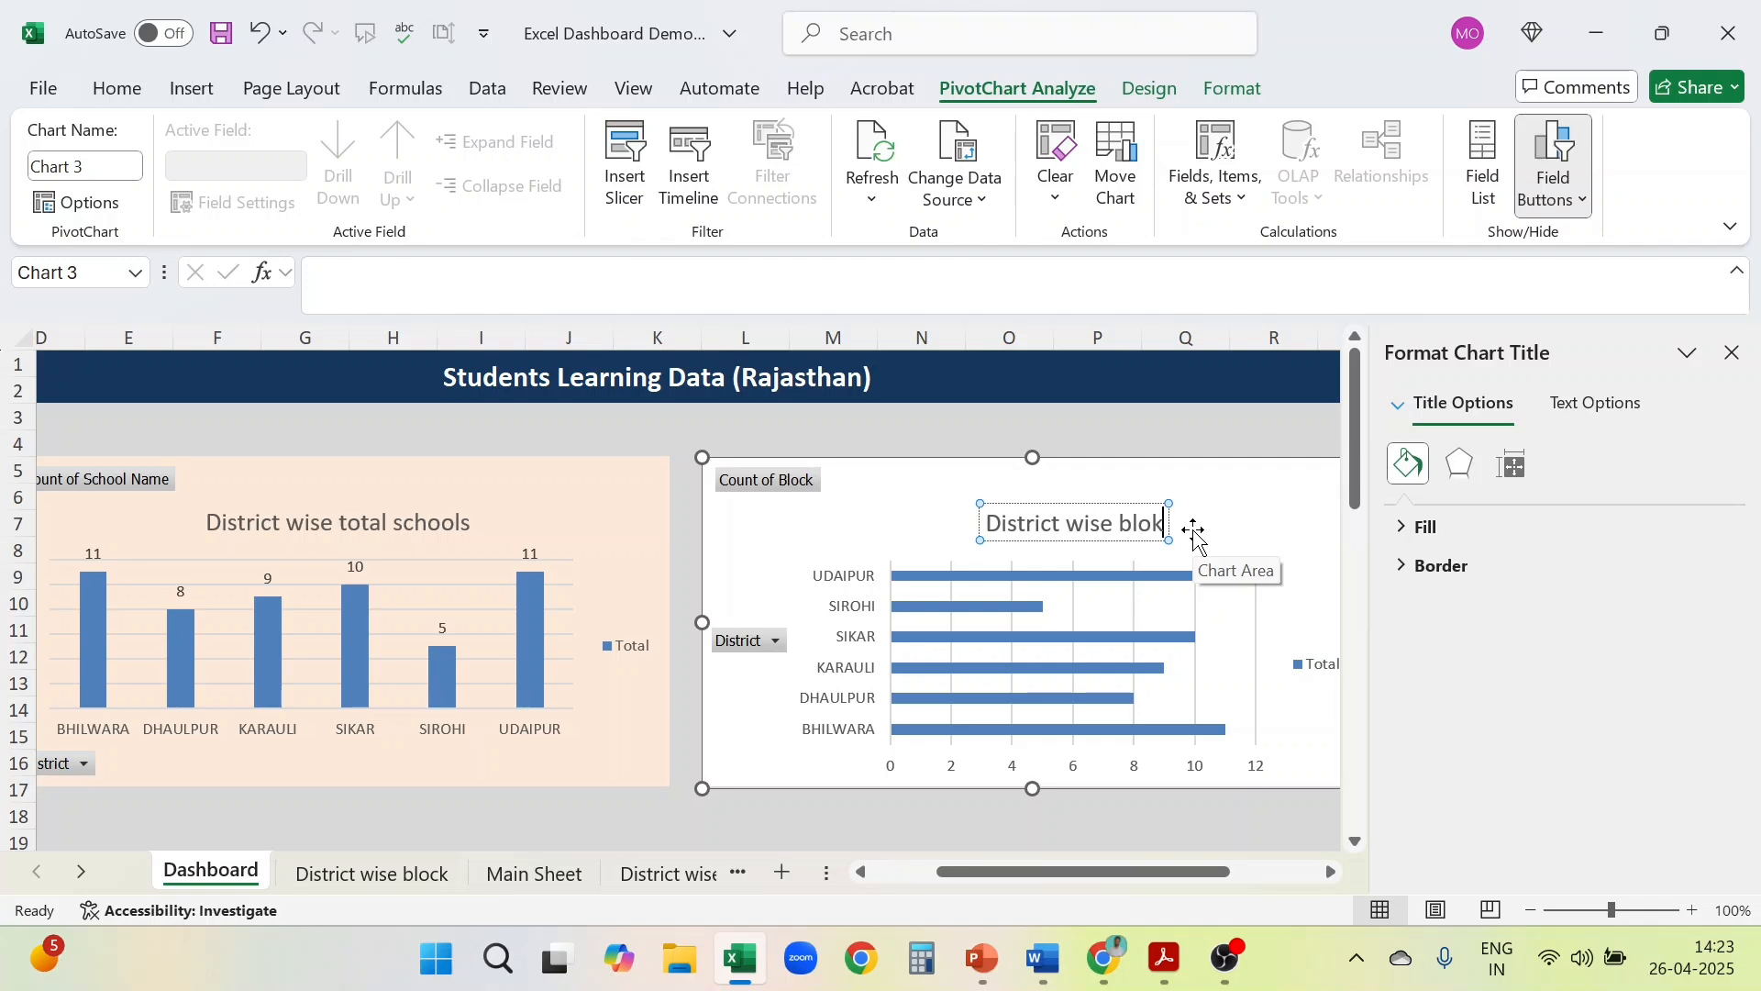
key("BackSpace")
type("ck")
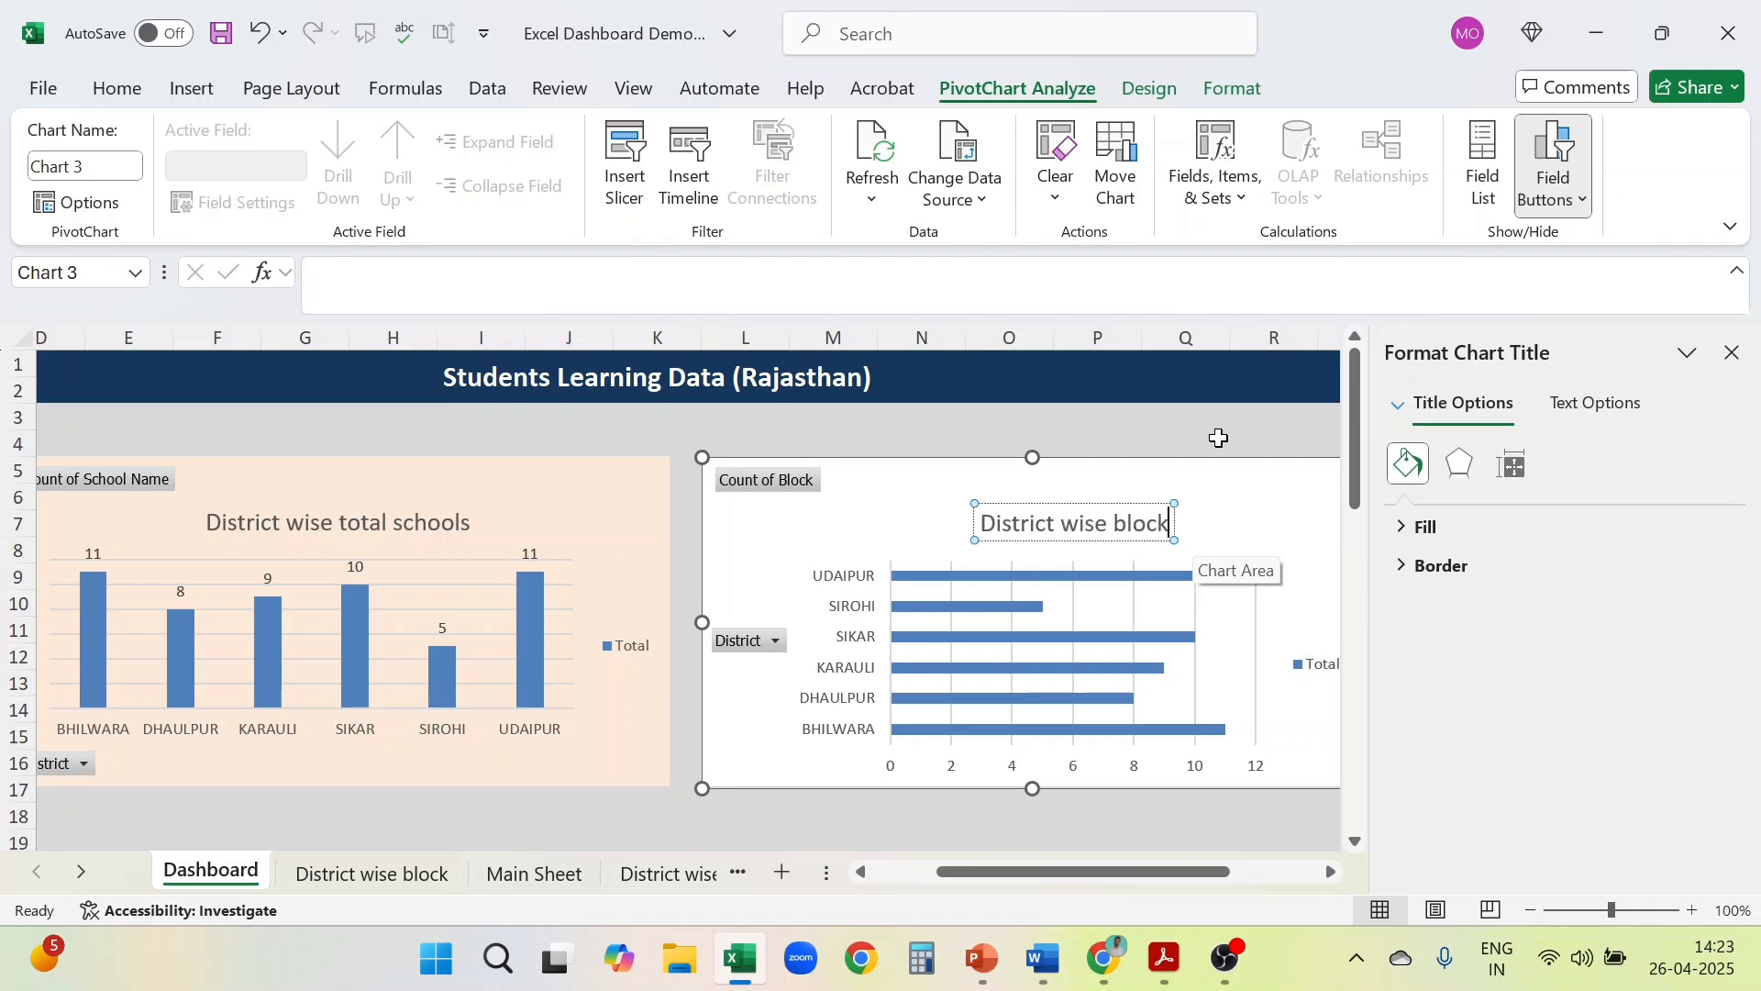
type("s")
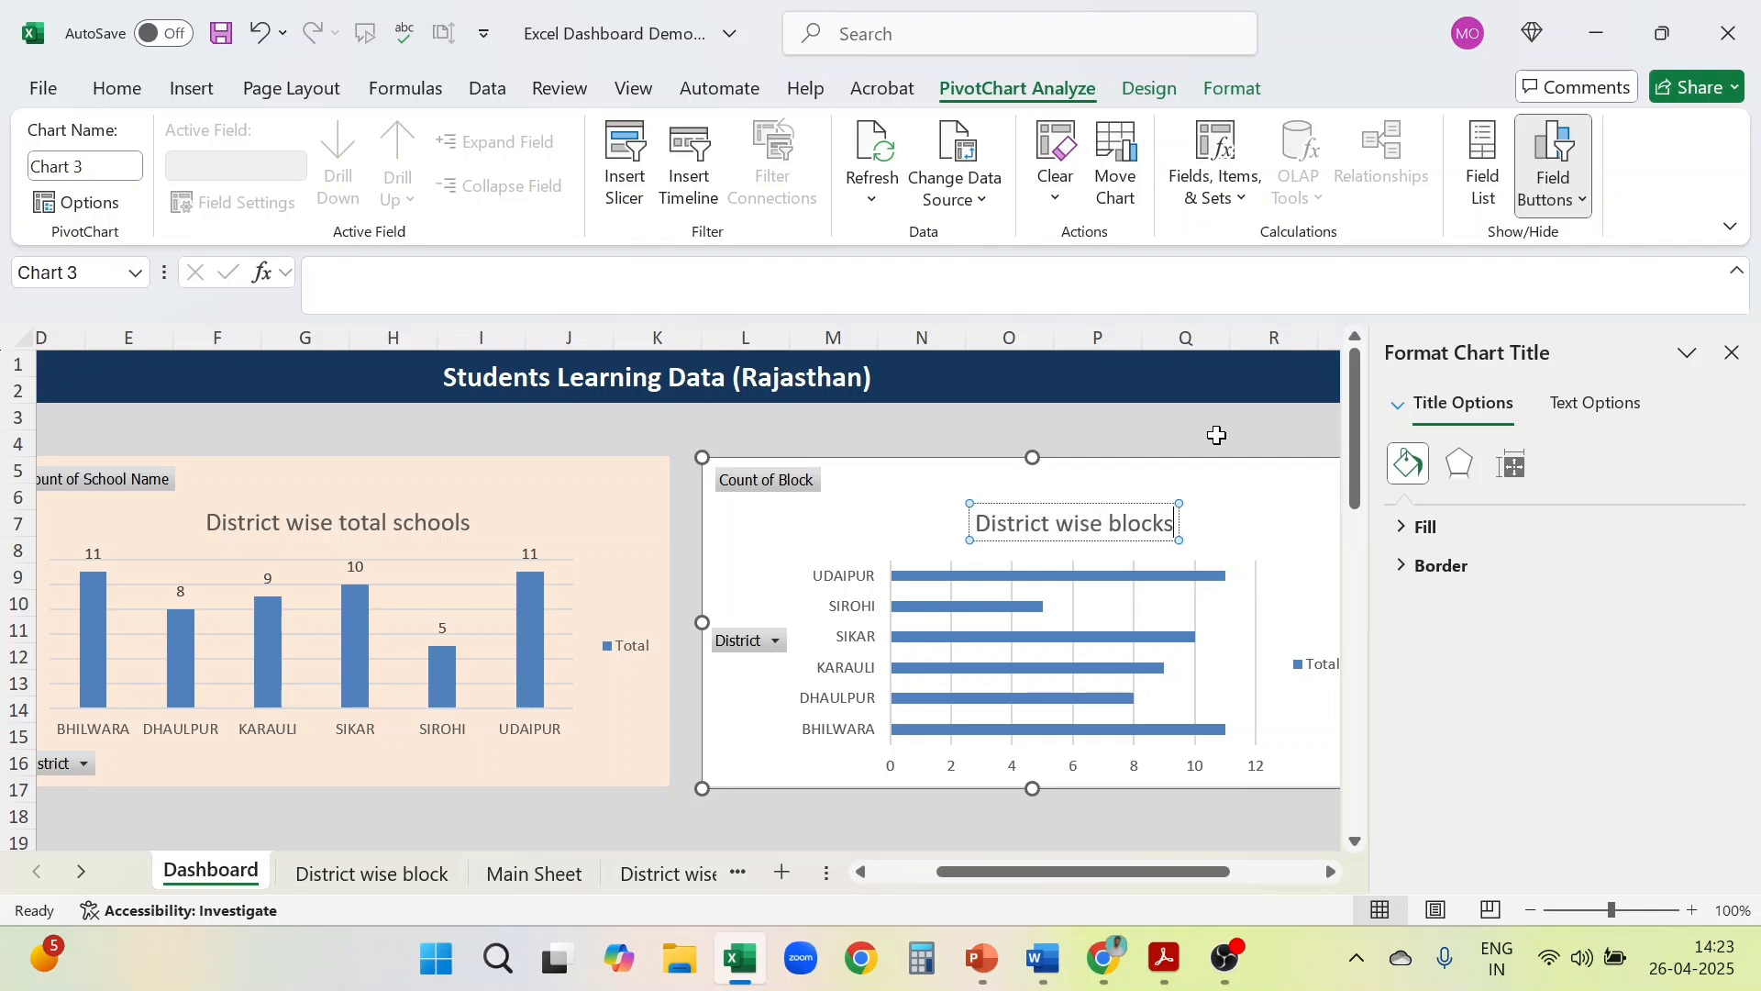
key("BackSpace")
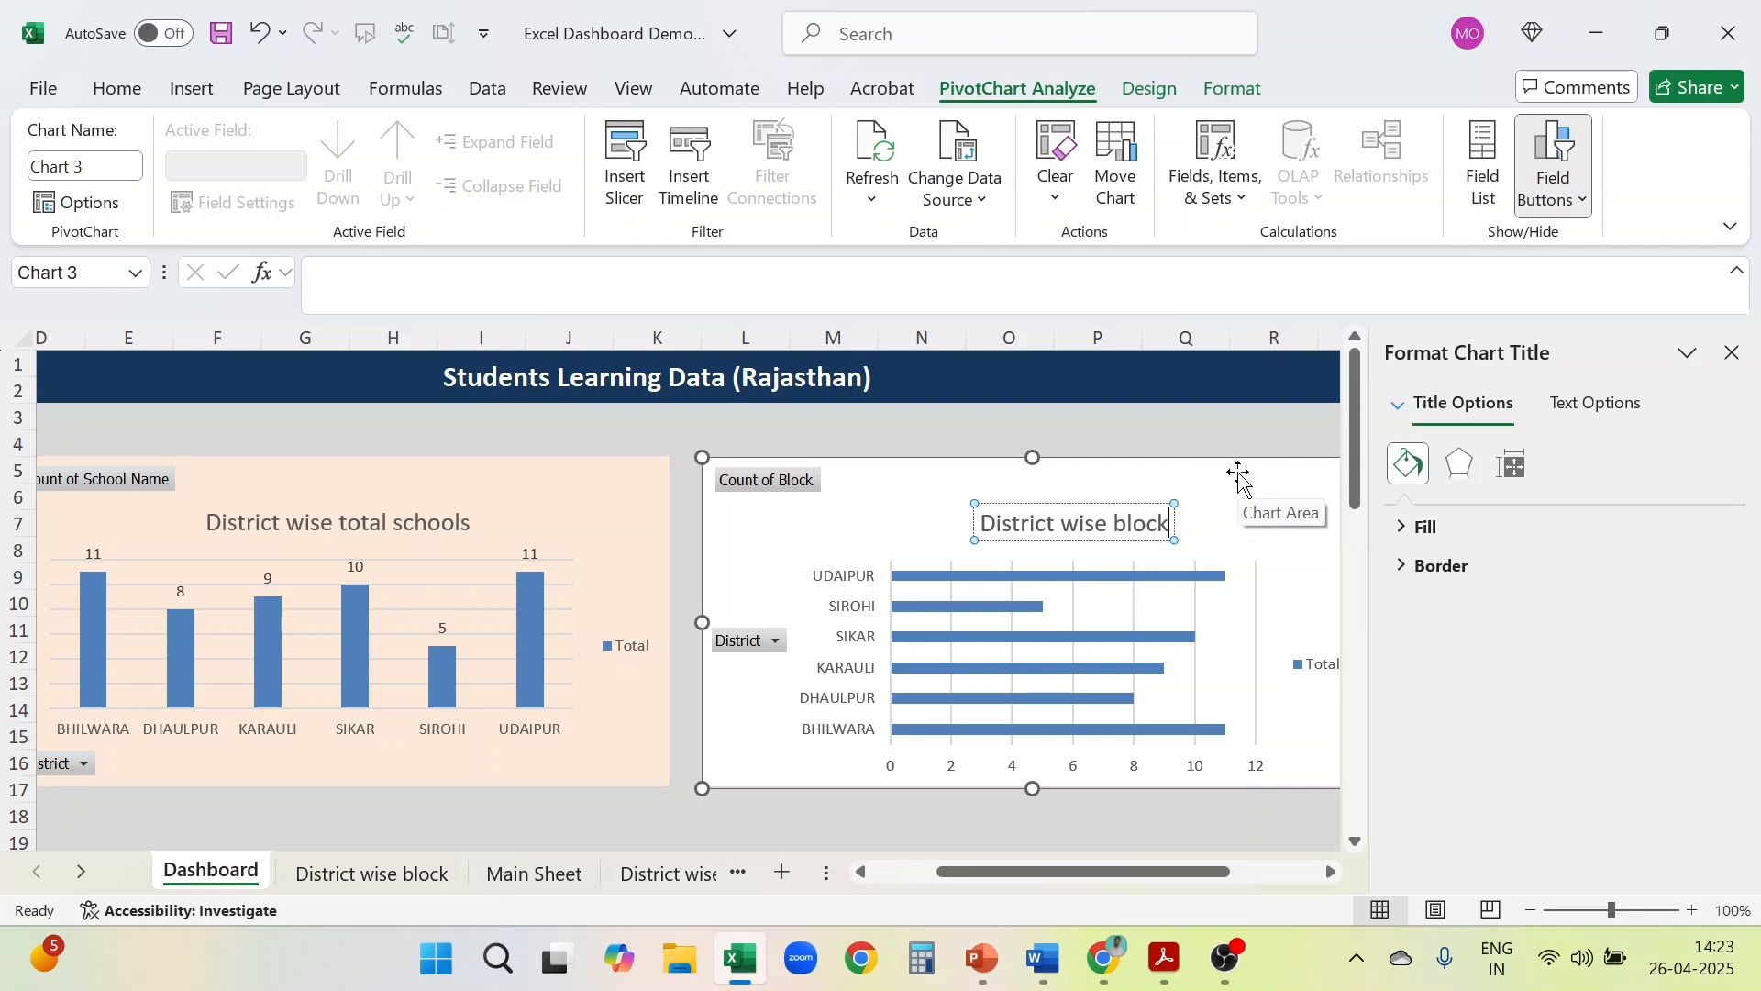
left_click(1218, 425)
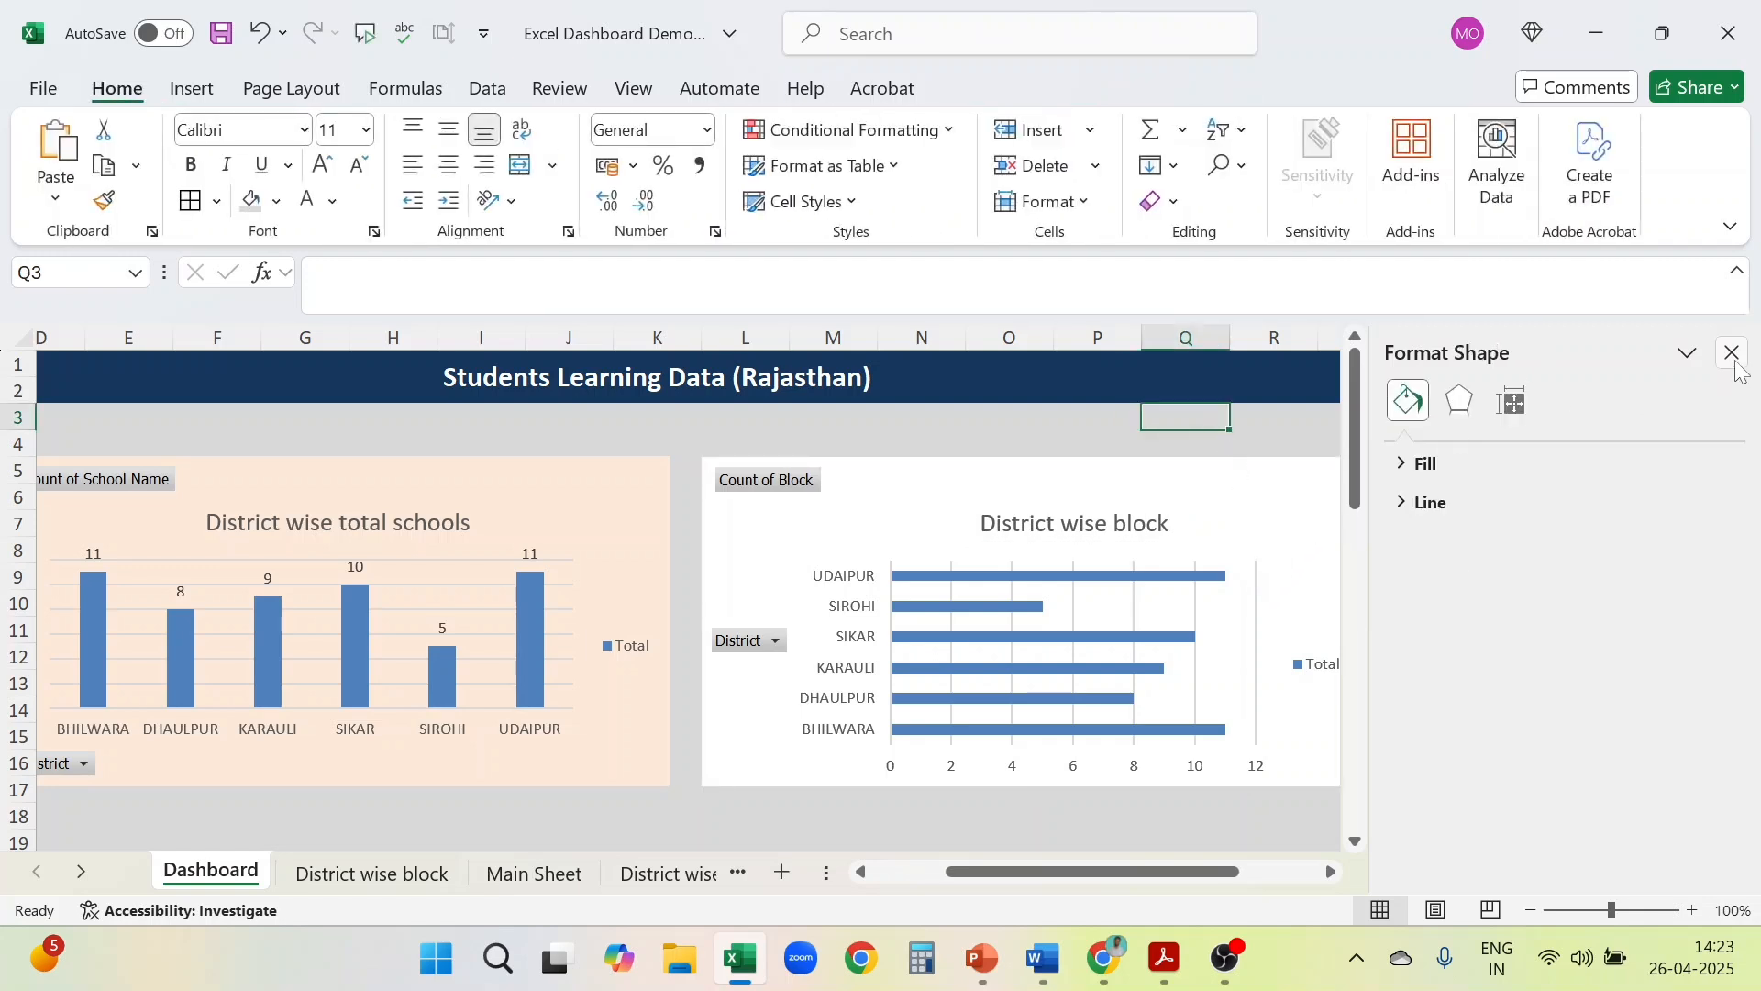
left_click(1731, 352)
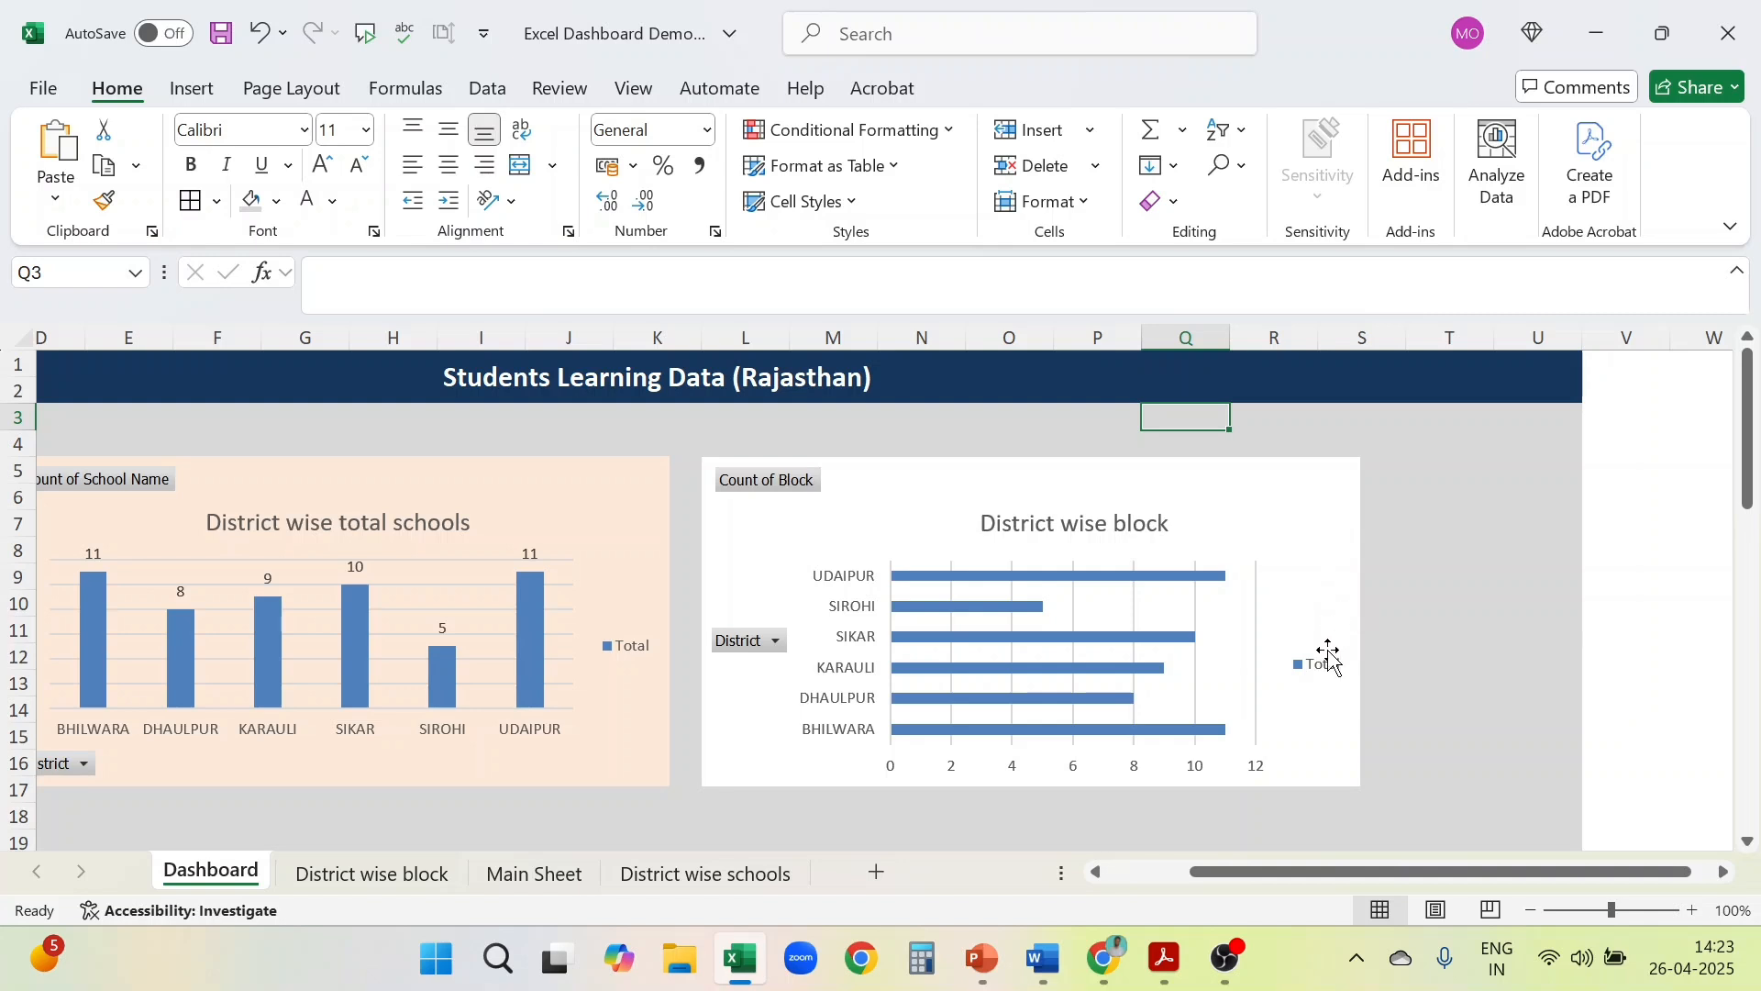
Add data labels to the District wise block chart
left_click(1321, 528)
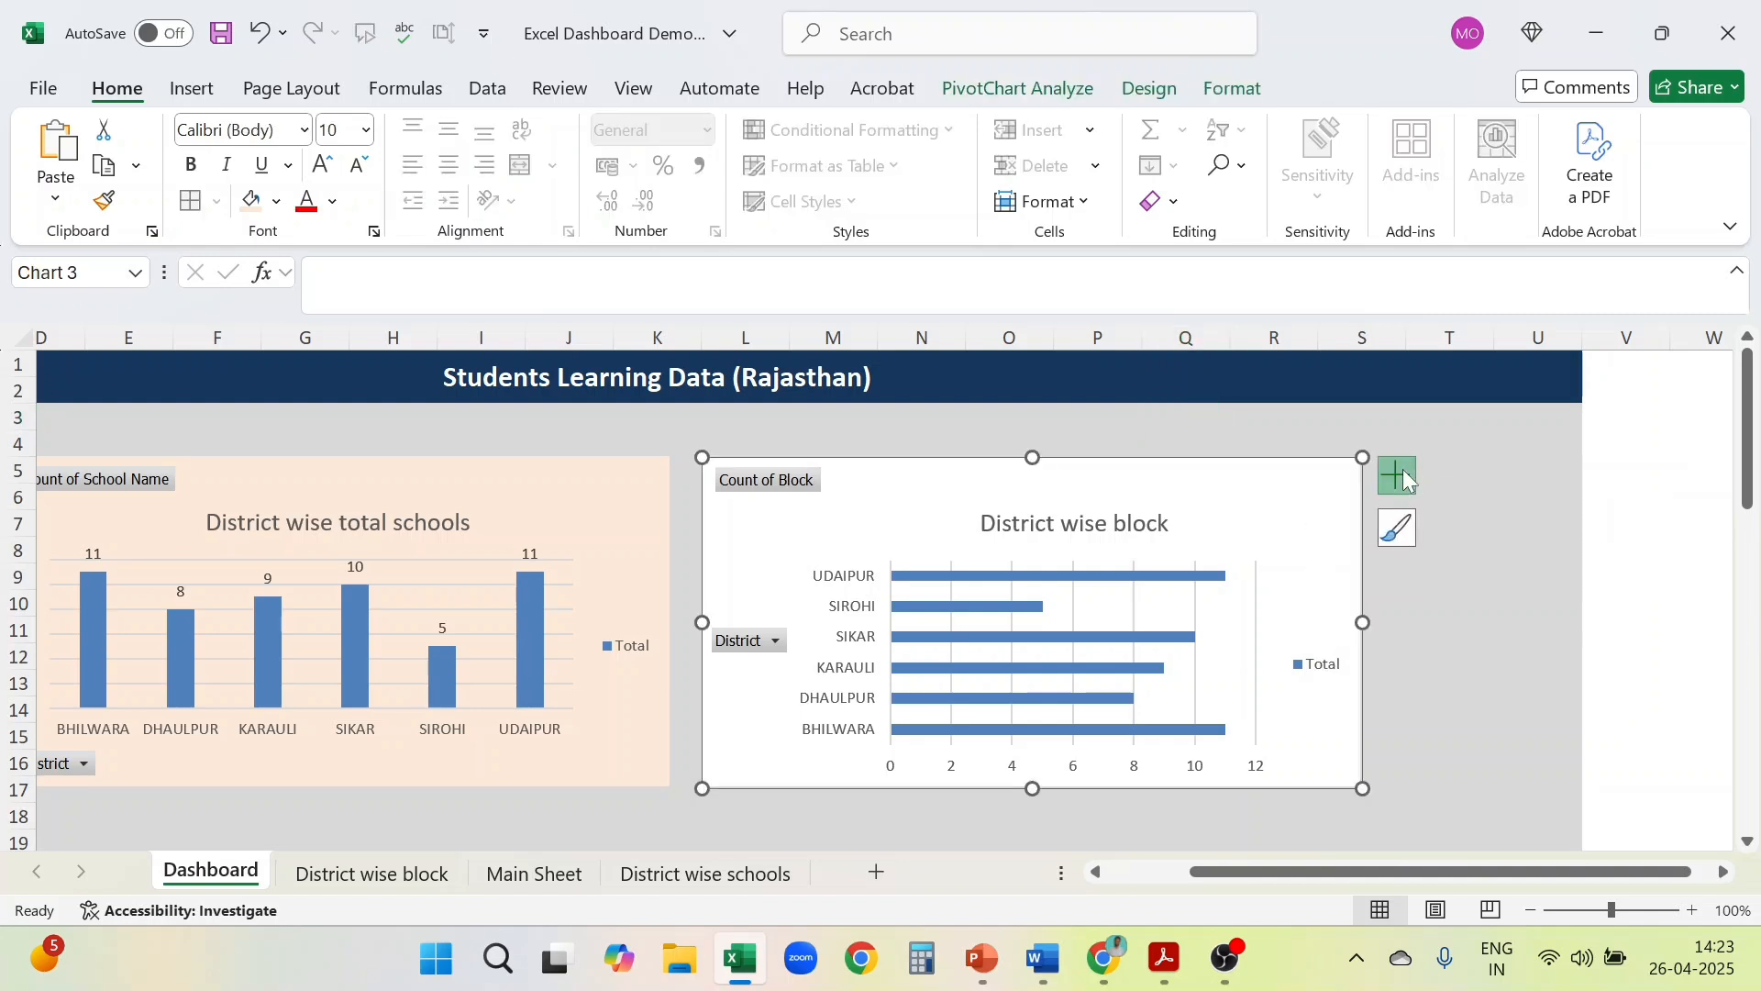
left_click(1403, 474)
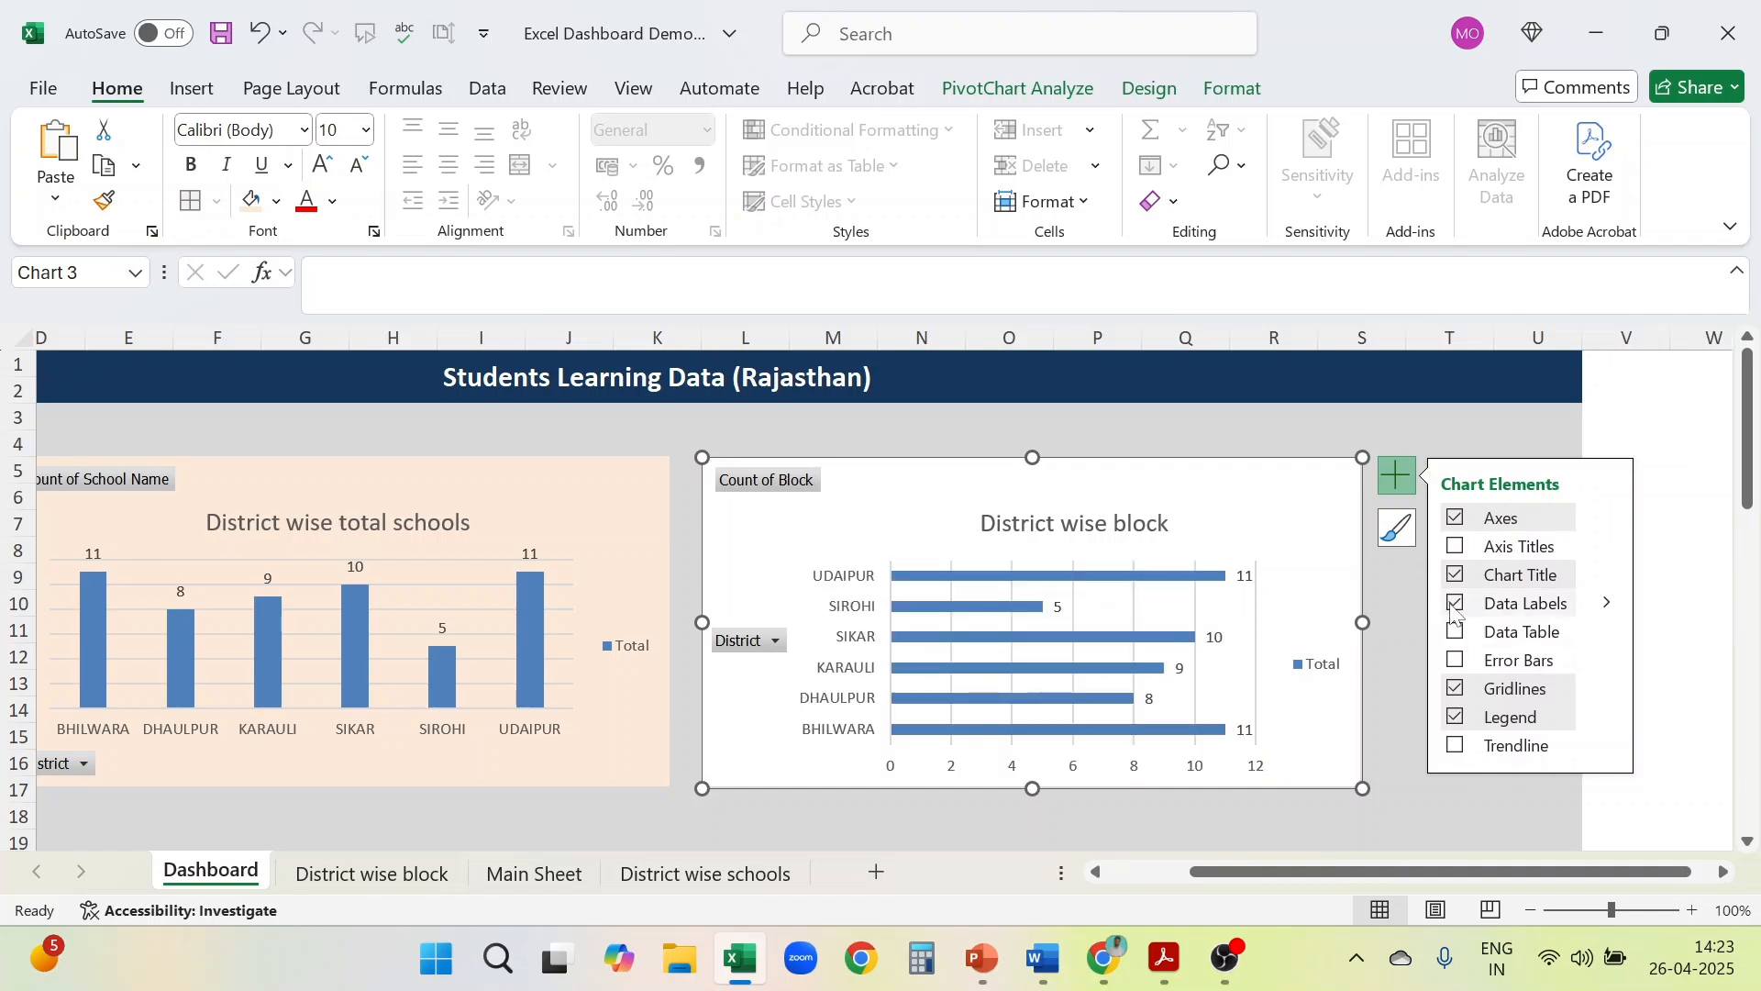
left_click(1455, 608)
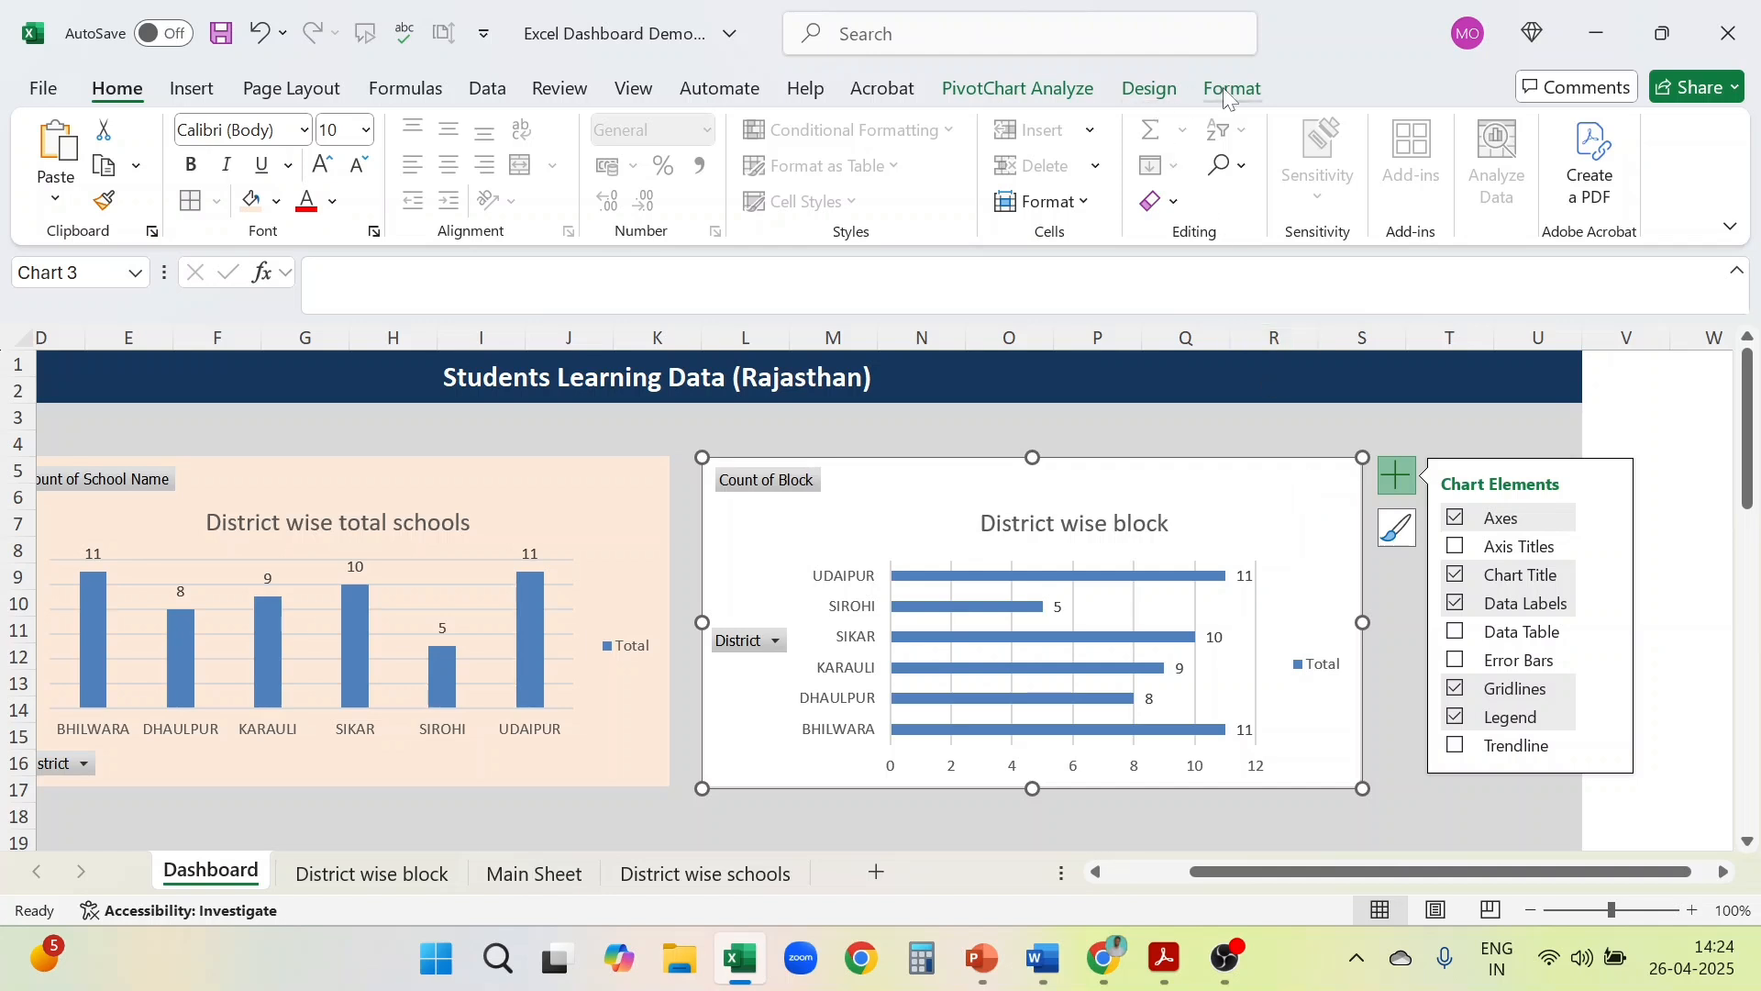
Fill the District wise block chart's background with the lightest orange theme colour, matching the neighbouring chart
left_click(1163, 86)
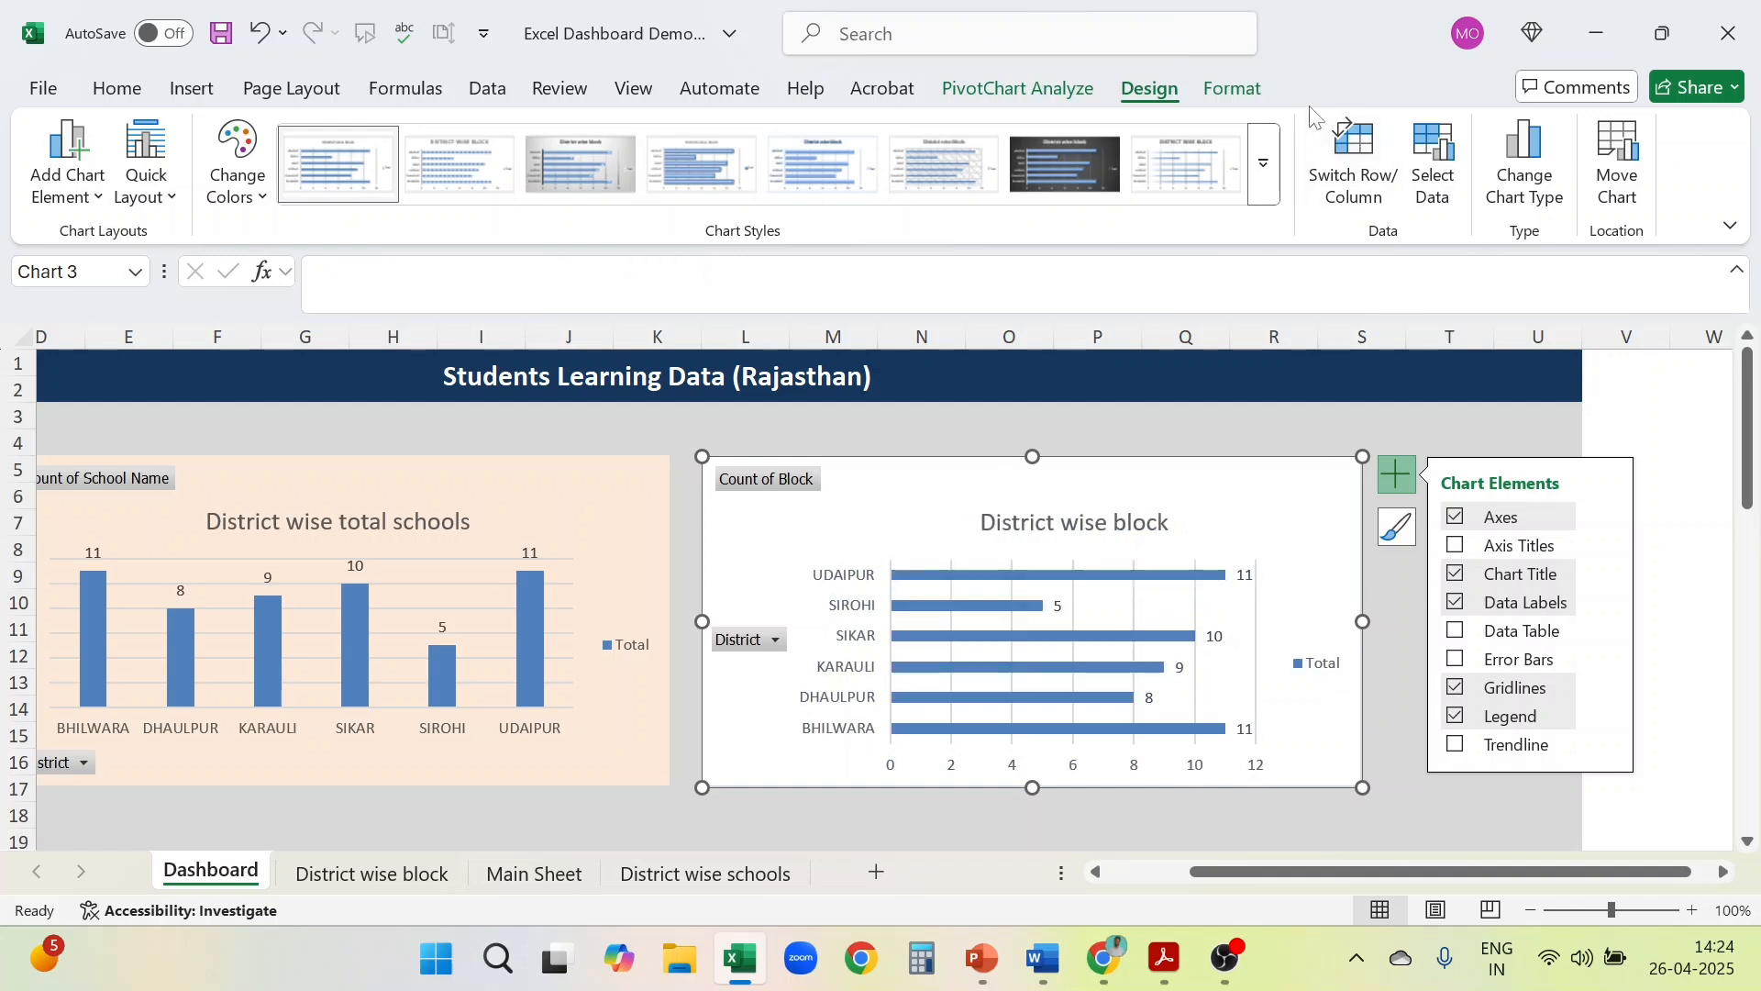
left_click(1233, 89)
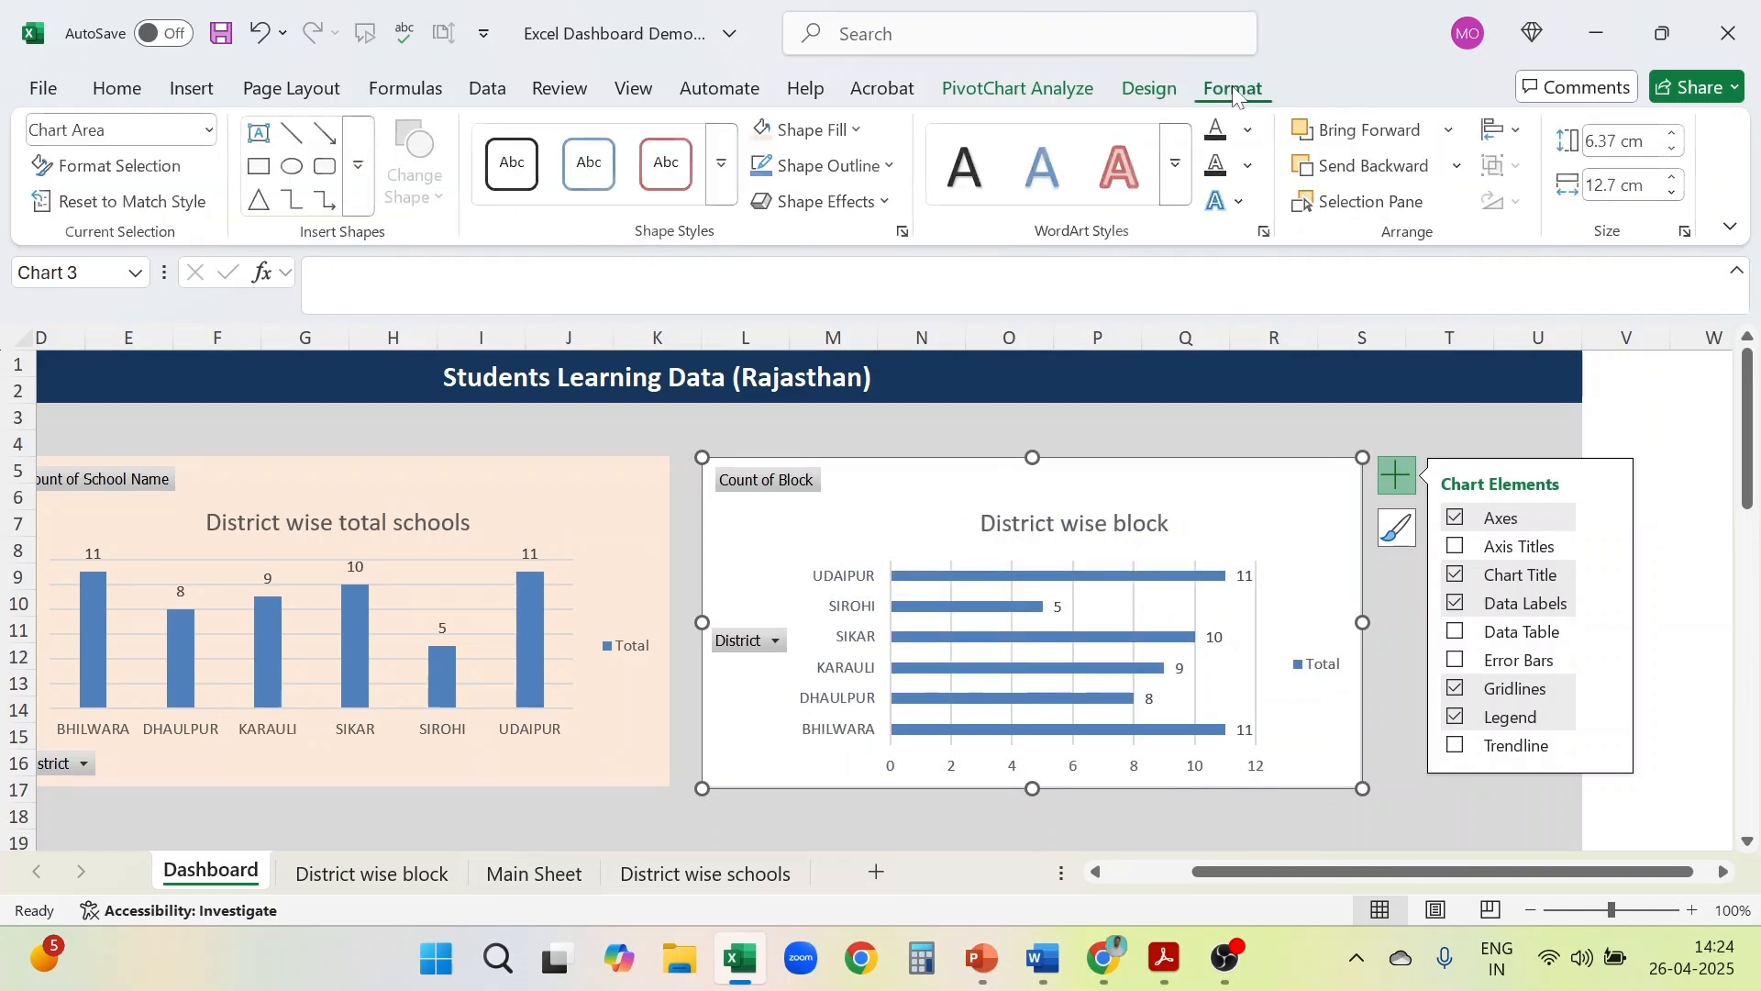
left_click(786, 139)
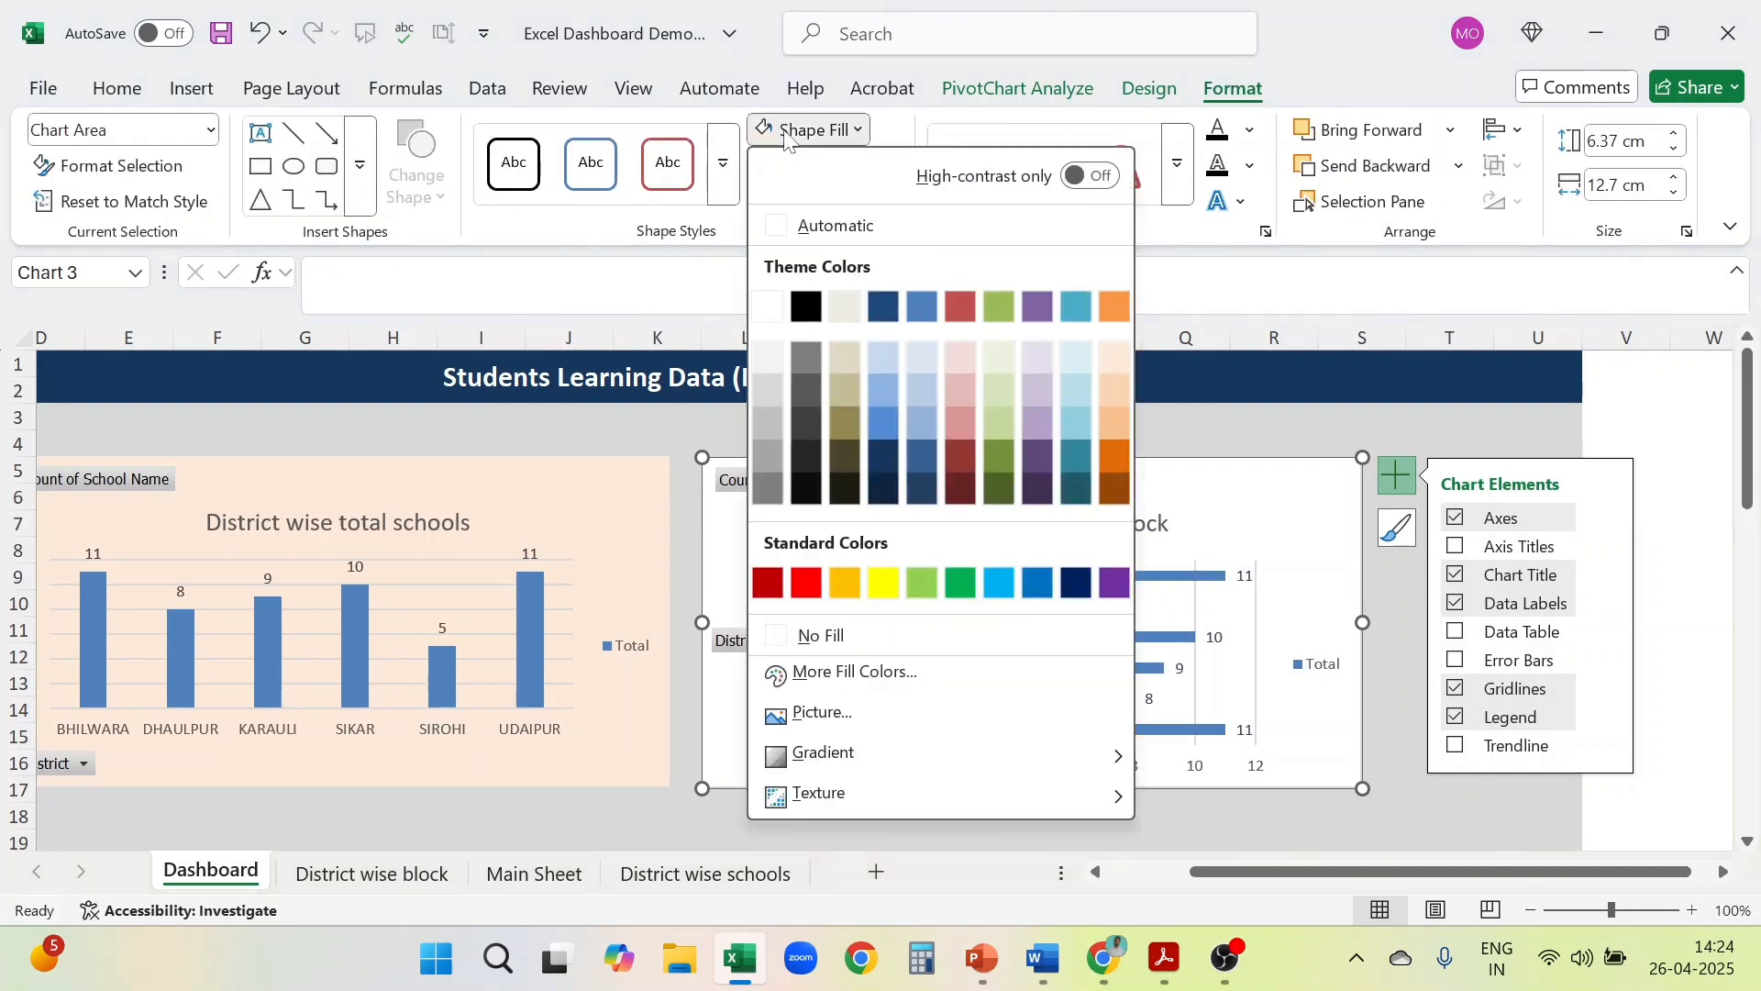
left_click(1113, 359)
left_click(1310, 439)
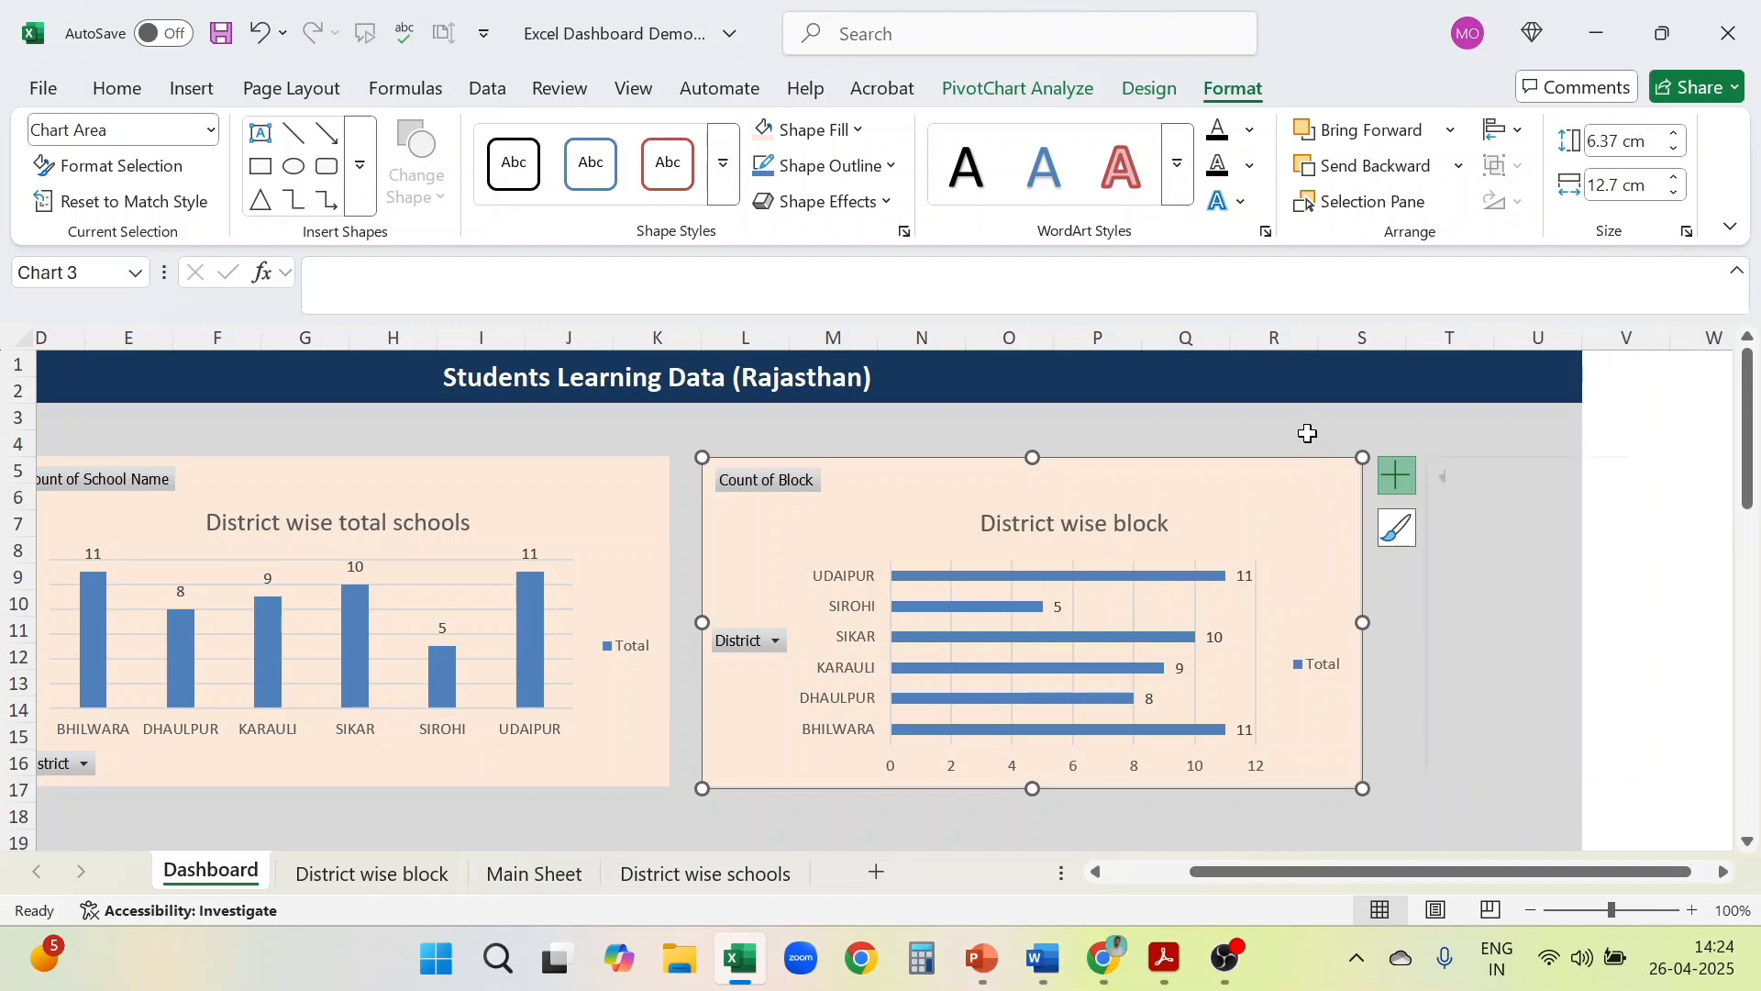
Review the layout of the two district charts and the free space below them on the dashboard
scroll(1310, 438, "left", 3)
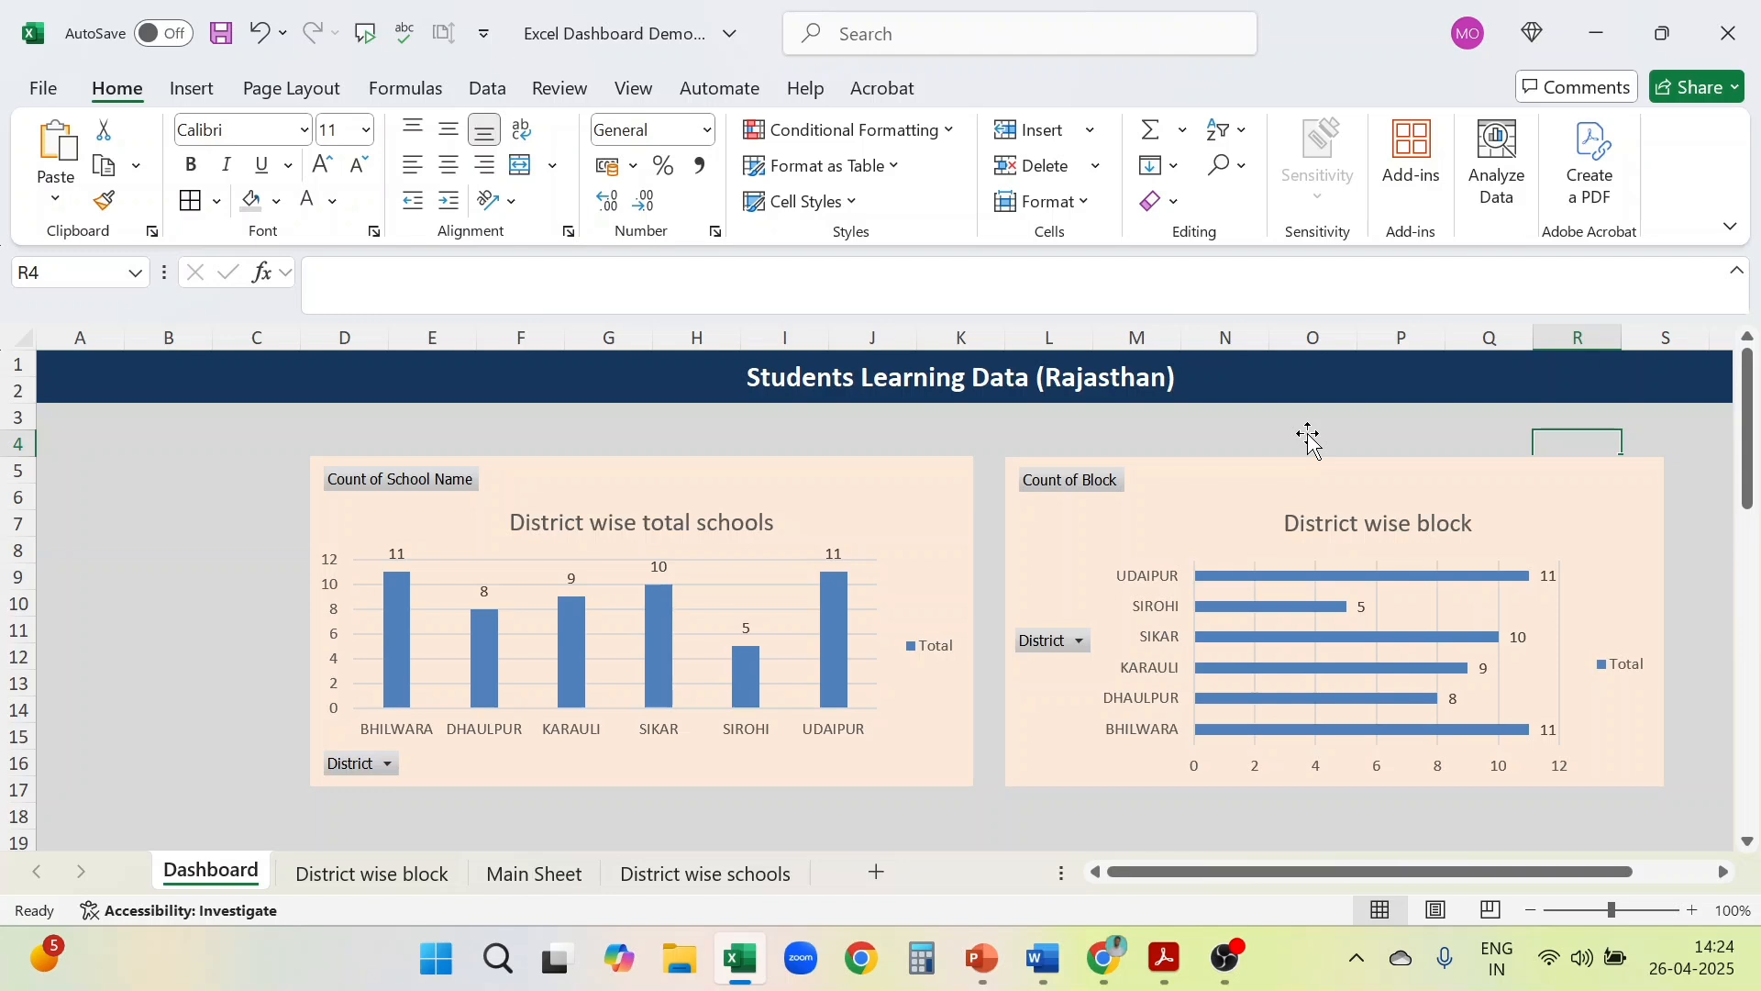
scroll(1134, 573, "down", 2)
scroll(1135, 573, "right", 1)
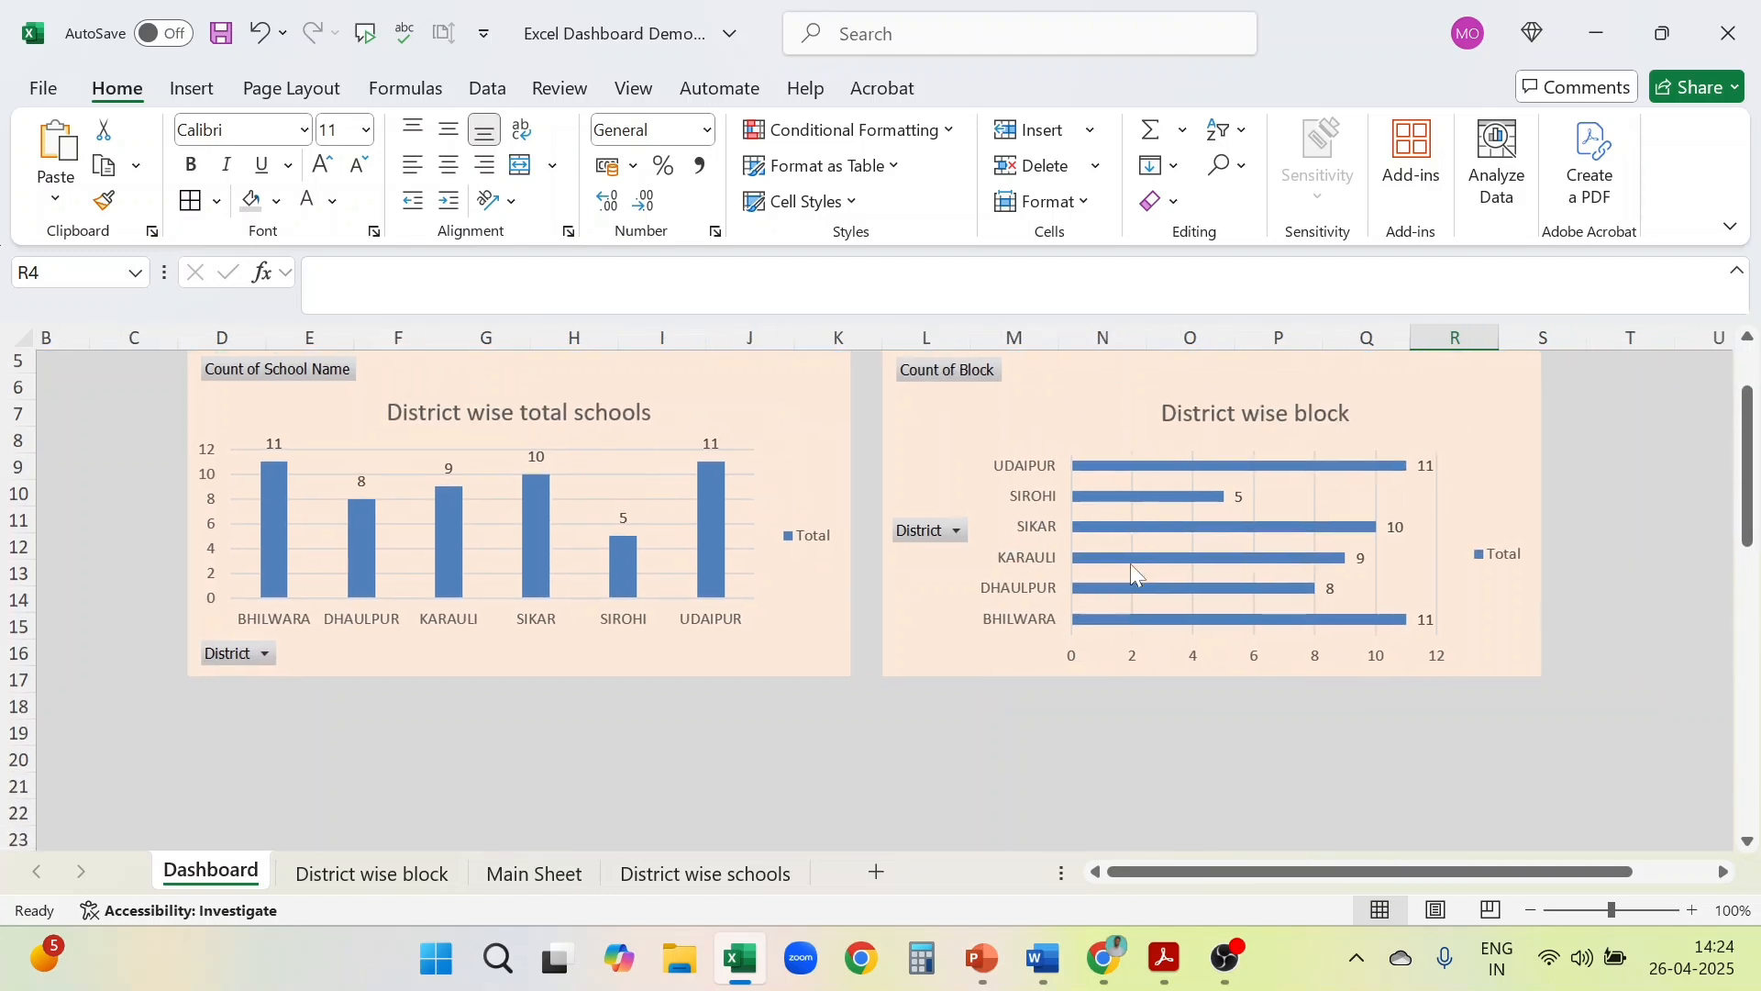
scroll(1130, 563, "right", 2)
scroll(1130, 563, "up", 2)
scroll(1130, 563, "left", 2)
scroll(1130, 563, "down", 1)
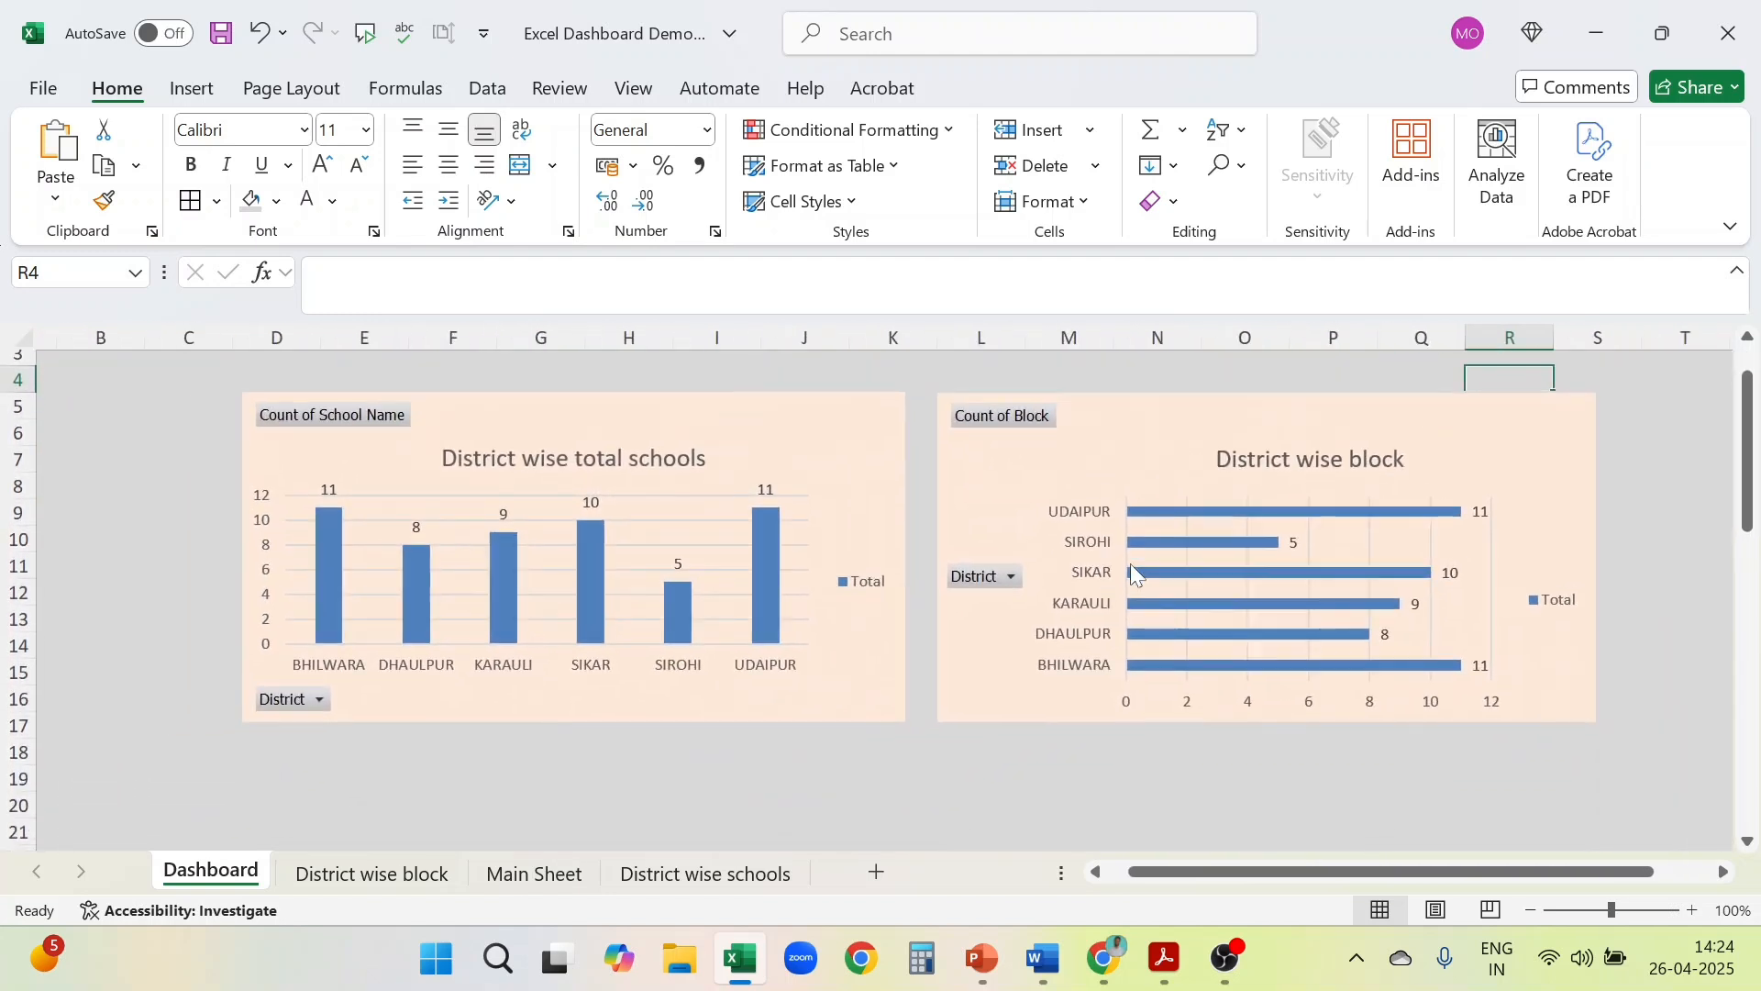
scroll(1130, 565, "down", 8)
scroll(1130, 565, "up", 8)
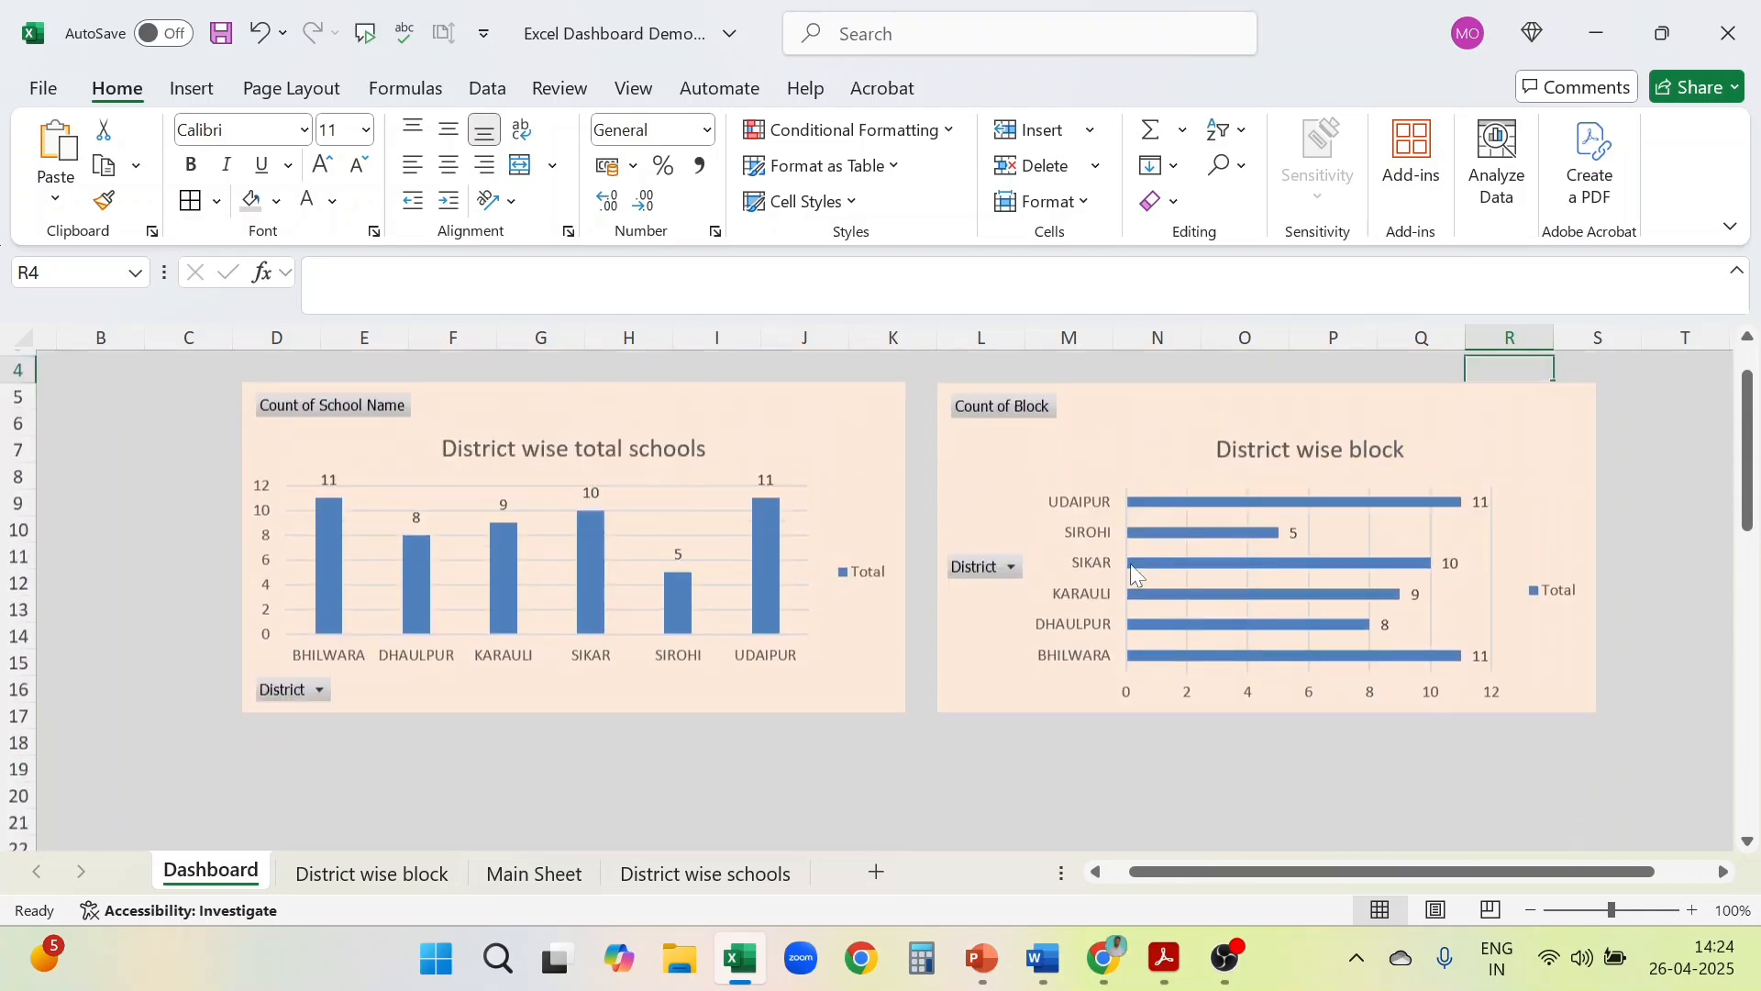
scroll(1134, 572, "down", 1)
Move the District wise block sheet between Main Sheet and District wise schools
left_click(621, 755)
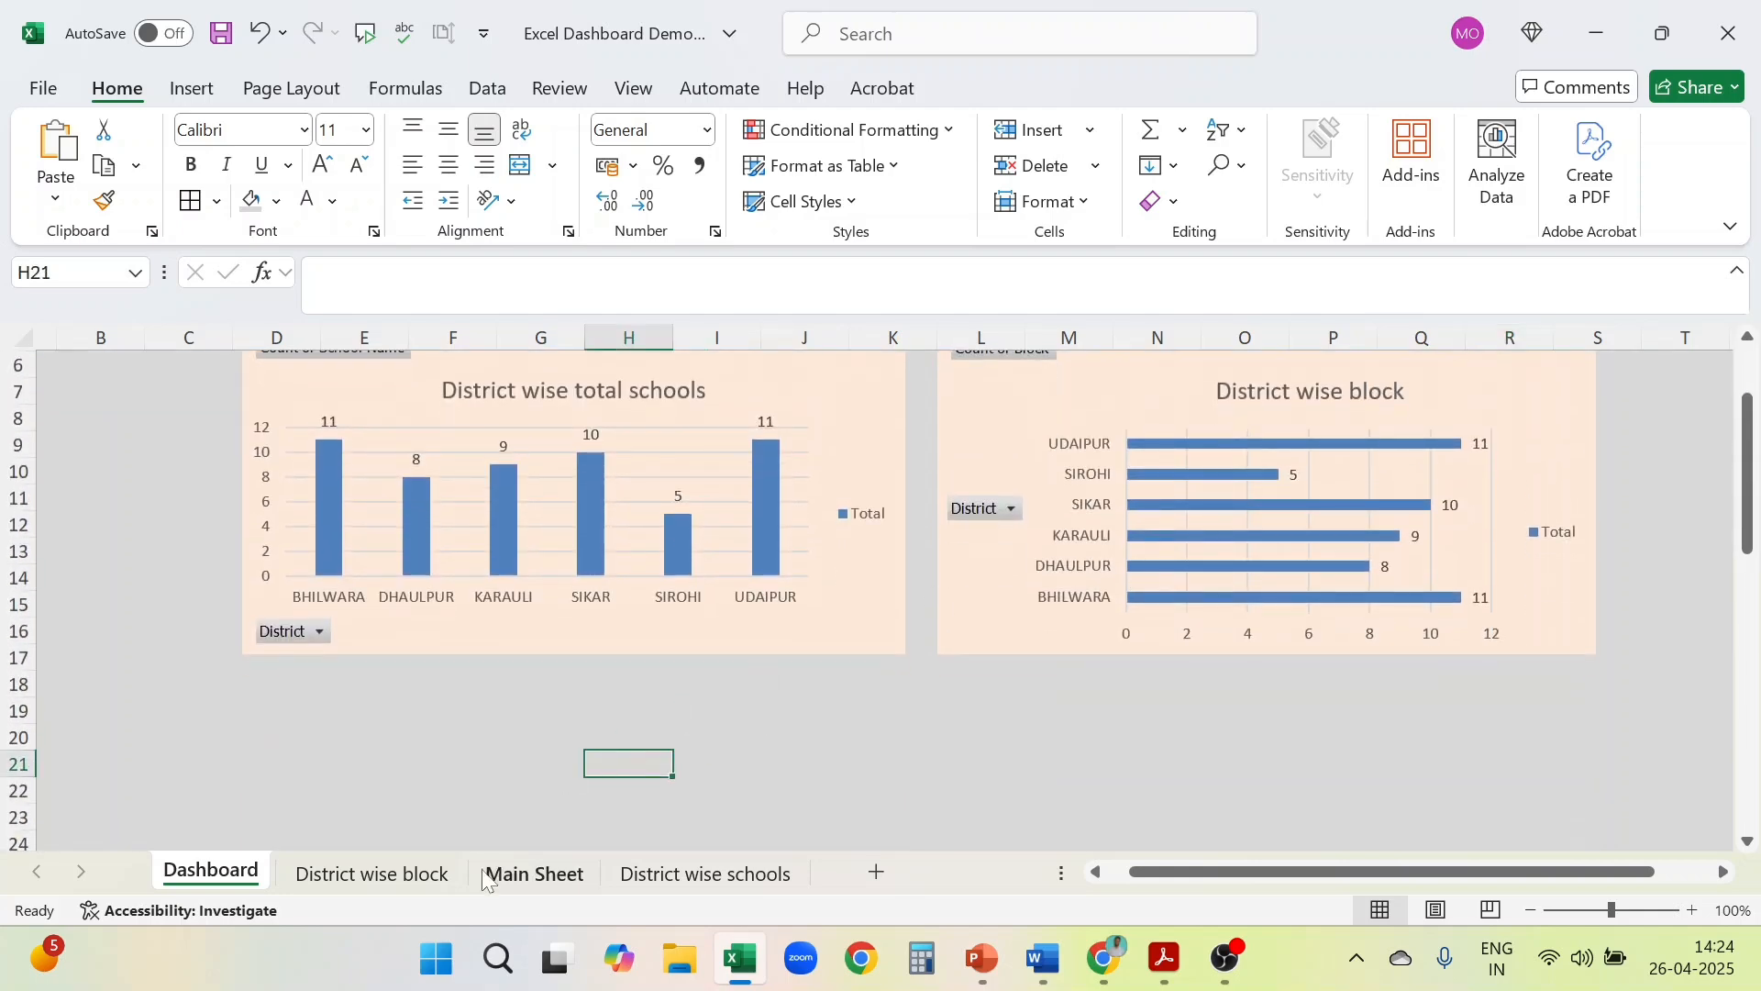
left_click_drag(363, 885, 712, 874)
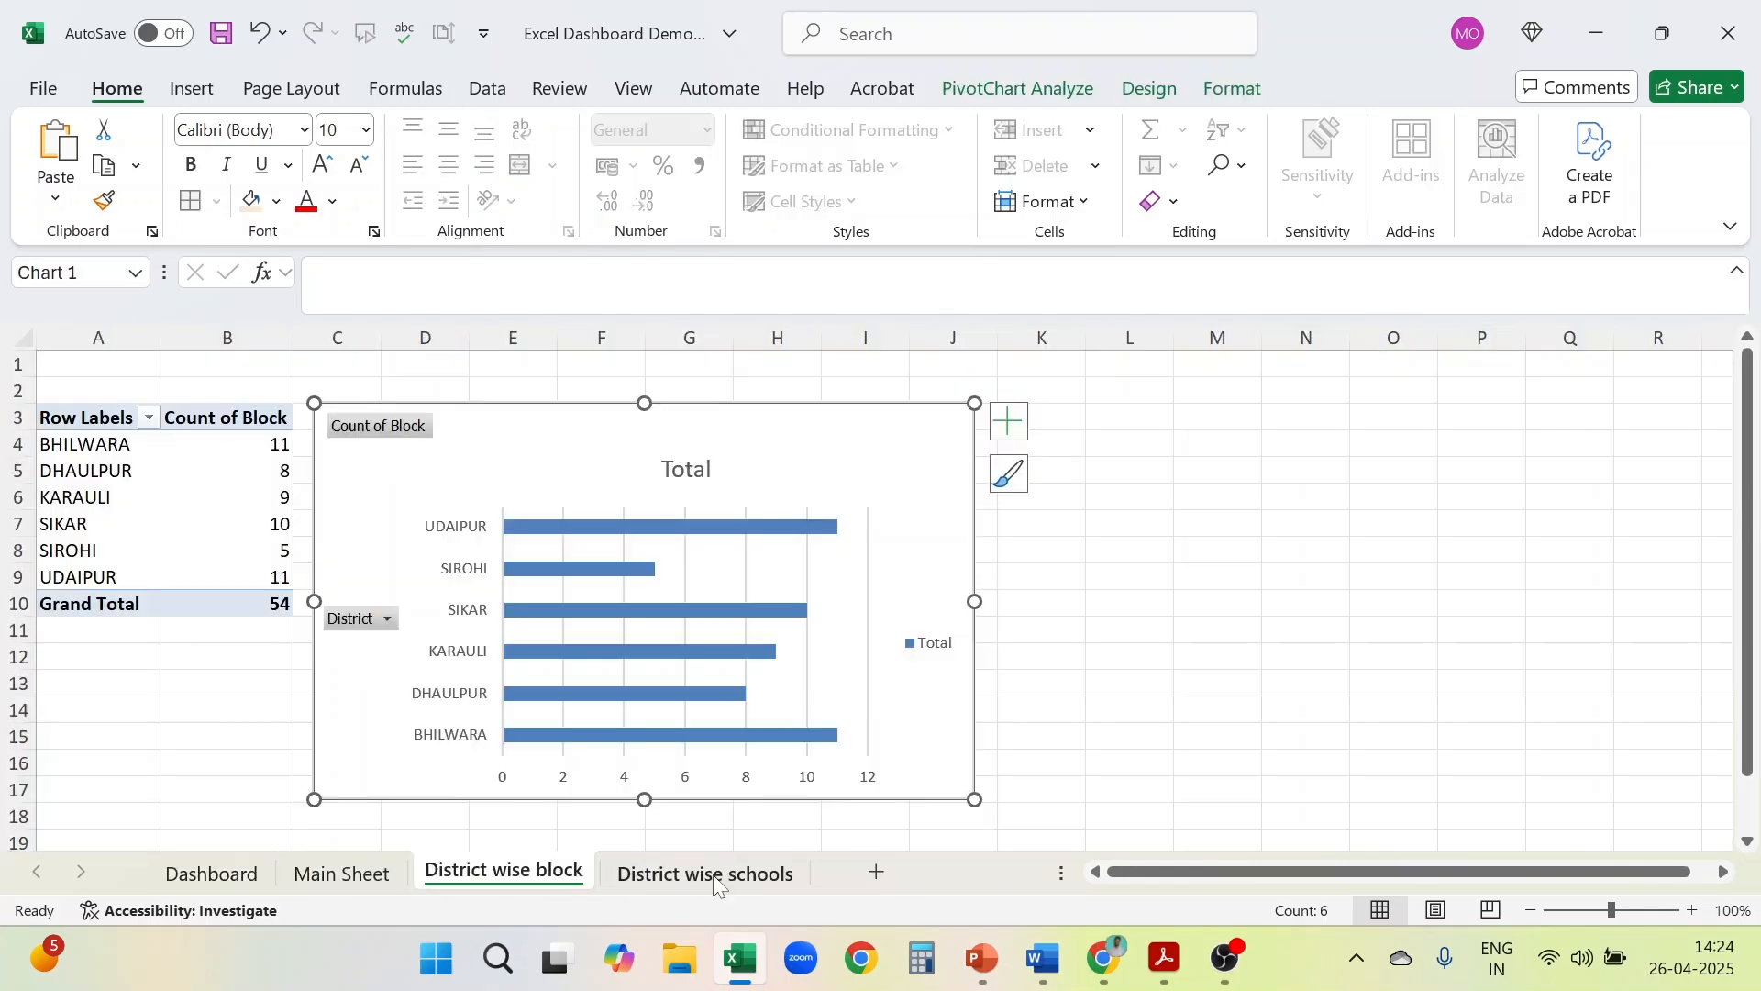
Create a PivotTable on a new worksheet from the full Main Sheet data range A2:I56
left_click(338, 873)
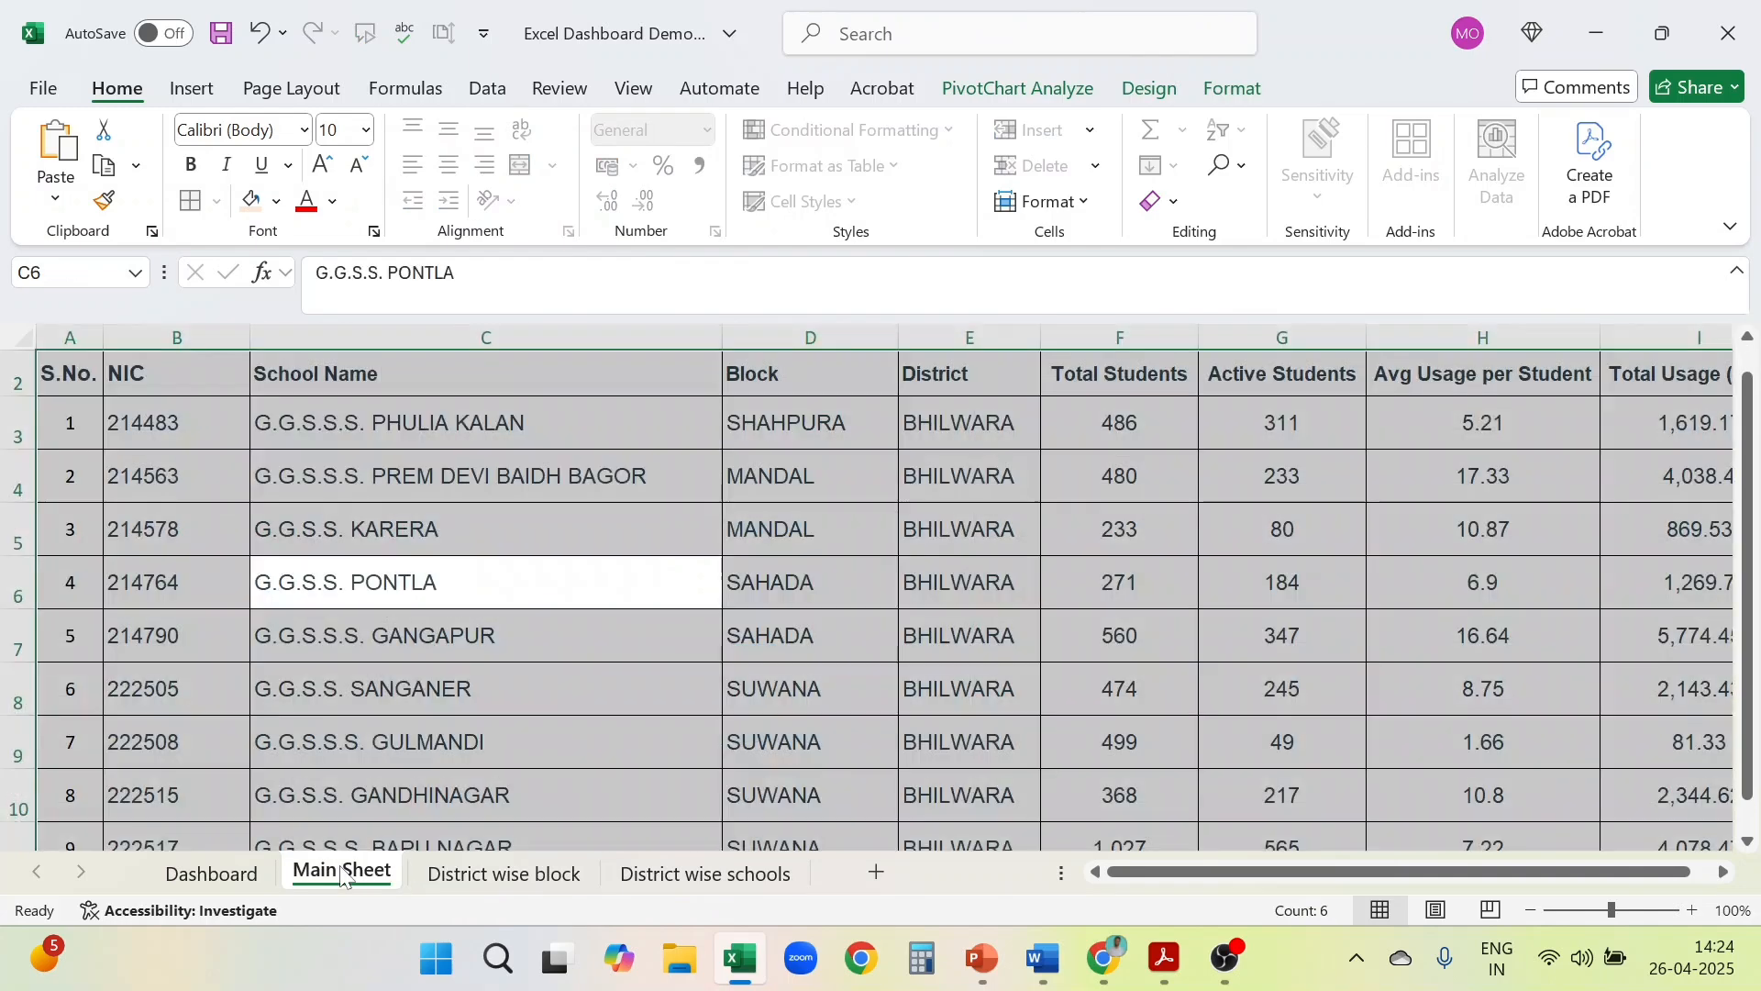
left_click(523, 673)
key("ctrl+a")
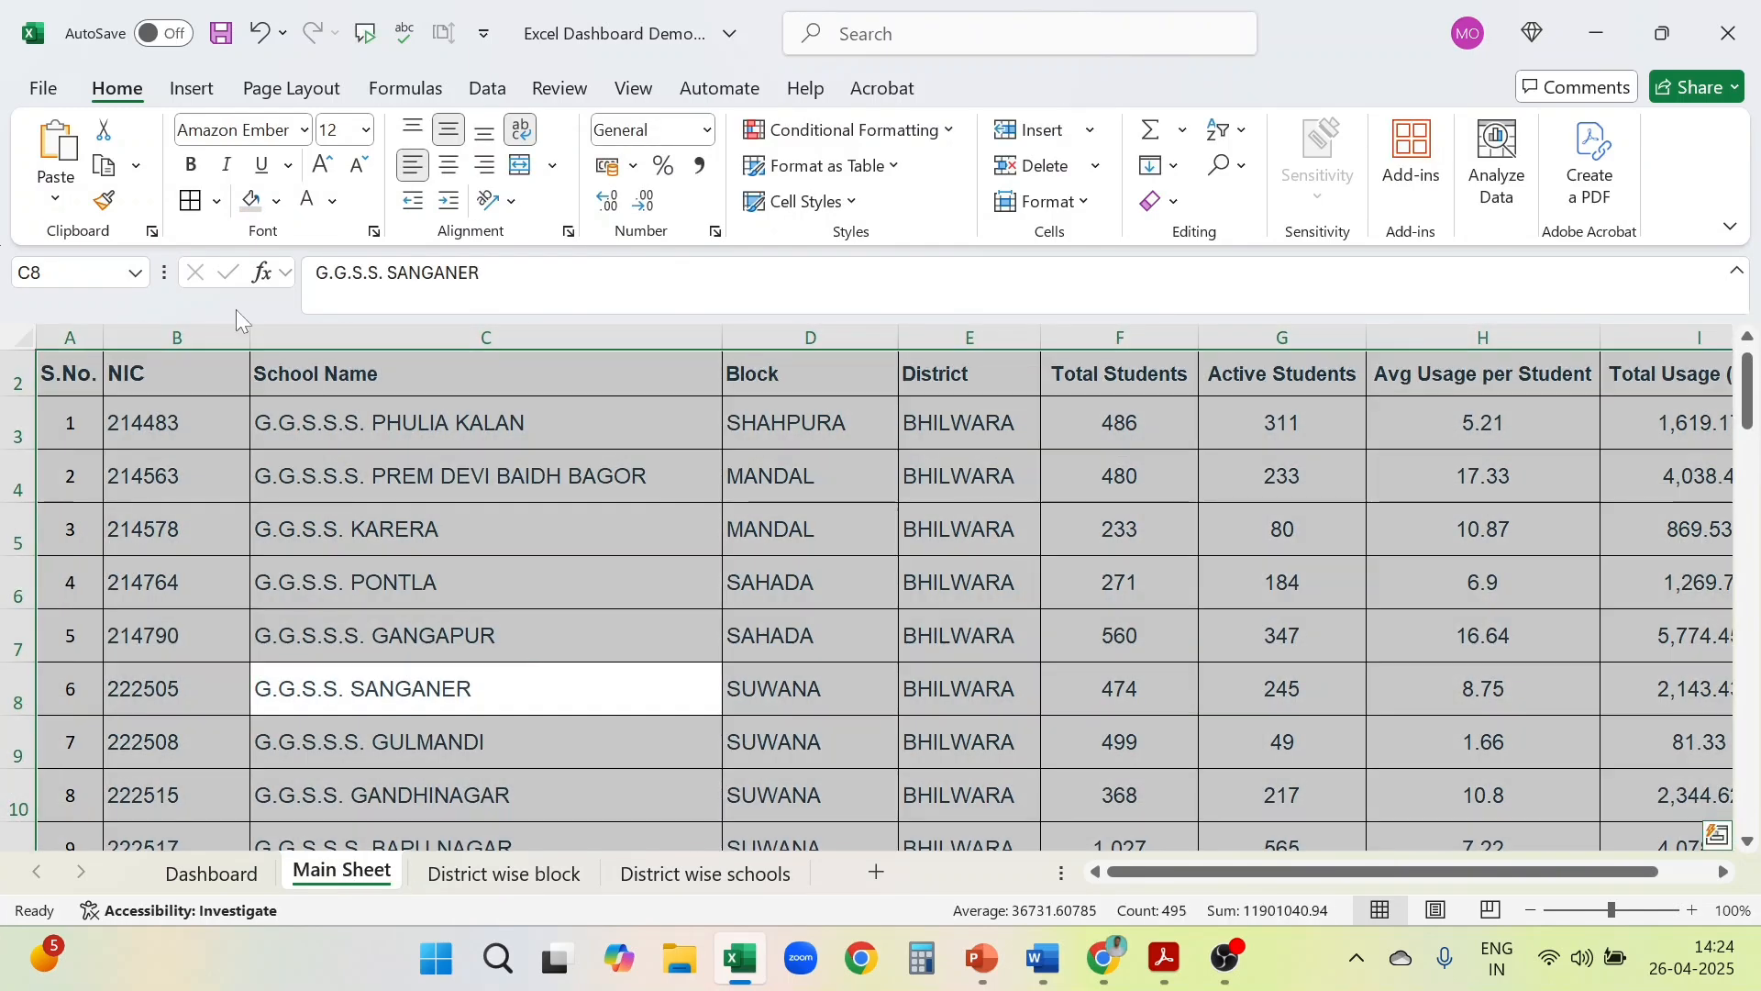
left_click(187, 108)
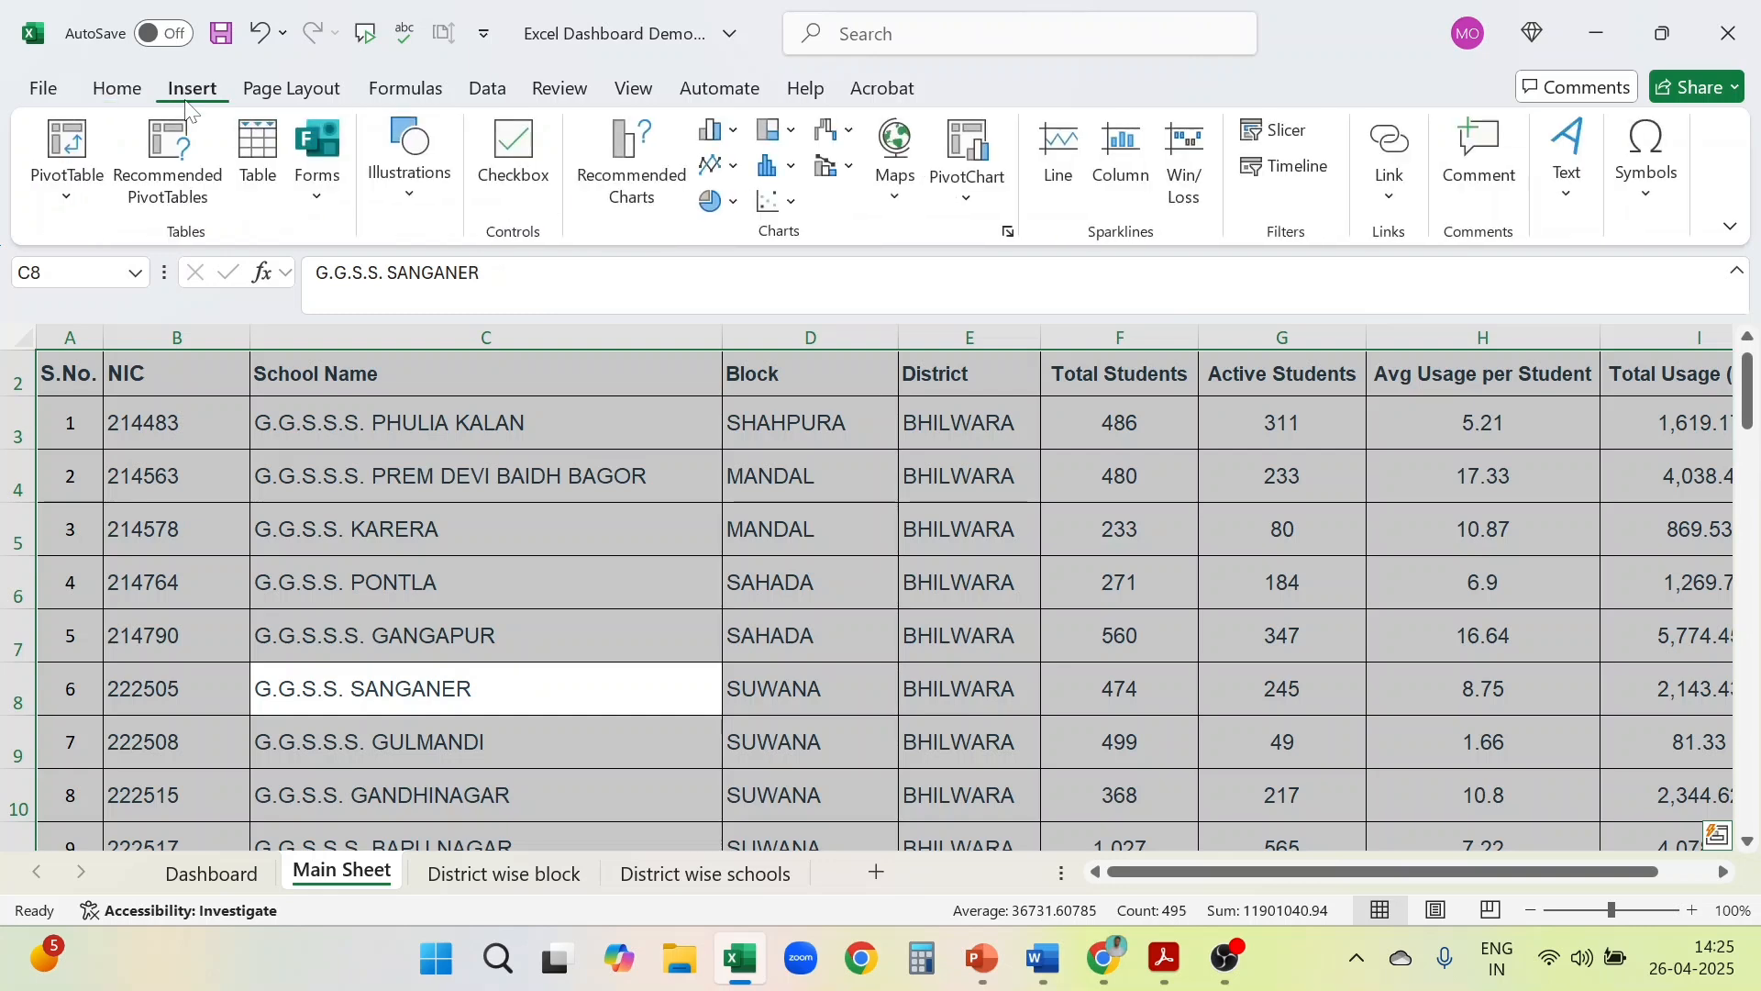
left_click(66, 138)
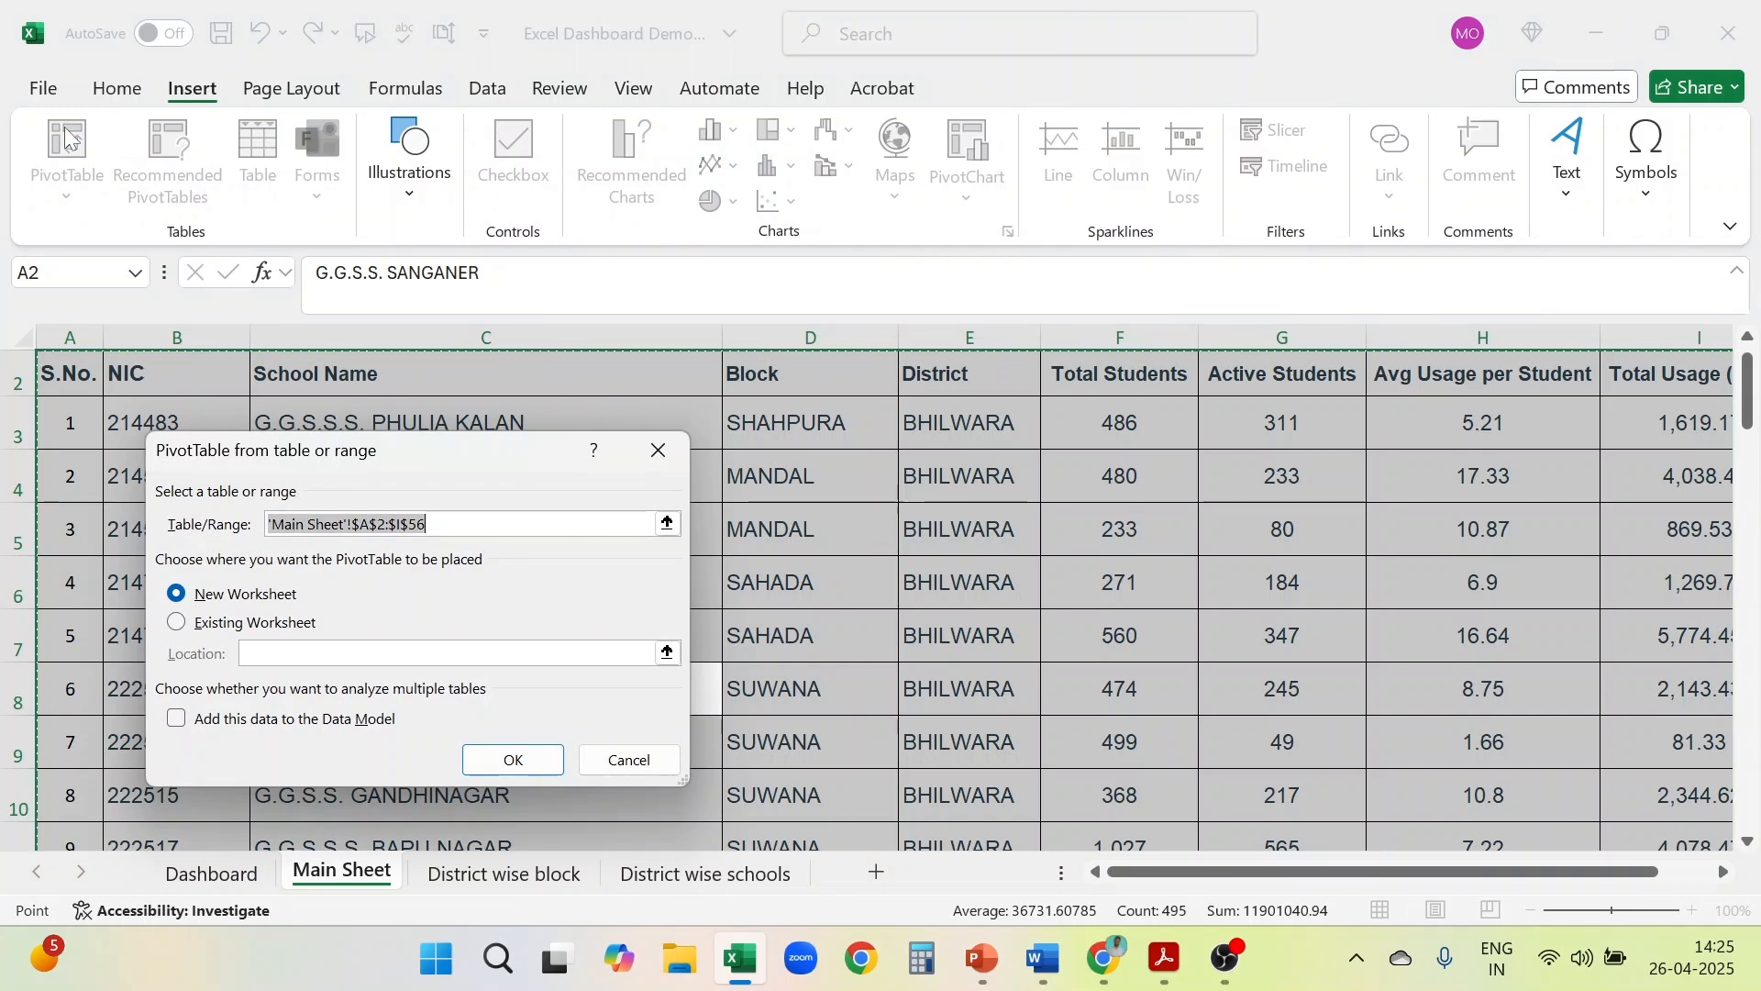
left_click(517, 761)
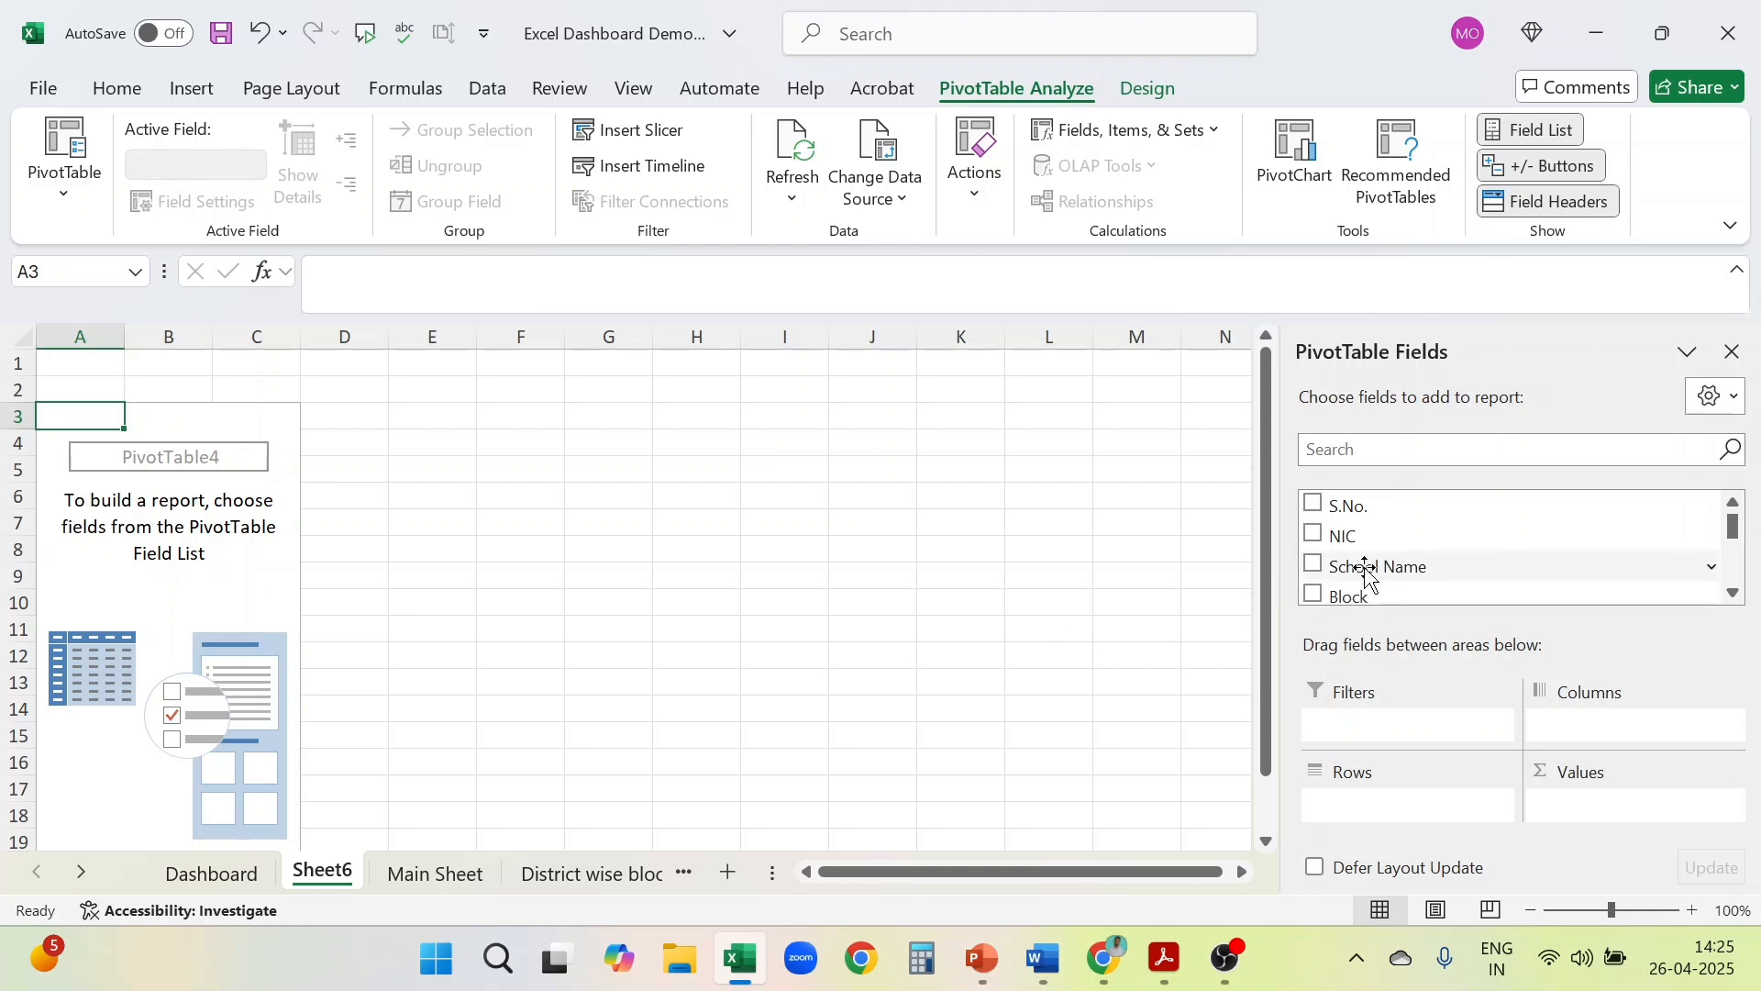
Set up the new PivotTable with District as rows and the sum of Total Students as values
scroll(1367, 569, "down", 1)
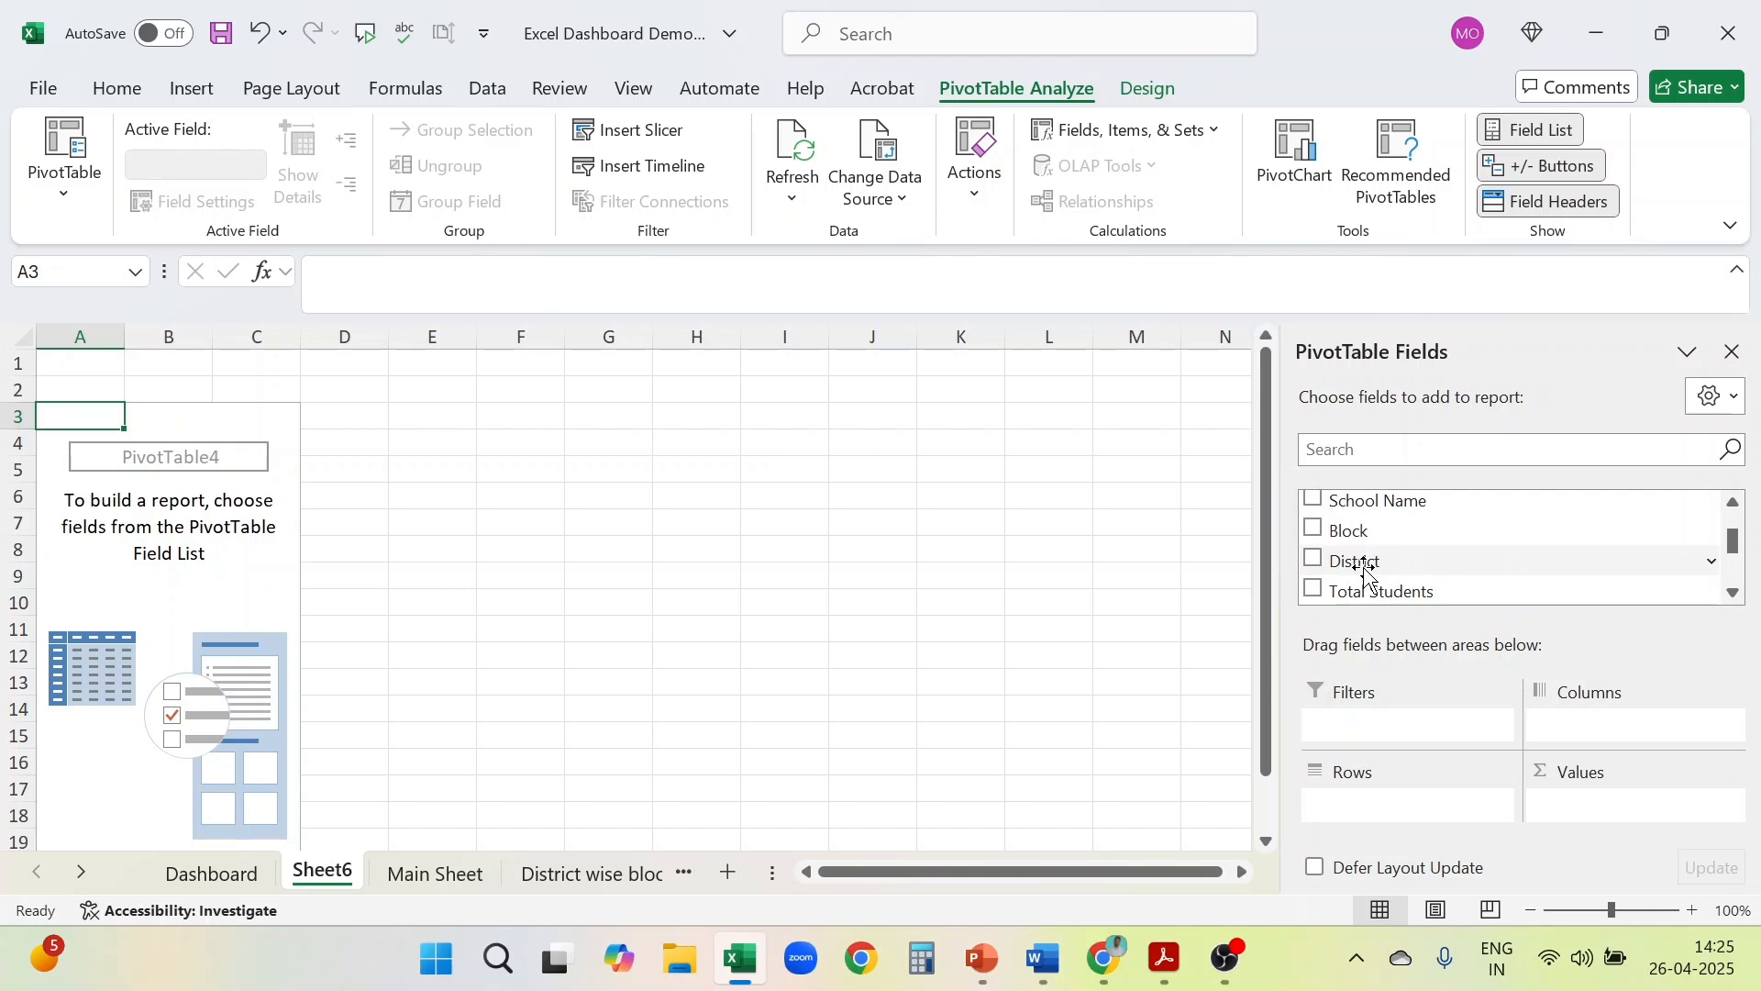
left_click_drag(1366, 570, 1394, 822)
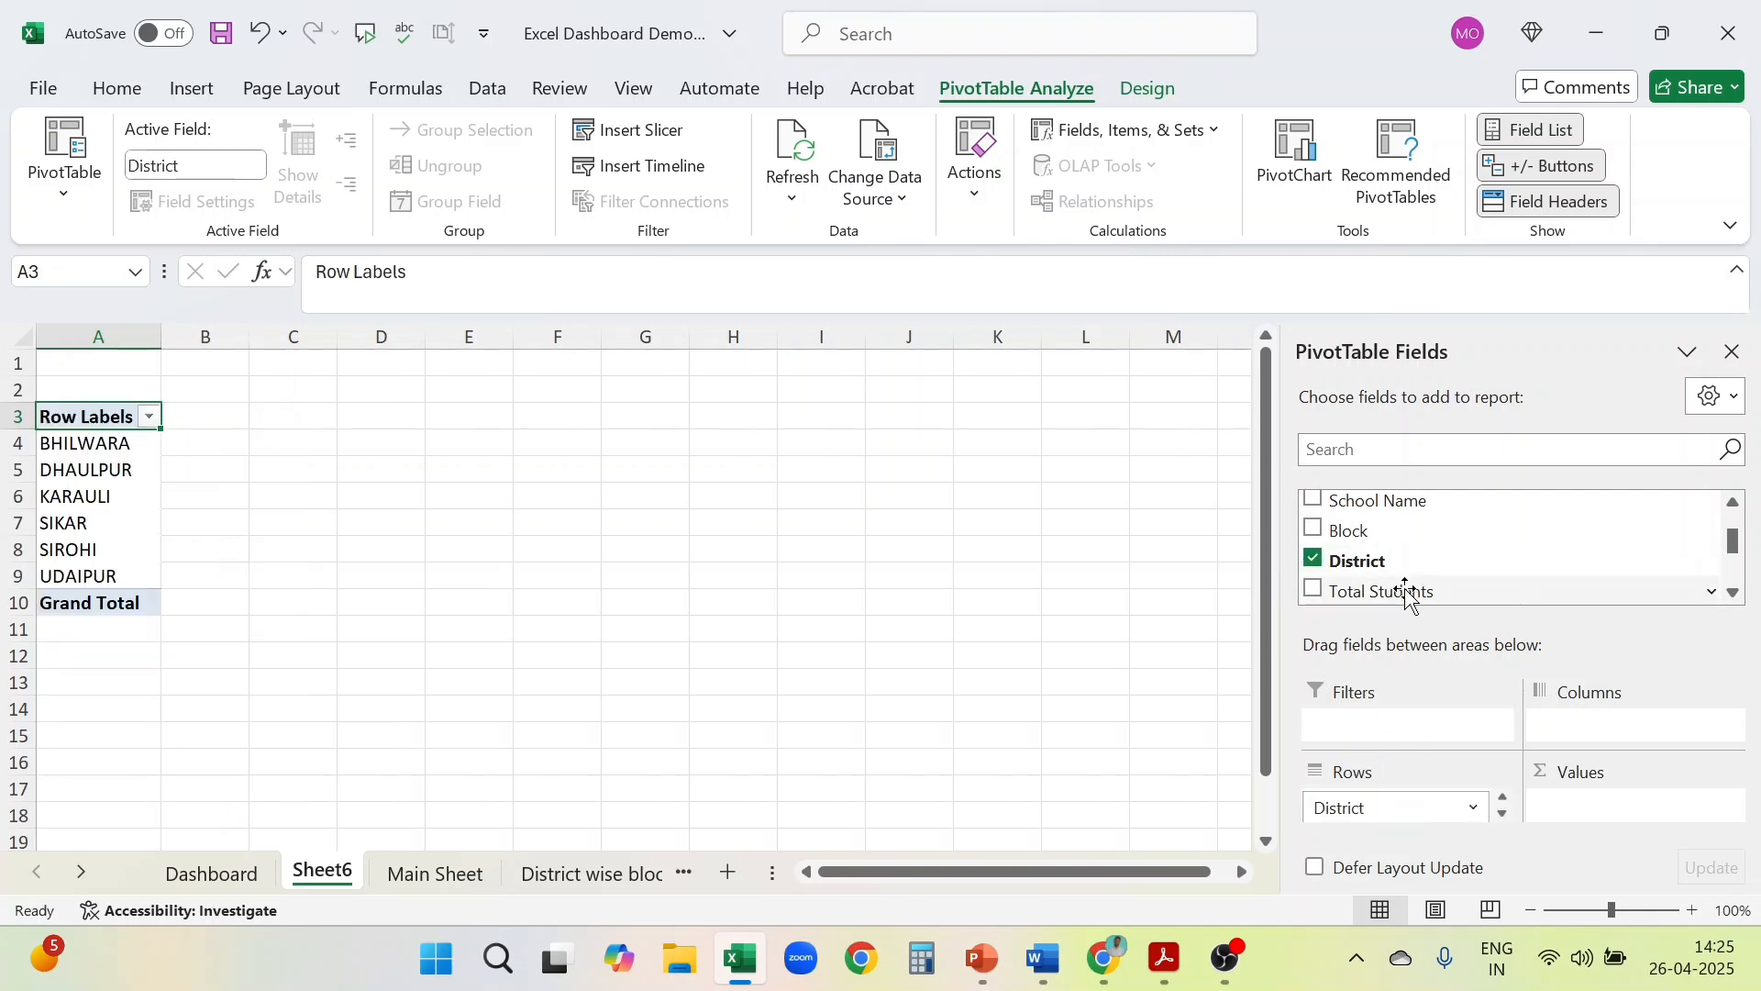
left_click_drag(1409, 596, 1591, 811)
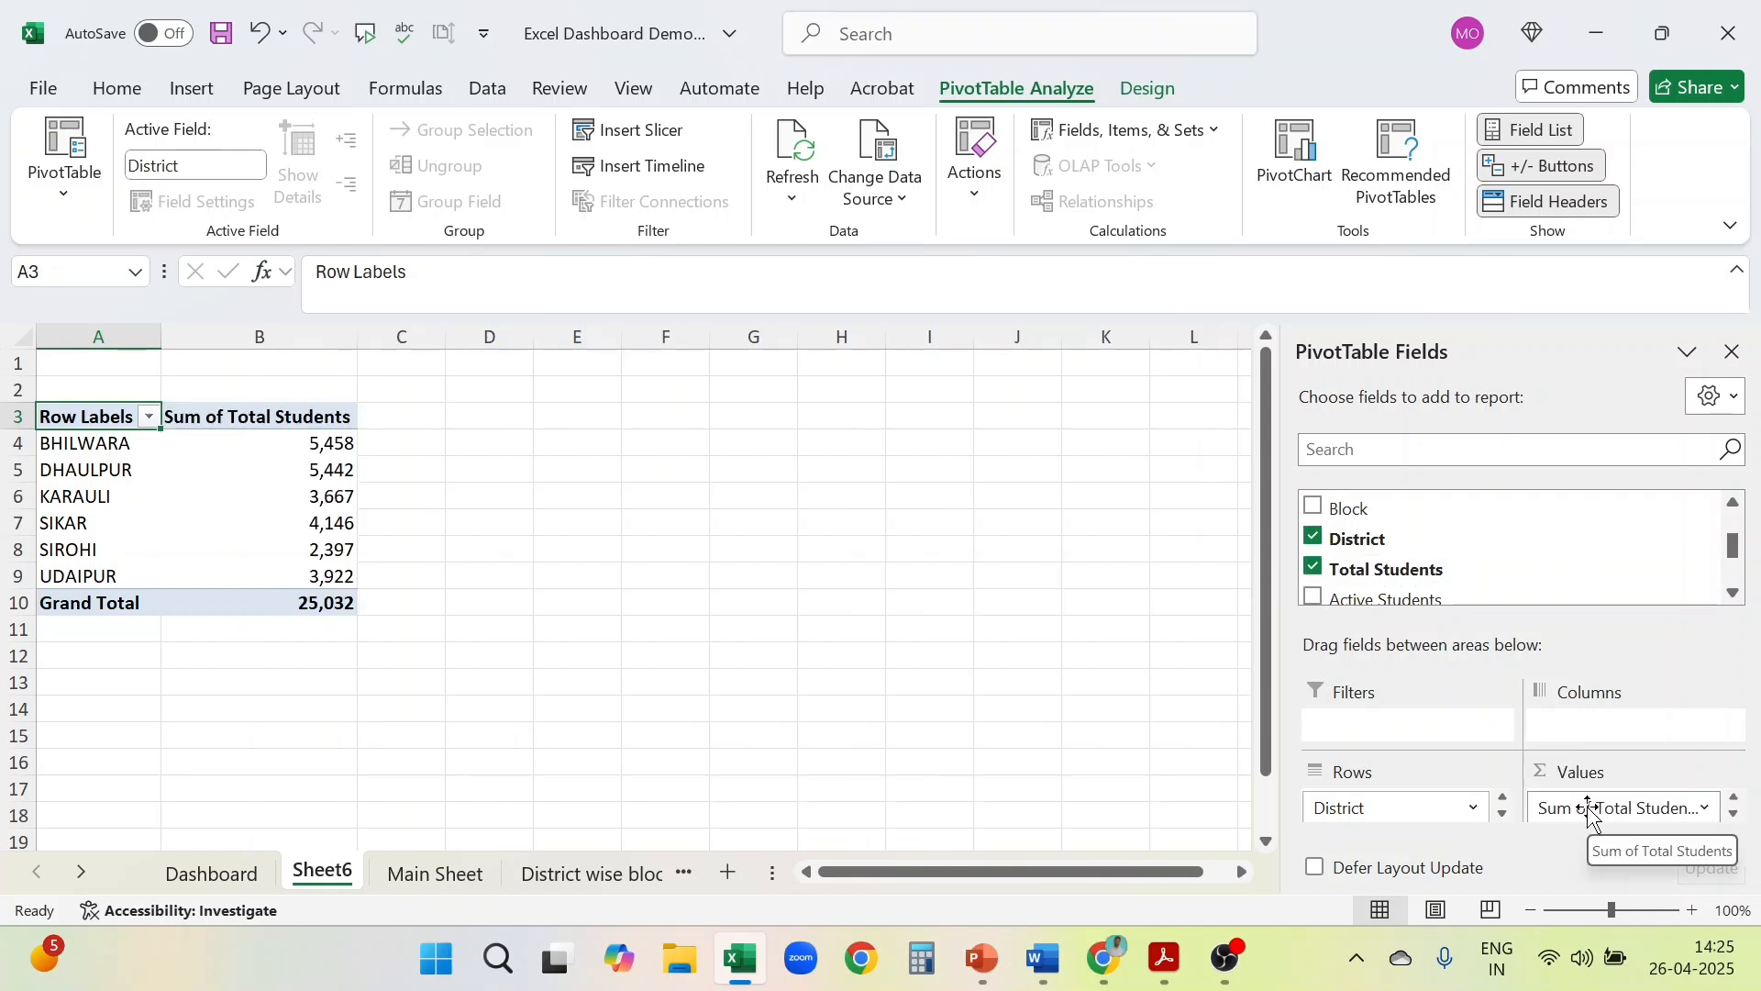
Insert a Doughnut PivotChart of total students by district and place it beside the PivotTable
left_click(109, 503)
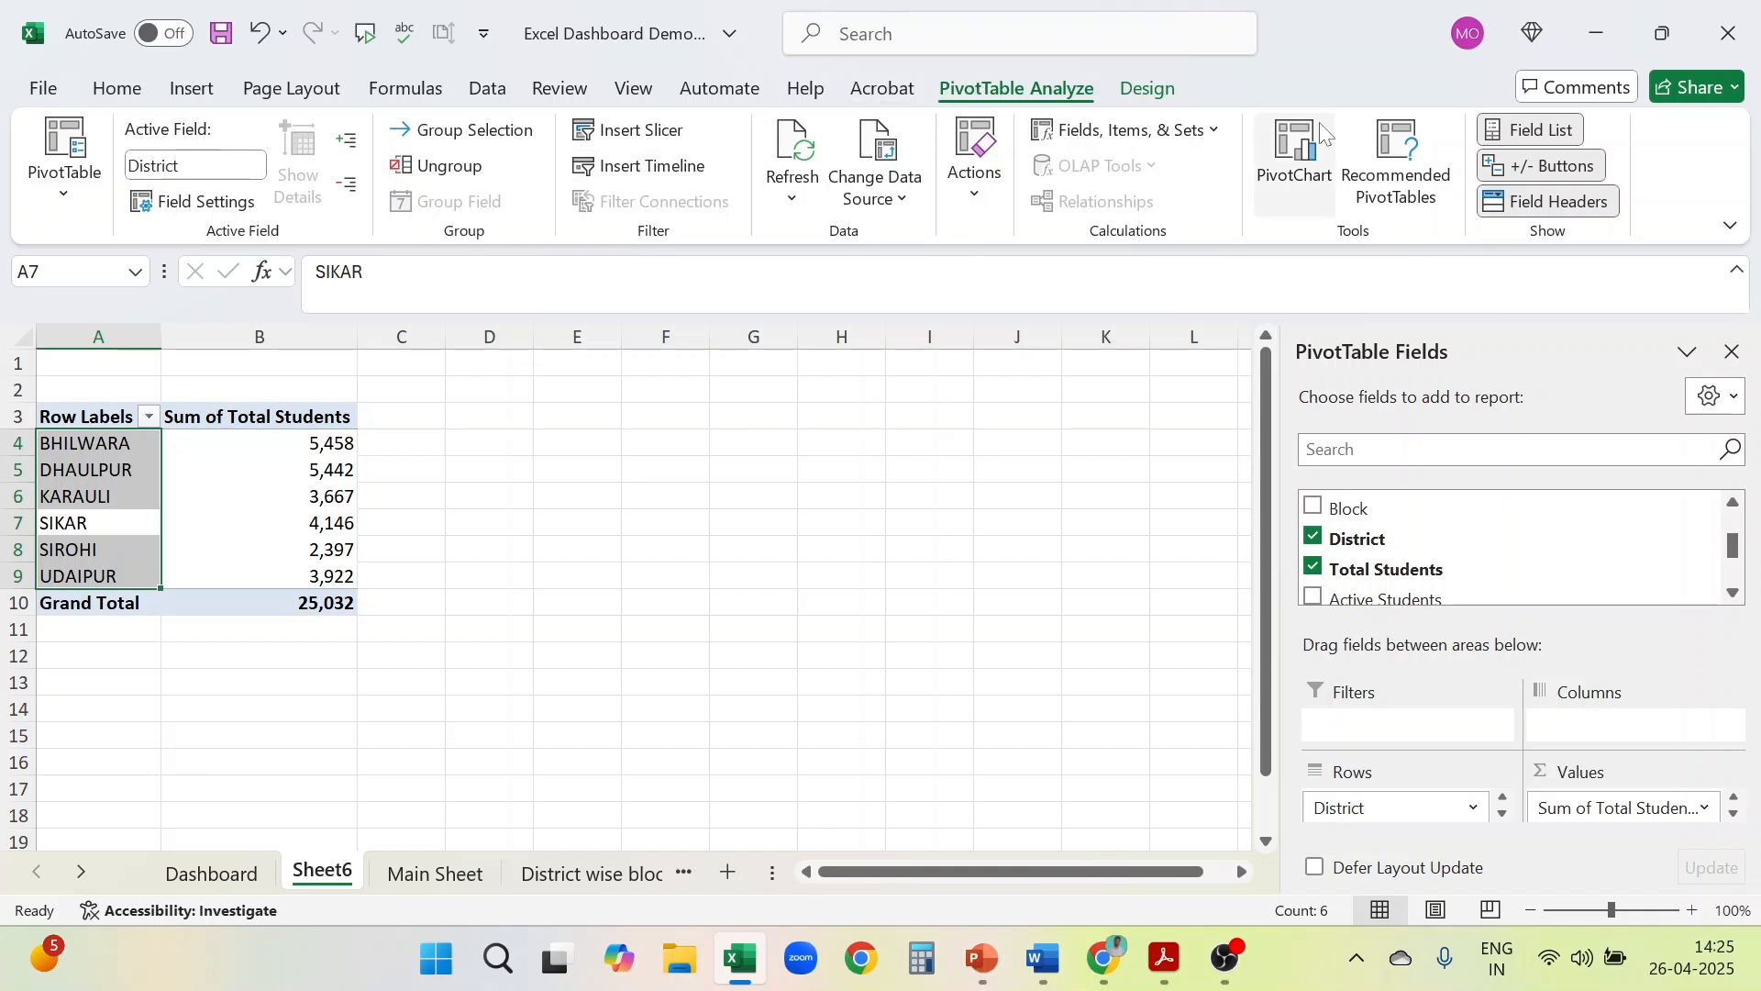
left_click(1307, 143)
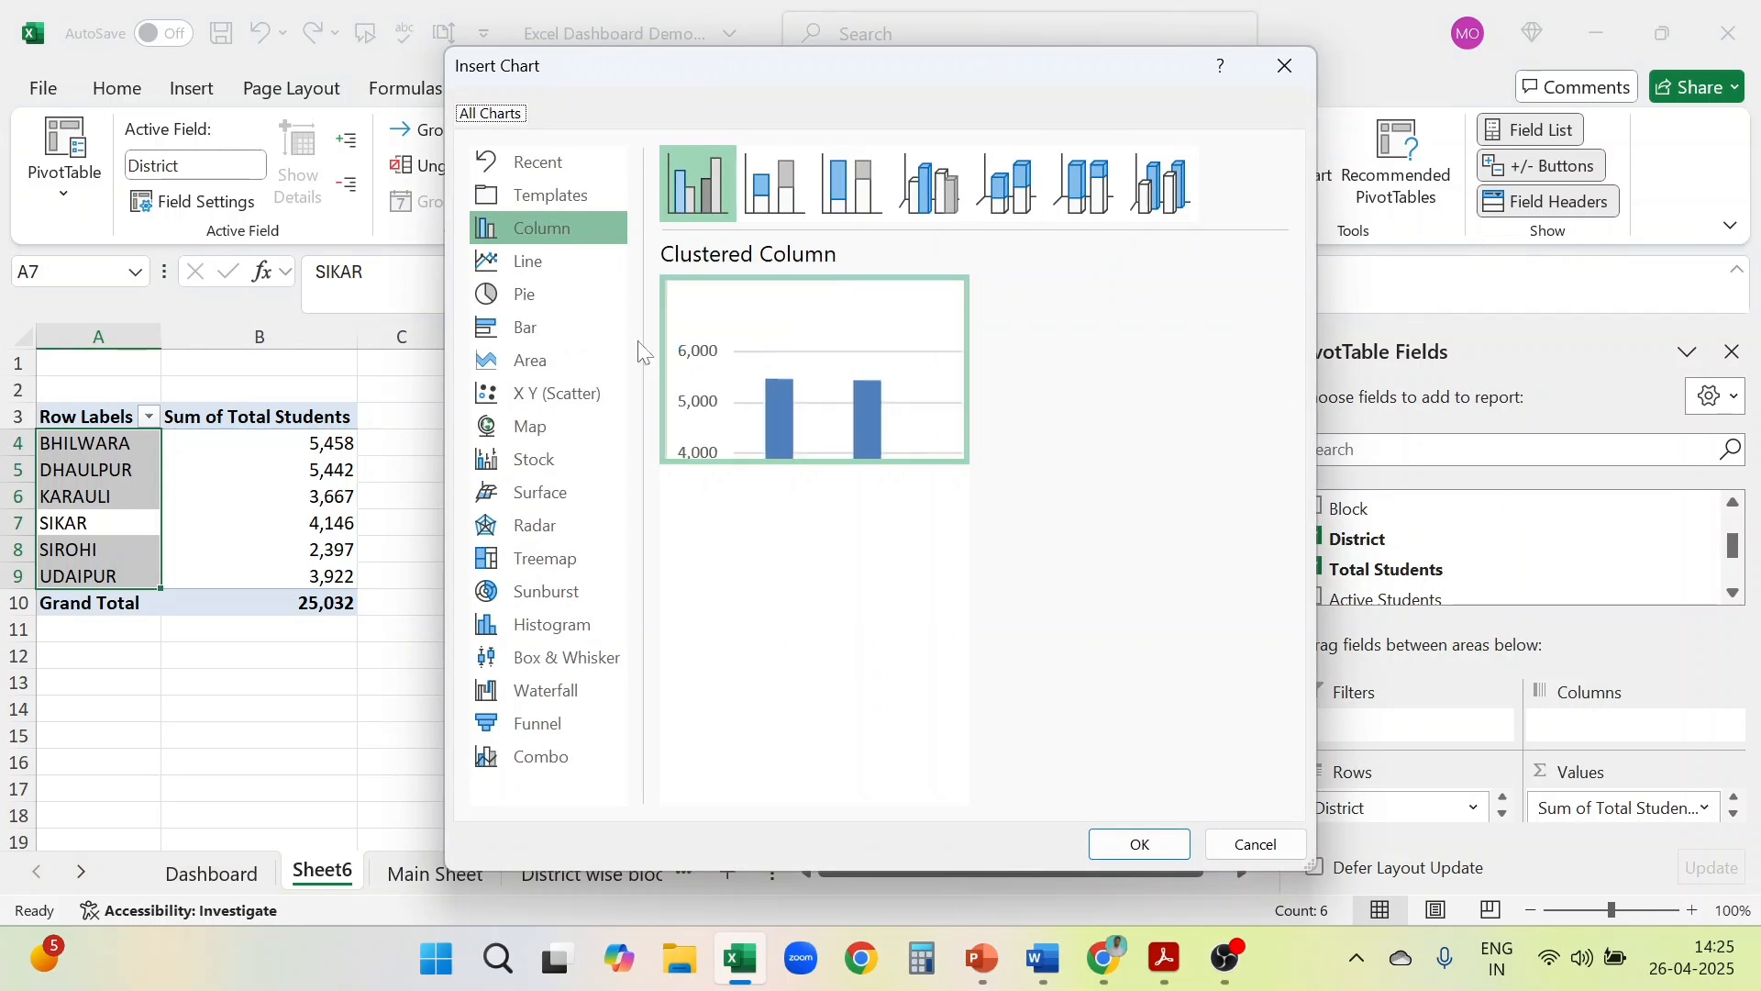
left_click(541, 302)
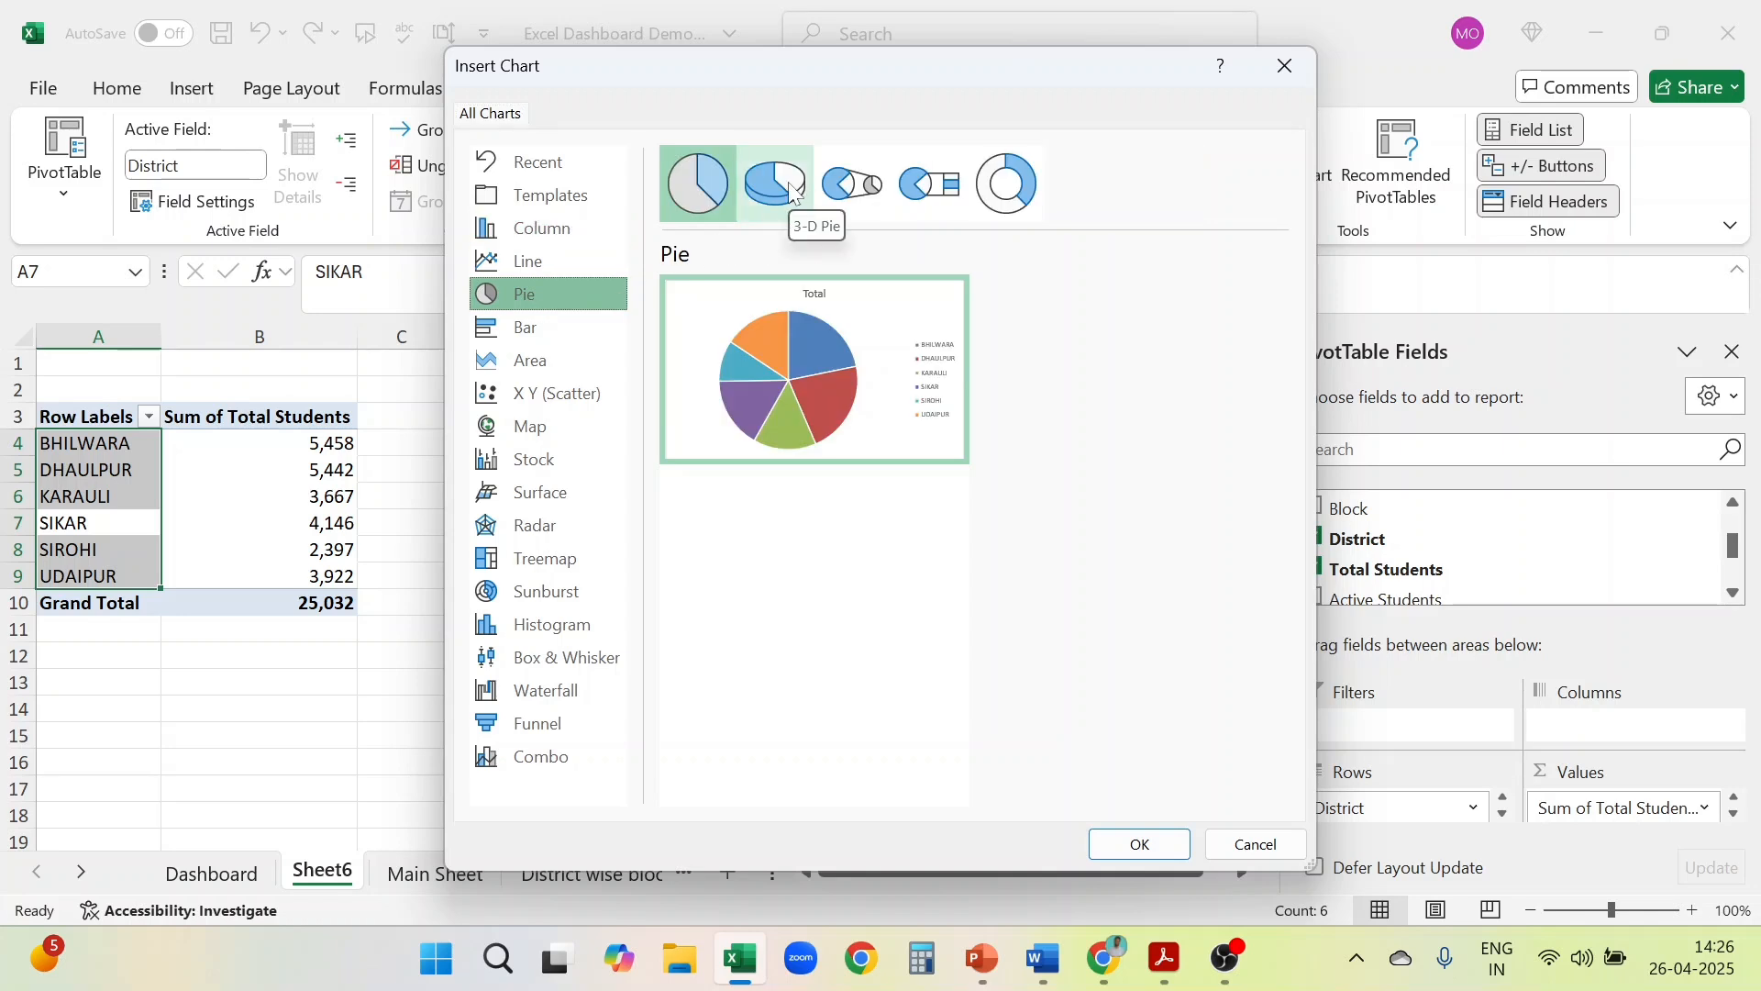
left_click(1009, 188)
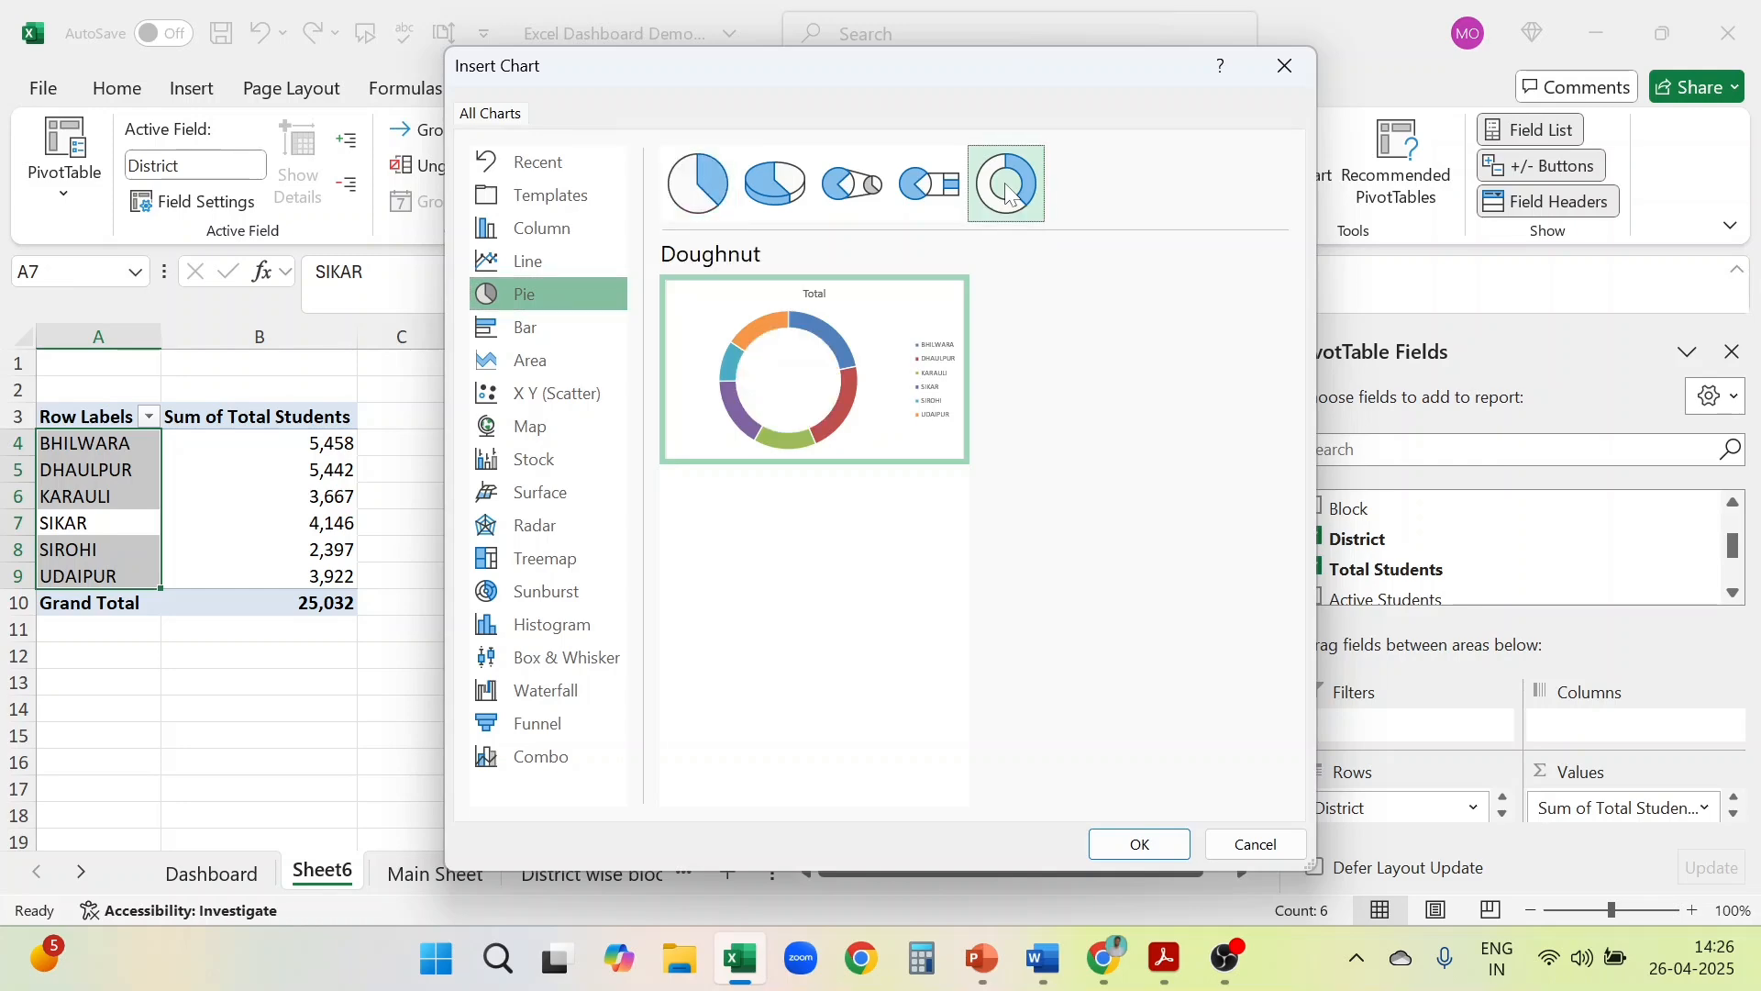
left_click(1140, 845)
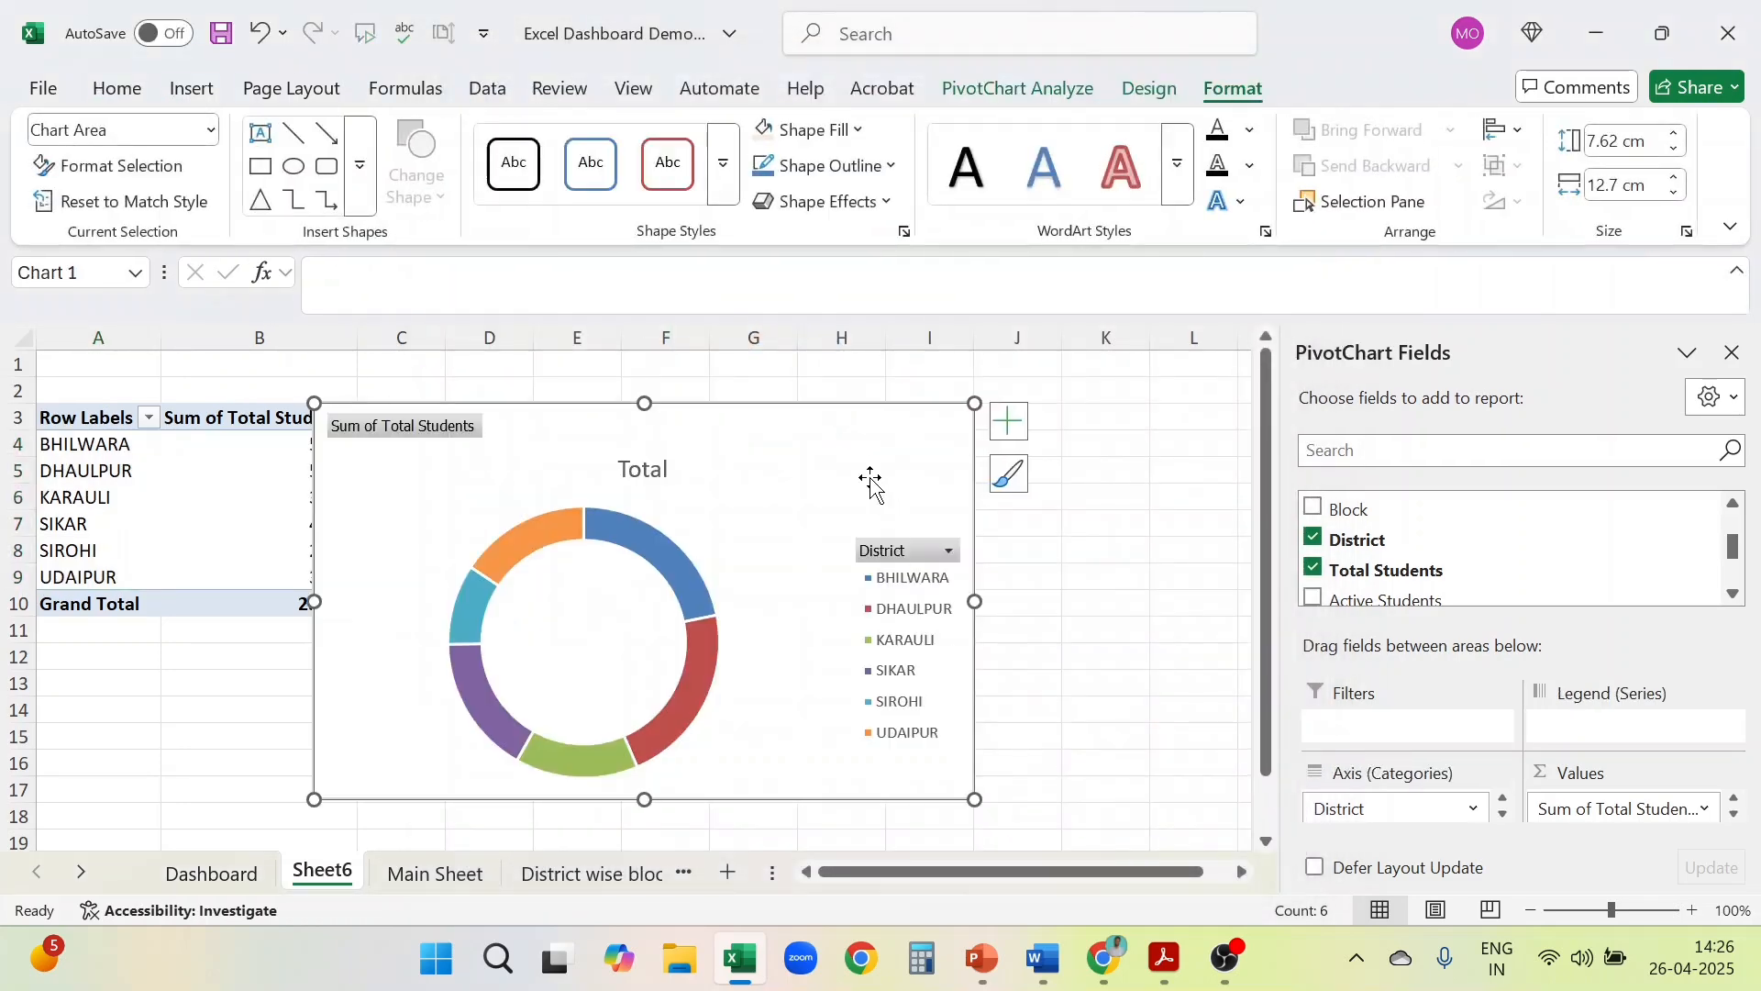
left_click_drag(942, 465, 987, 464)
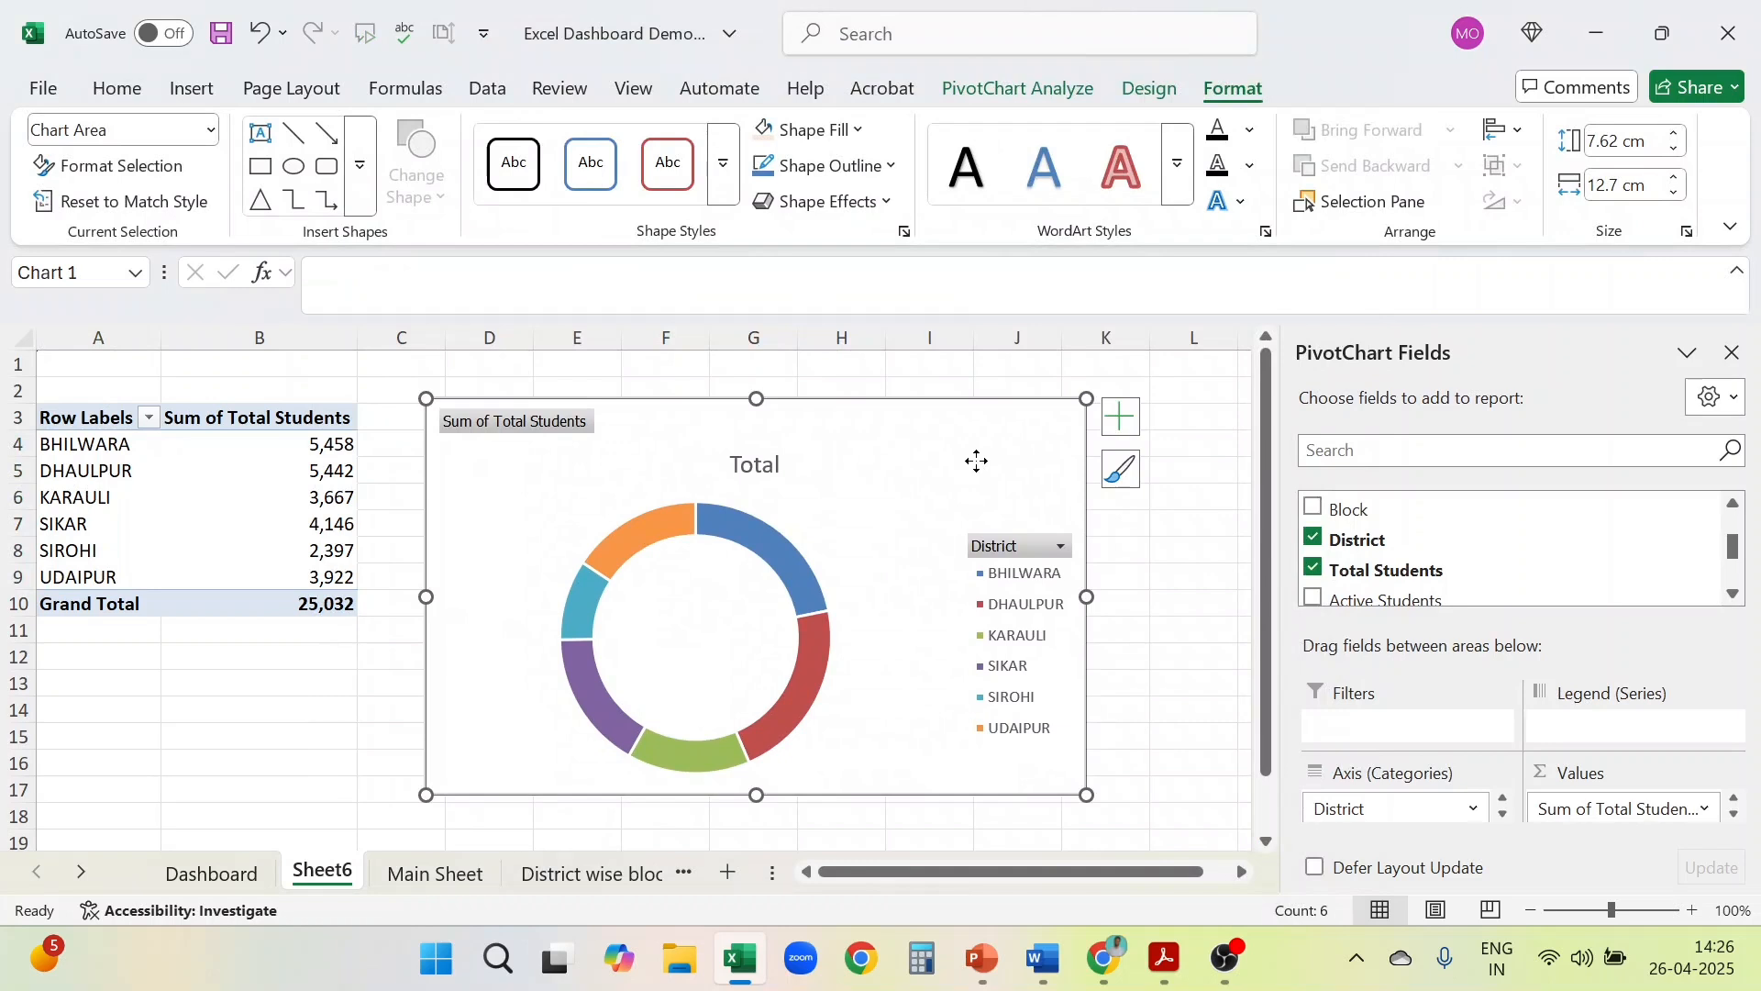
right_click(977, 468)
left_click(352, 715)
Rename the new PivotTable sheet as District wise students
right_click(321, 875)
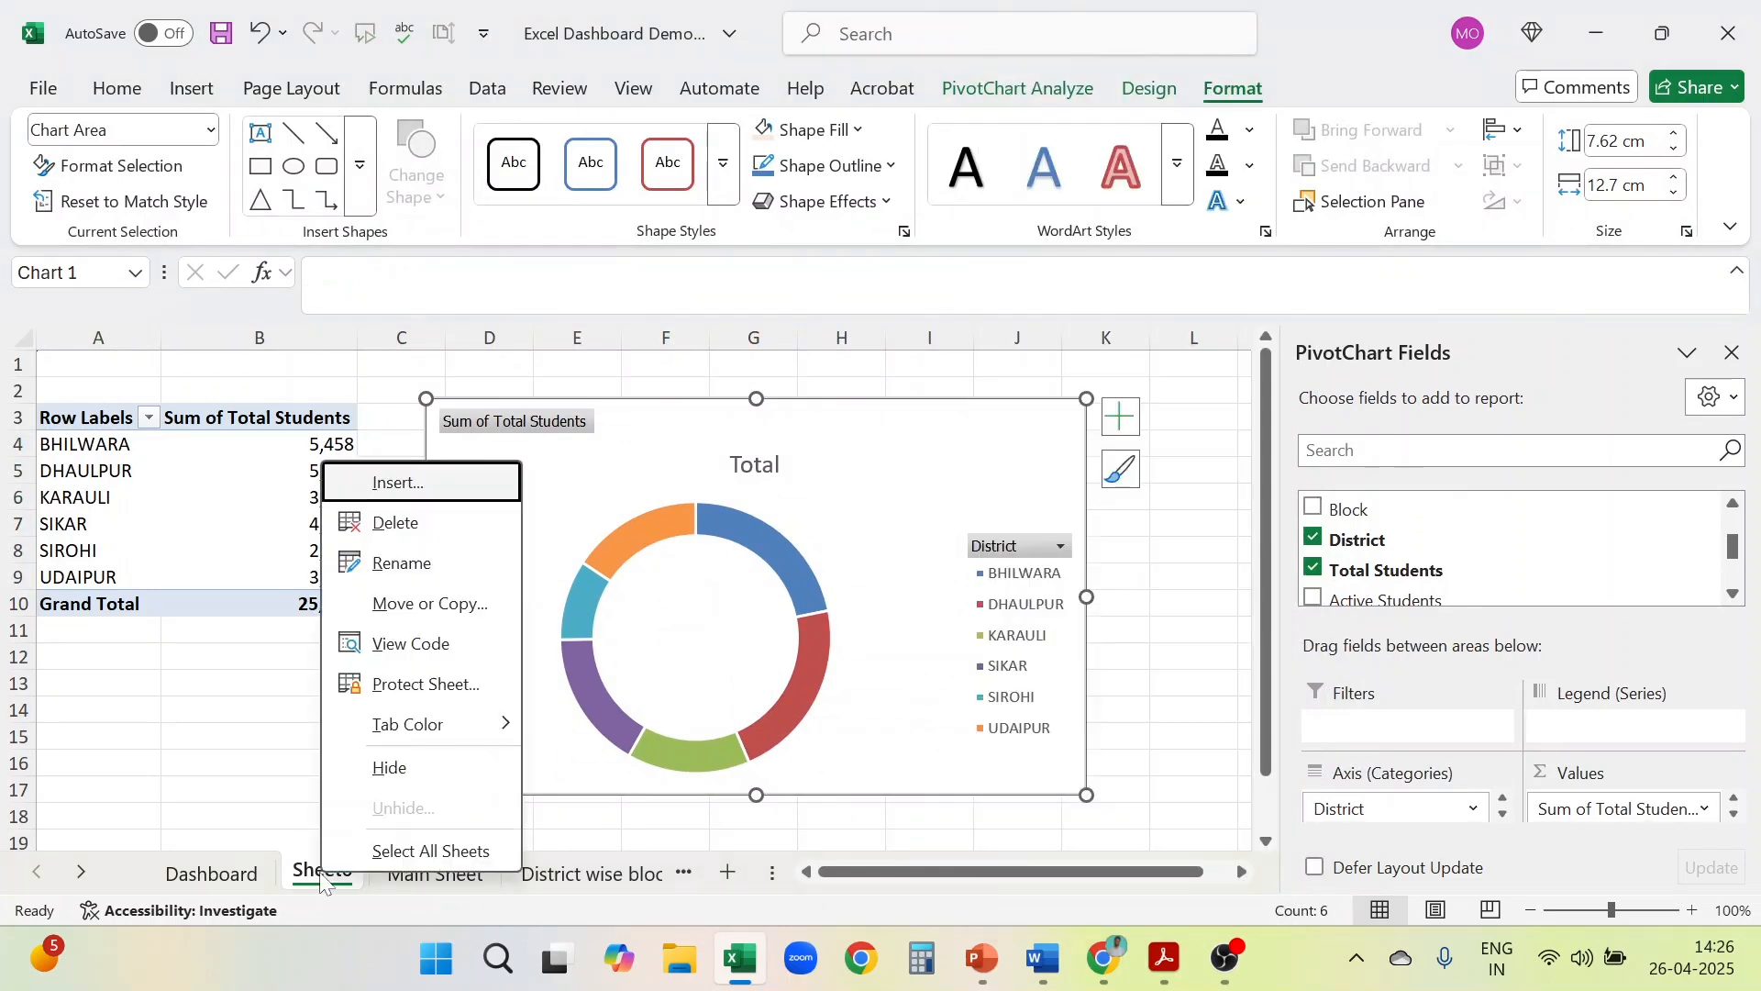
left_click(445, 562)
type("Dis")
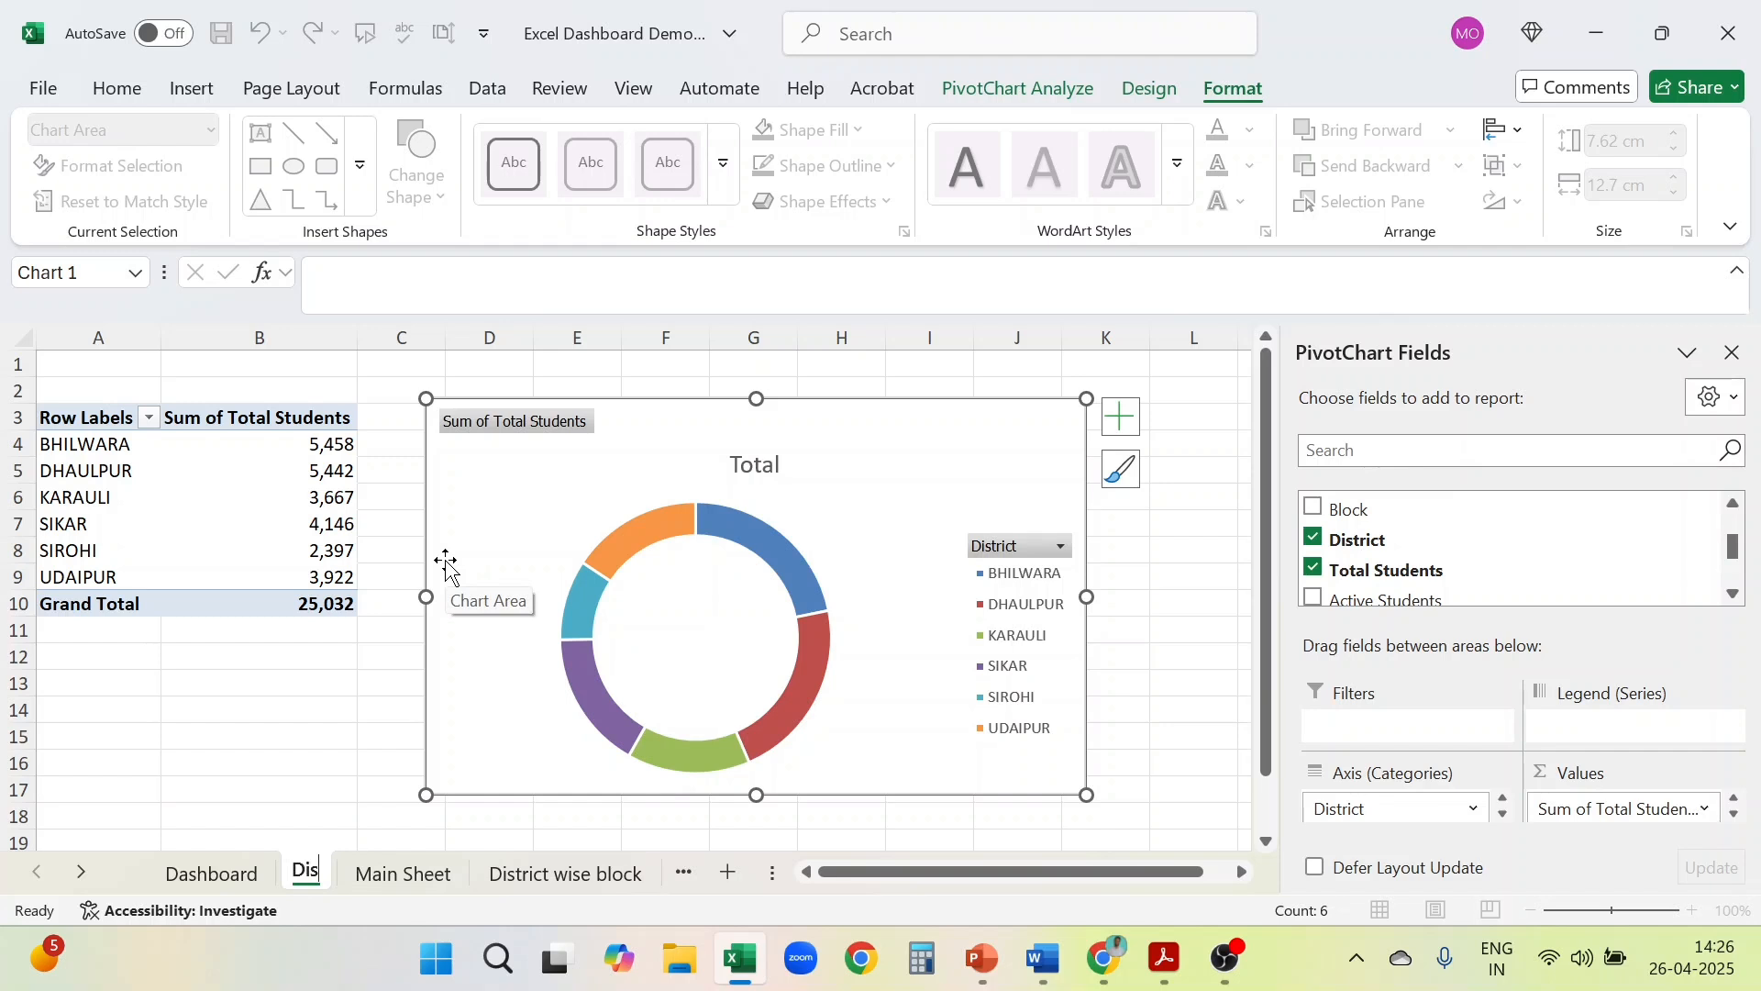
type("trict w")
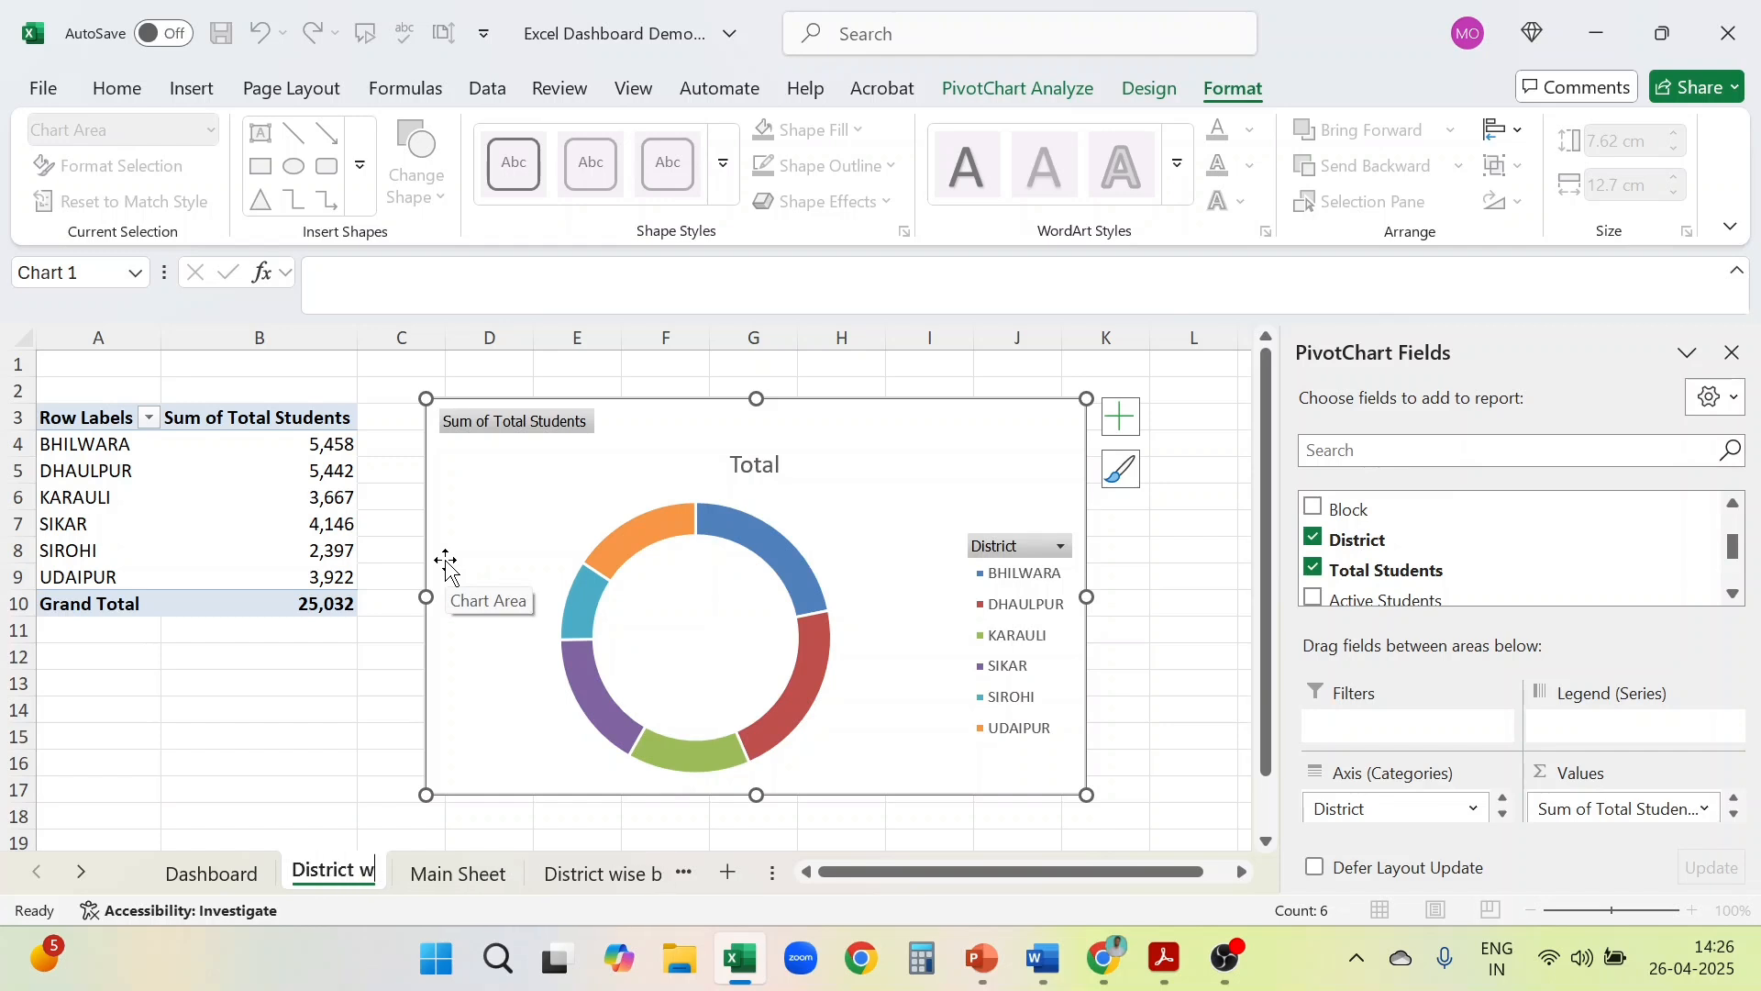
type("ise students")
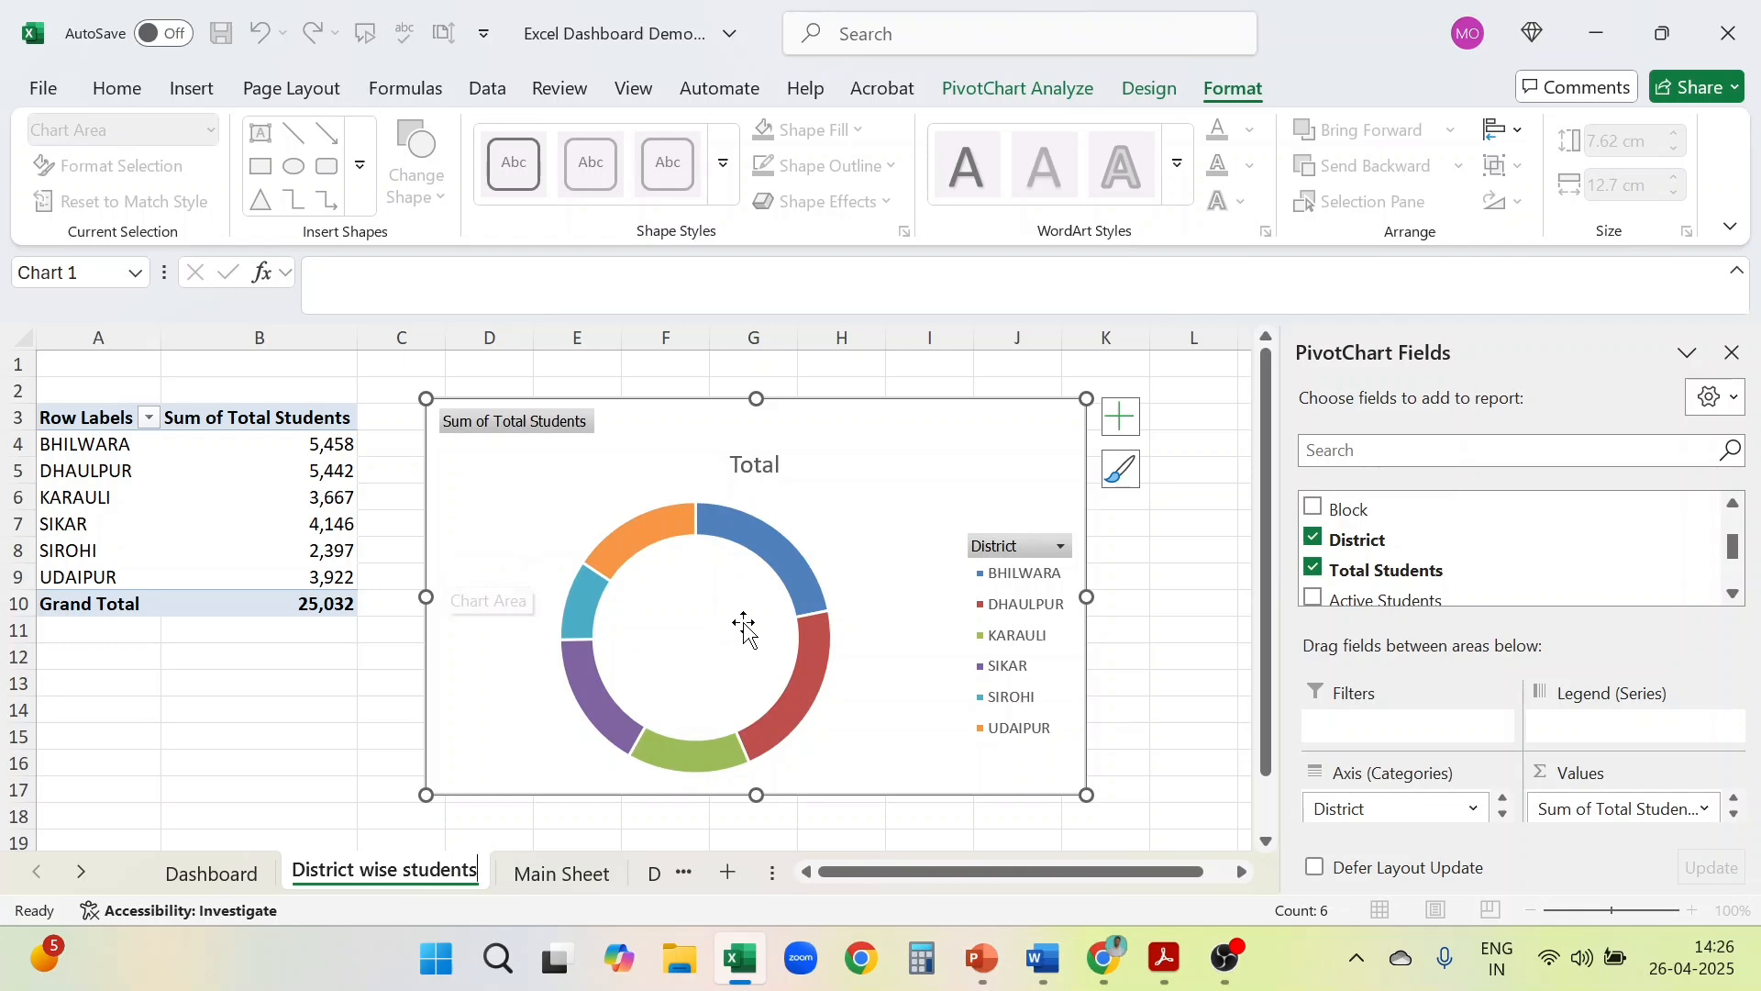
left_click(1172, 690)
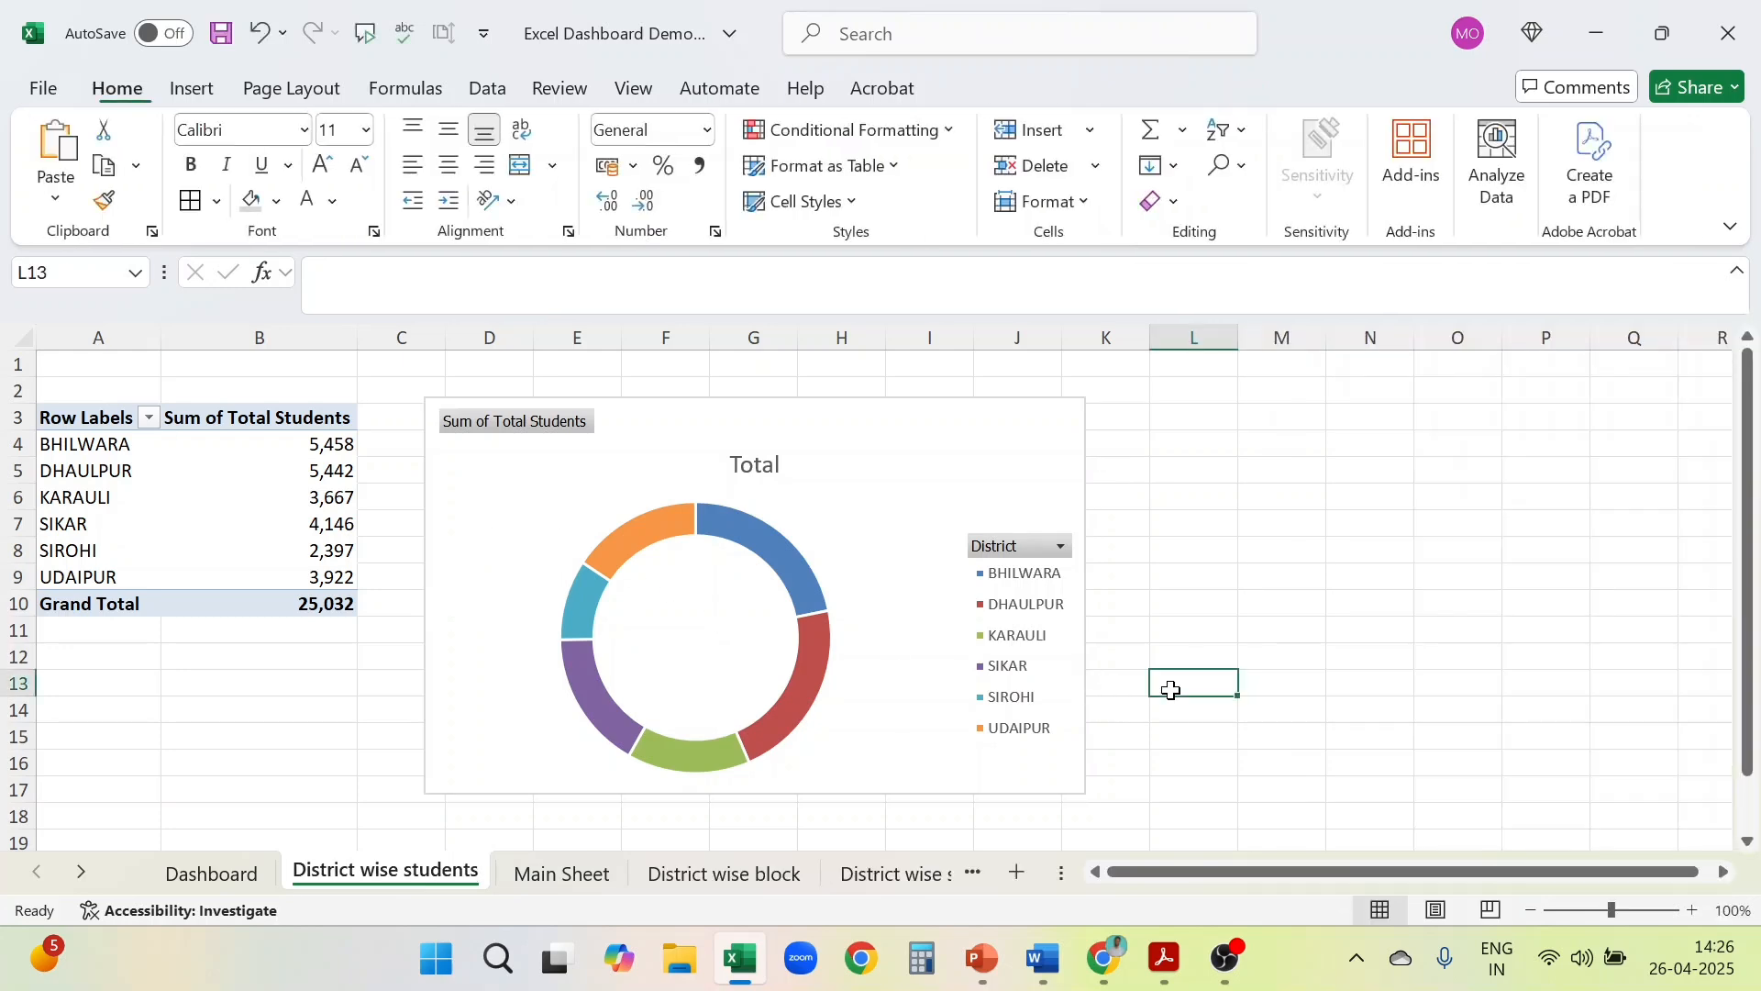
Copy the doughnut chart from the District wise students sheet and paste it at cell D20 of the Dashboard sheet
left_click(1015, 458)
right_click(1015, 455)
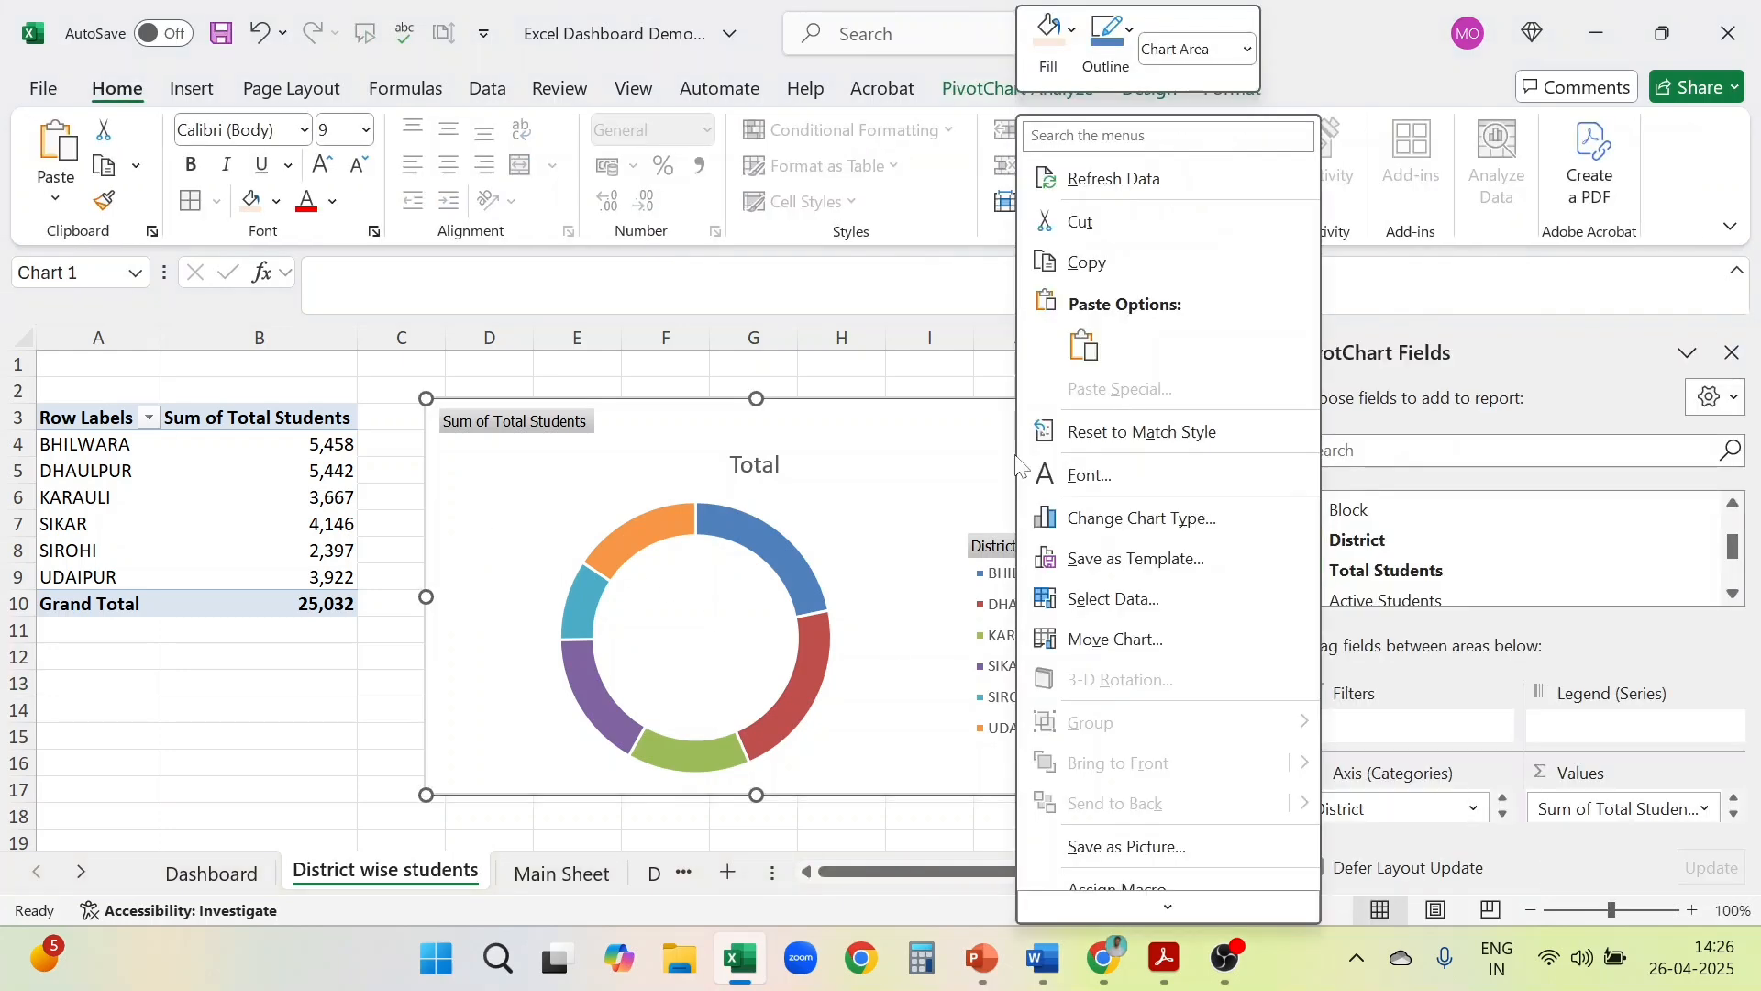
left_click(1087, 266)
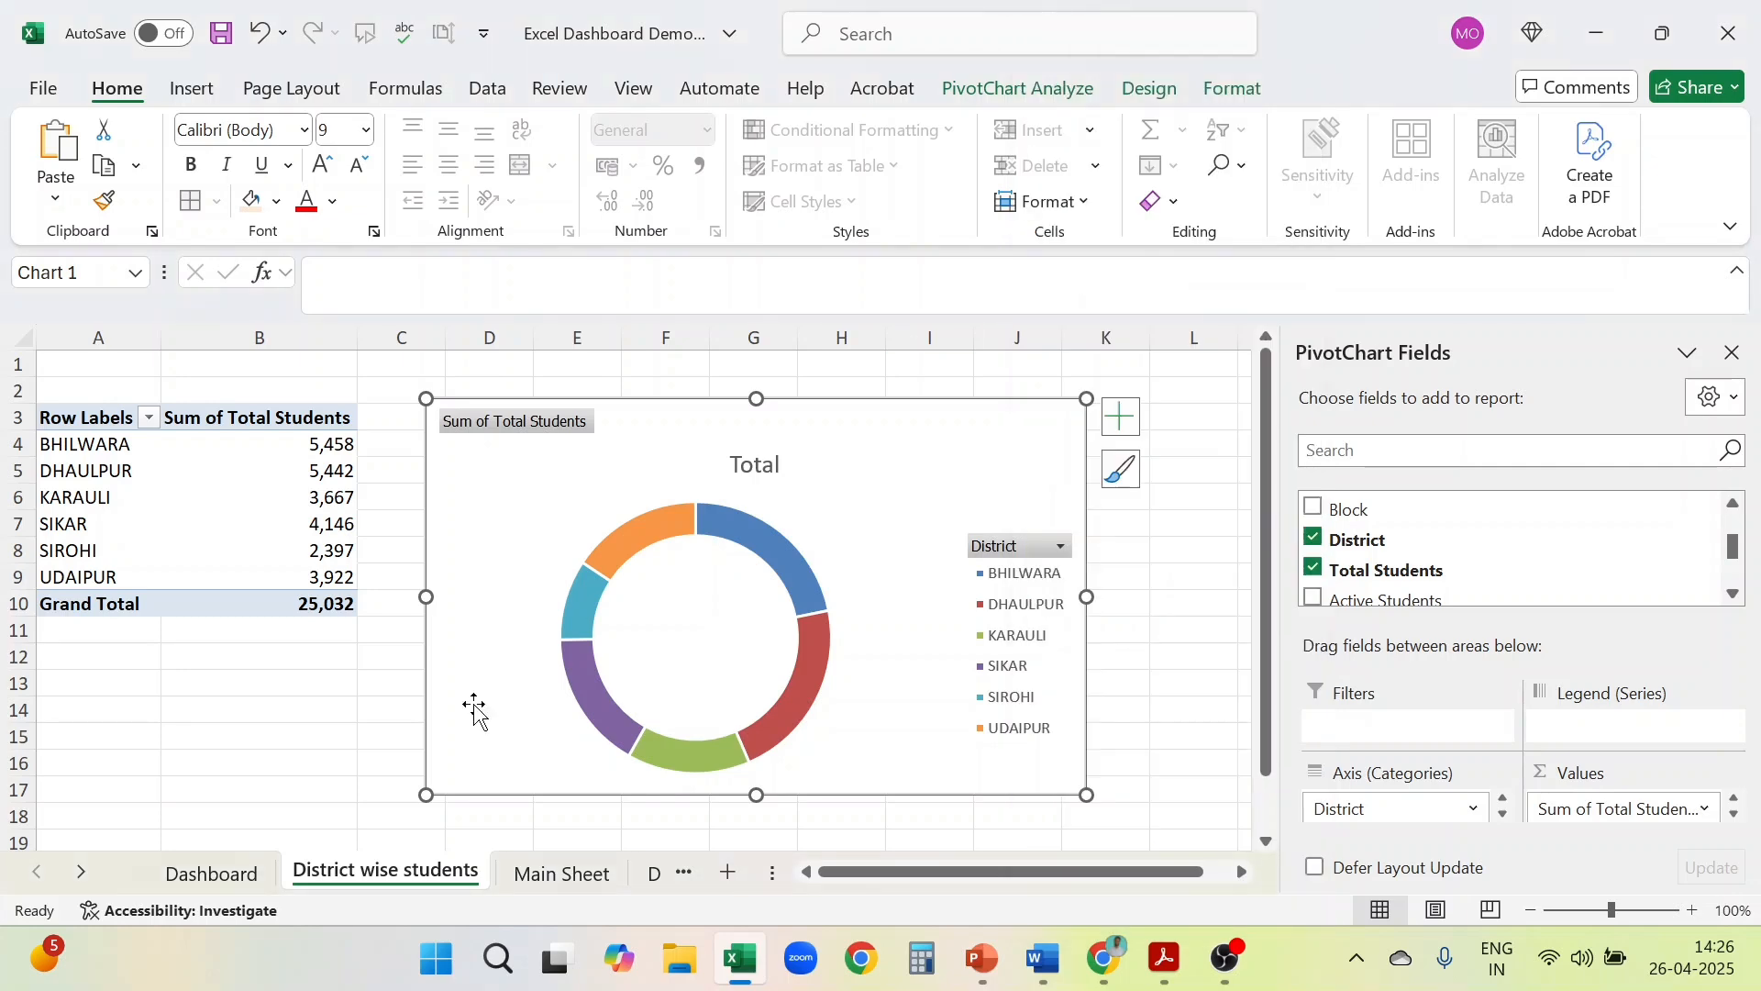
left_click(225, 883)
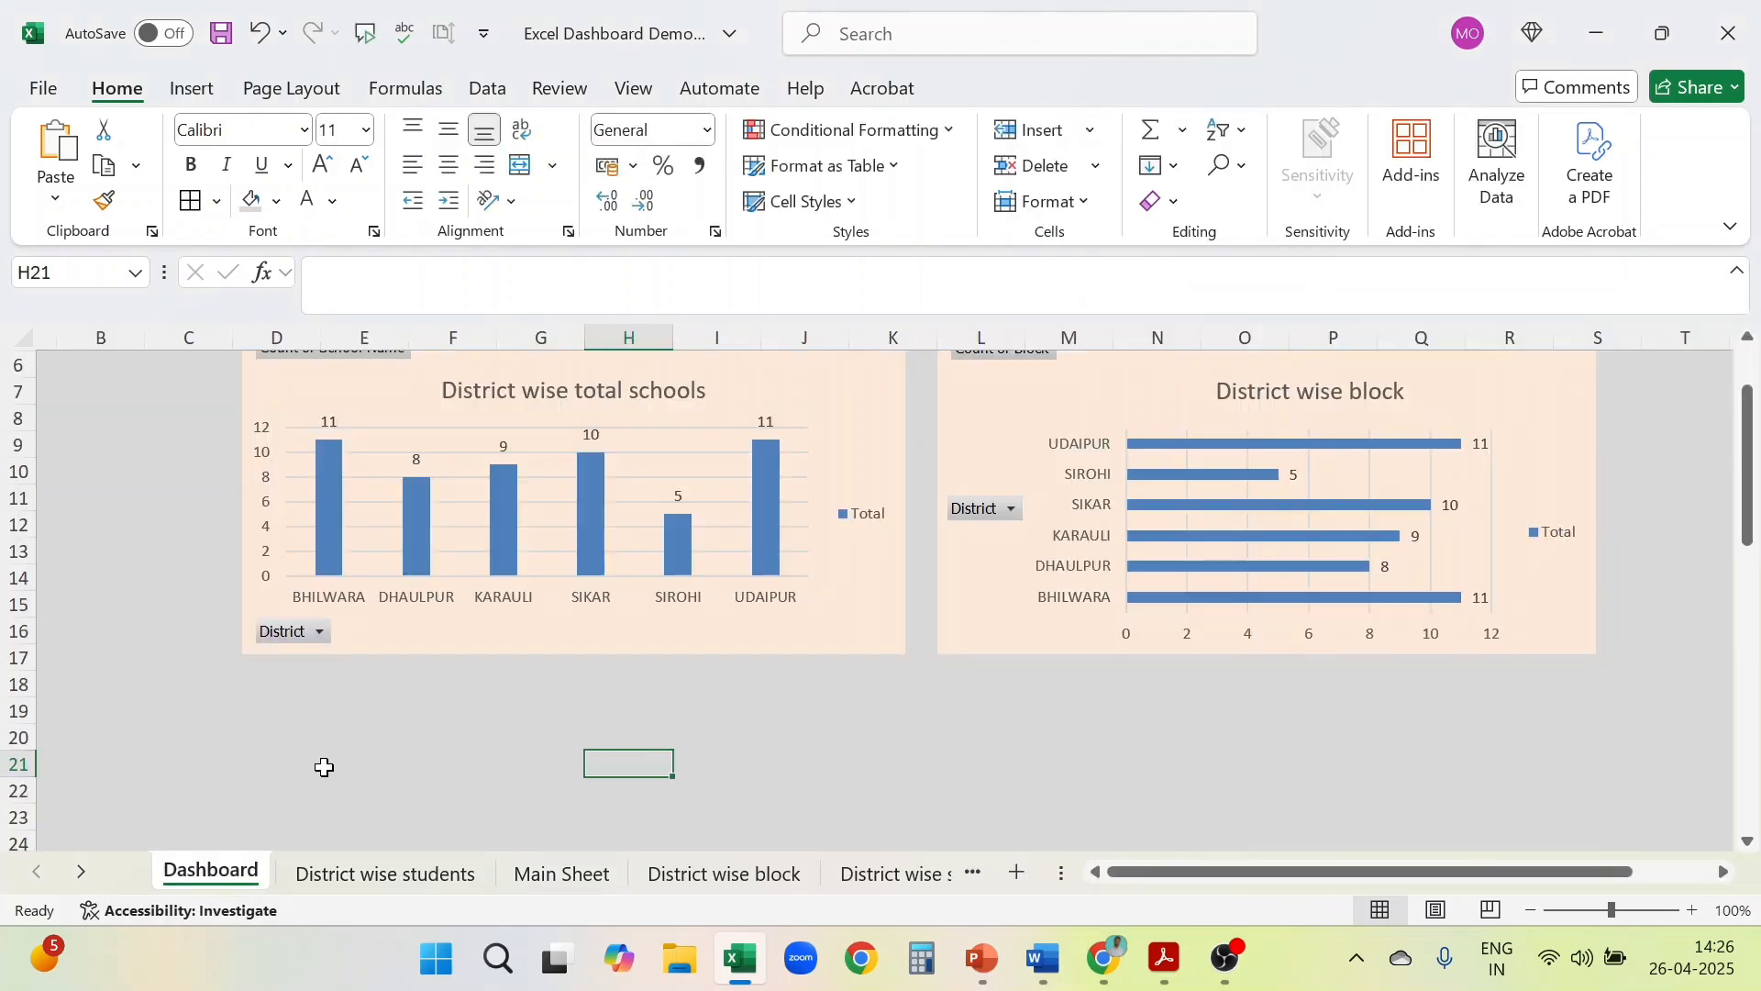
left_click(327, 767)
key("Up")
key("Left")
key("Left")
key("Right")
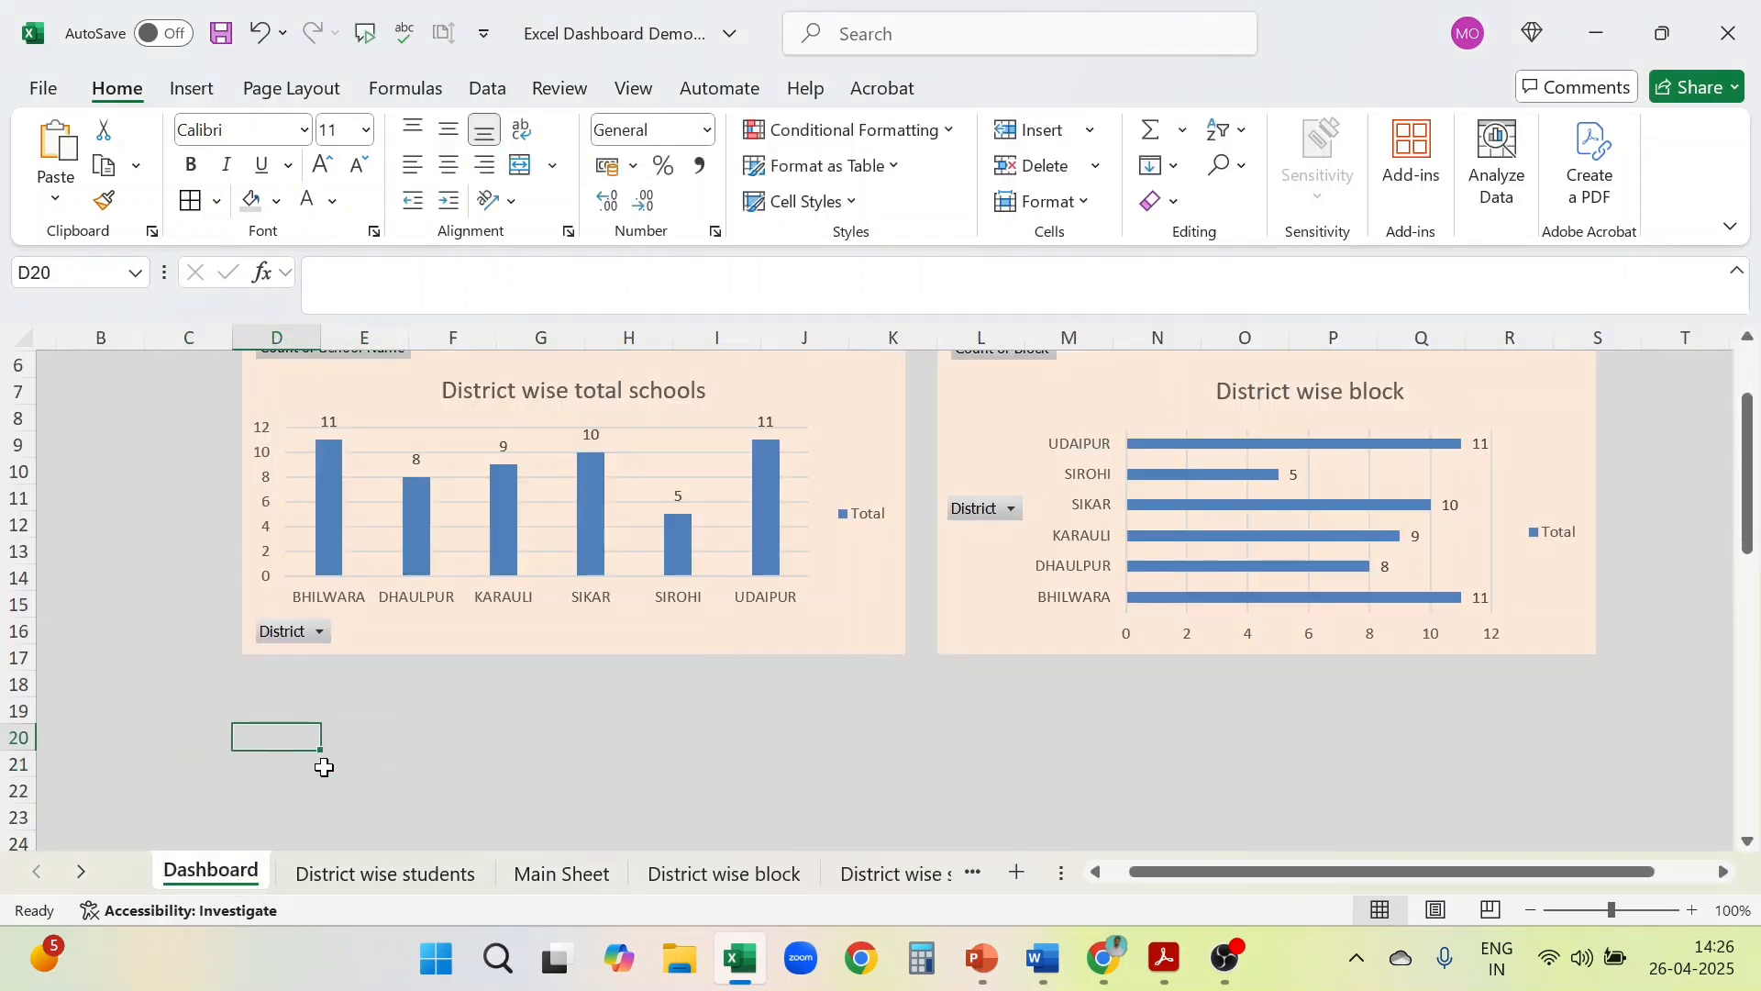
key("ctrl+v")
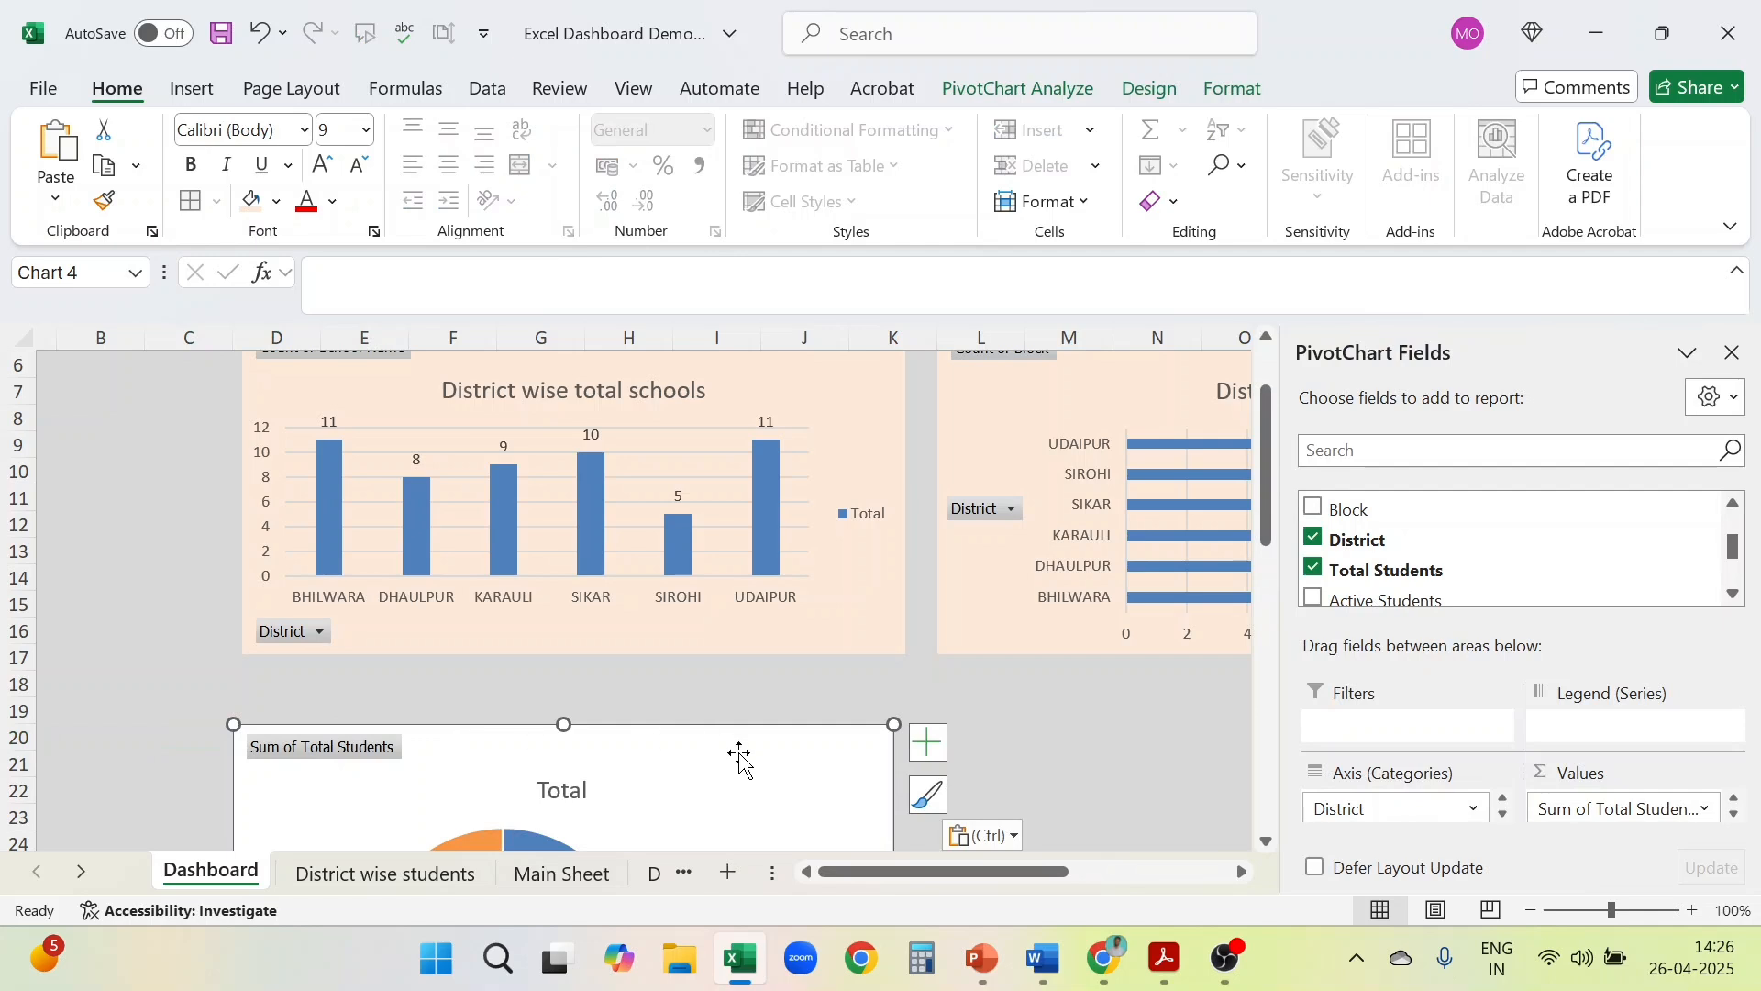
Align the doughnut chart under the District wise total schools chart from row 18 and shorten it to end at row 30
left_click_drag(745, 745, 744, 720)
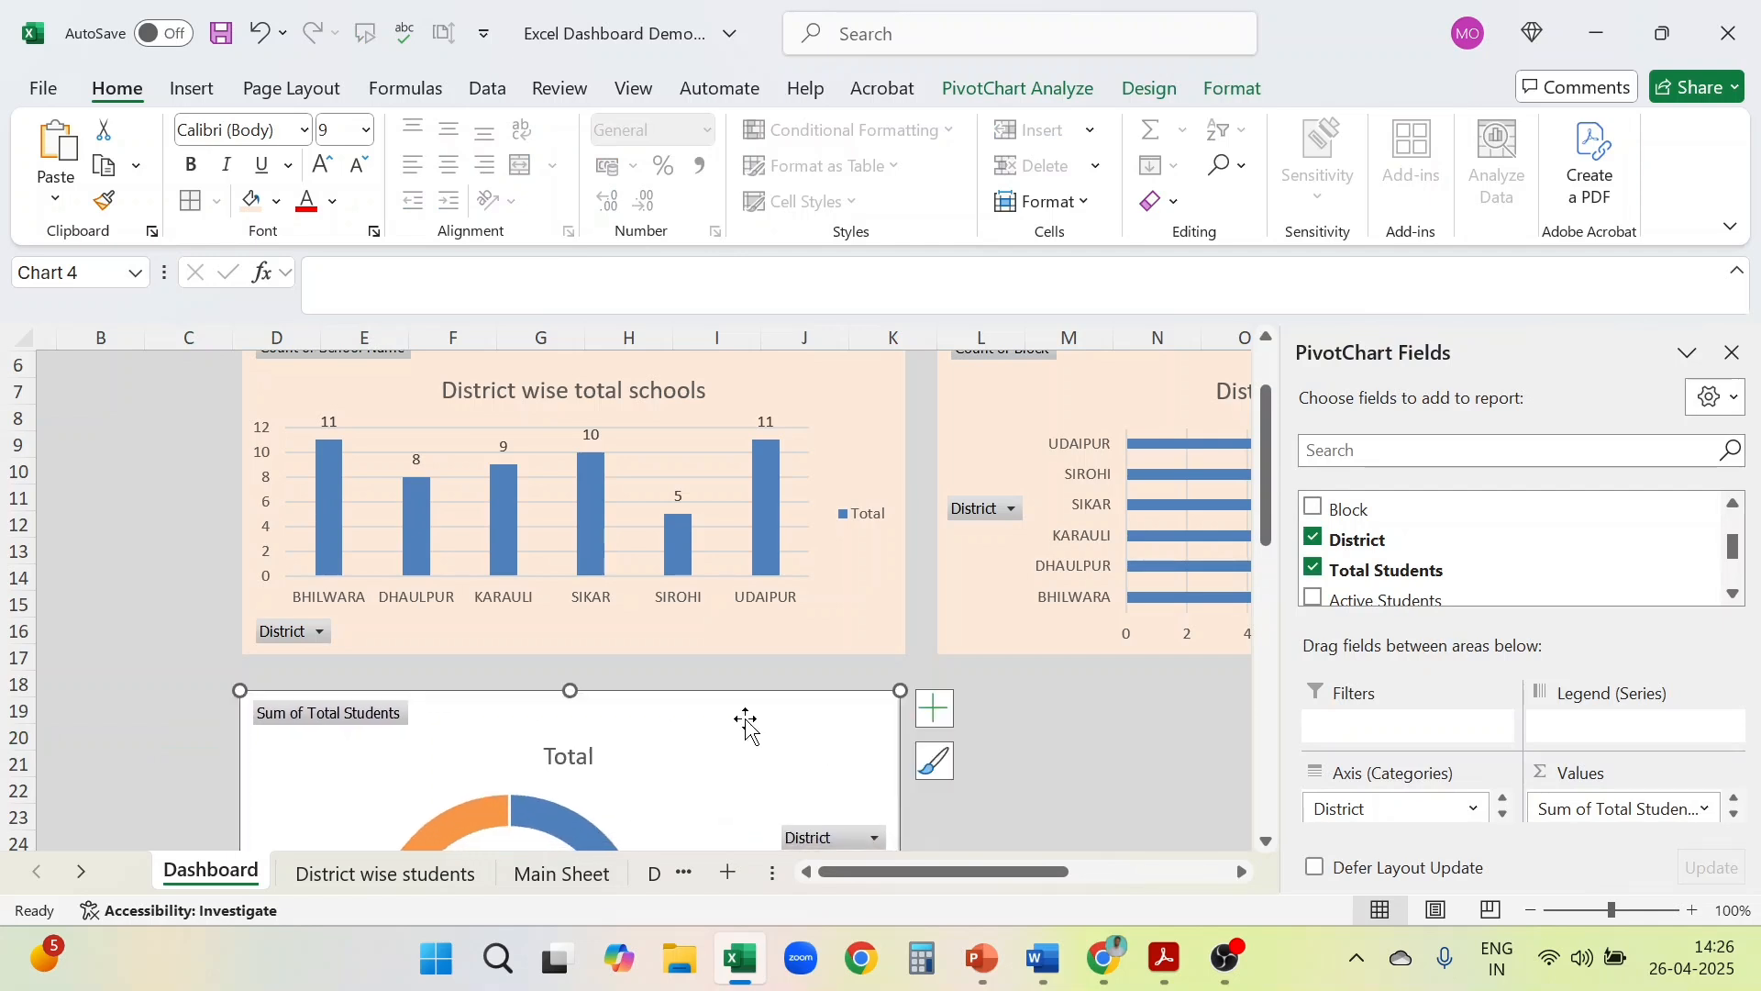
scroll(748, 722, "down", 2)
scroll(748, 722, "down", 1)
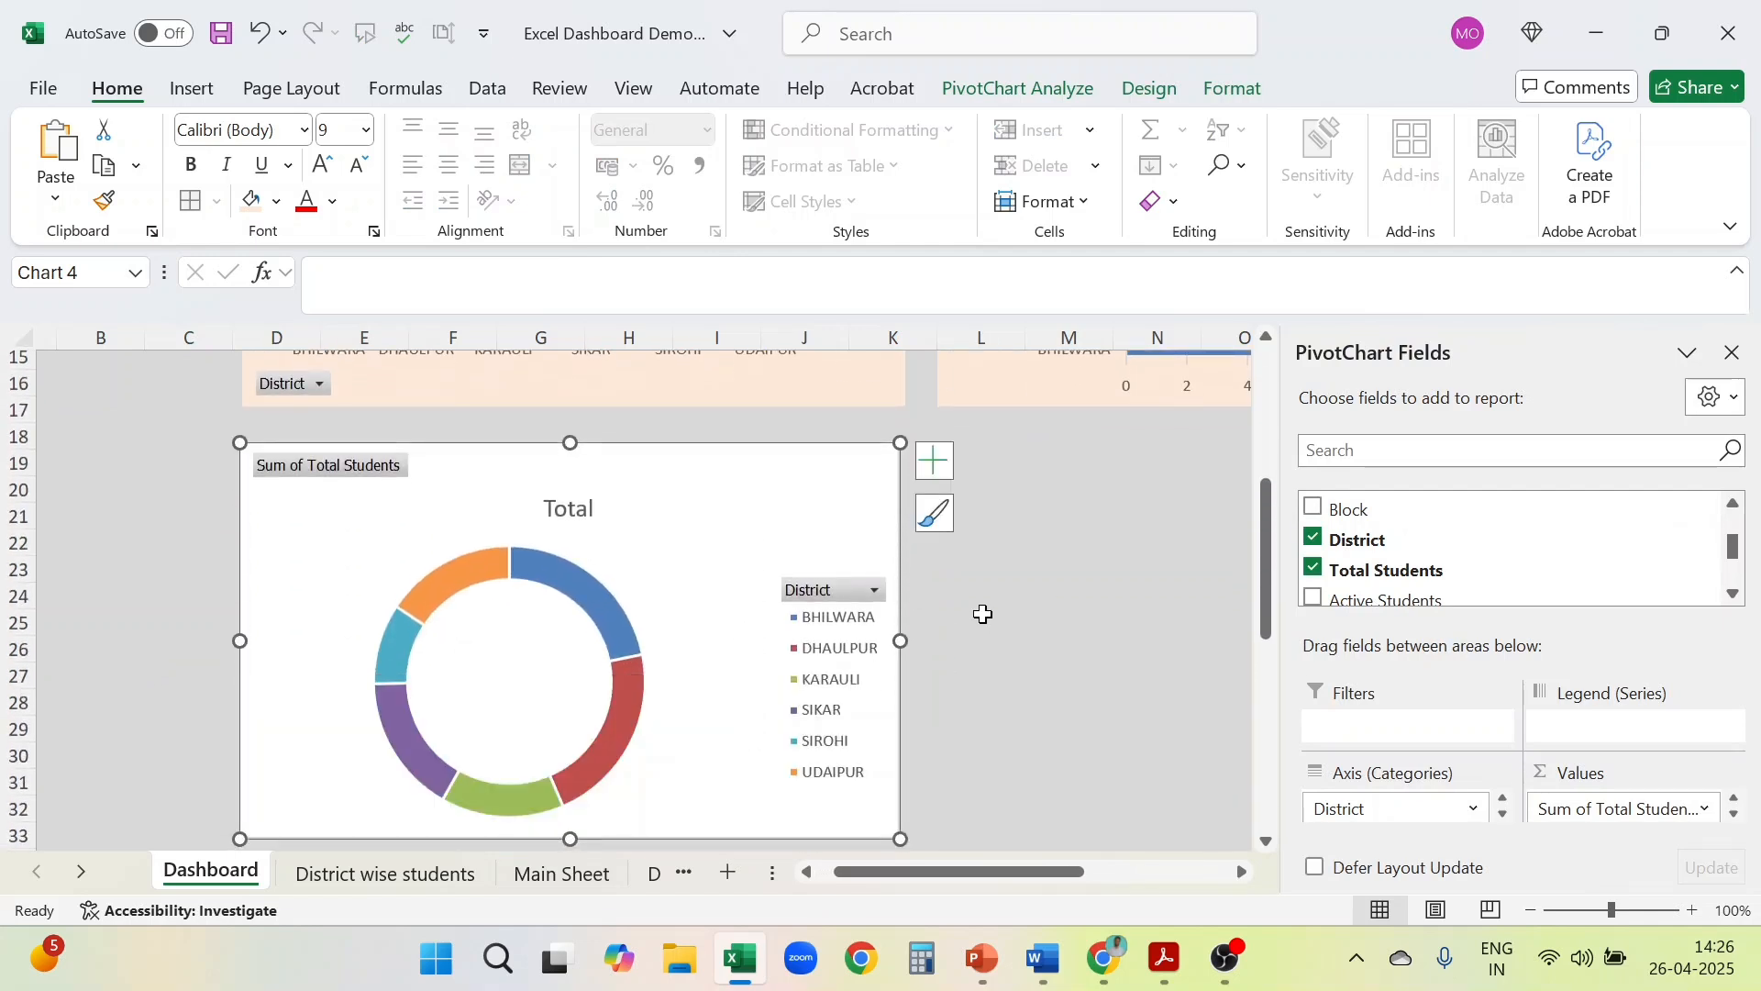
left_click_drag(572, 829, 575, 773)
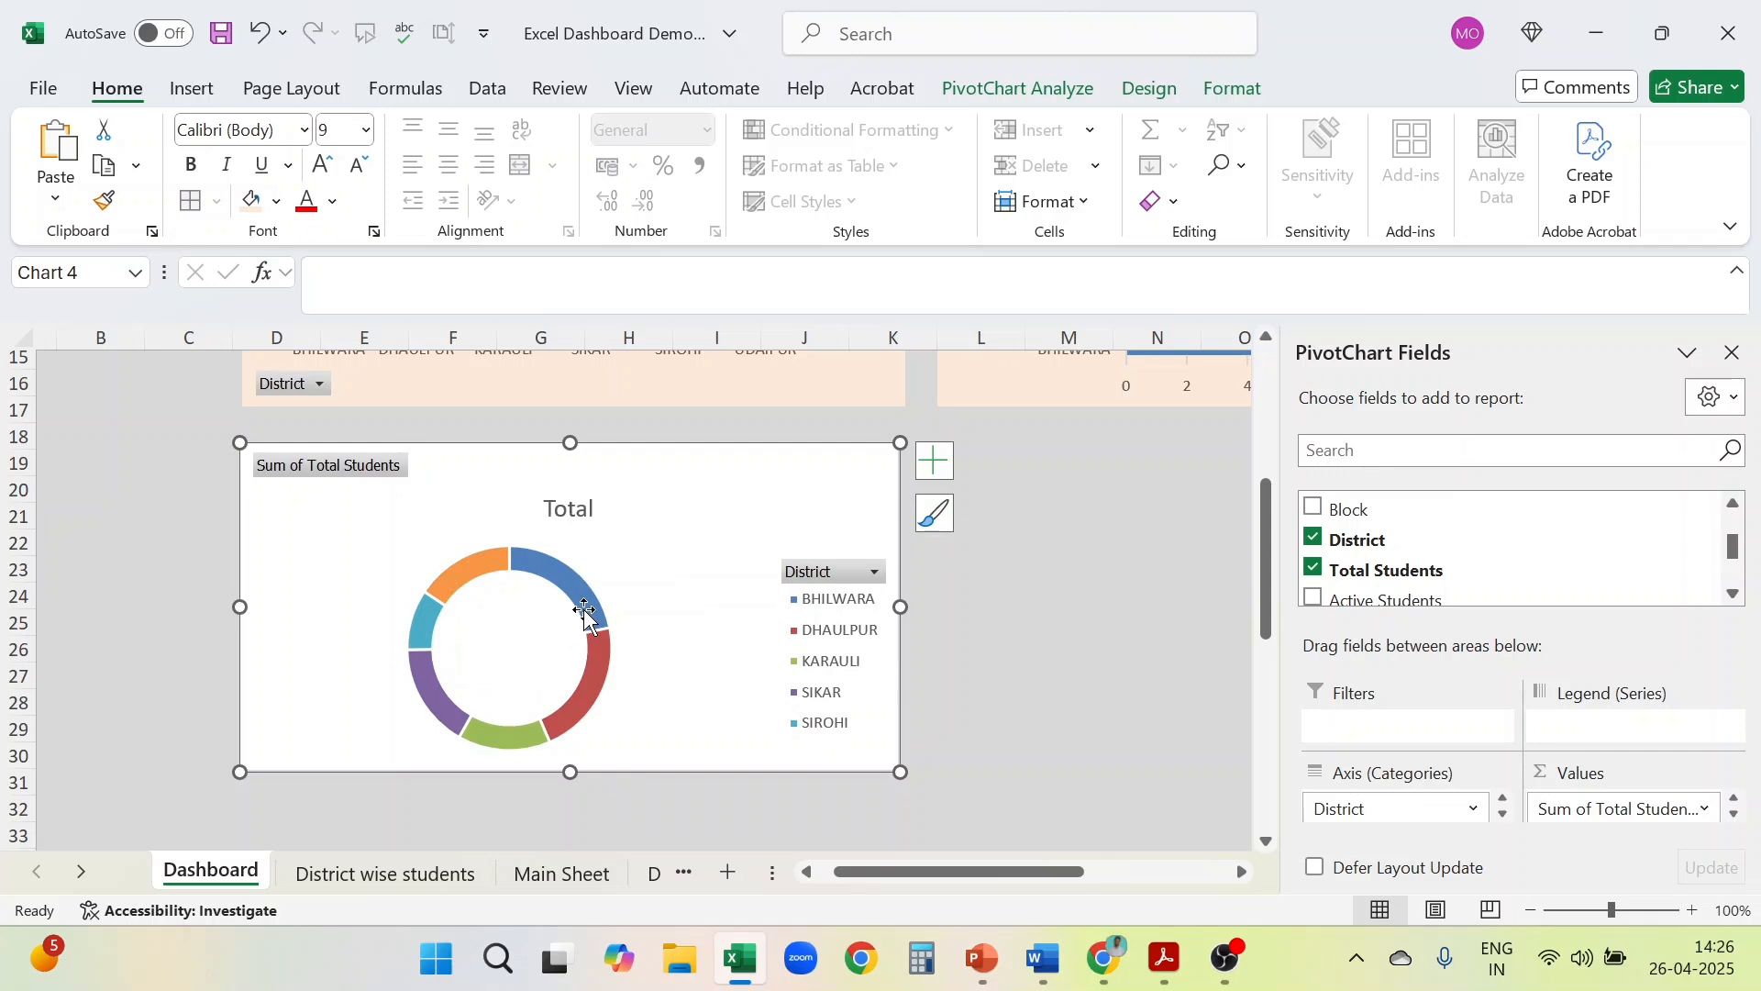
Add data labels to the doughnut chart and set them to show Percentage instead of Value
mouse_move(587, 613)
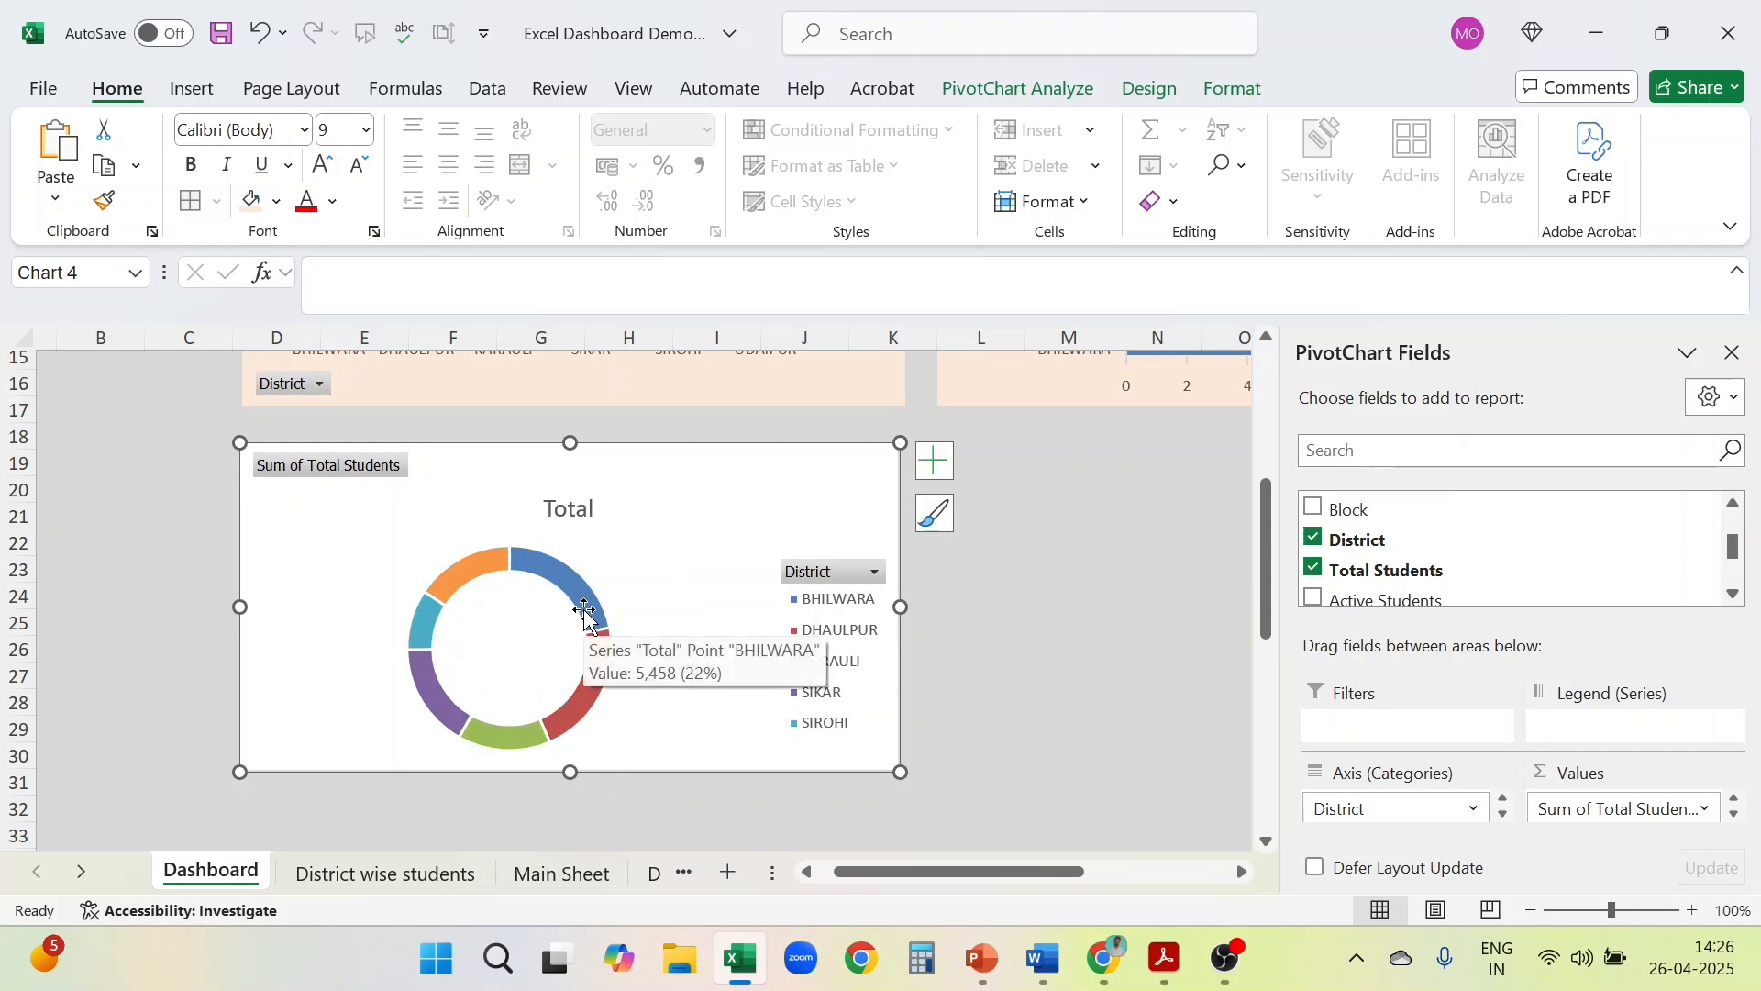
left_click(935, 468)
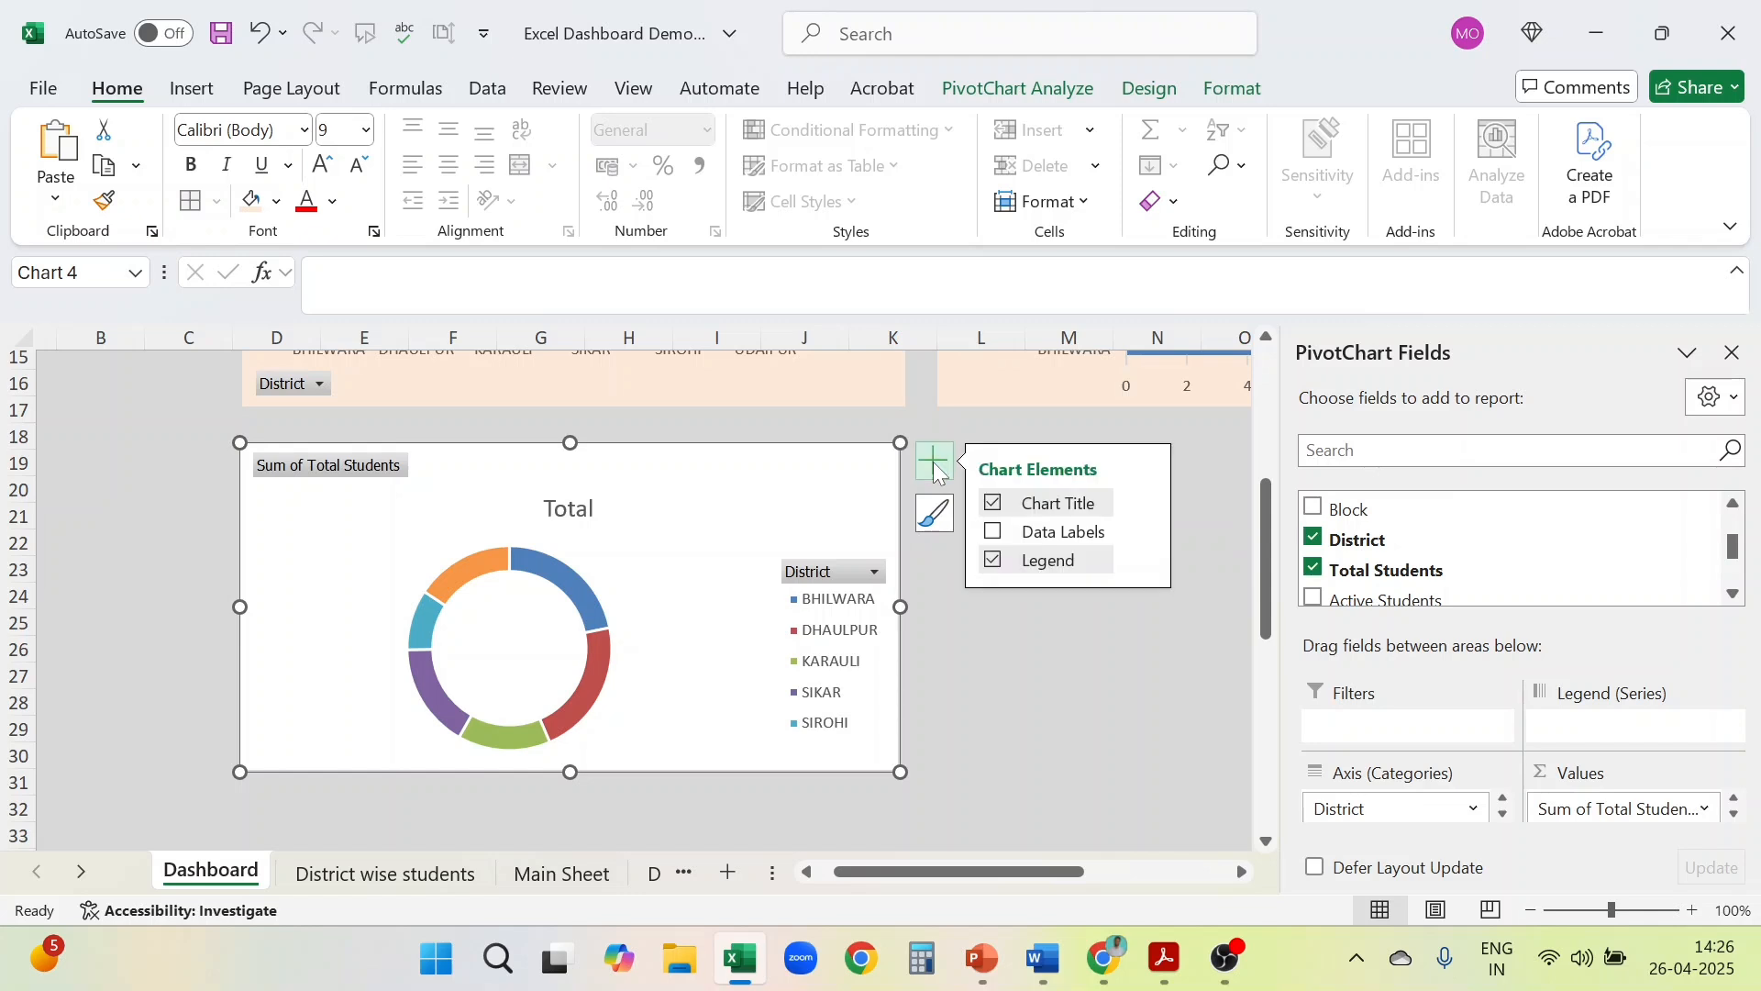
left_click(993, 534)
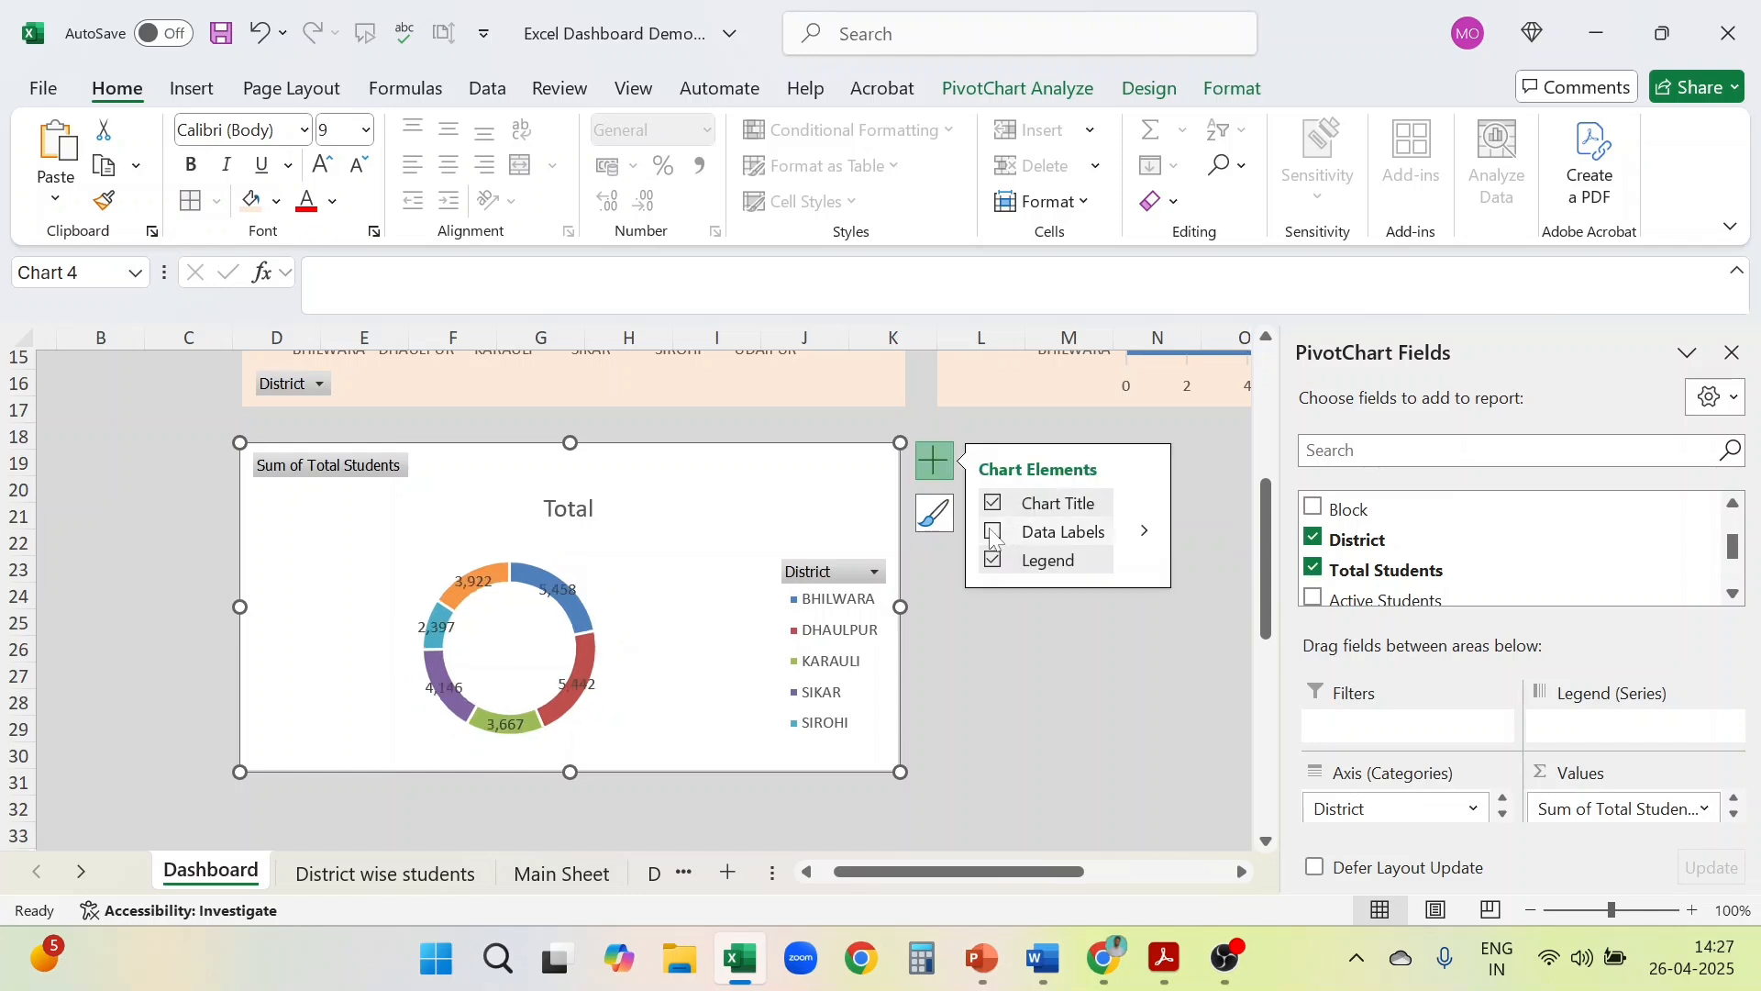
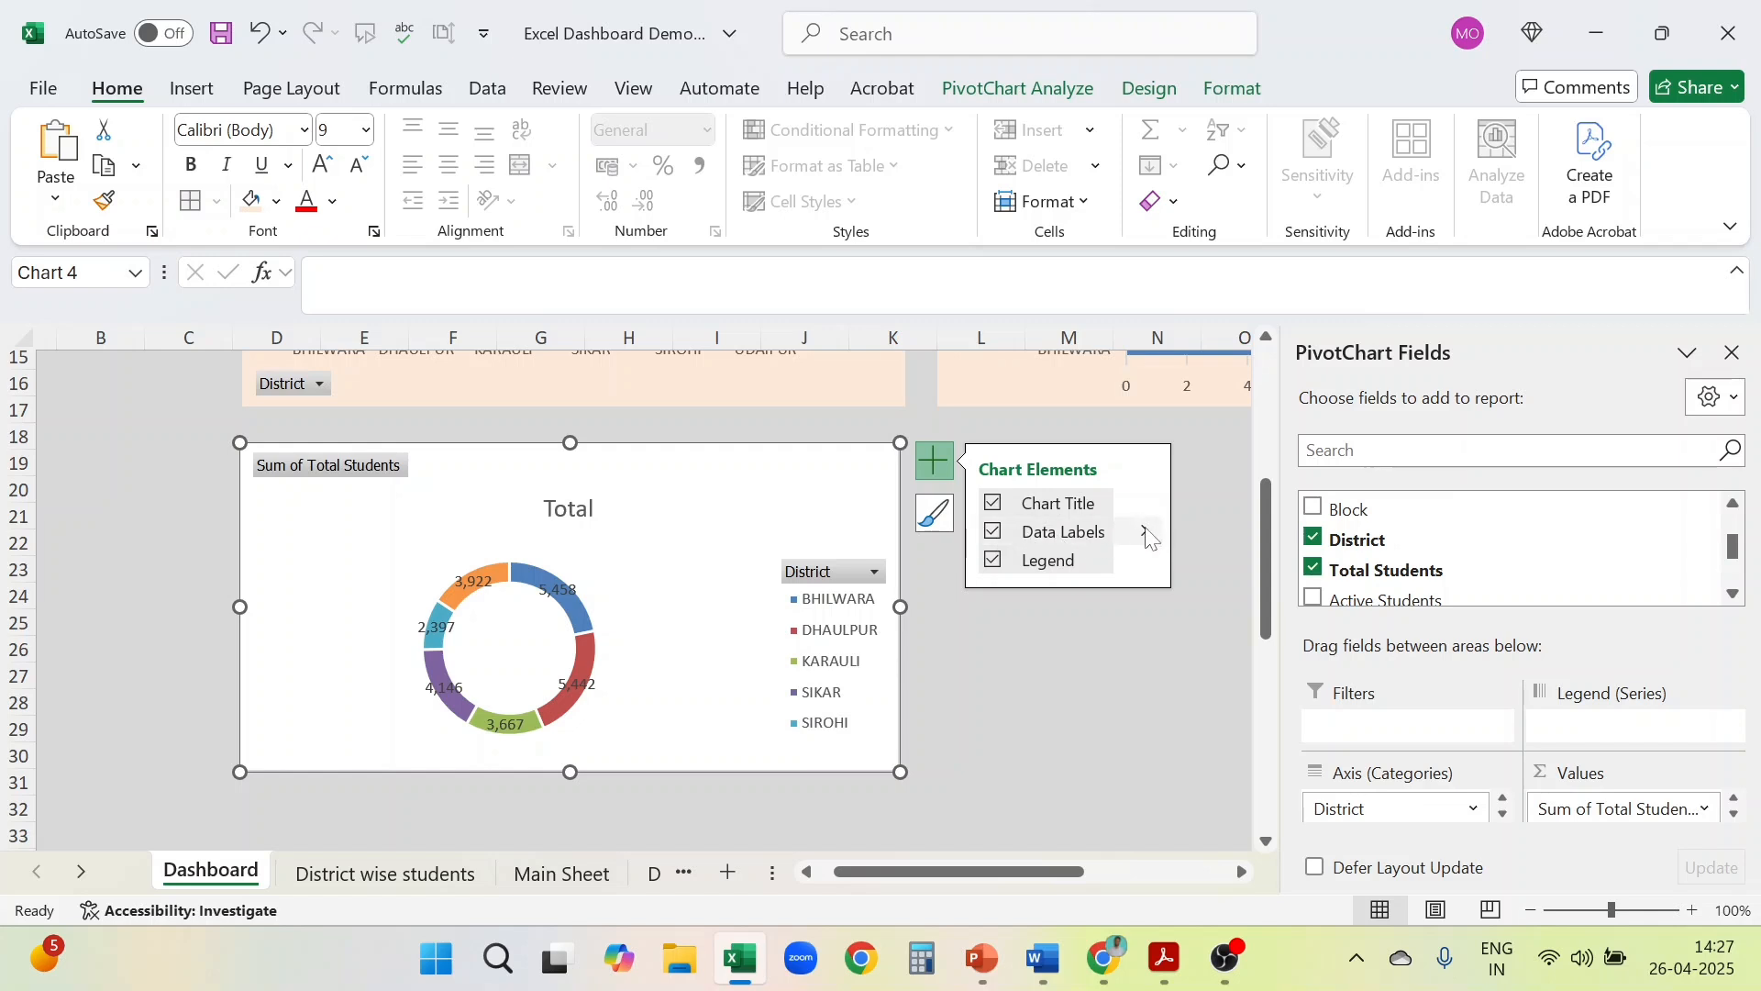
left_click(1146, 534)
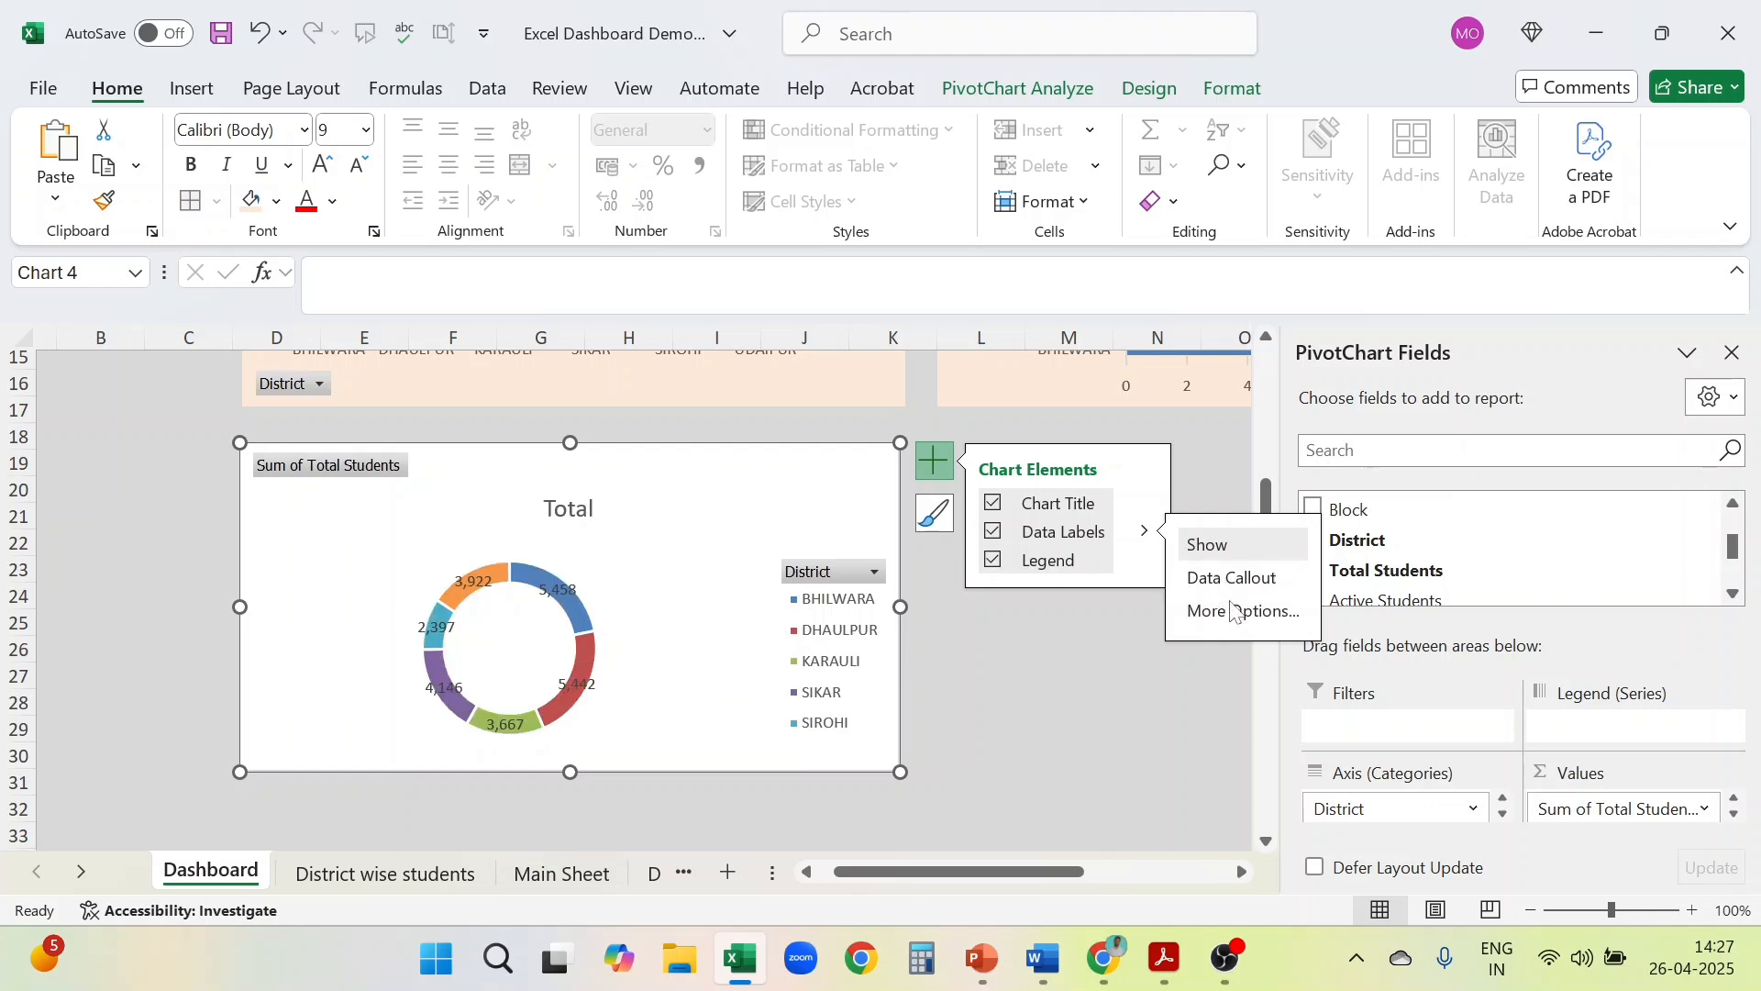
left_click(1239, 610)
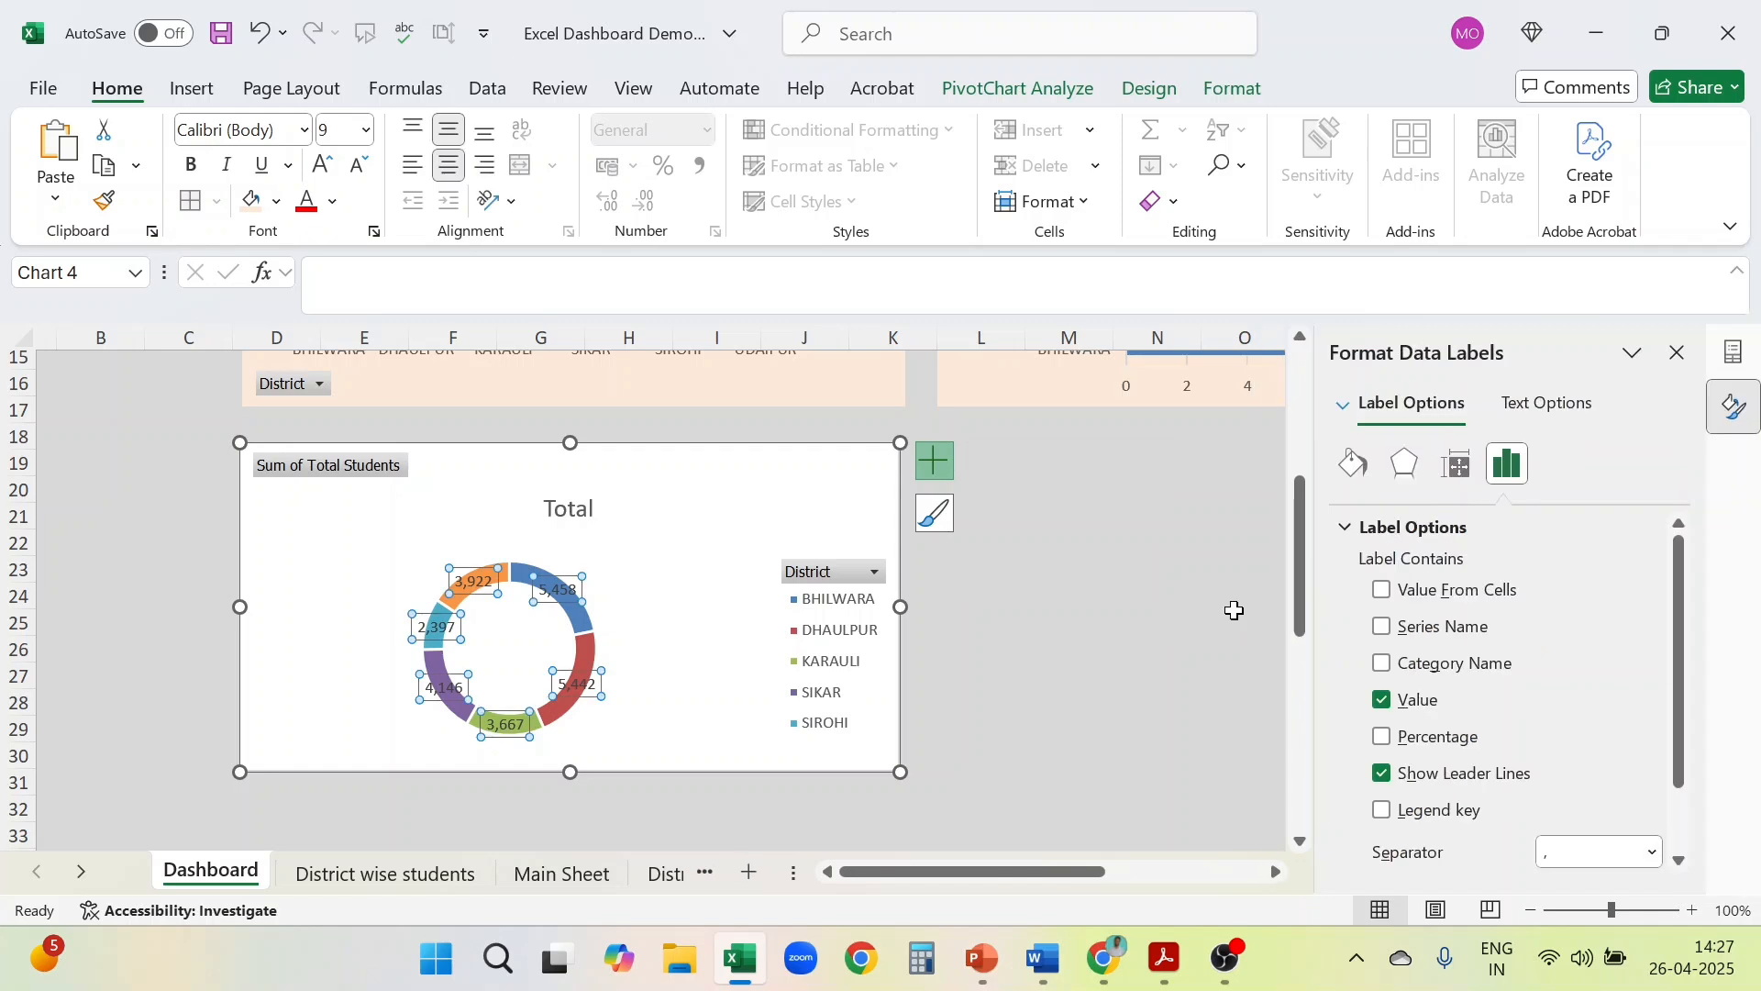
left_click(1382, 701)
left_click(1383, 701)
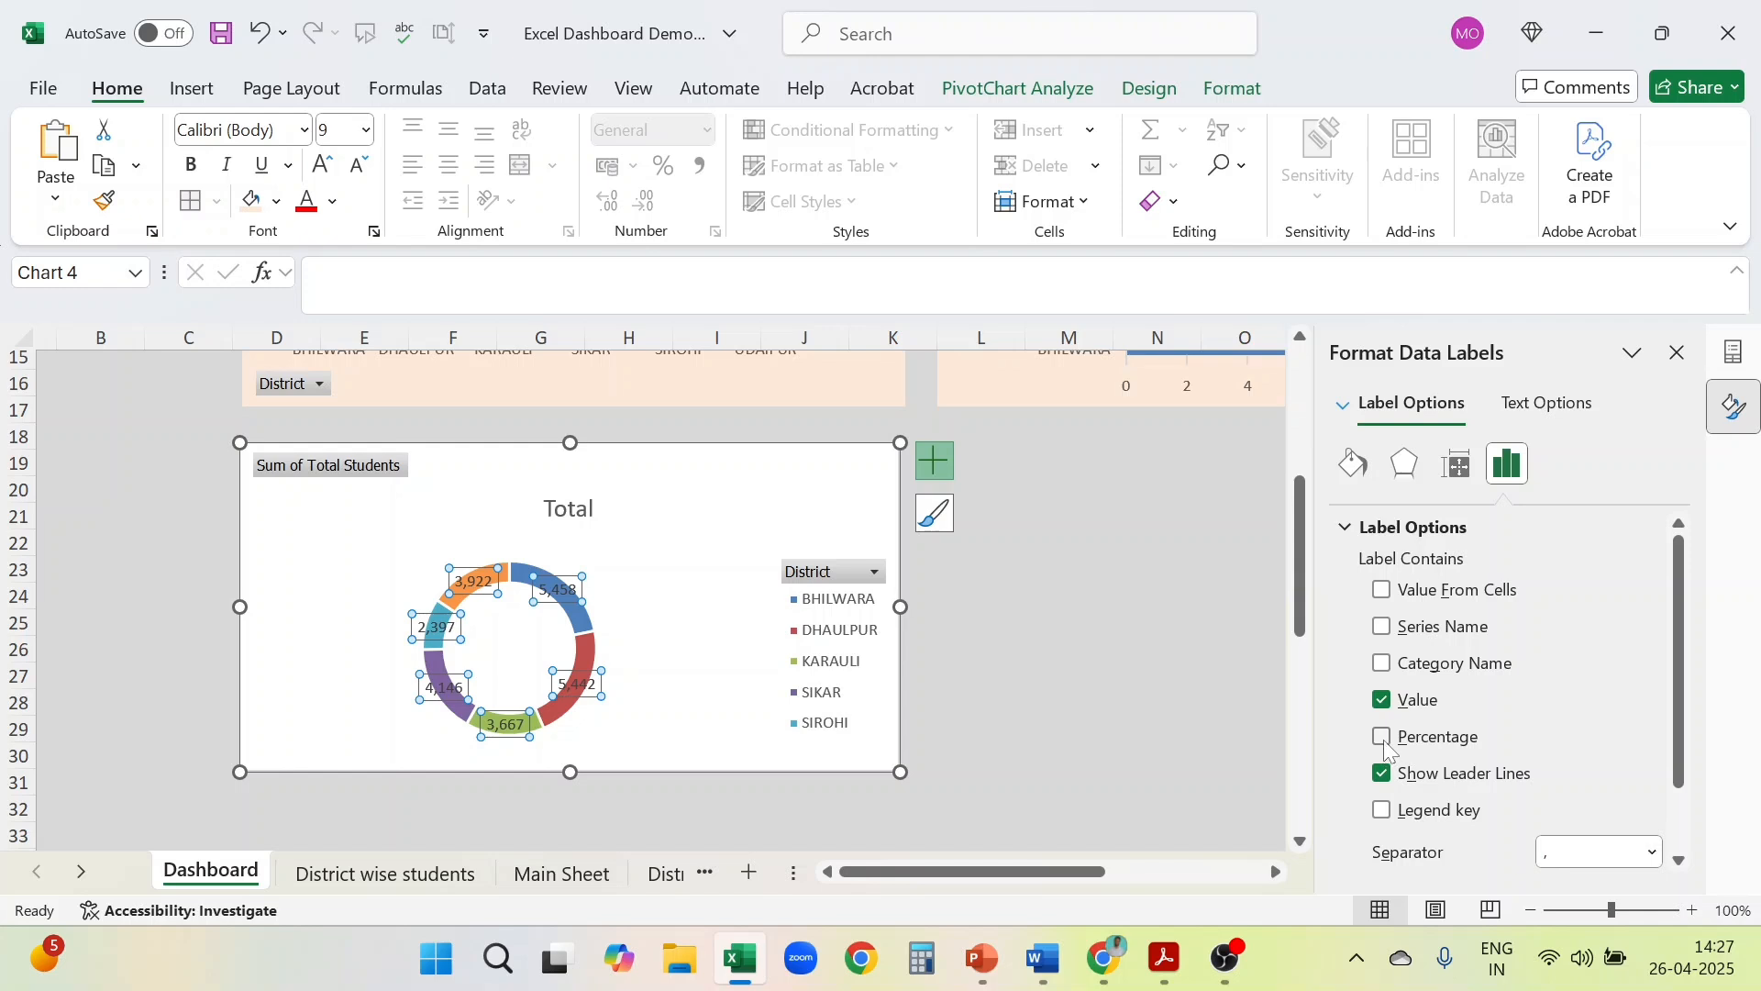
left_click(1383, 737)
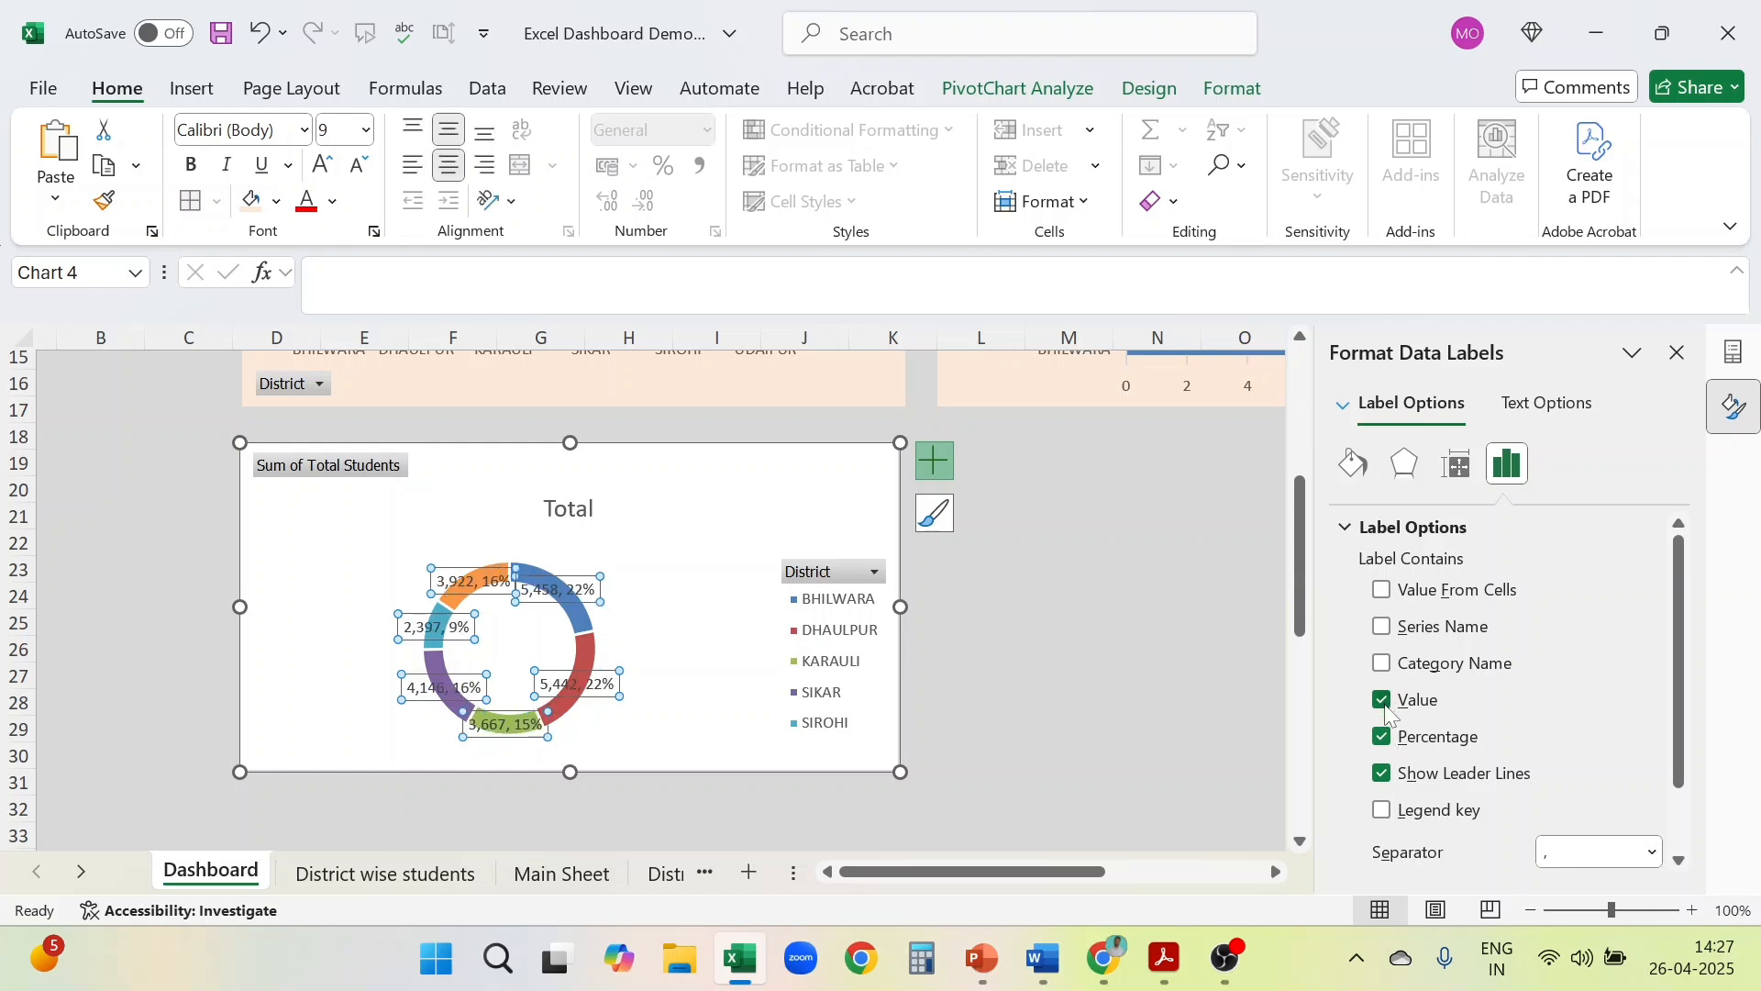
left_click(1385, 704)
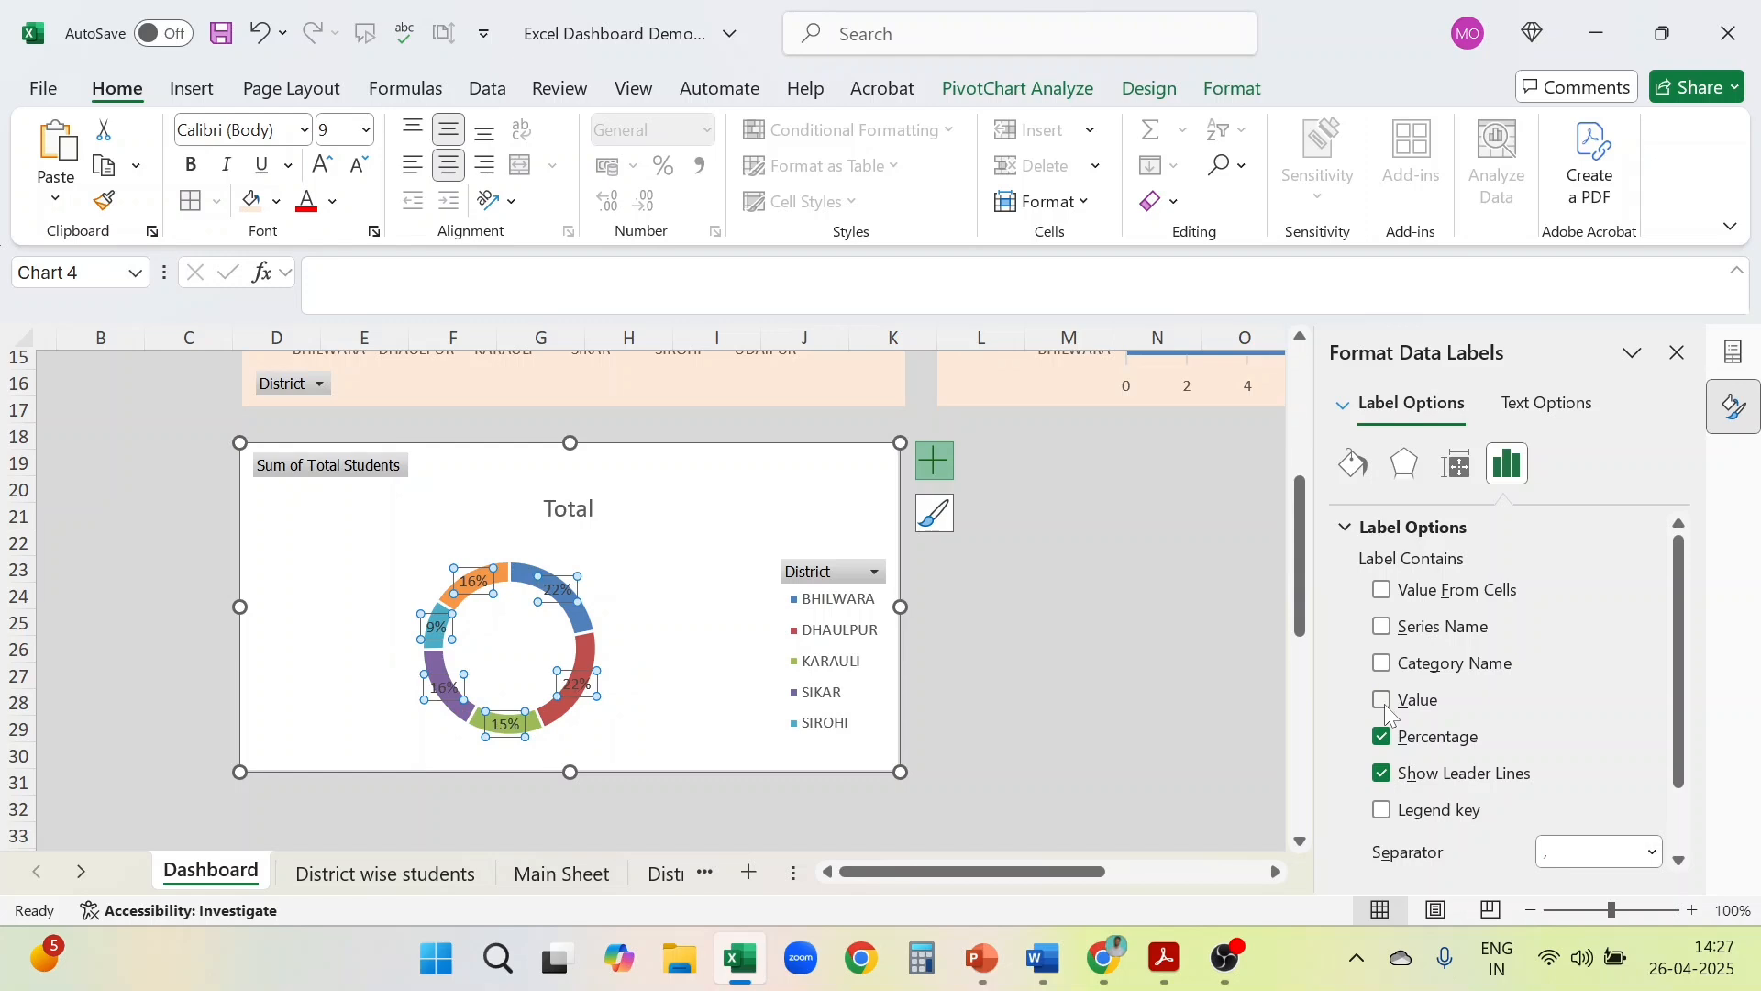
scroll(1387, 710, "down", 2)
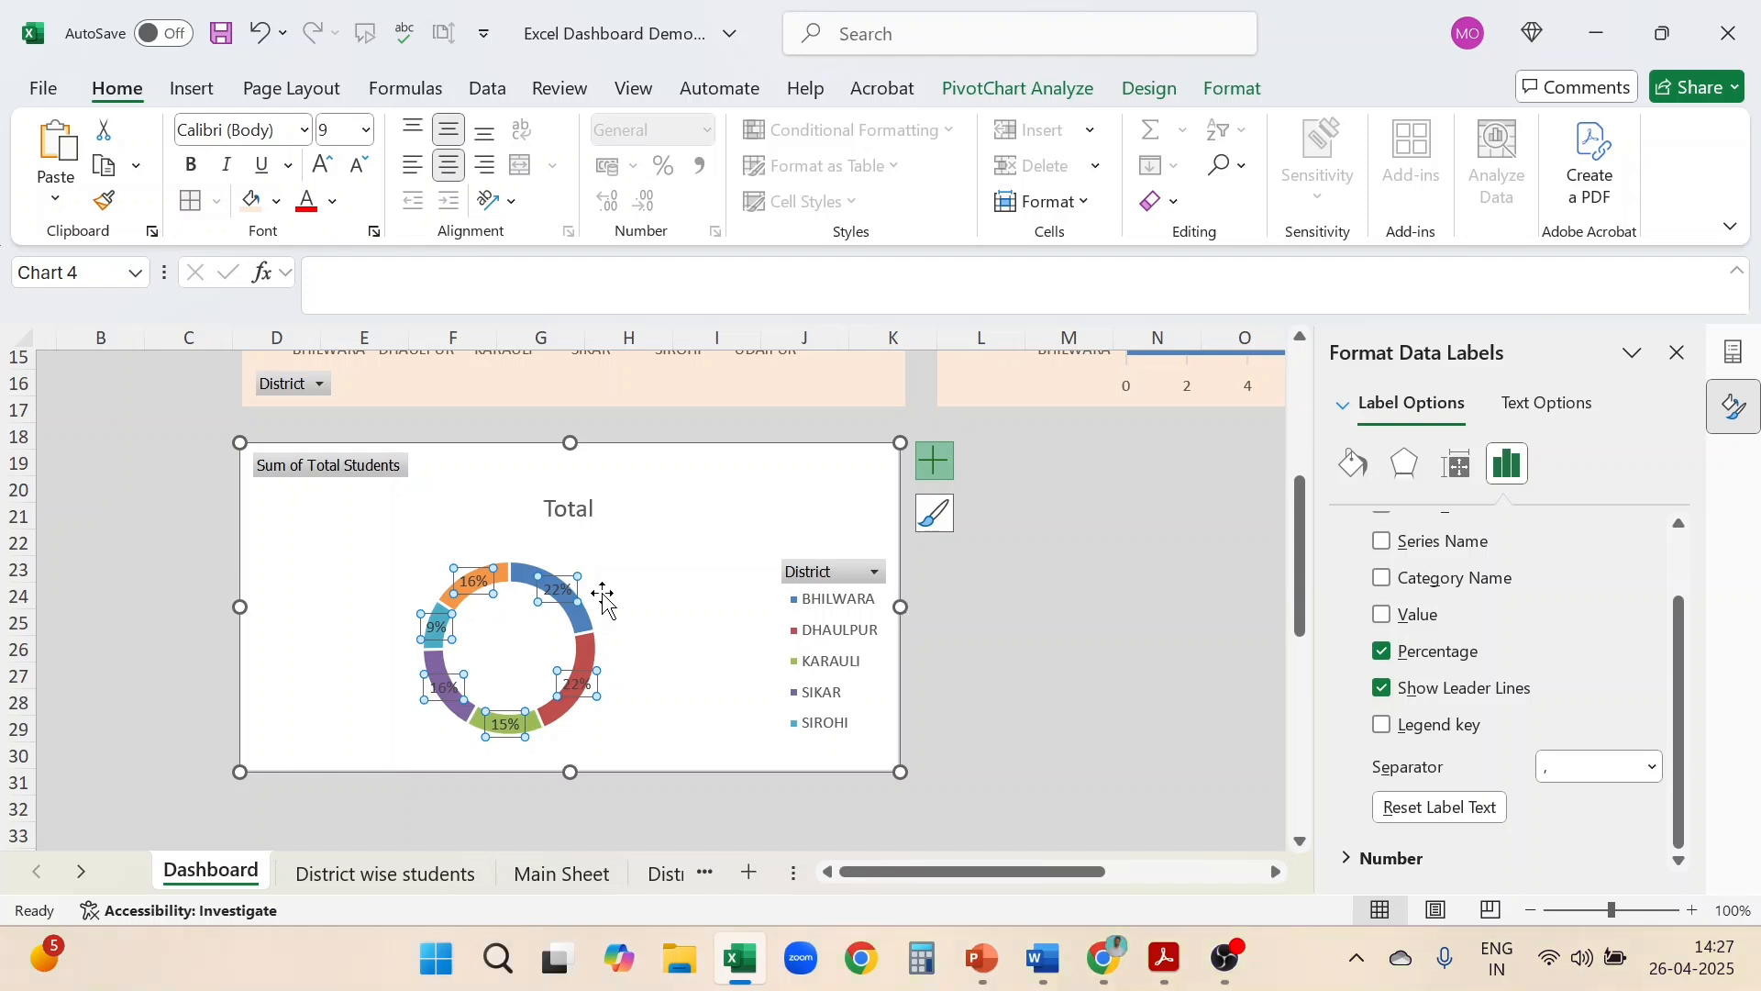
Try moving the percentage labels of the blue and orange segments outside the doughnut ring, and undo both moves
left_click(551, 579)
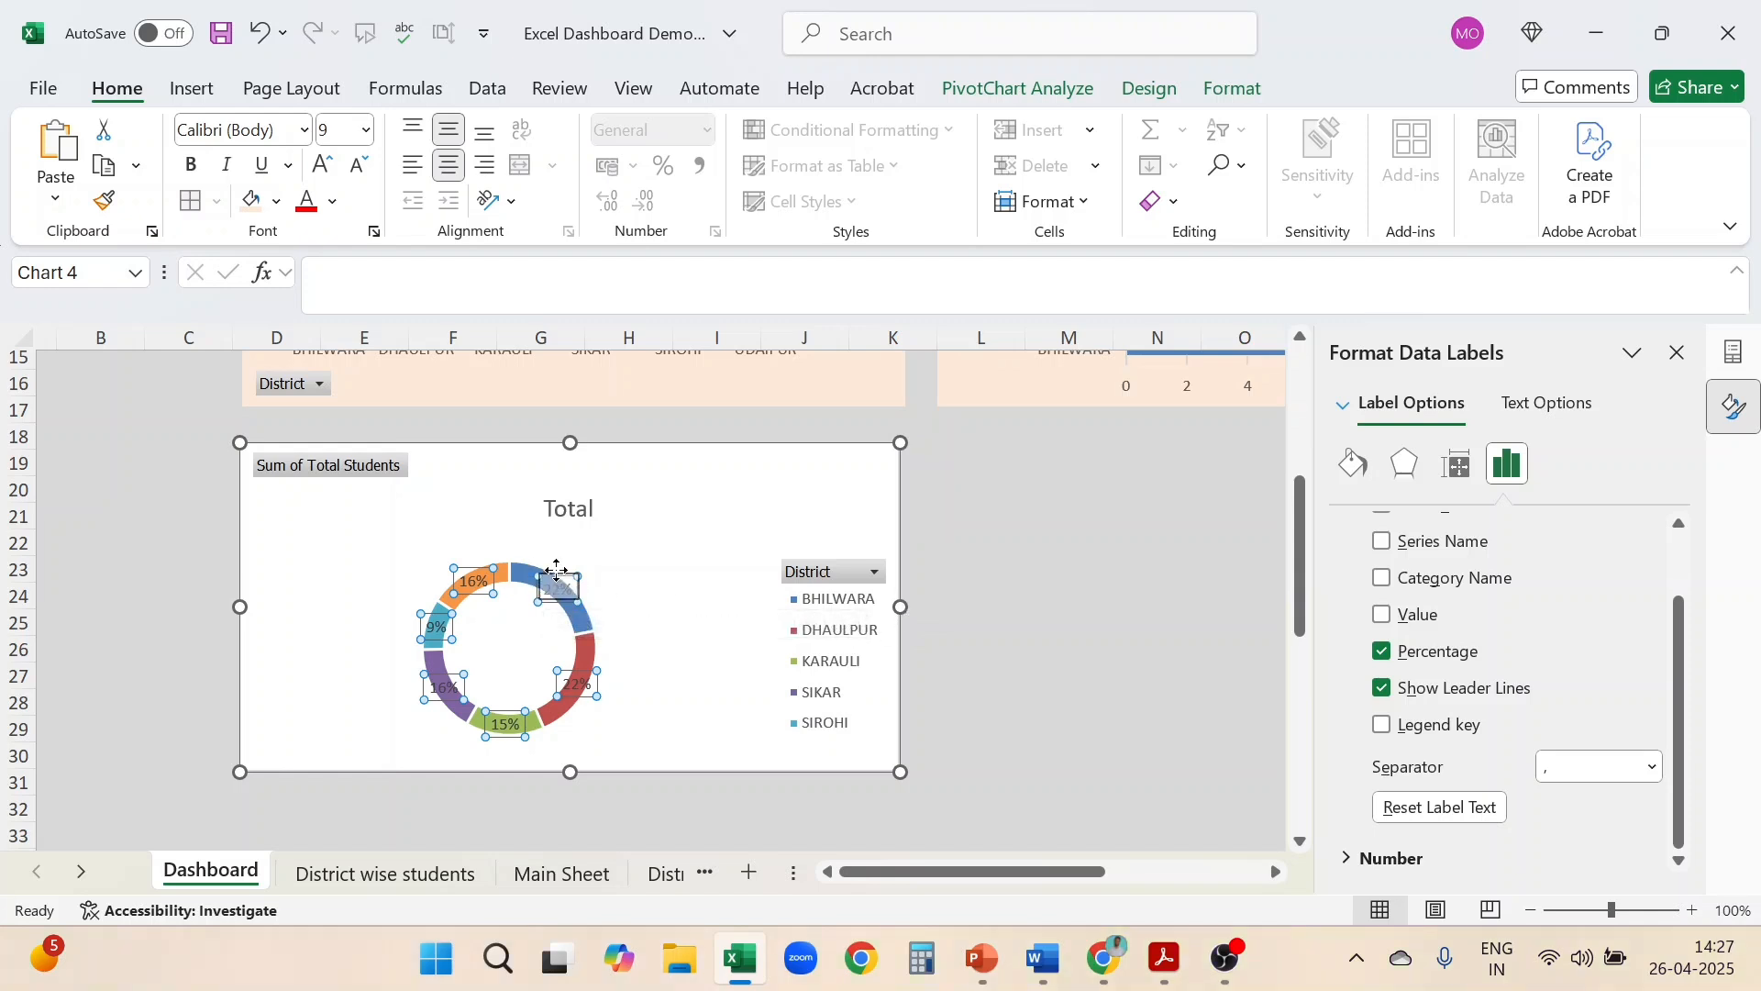
left_click_drag(551, 578, 581, 557)
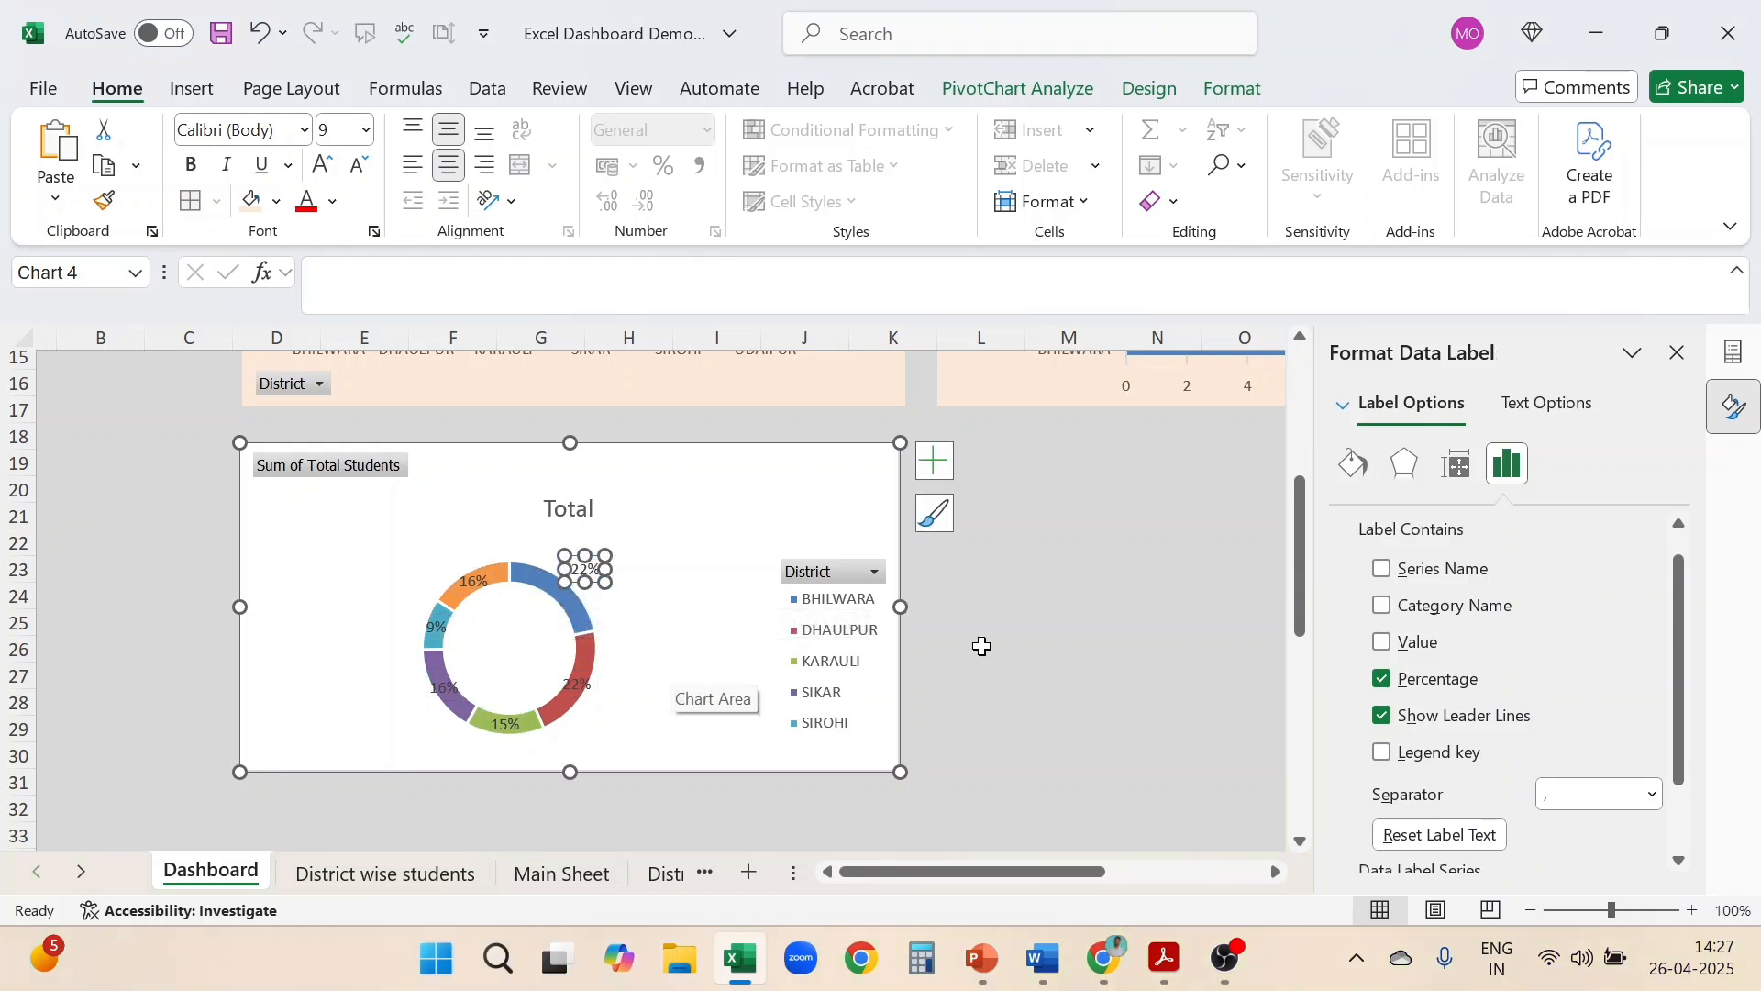
left_click(980, 646)
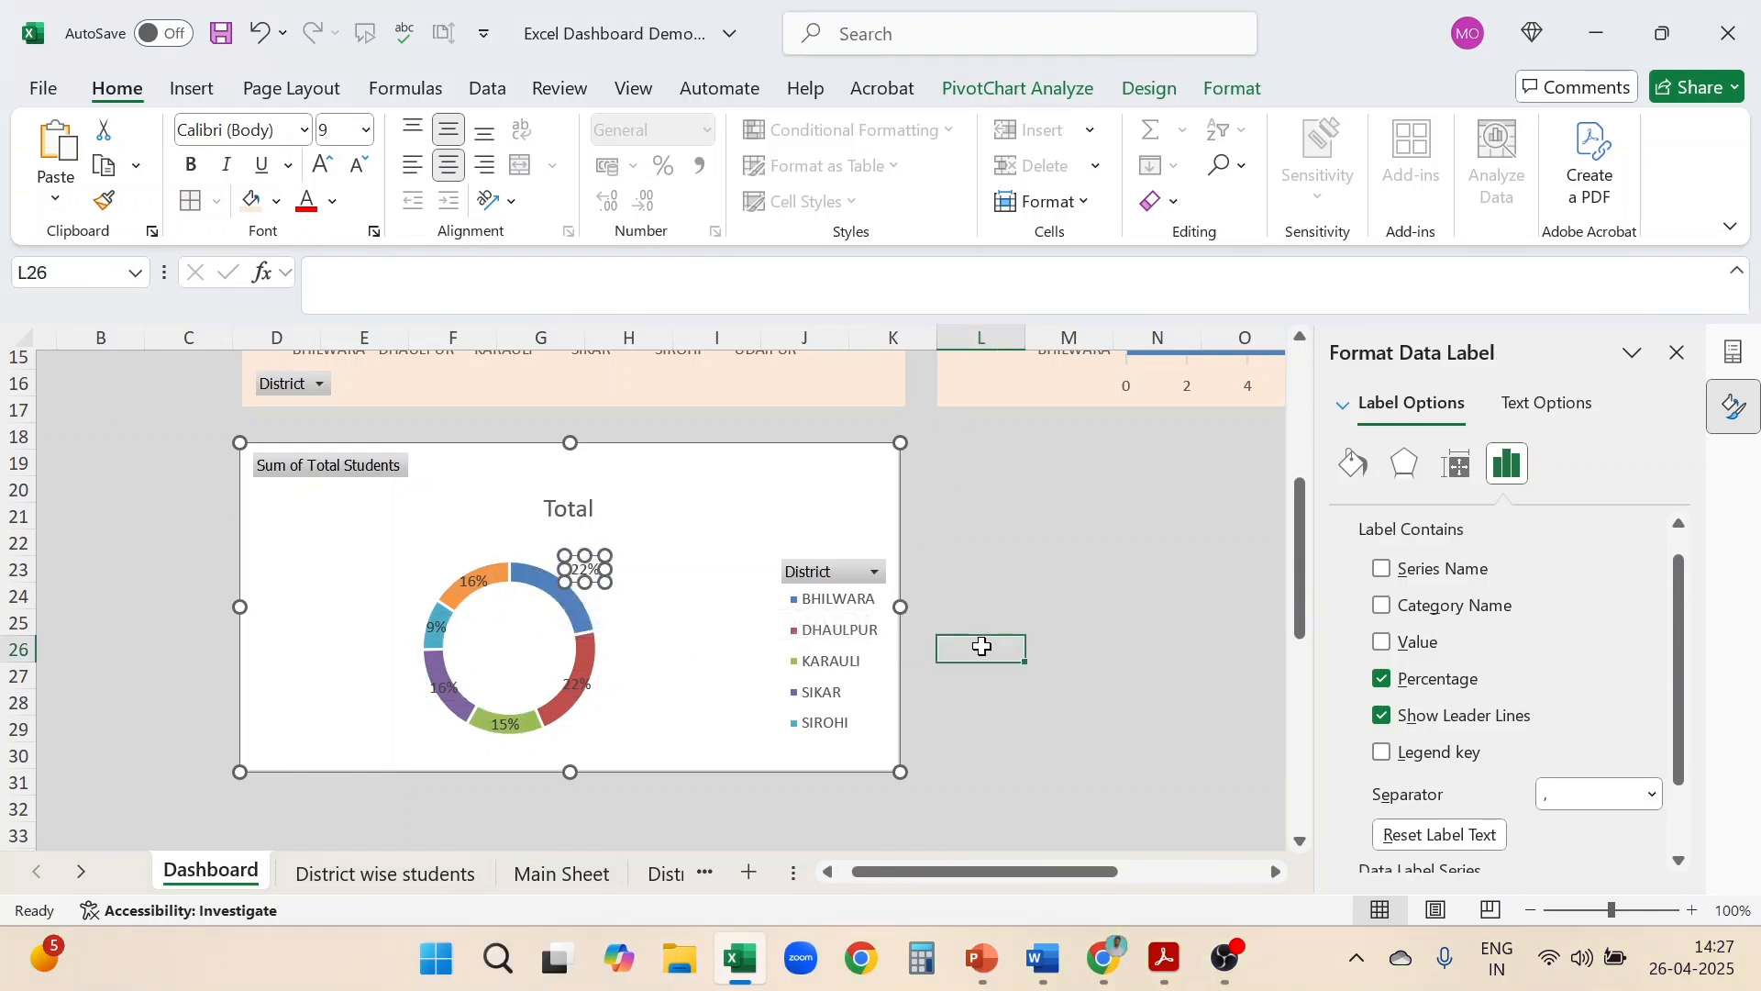
left_click(475, 580)
left_click(477, 580)
left_click_drag(477, 580, 460, 559)
left_click(989, 617)
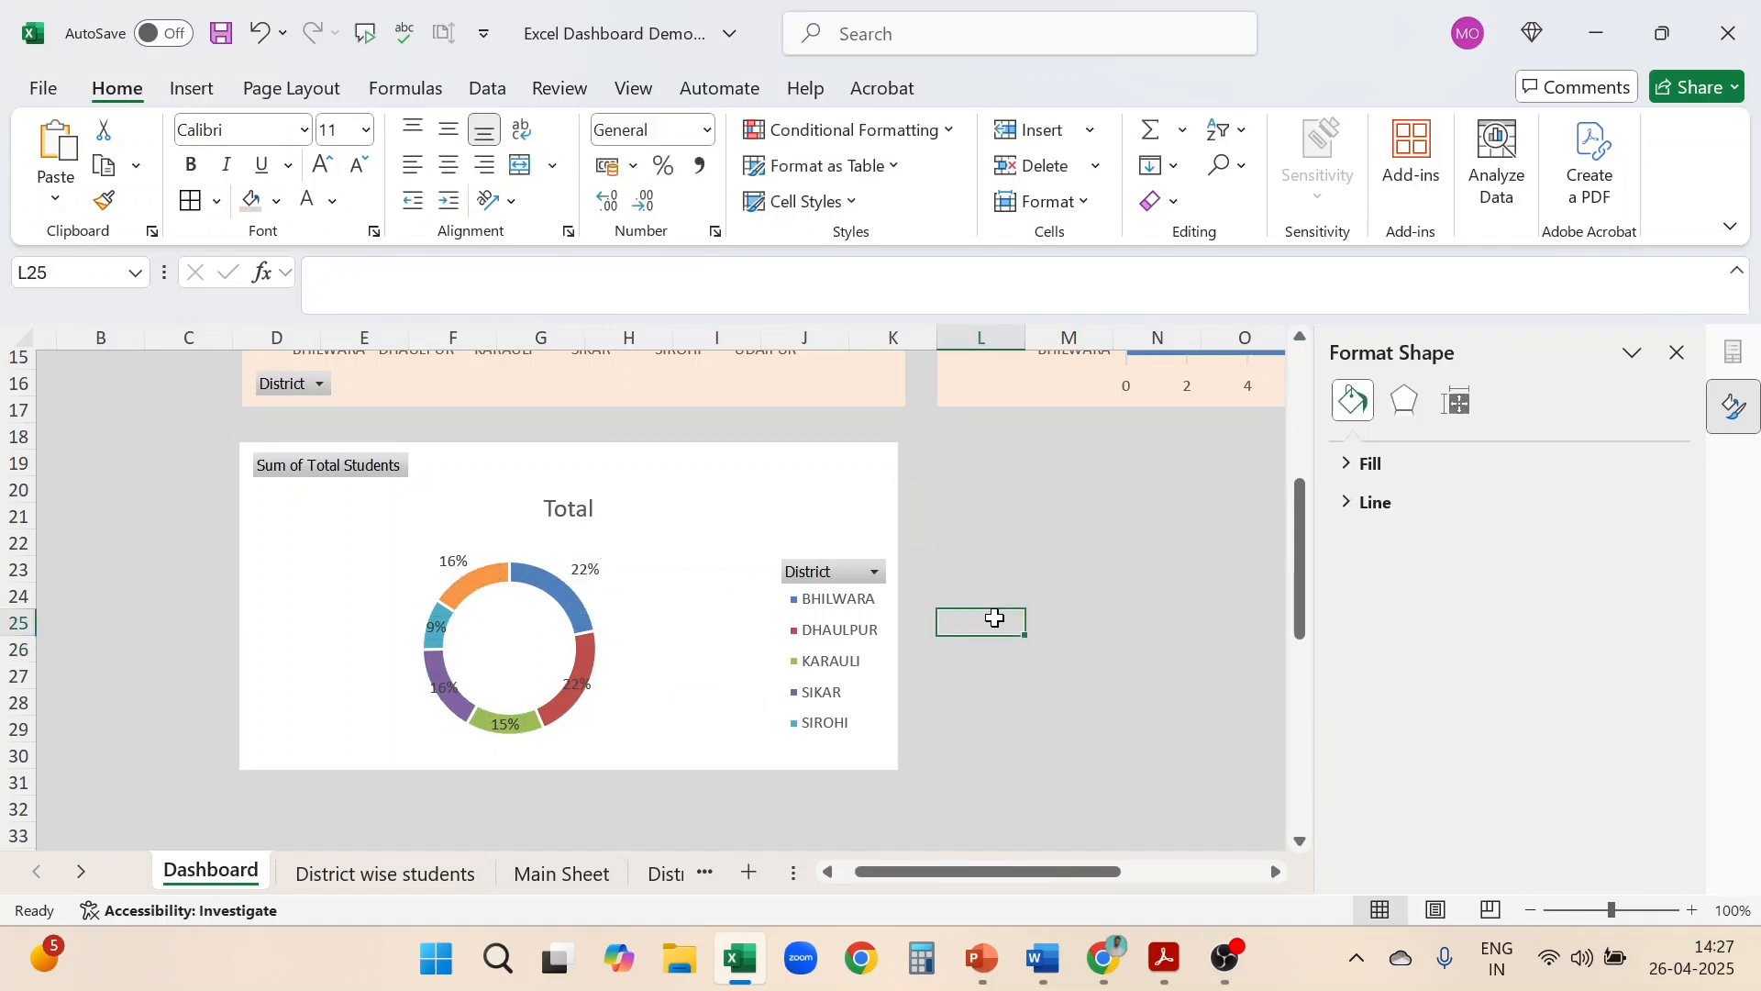
key("ctrl+z")
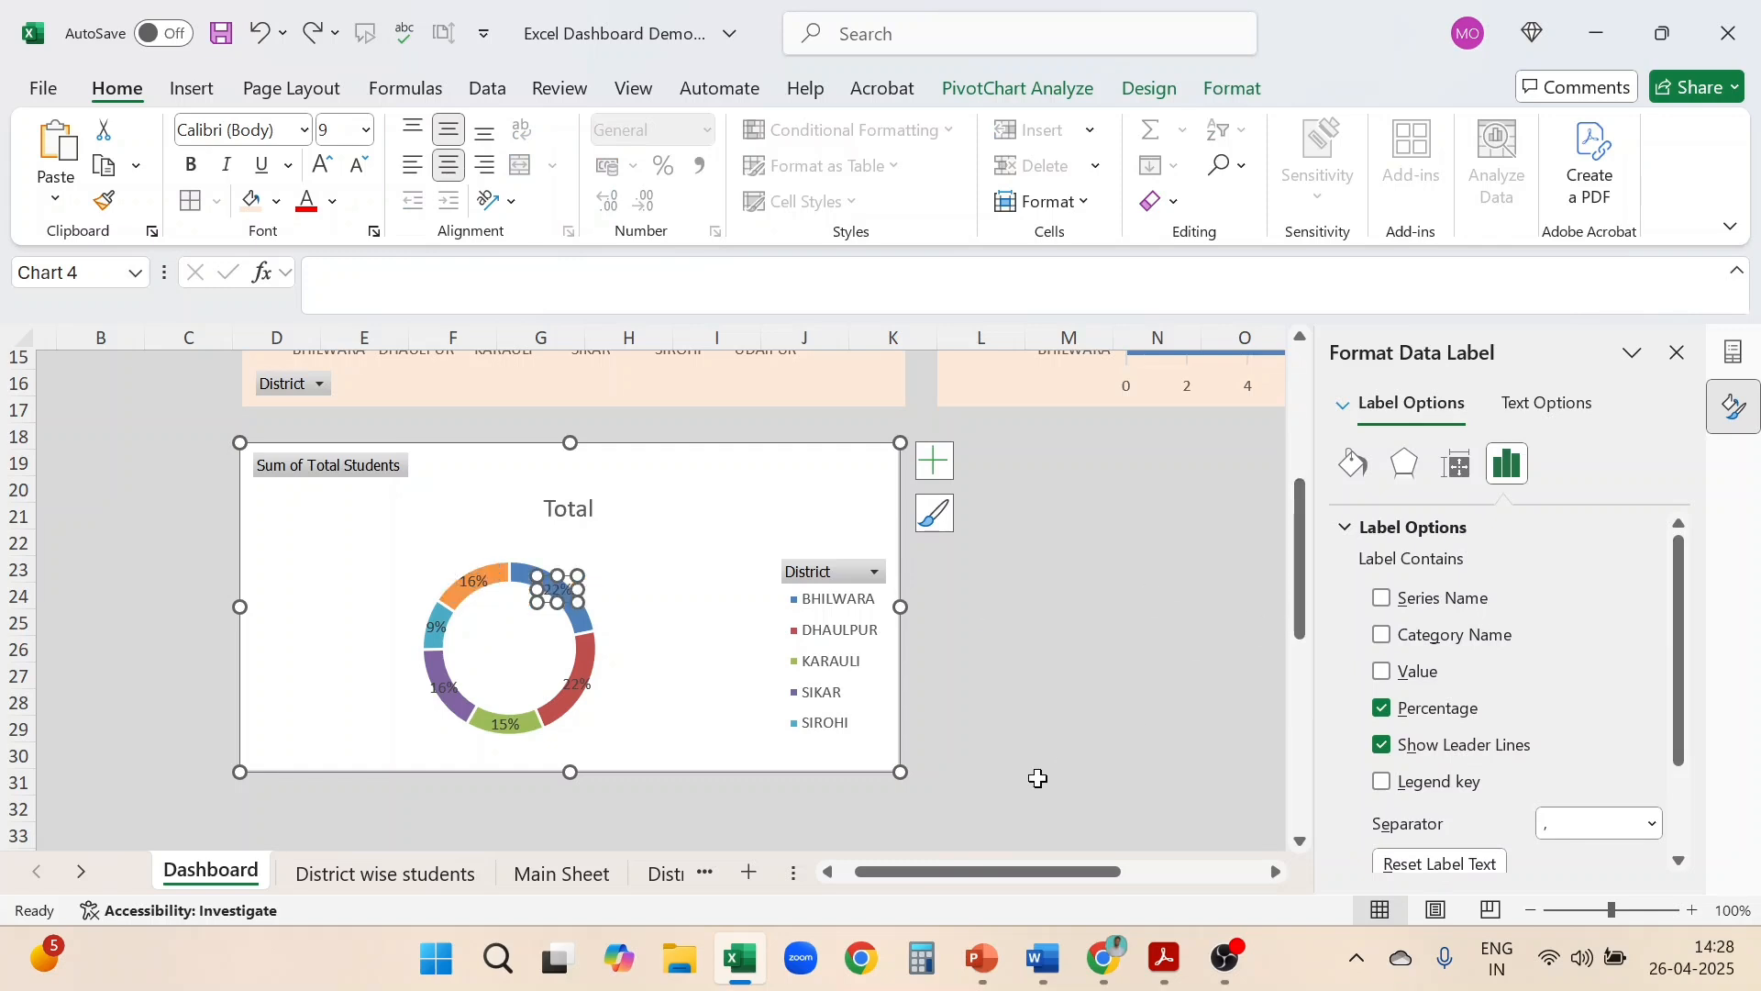
left_click(1044, 651)
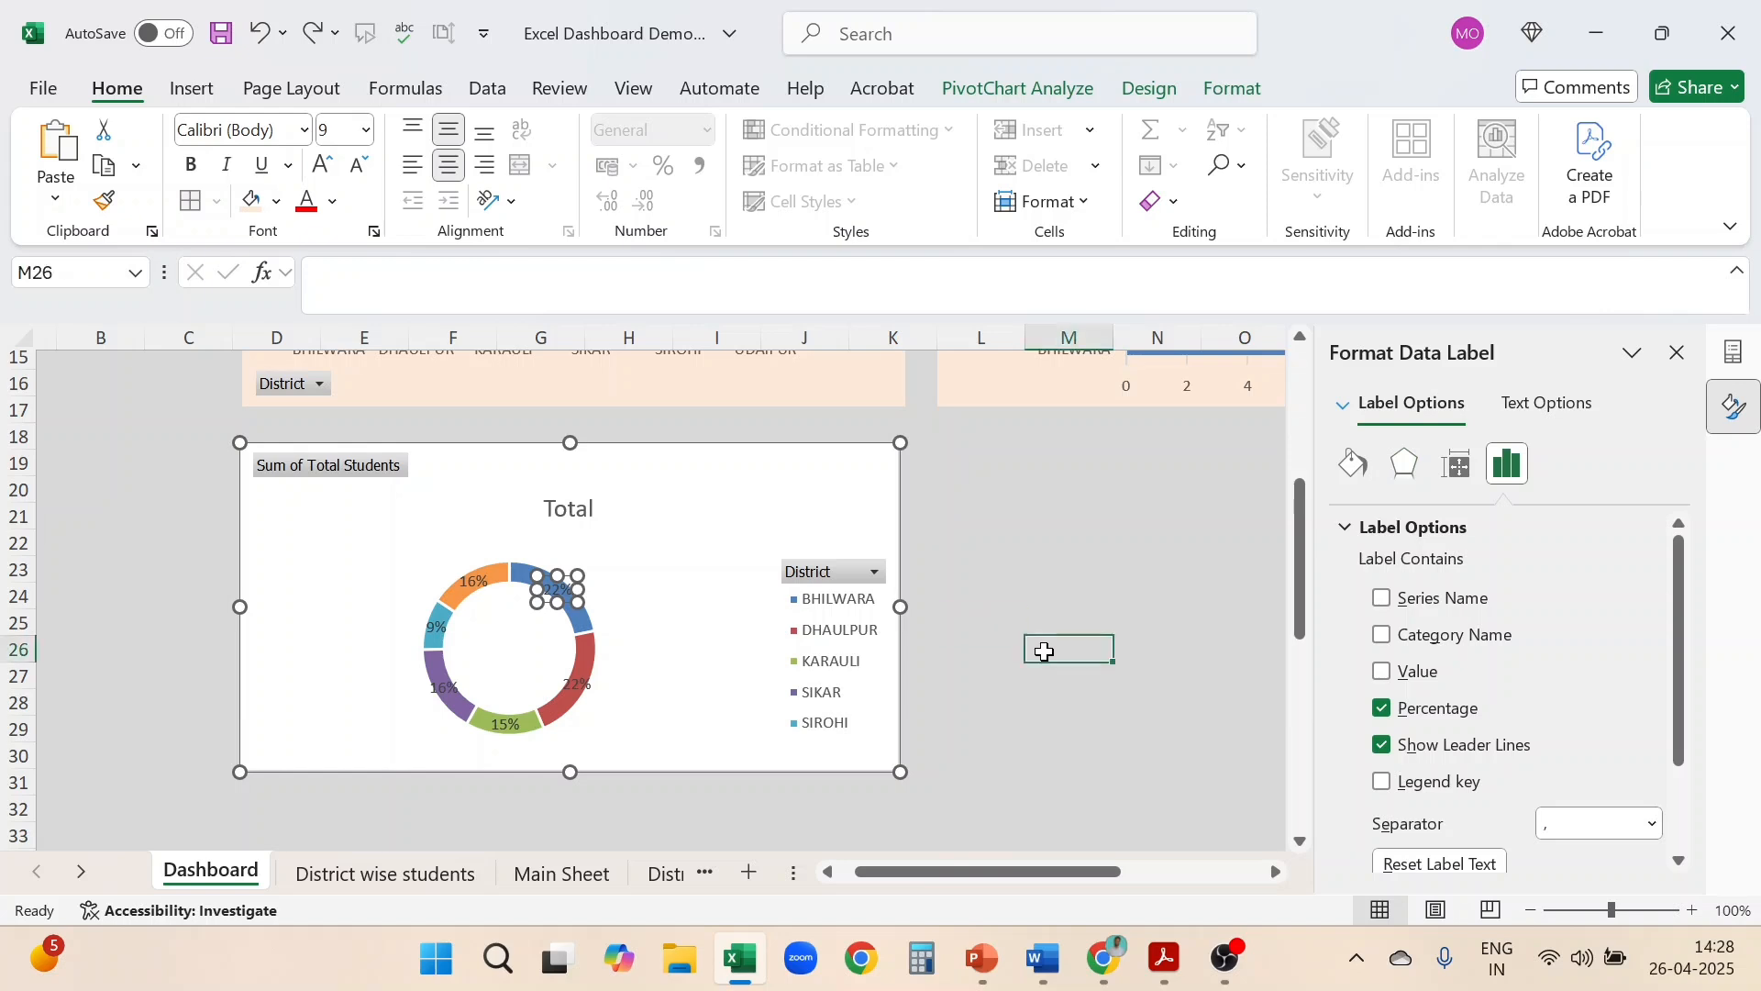
Fill the Dashboard doughnut chart's background with the lightest green theme color
left_click(1676, 354)
left_click(845, 506)
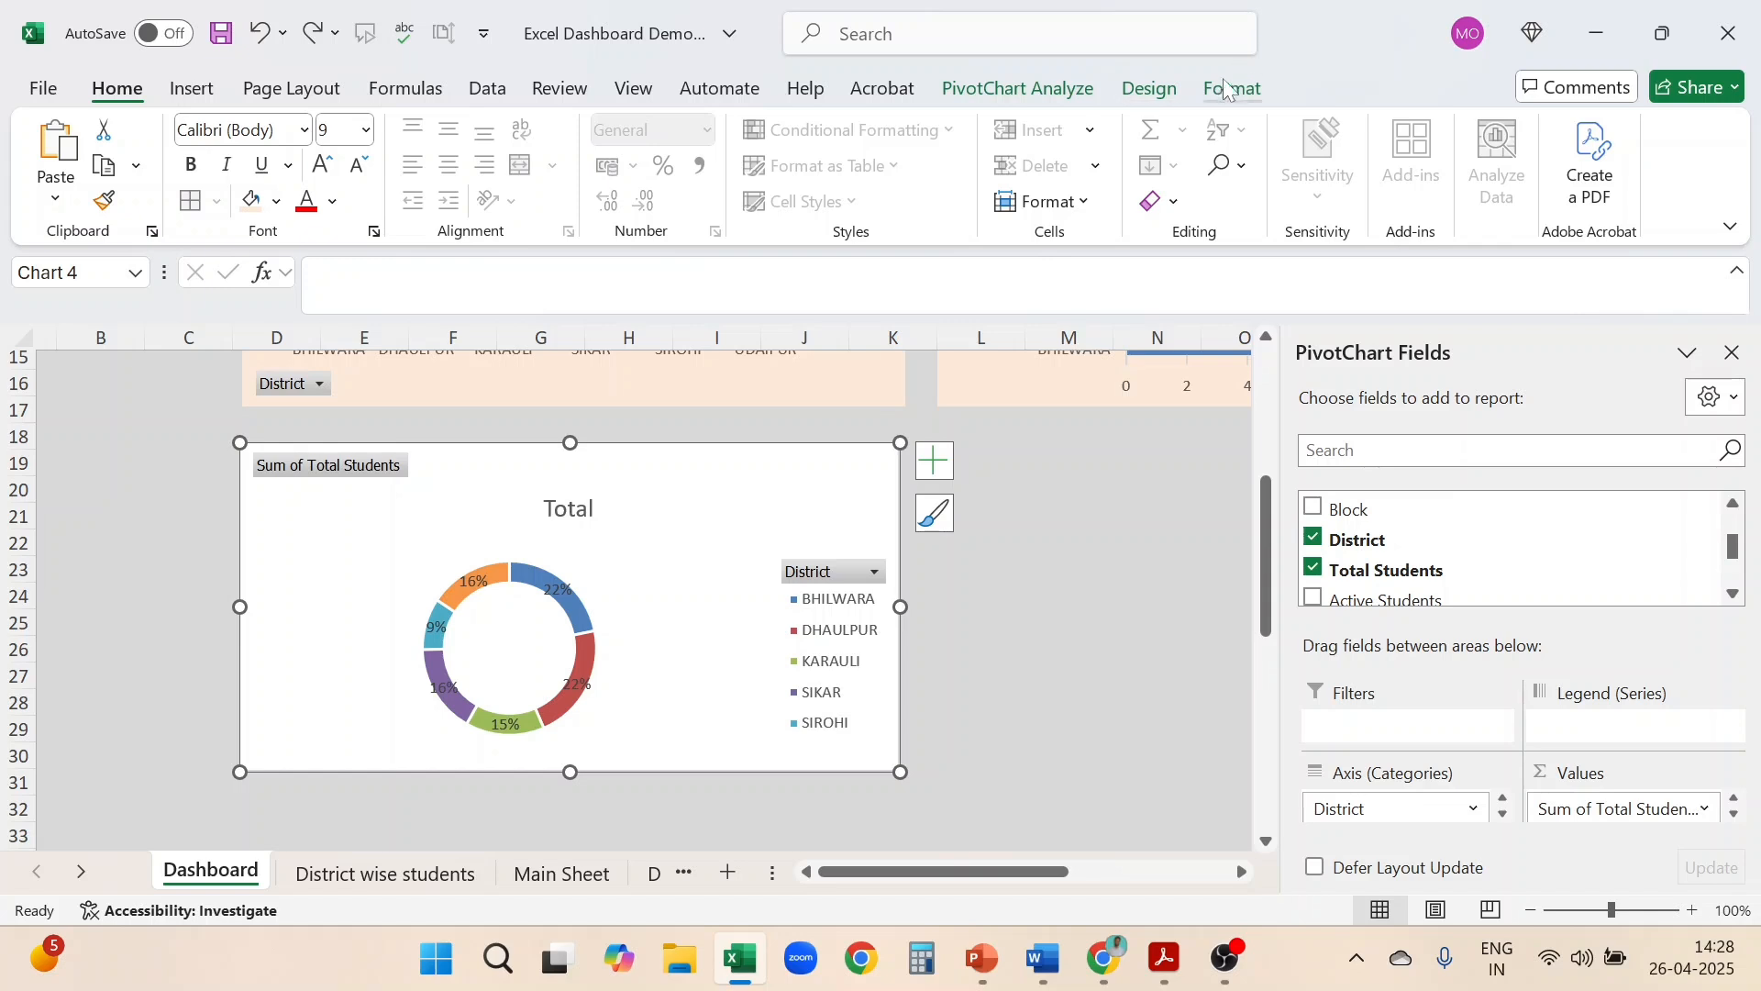
left_click(1227, 89)
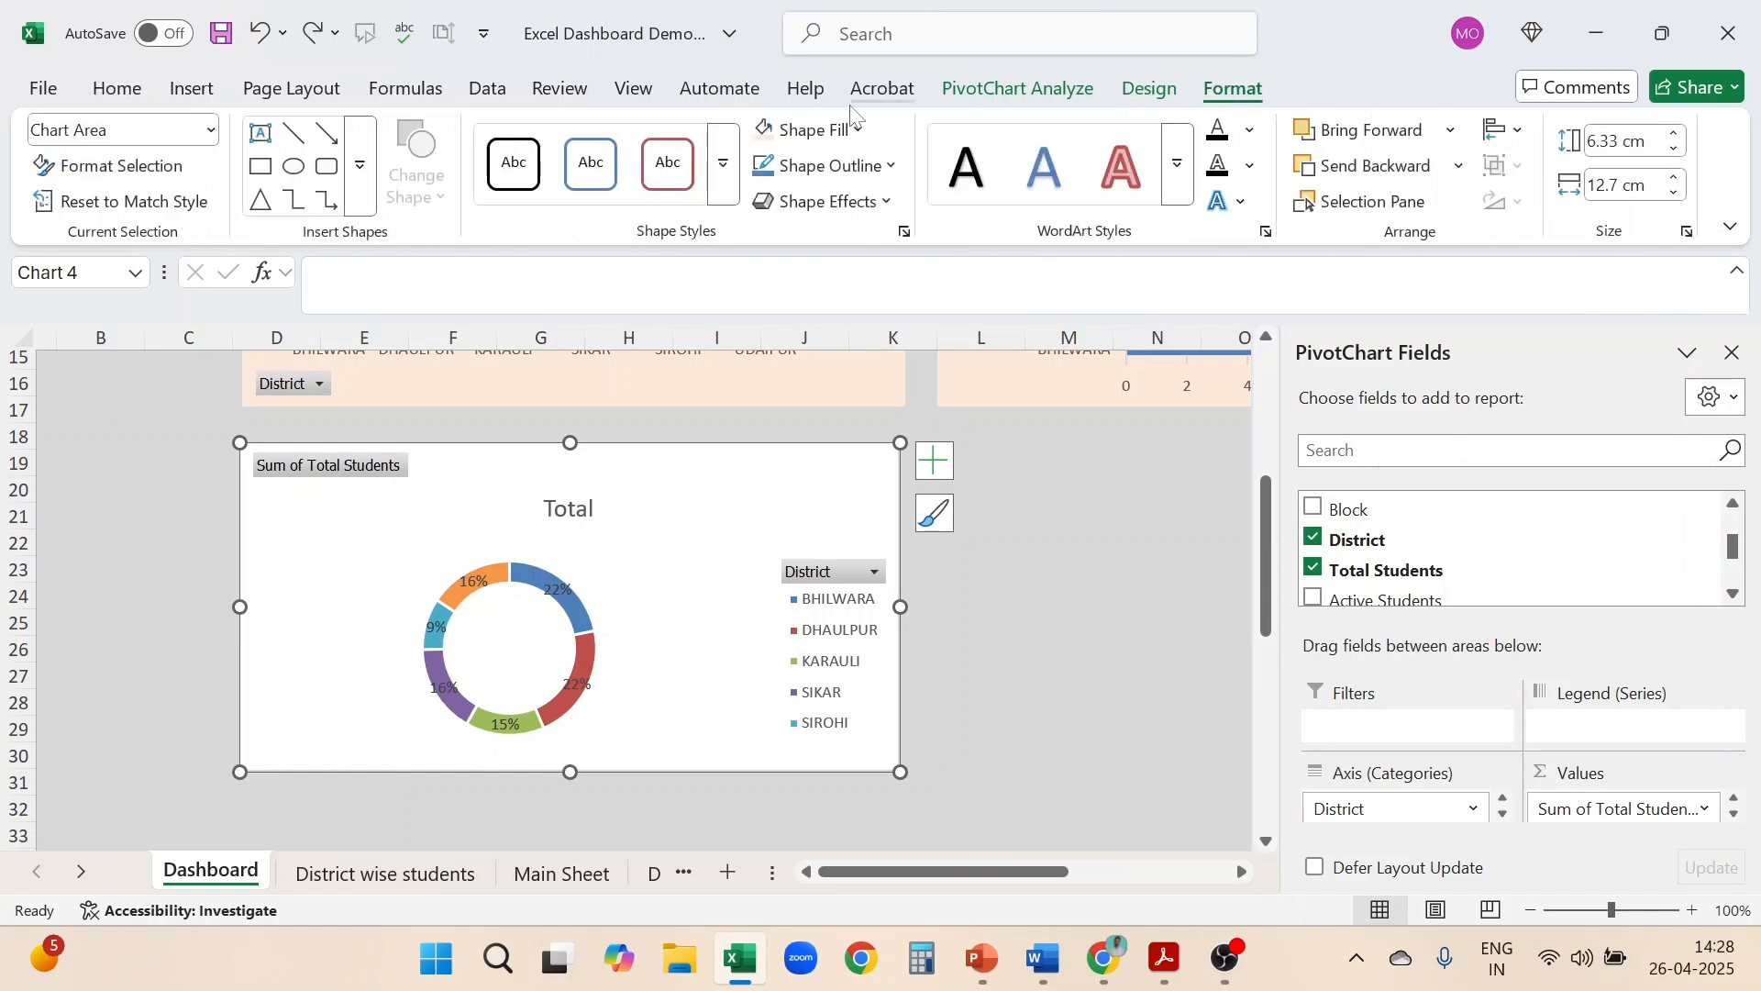
left_click(868, 134)
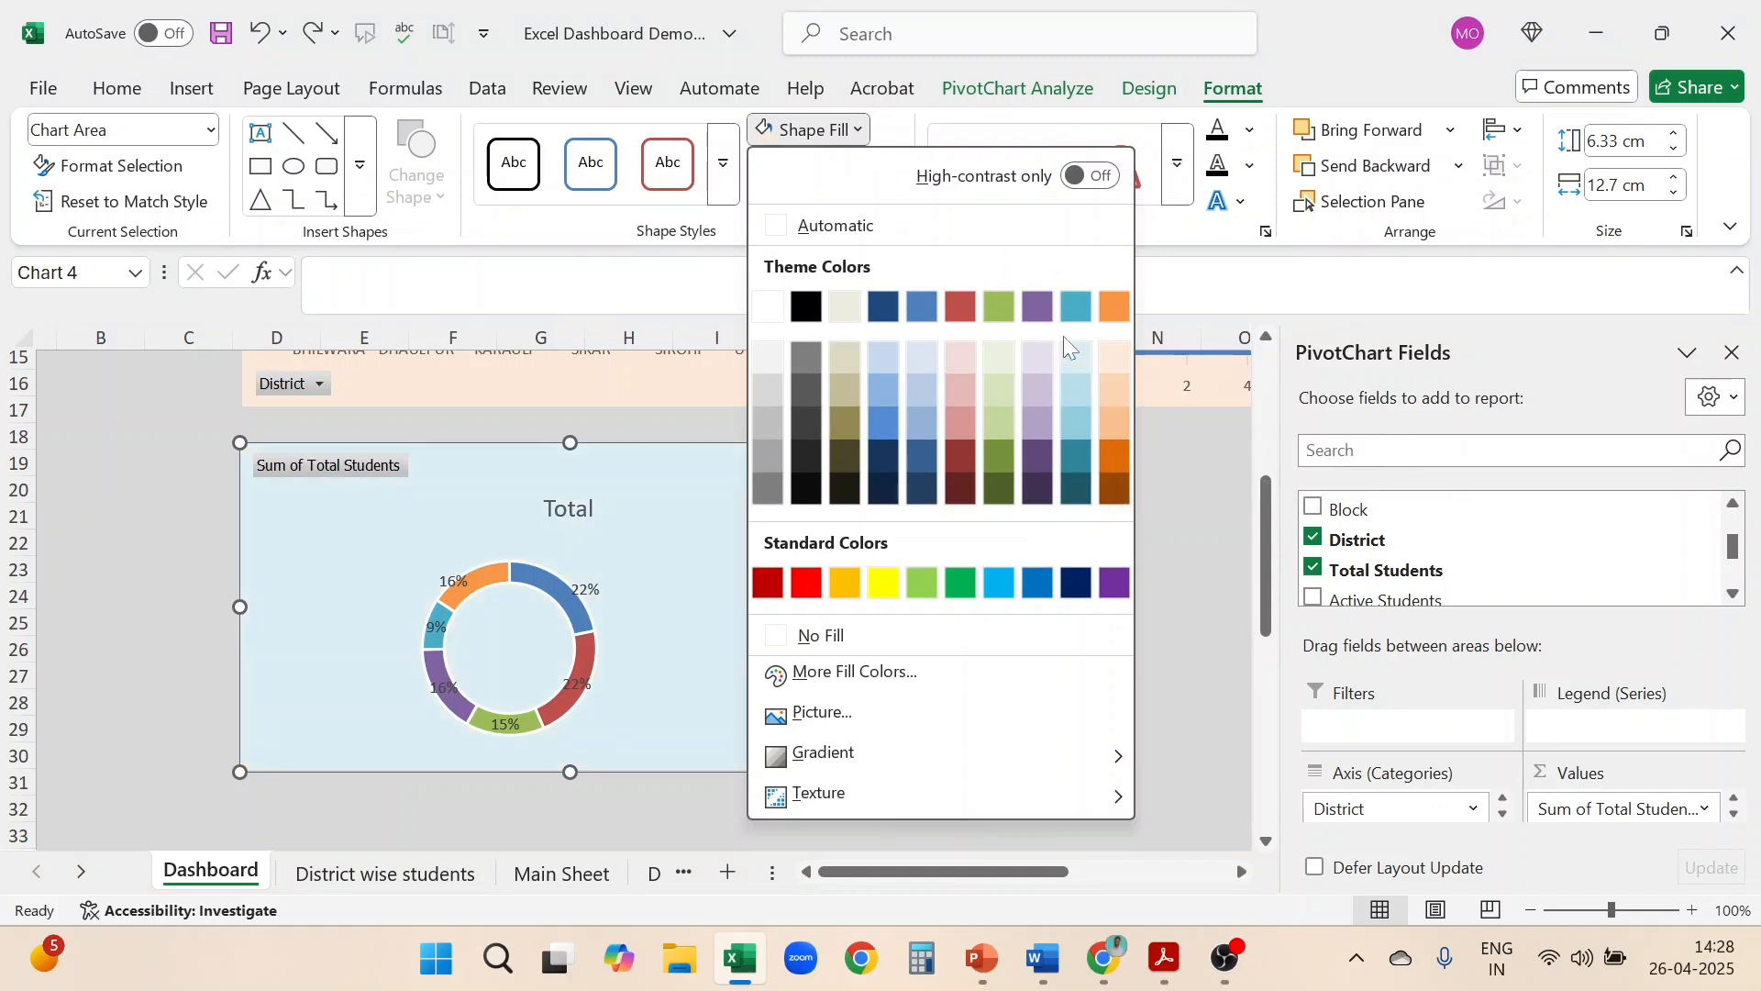
left_click(999, 358)
left_click(1032, 655)
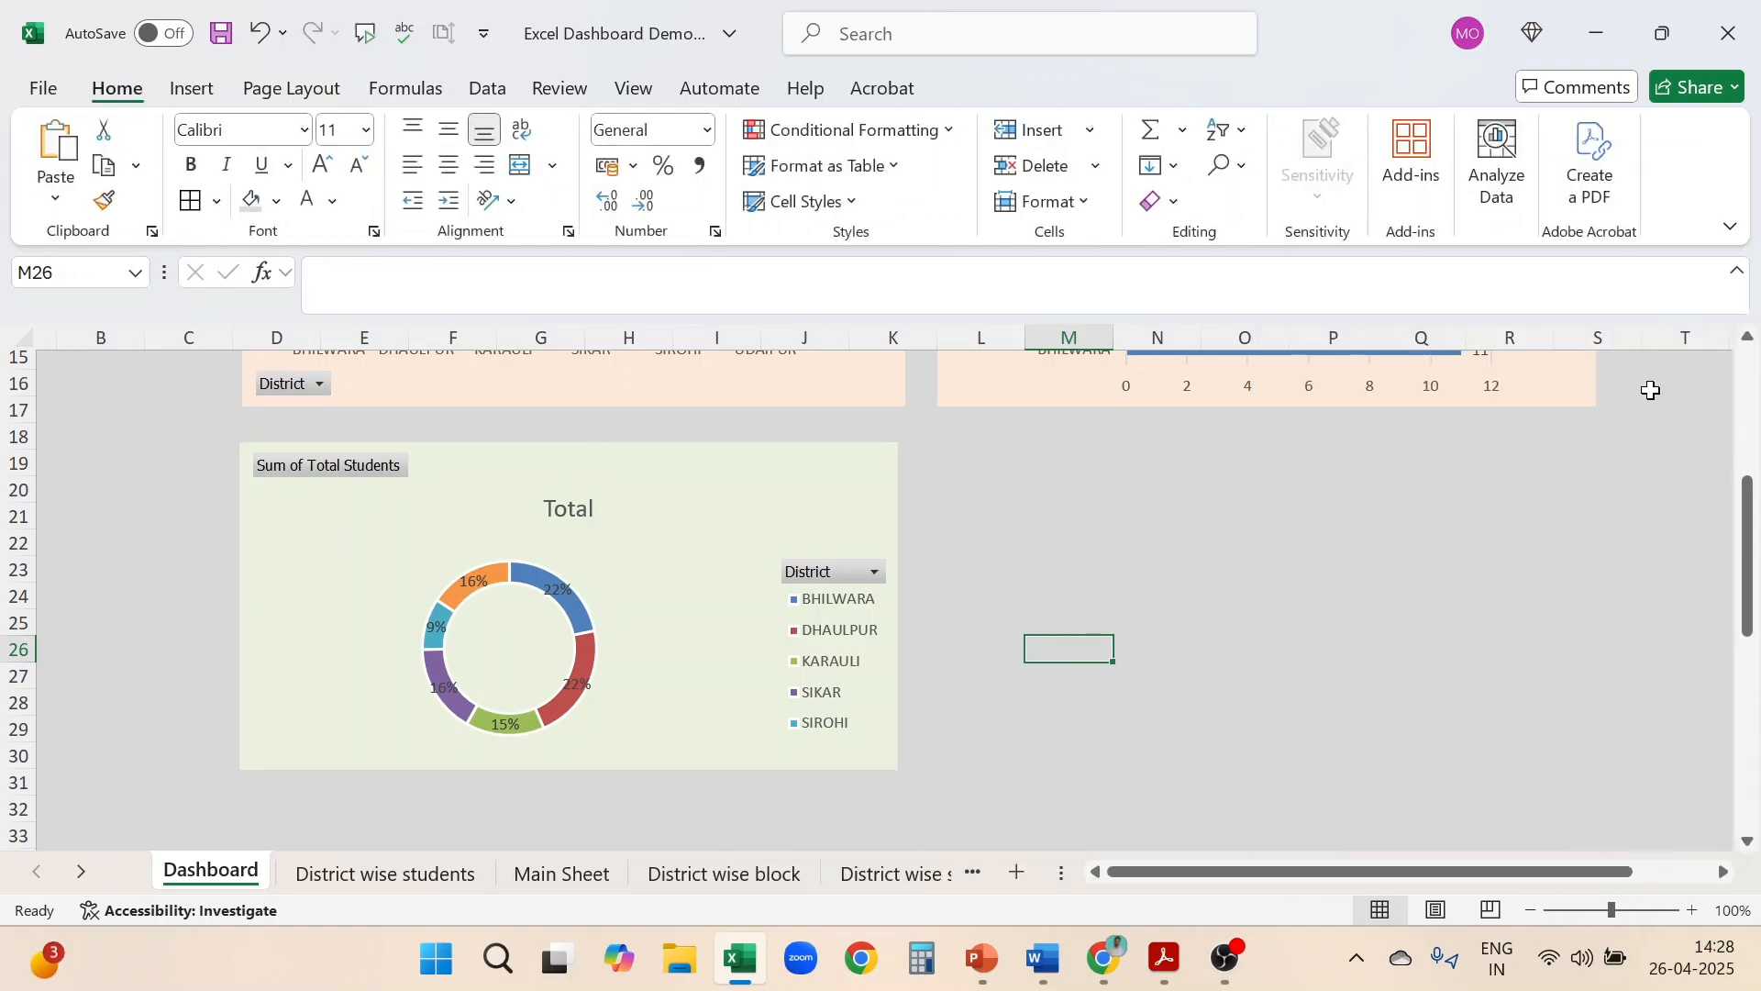
left_click(1229, 694)
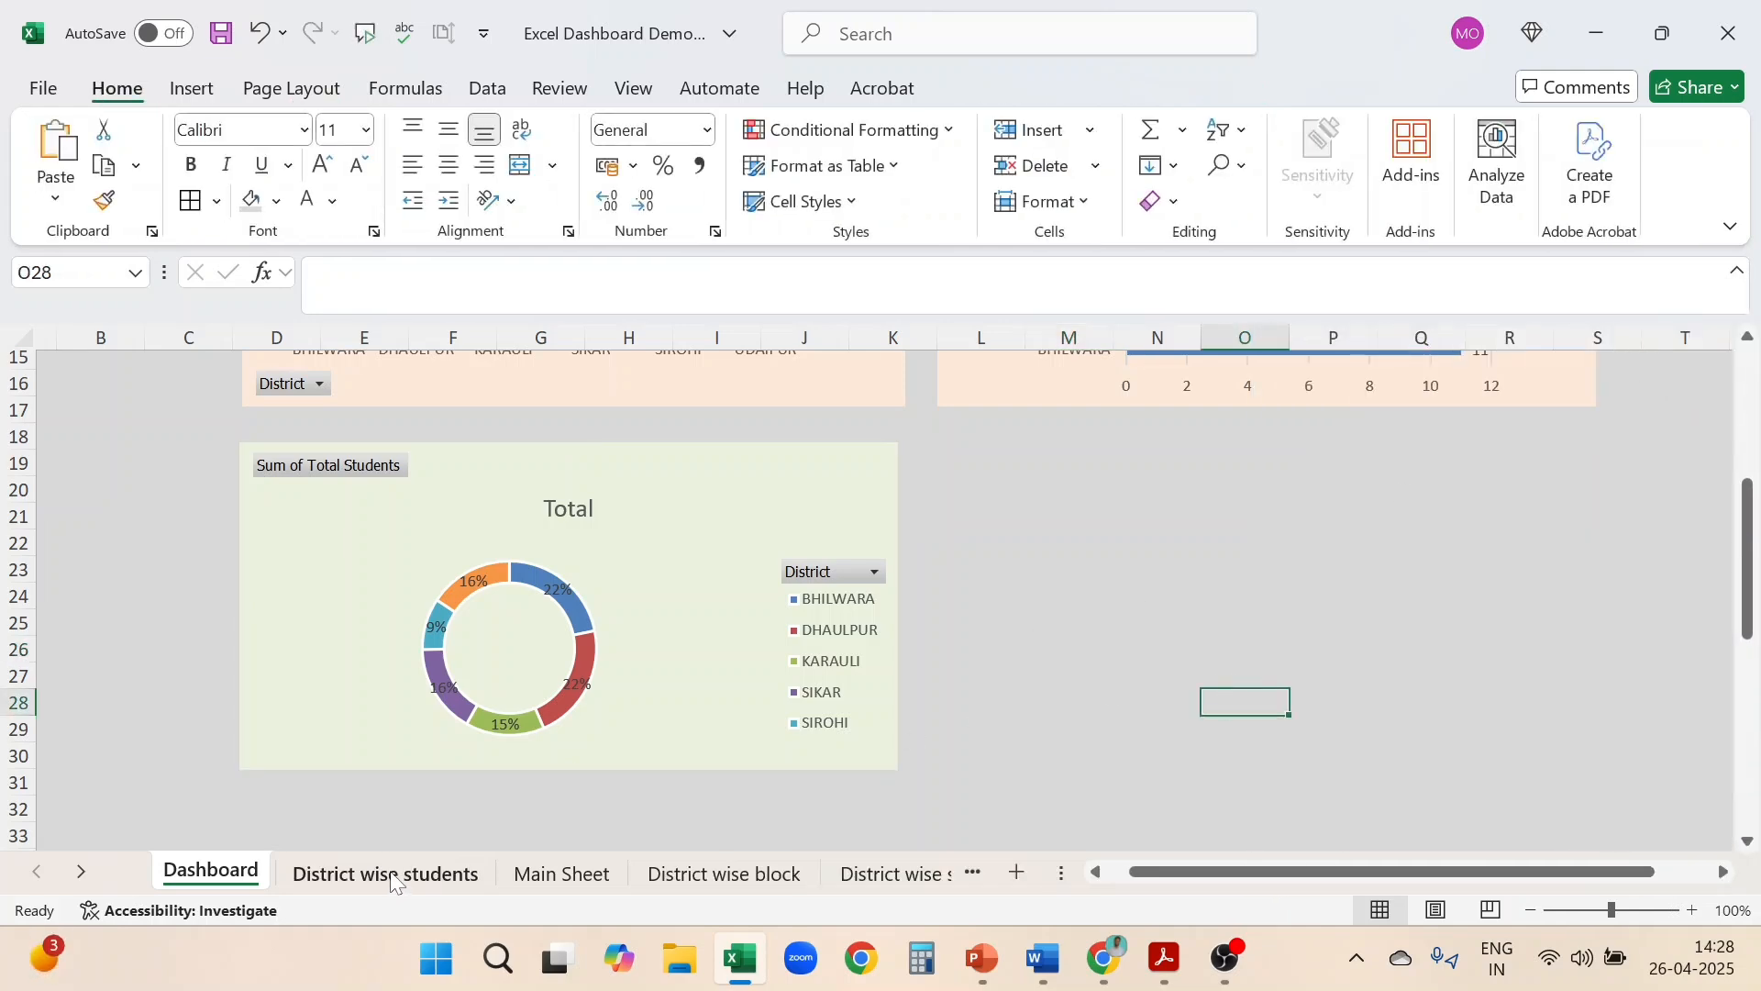
Move the District wise students sheet after Main Sheet, and insert a PivotTable of the Main Sheet data on a new worksheet
left_click_drag(390, 875, 686, 876)
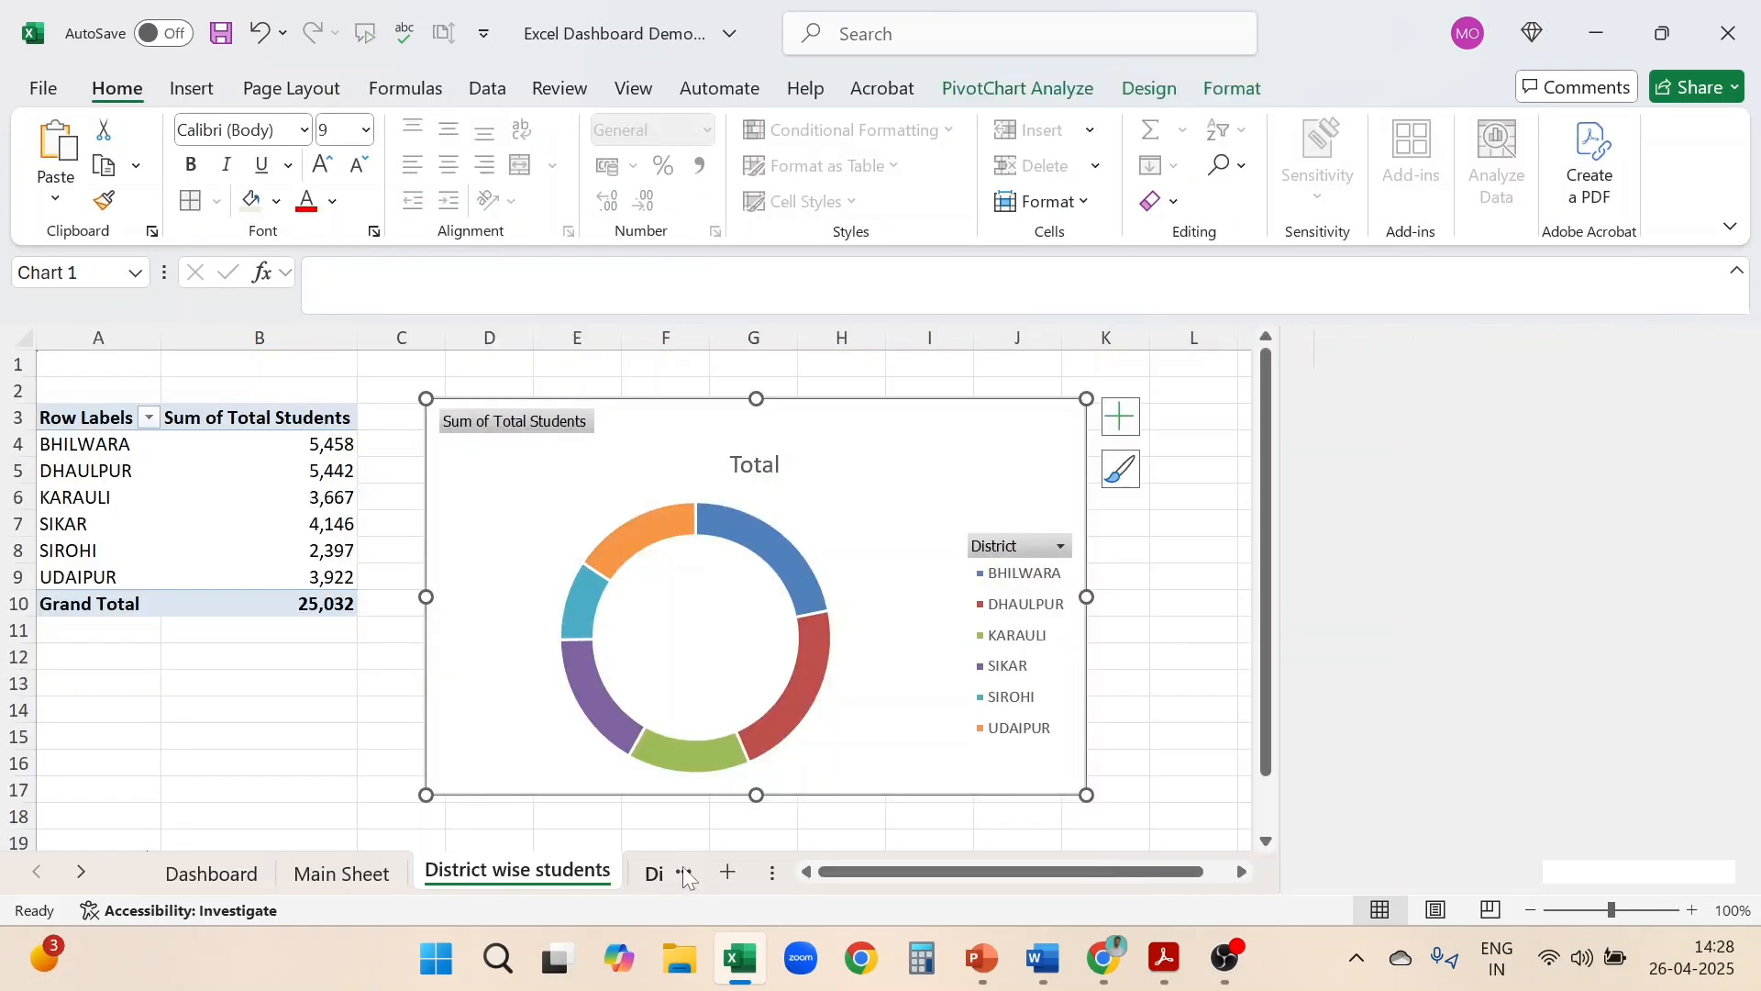
left_click(363, 874)
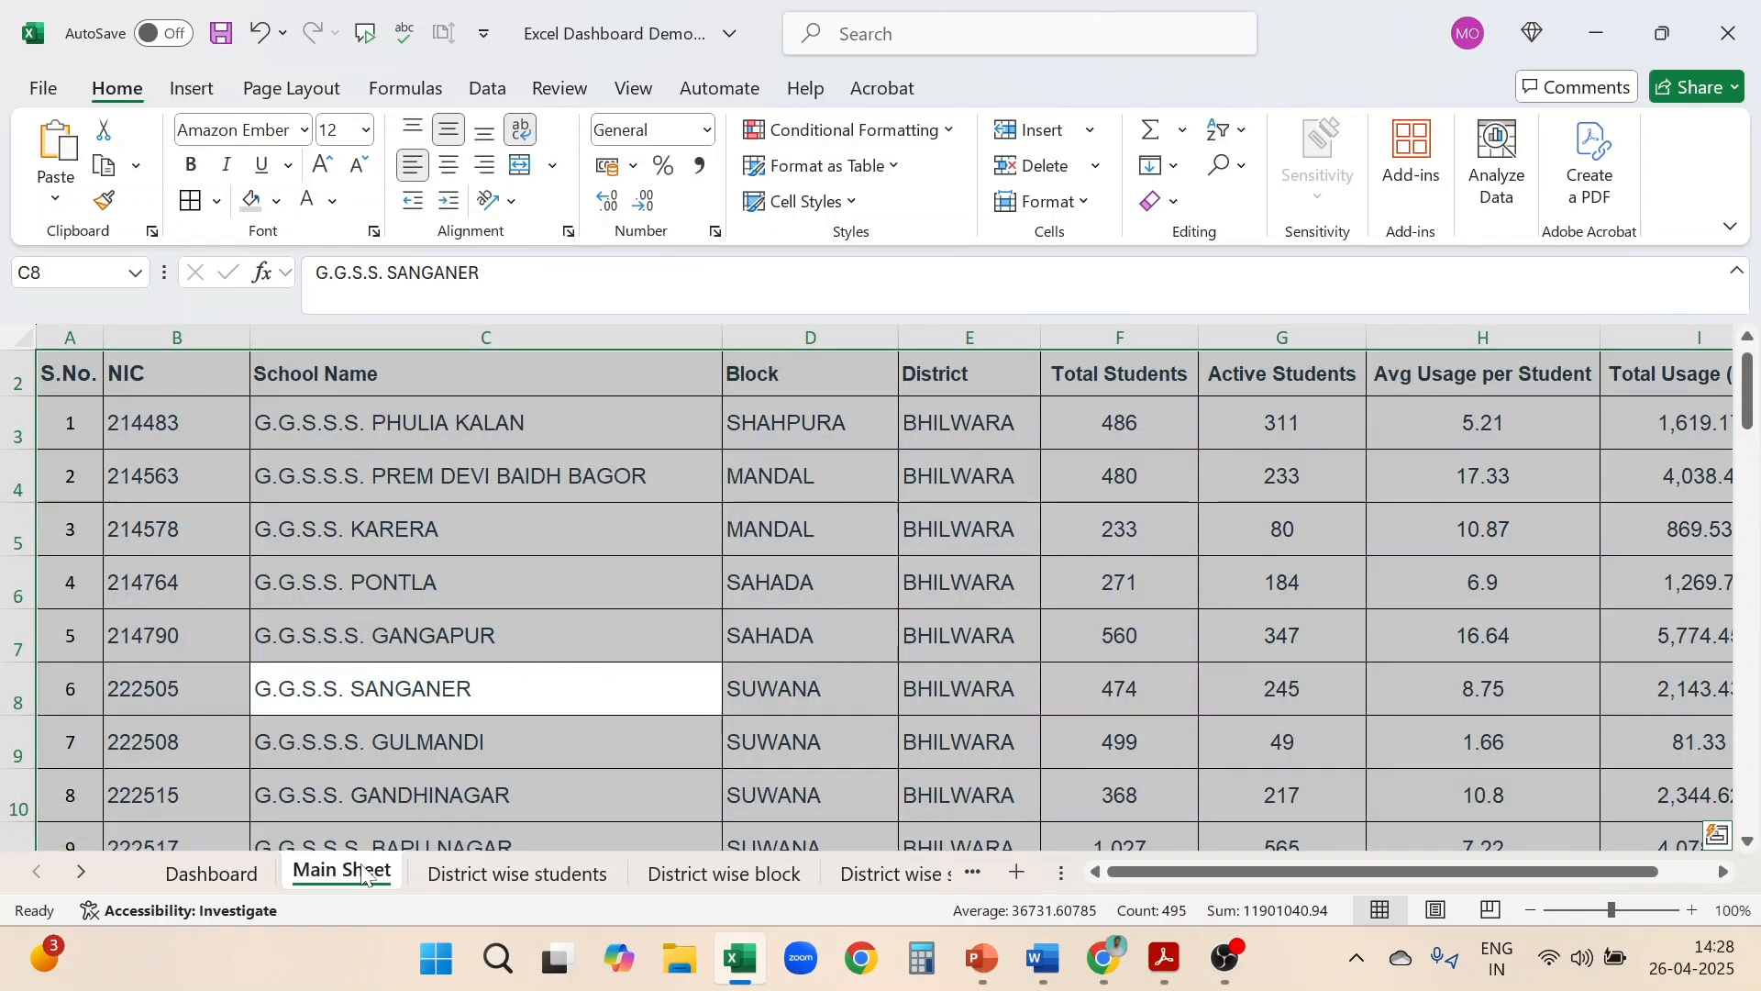
left_click(493, 541)
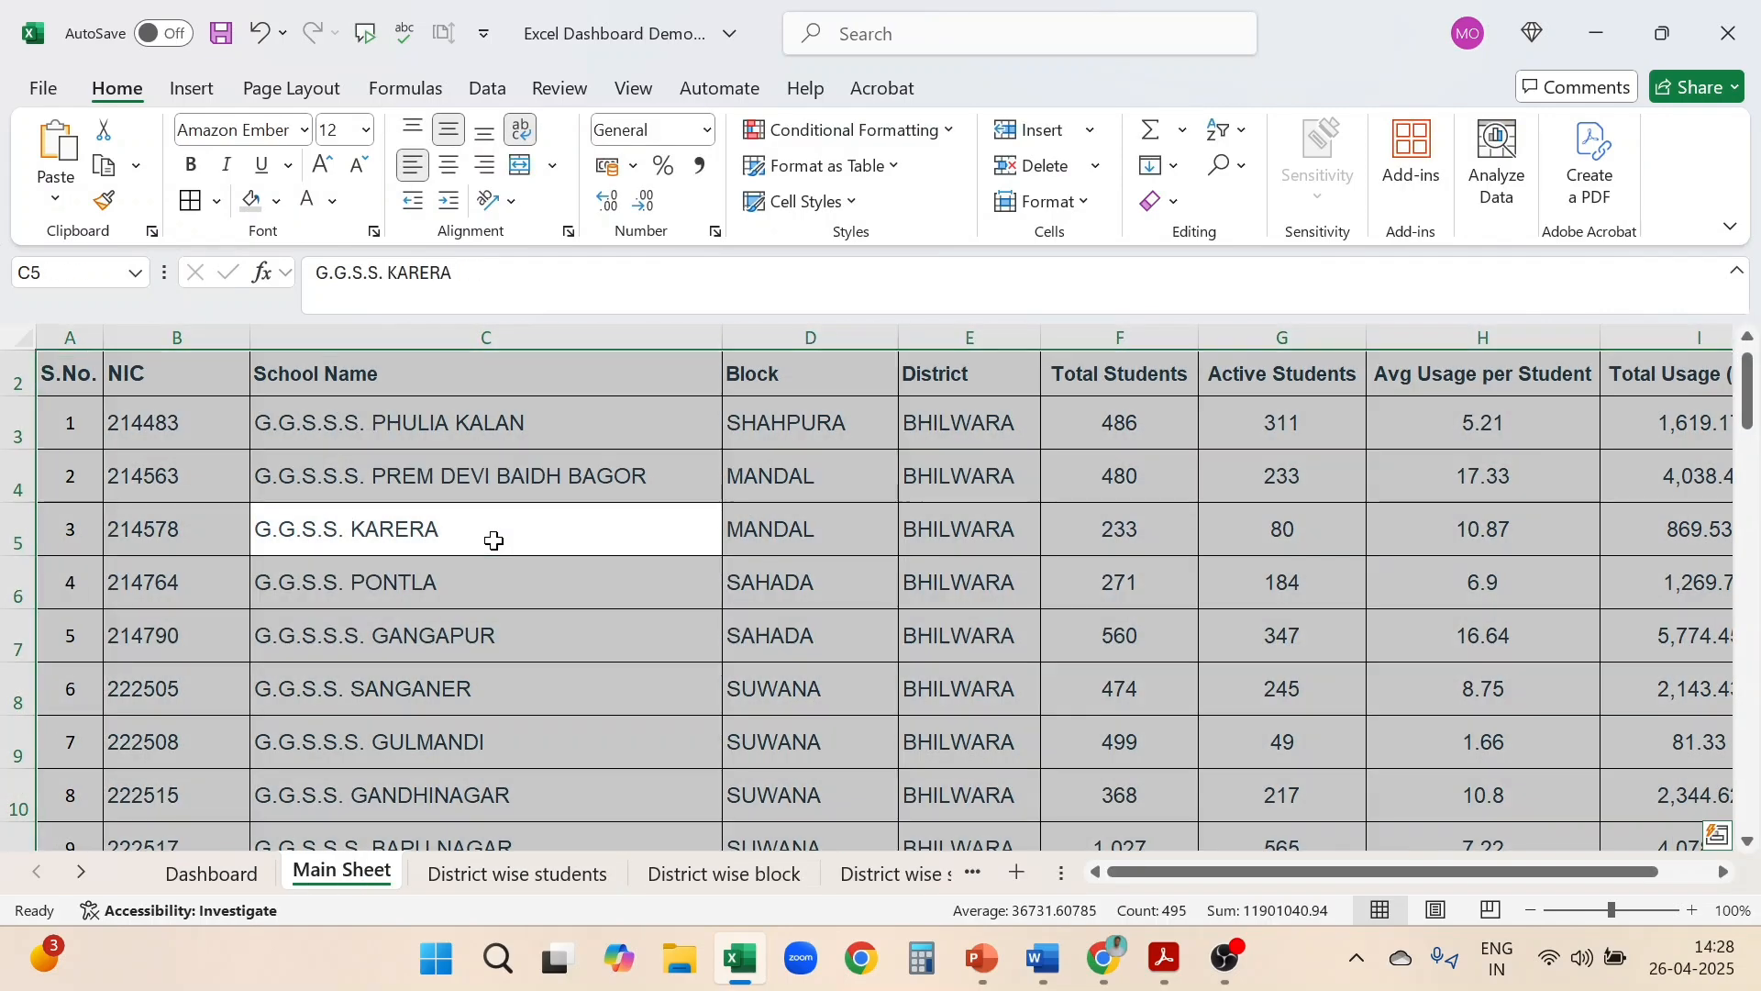
left_click(194, 89)
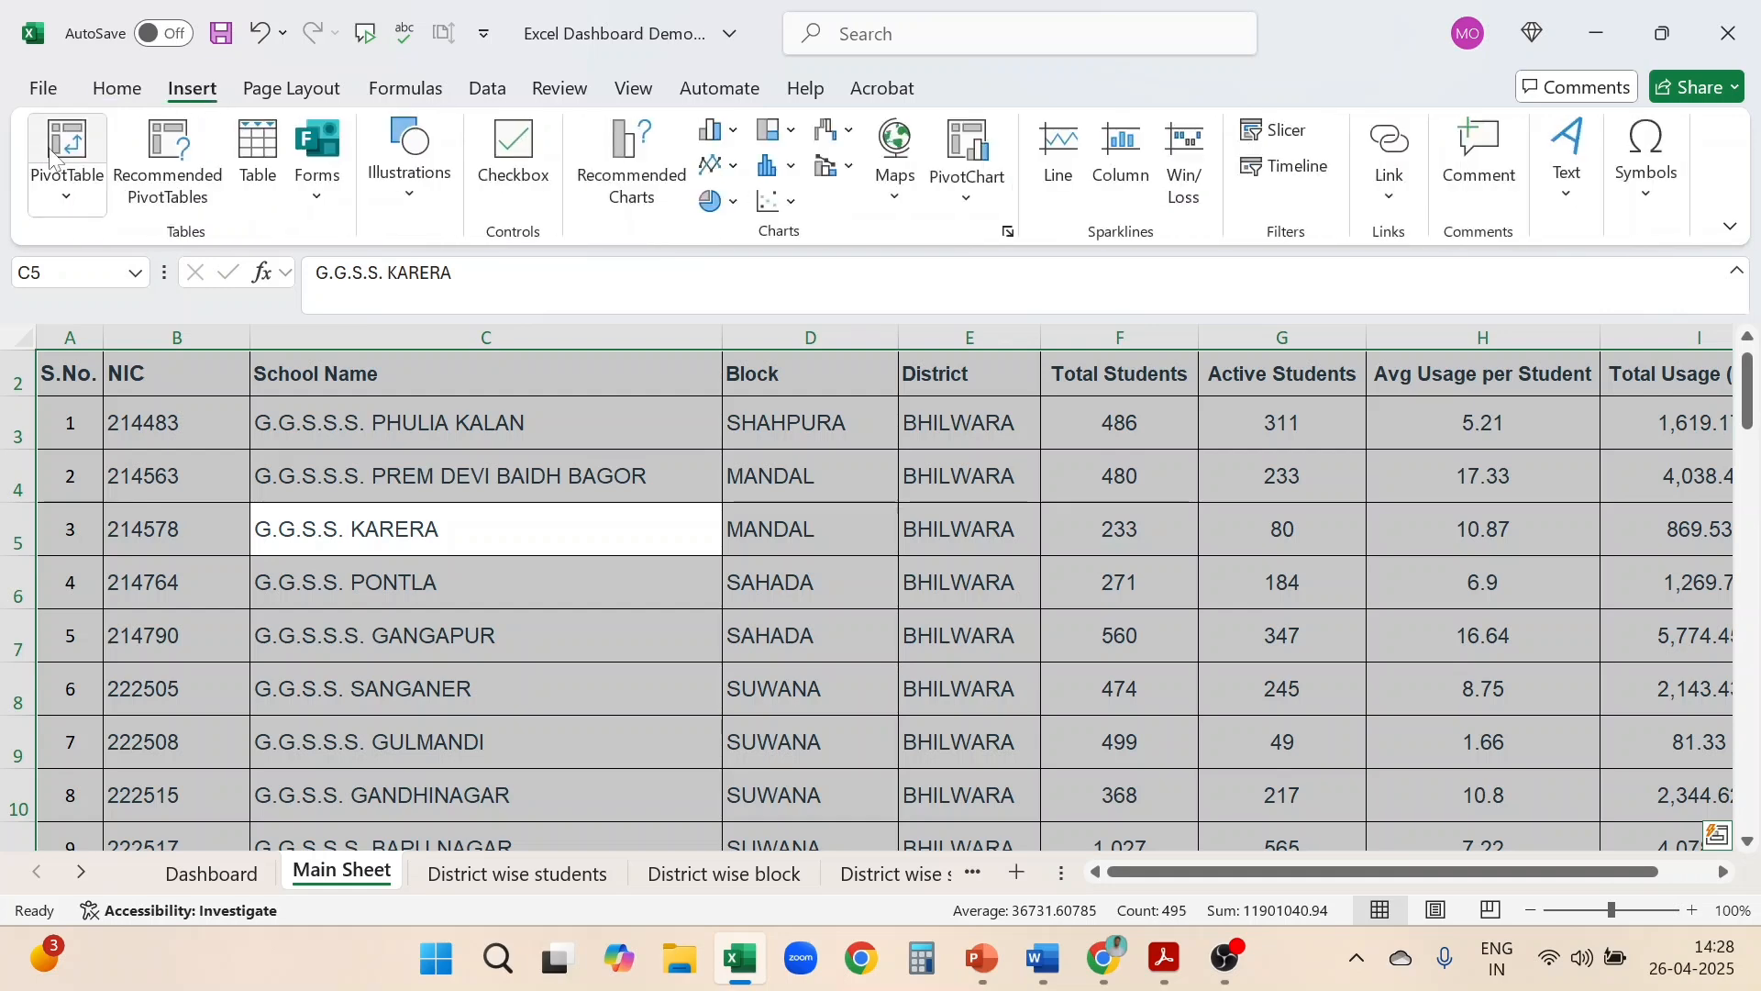
left_click(50, 156)
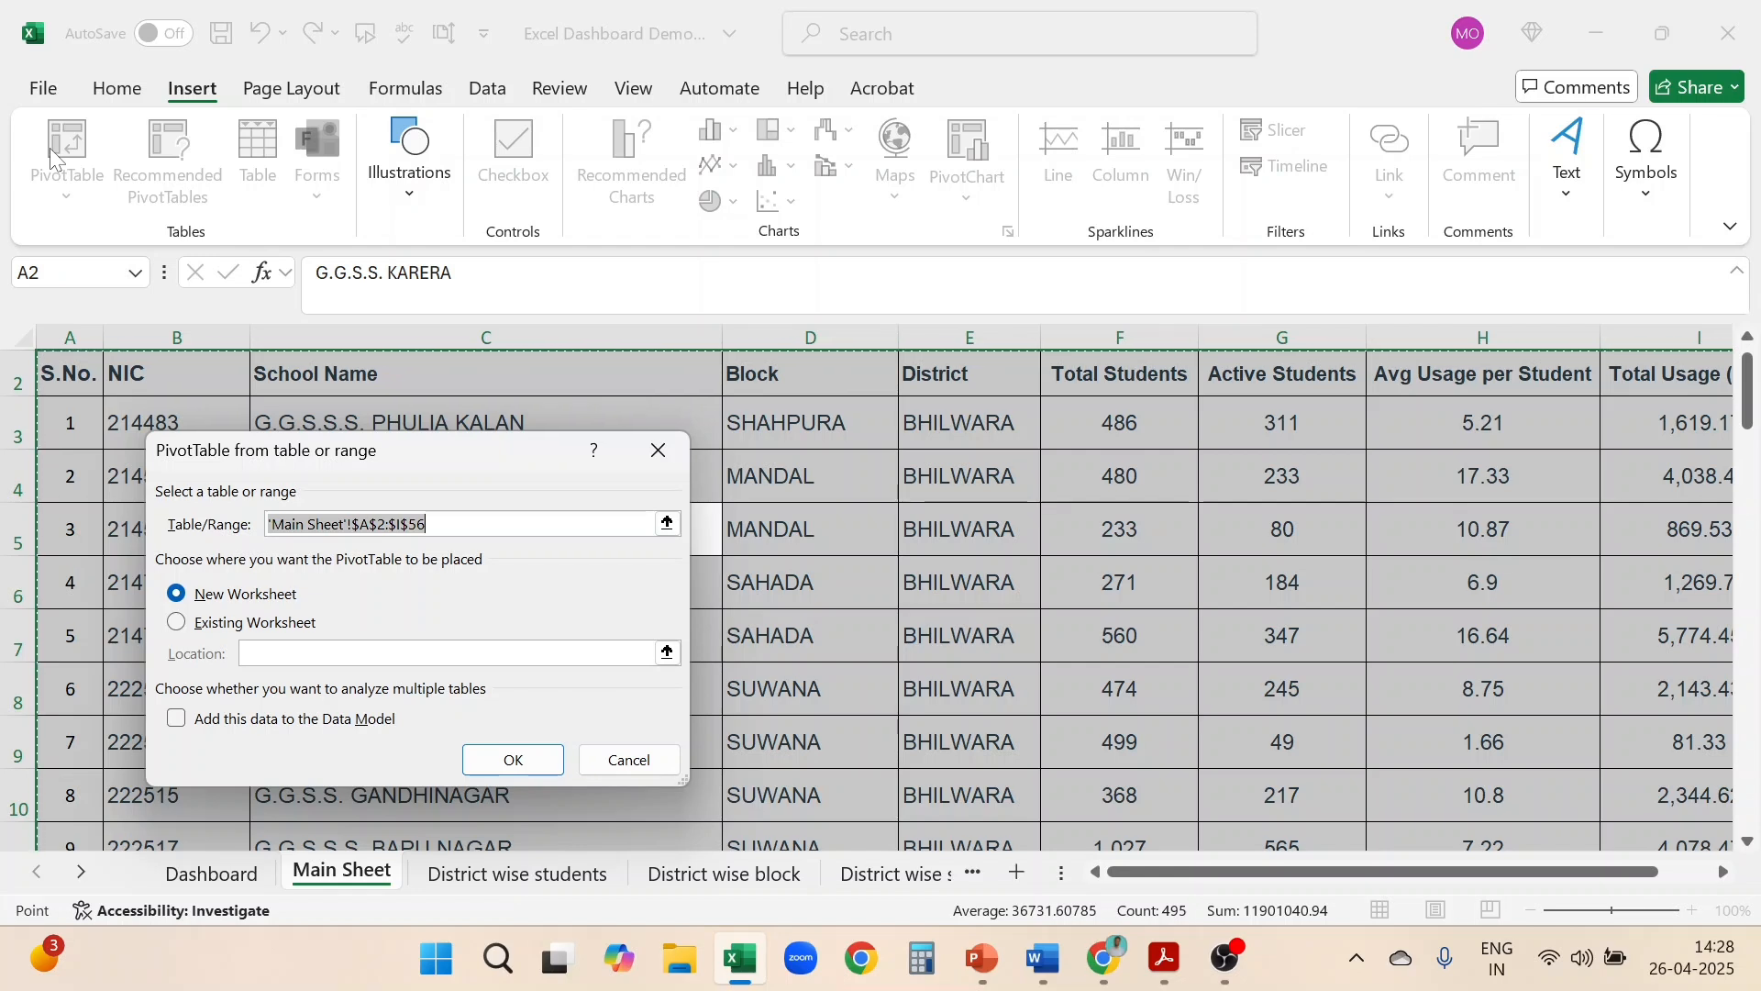
left_click(515, 761)
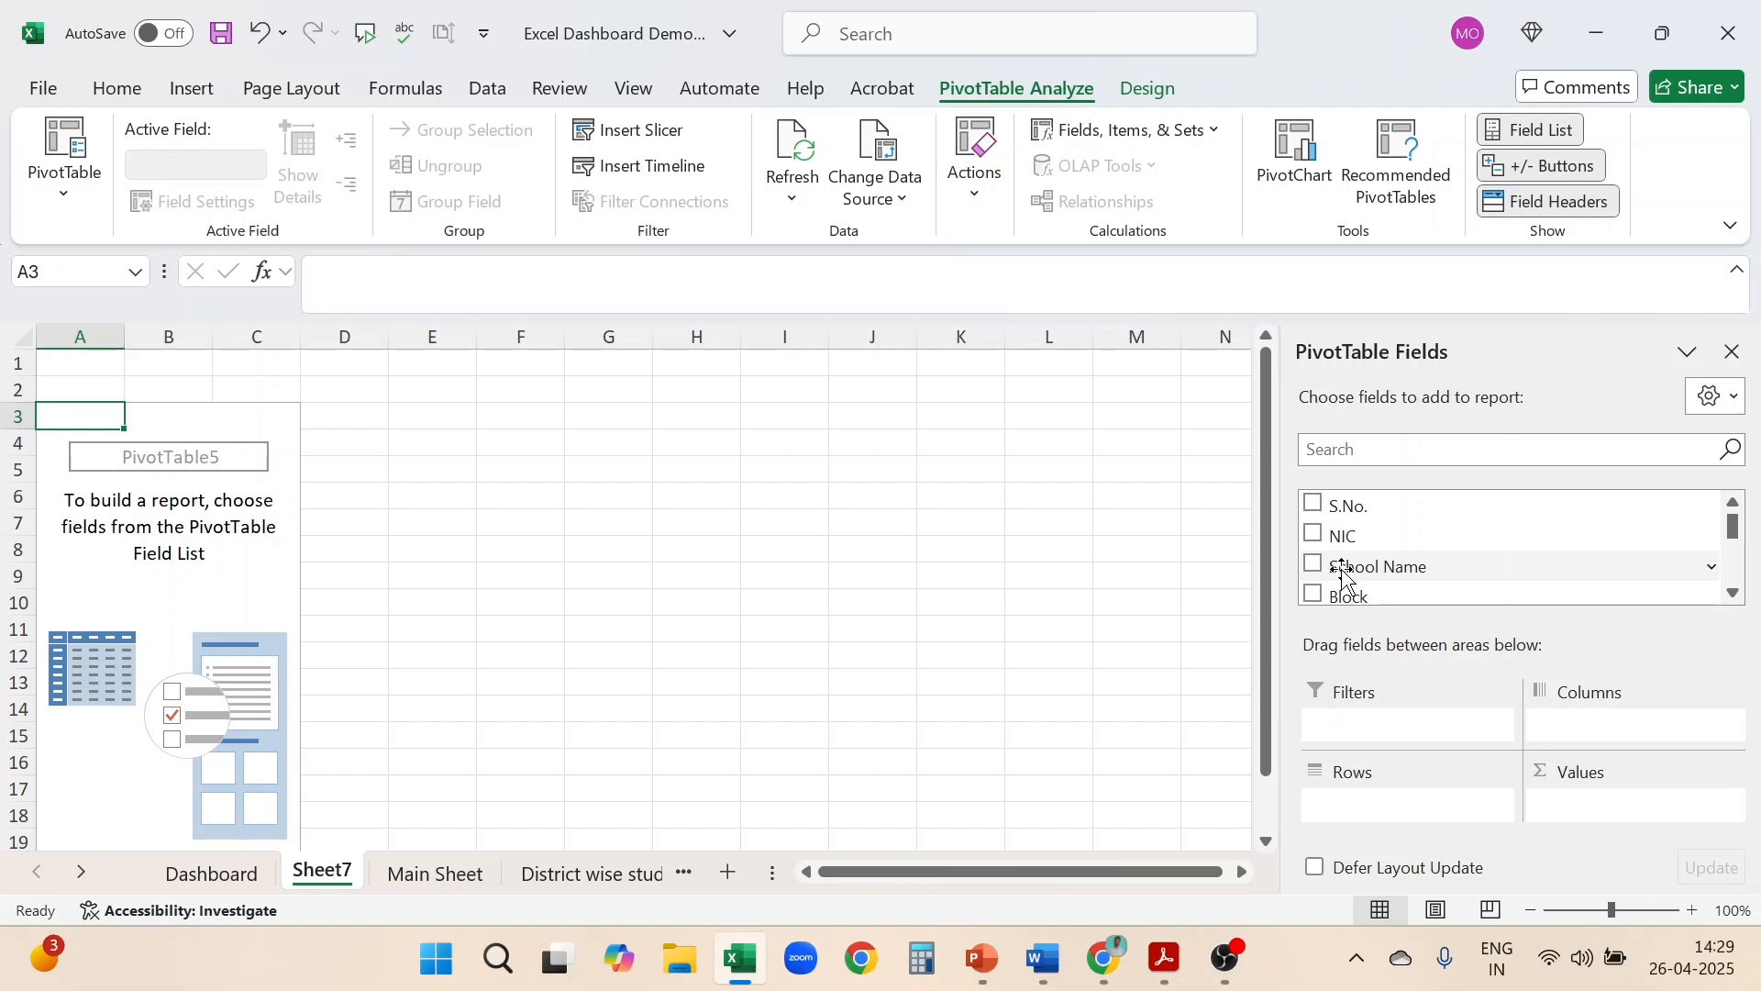
Set up the new PivotTable with District as rows and Total Usage (in hrs) as summed values
scroll(1345, 576, "down", 3)
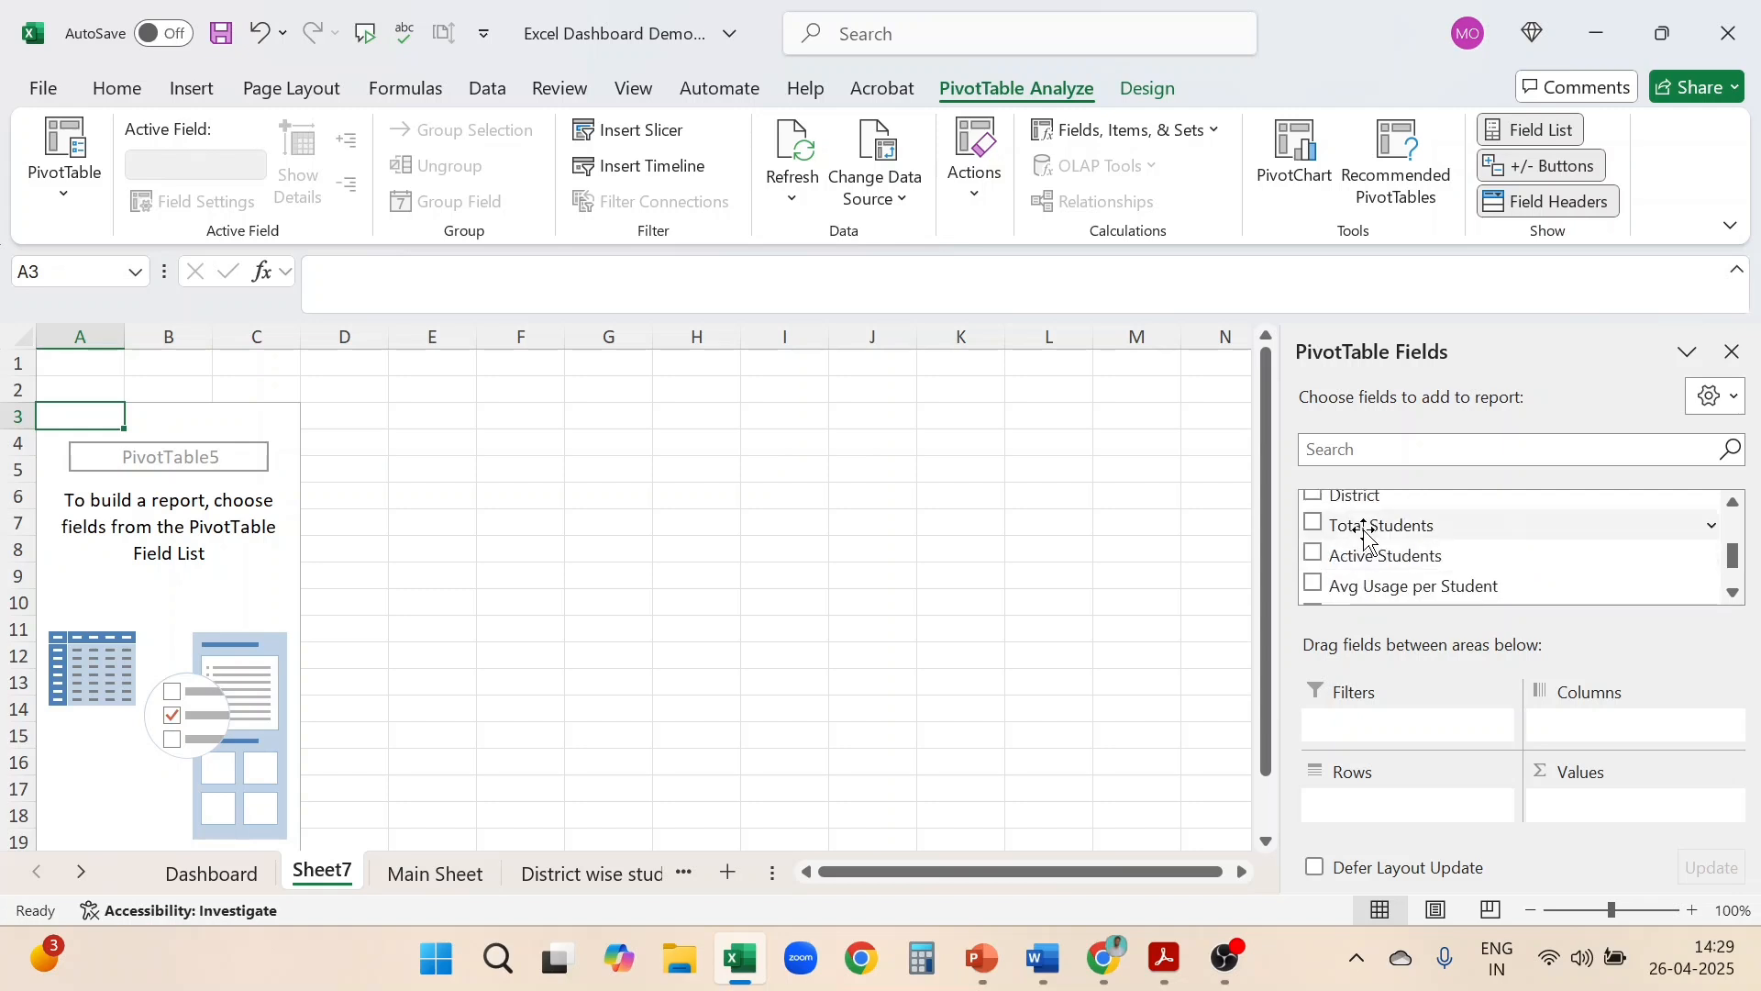
left_click_drag(1370, 509, 1366, 805)
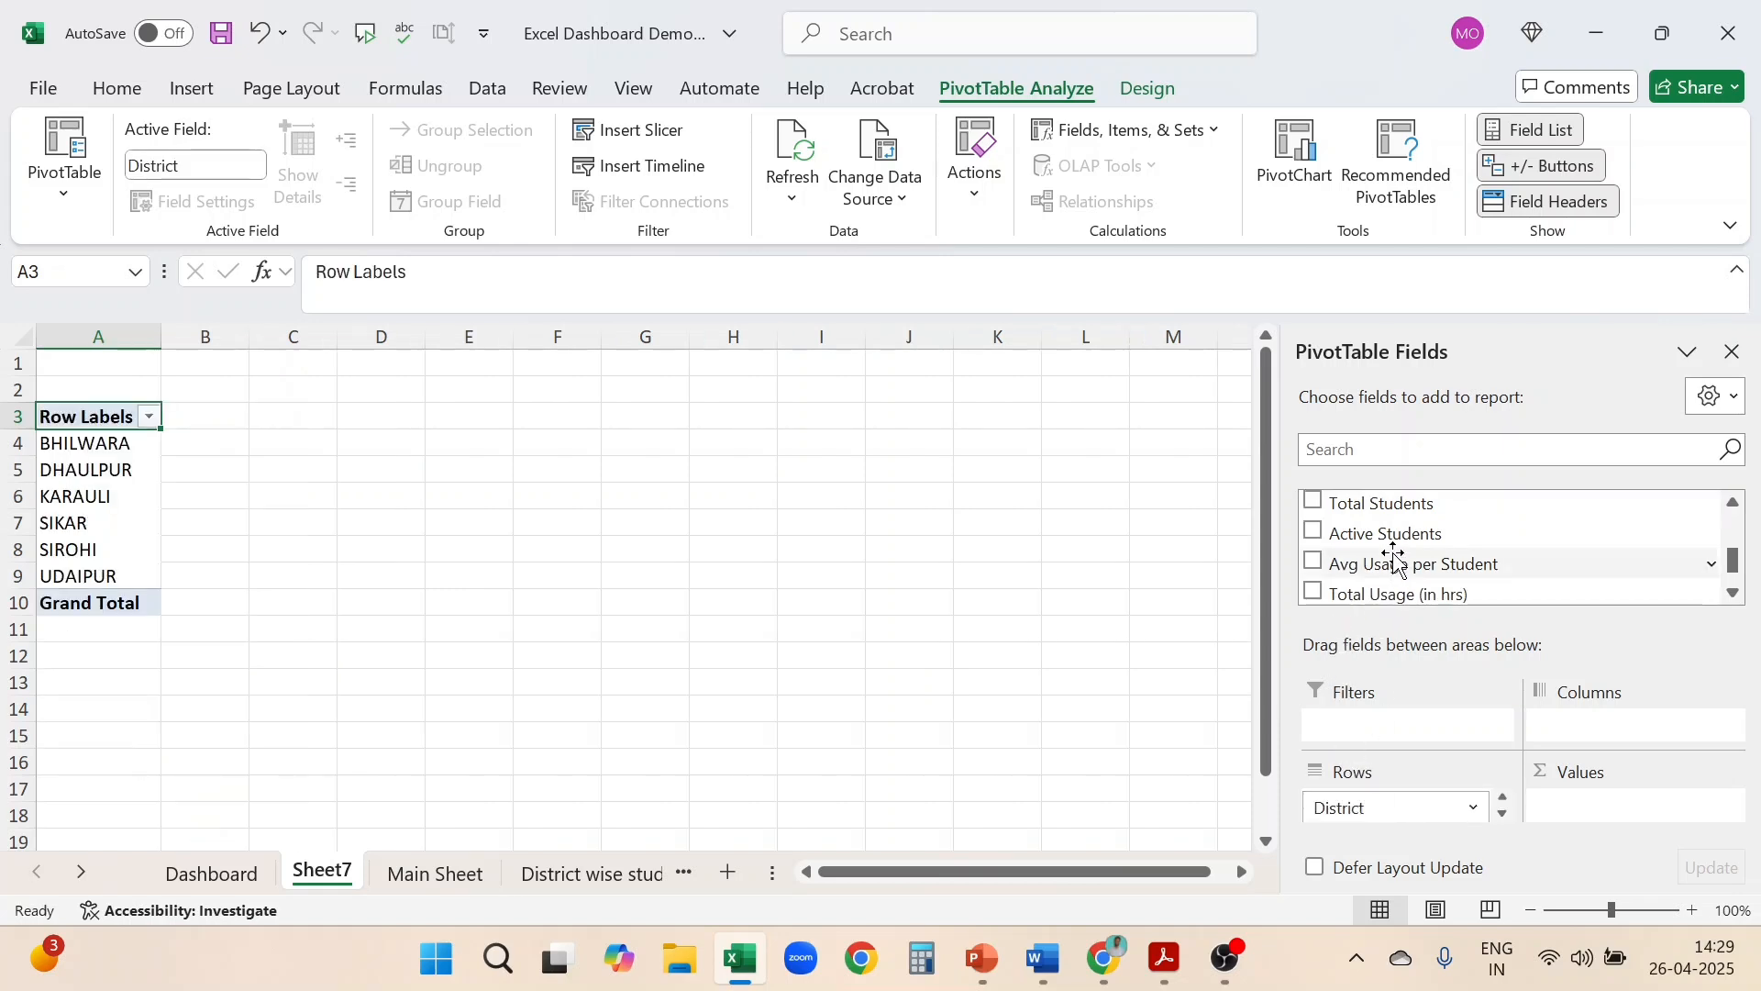
scroll(1391, 556, "down", 1)
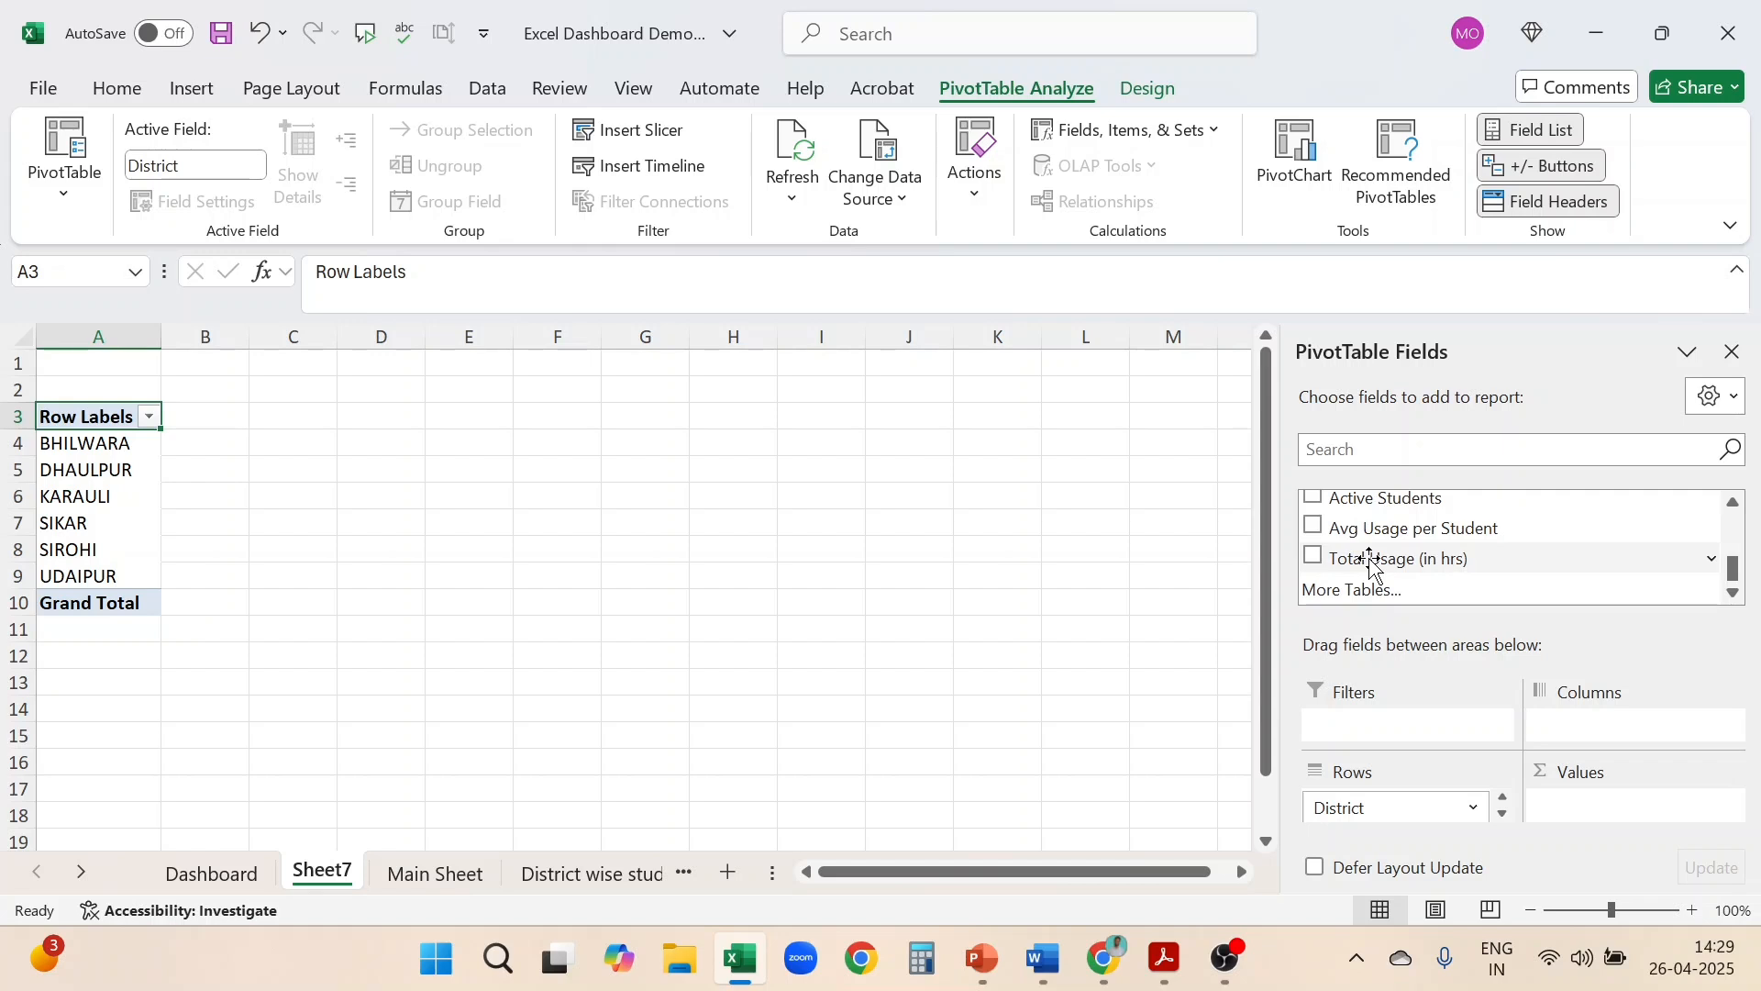
left_click_drag(1373, 561, 1605, 812)
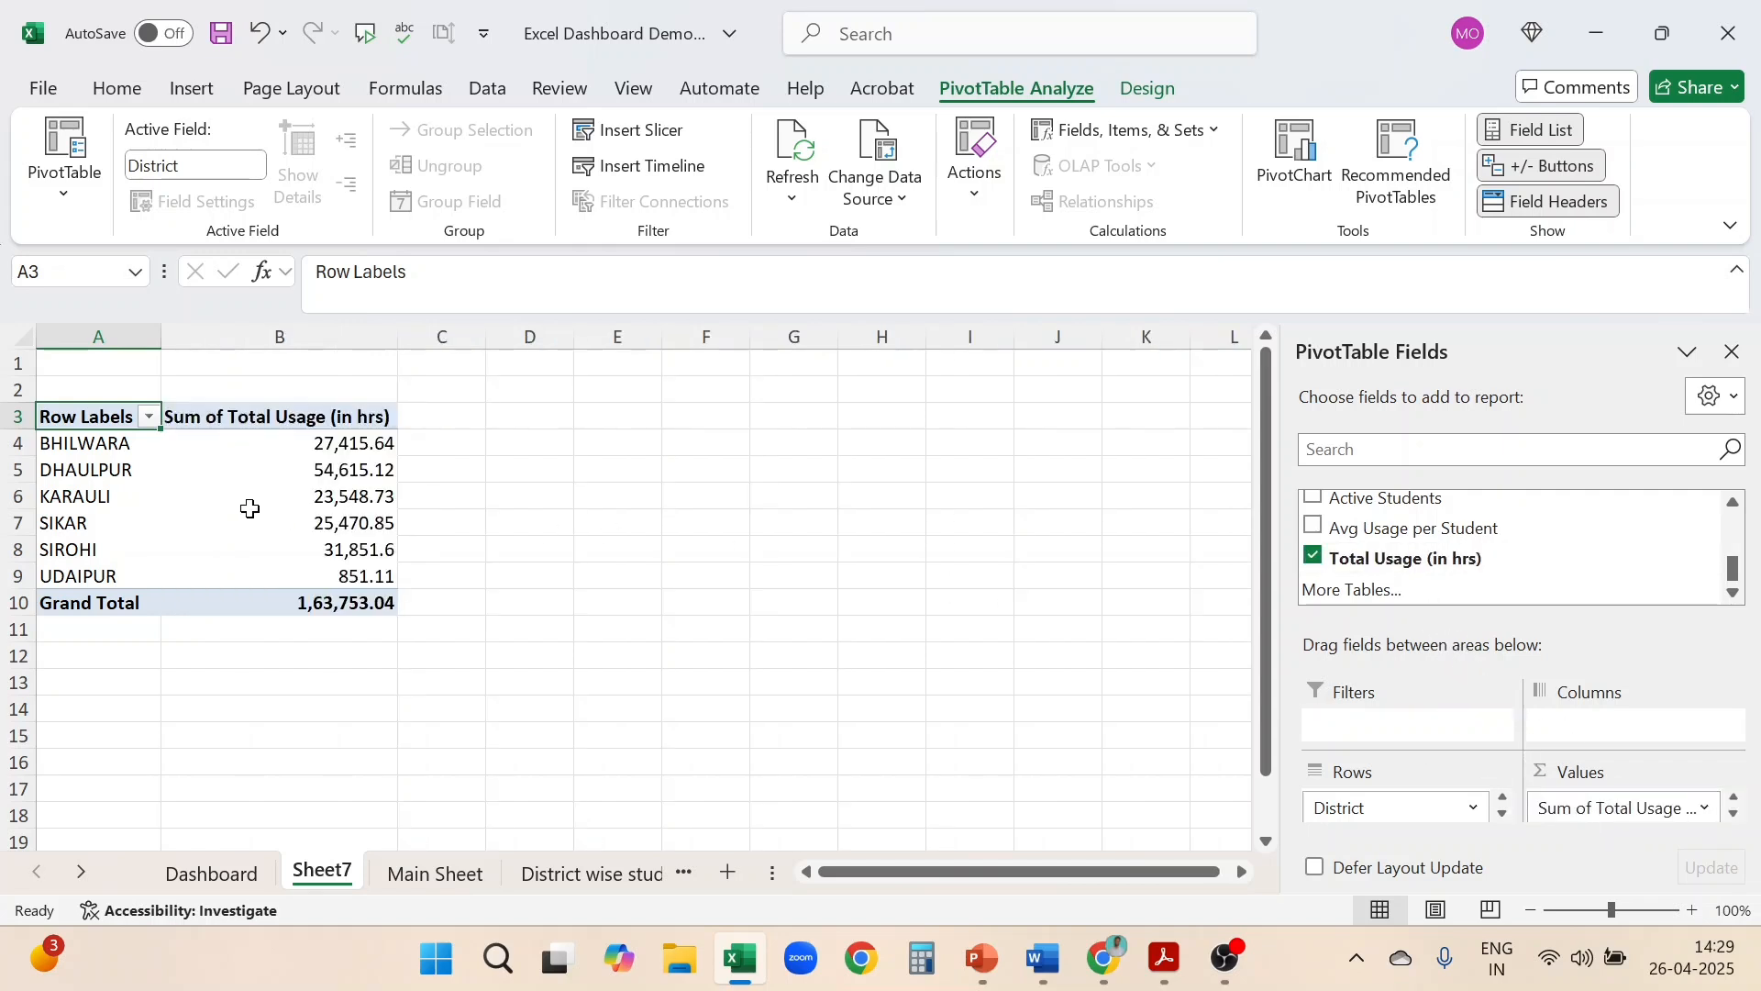
Insert a Line with Markers PivotChart of the district usage data and place it beside the PivotTable, clear of its columns
mouse_move(249, 509)
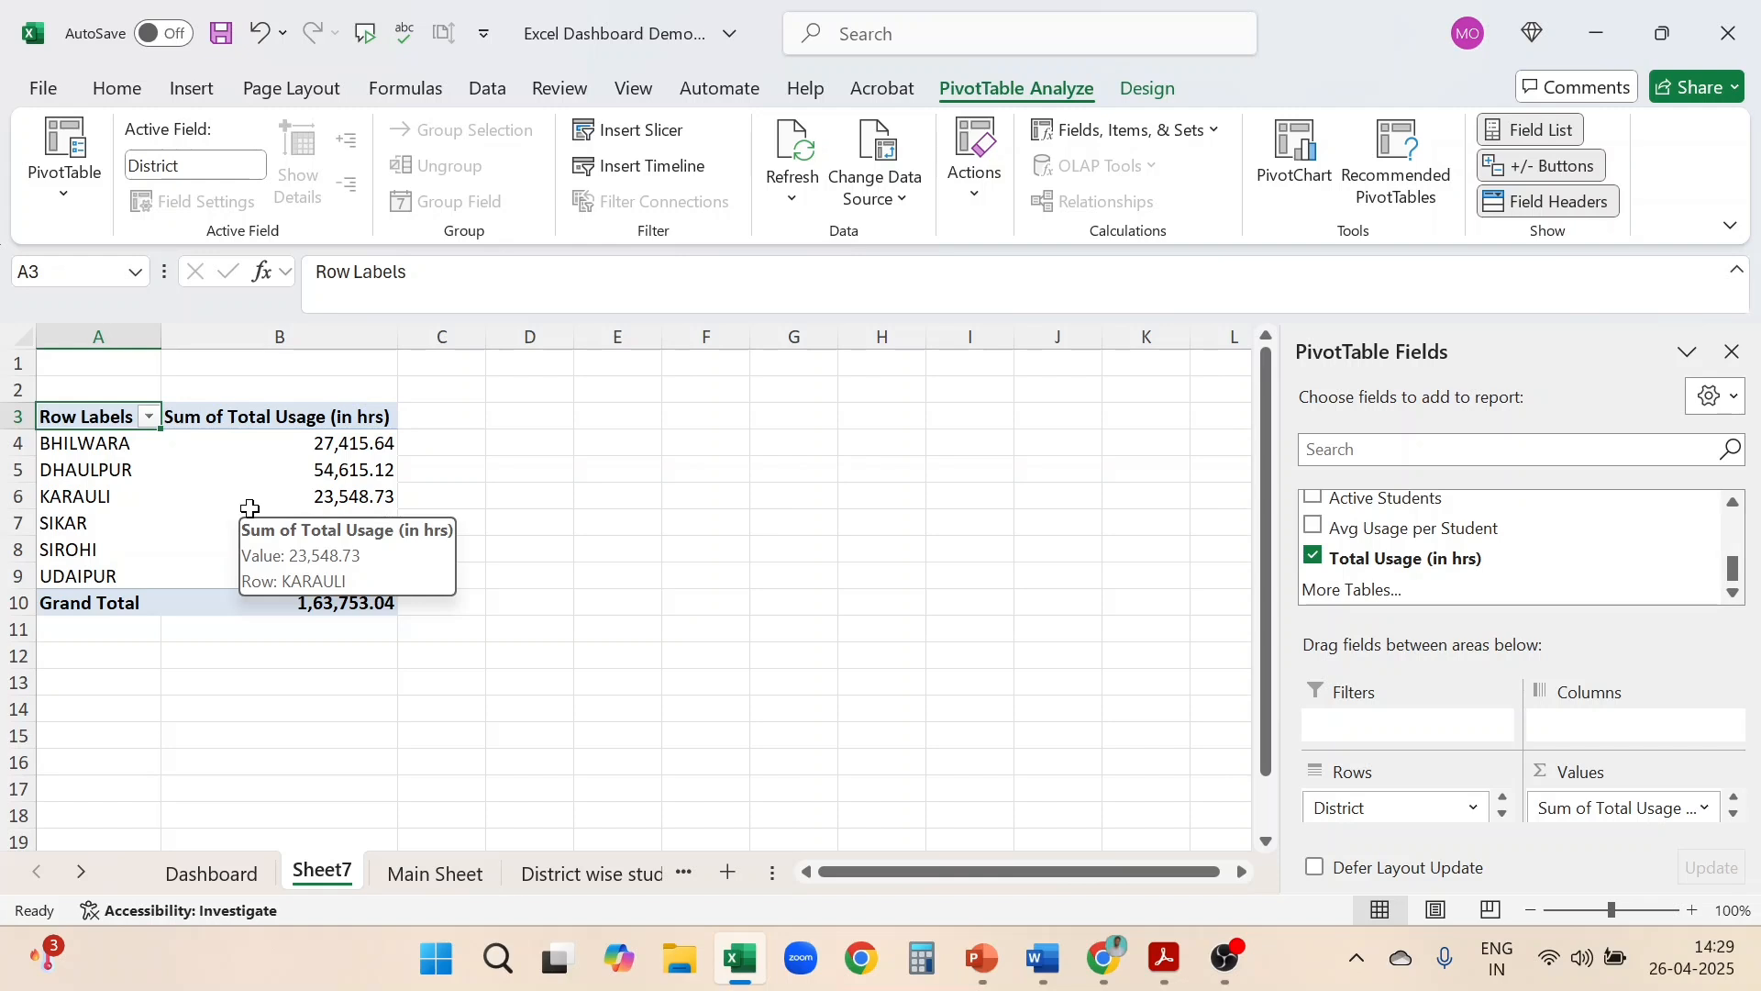
left_click(249, 508)
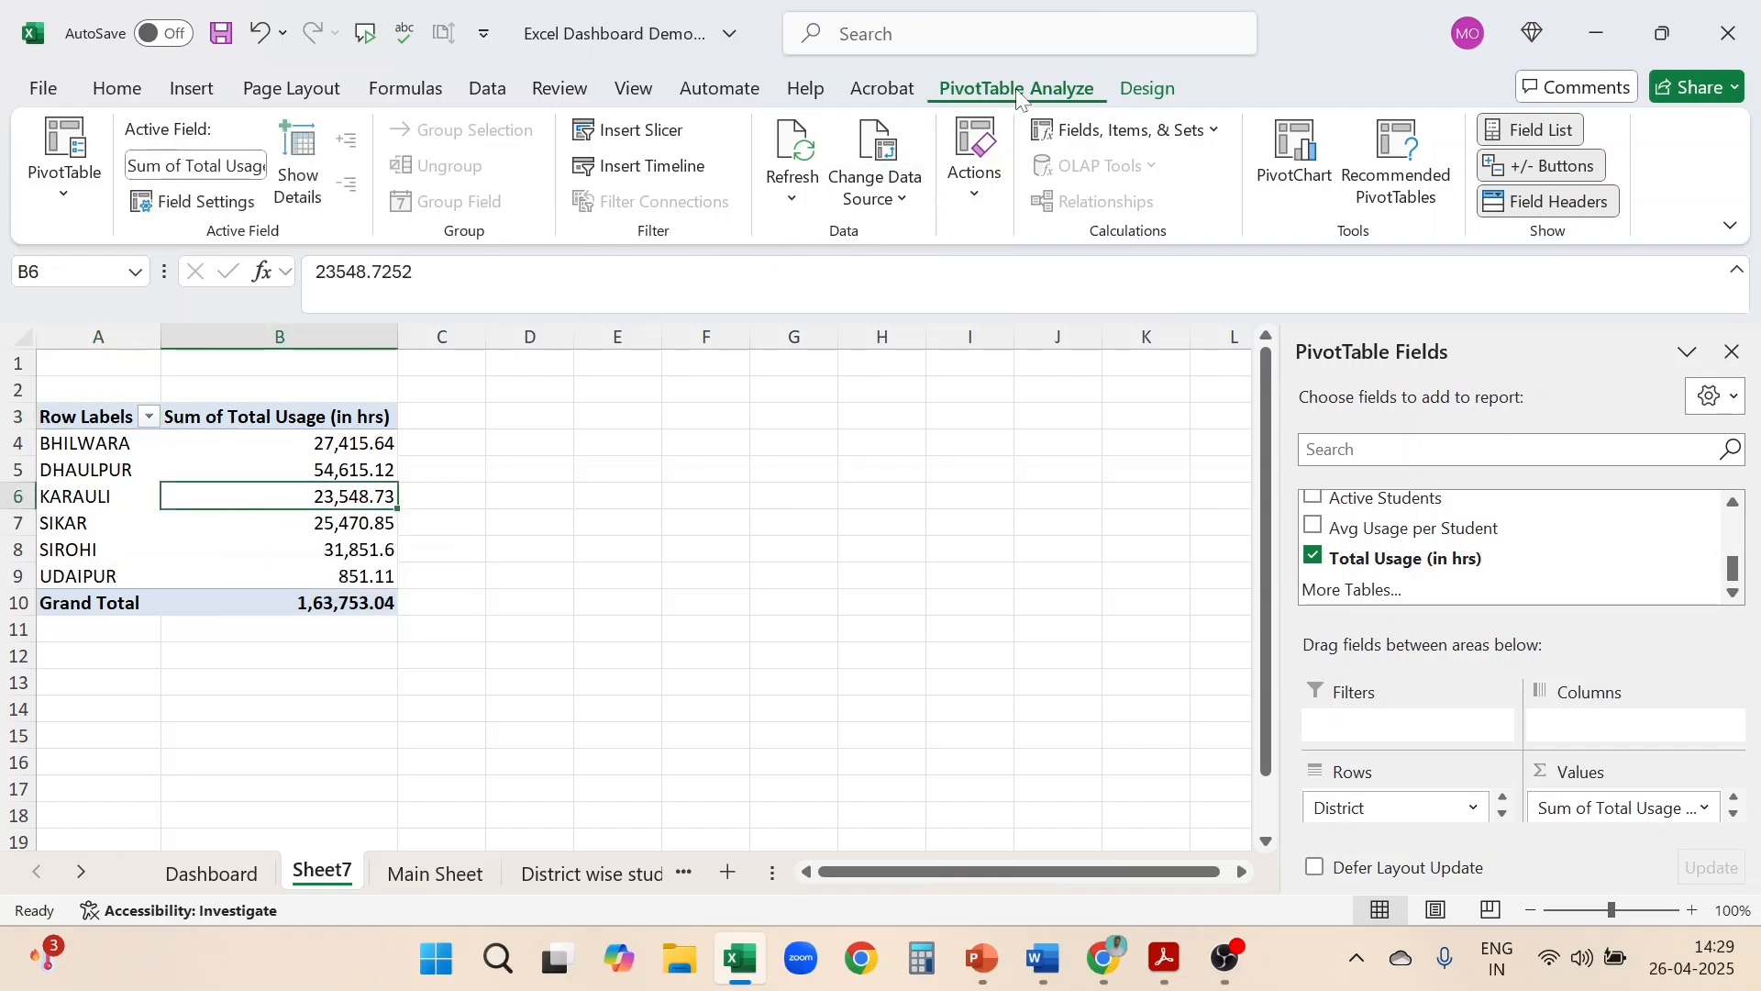
left_click(1293, 188)
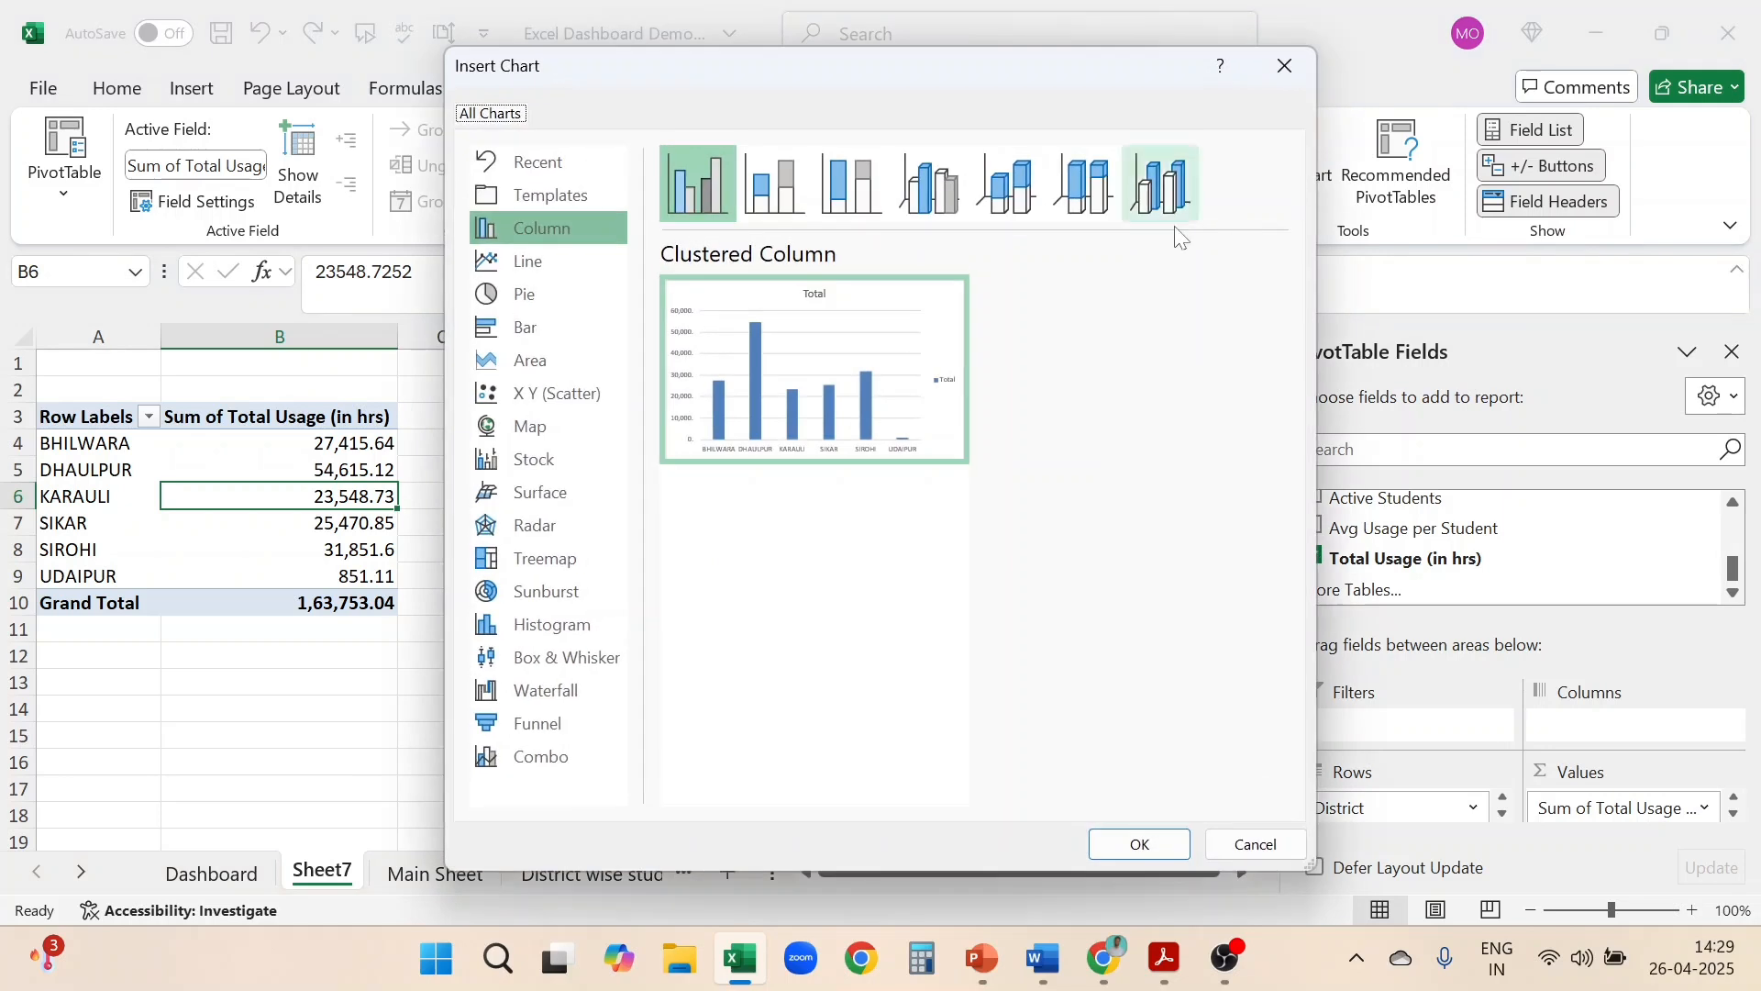
mouse_move(845, 416)
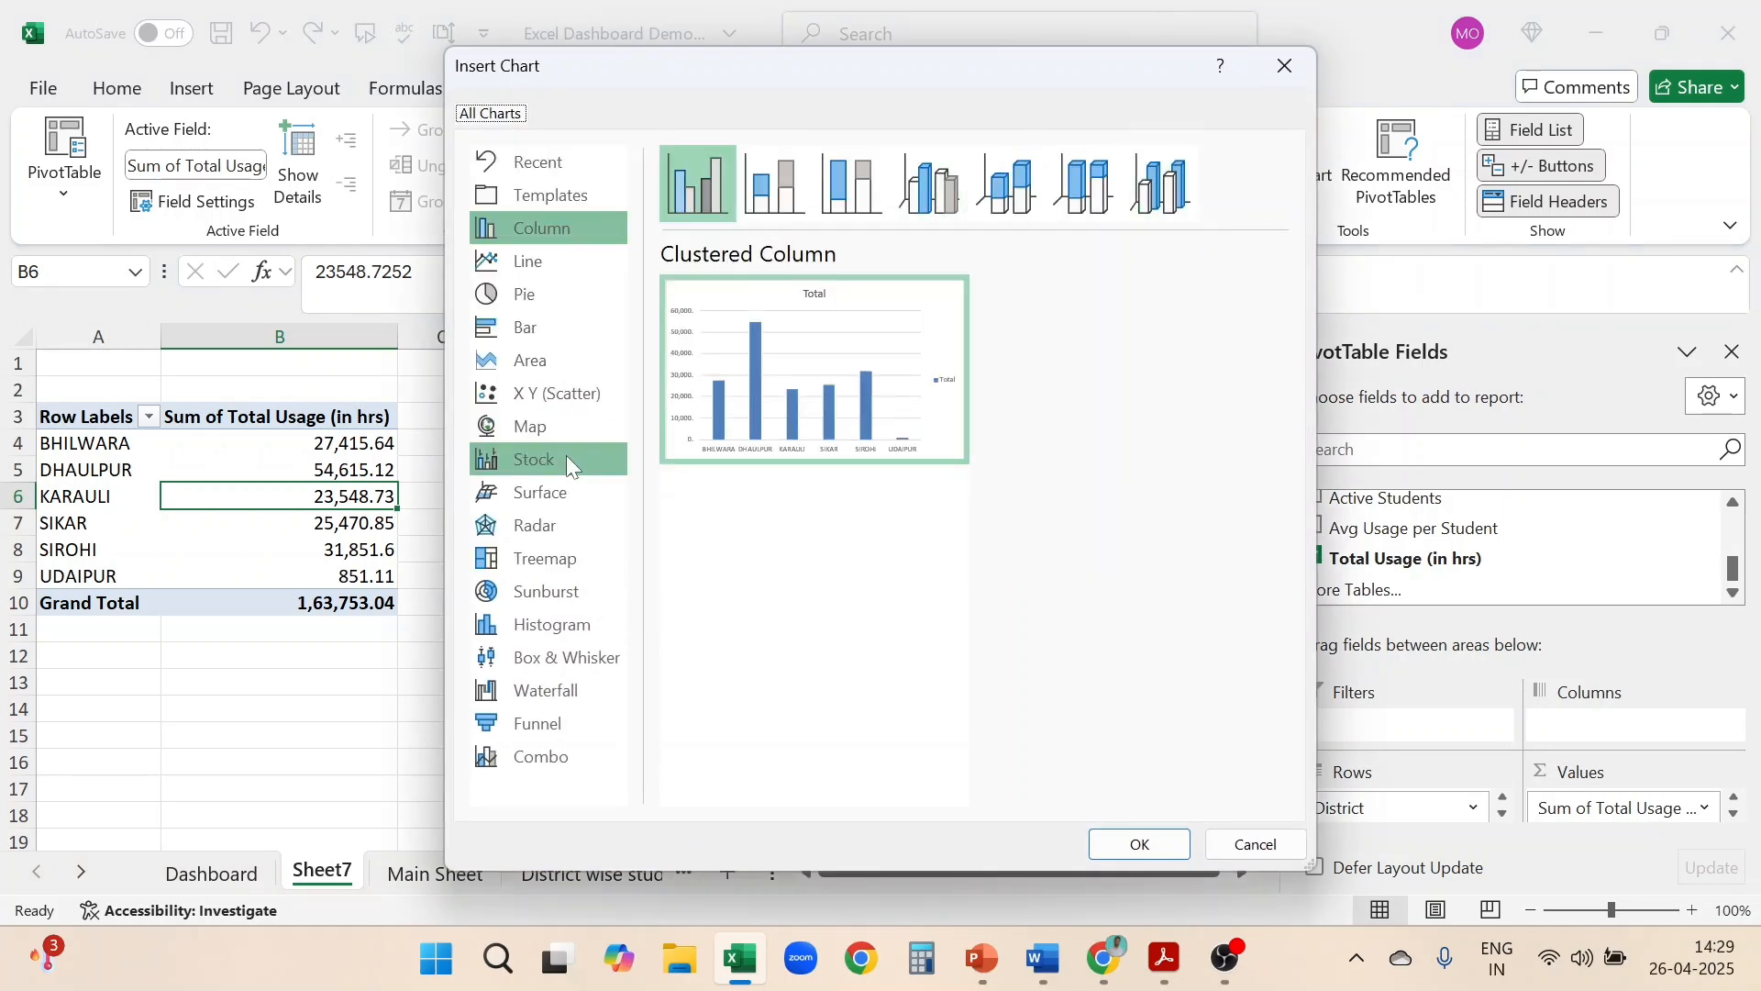
left_click(528, 266)
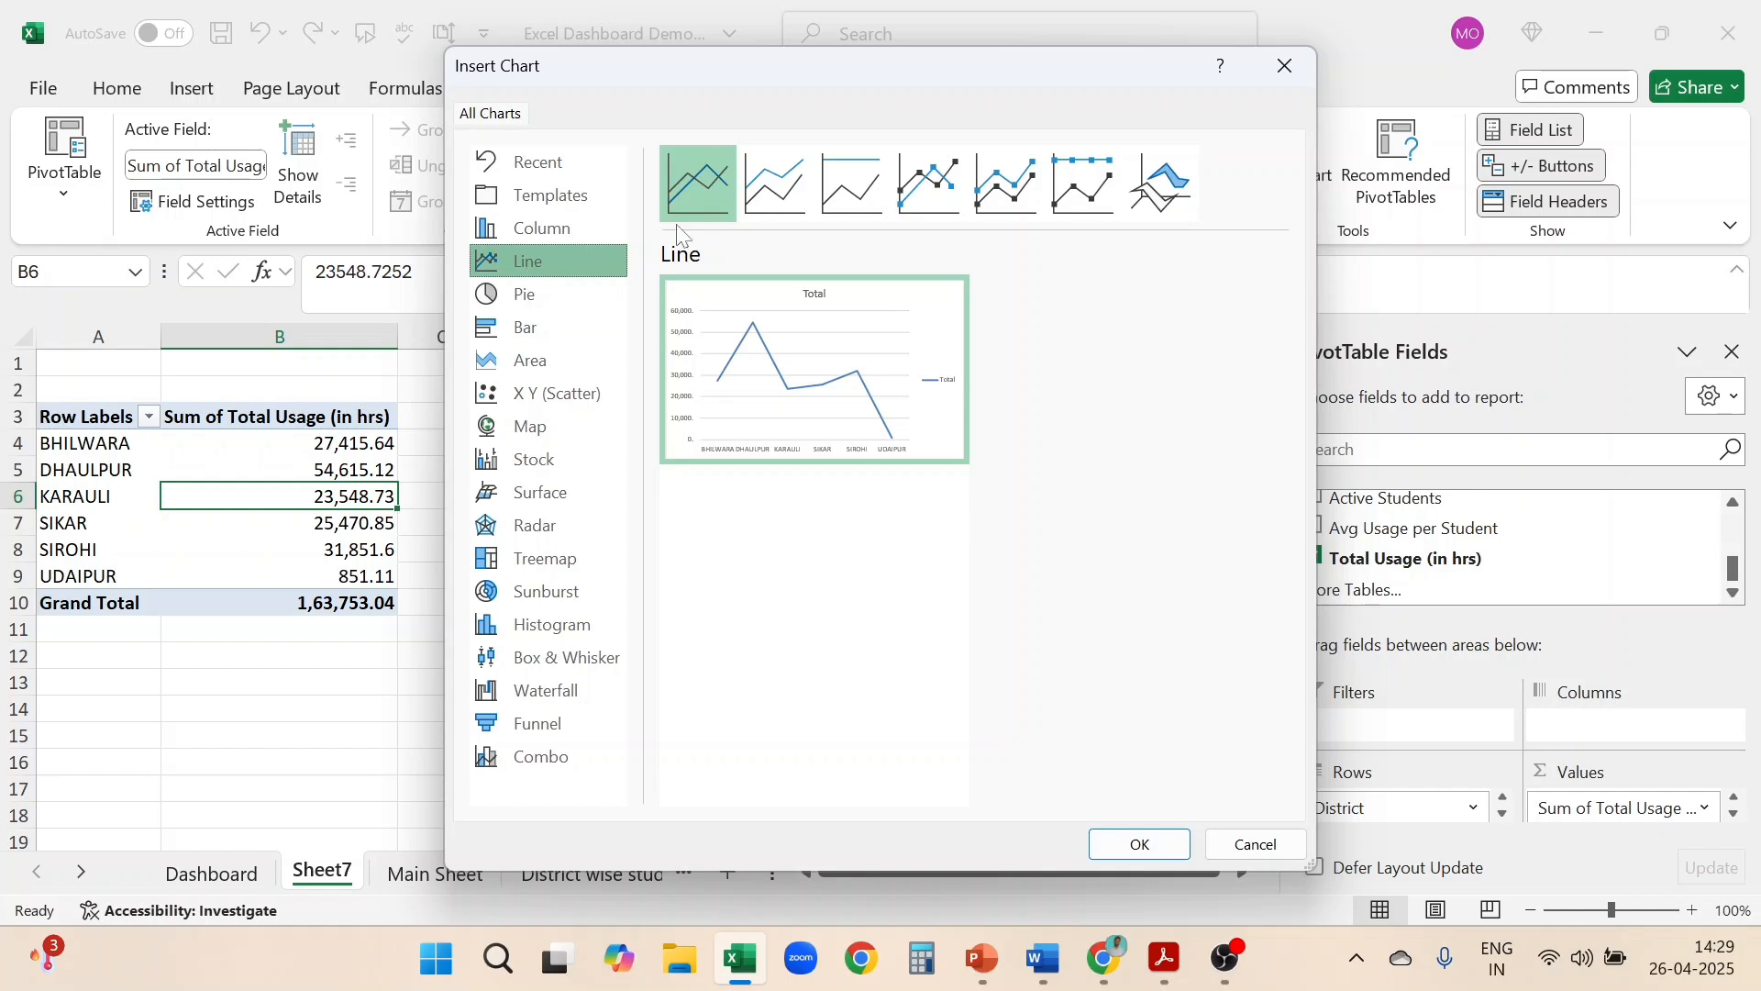
left_click(933, 201)
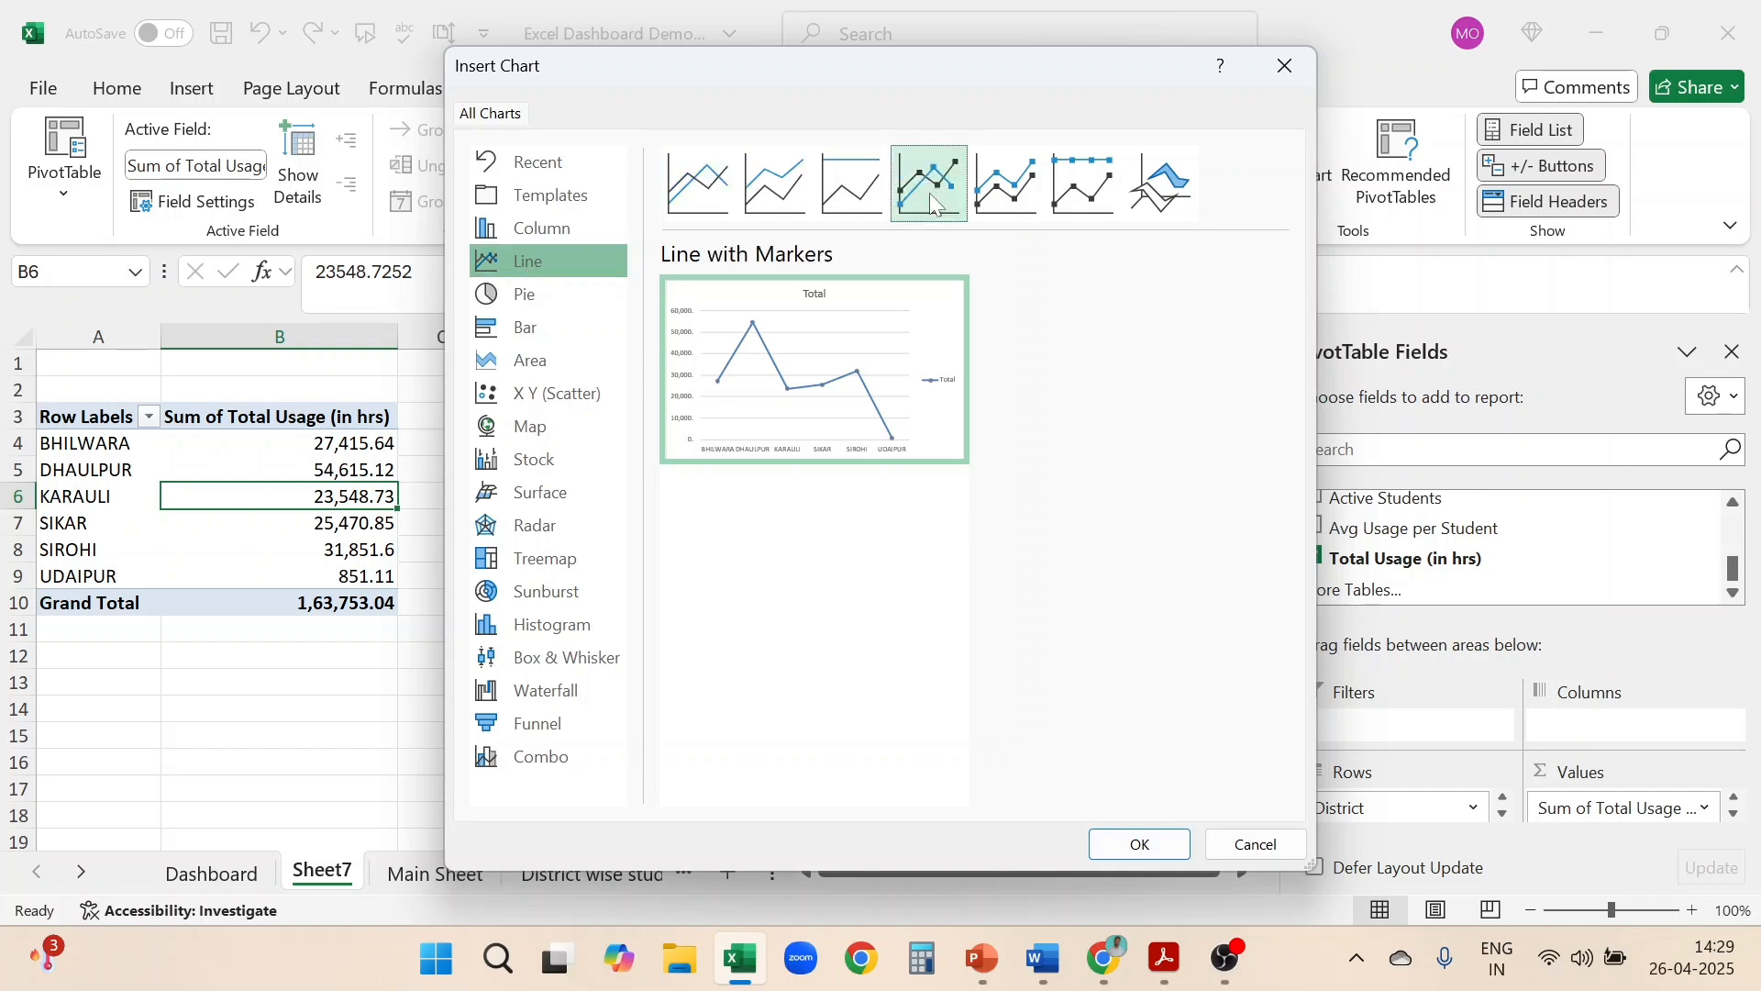
left_click(1137, 845)
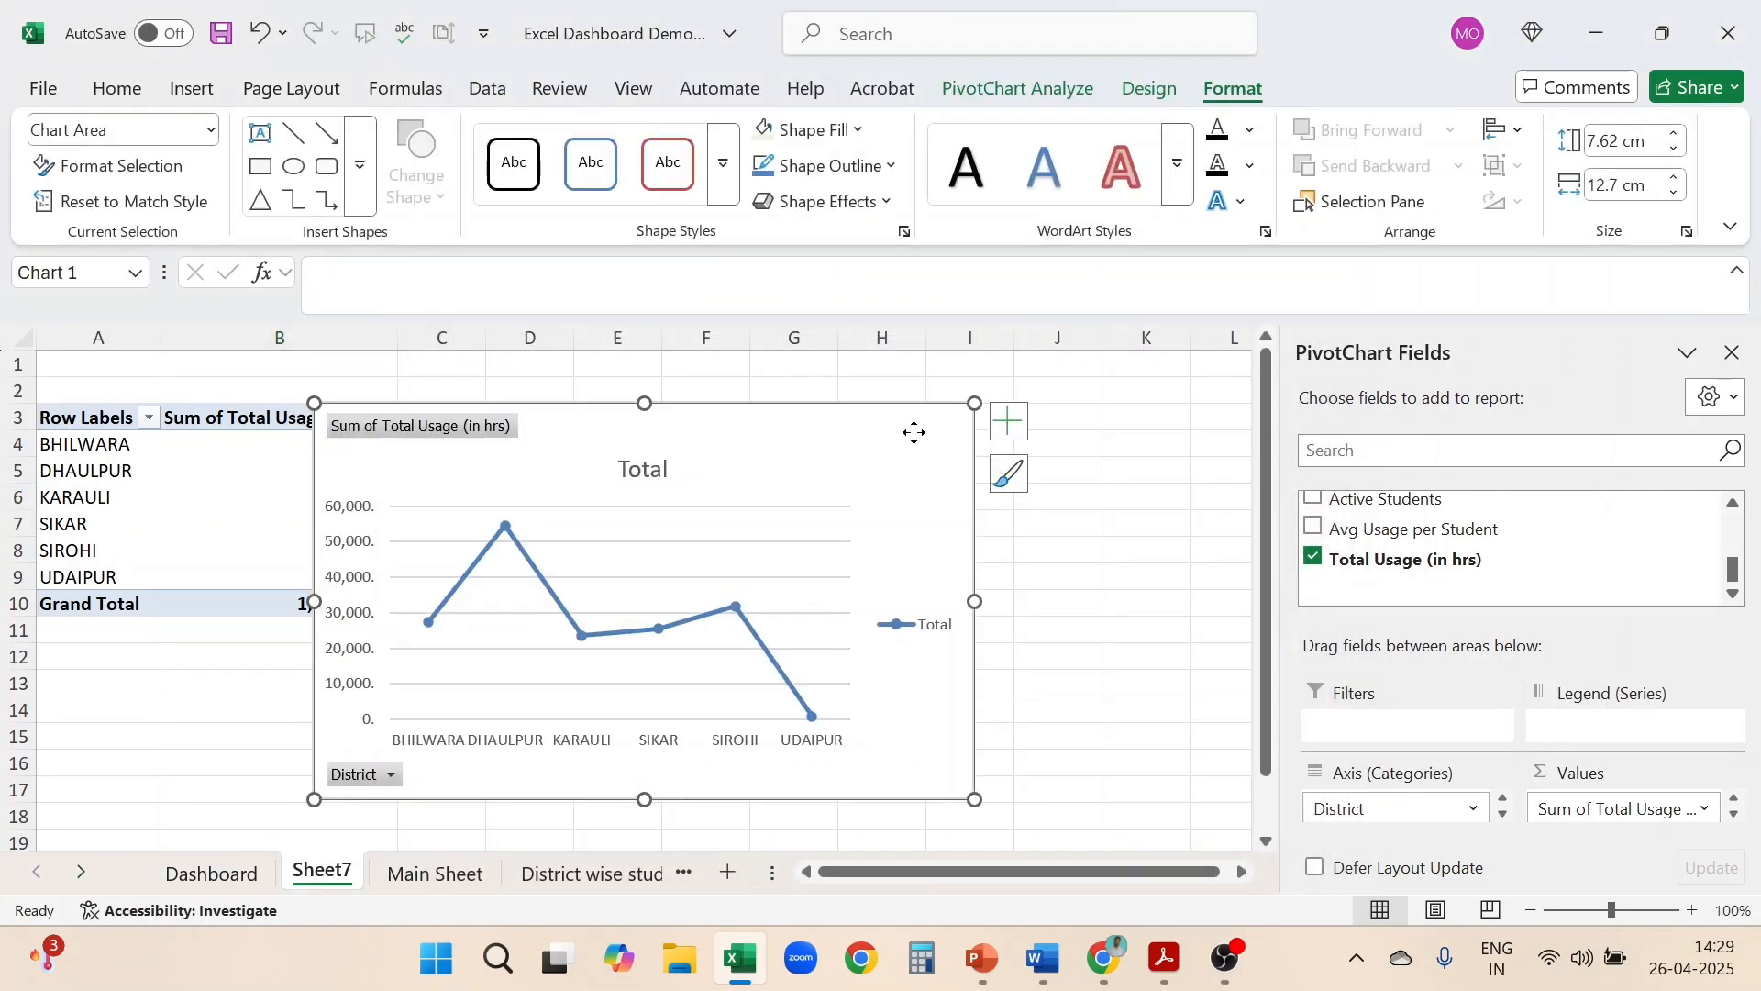
left_click_drag(915, 432, 1029, 431)
right_click(1030, 436)
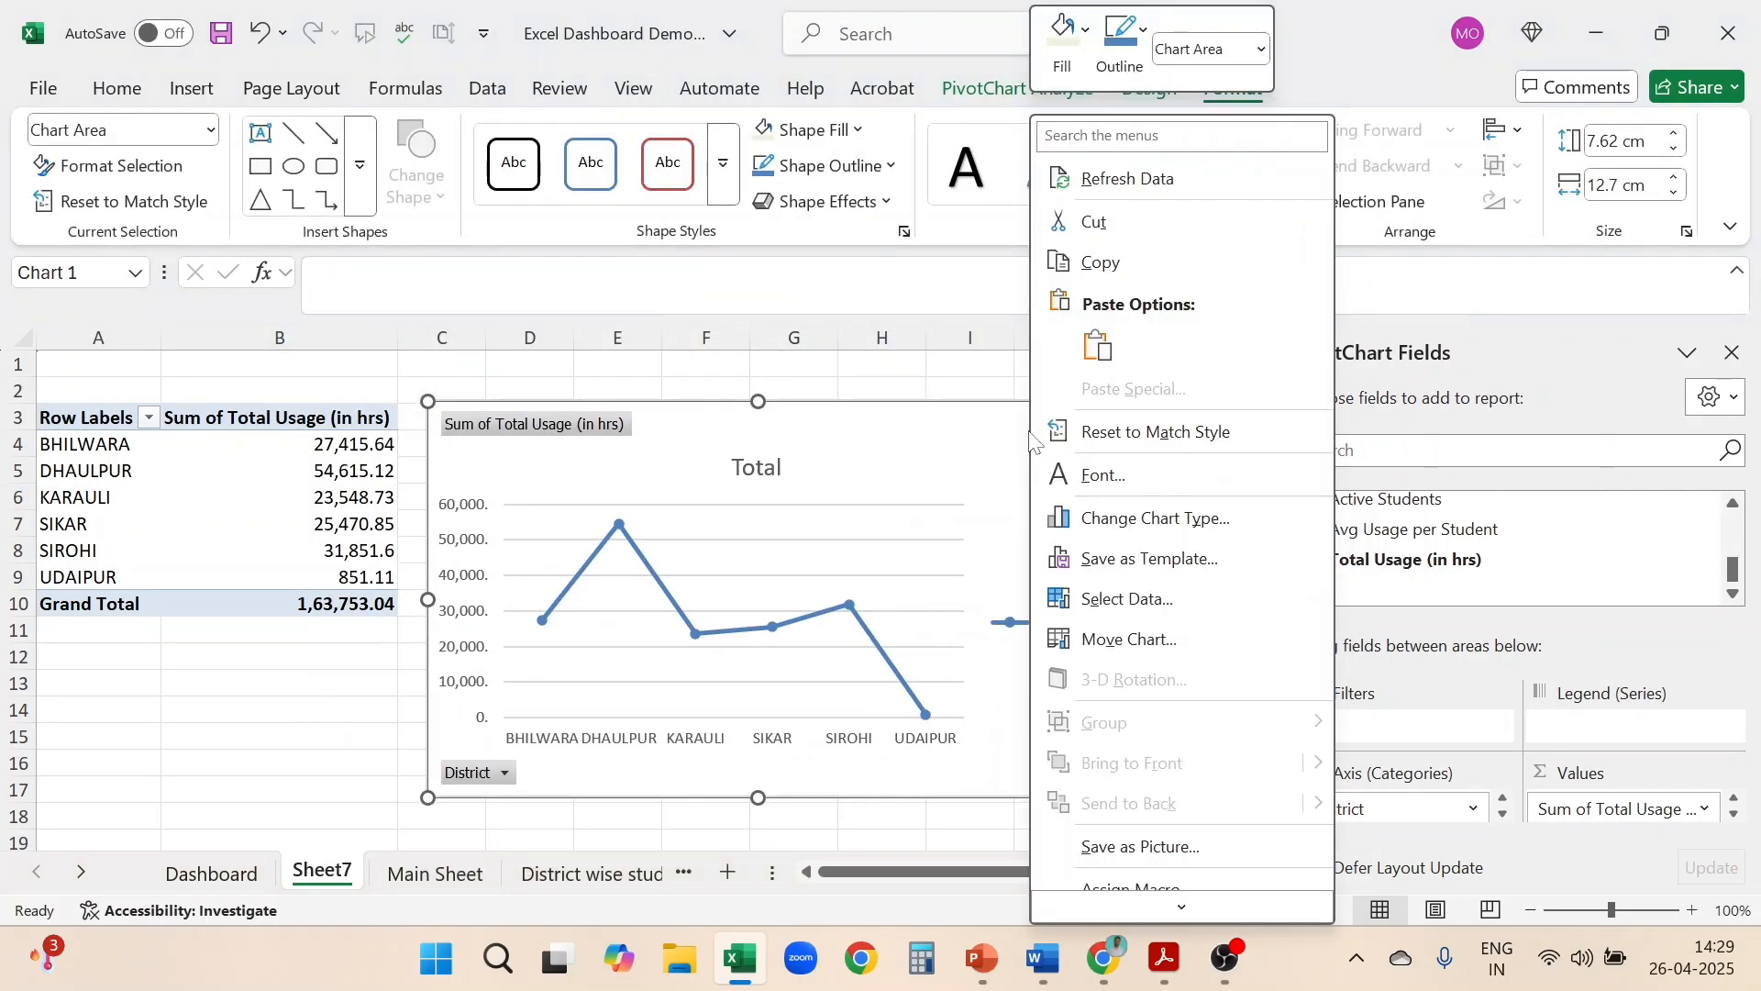
left_click(303, 826)
Rename the new PivotTable sheet as District wise usage
right_click(321, 872)
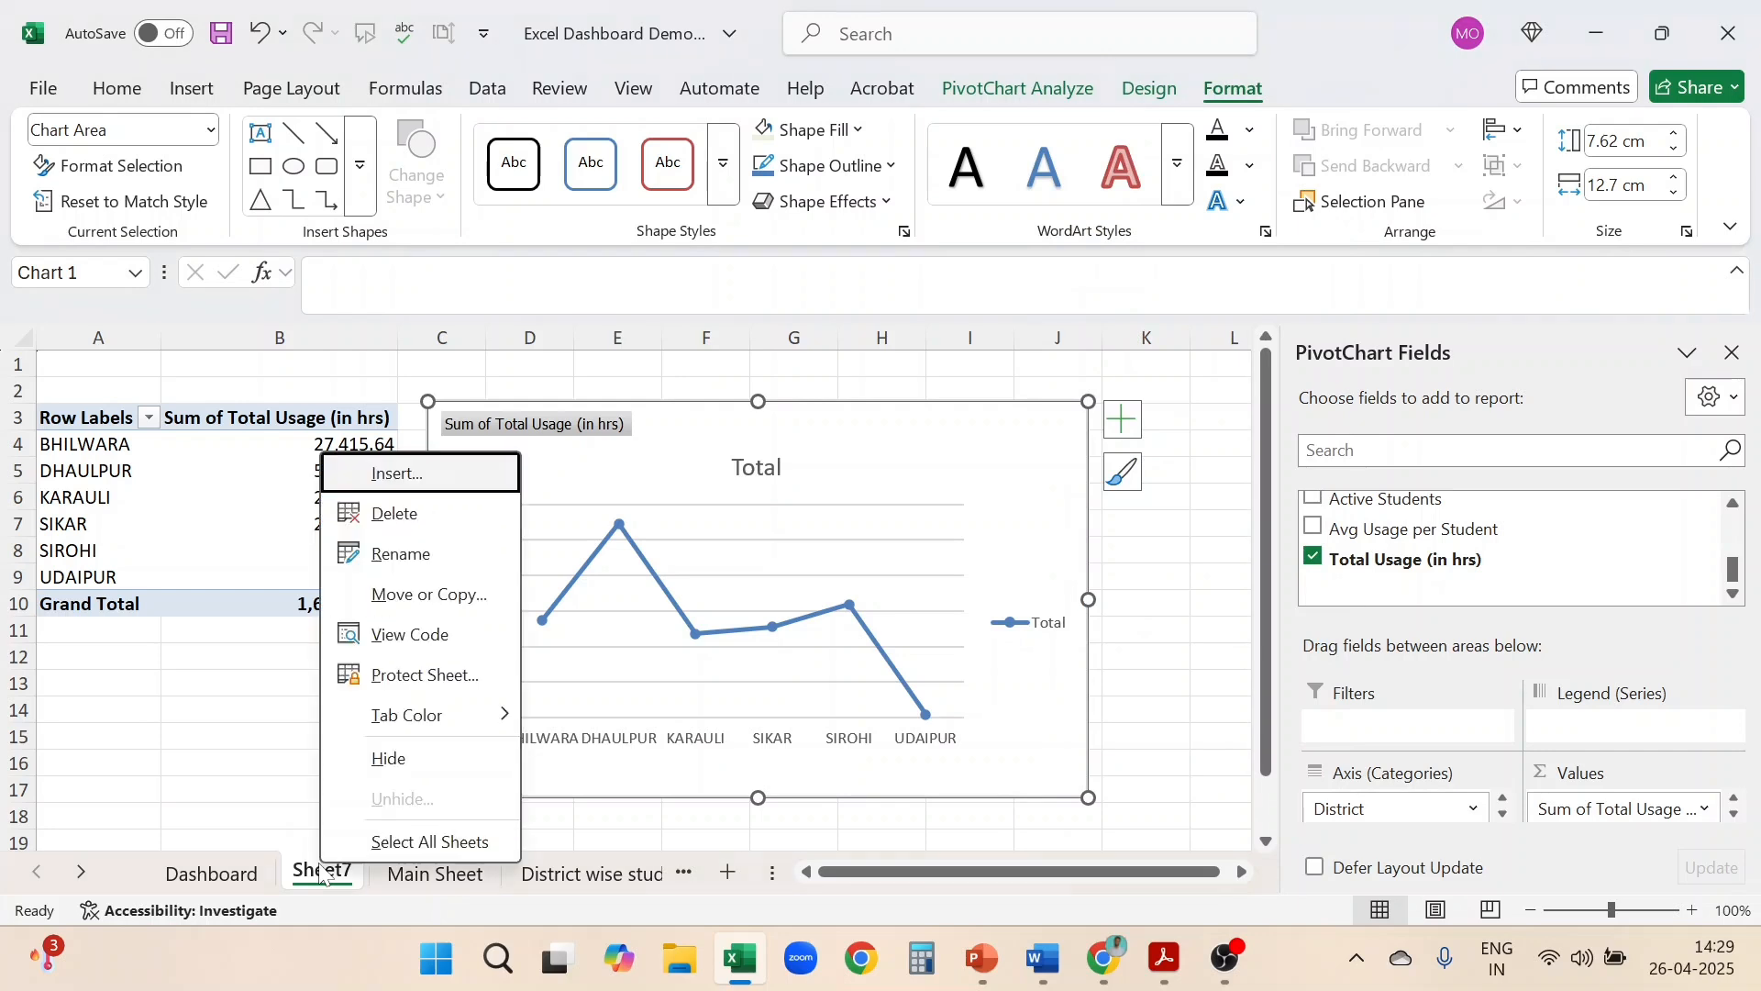
left_click(401, 554)
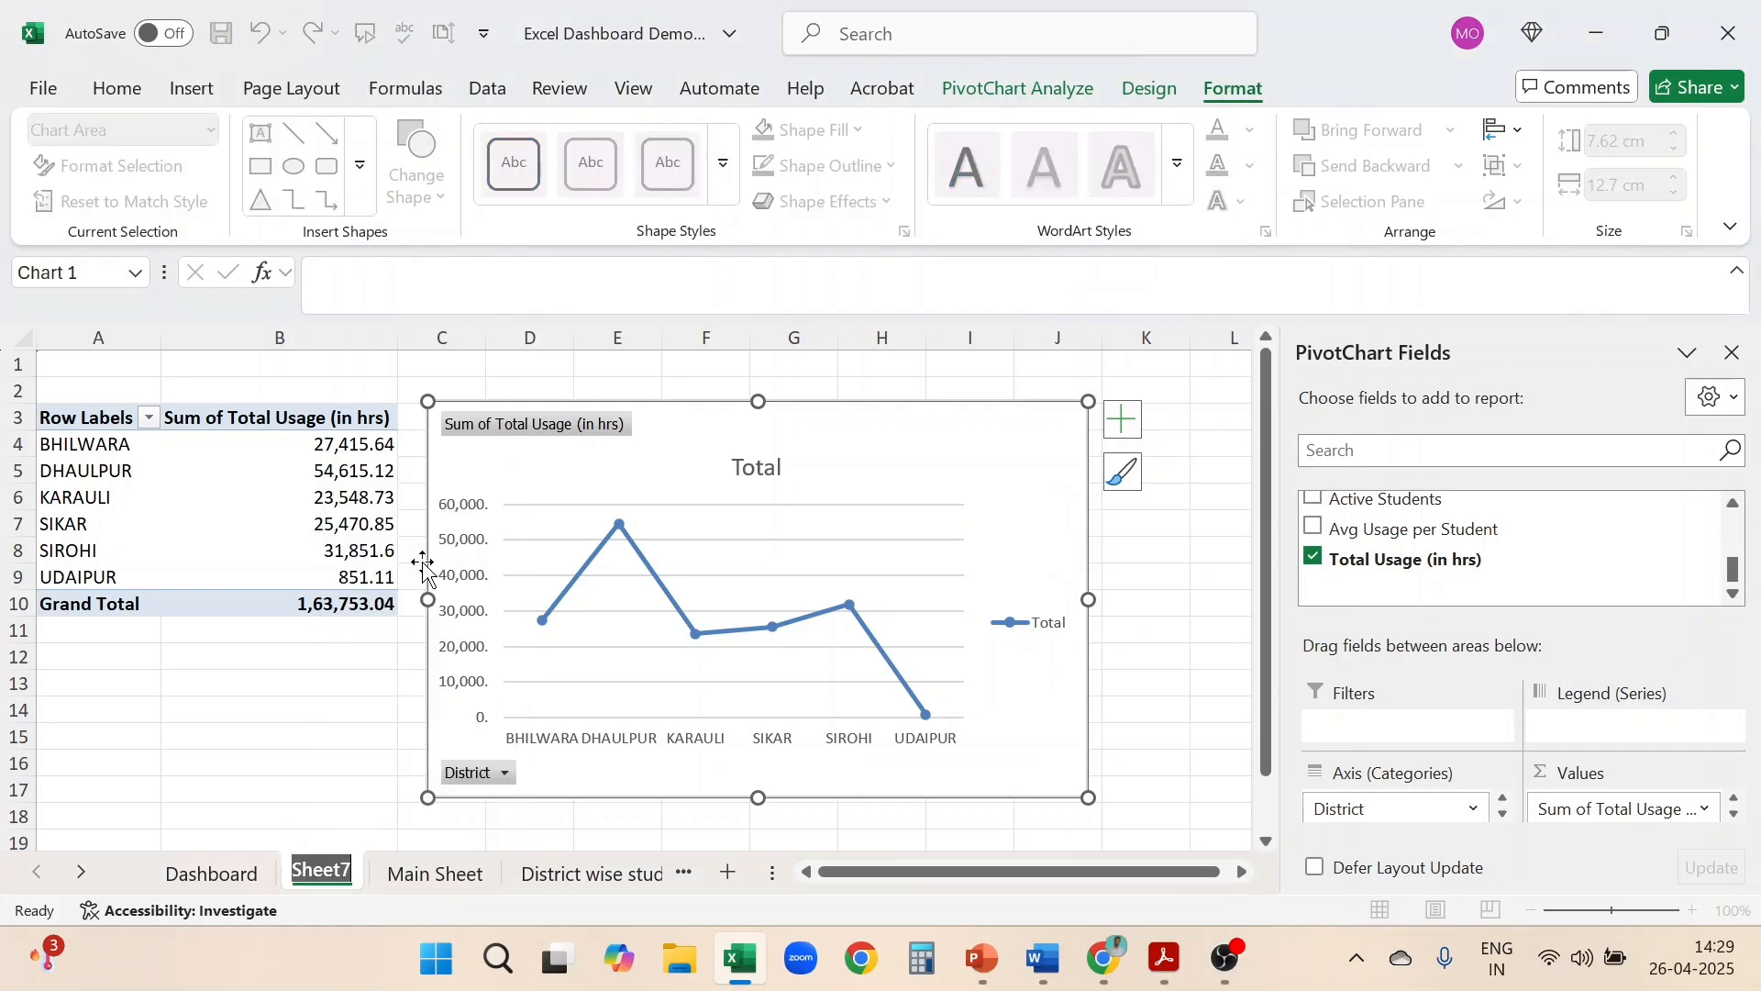
type("Distric")
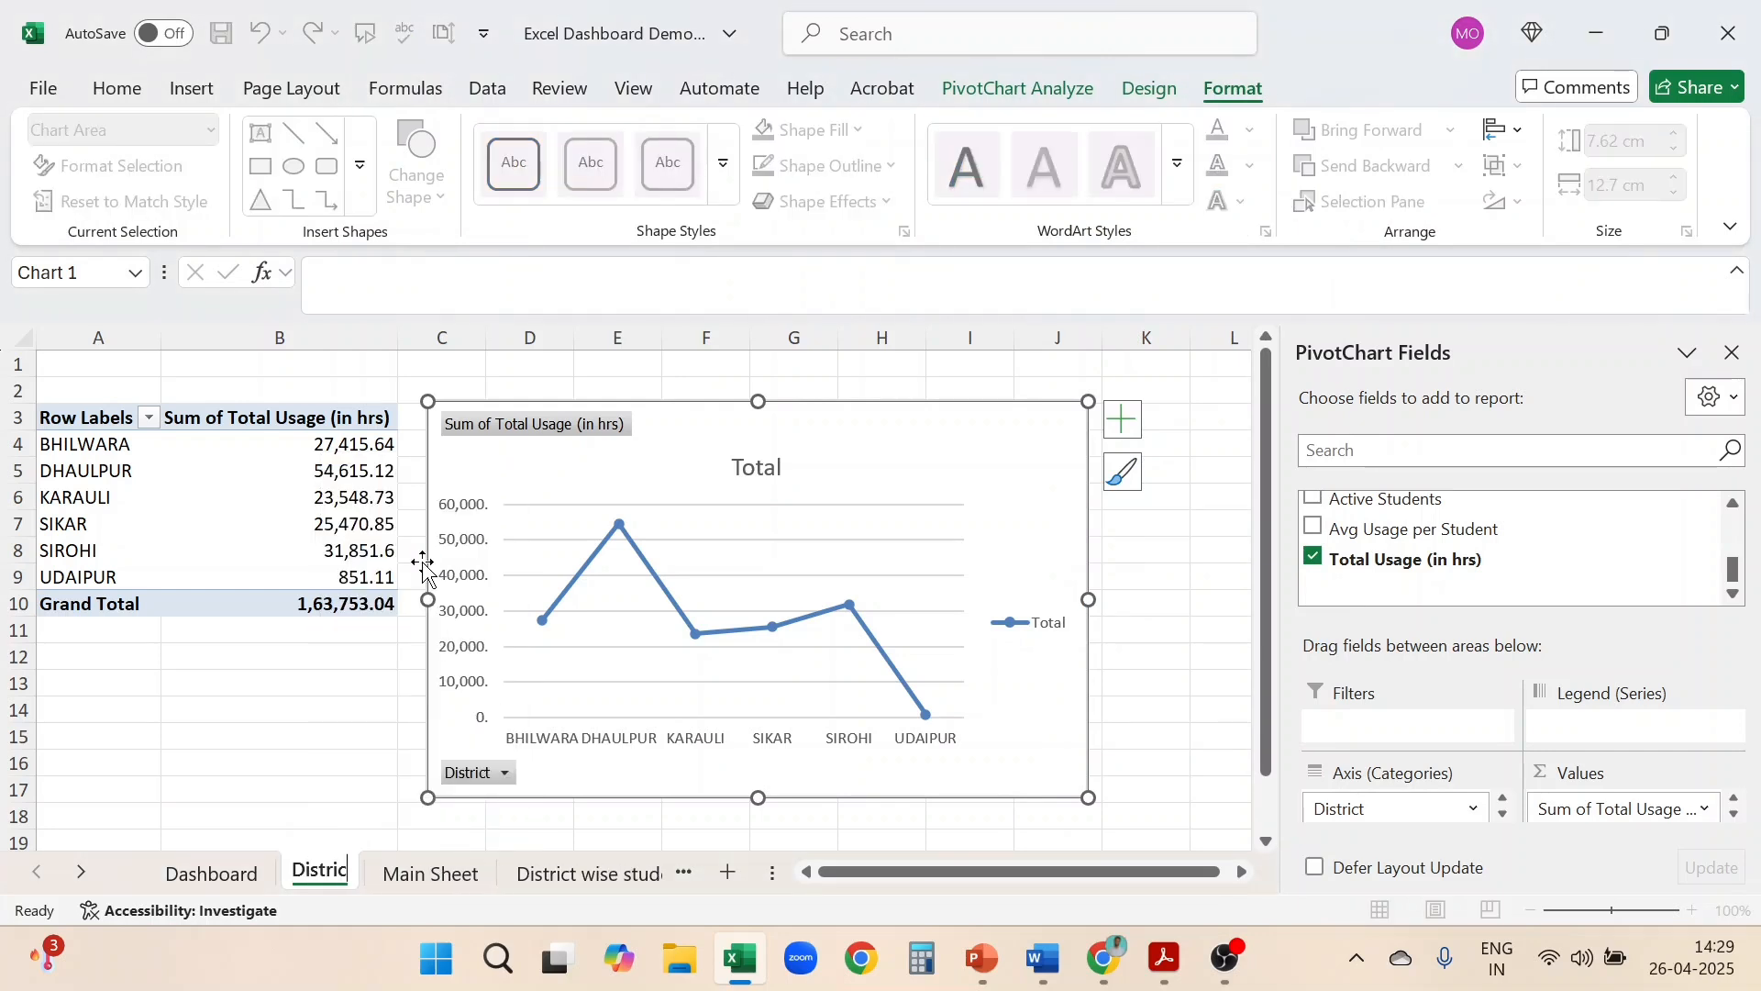
type("t wise")
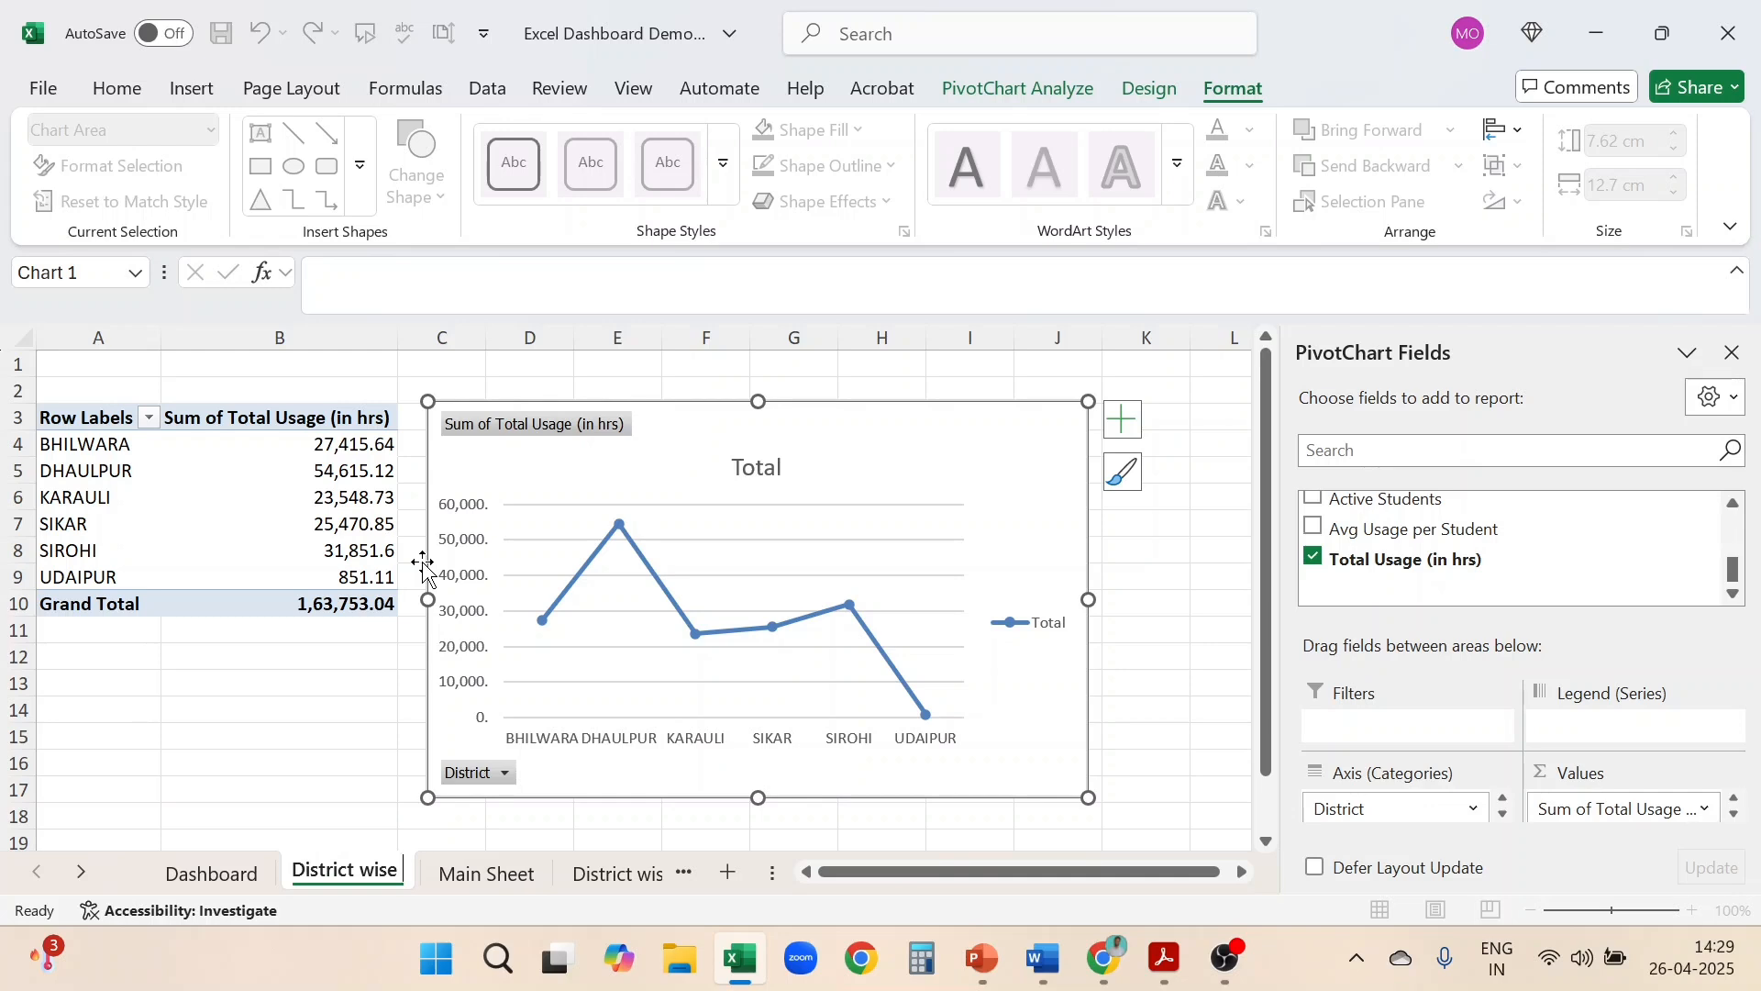
type(" usage")
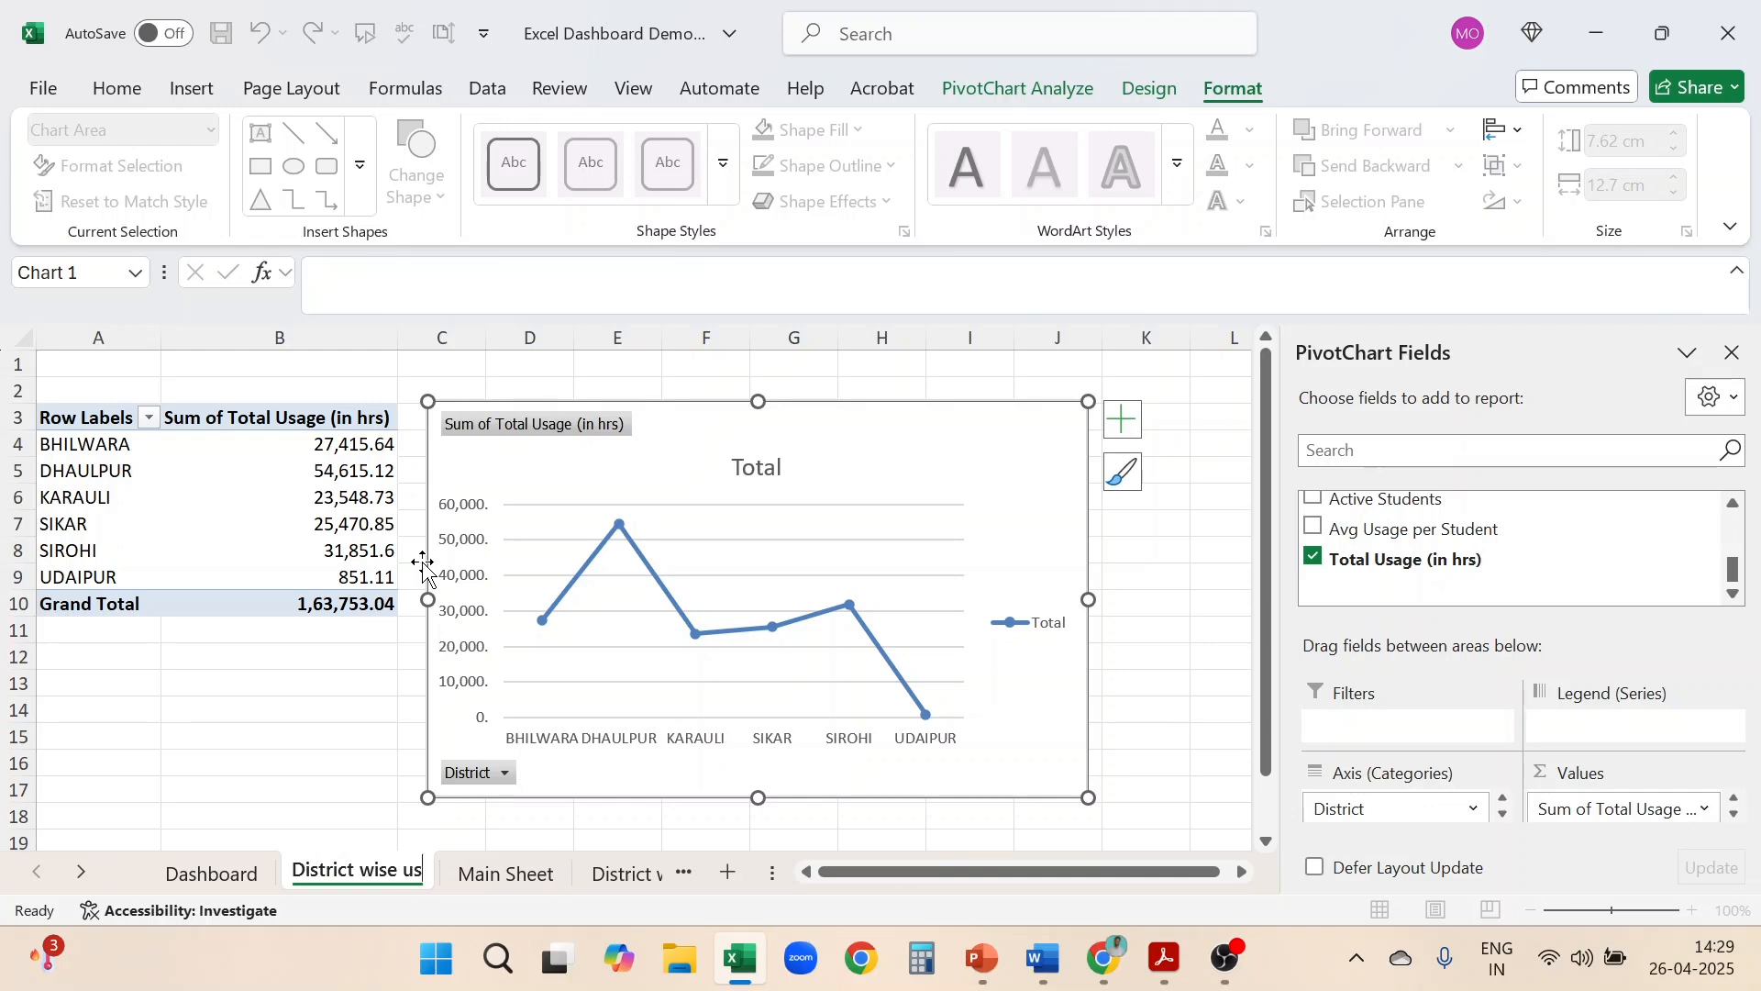
left_click(1147, 642)
Copy the usage line chart from the District wise usage sheet and paste it at cell L19 of the Dashboard sheet
right_click(992, 433)
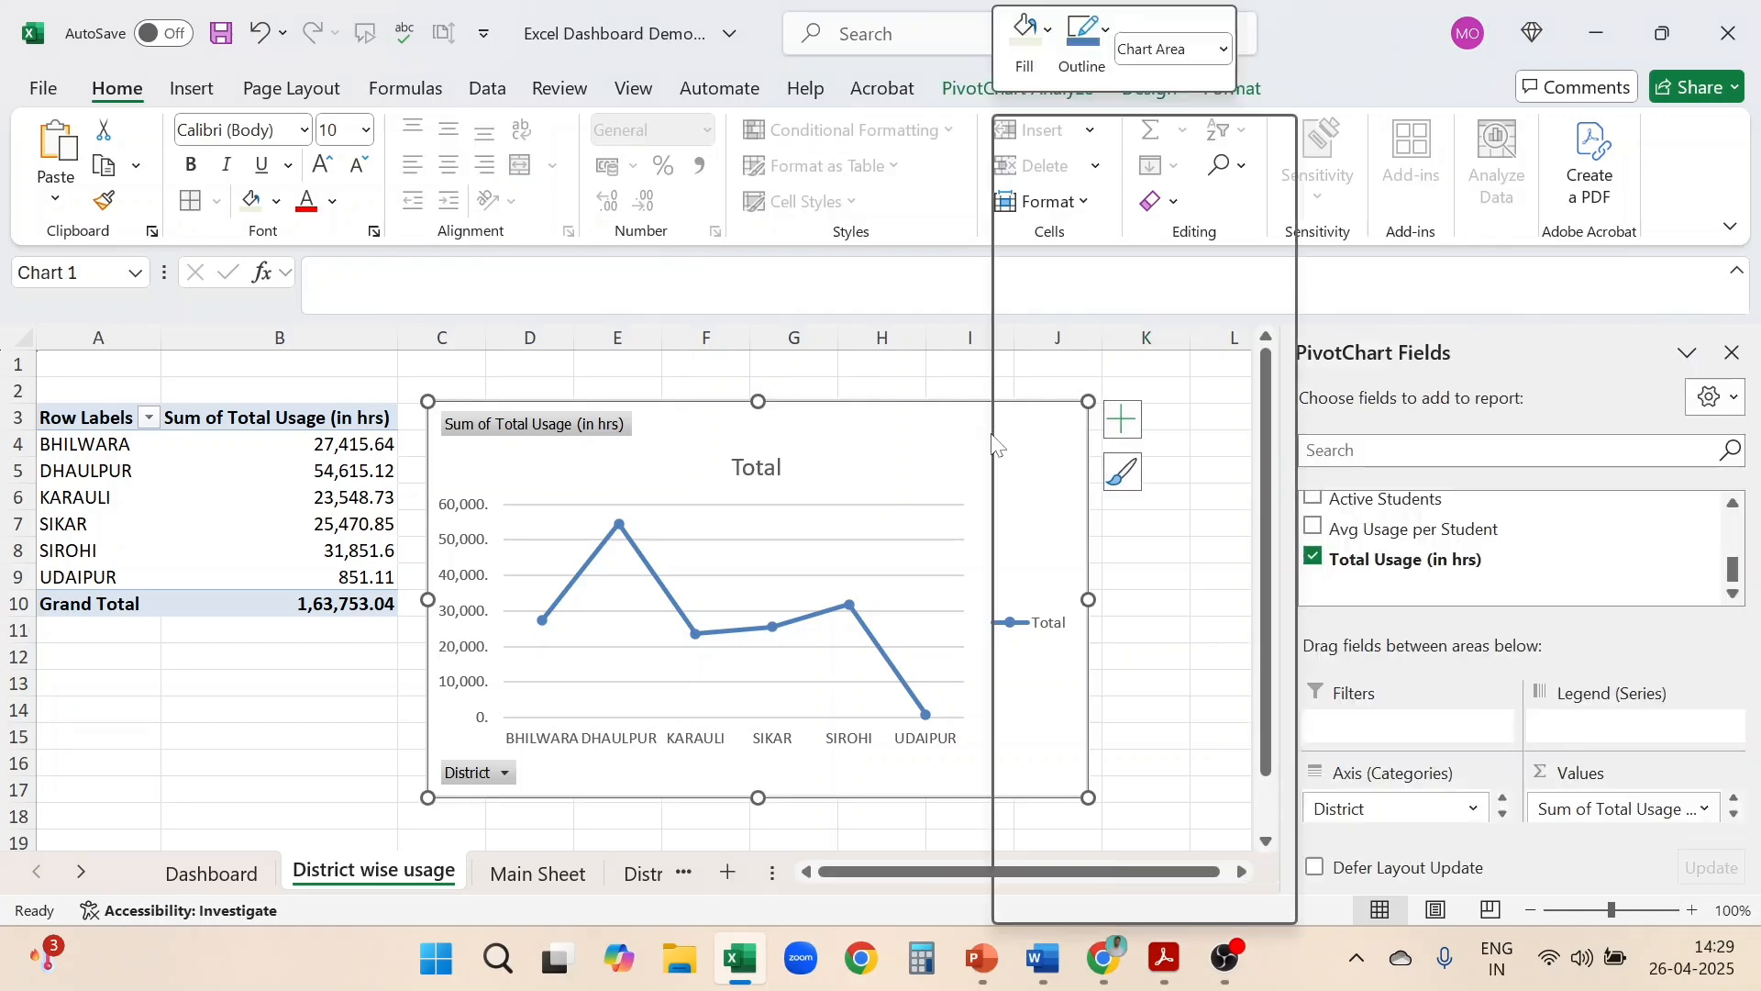
left_click(1107, 273)
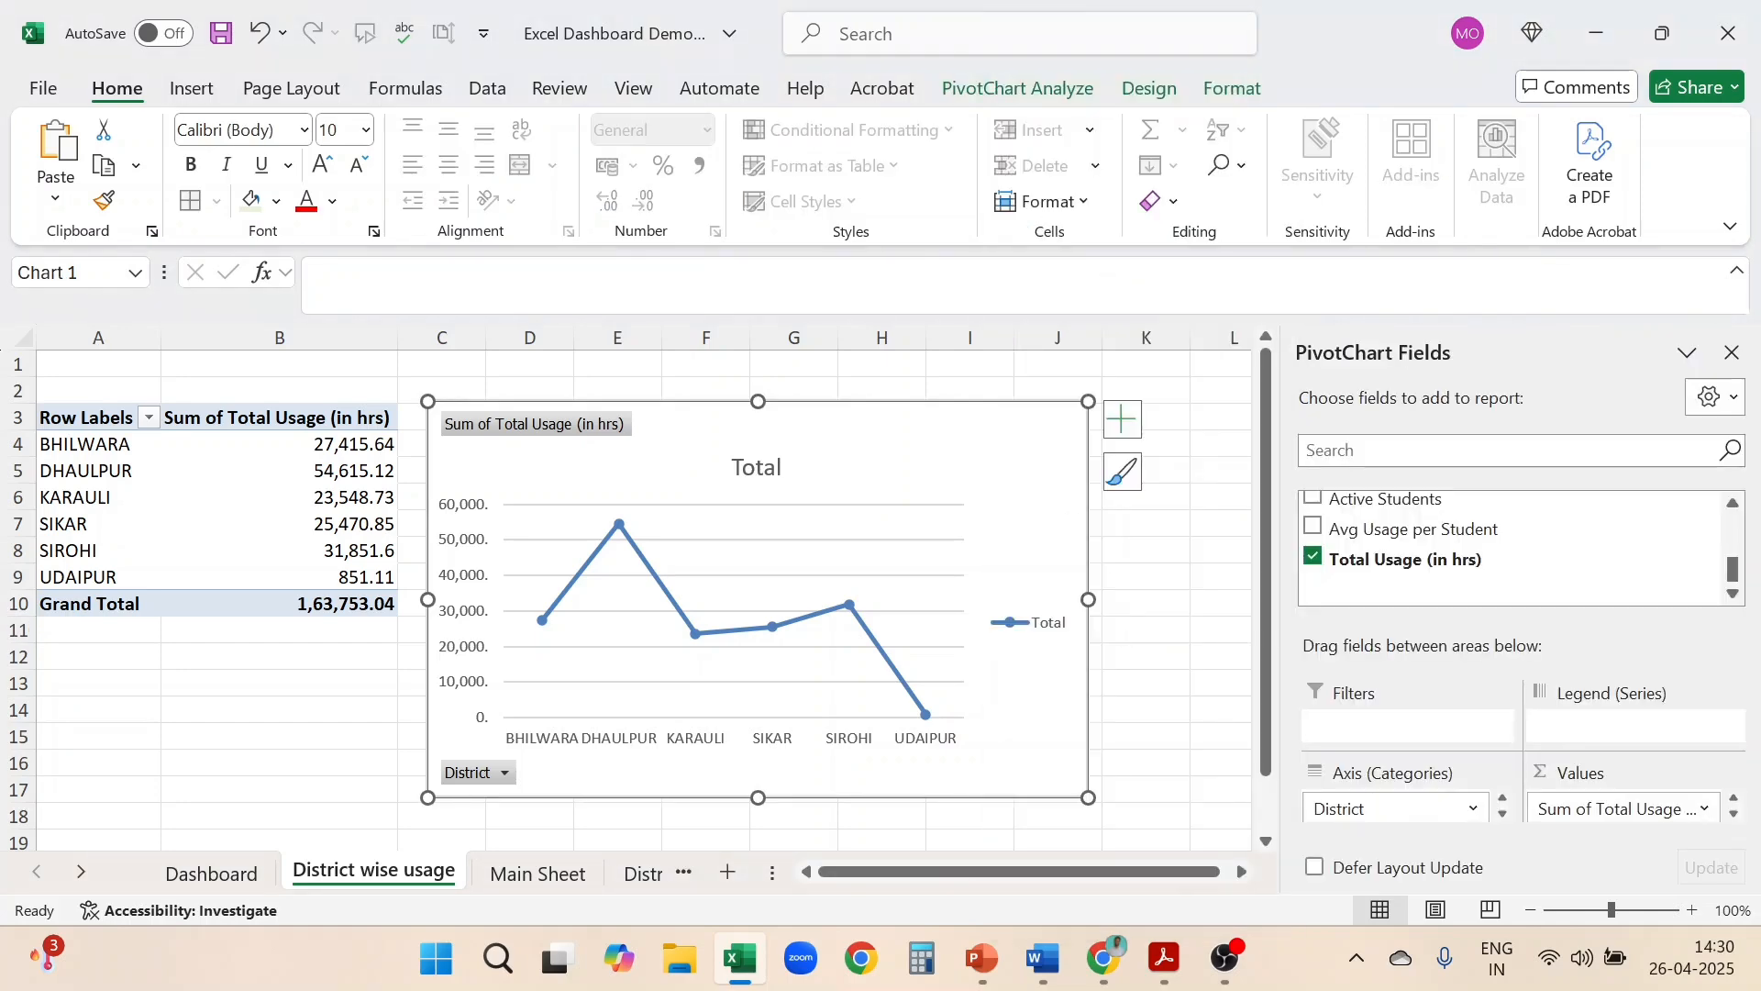
left_click(220, 876)
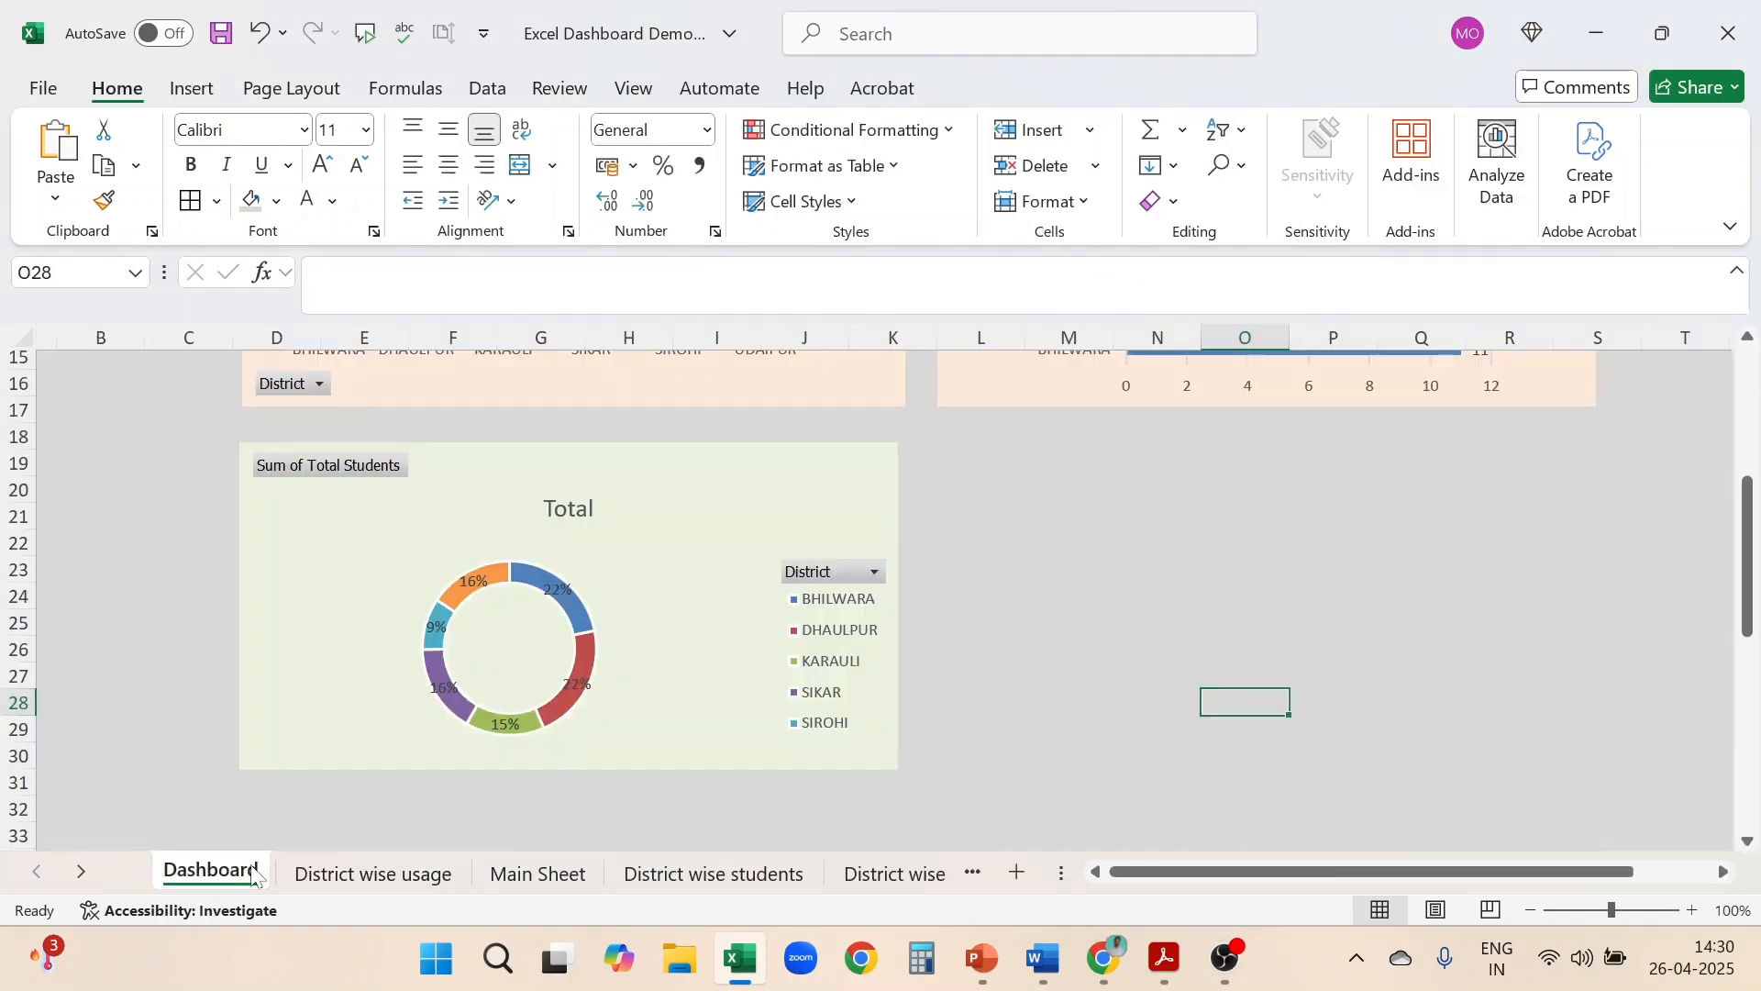
left_click(982, 459)
key("ctrl+v")
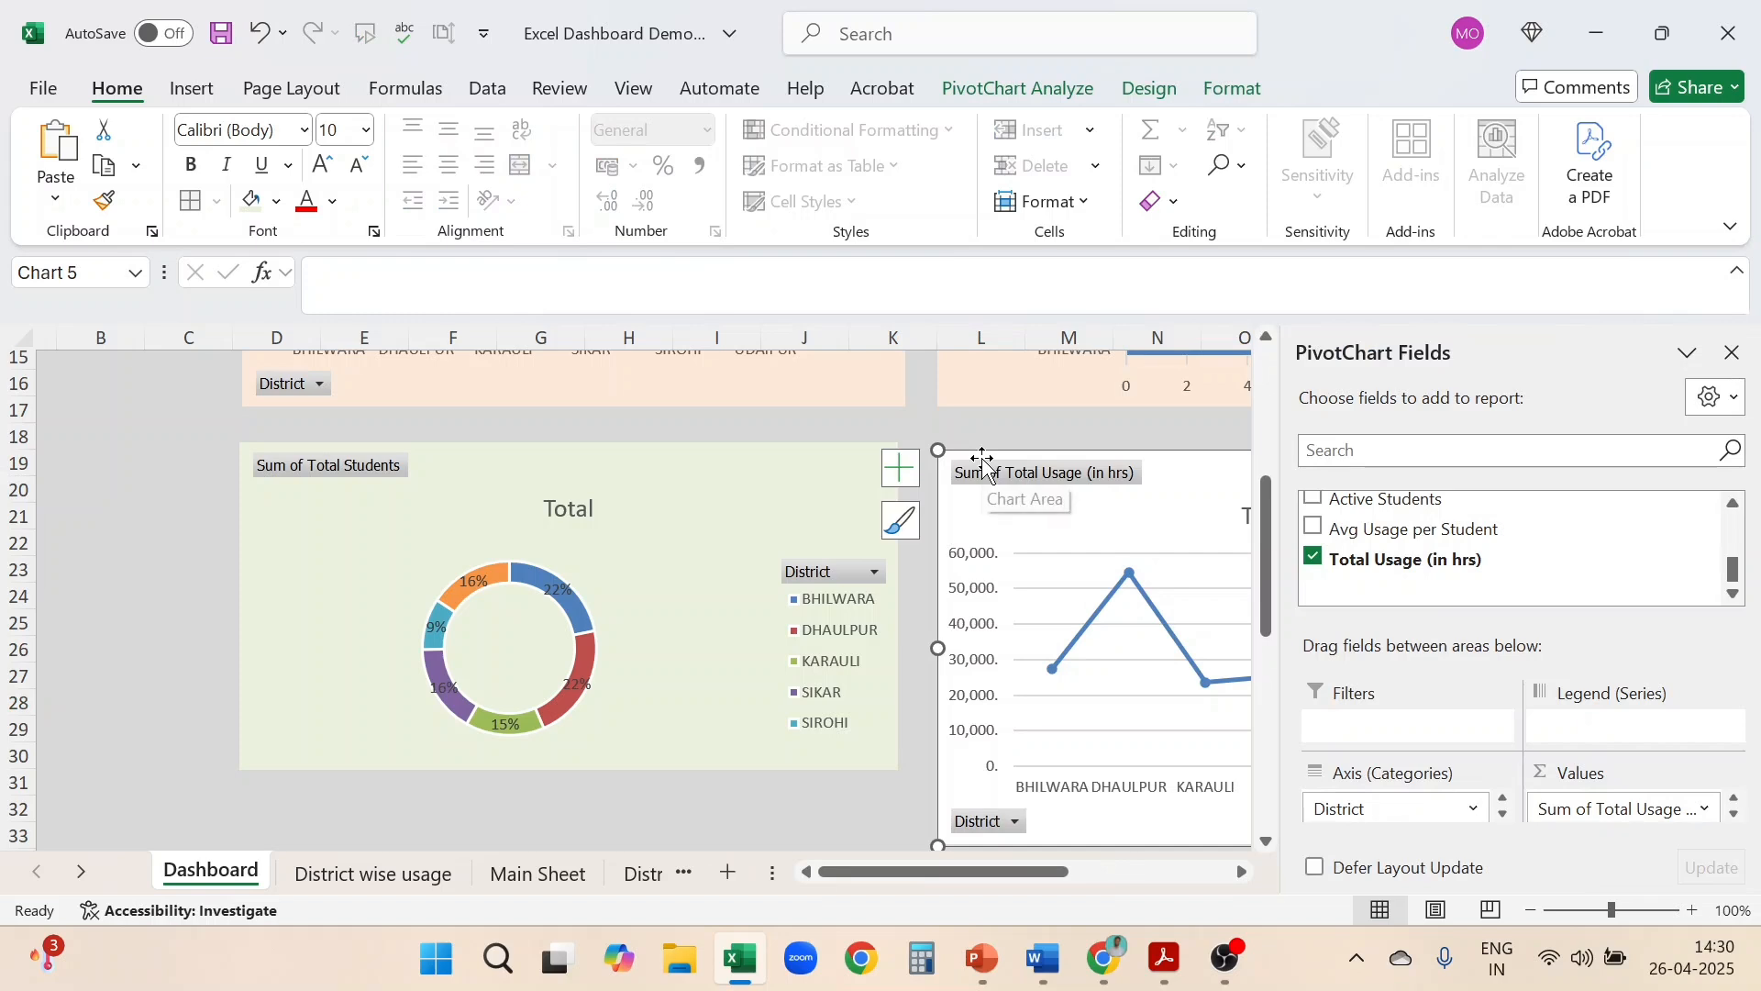
left_click(1733, 353)
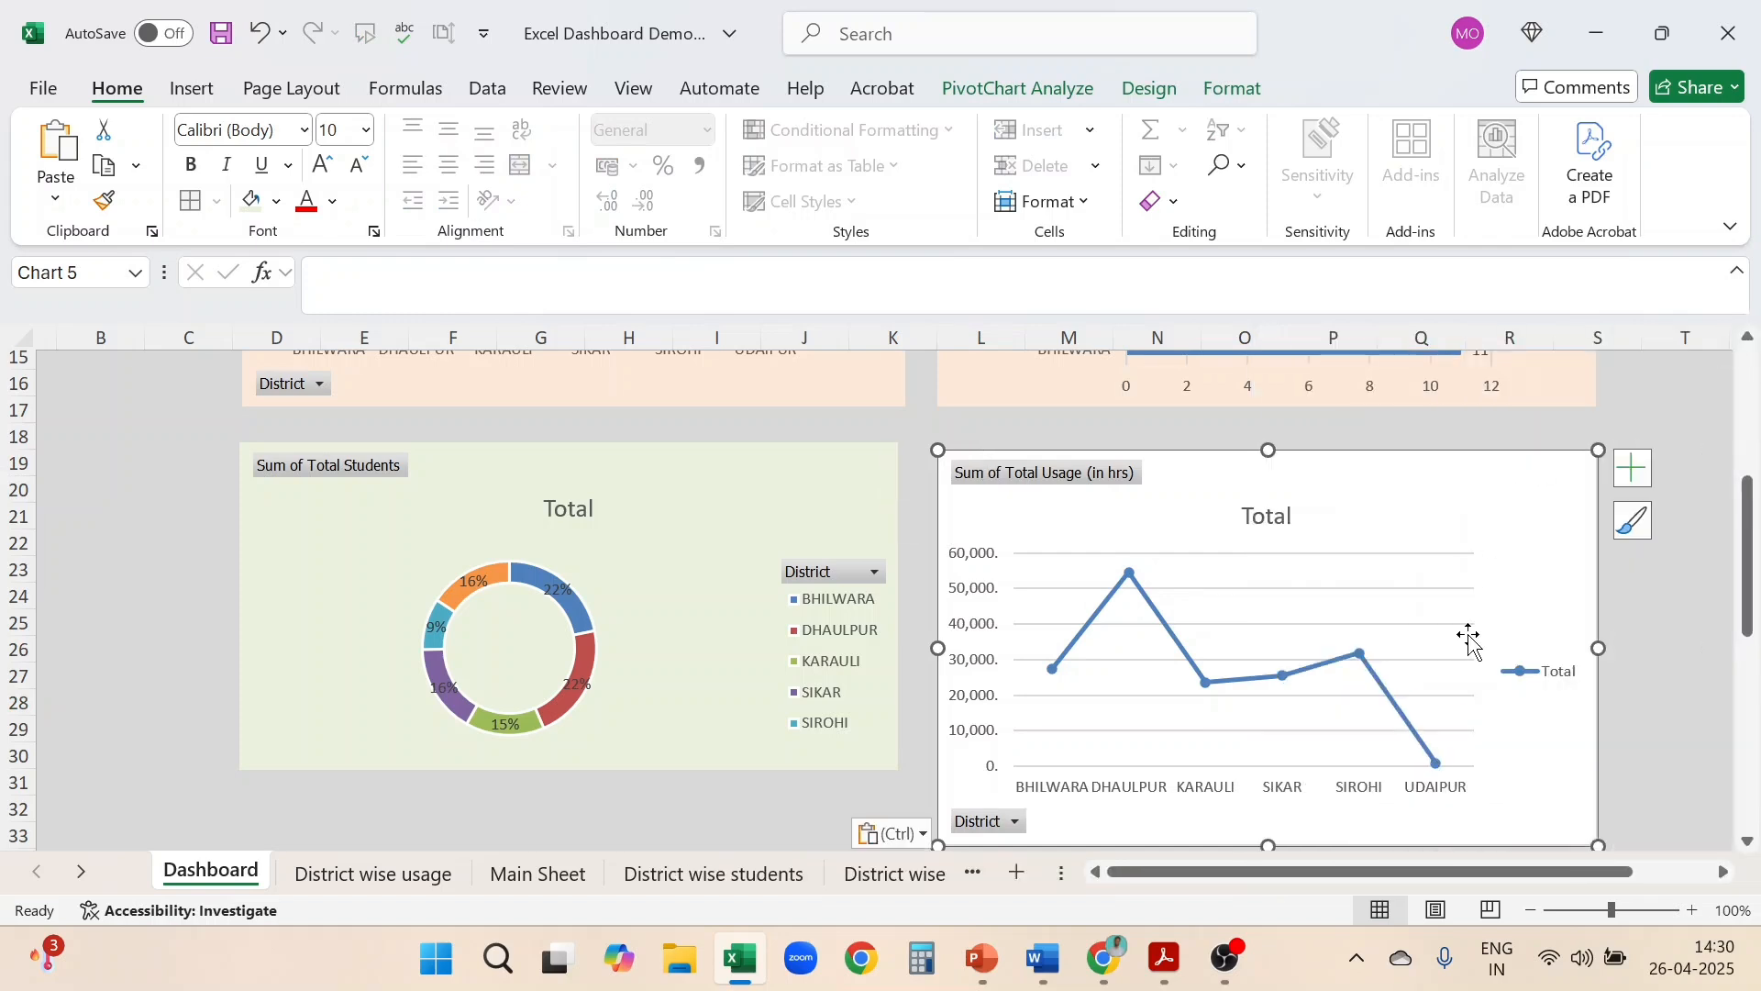
Shorten the Dashboard line chart to end at row 30 beside the doughnut chart, and widen it slightly within column S
scroll(1465, 635, "down", 2)
left_click_drag(1266, 713, 1305, 632)
scroll(1308, 629, "up", 2)
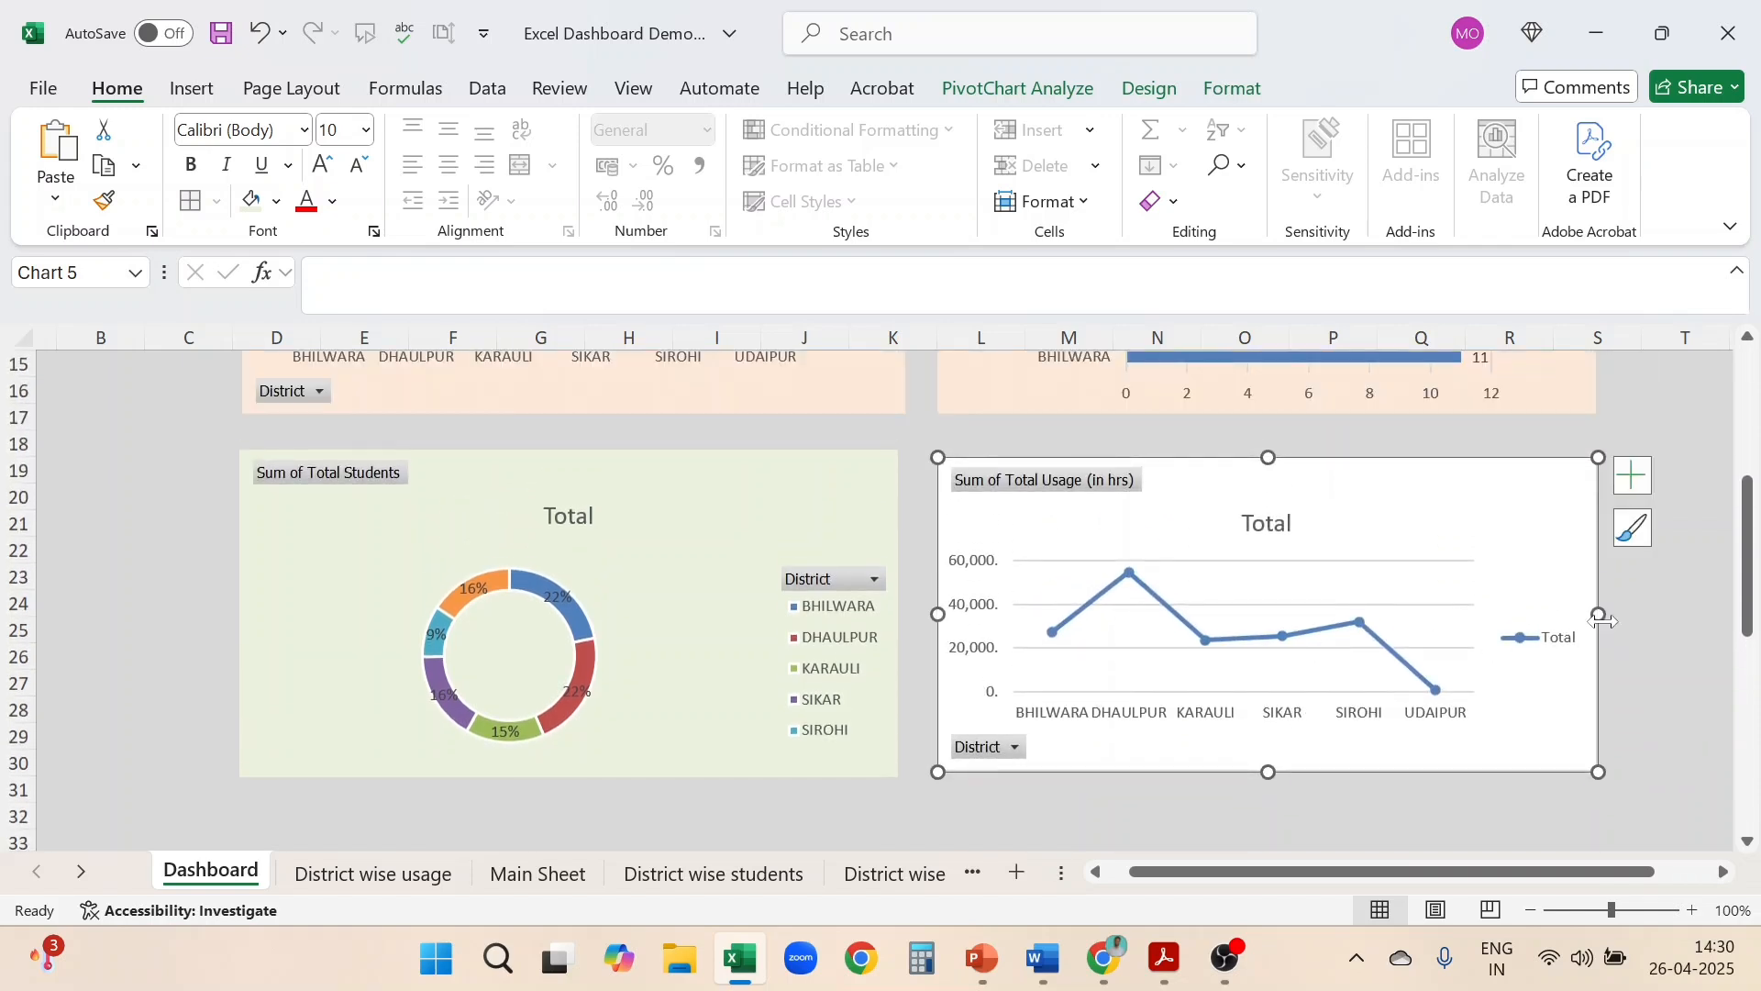
left_click_drag(1598, 613, 1616, 611)
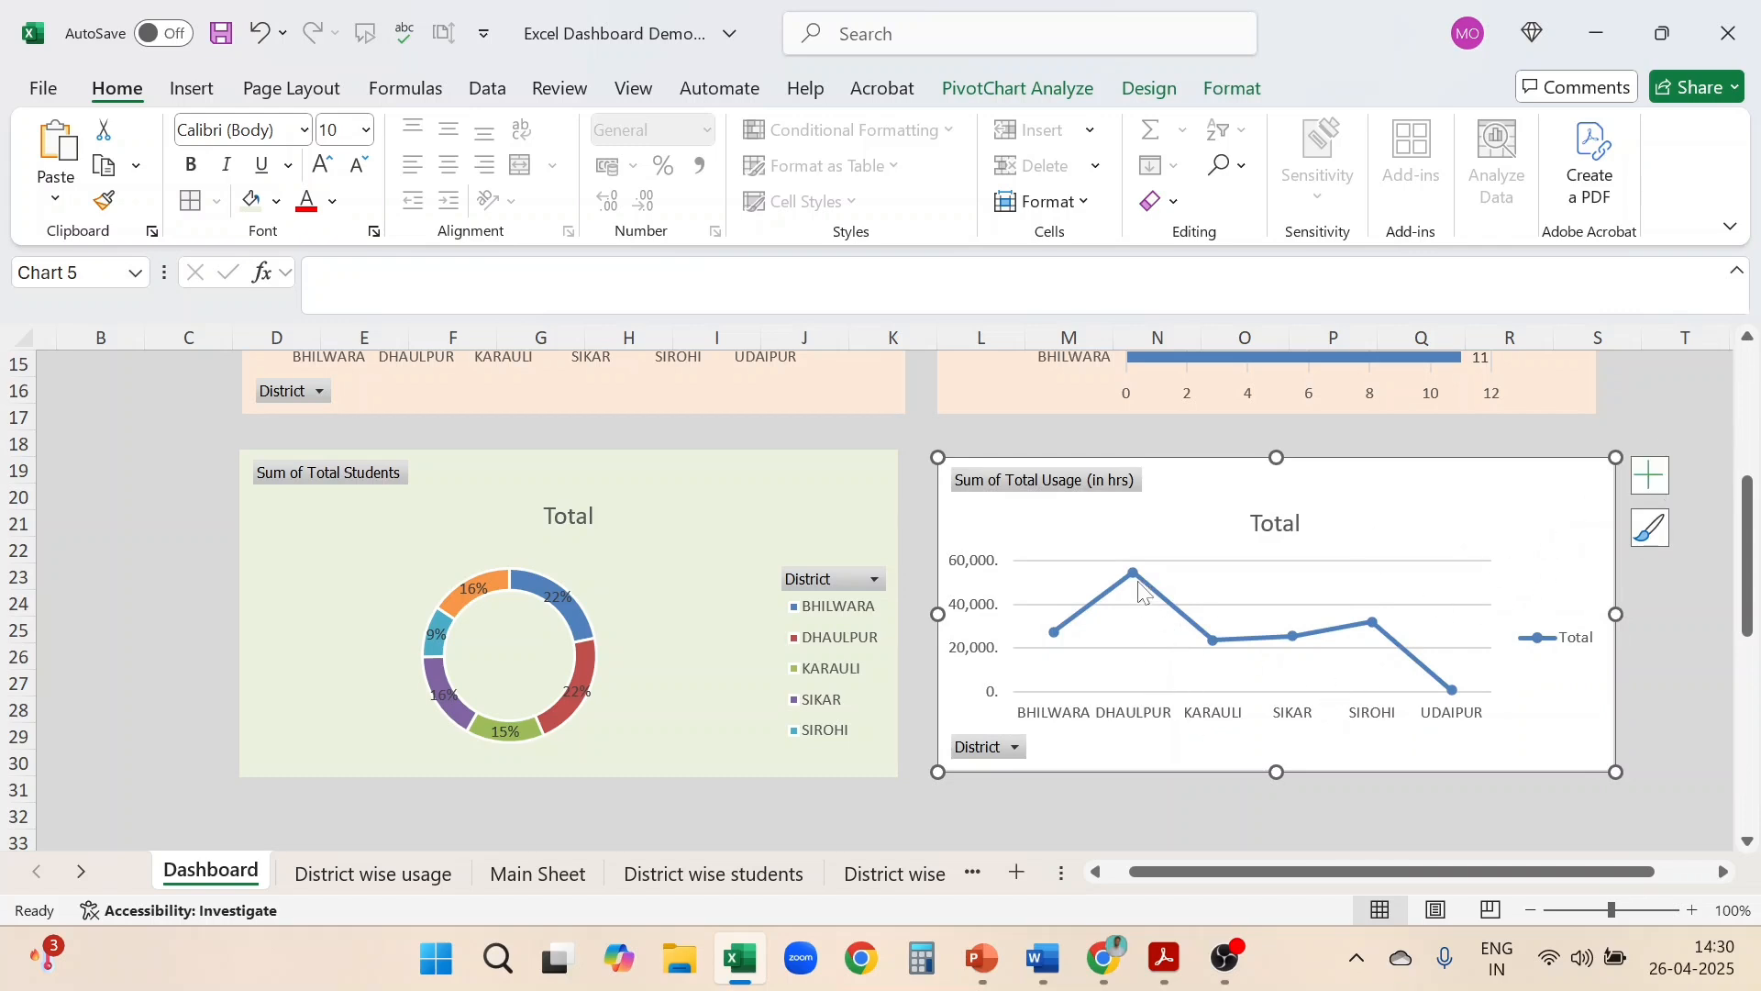
Add data labels to the total usage line chart on the Dashboard
mouse_move(1057, 629)
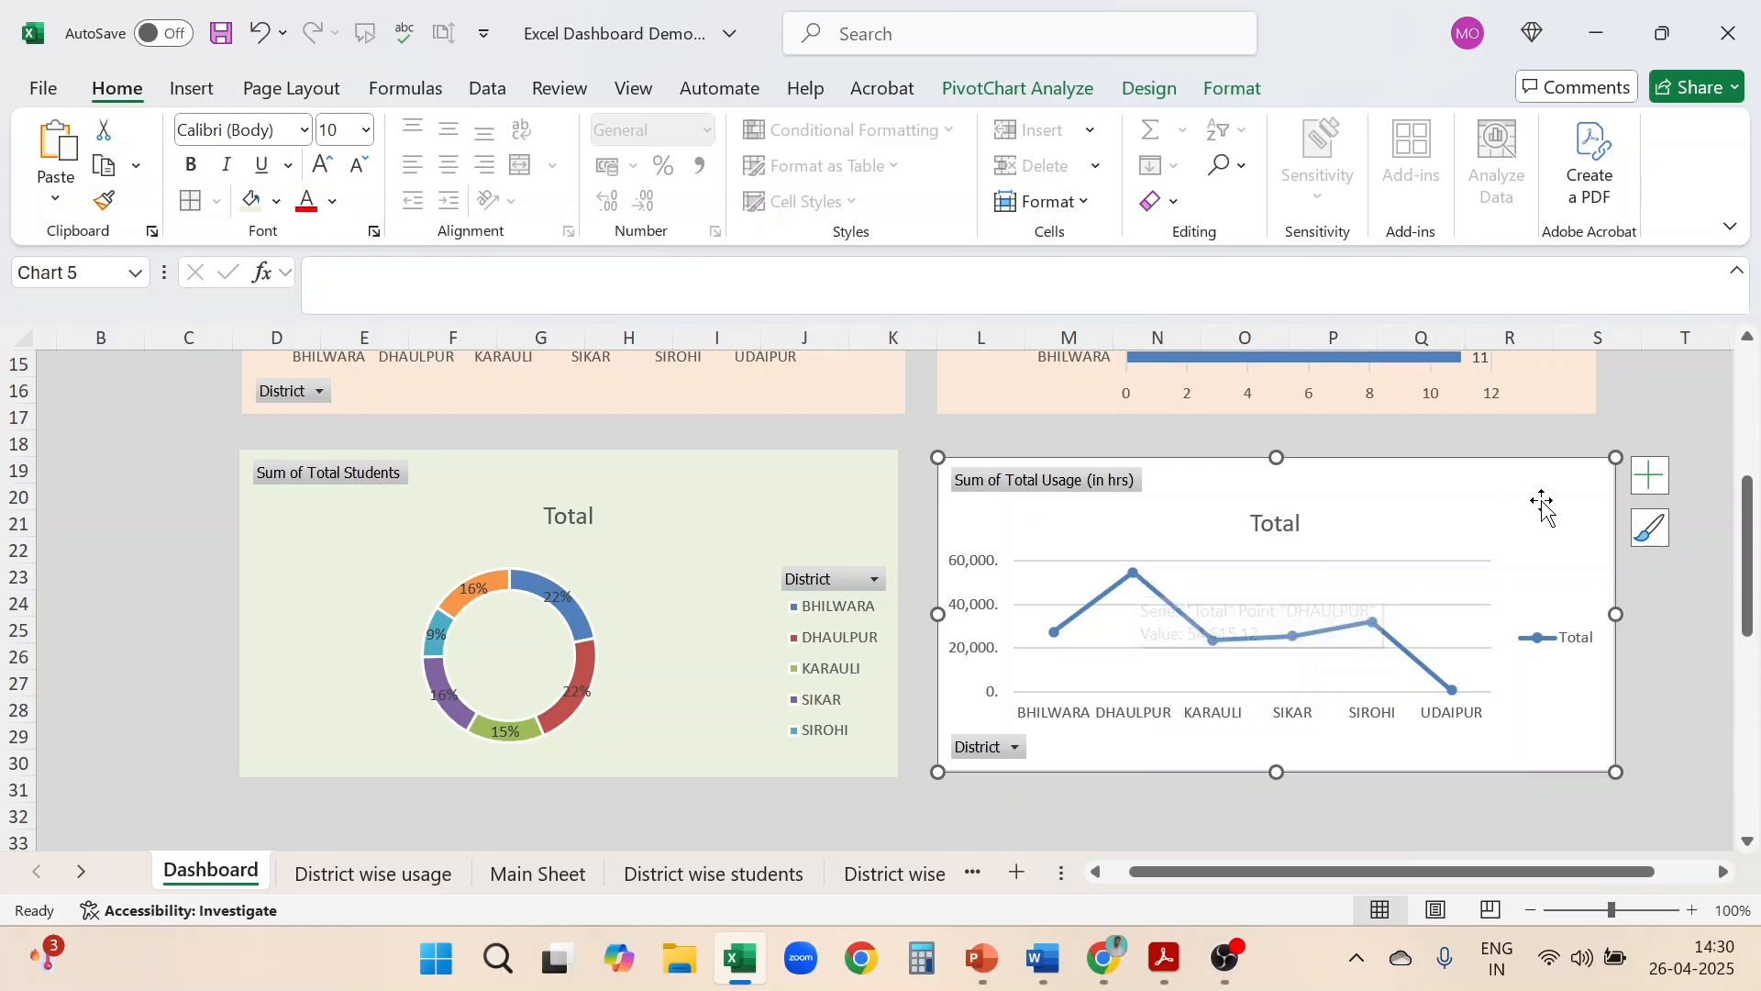
left_click(1651, 474)
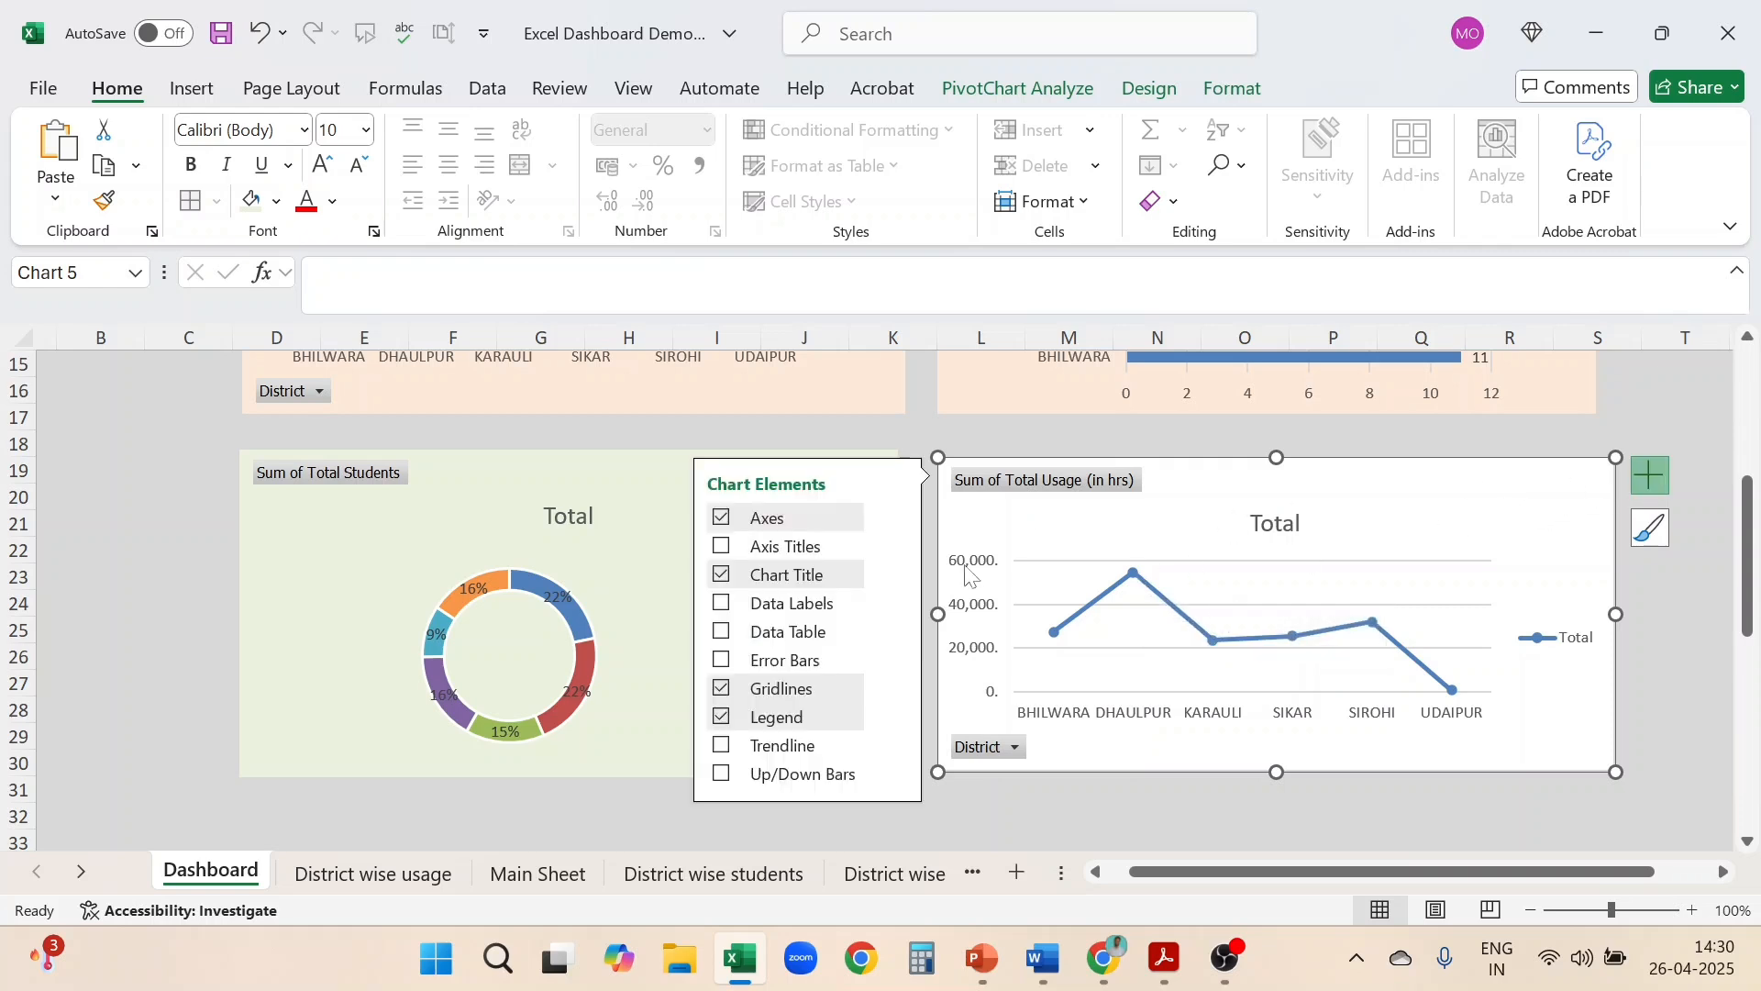
left_click(722, 607)
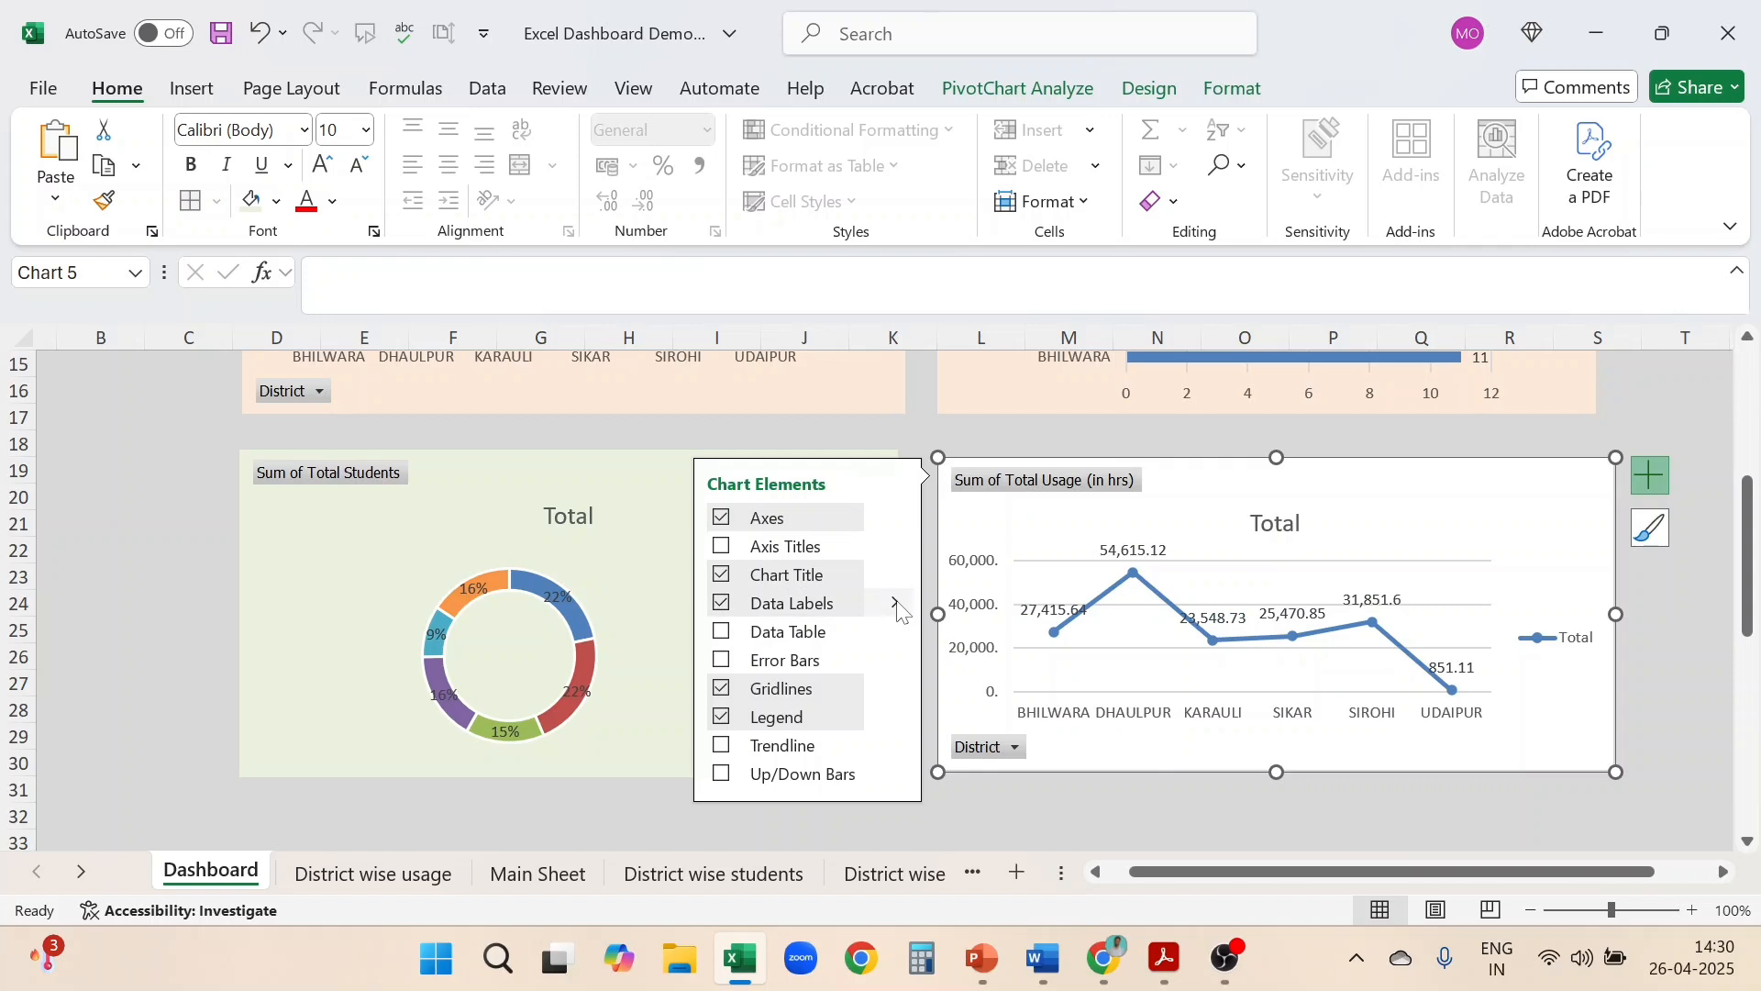
left_click(1616, 794)
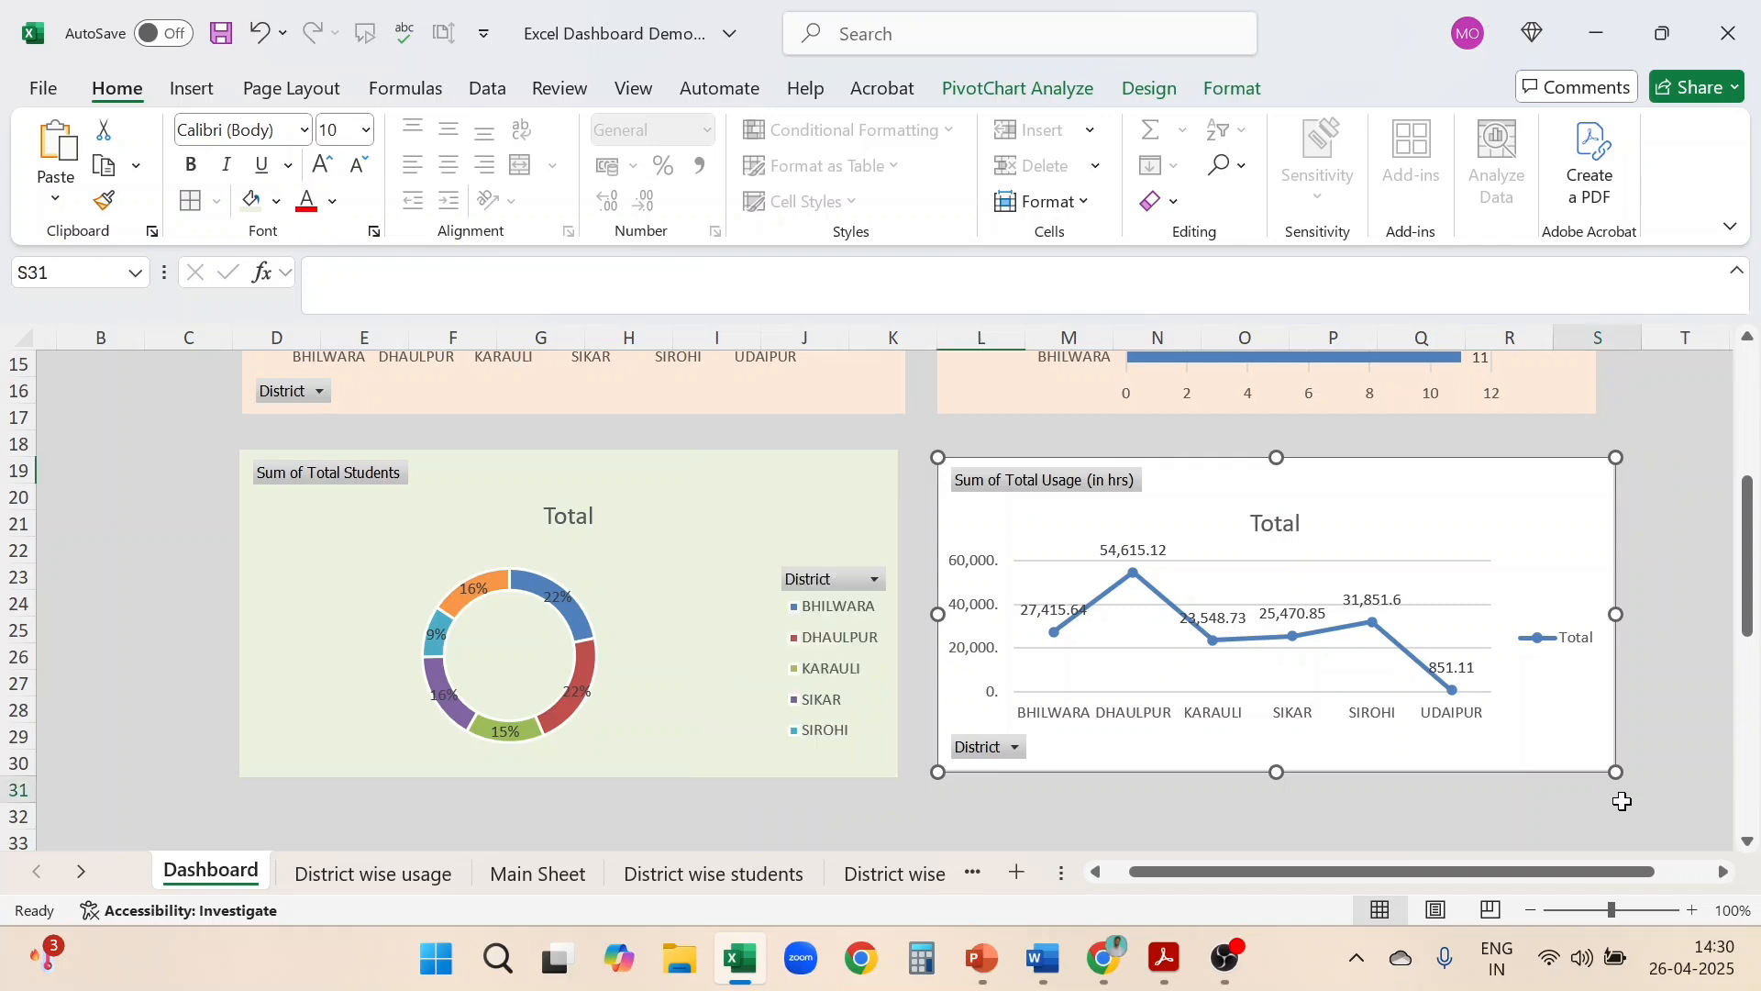
Resize the Dashboard line chart to about 6.17 by 12.82 cm, aligning its upper edge with the doughnut chart
left_click(1299, 475)
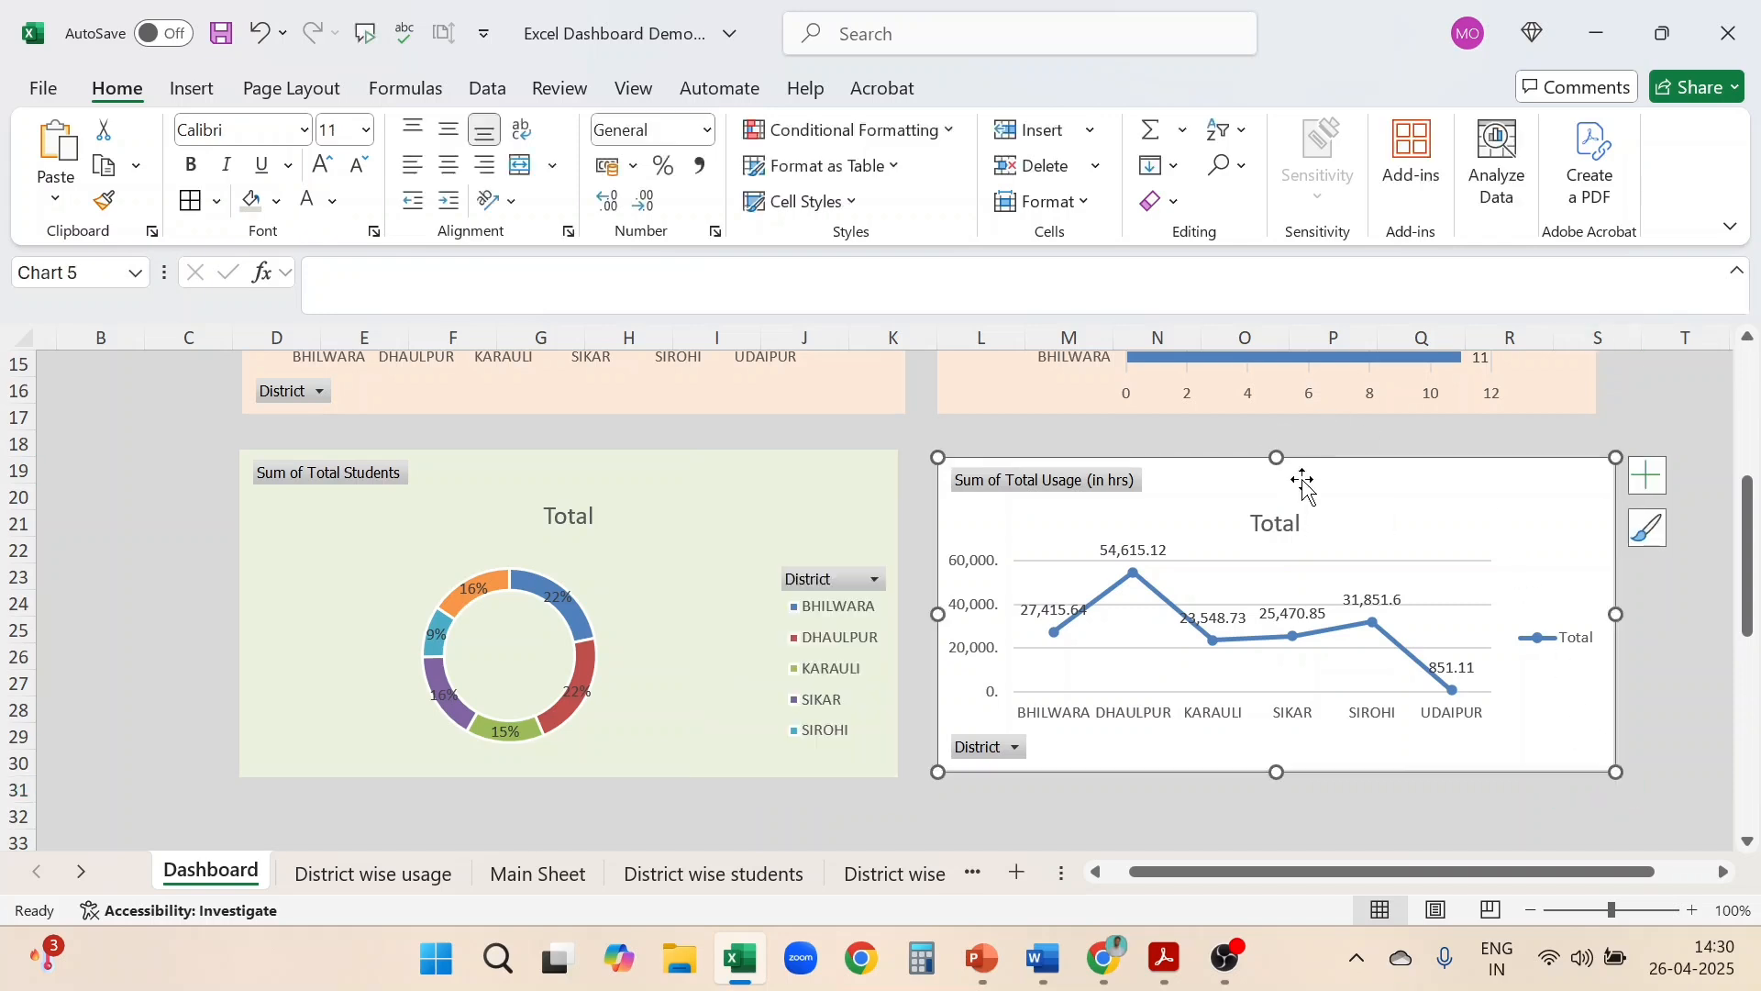
left_click_drag(1276, 457, 1276, 448)
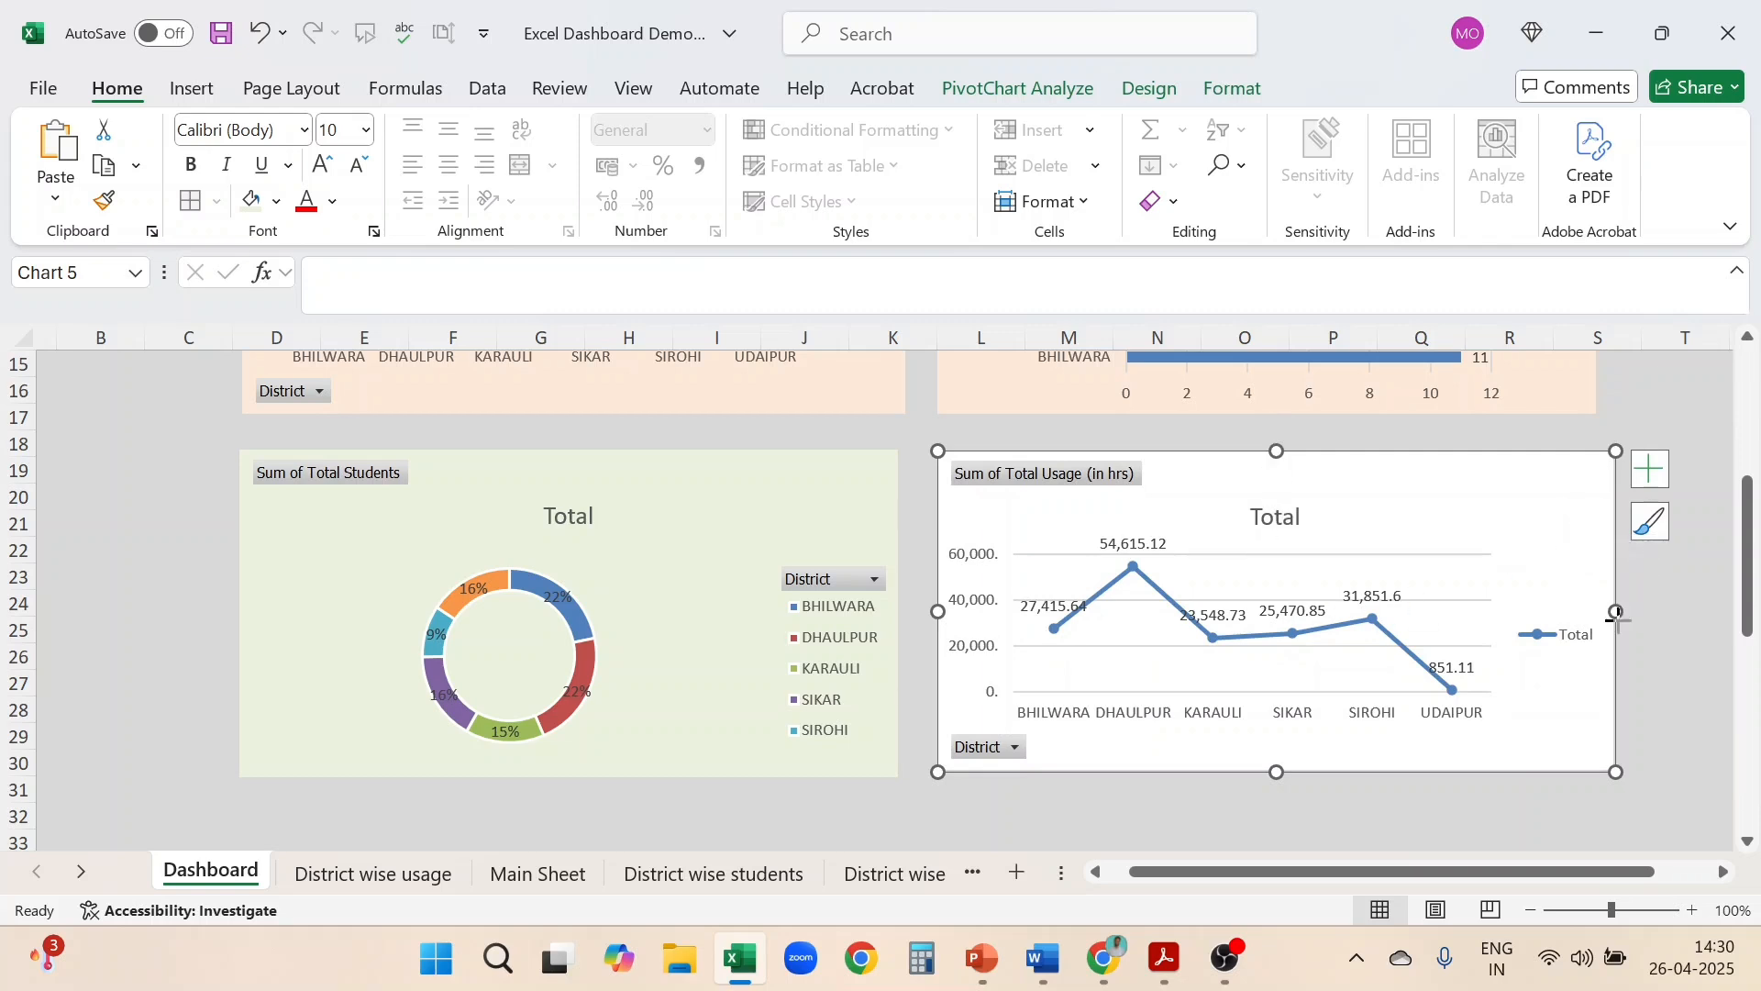
left_click_drag(1613, 613, 1602, 622)
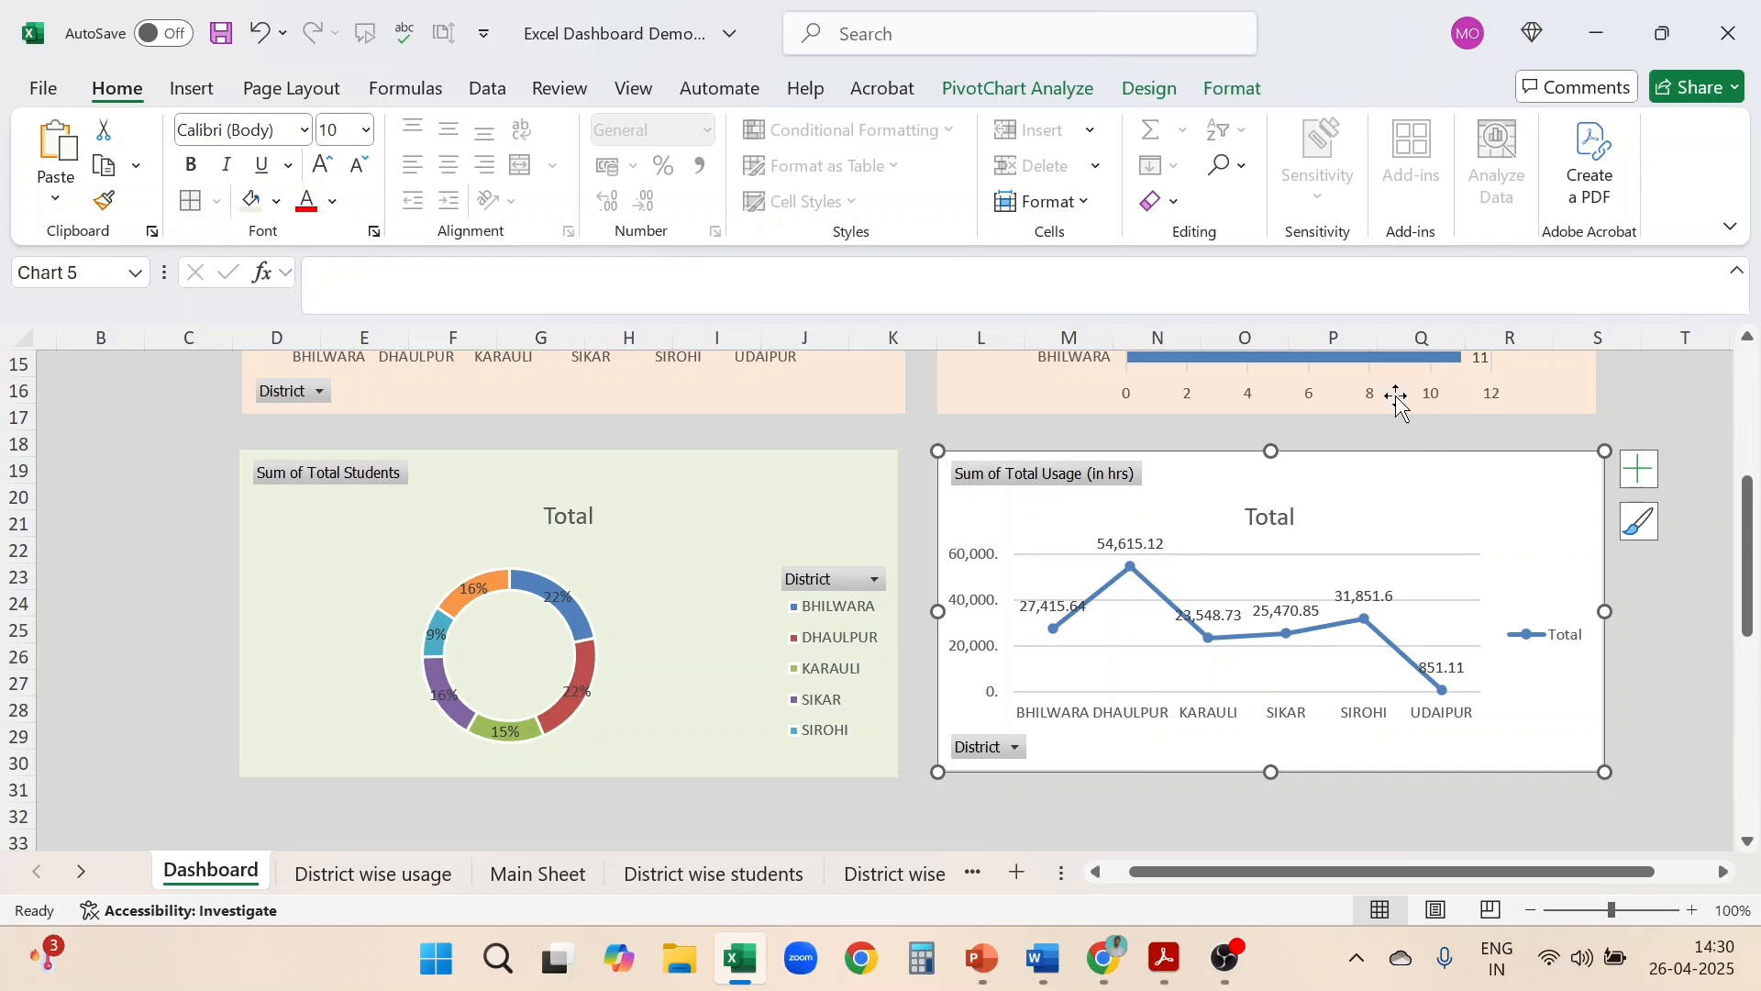
Fill the usage line chart's background with the same light green as the doughnut chart
left_click(1229, 89)
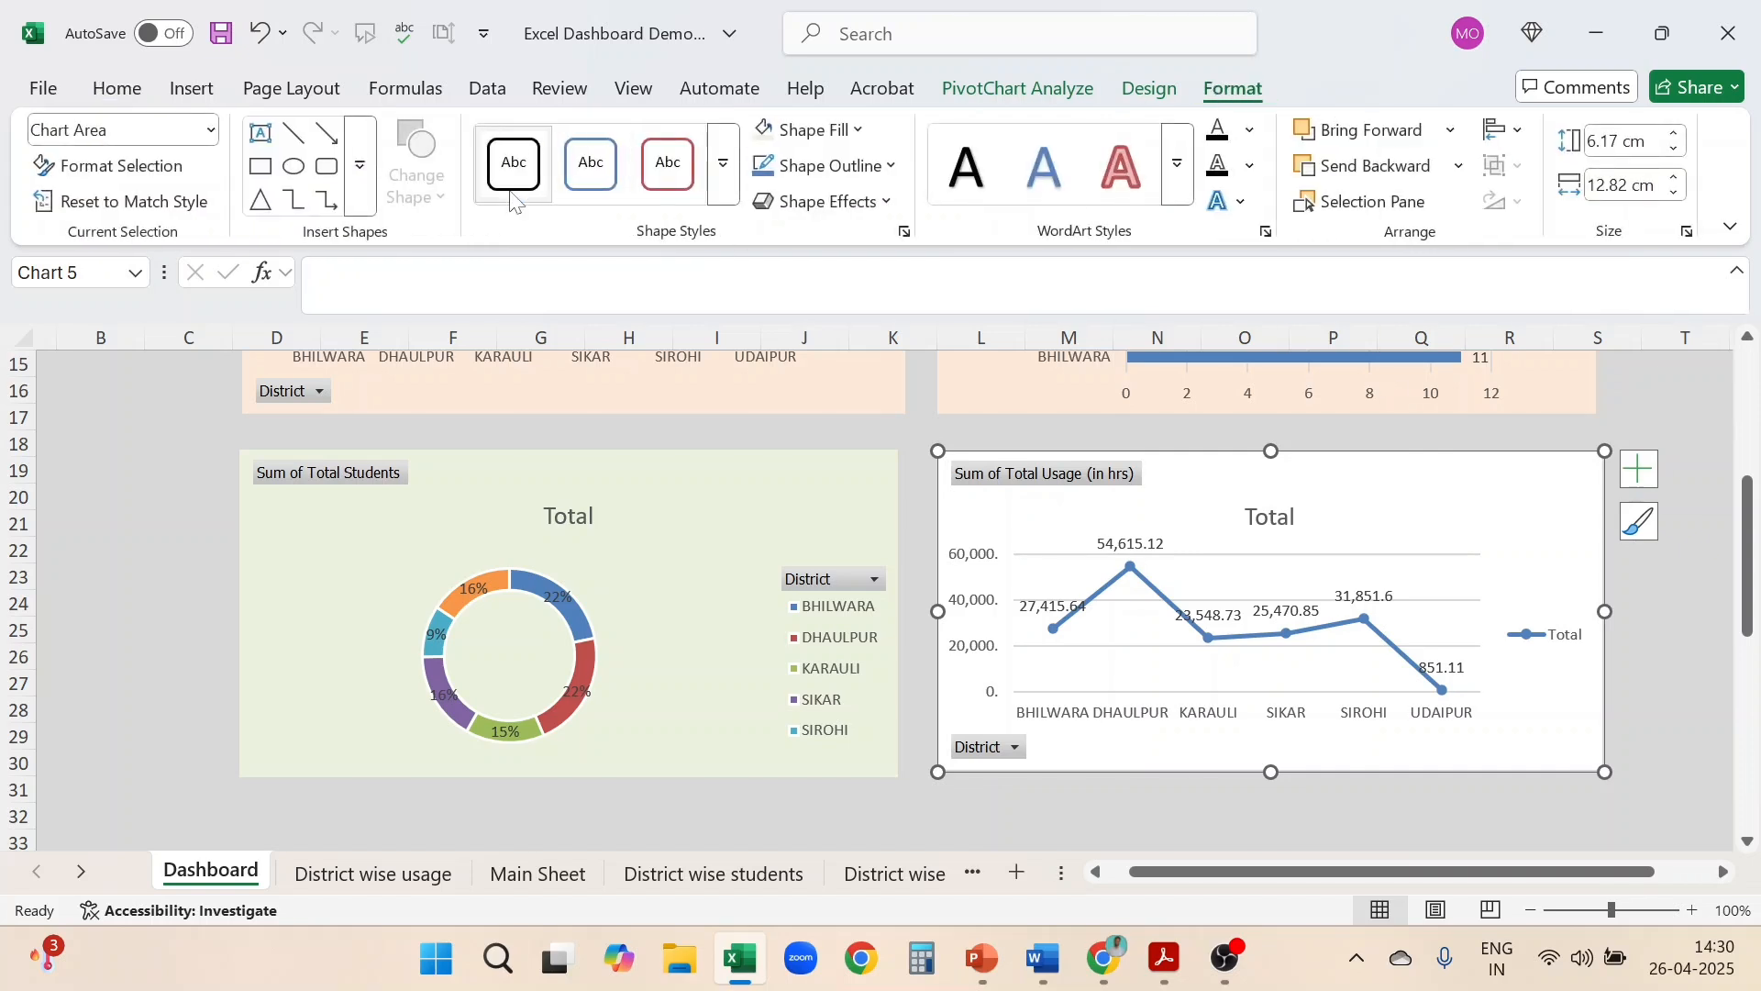
left_click(767, 131)
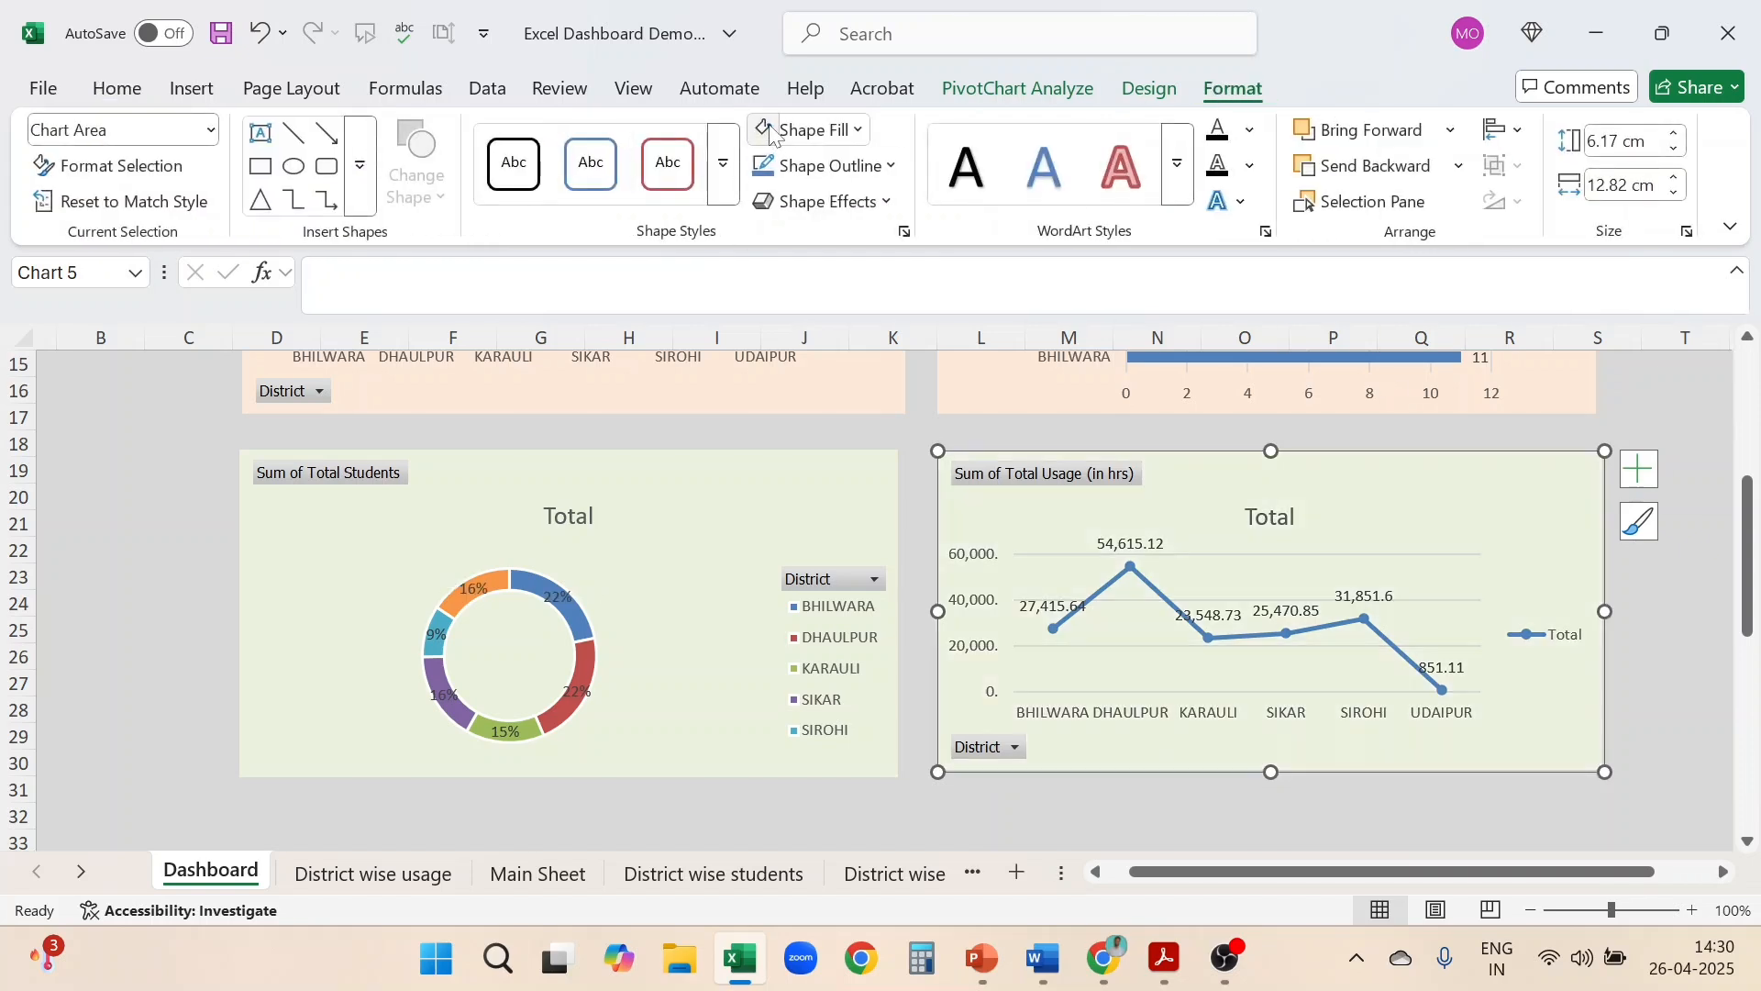
left_click(1235, 810)
Review the layout and alignment of the four charts across the whole Dashboard
scroll(1235, 810, "right", 3)
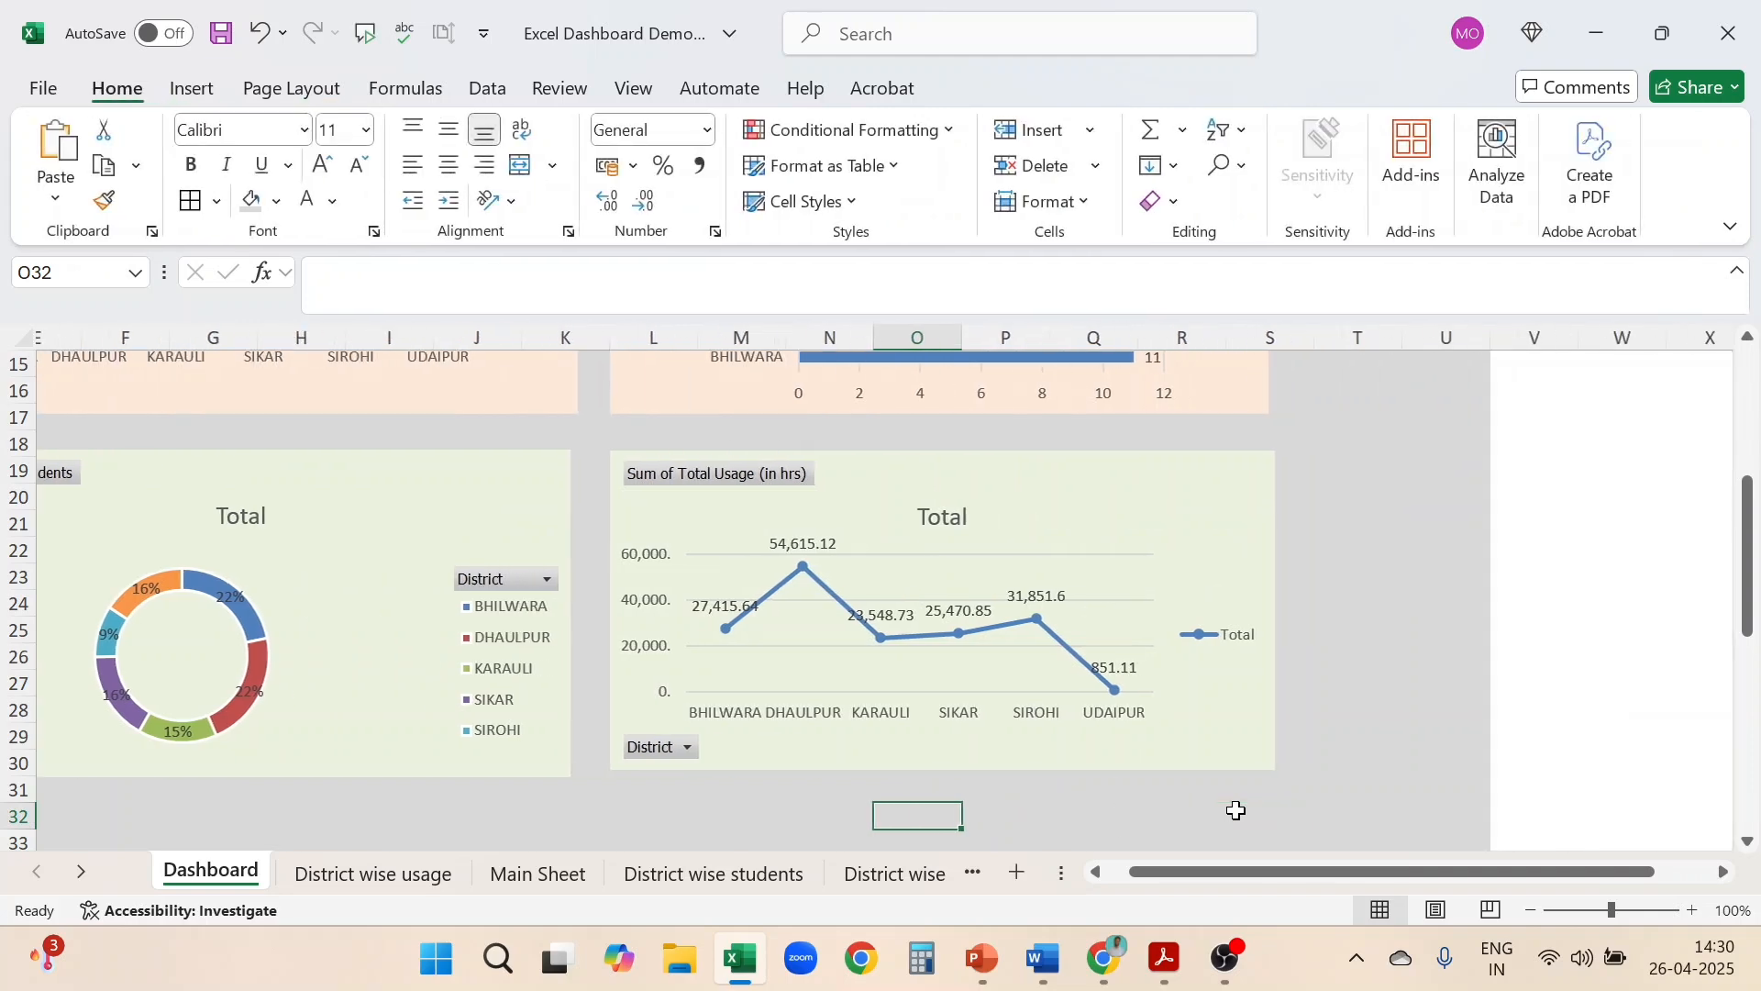
scroll(1235, 810, "left", 4)
scroll(1236, 810, "up", 1)
scroll(1236, 810, "up", 4)
scroll(1235, 810, "down", 3)
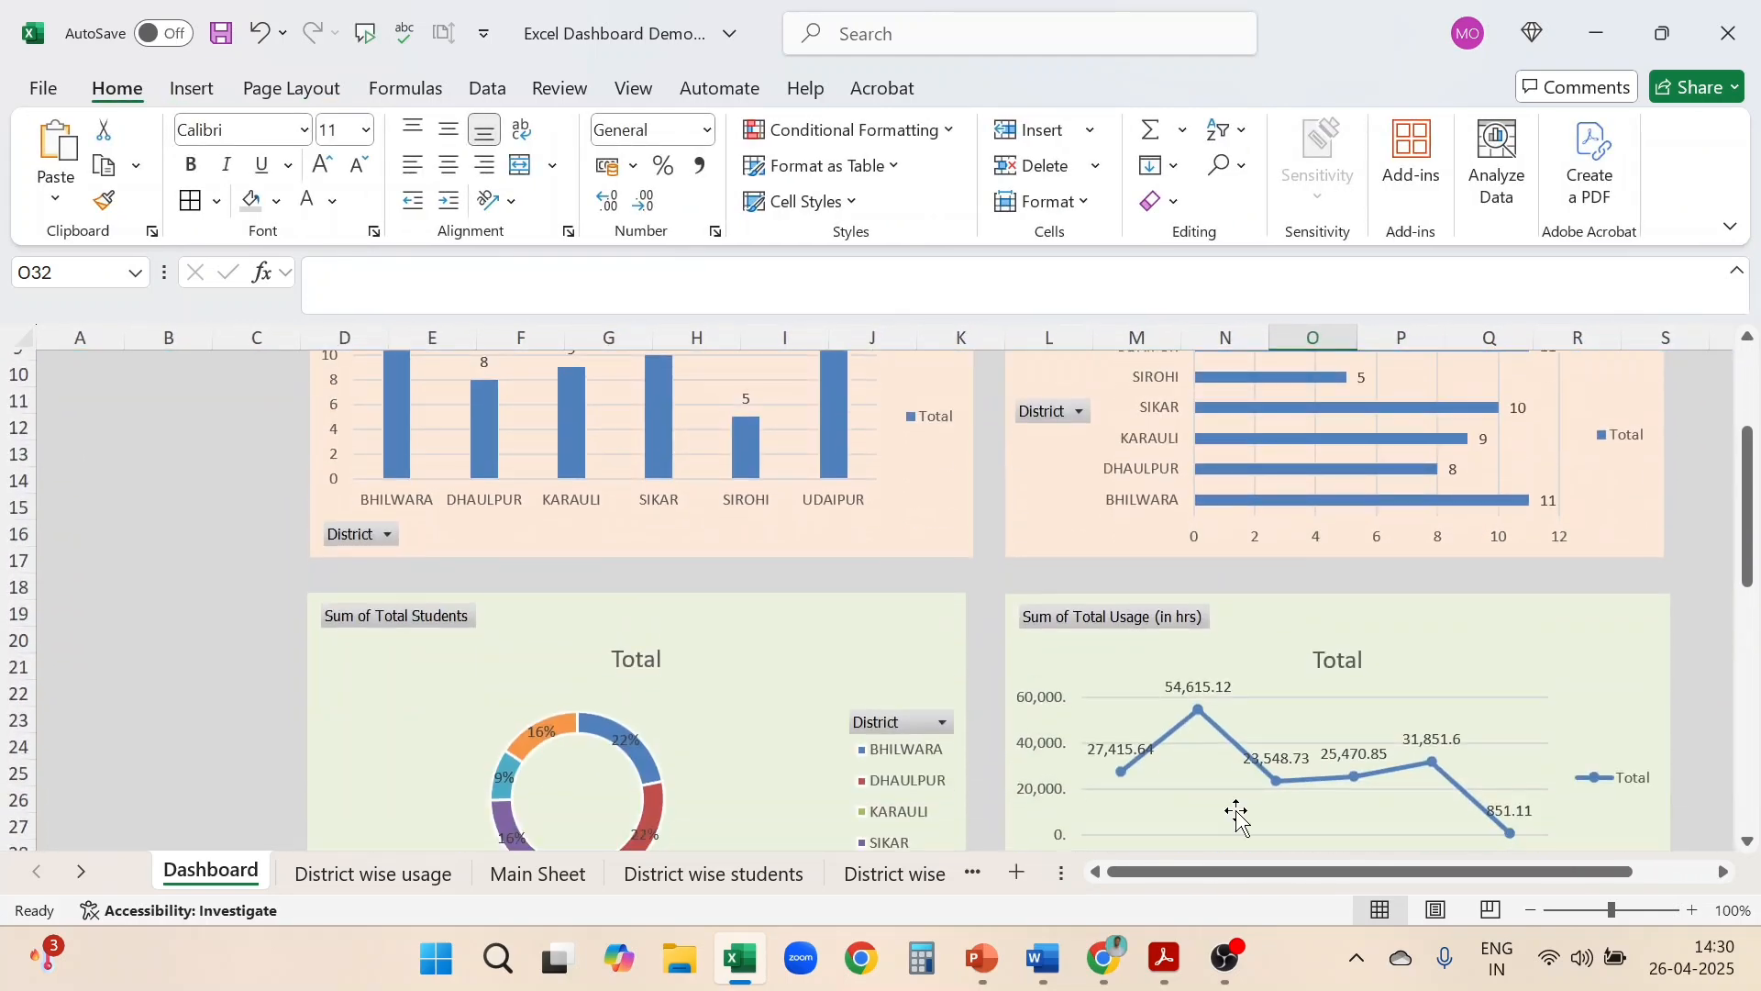
scroll(1236, 810, "down", 1)
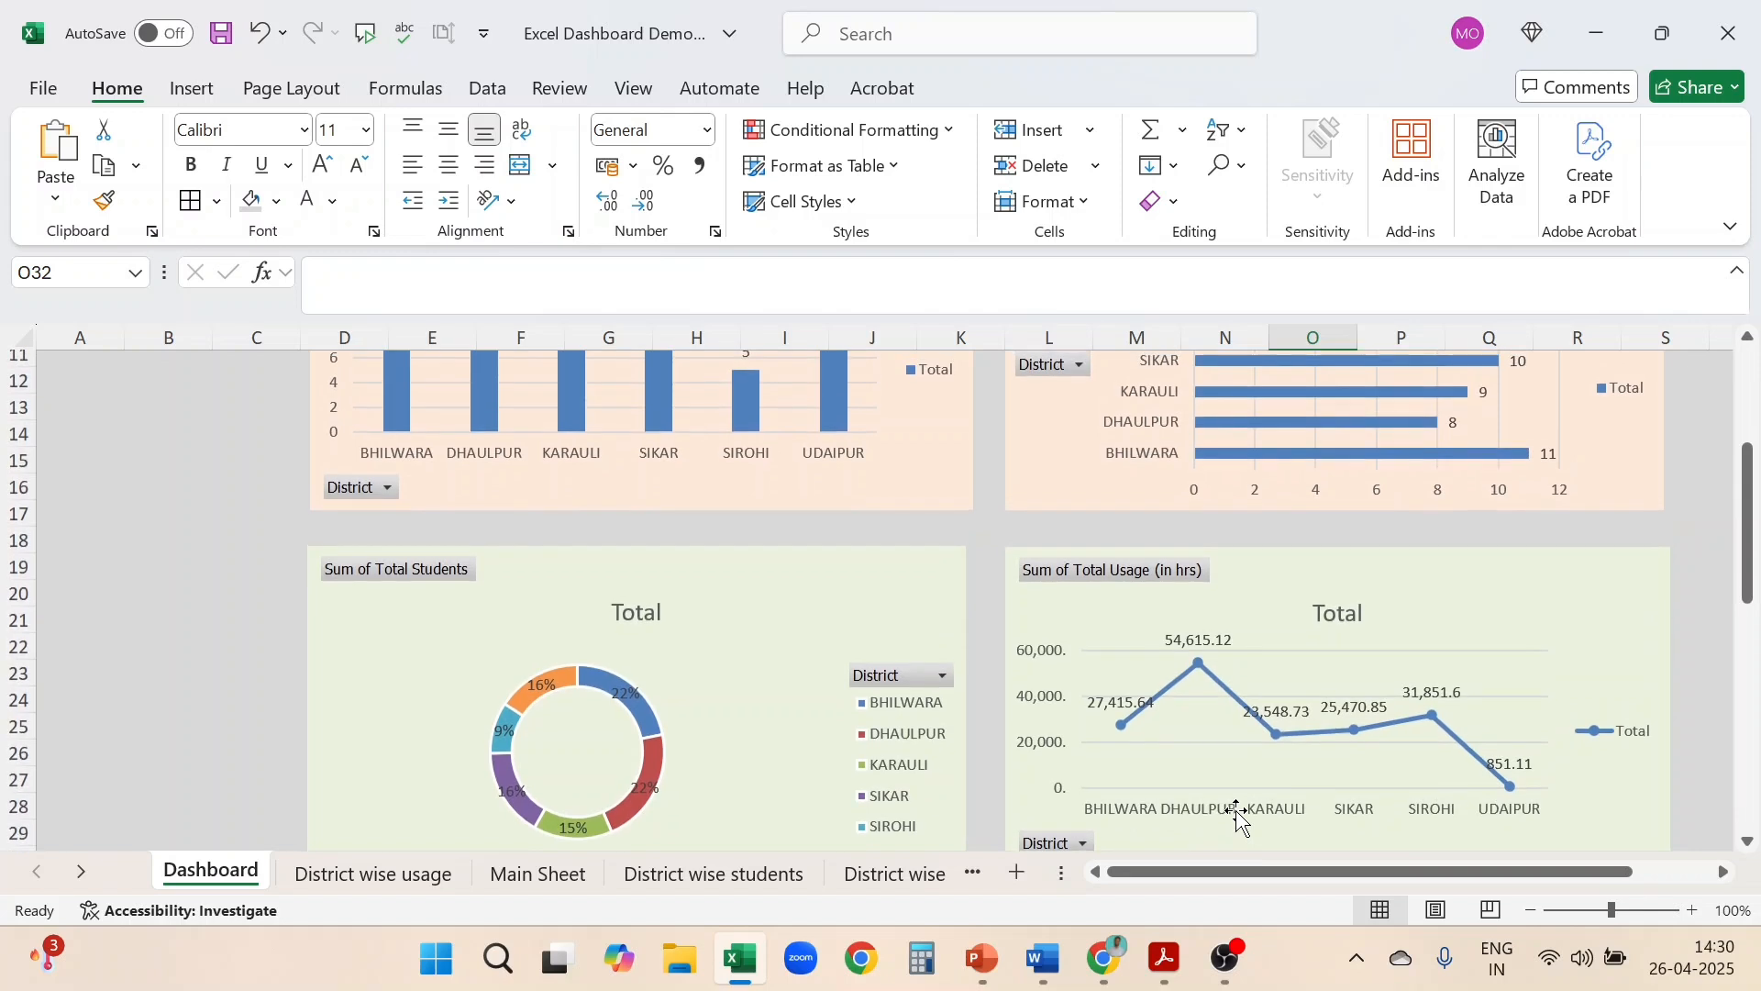
left_click(1588, 910)
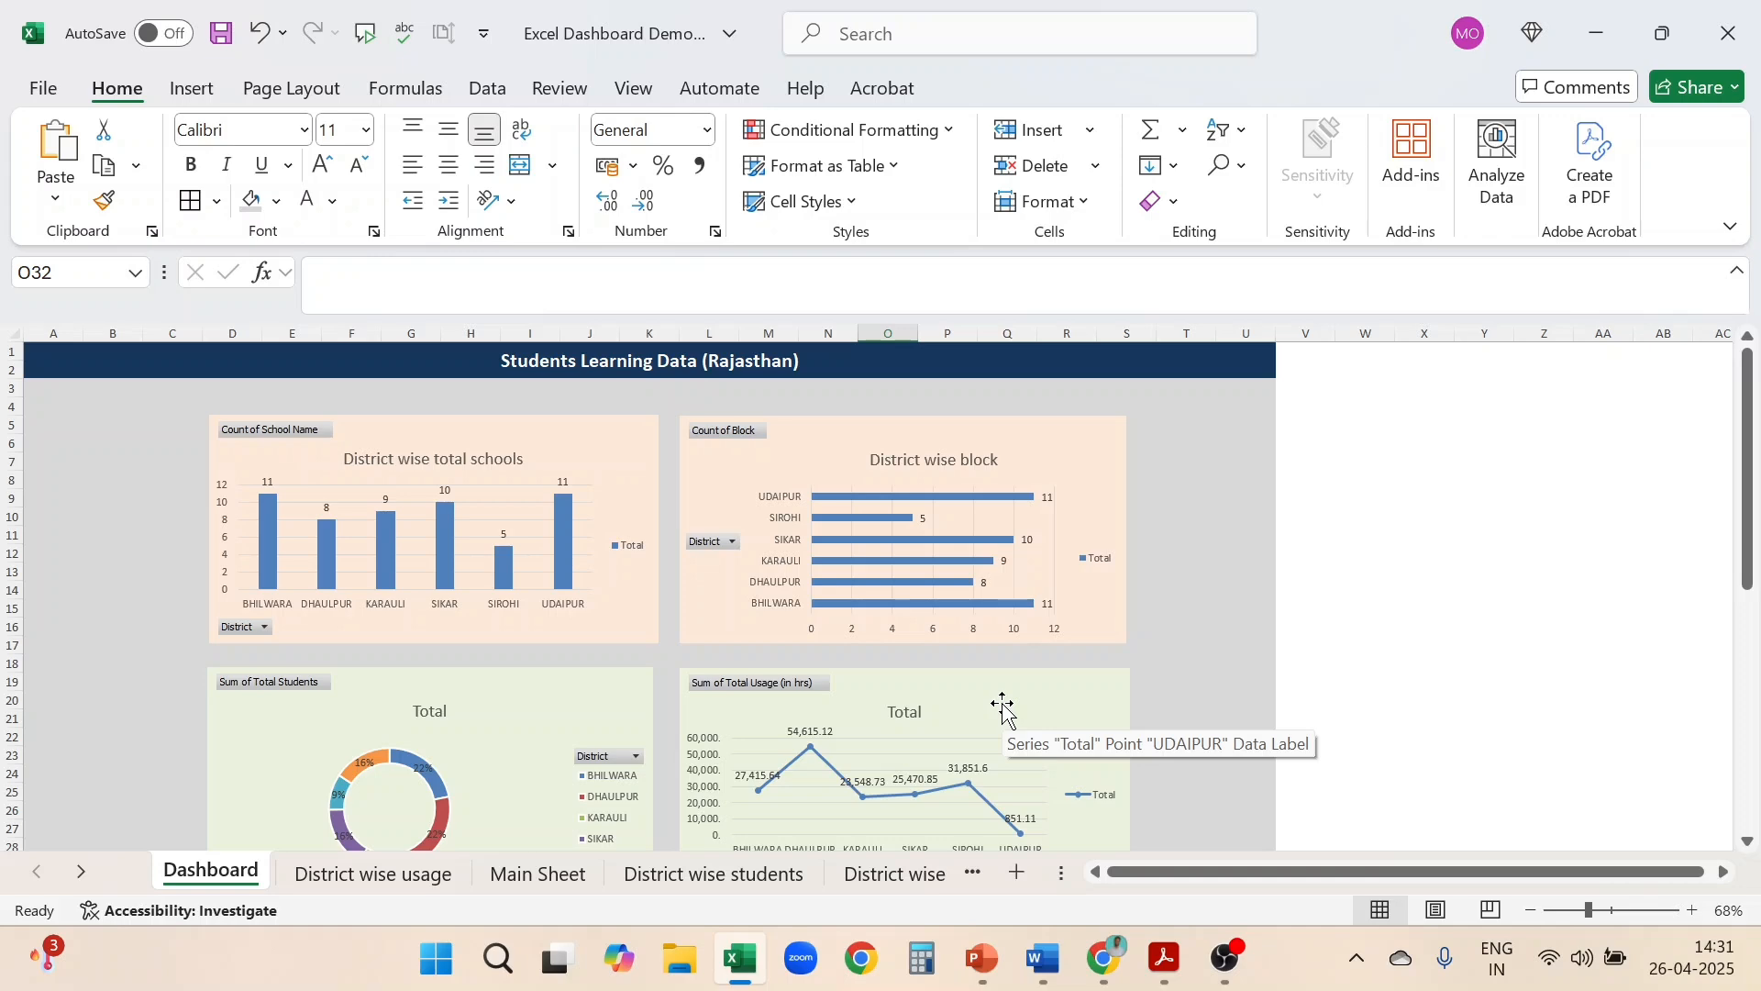
scroll(1004, 707, "down", 3)
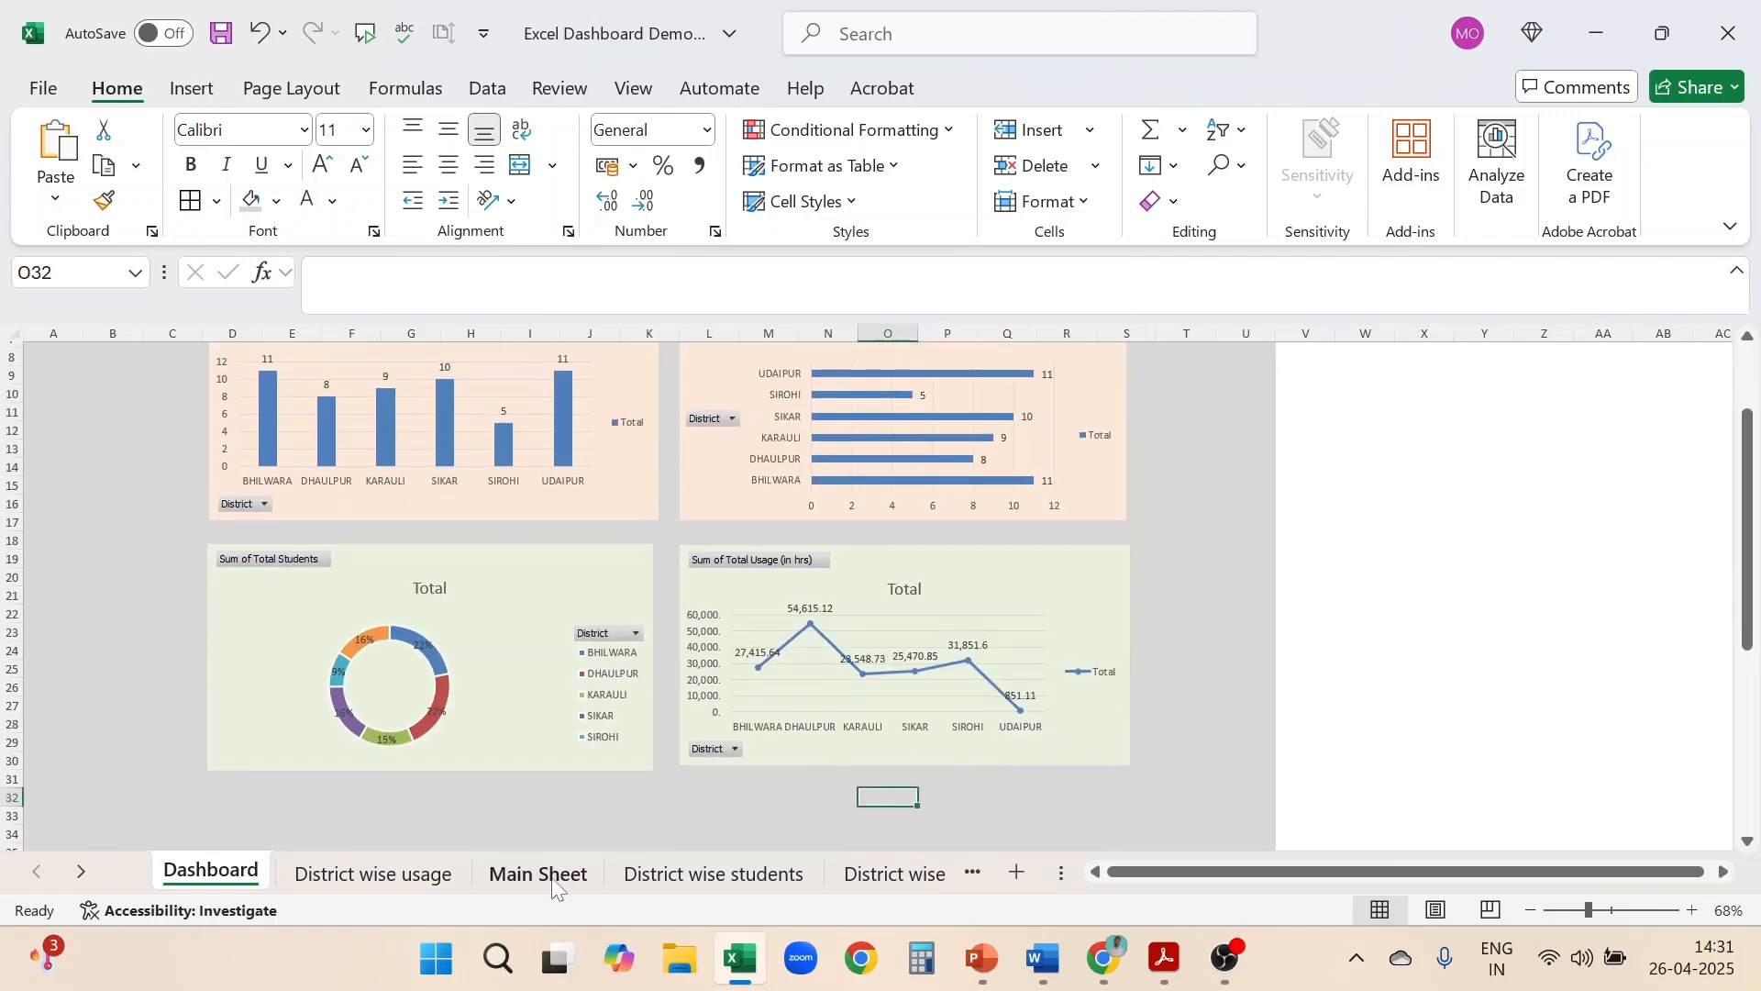
Move the District wise usage sheet directly after Main Sheet and open Main Sheet
left_click(404, 872)
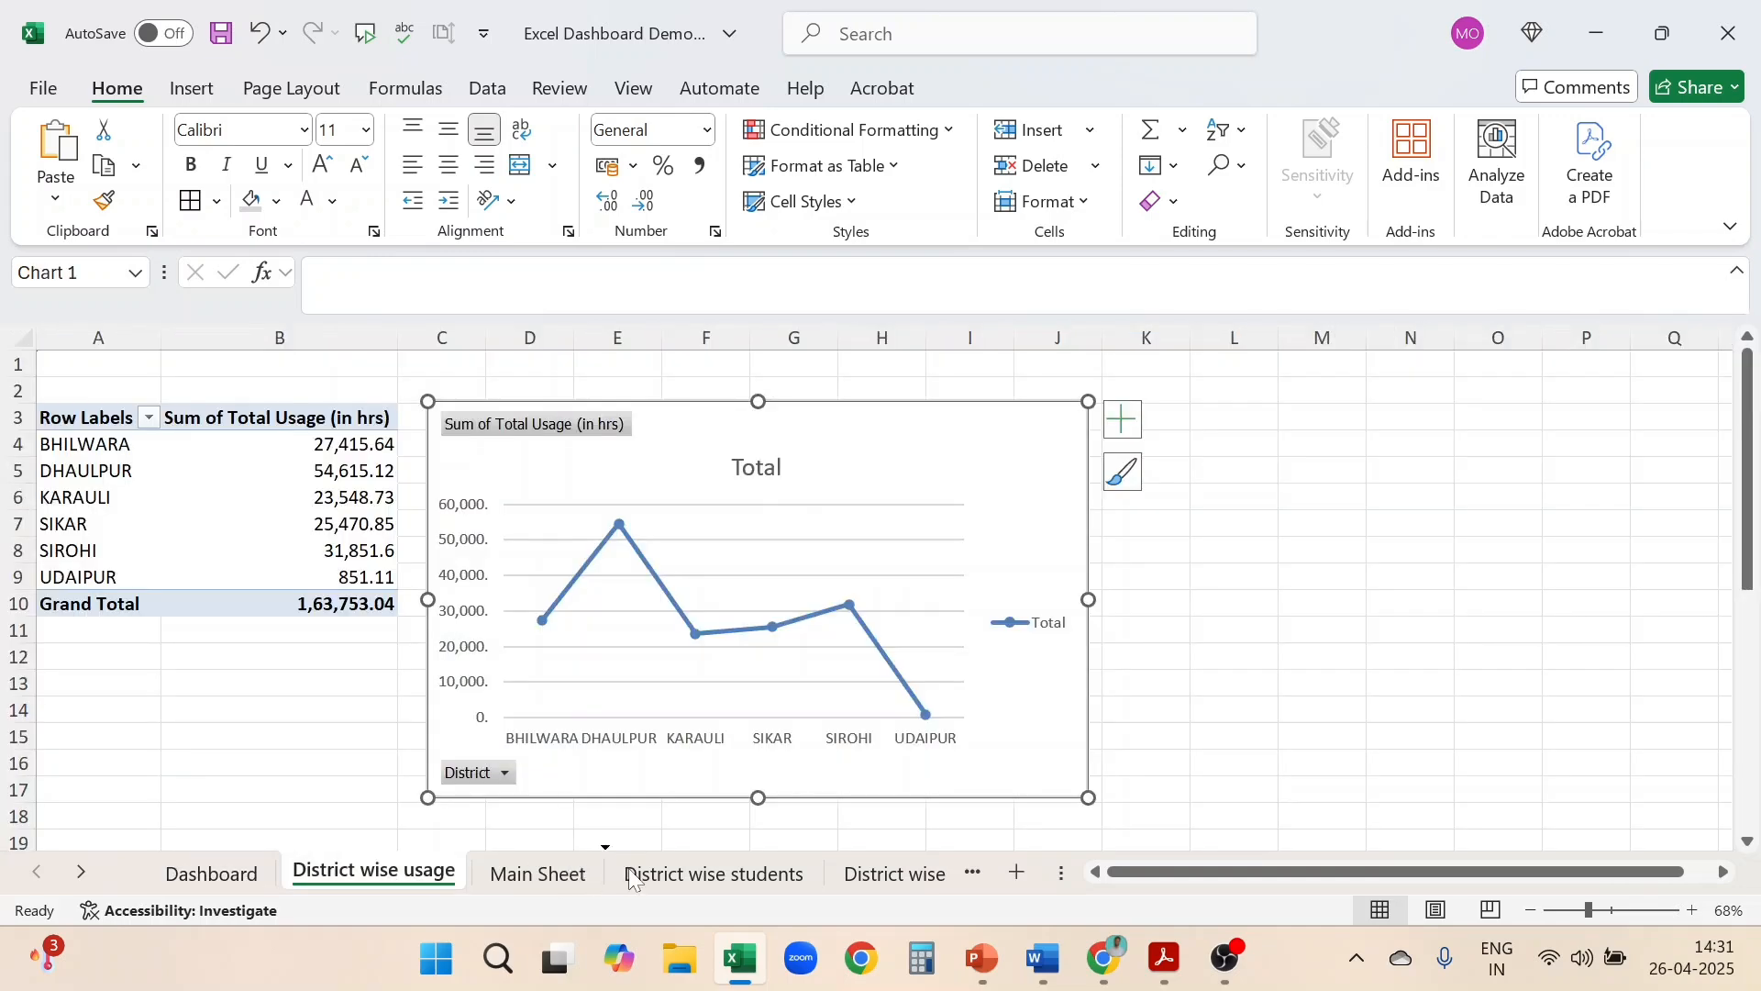
left_click_drag(633, 880, 633, 881)
left_click(363, 876)
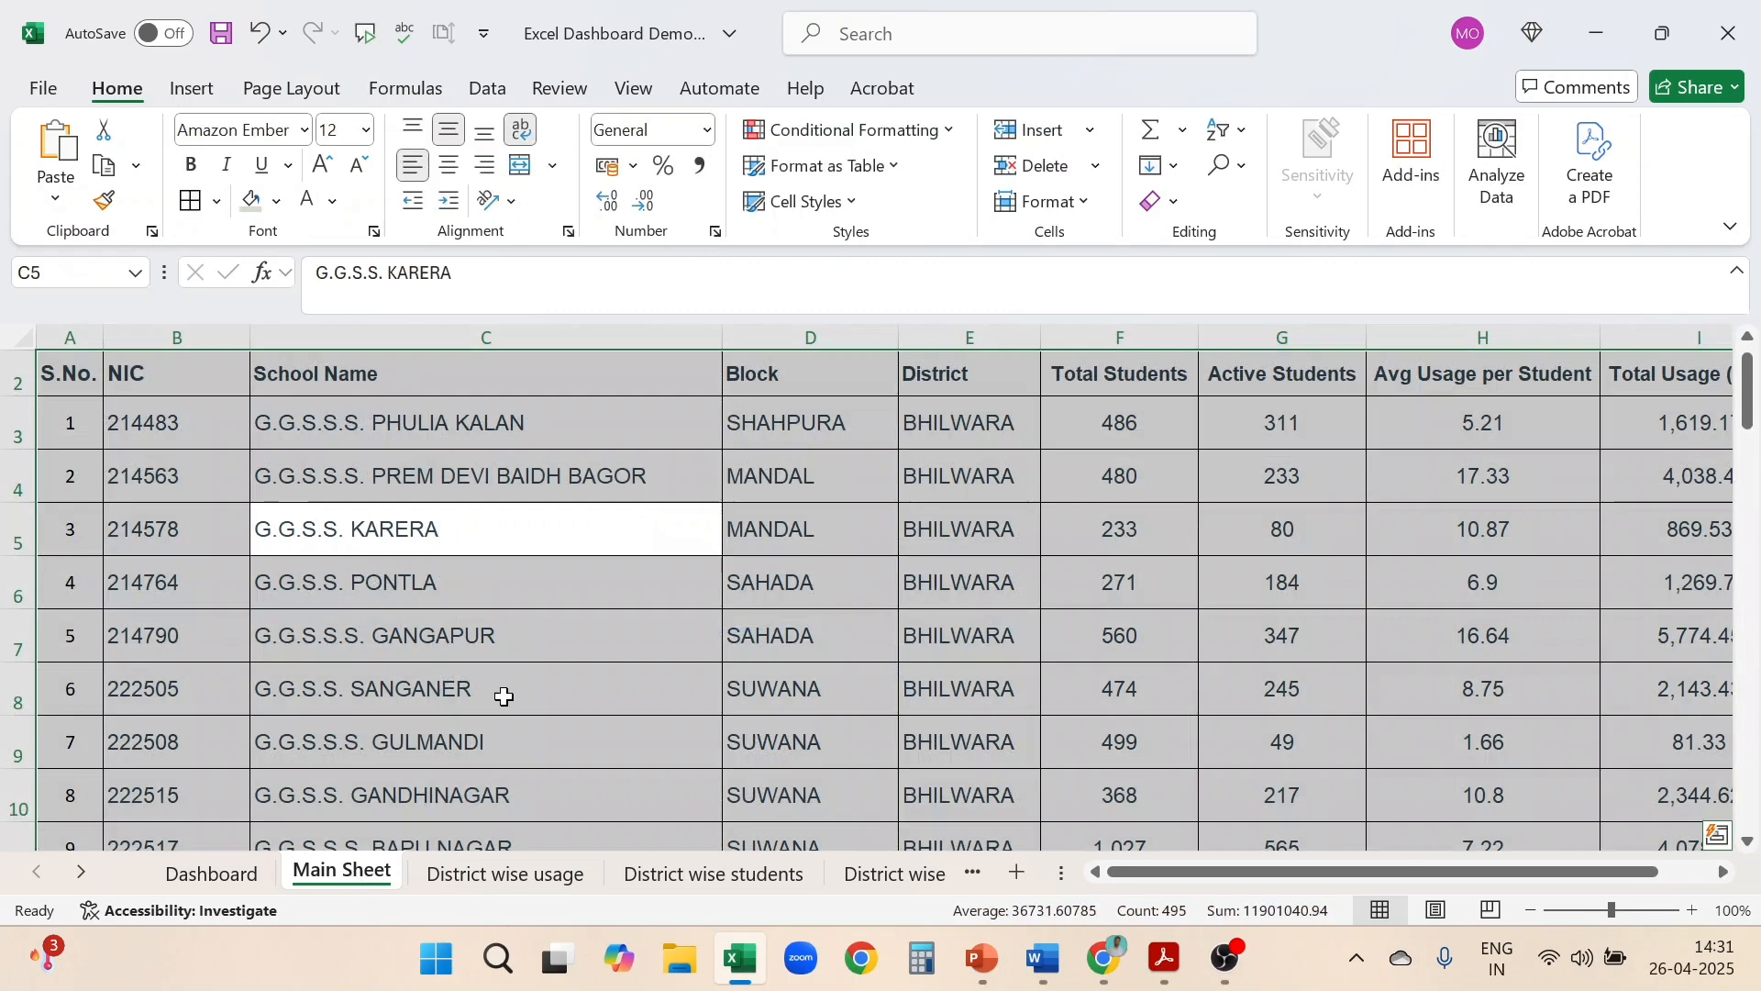
Create a PivotTable on a new worksheet from the whole data table in Main Sheet
left_click(617, 621)
key("ctrl+a")
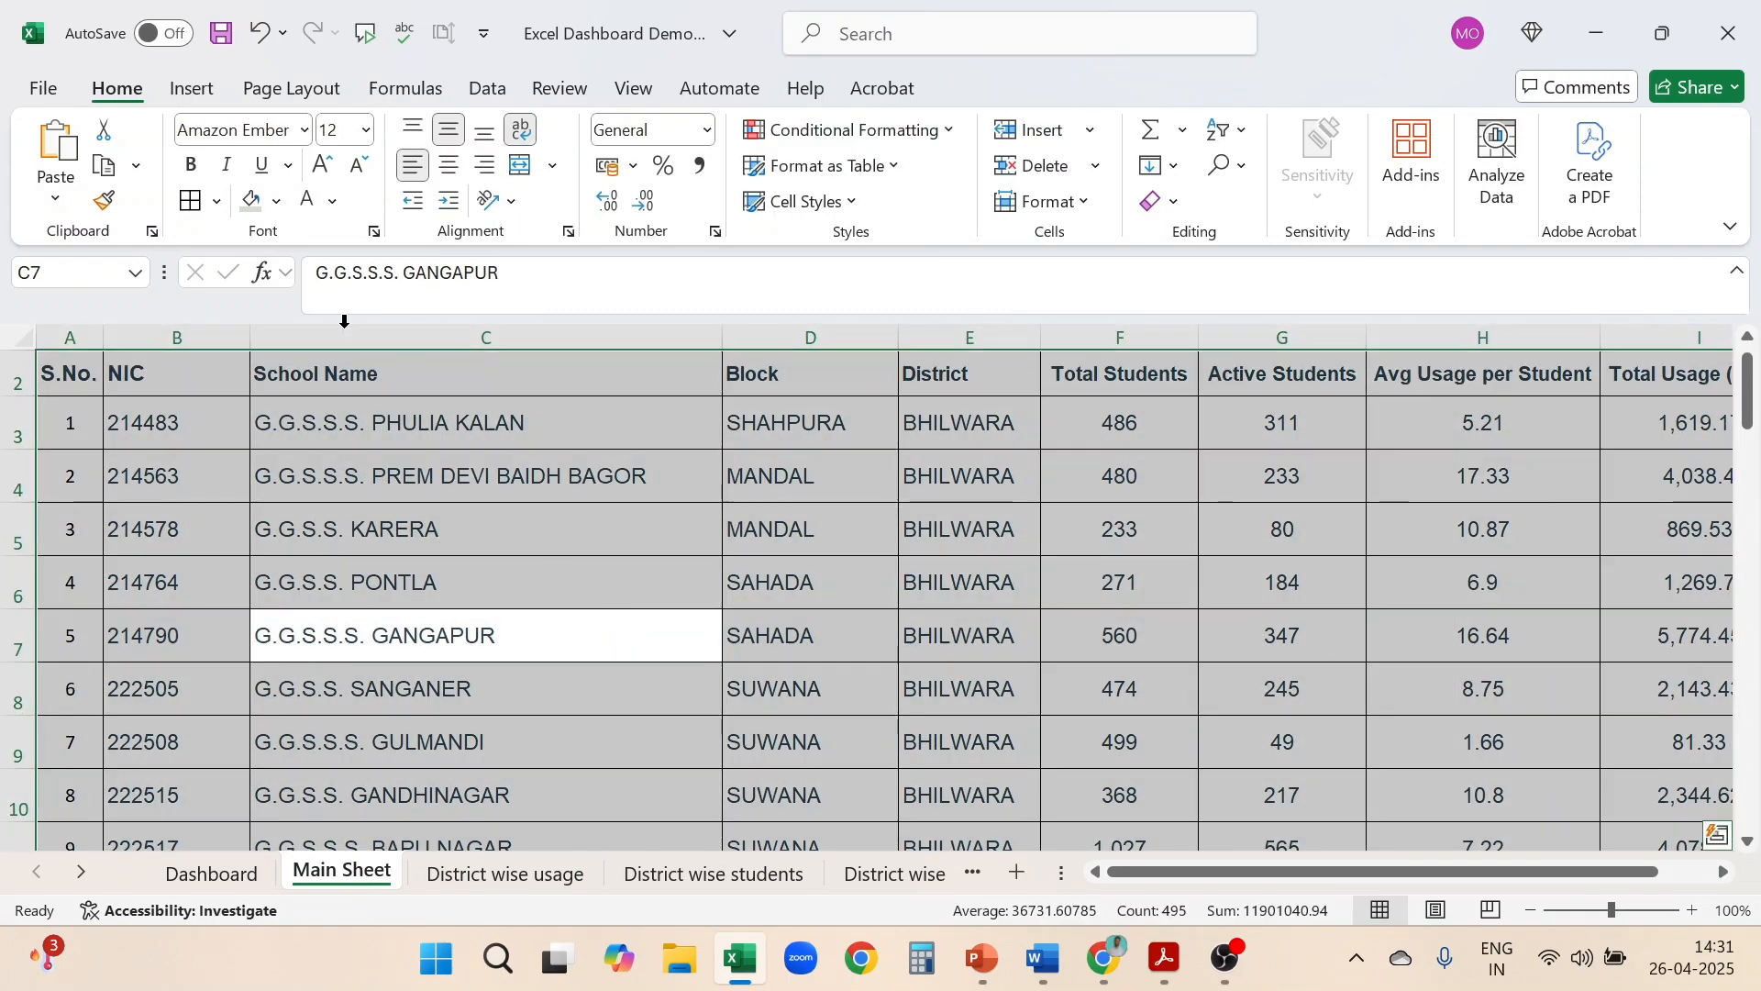
left_click(194, 92)
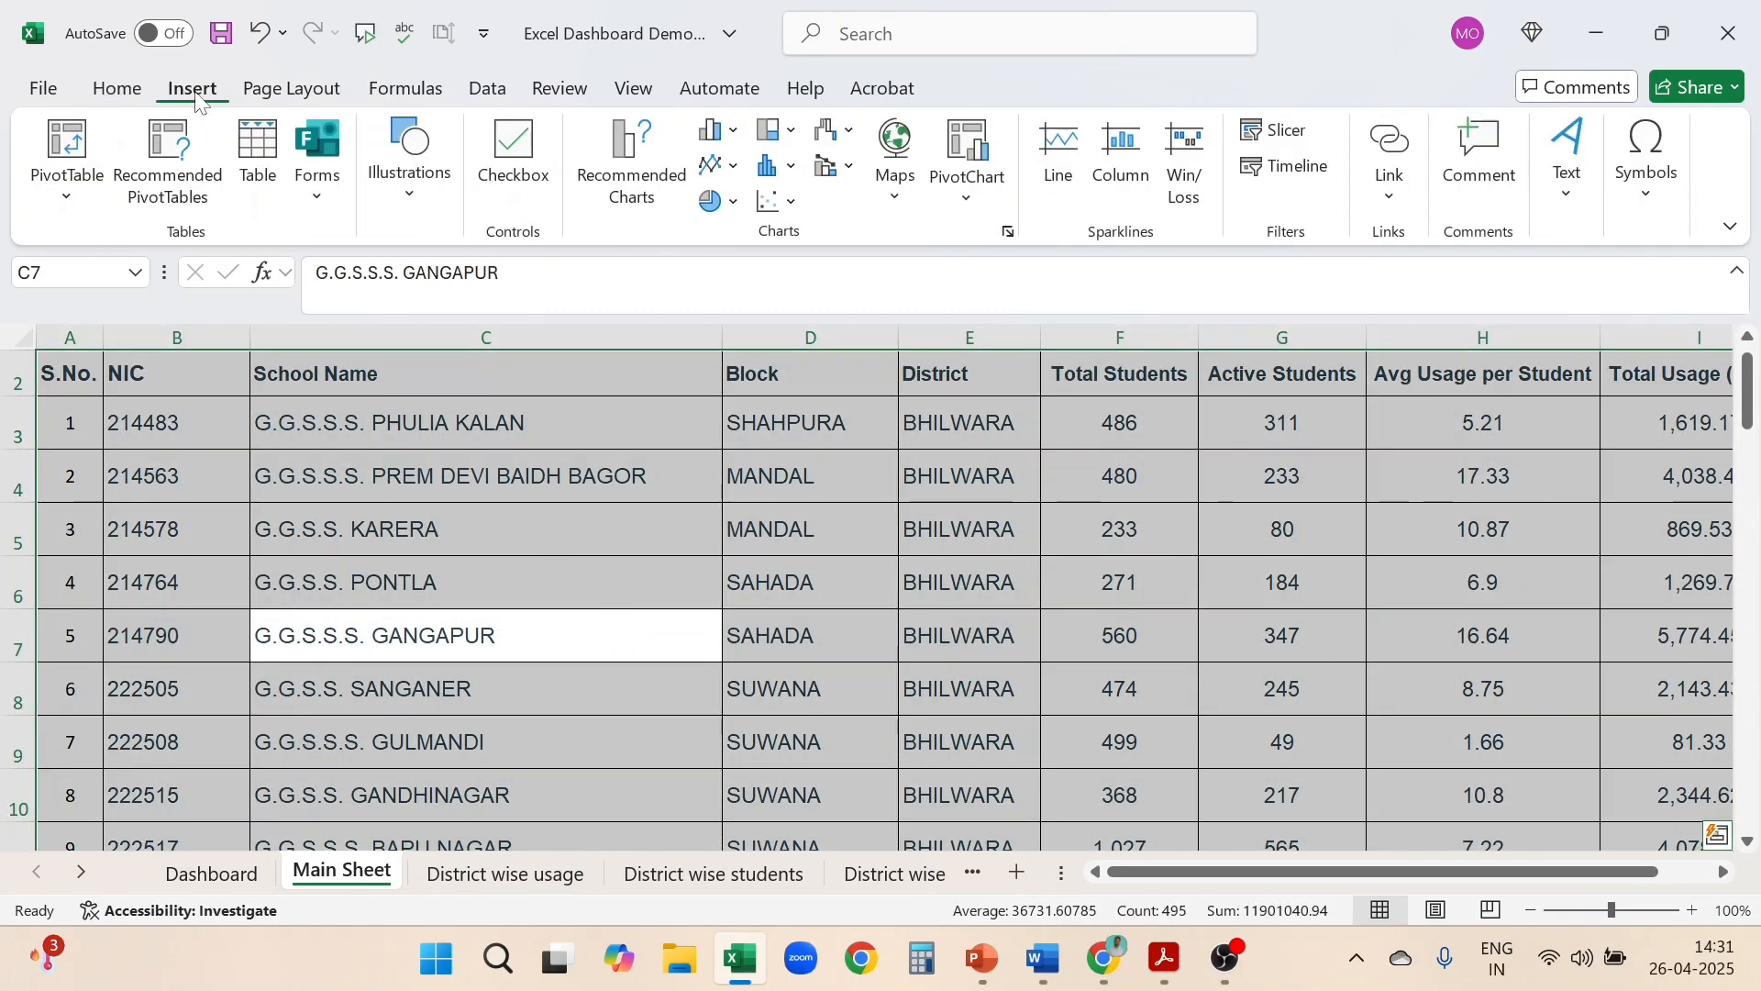
left_click(68, 145)
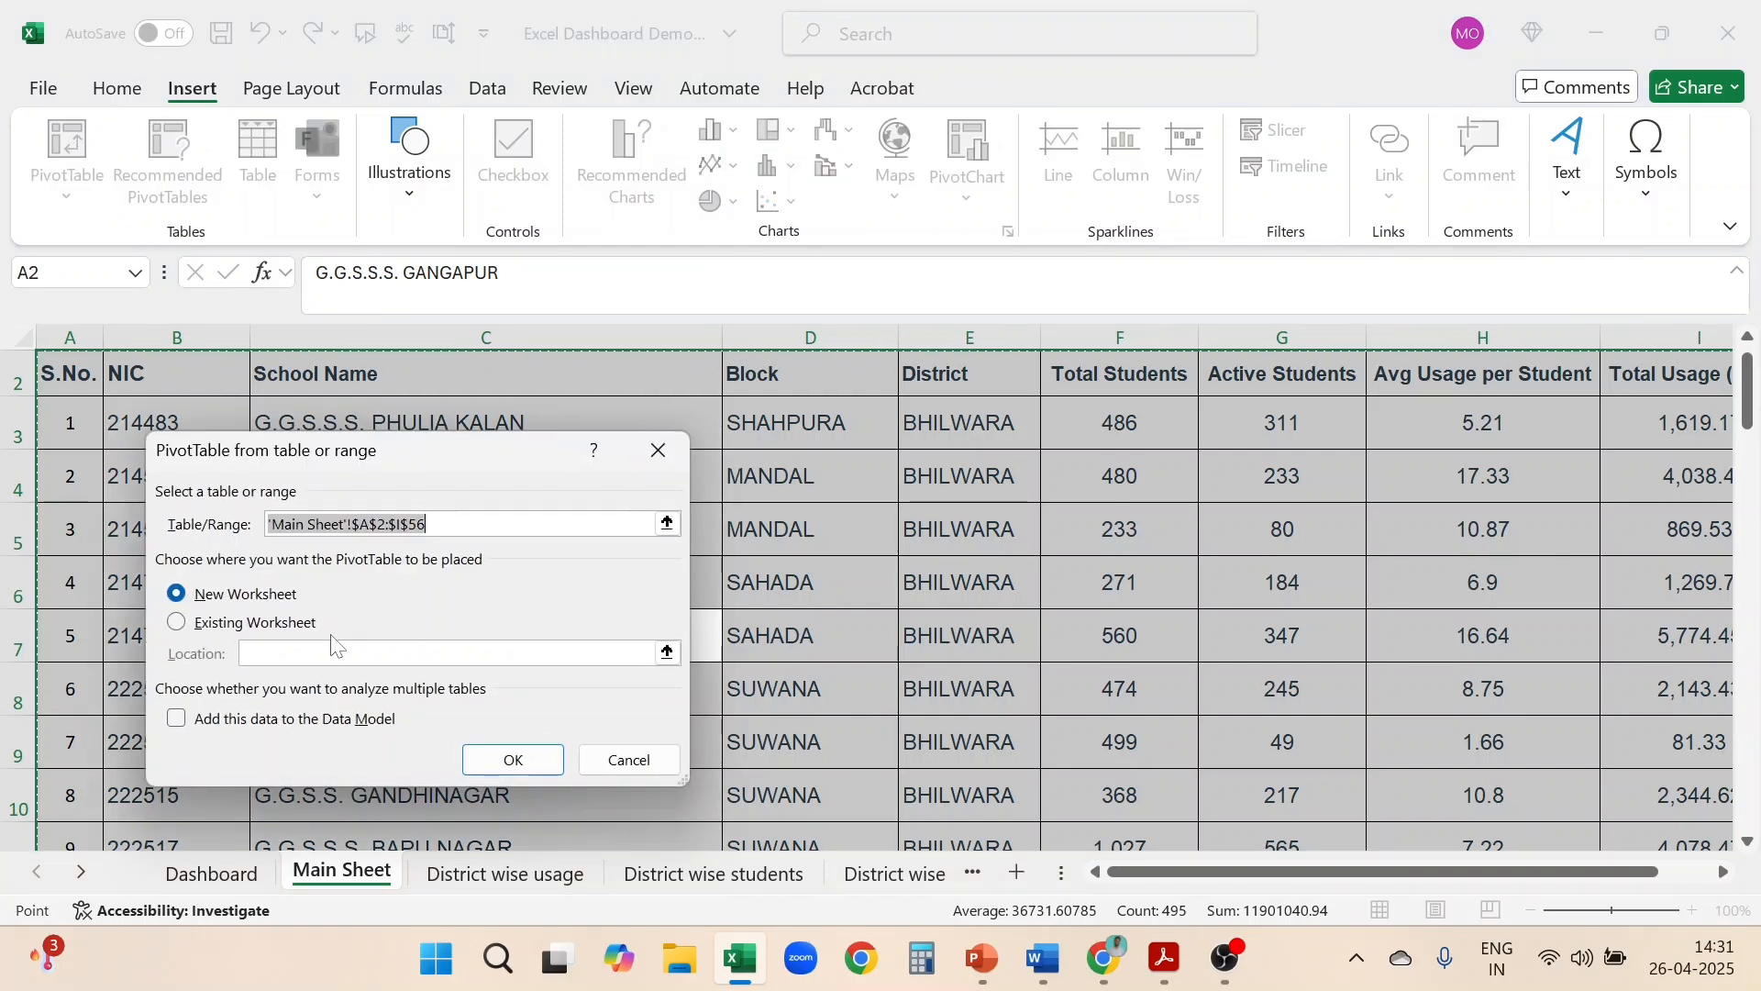
left_click(536, 754)
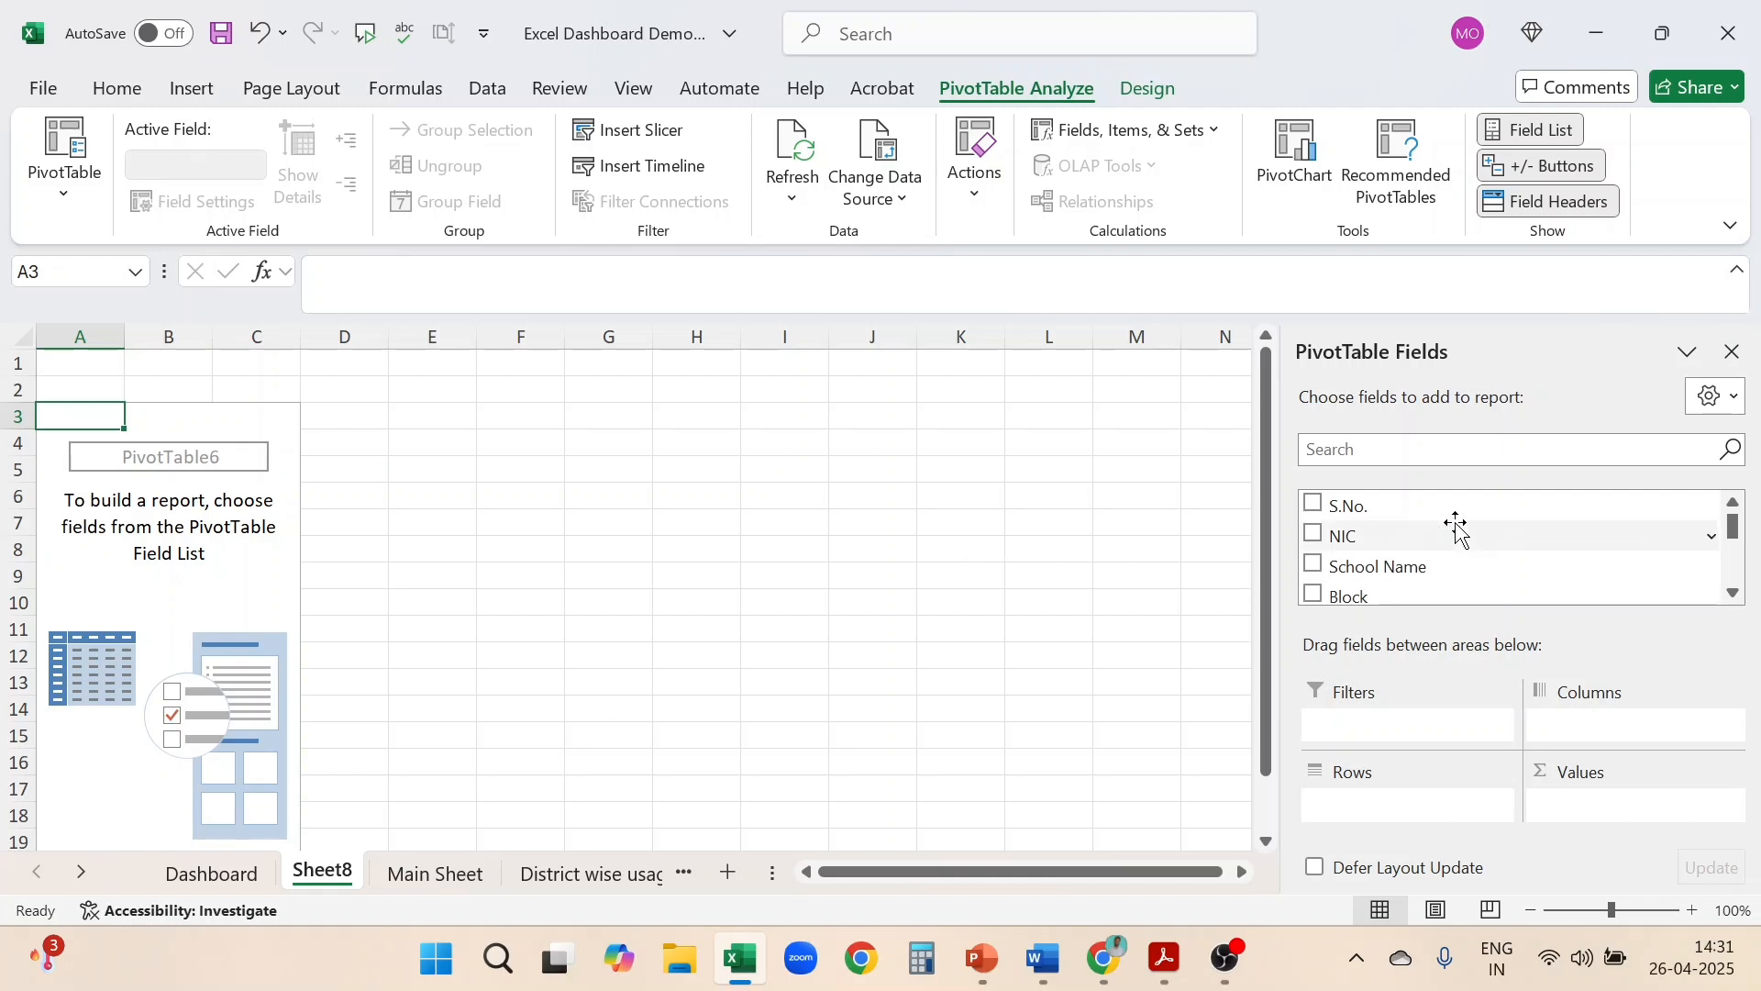
Set up the PivotTable with District as rows and the sum of Active Students as values
scroll(1458, 526, "down", 1)
scroll(1459, 525, "down", 2)
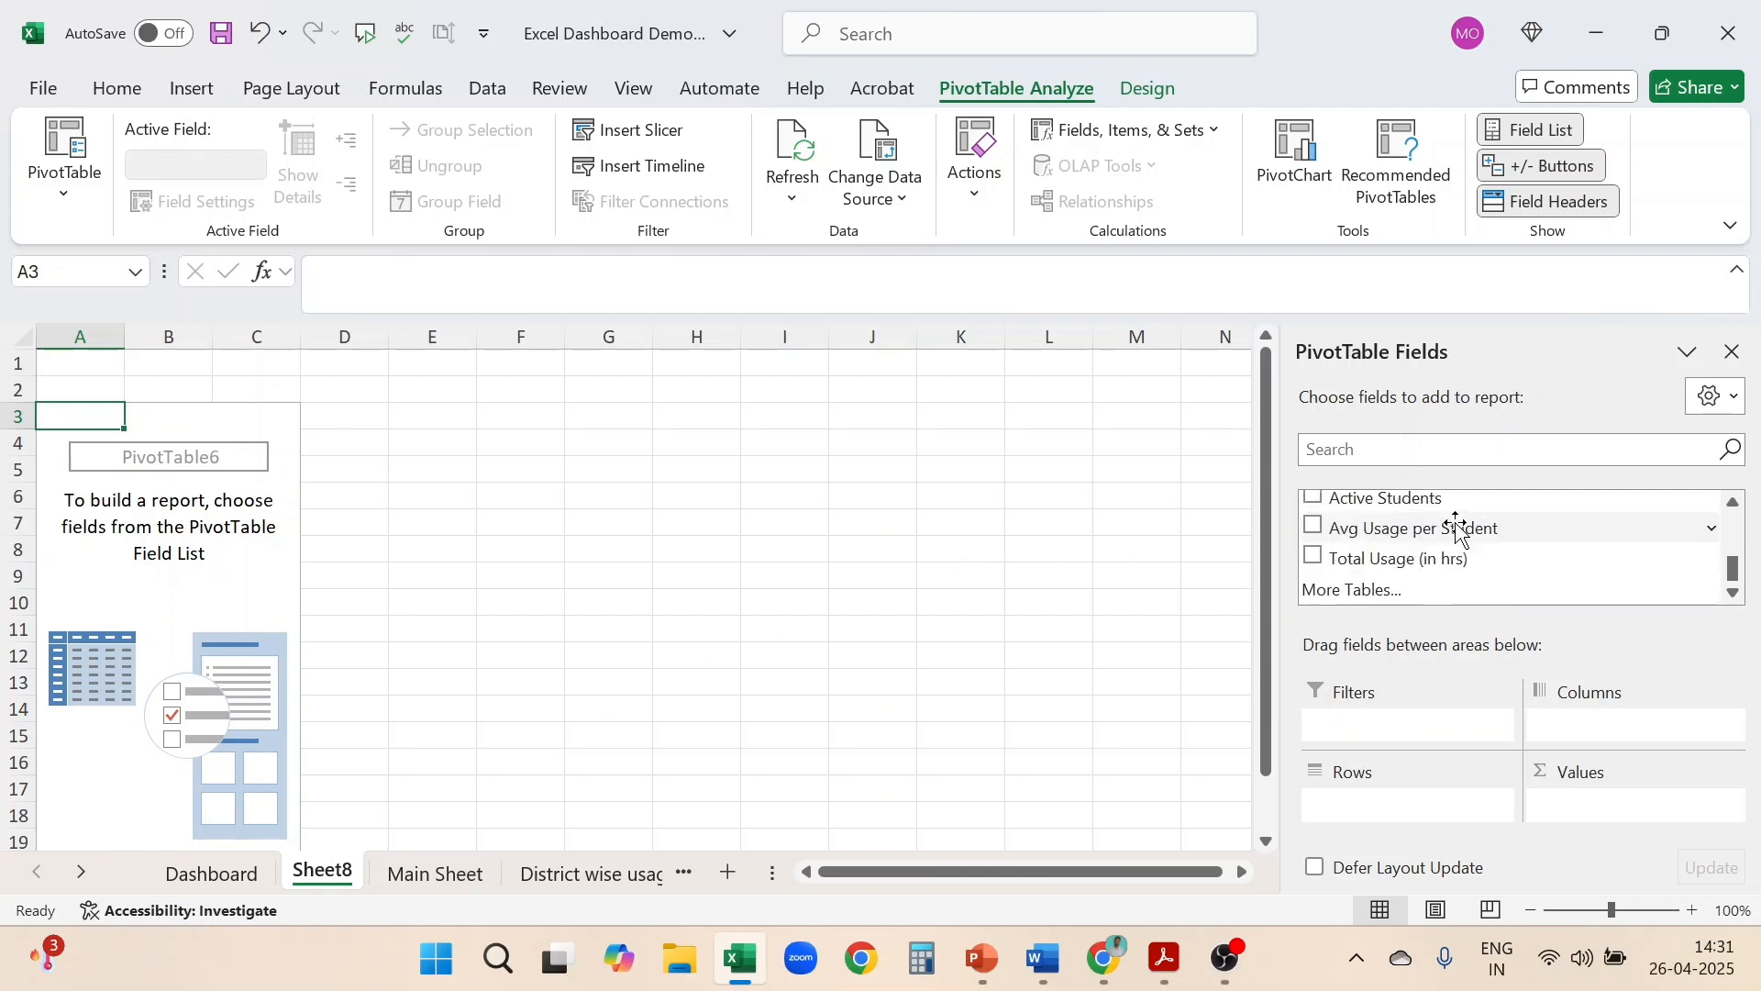
scroll(1459, 526, "up", 1)
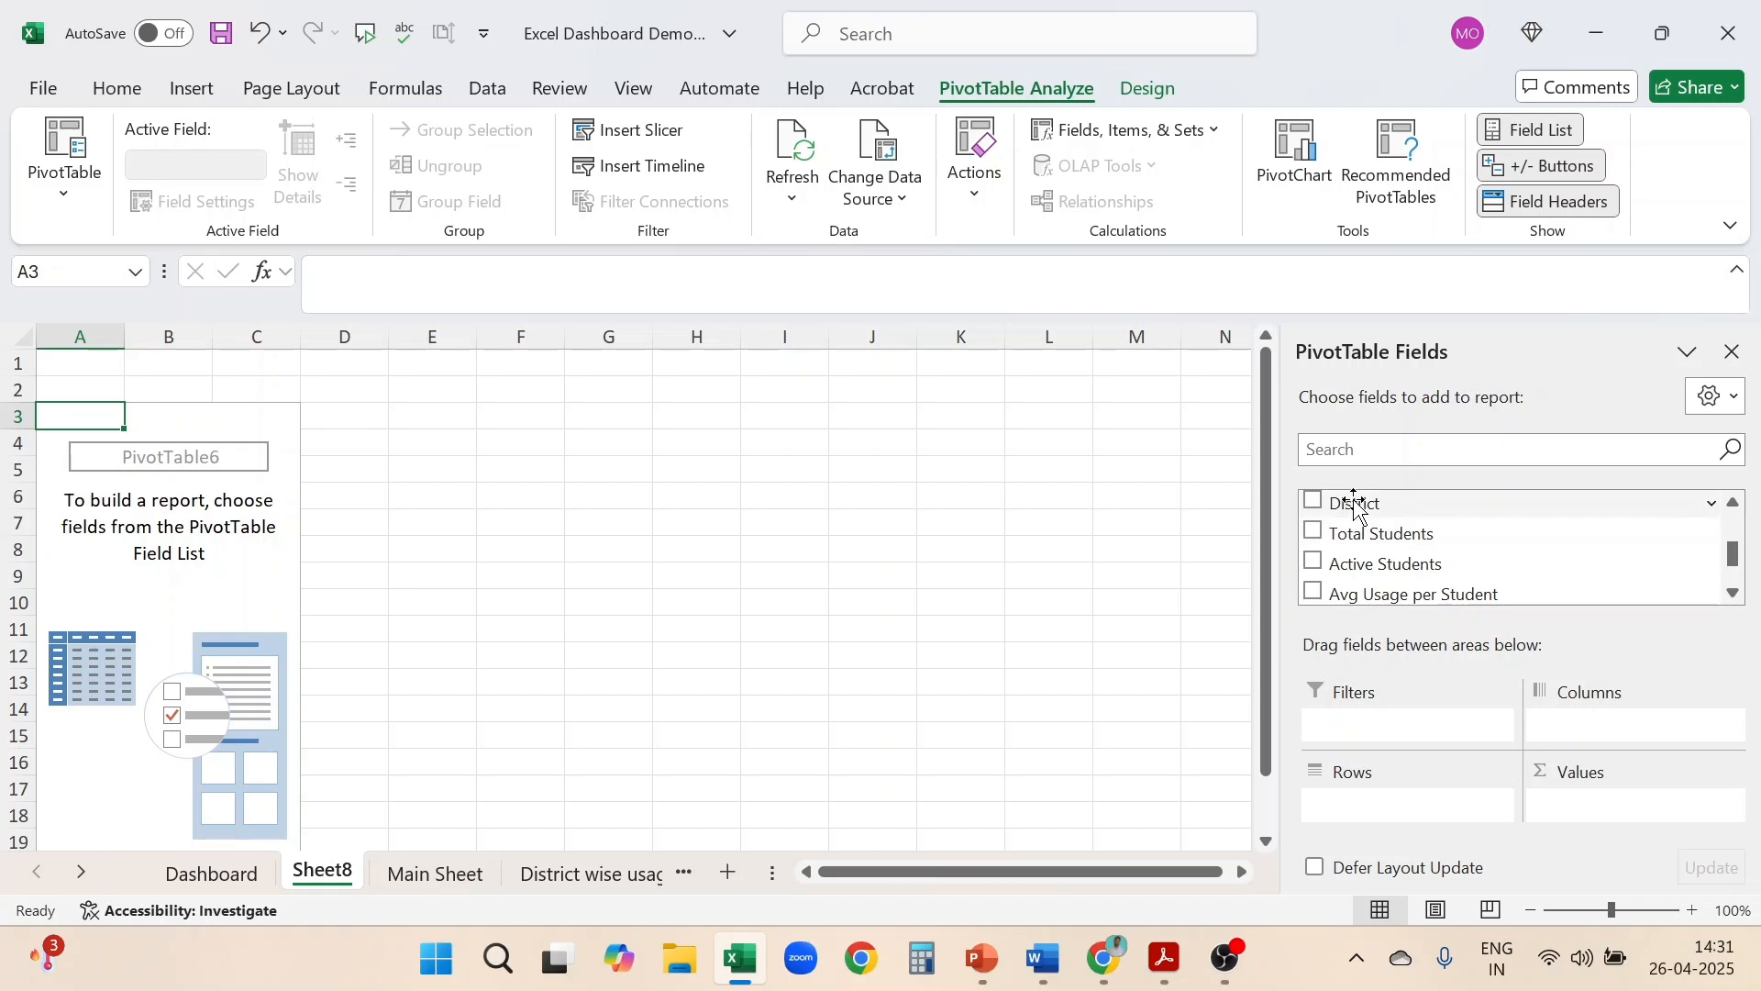
left_click_drag(1358, 506, 1361, 781)
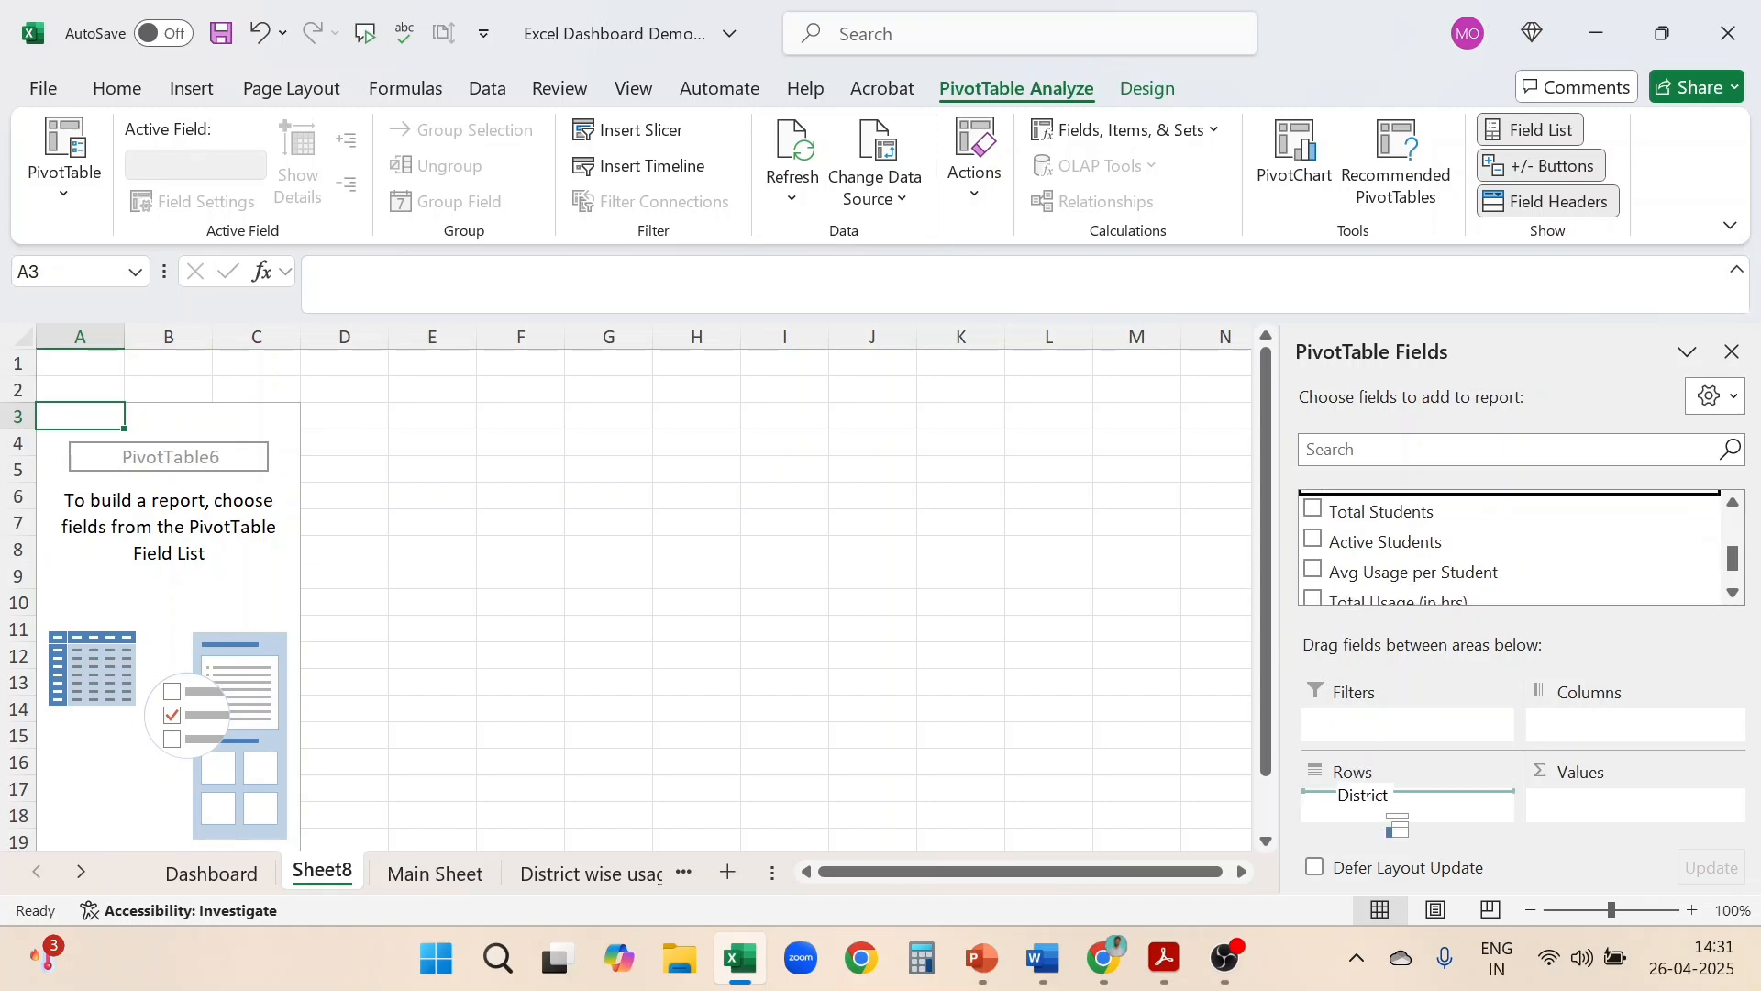
scroll(1358, 561, "down", 1)
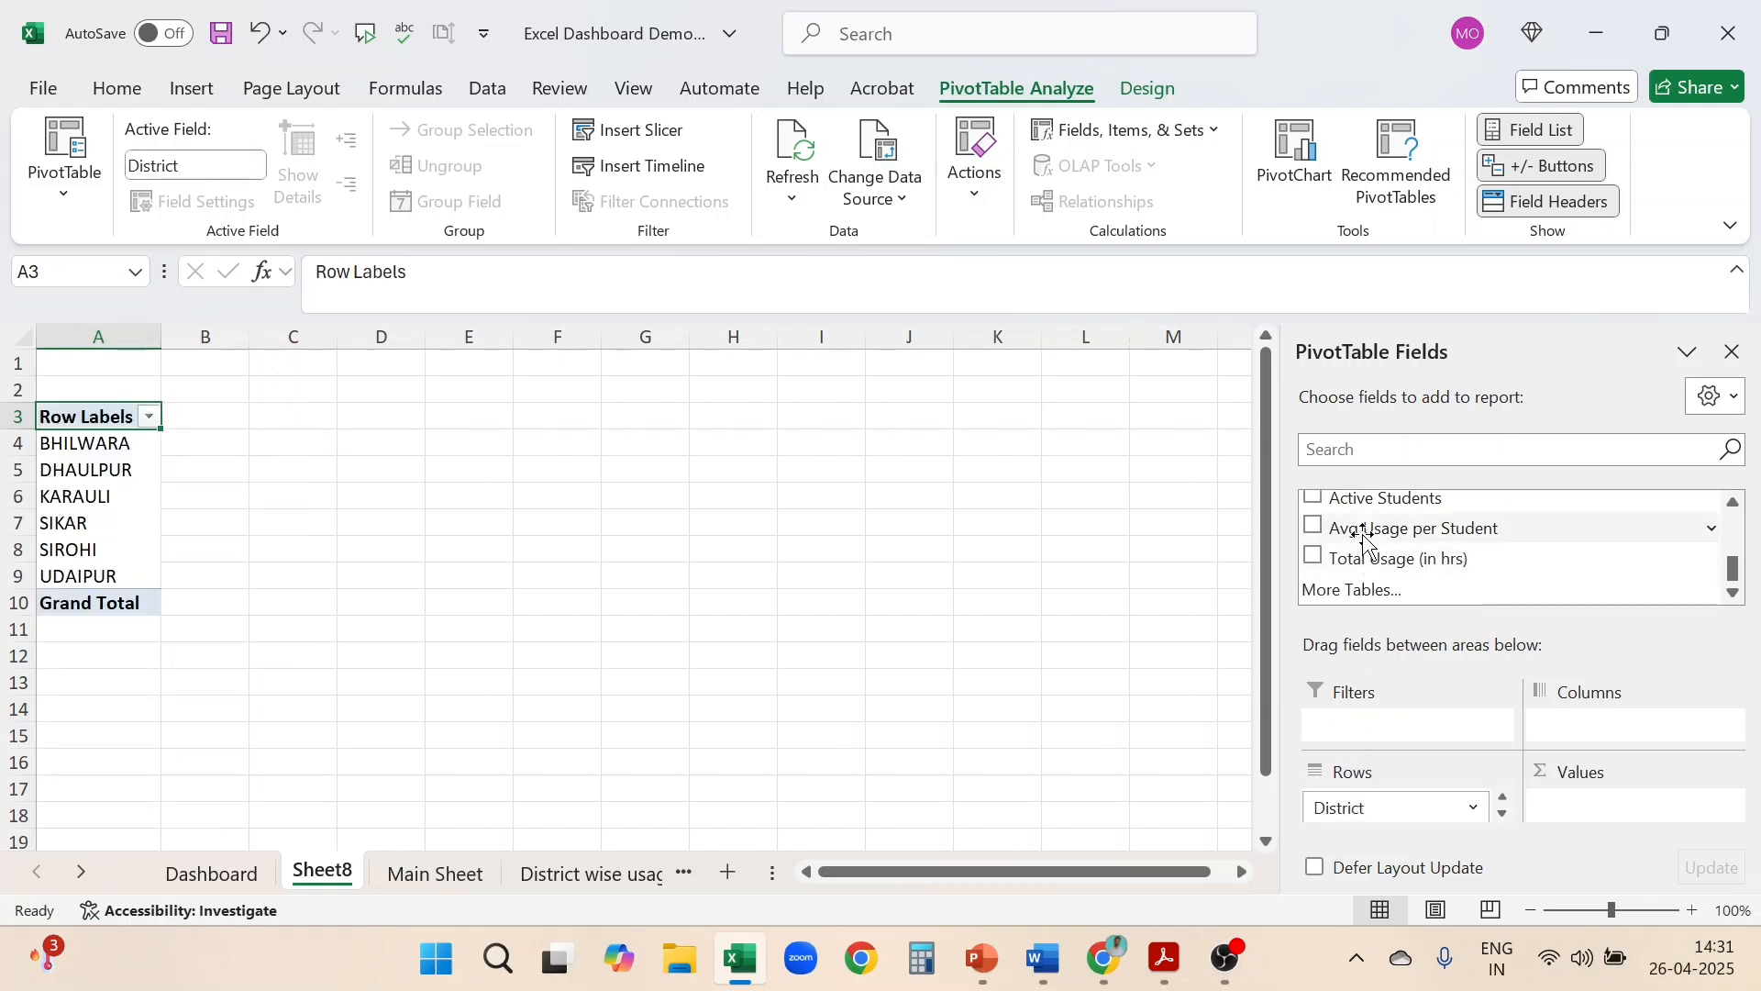
left_click_drag(1364, 506, 1596, 814)
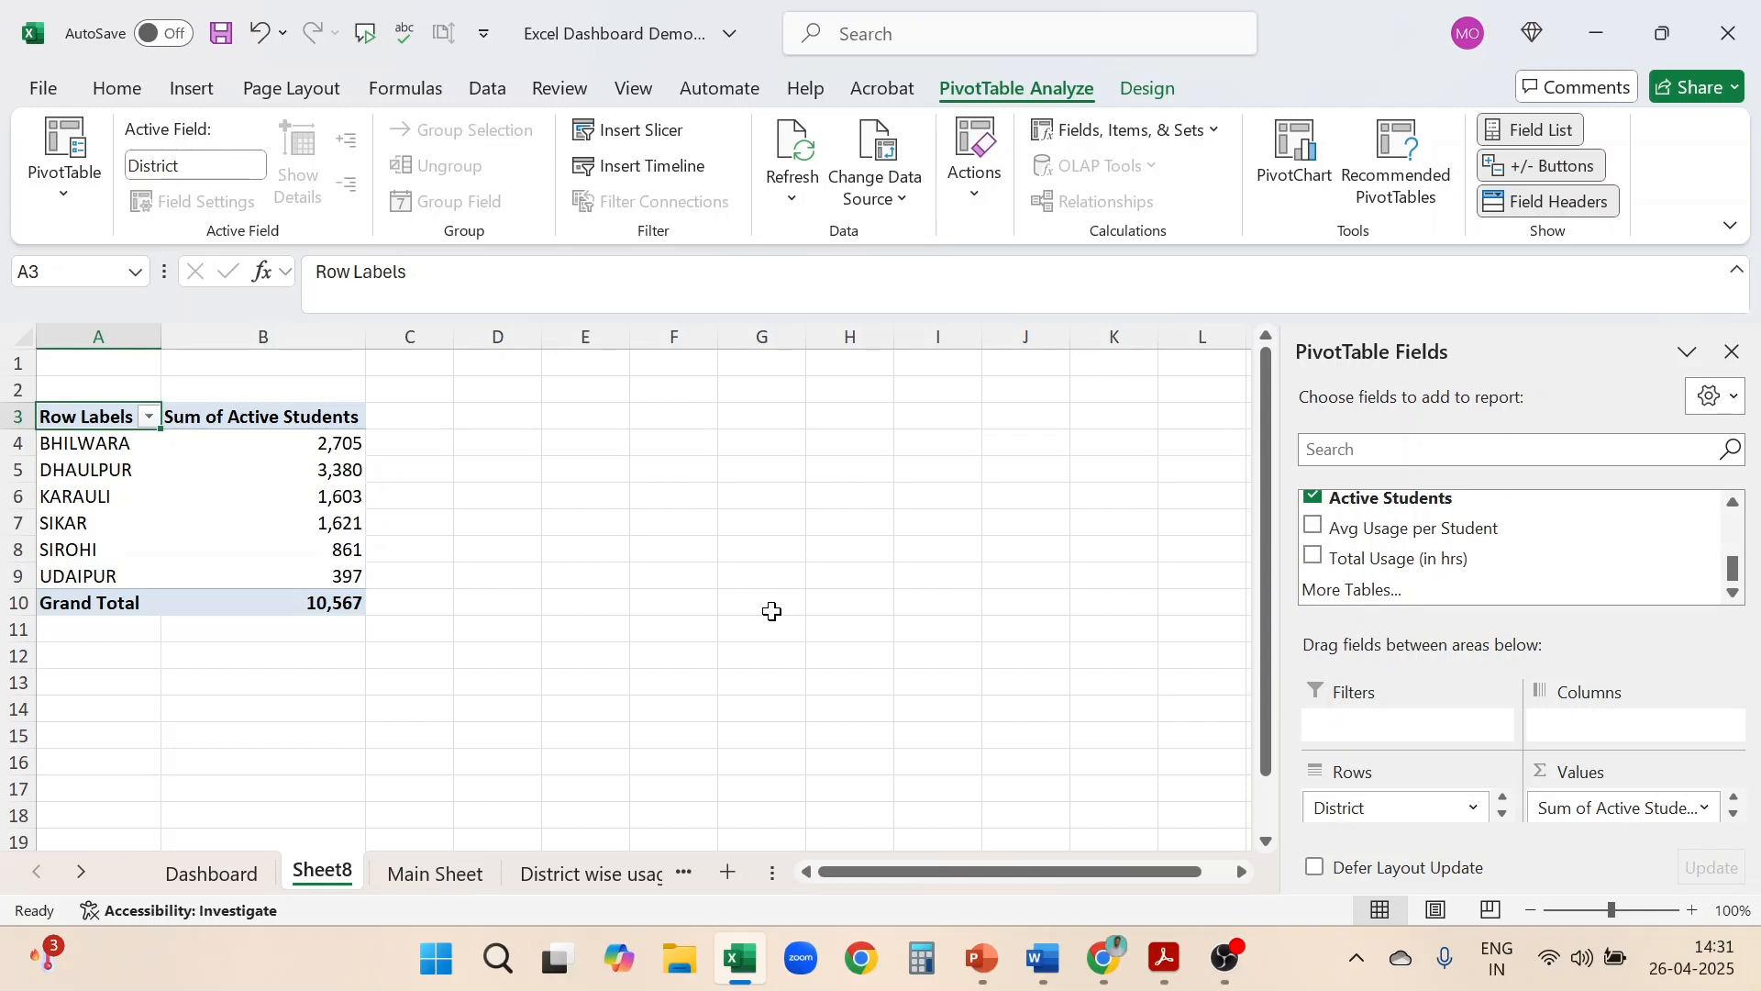
Insert a Clustered Bar PivotChart of the active students by district
left_click(108, 503)
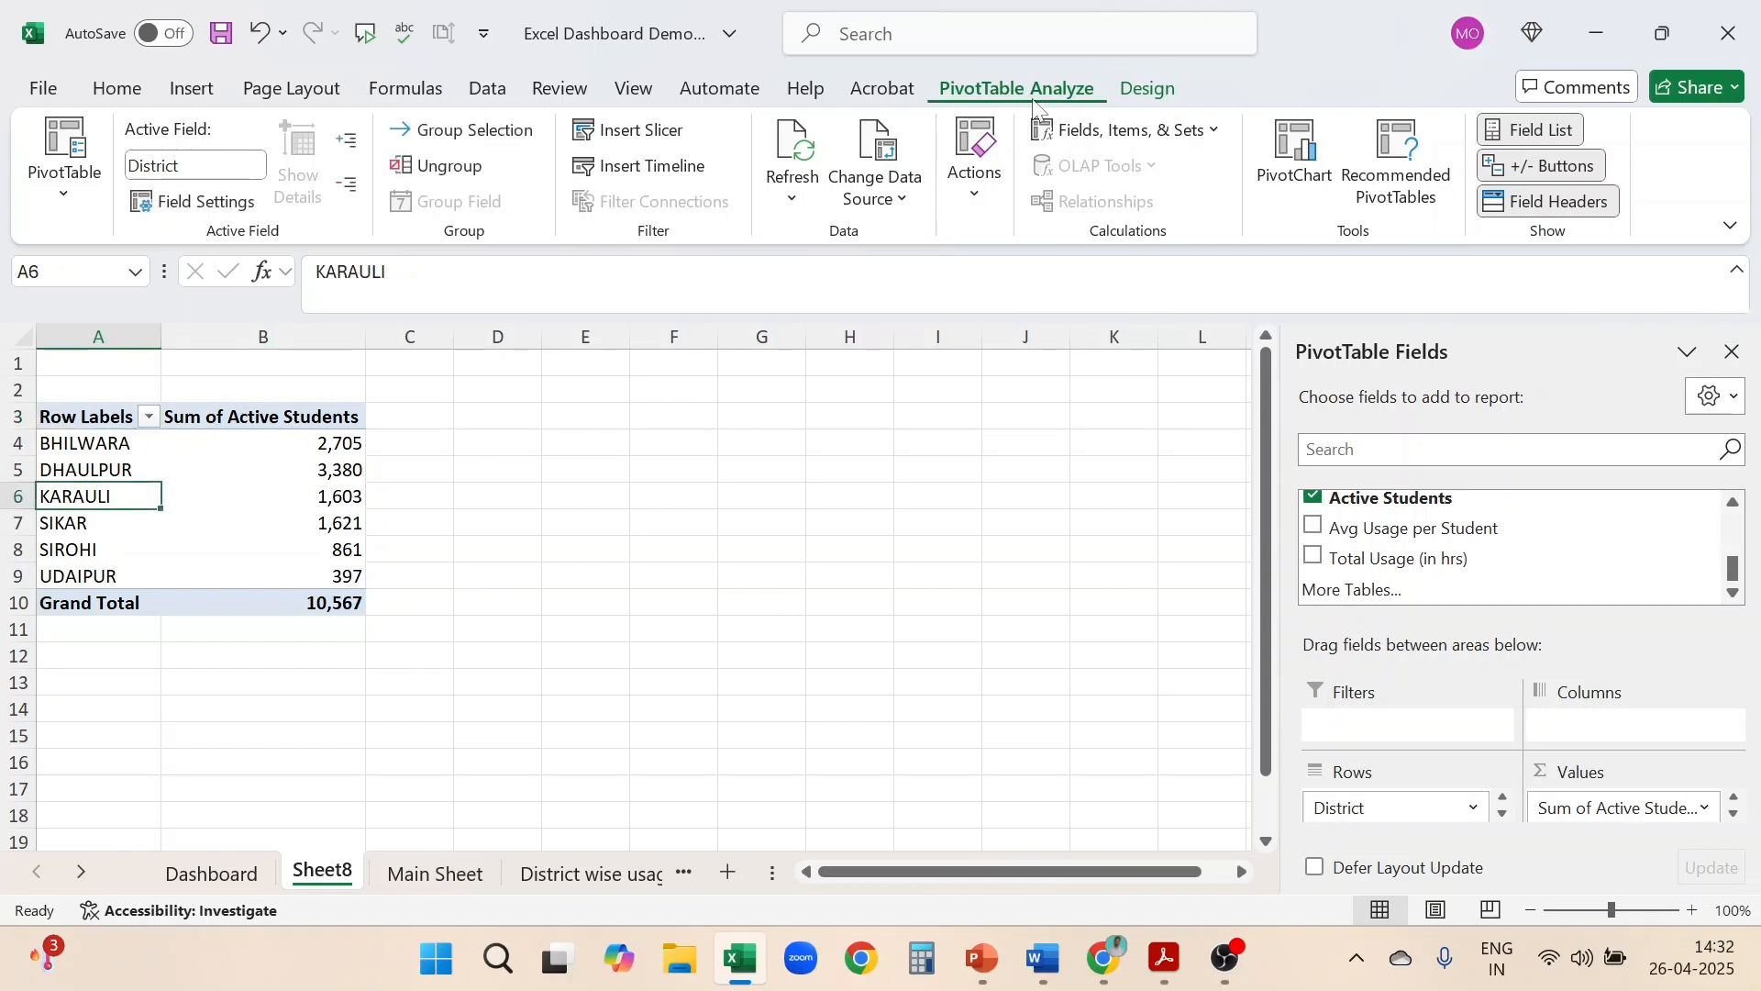
left_click(1035, 540)
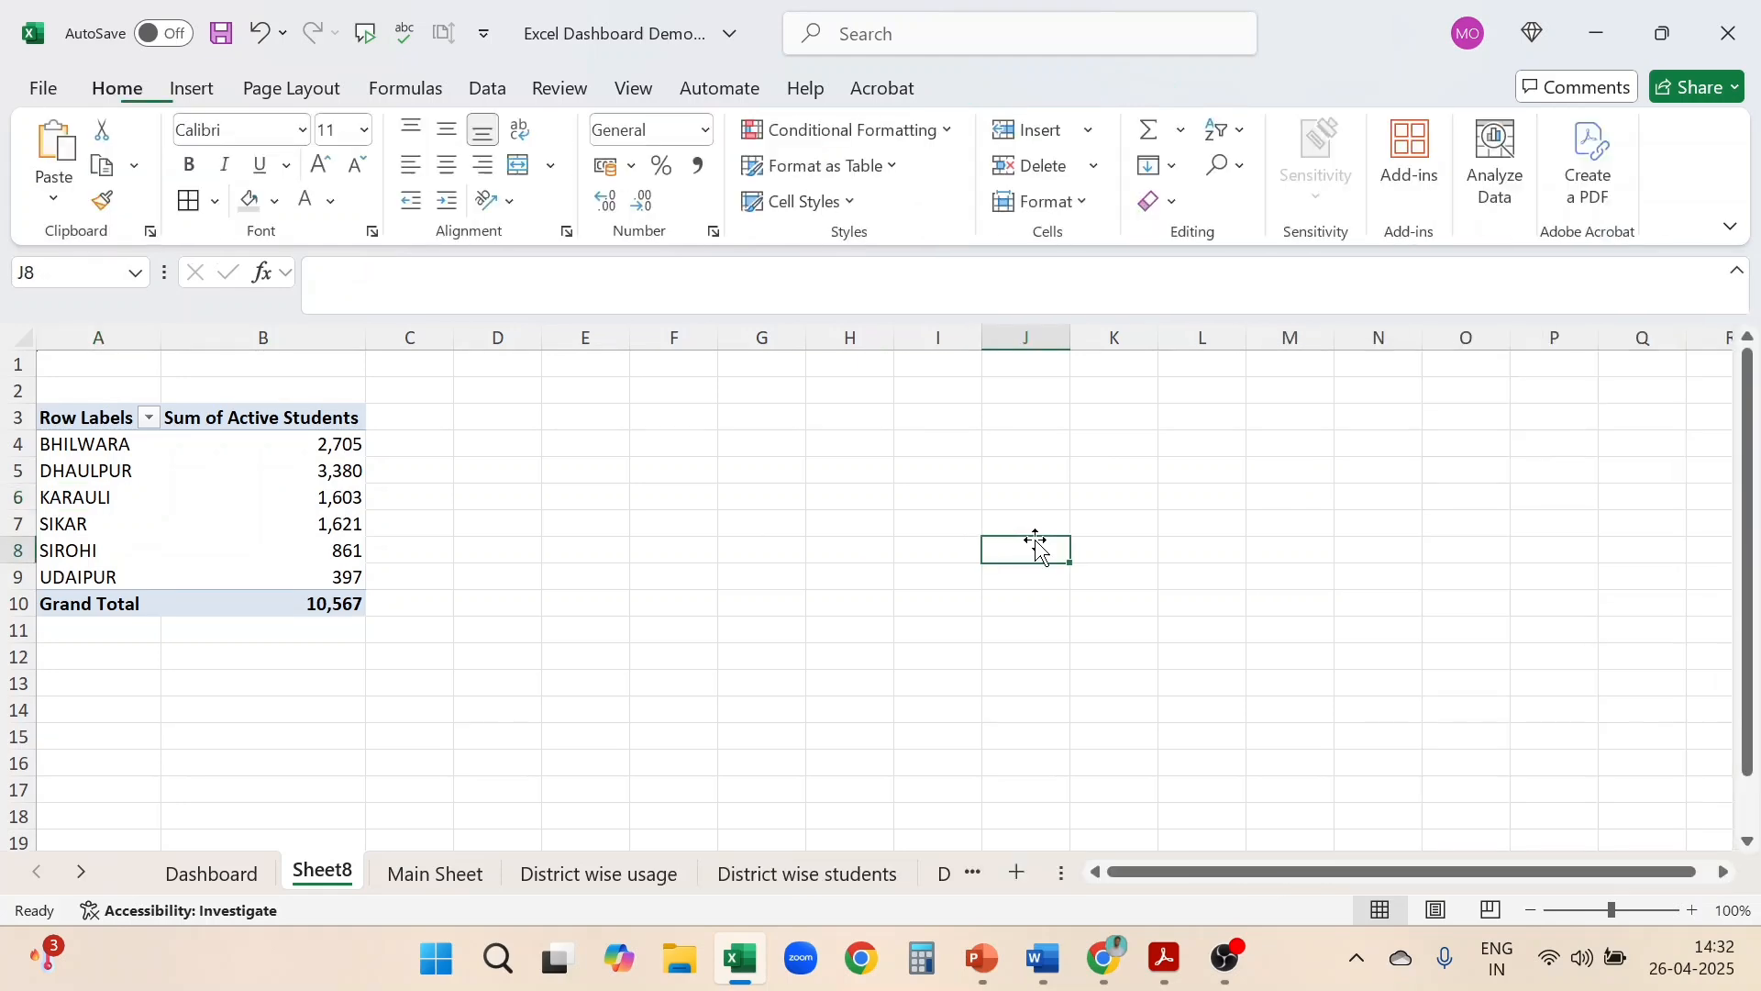
left_click(311, 492)
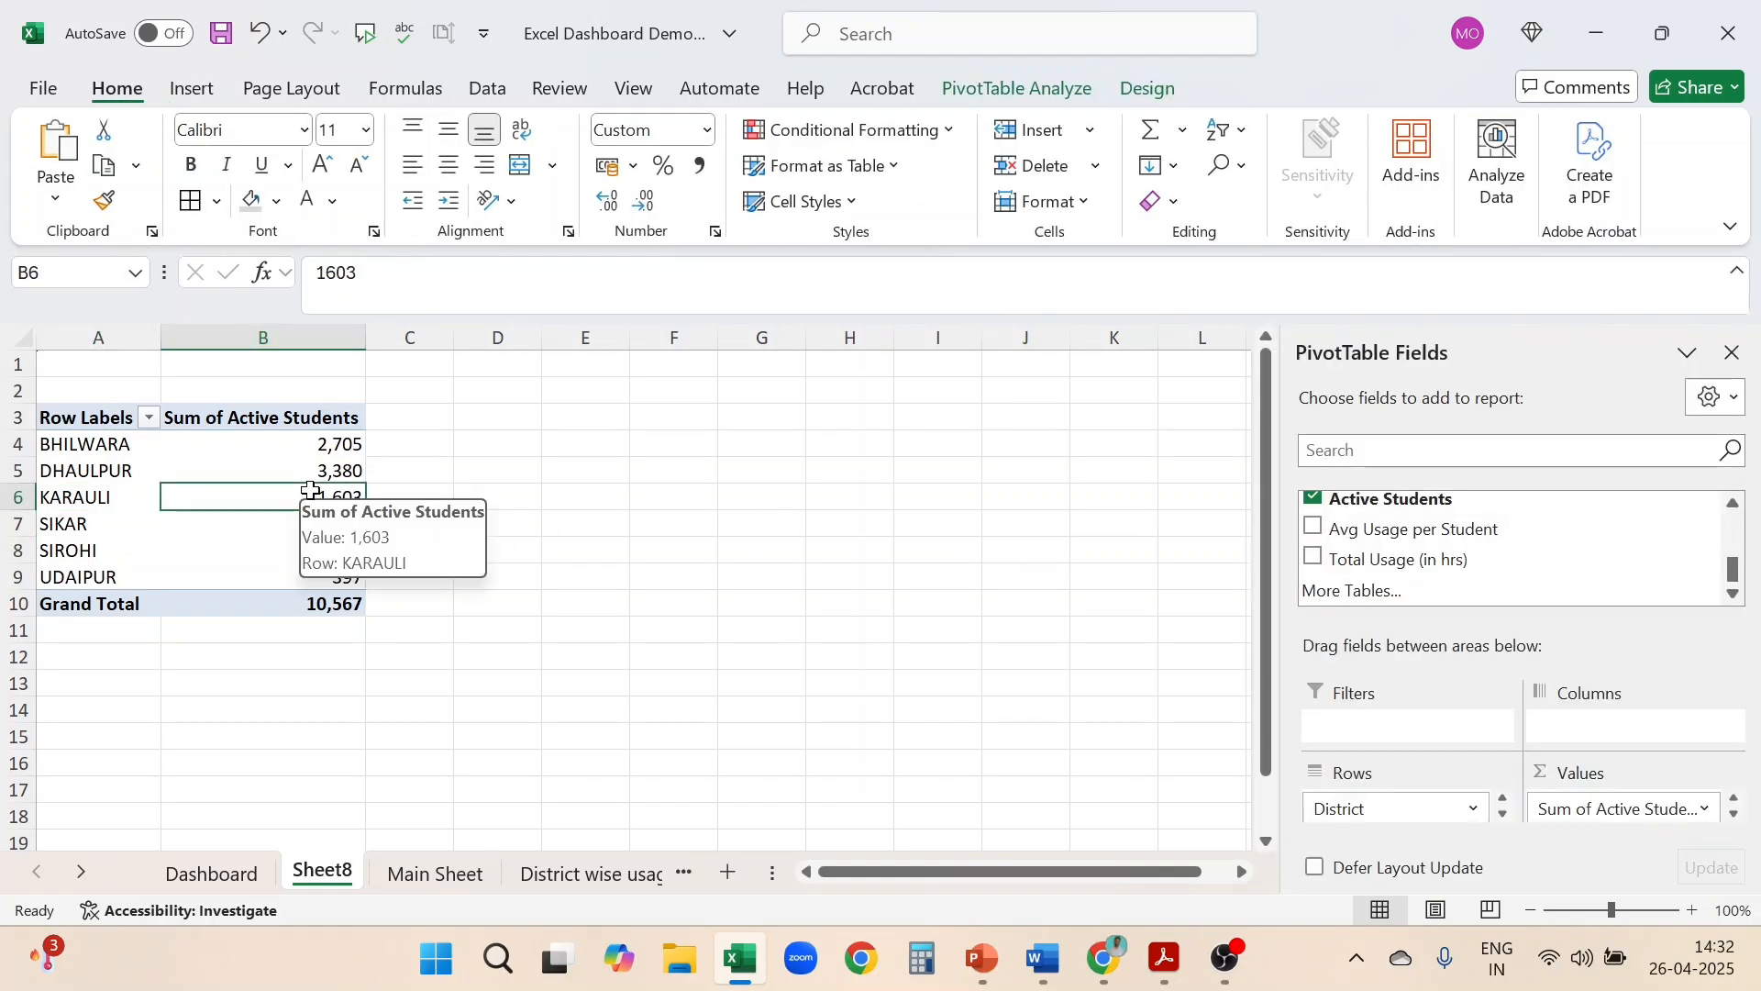
left_click(1035, 89)
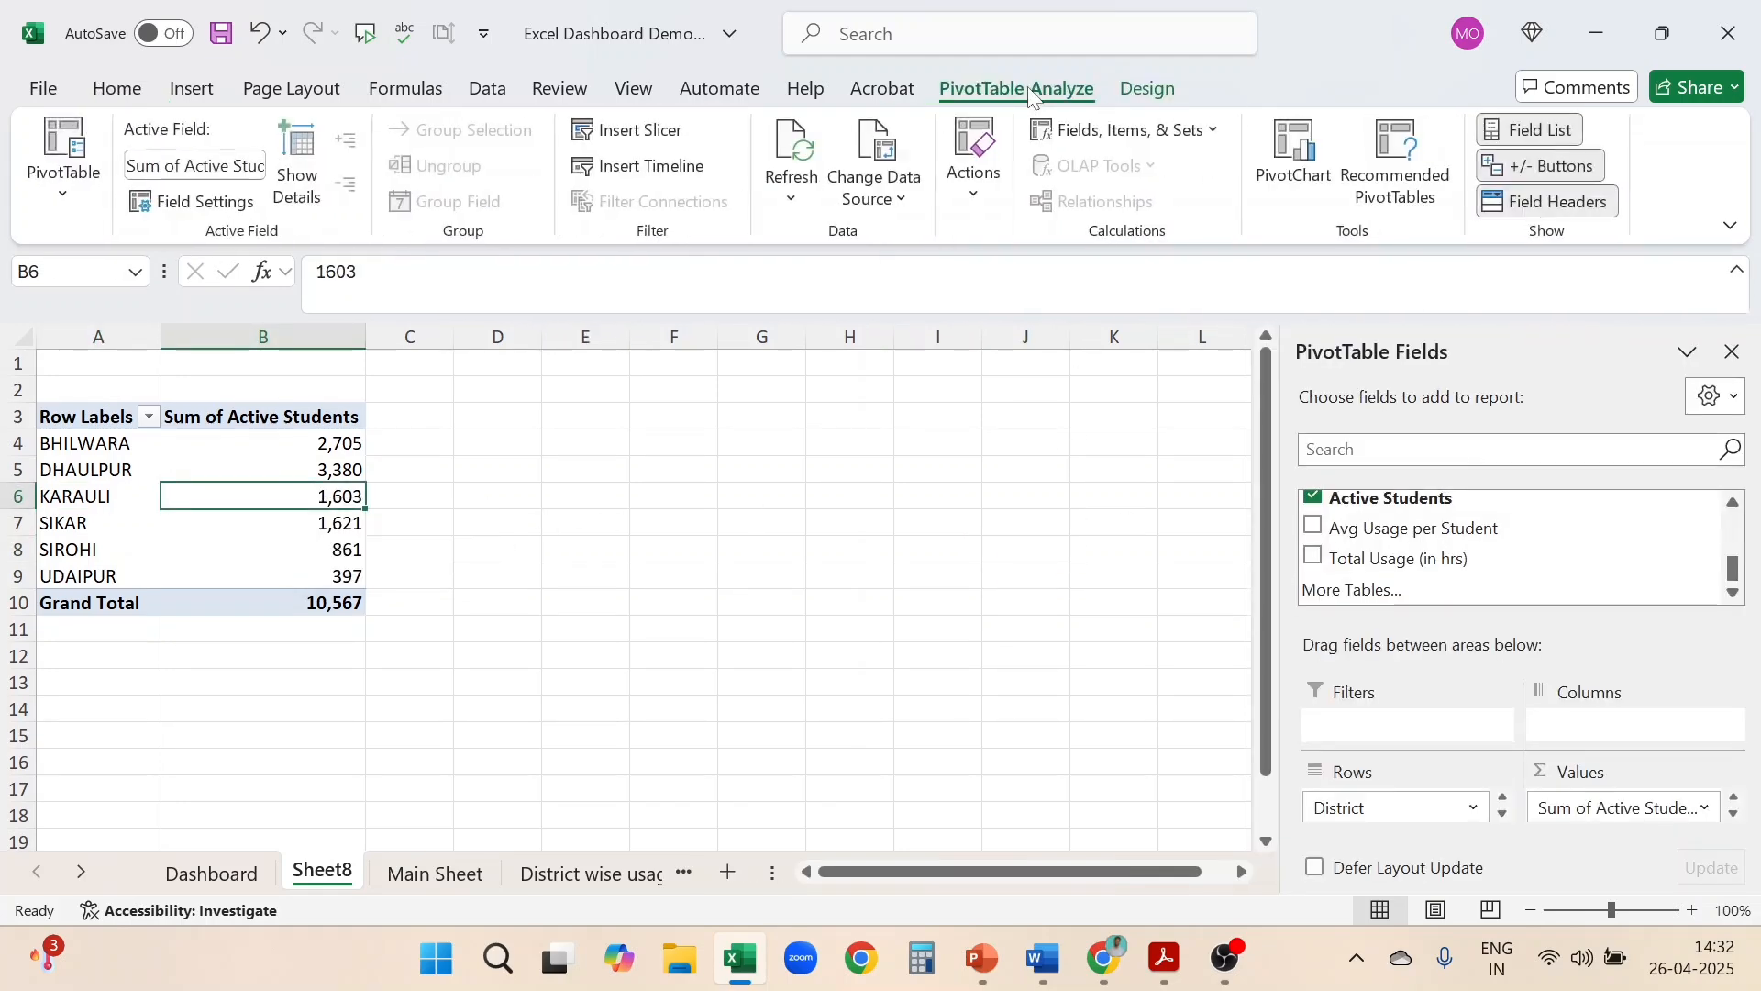
left_click(1320, 169)
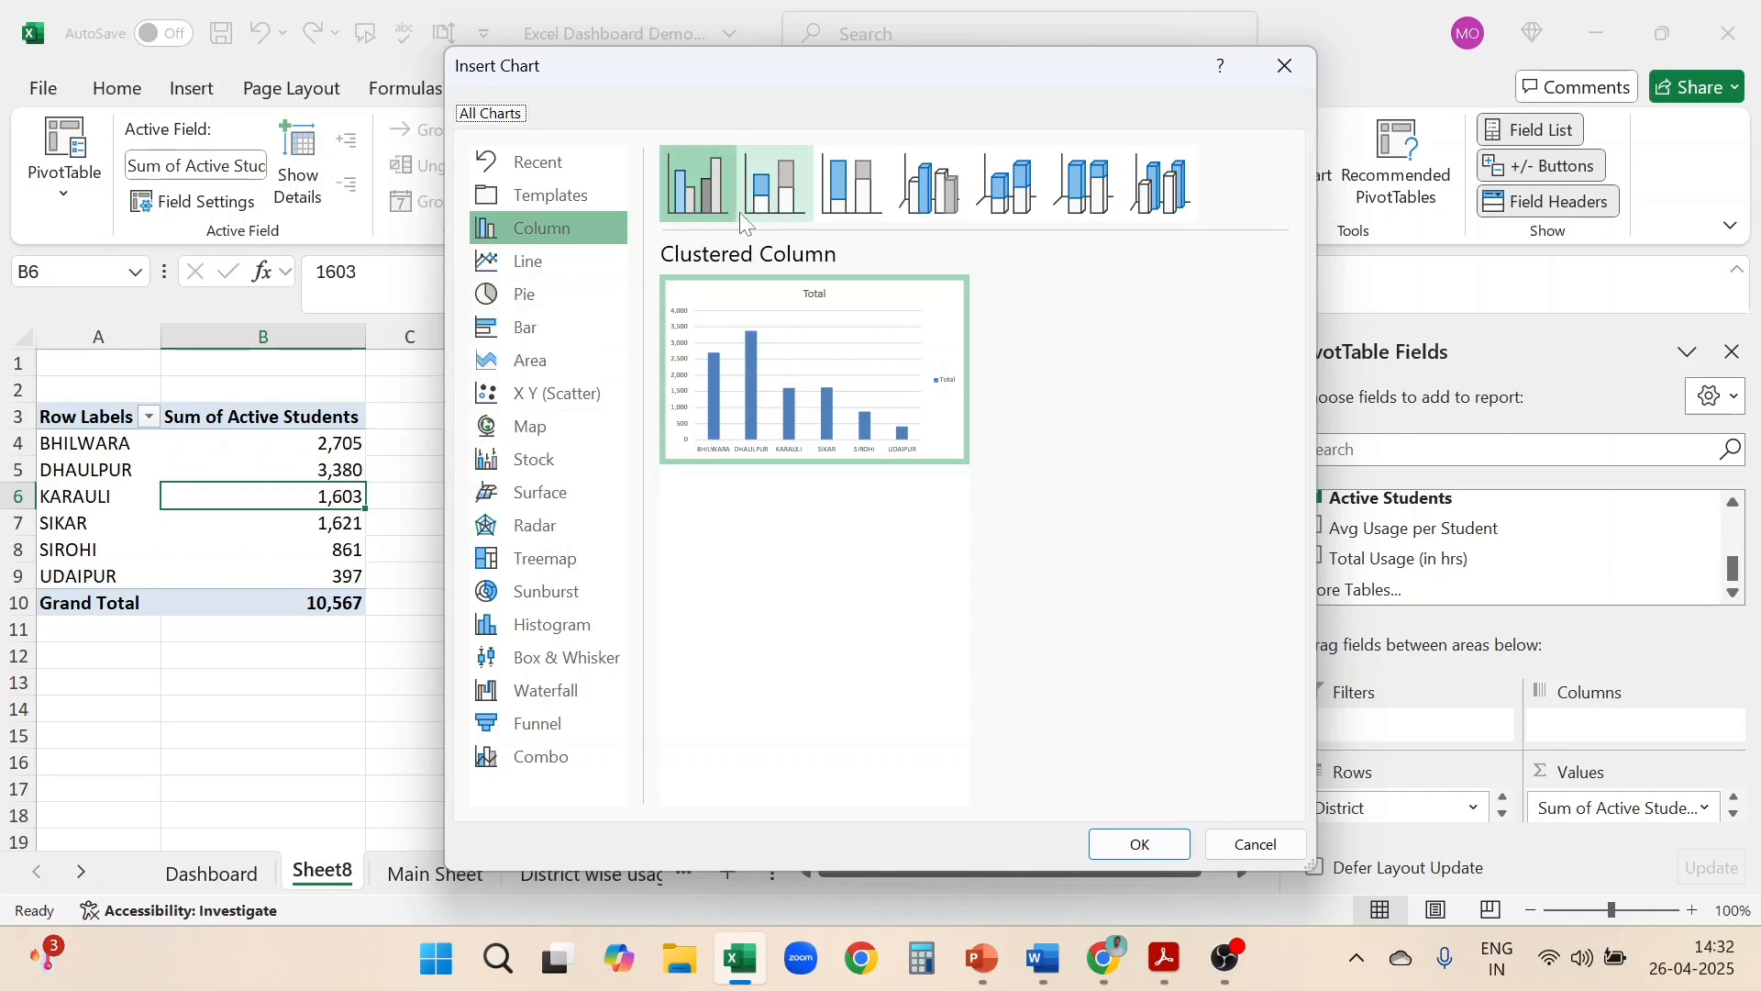
left_click(547, 337)
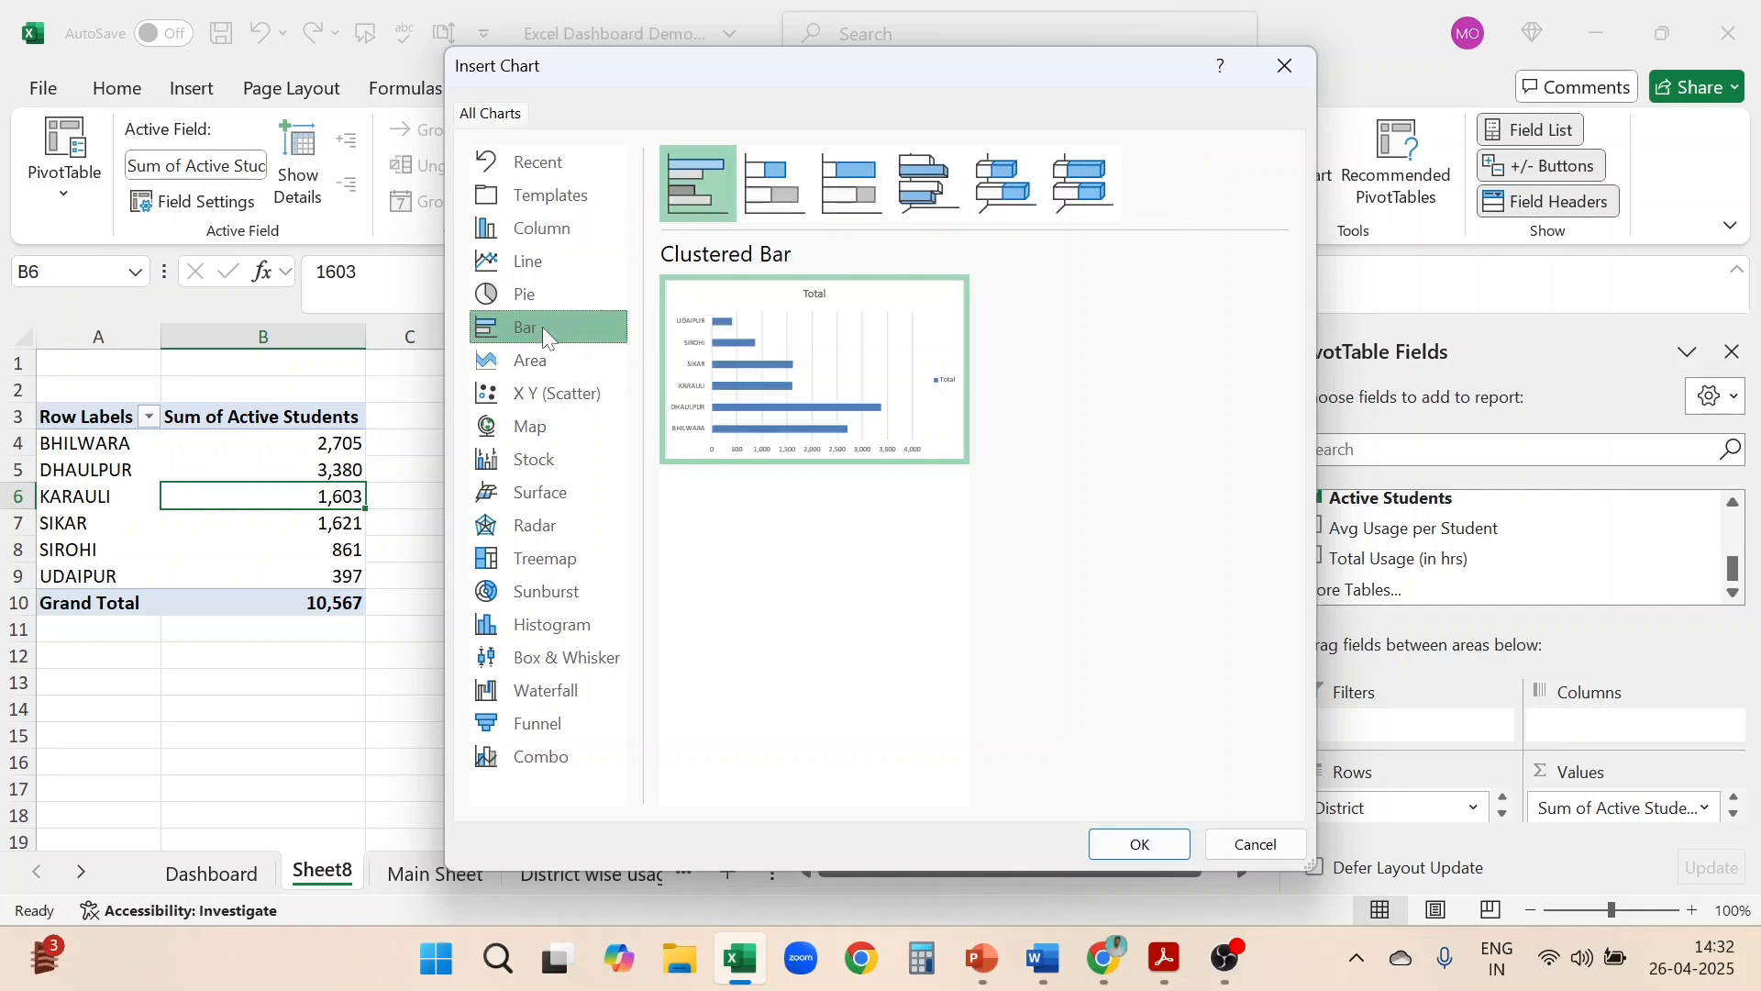
left_click(1140, 843)
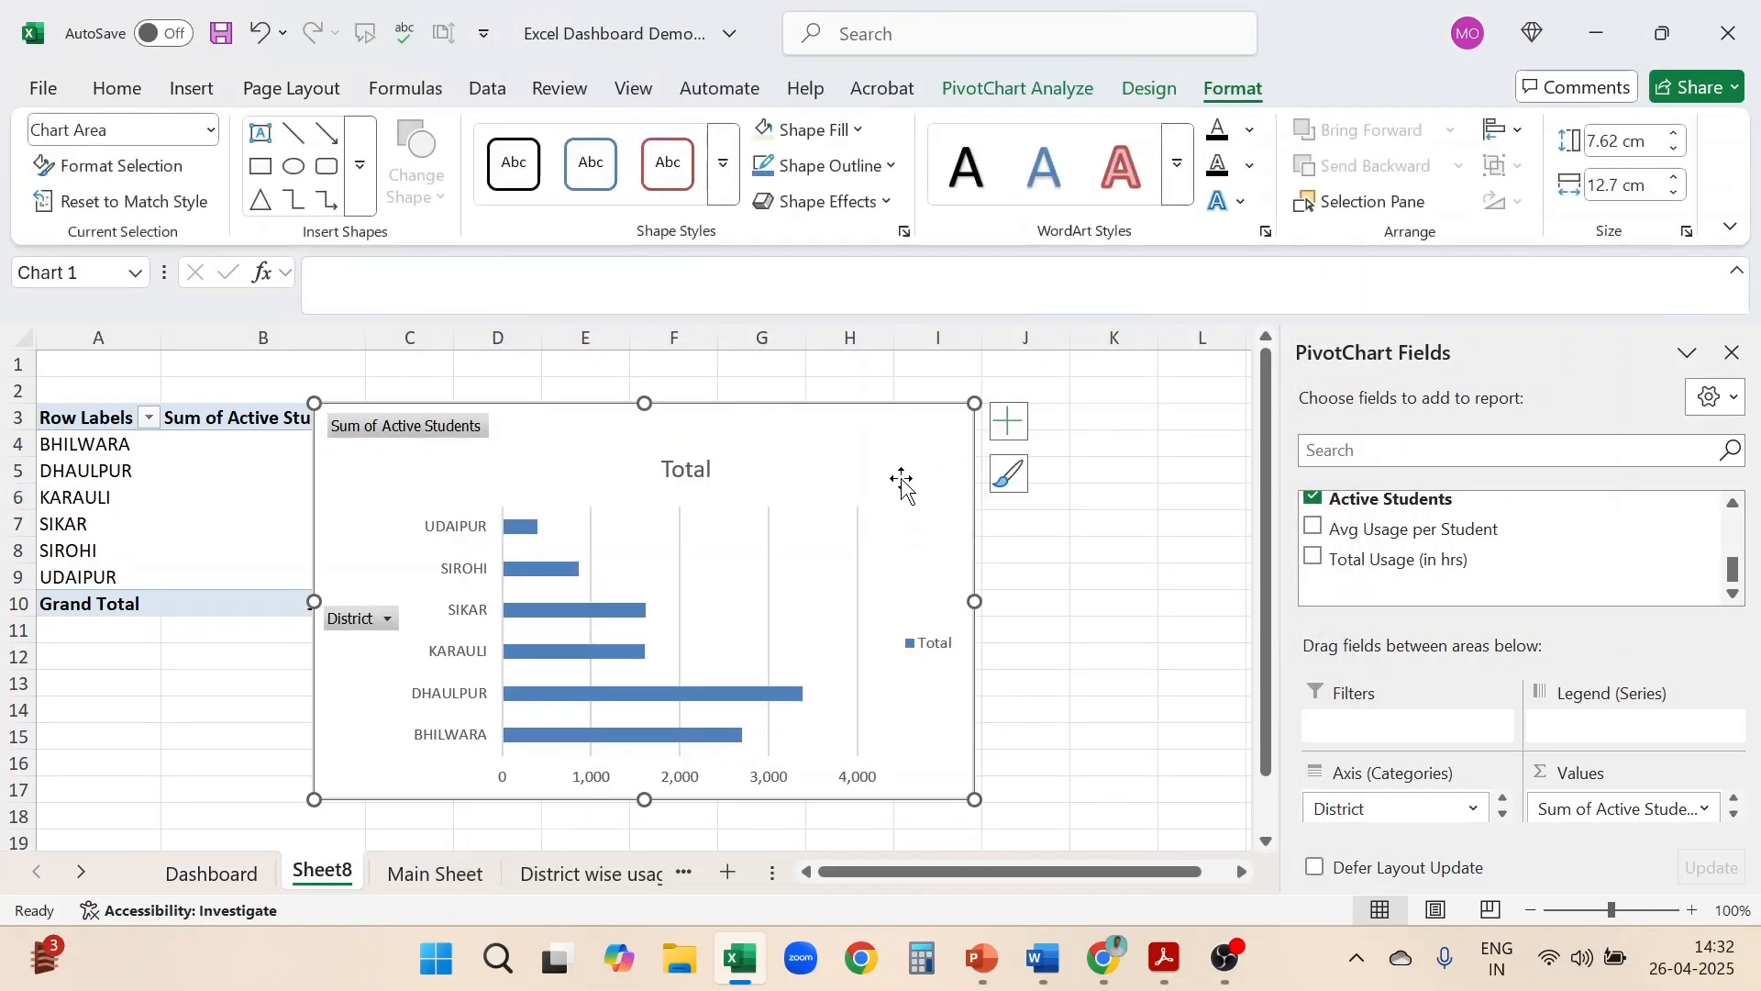
Rename the new PivotTable sheet as District wise active students
right_click(326, 873)
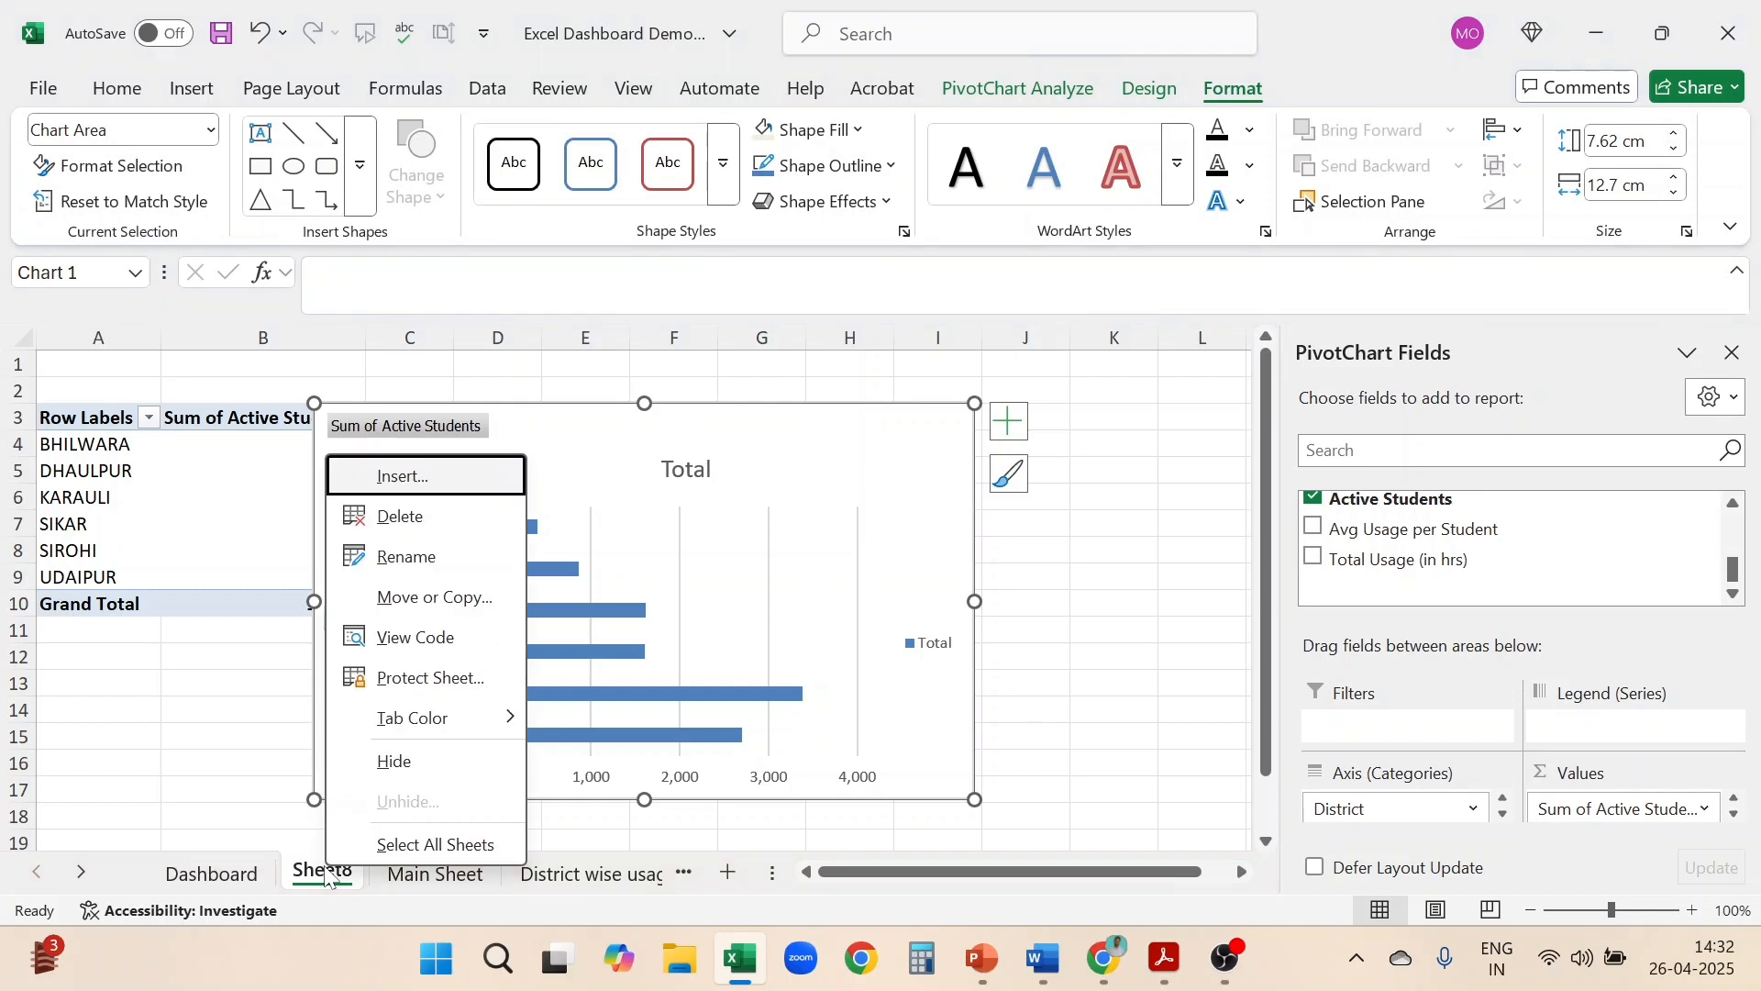
left_click(401, 561)
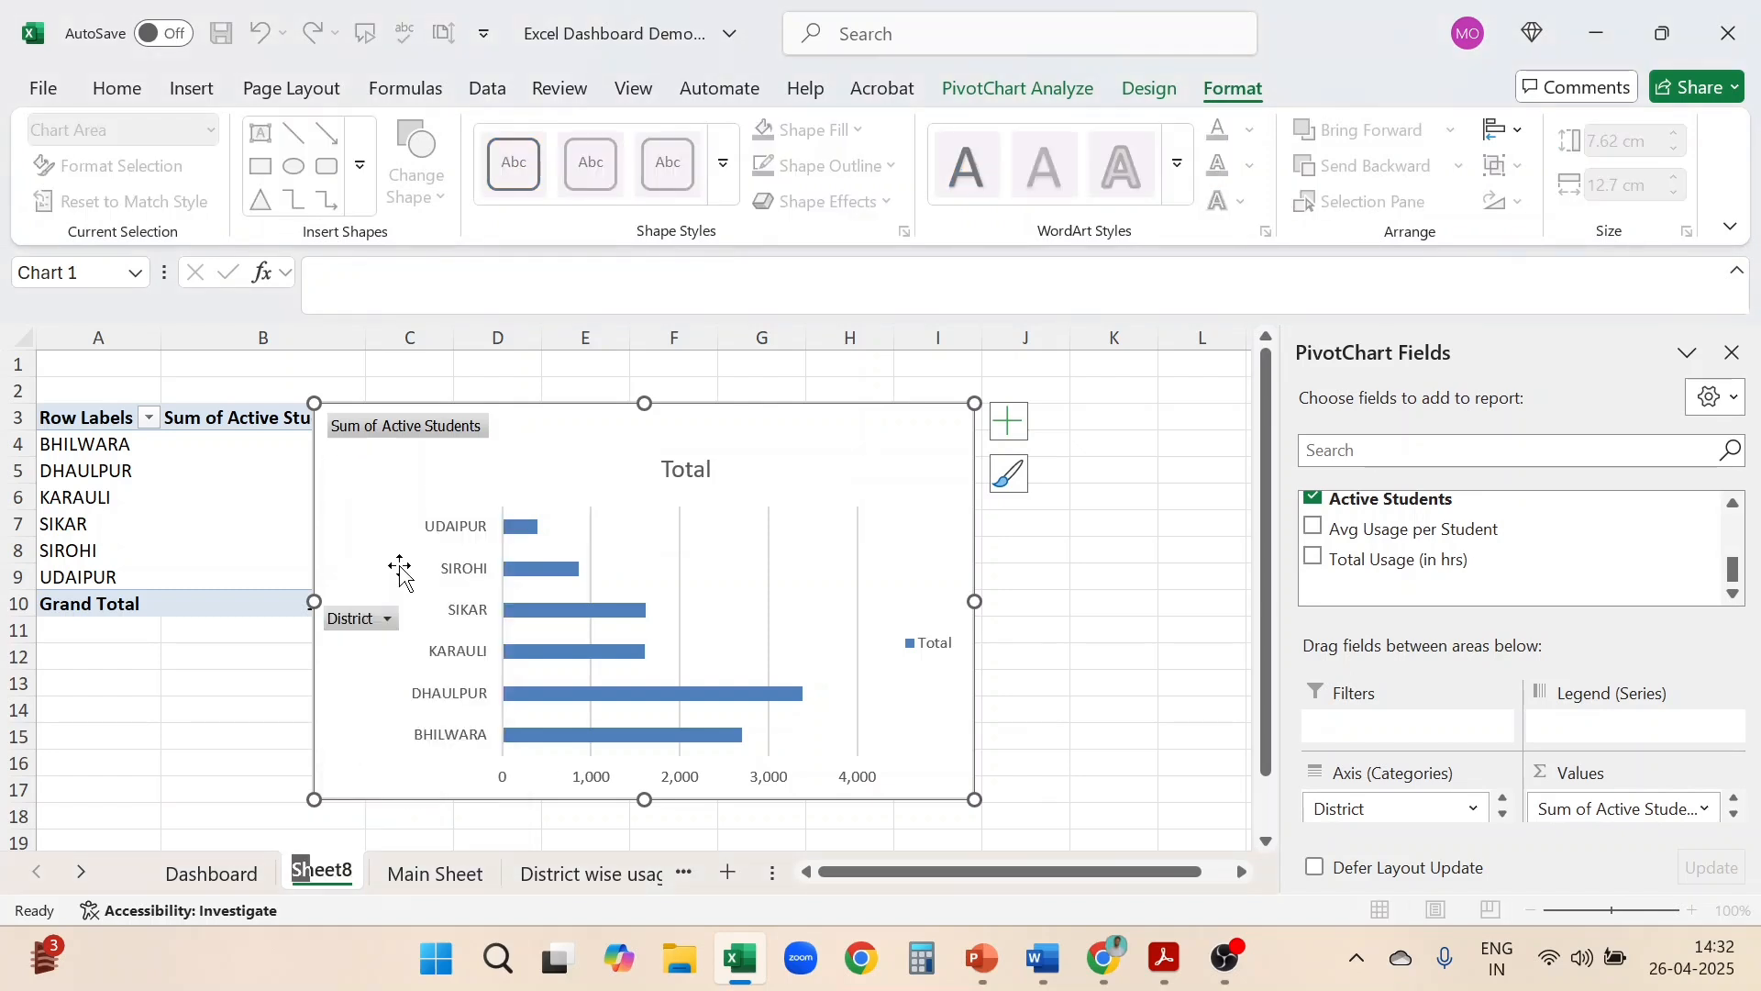
type("District")
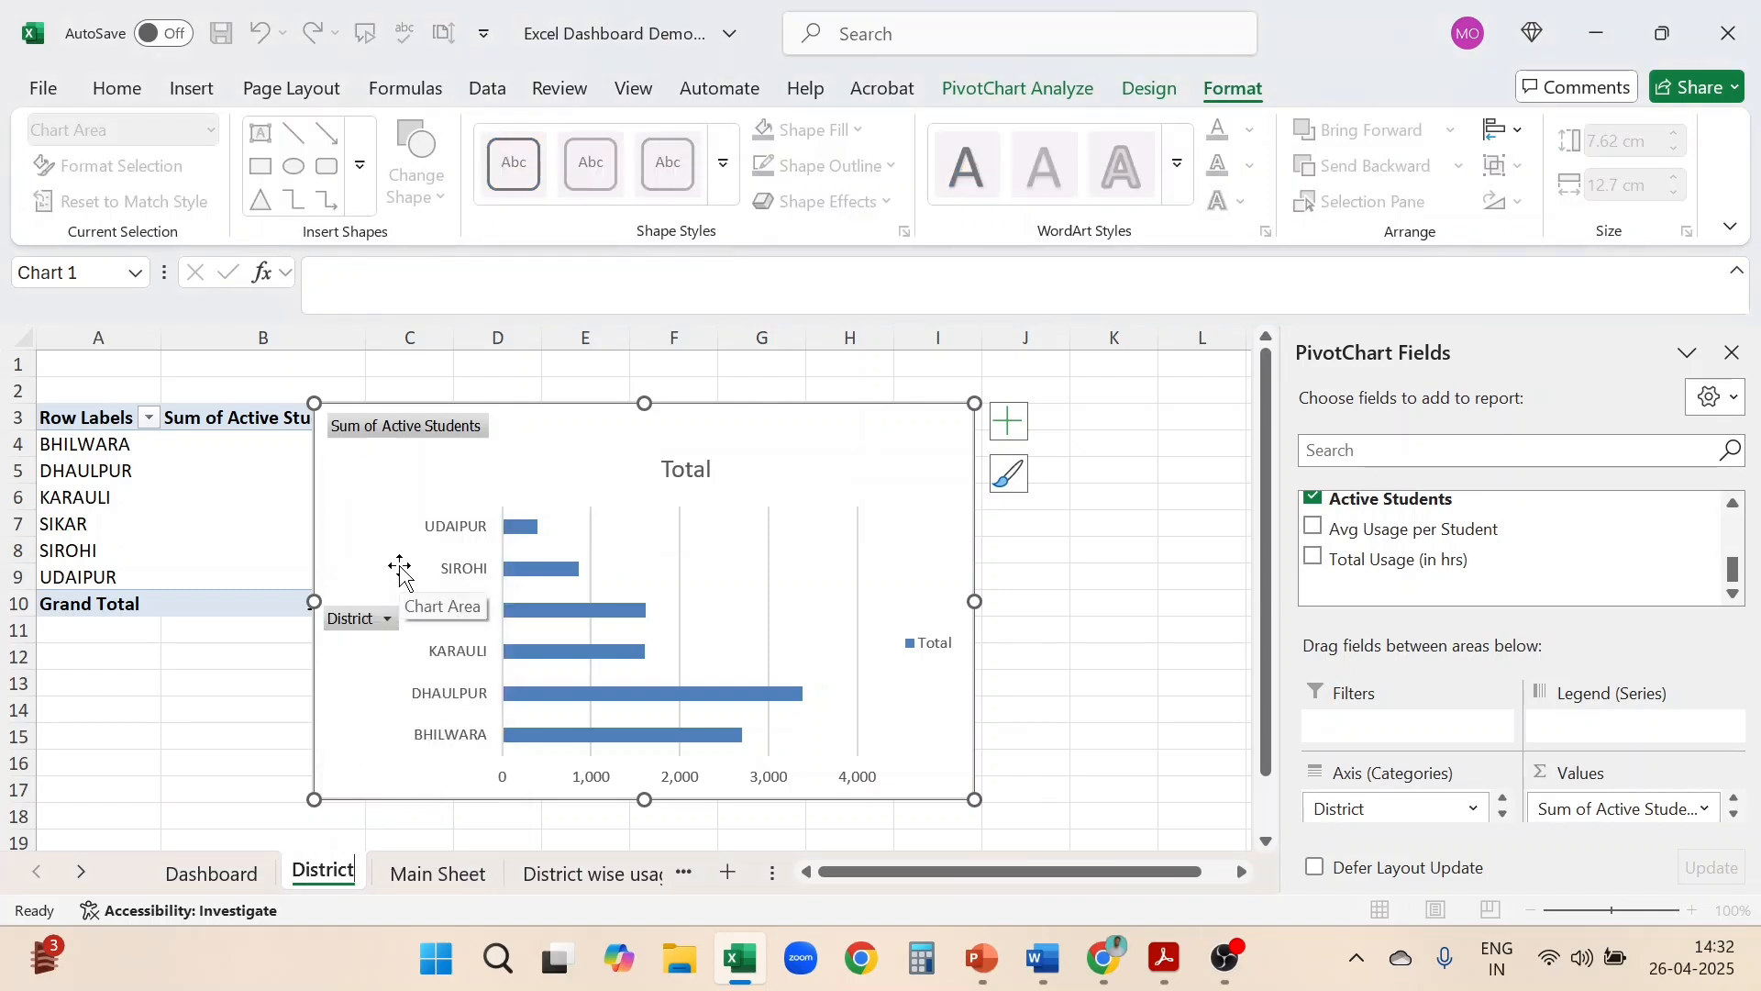
type(" wise act")
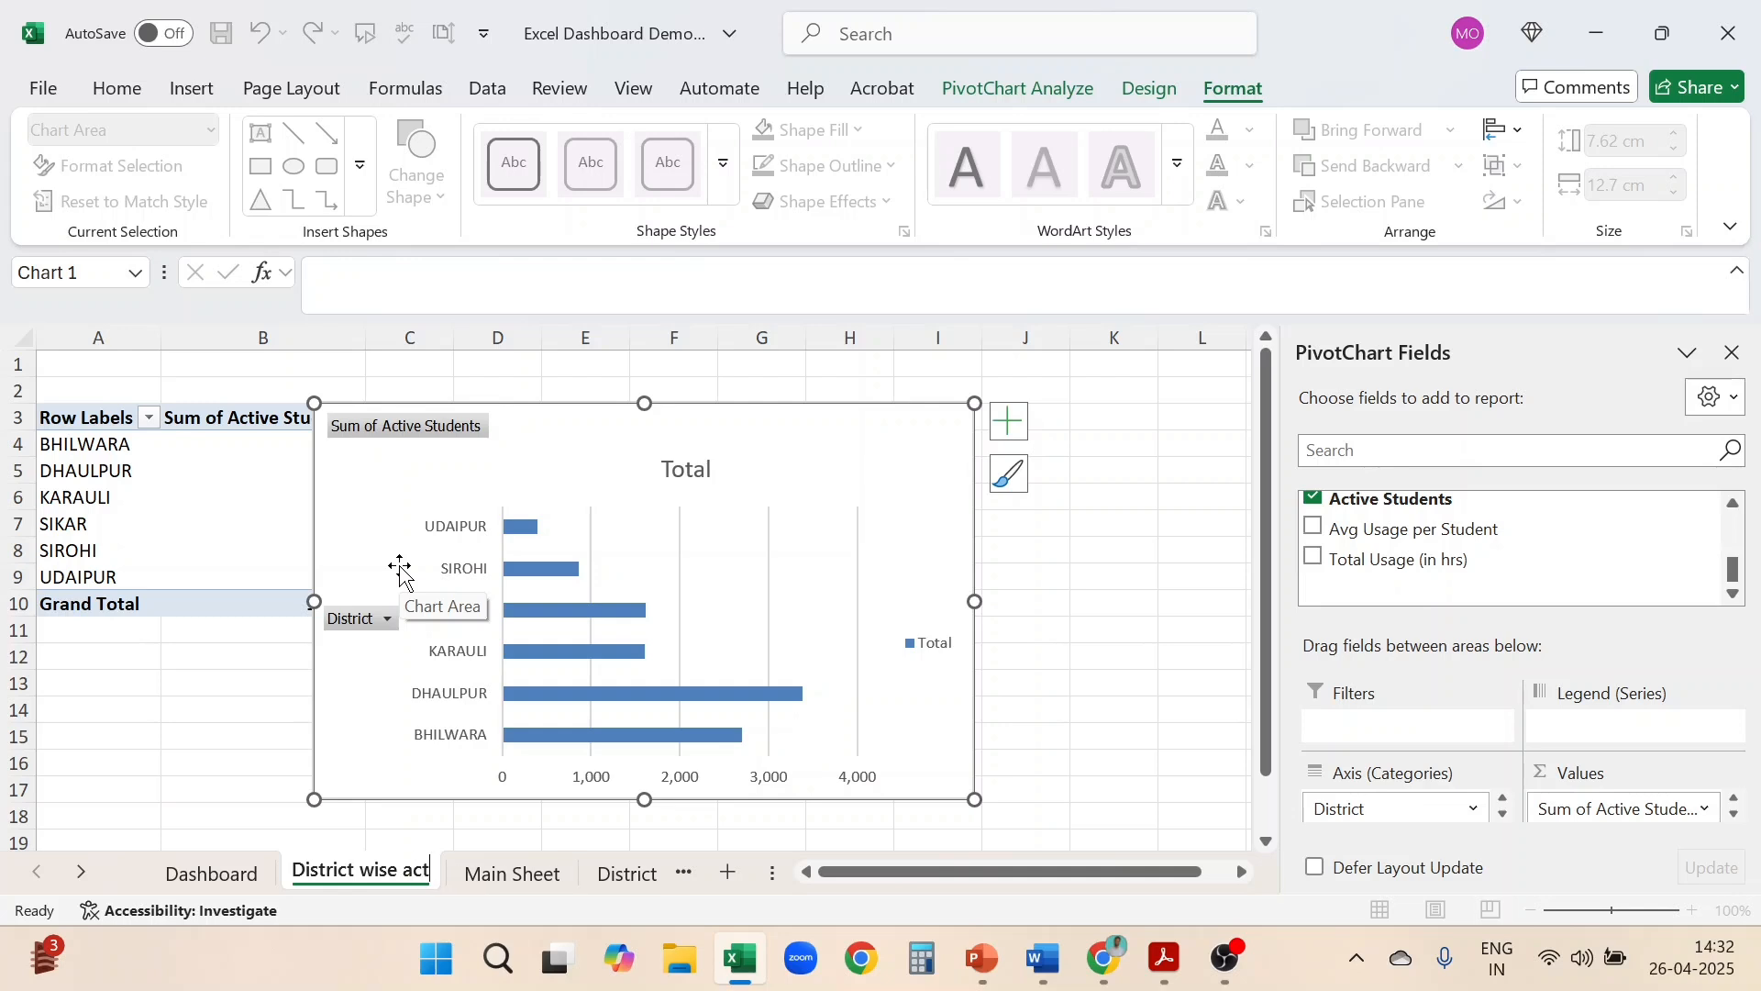
type("ive stud")
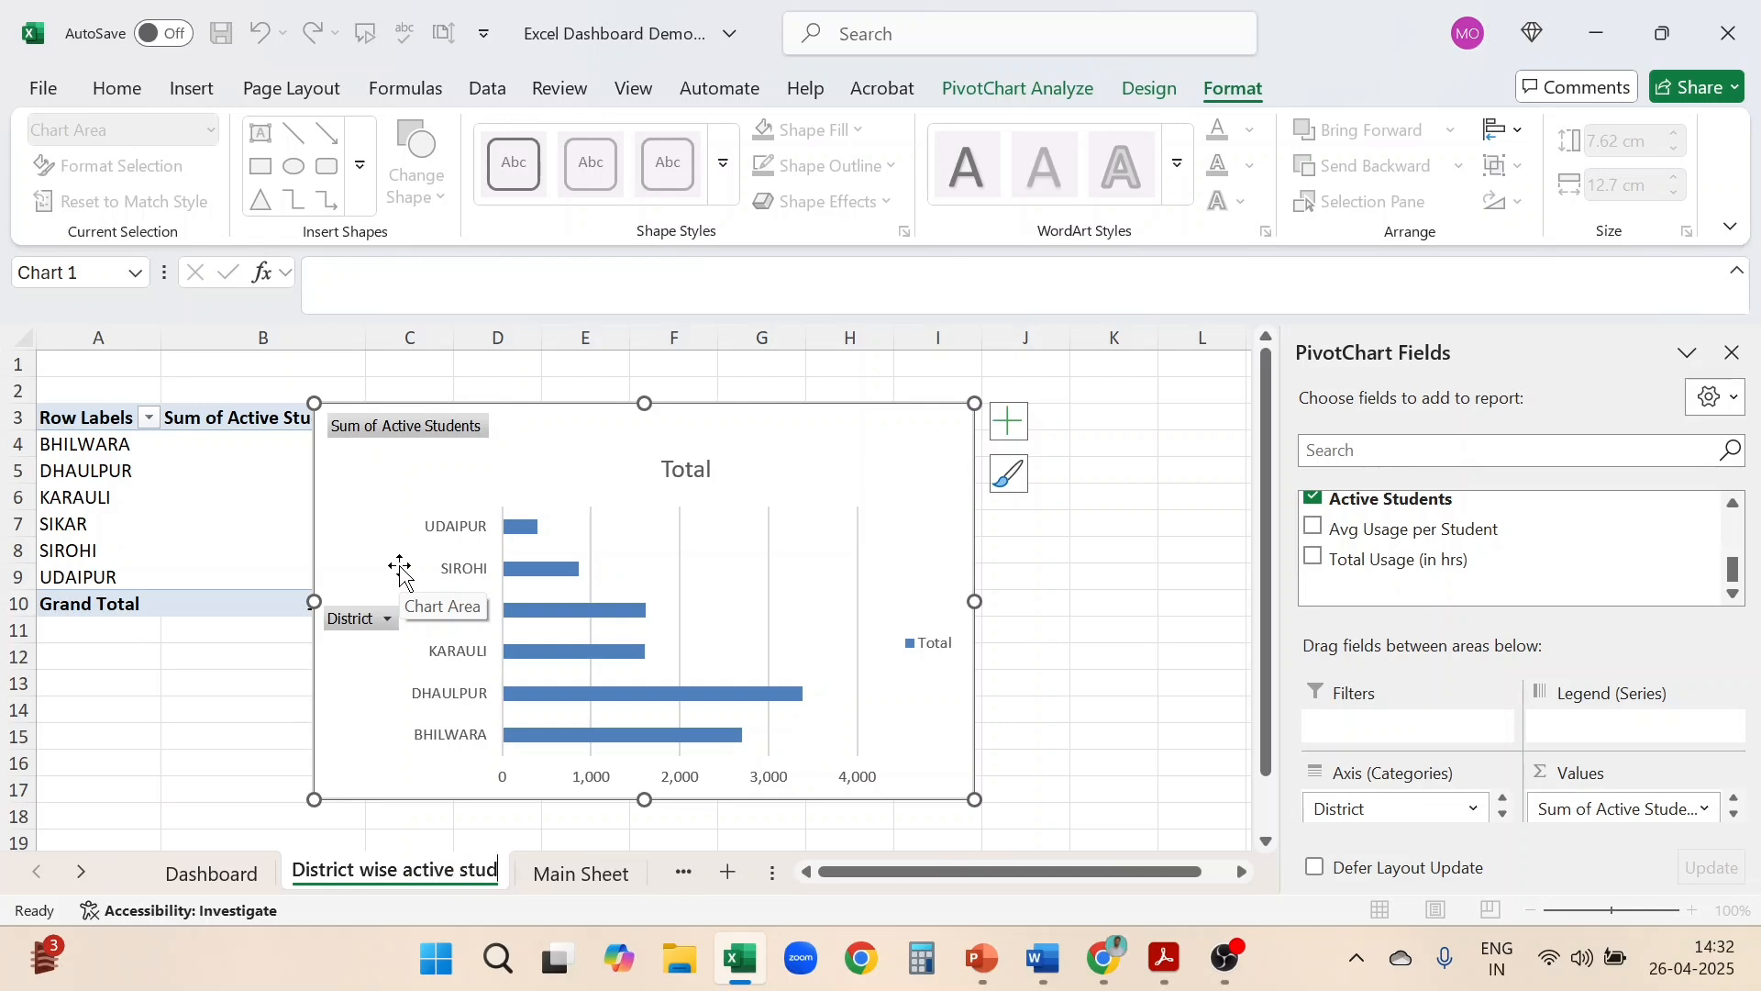
type("ents")
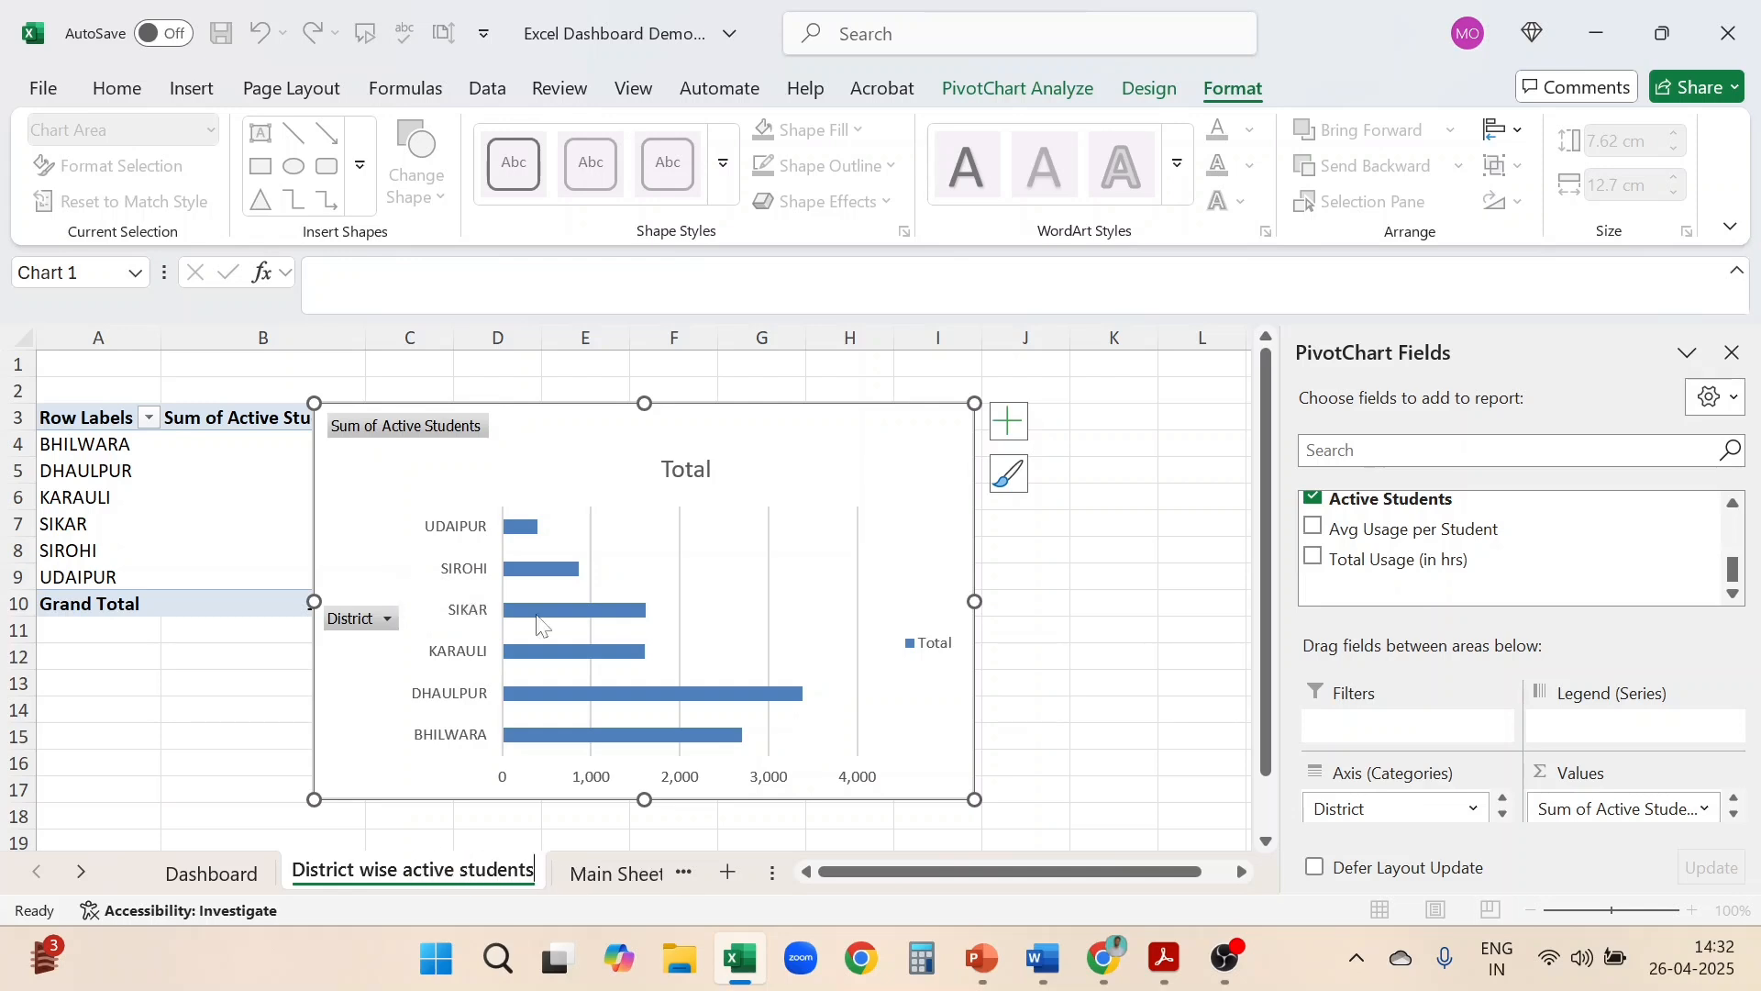
left_click(1050, 623)
Copy the active students bar chart and paste it into the Dashboard sheet at D33, below the total students doughnut chart
left_click(845, 490)
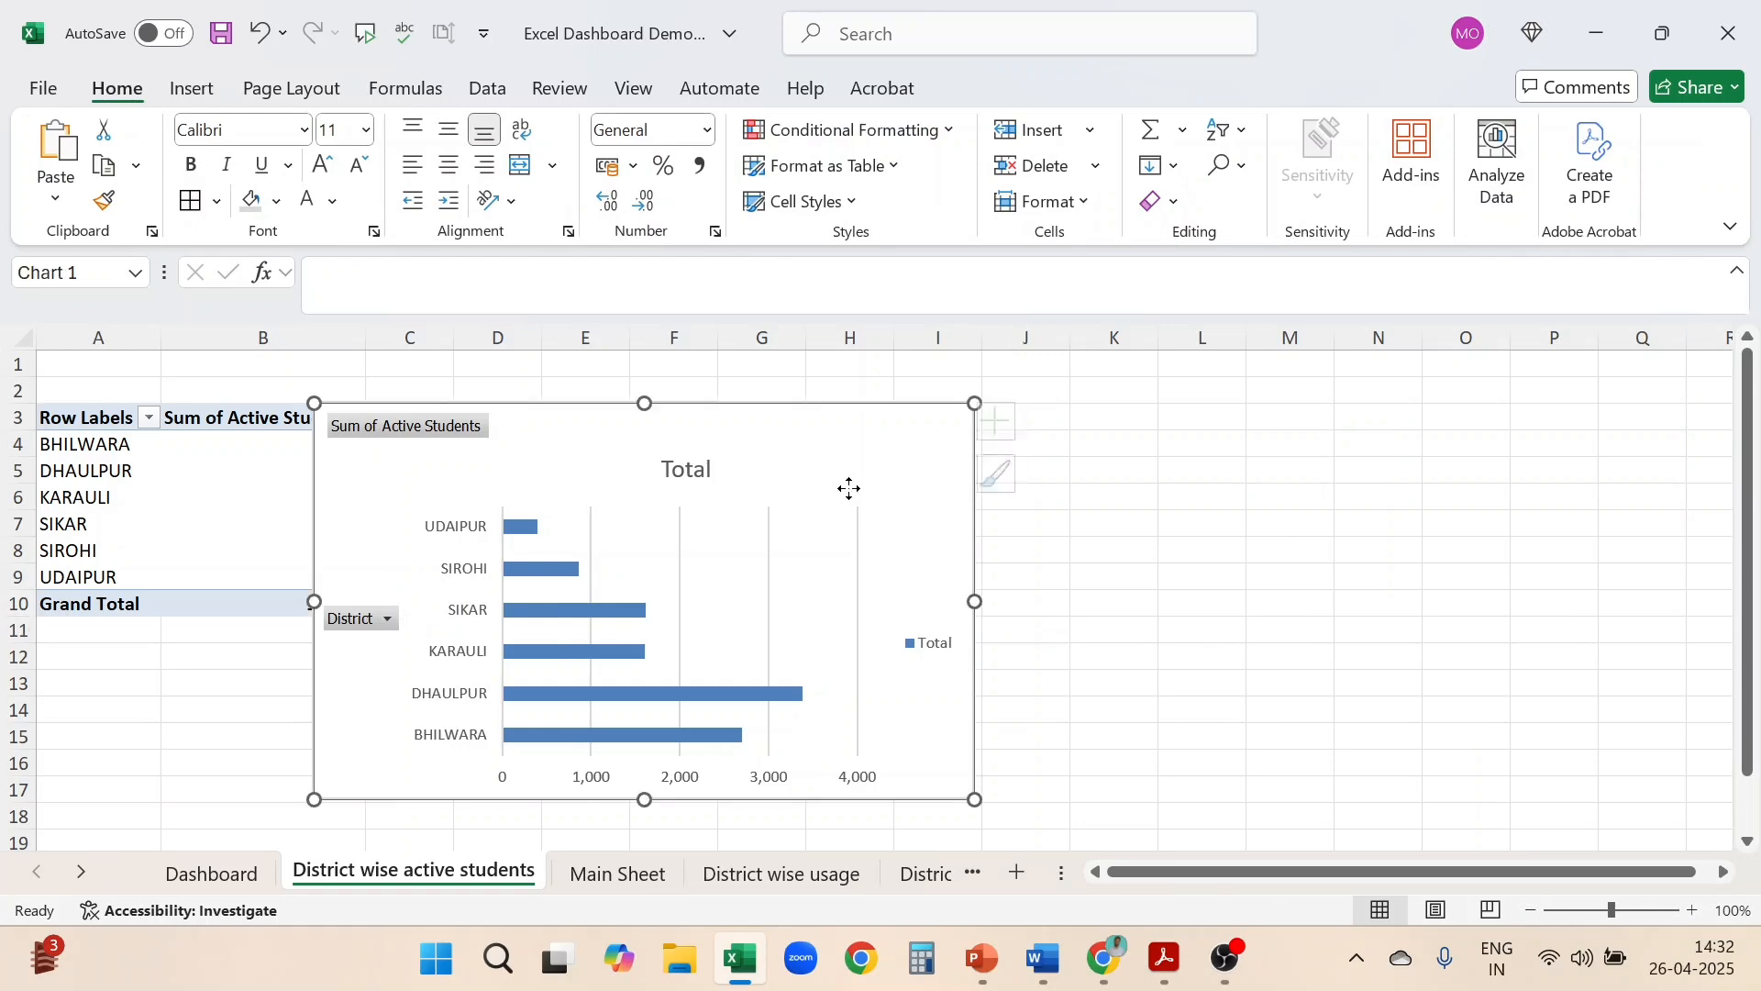
right_click(849, 489)
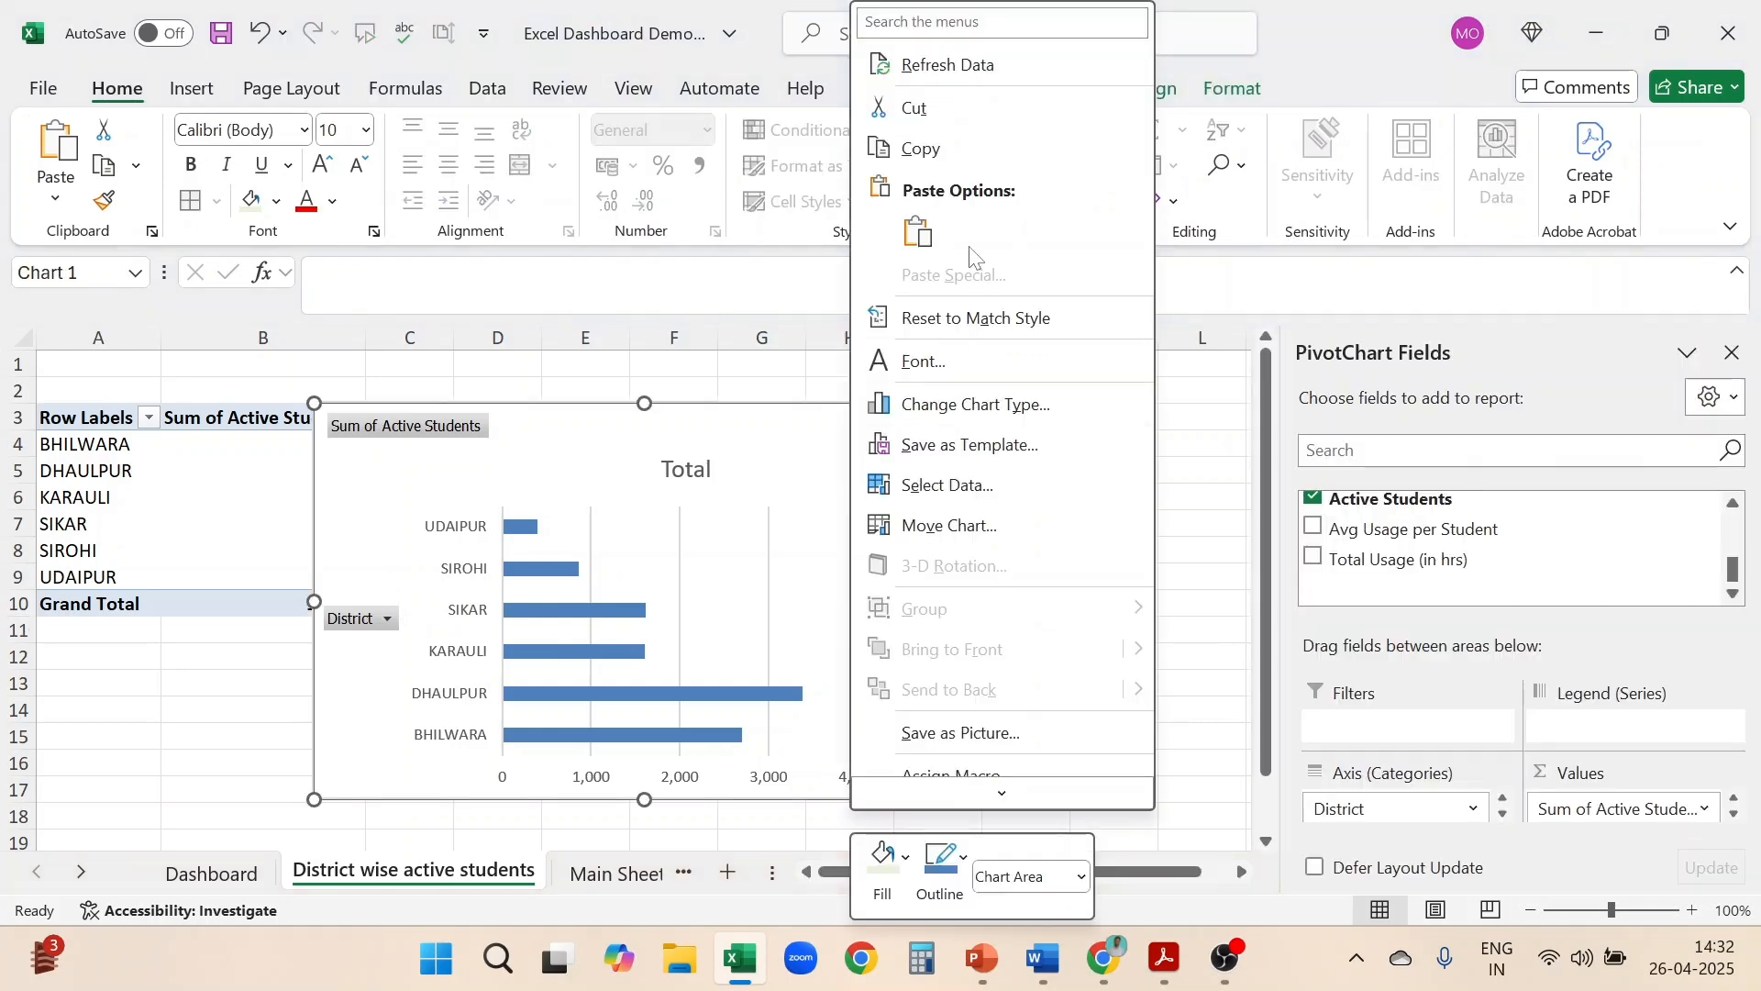
left_click(942, 148)
left_click(212, 872)
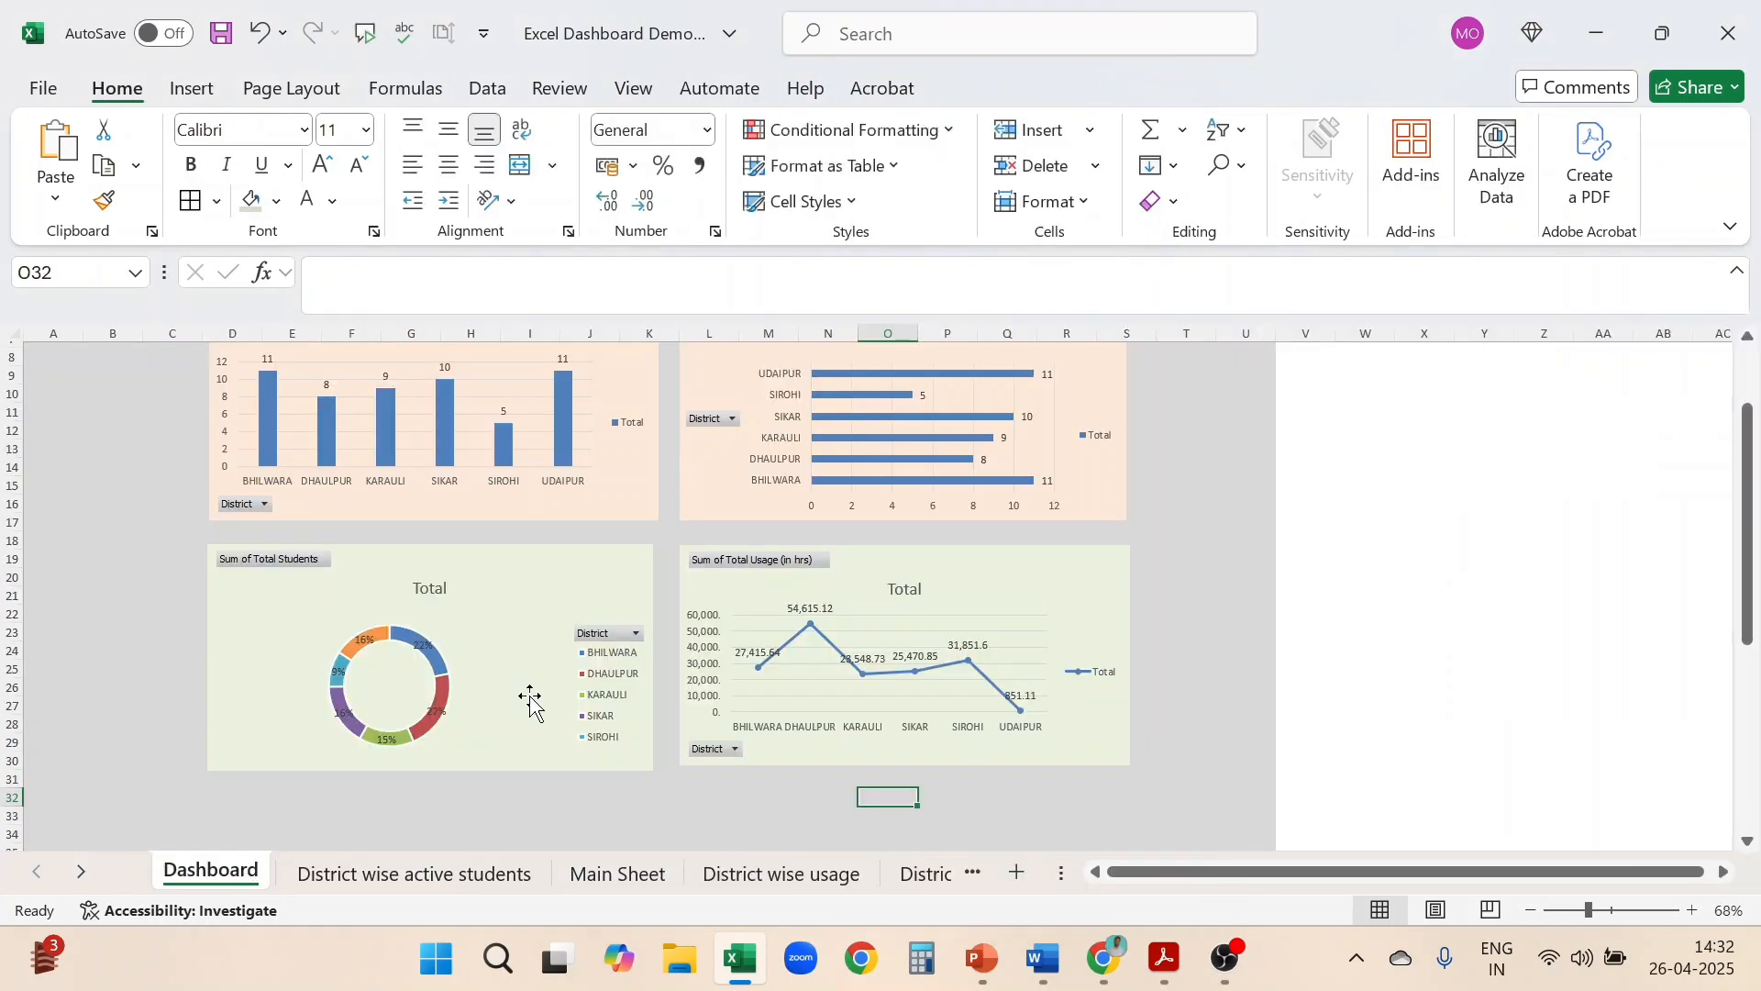
scroll(530, 699, "down", 3)
left_click(240, 671)
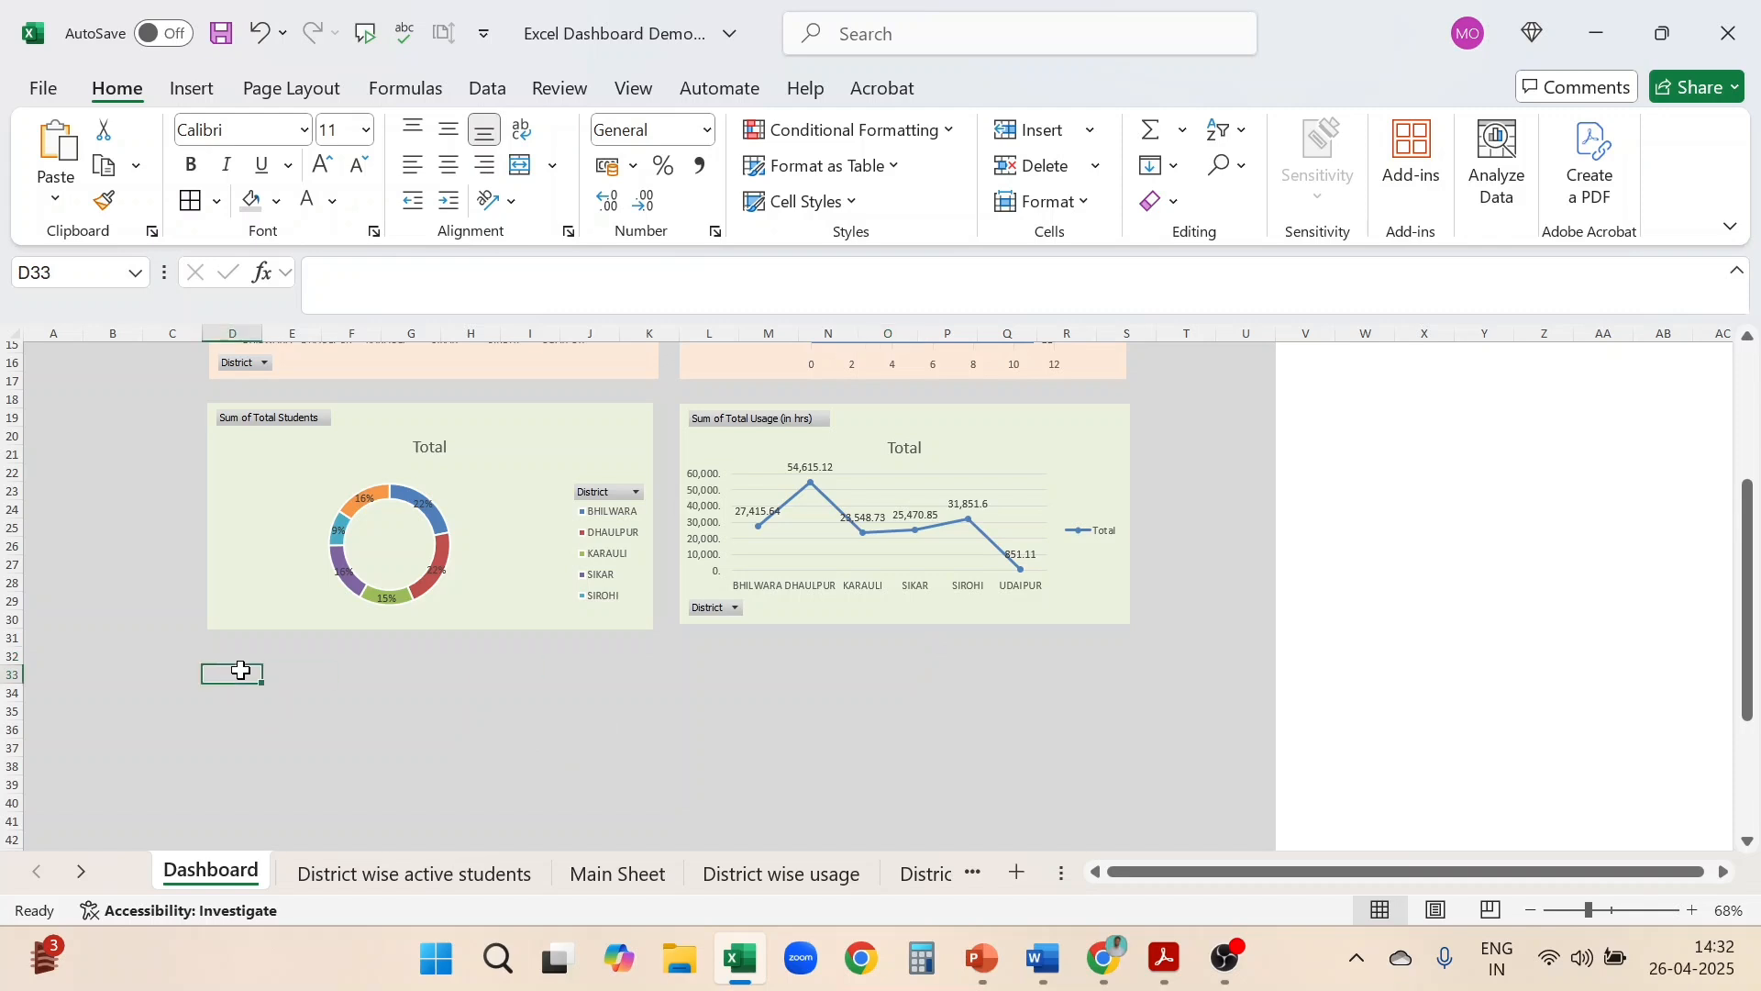
key("ctrl+v")
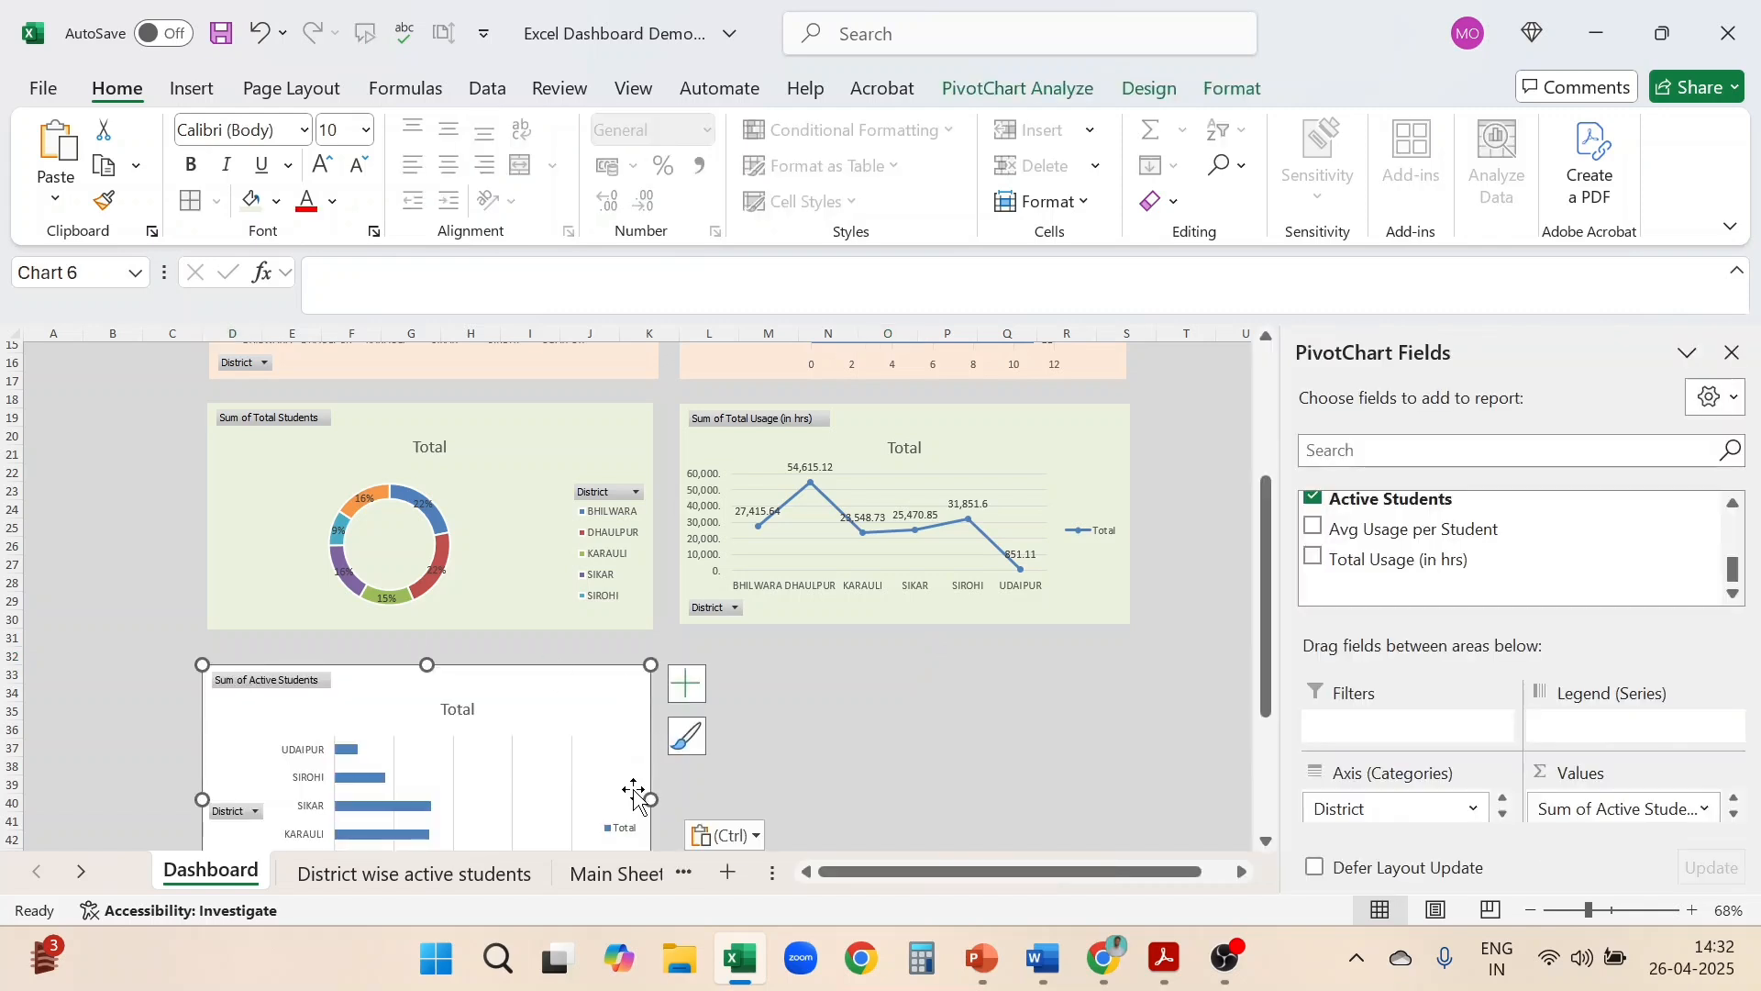
scroll(634, 794, "down", 3)
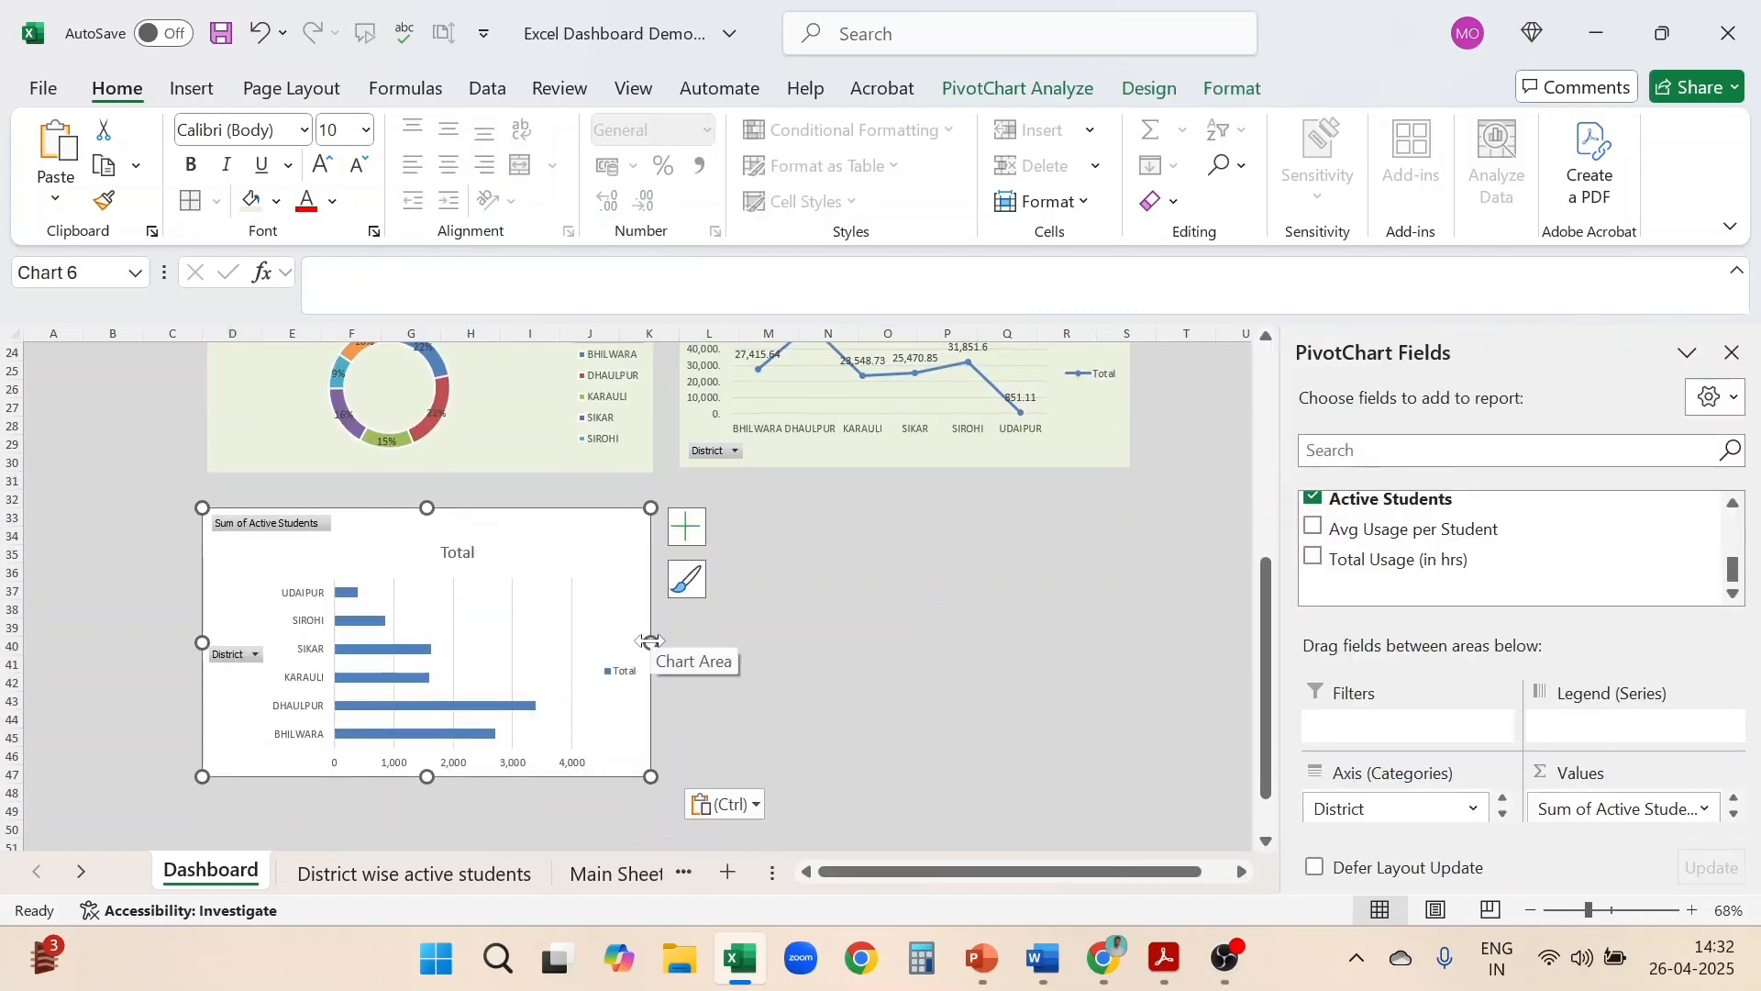
left_click_drag(651, 642, 653, 695)
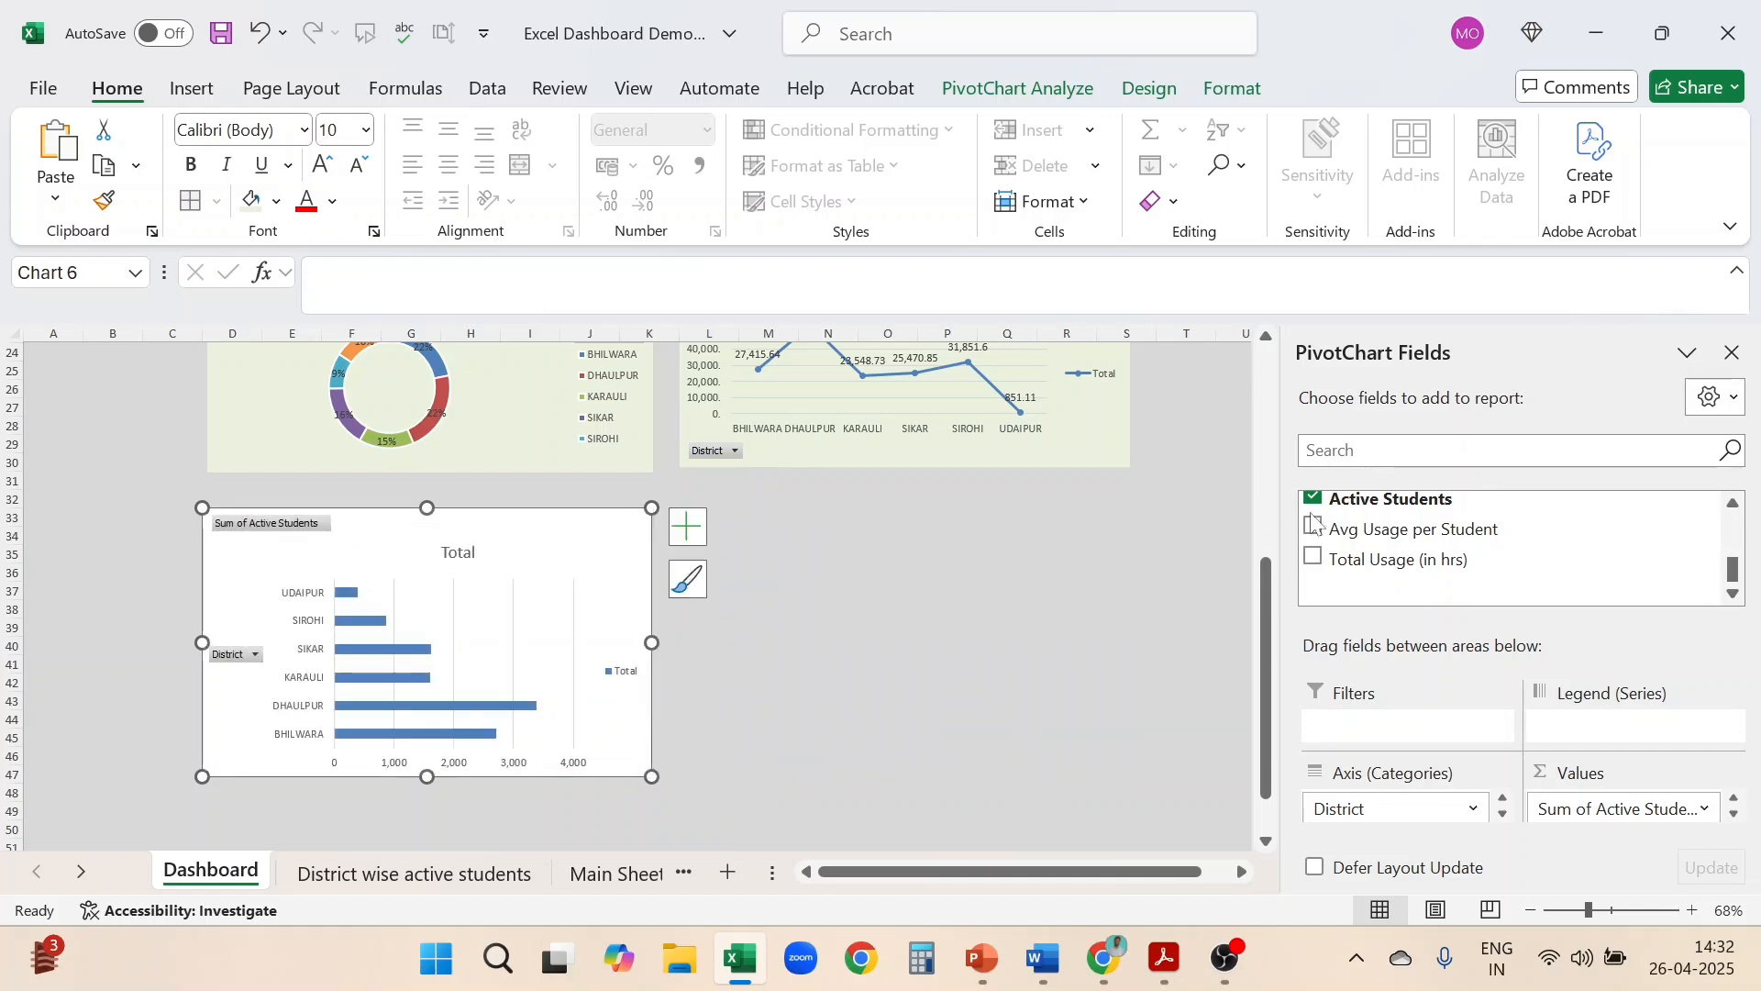
Move the total usage line chart down and put the active students chart beside the doughnut chart, shortened to about 6.45 cm high
left_click(1082, 456)
left_click_drag(1082, 456, 1064, 784)
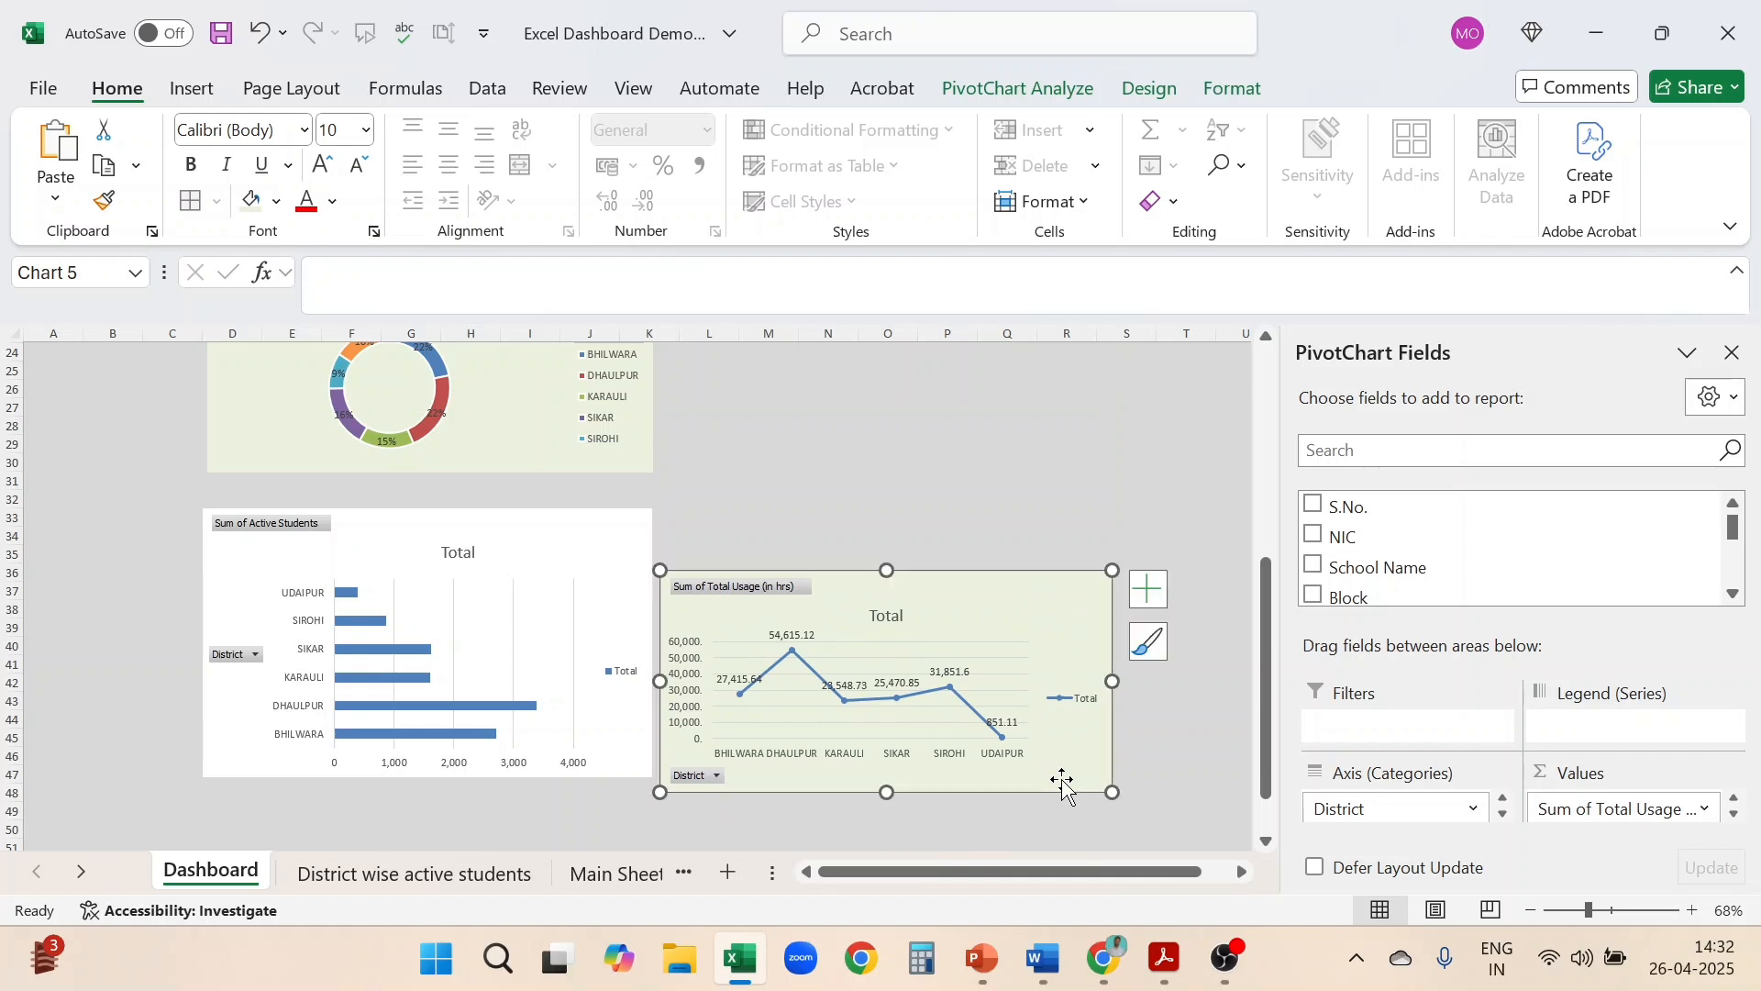
left_click_drag(601, 562, 1055, 387)
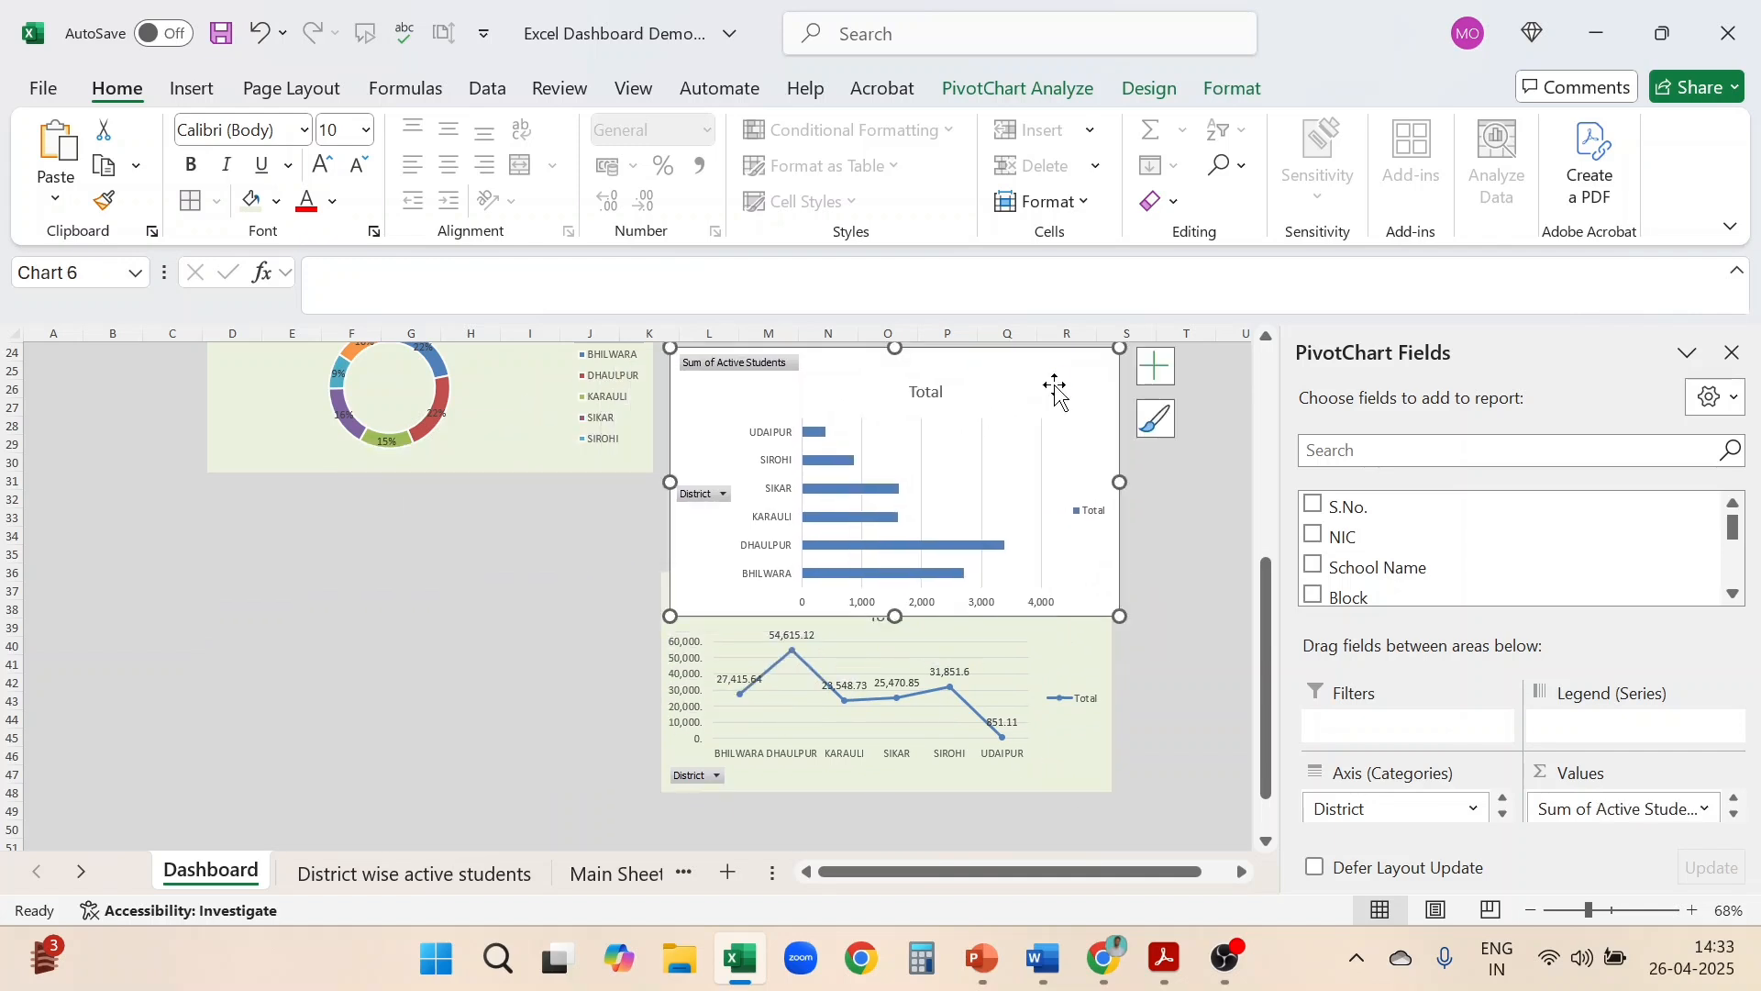
scroll(1056, 390, "up", 4)
left_click_drag(1050, 600, 1067, 495)
left_click_drag(910, 722, 911, 687)
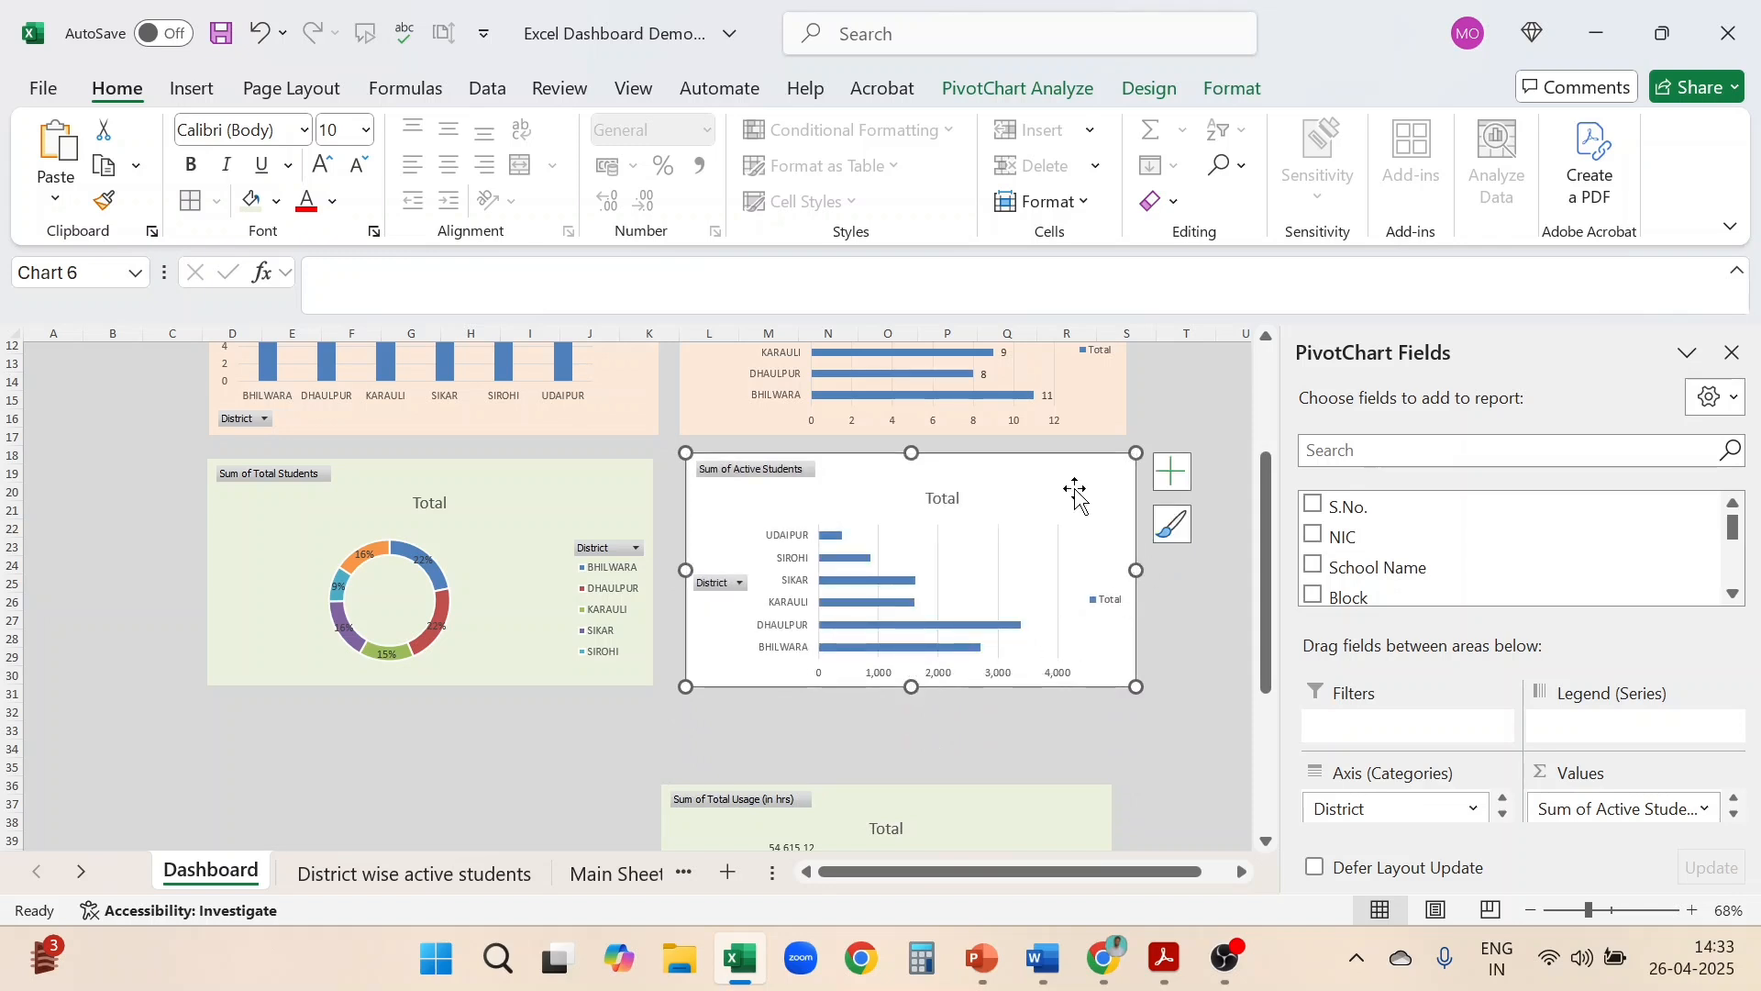
left_click(1733, 354)
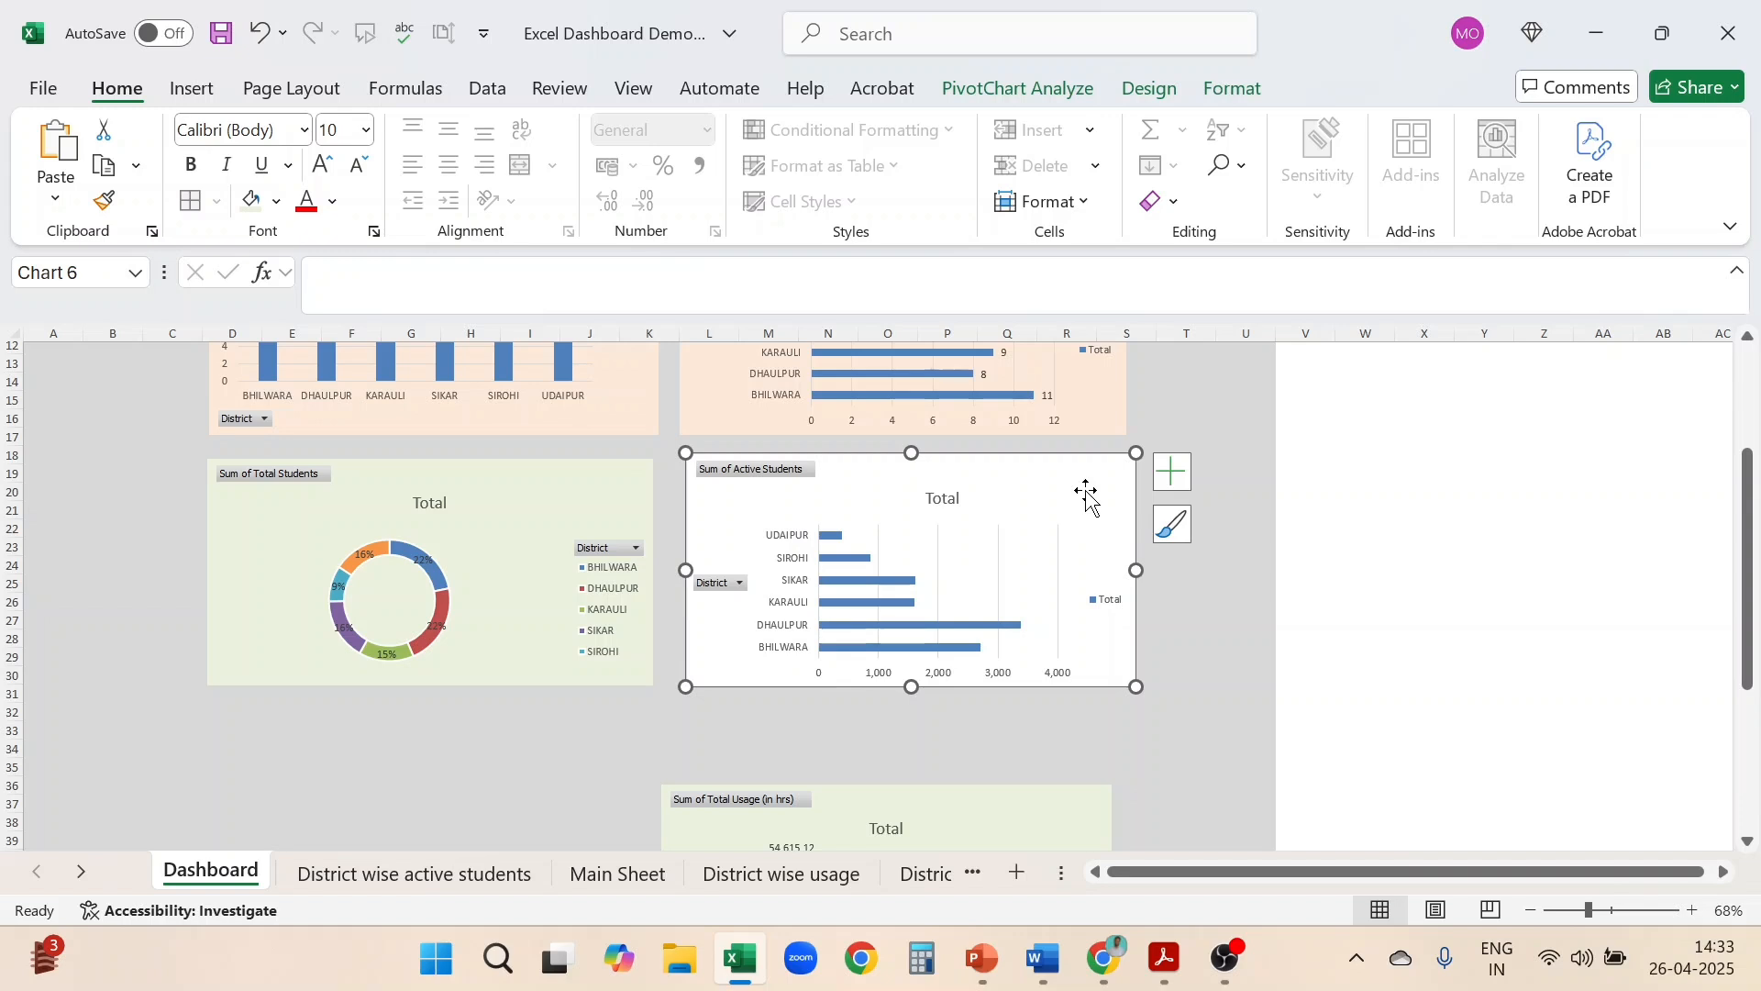
Add data labels to the active students bar chart on the Dashboard
scroll(1168, 732, "up", 4, "ctrl")
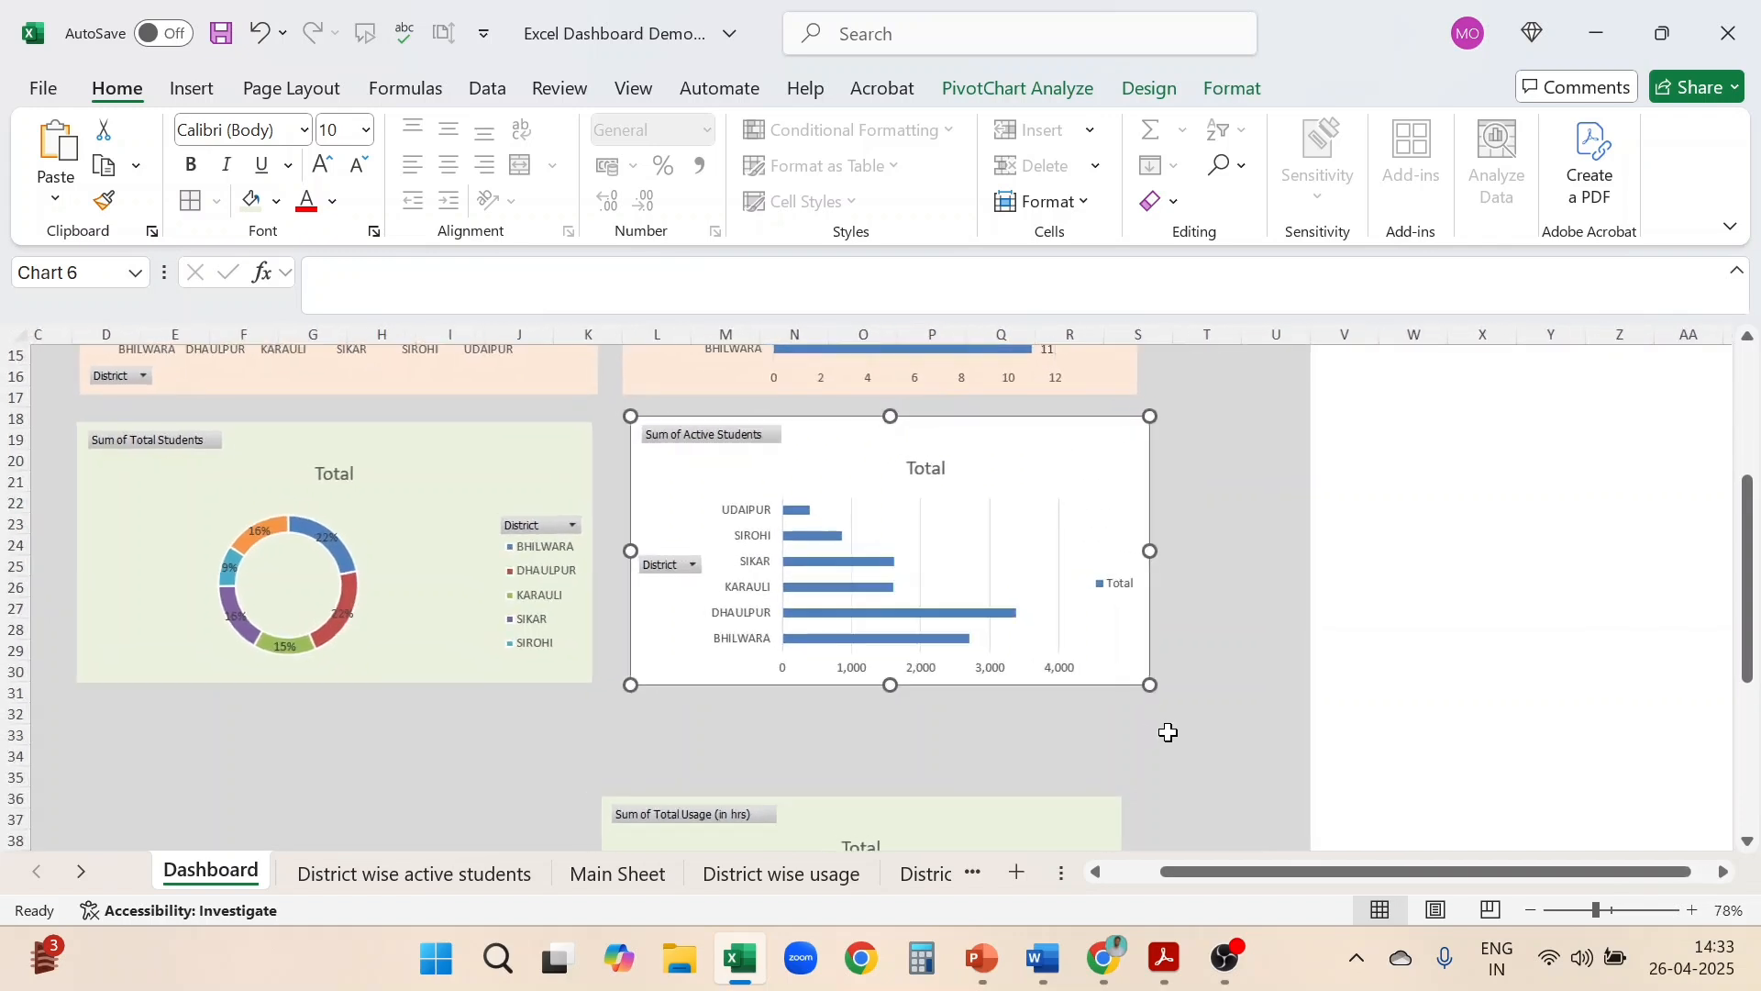
scroll(1167, 732, "up", 2)
scroll(1168, 732, "left", 1)
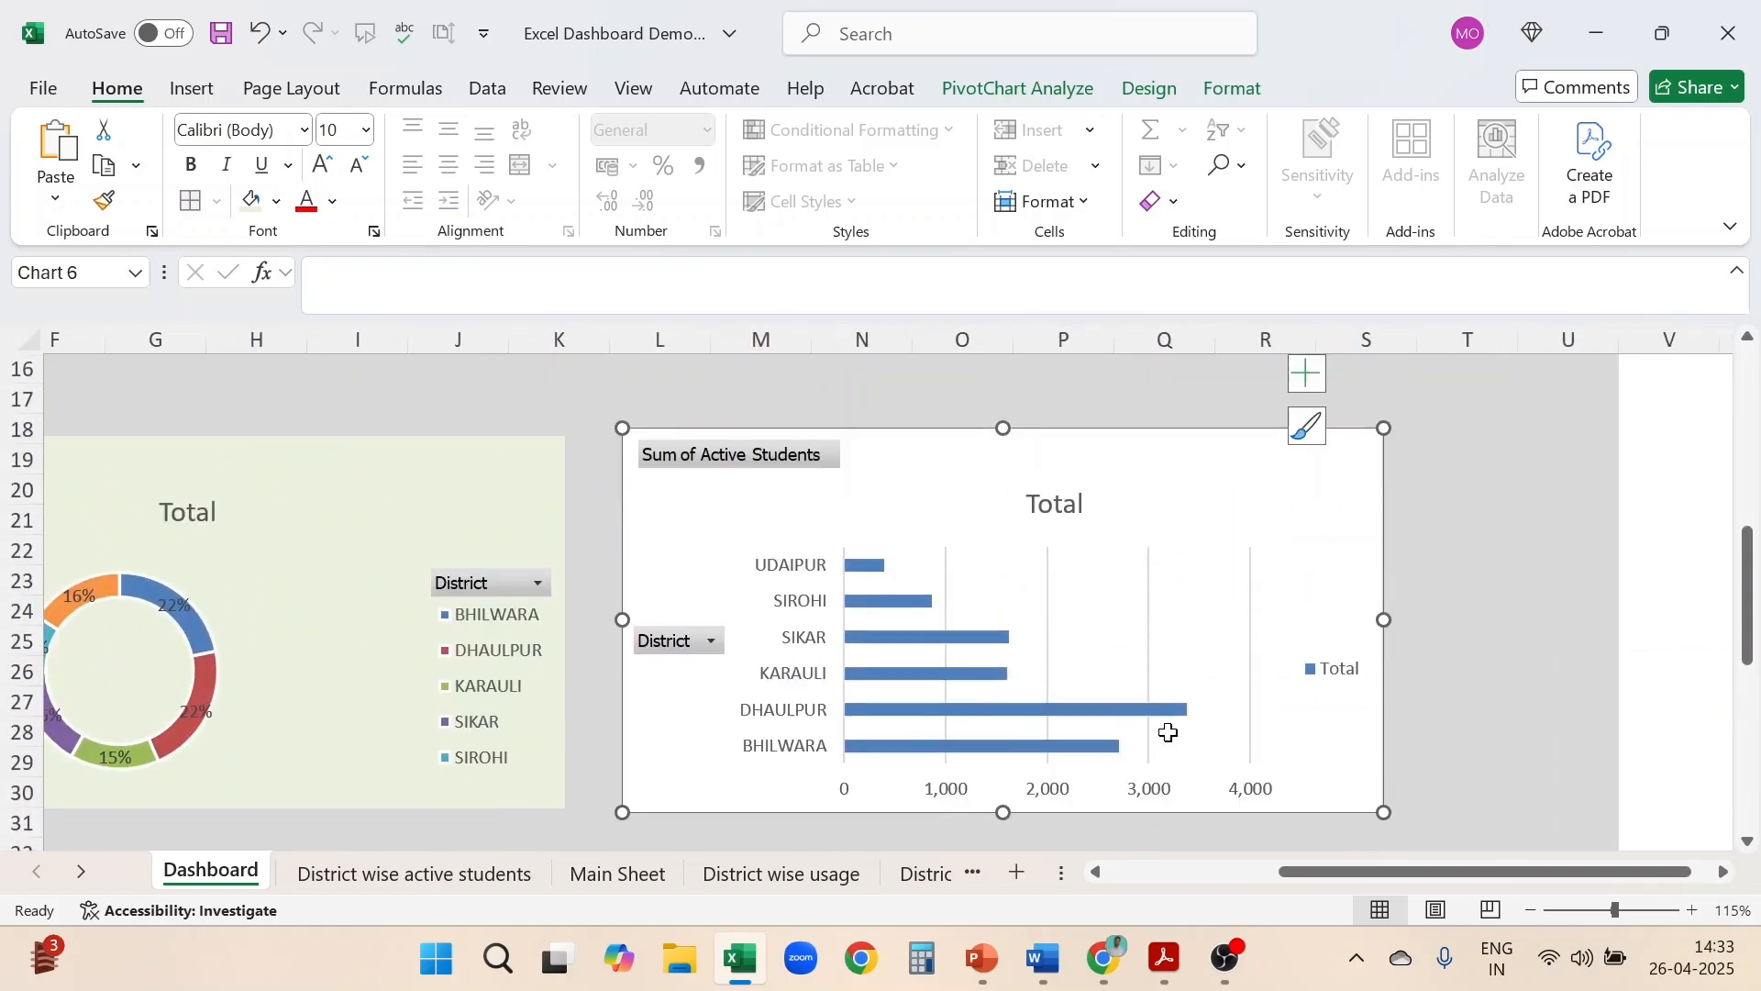
left_click(1307, 376)
left_click(1366, 501)
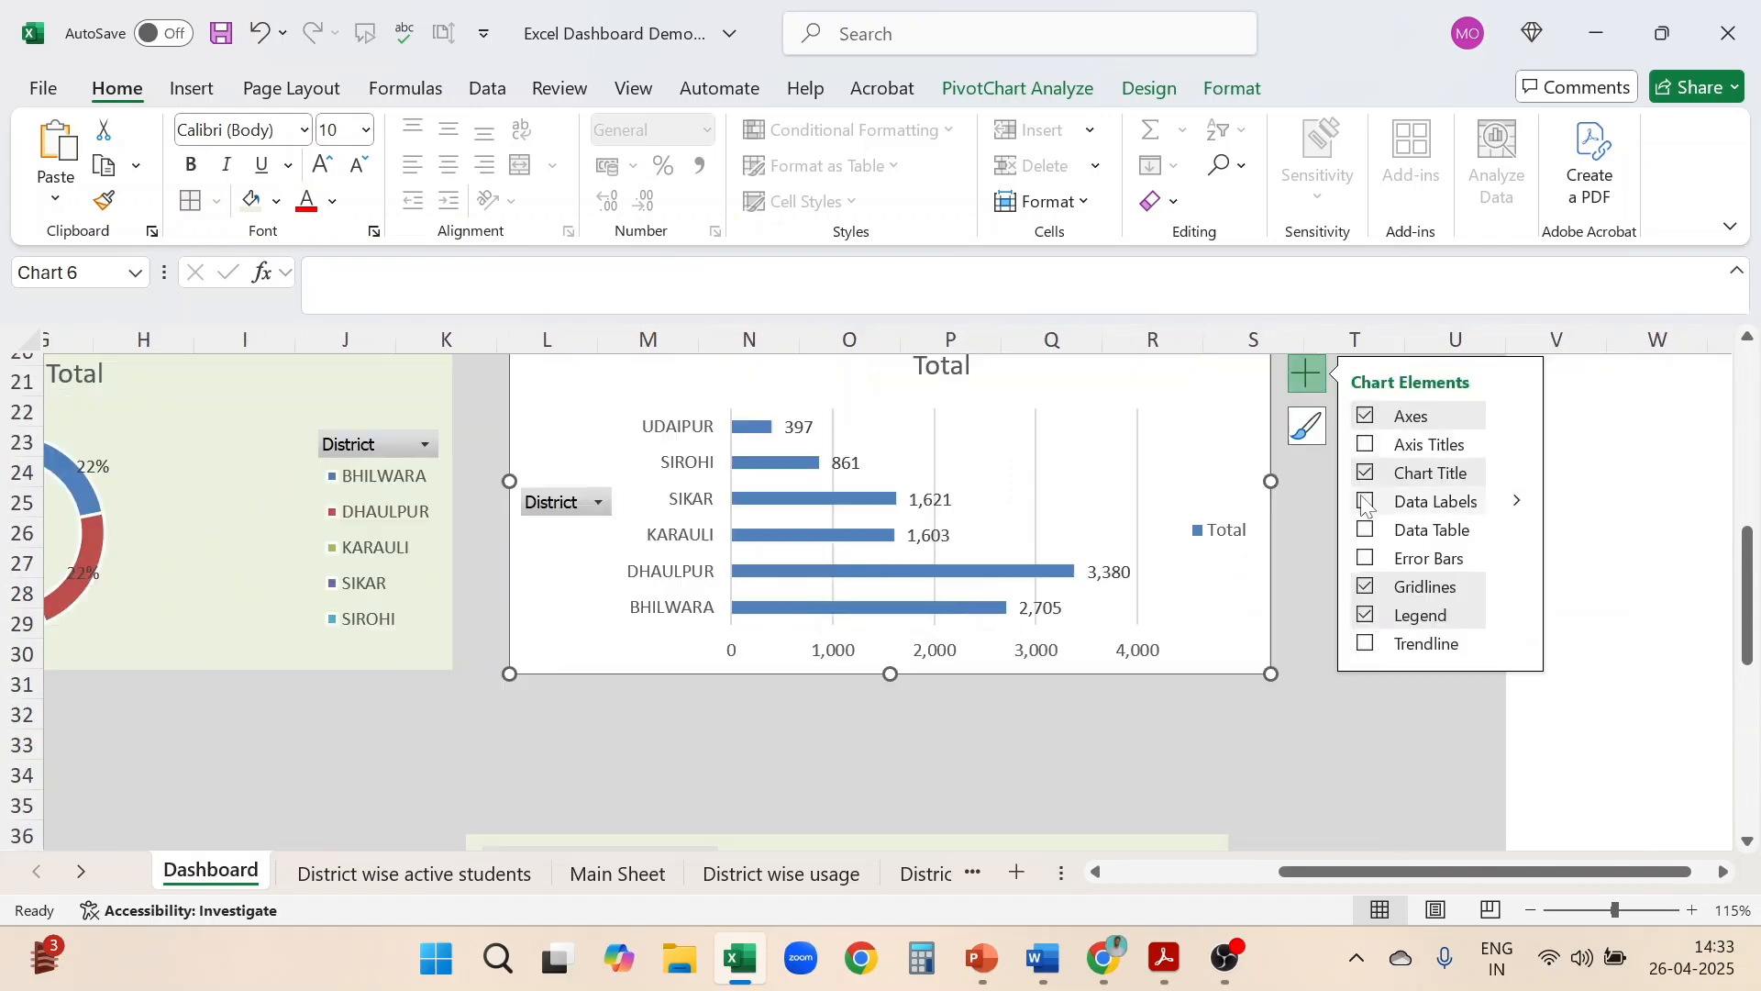
left_click(1465, 789)
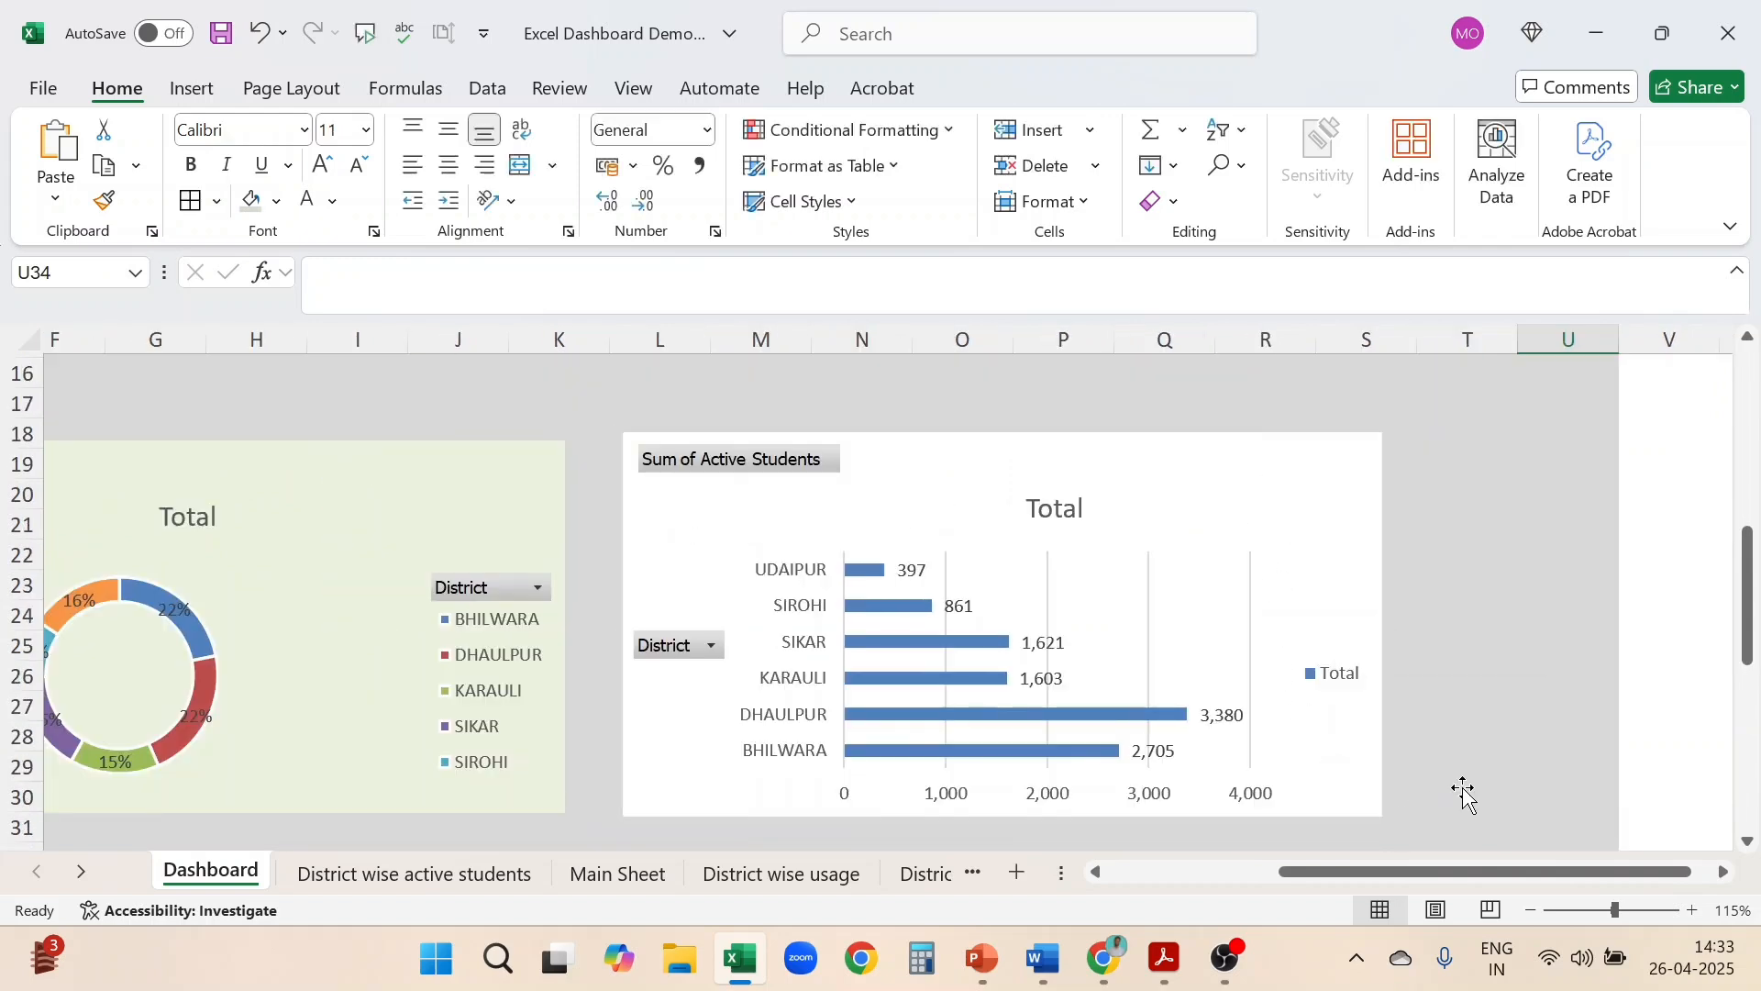
left_click(1259, 467)
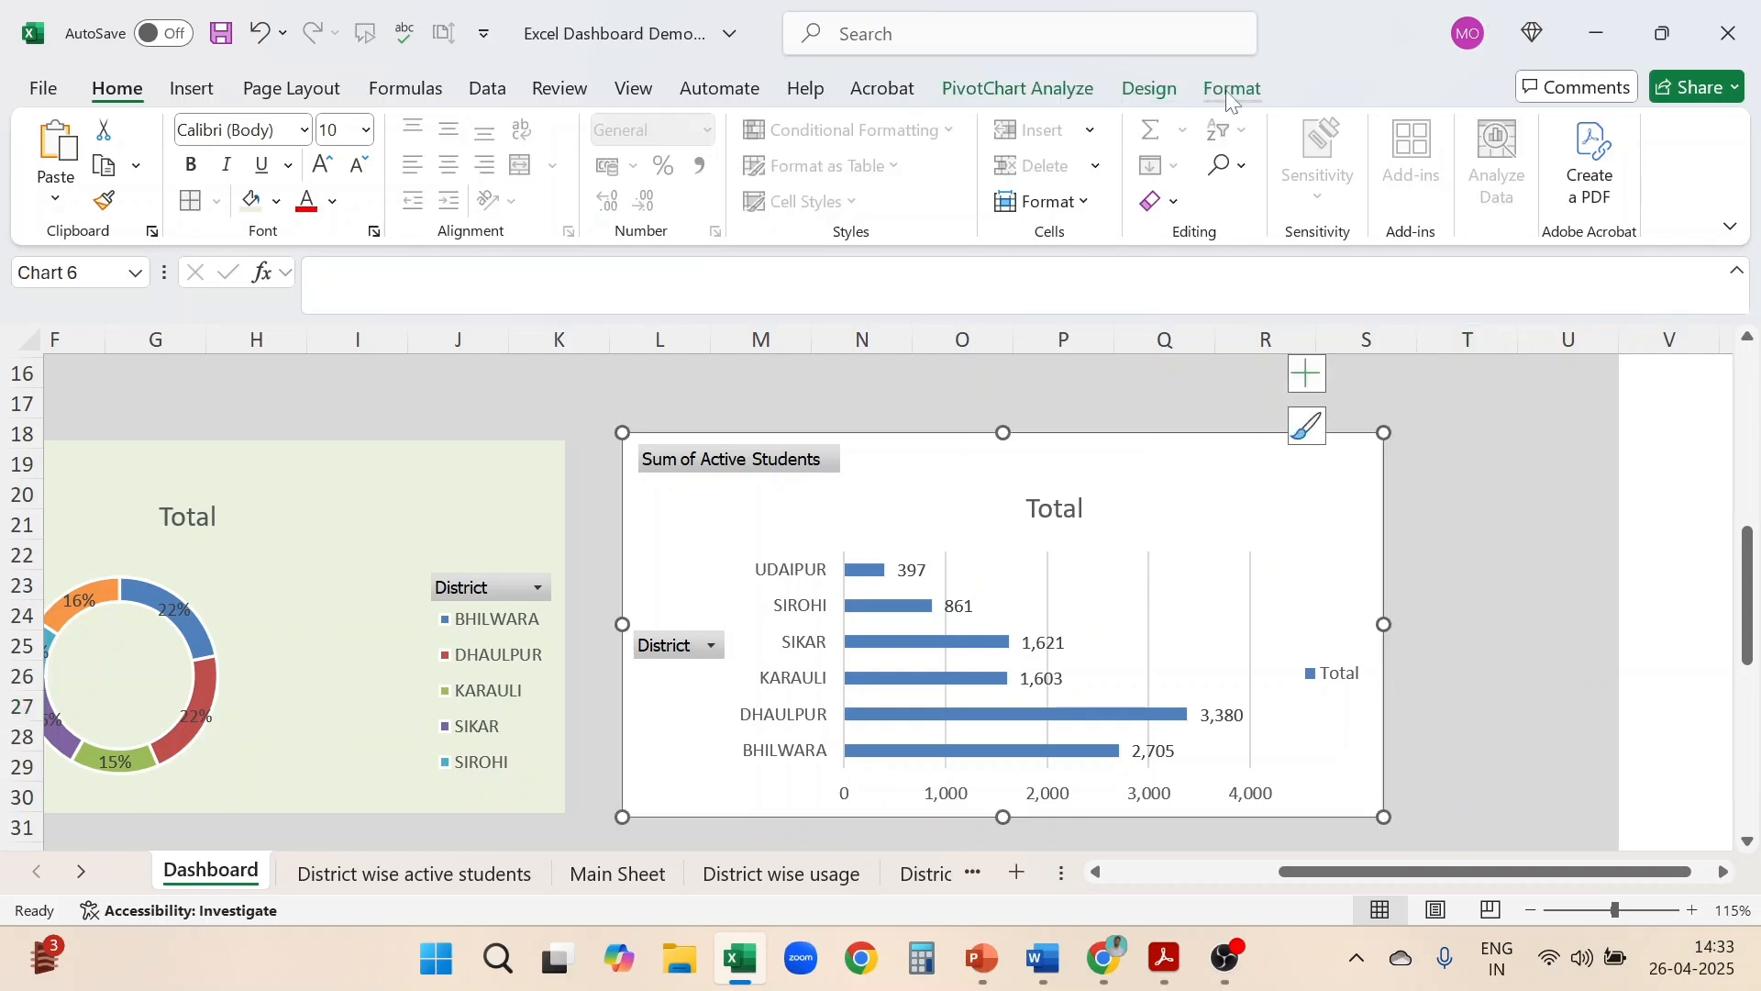
left_click(409, 466)
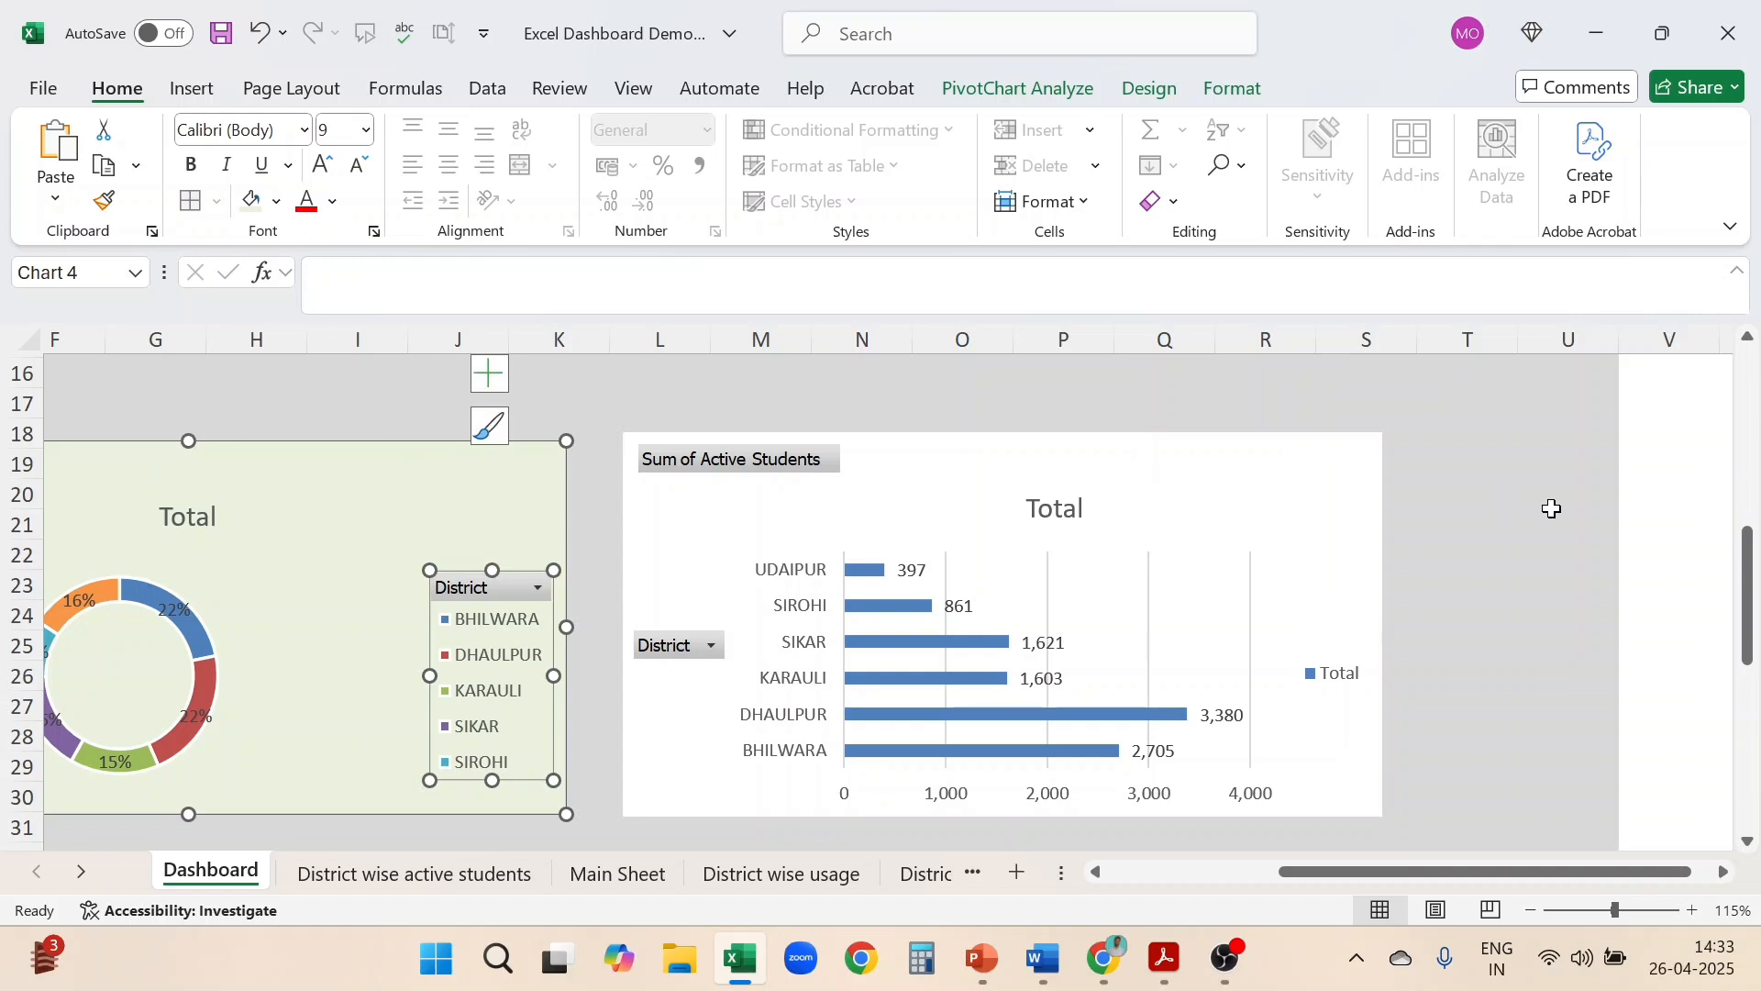
key("Escape")
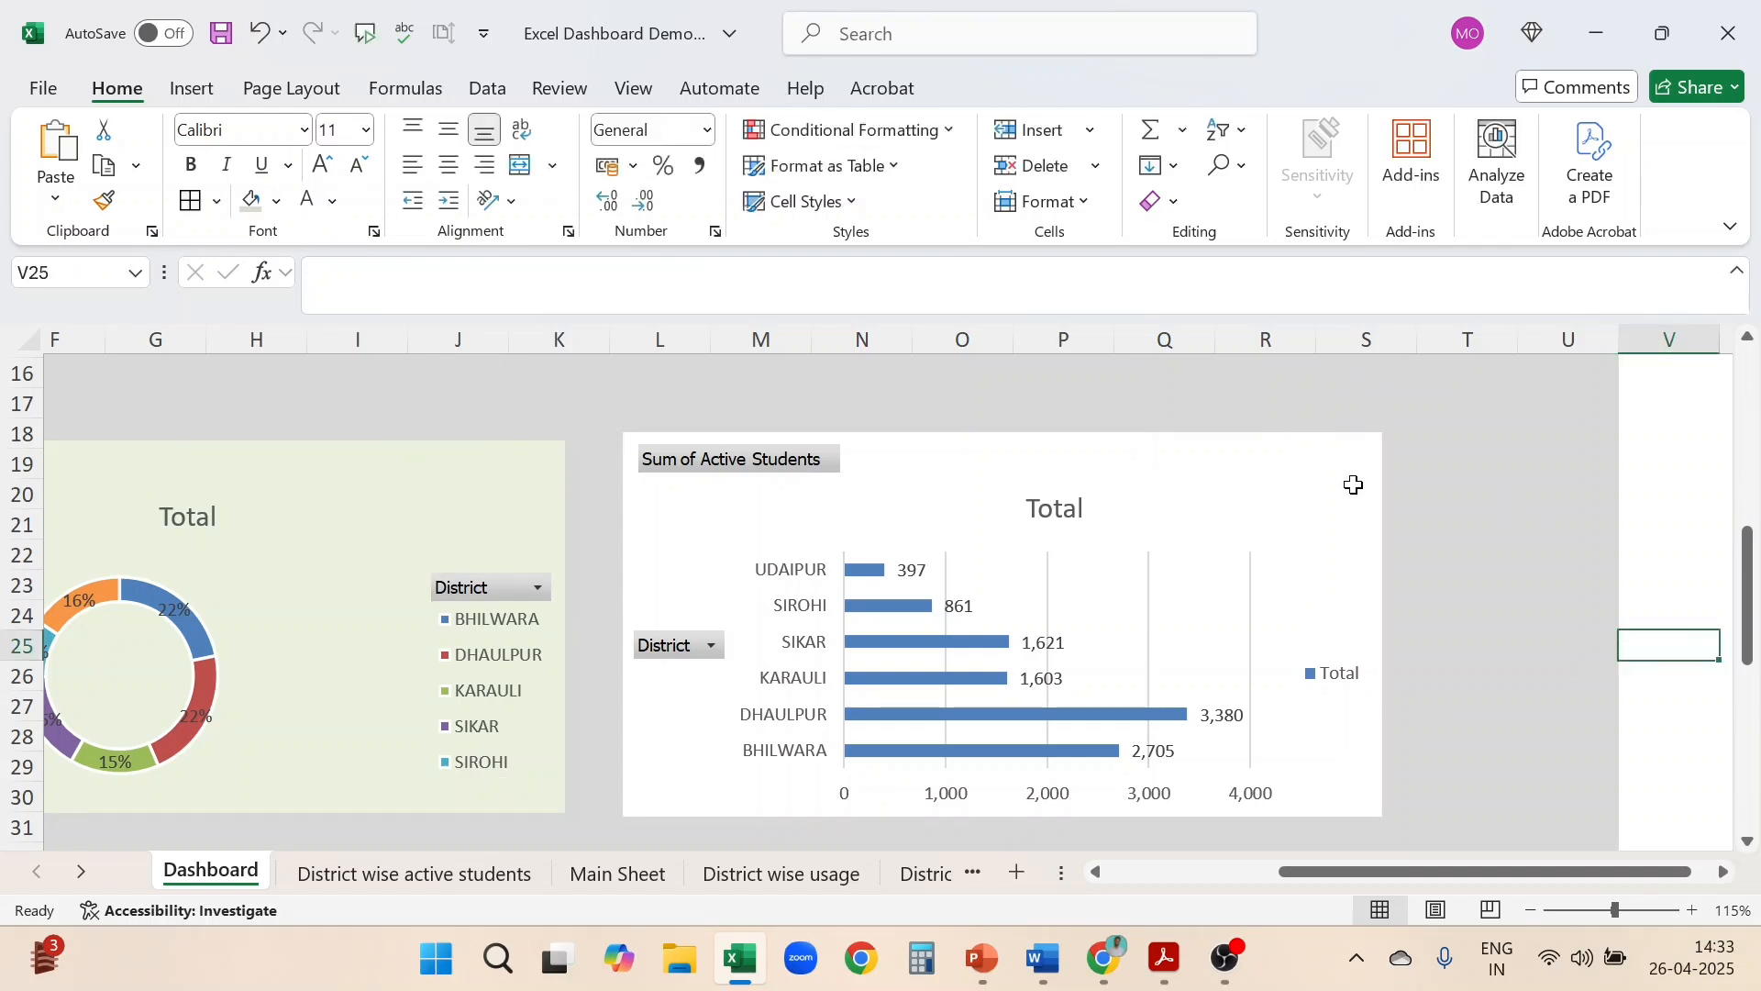
key("Left")
key("Left")
key("Up")
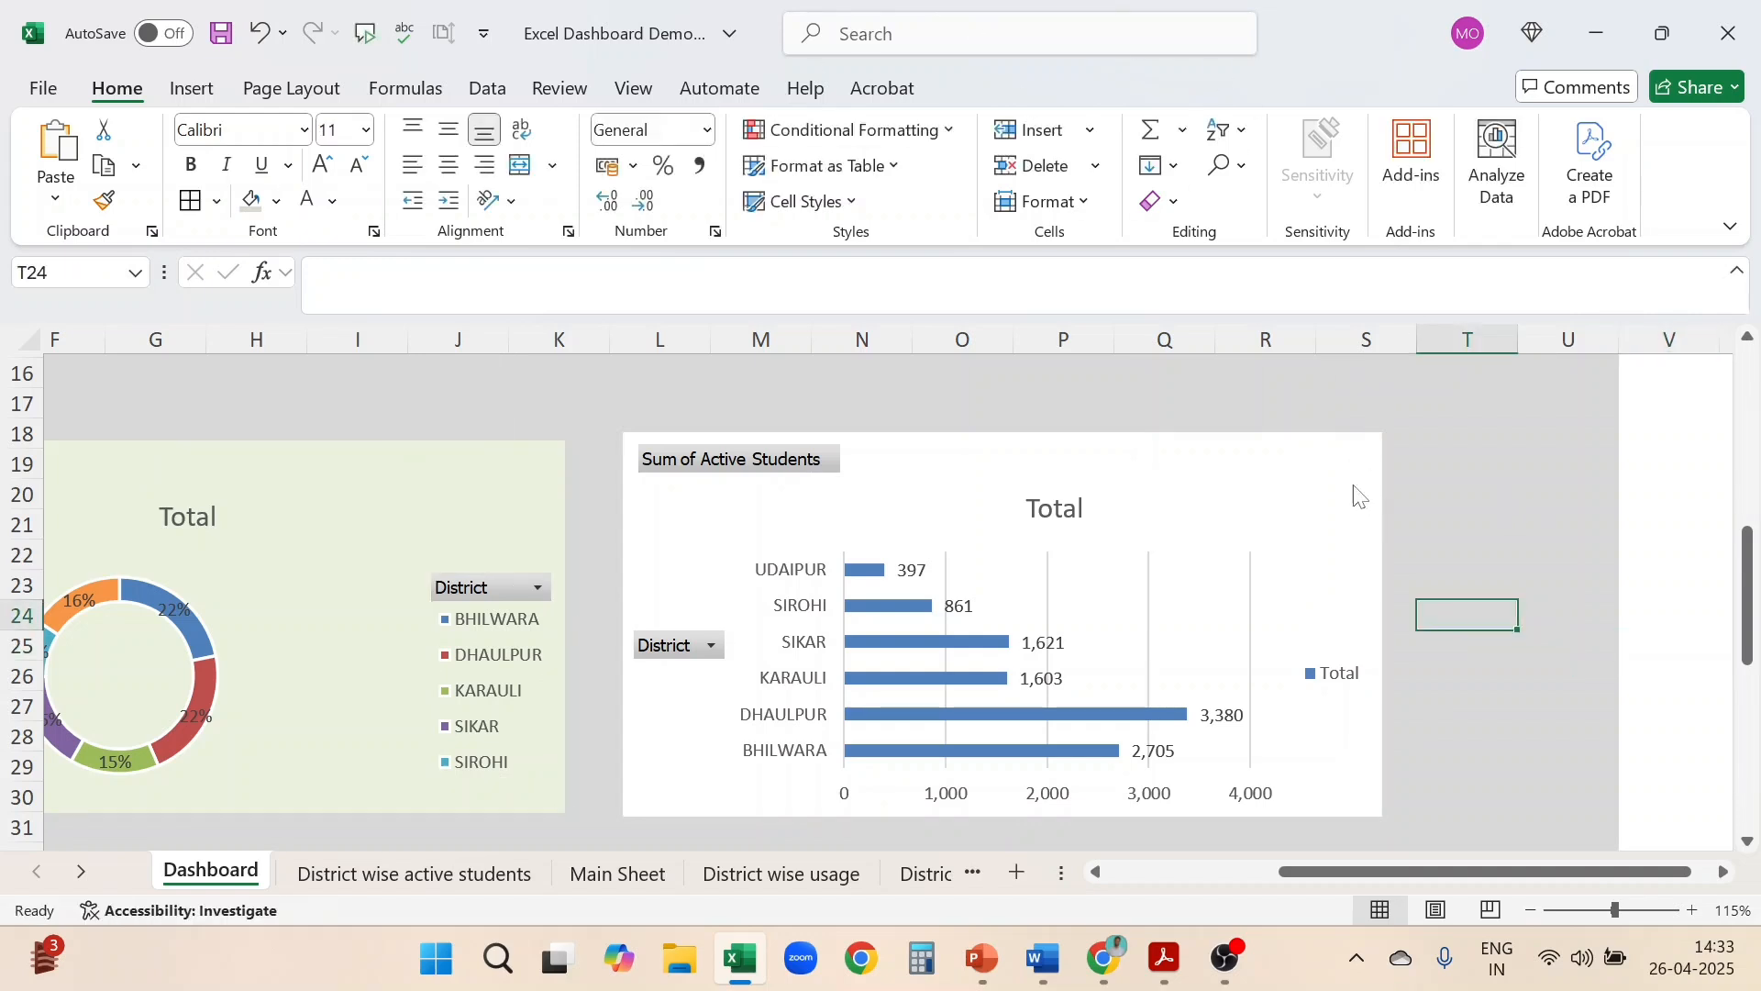
Fill the active students chart area with the lightest green theme colour, matching the doughnut chart beside it
left_click(1192, 469)
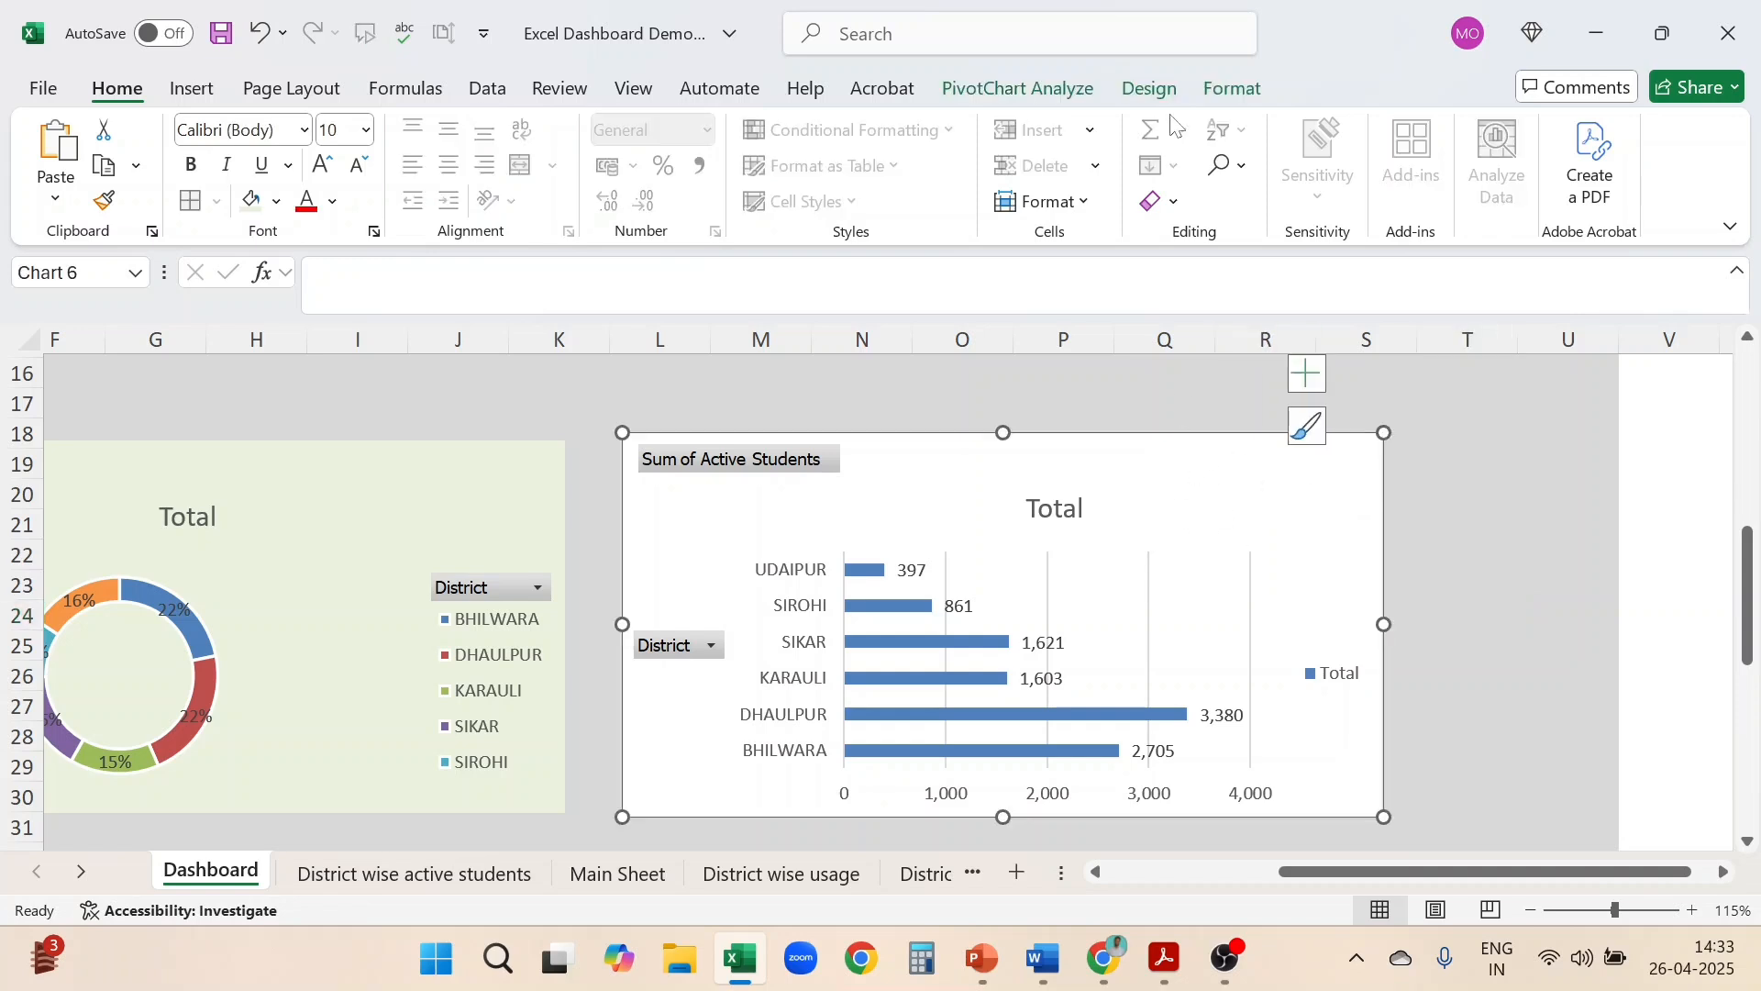
left_click(1235, 89)
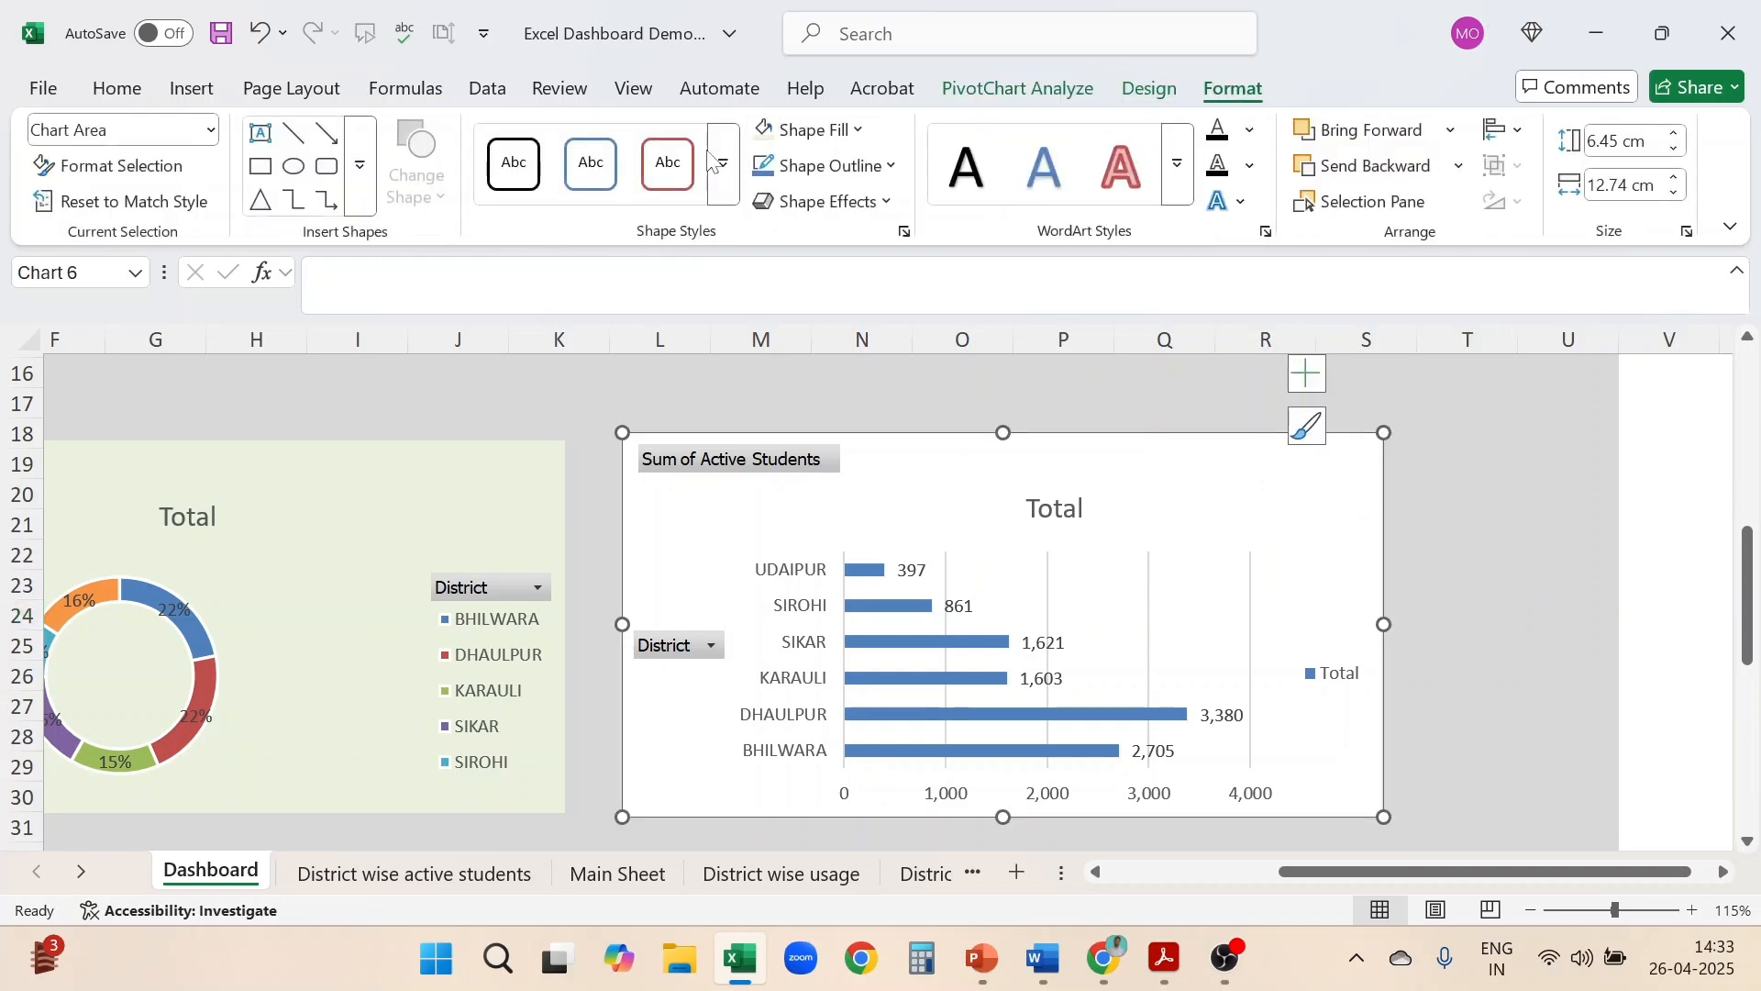
left_click(802, 129)
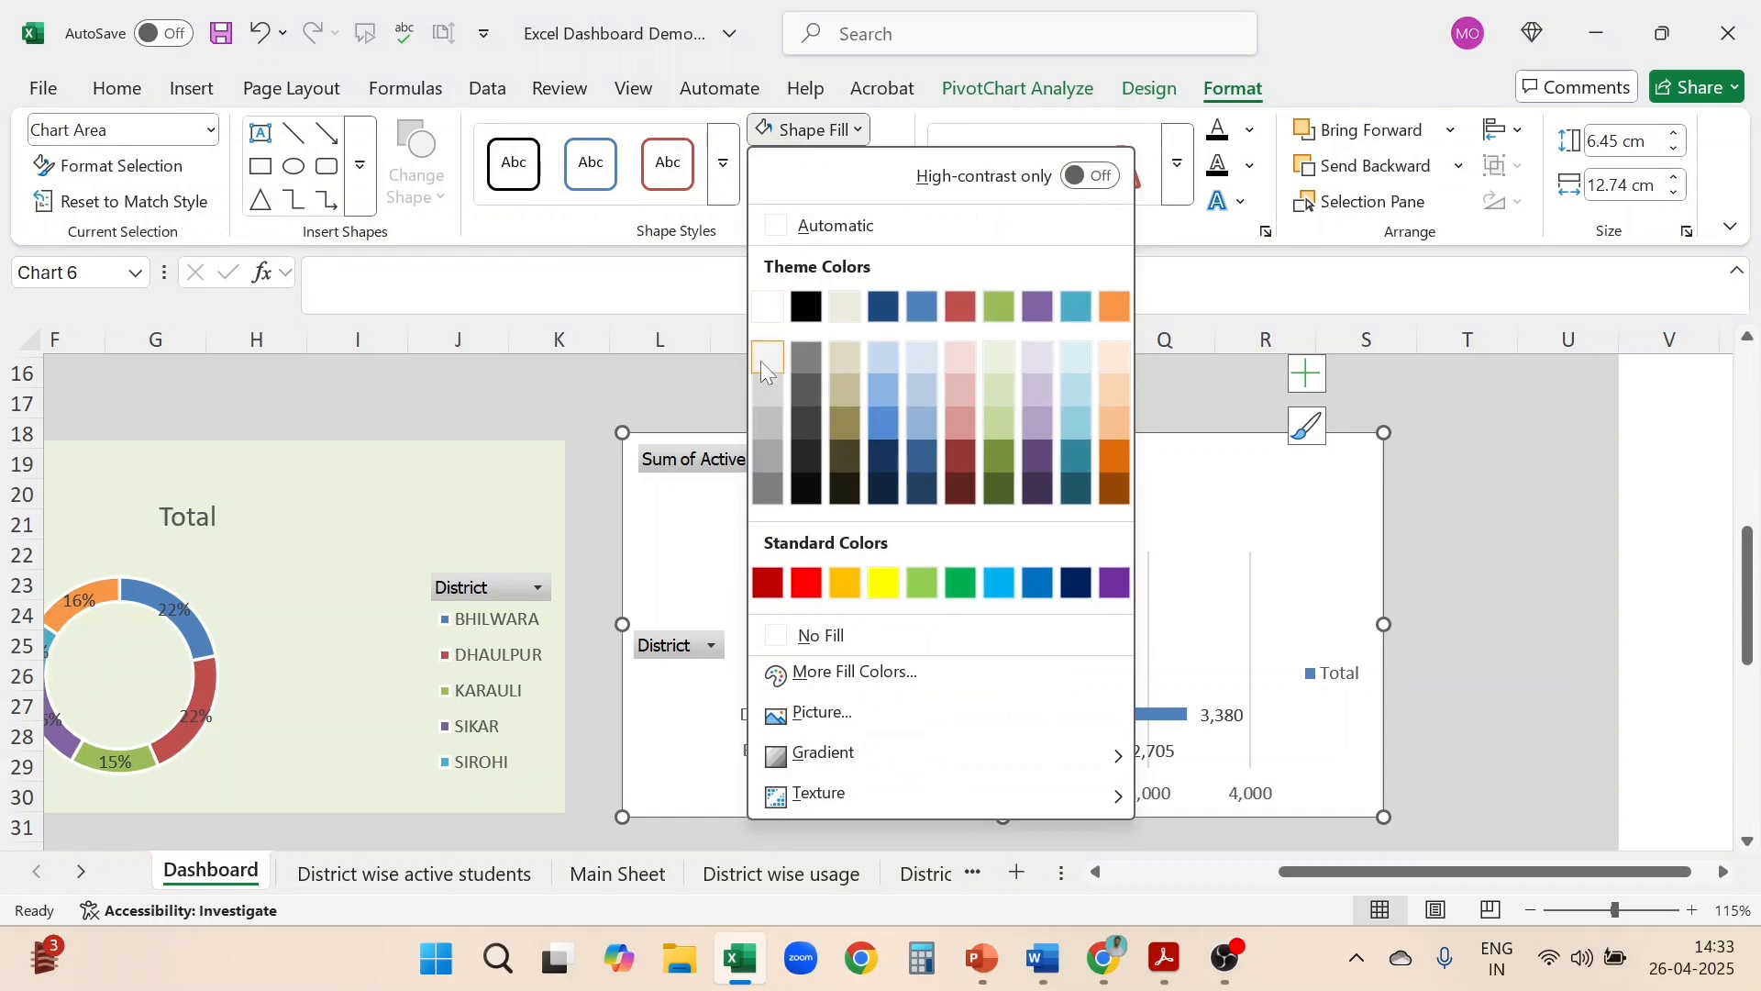
left_click(809, 133)
left_click(805, 133)
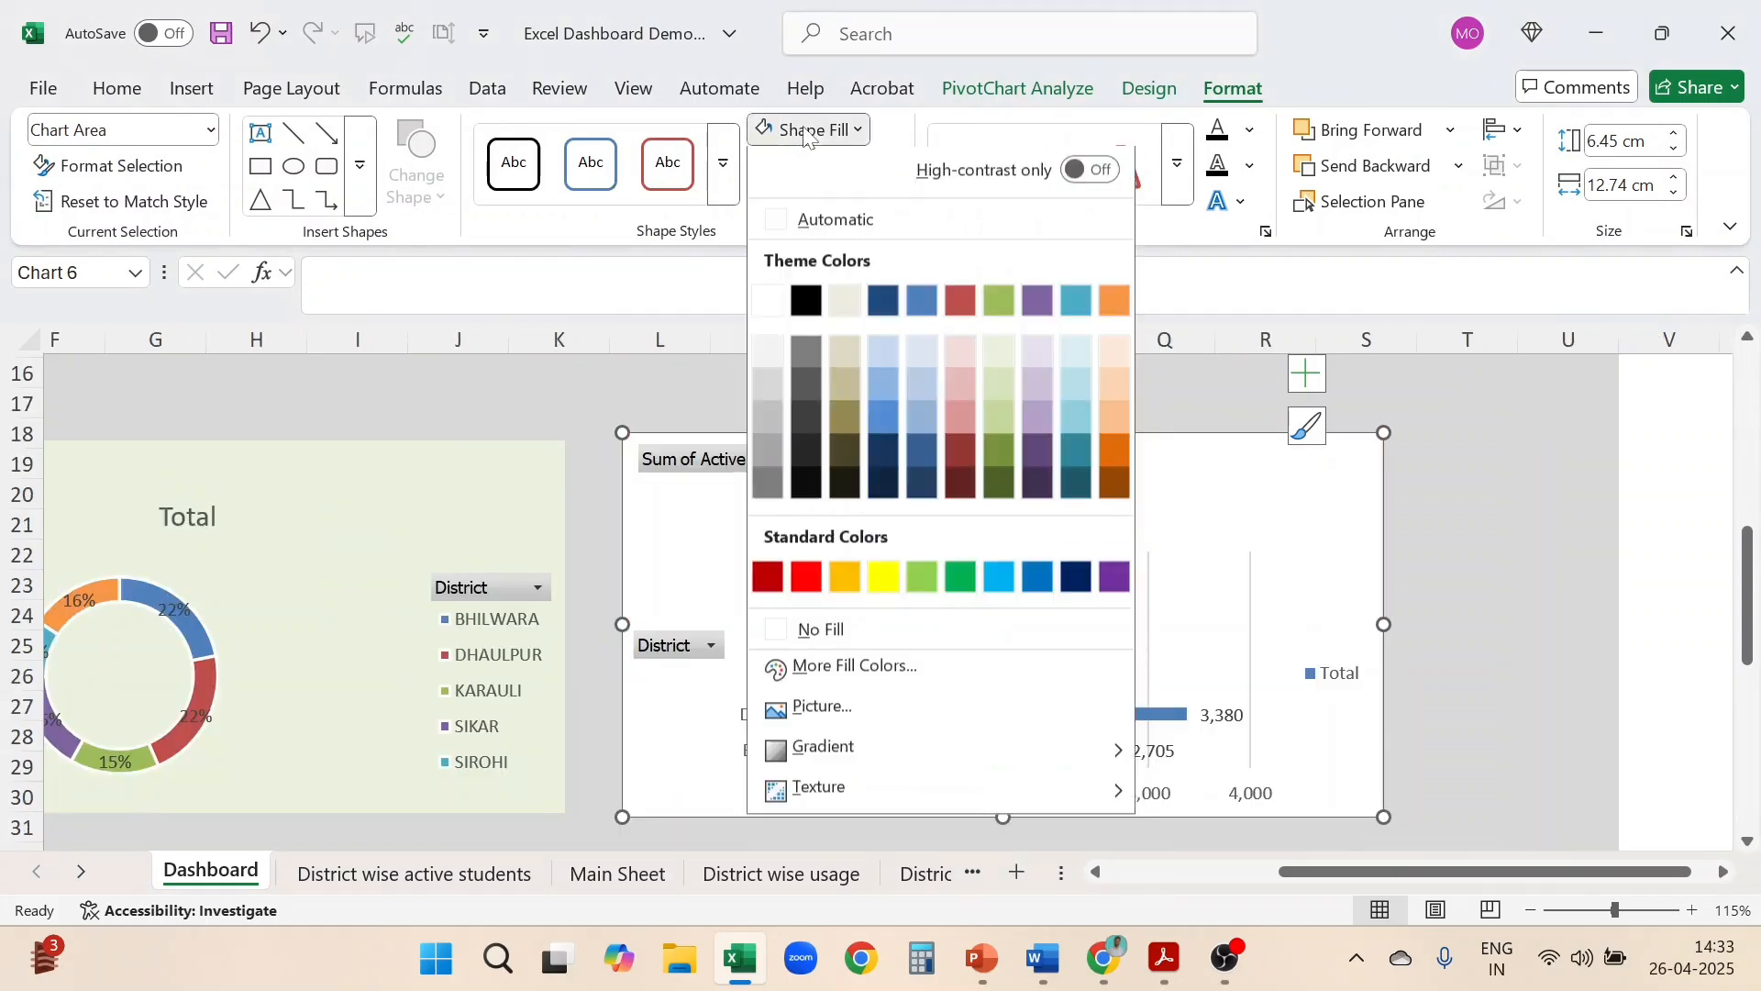
scroll(991, 365, "down", 2)
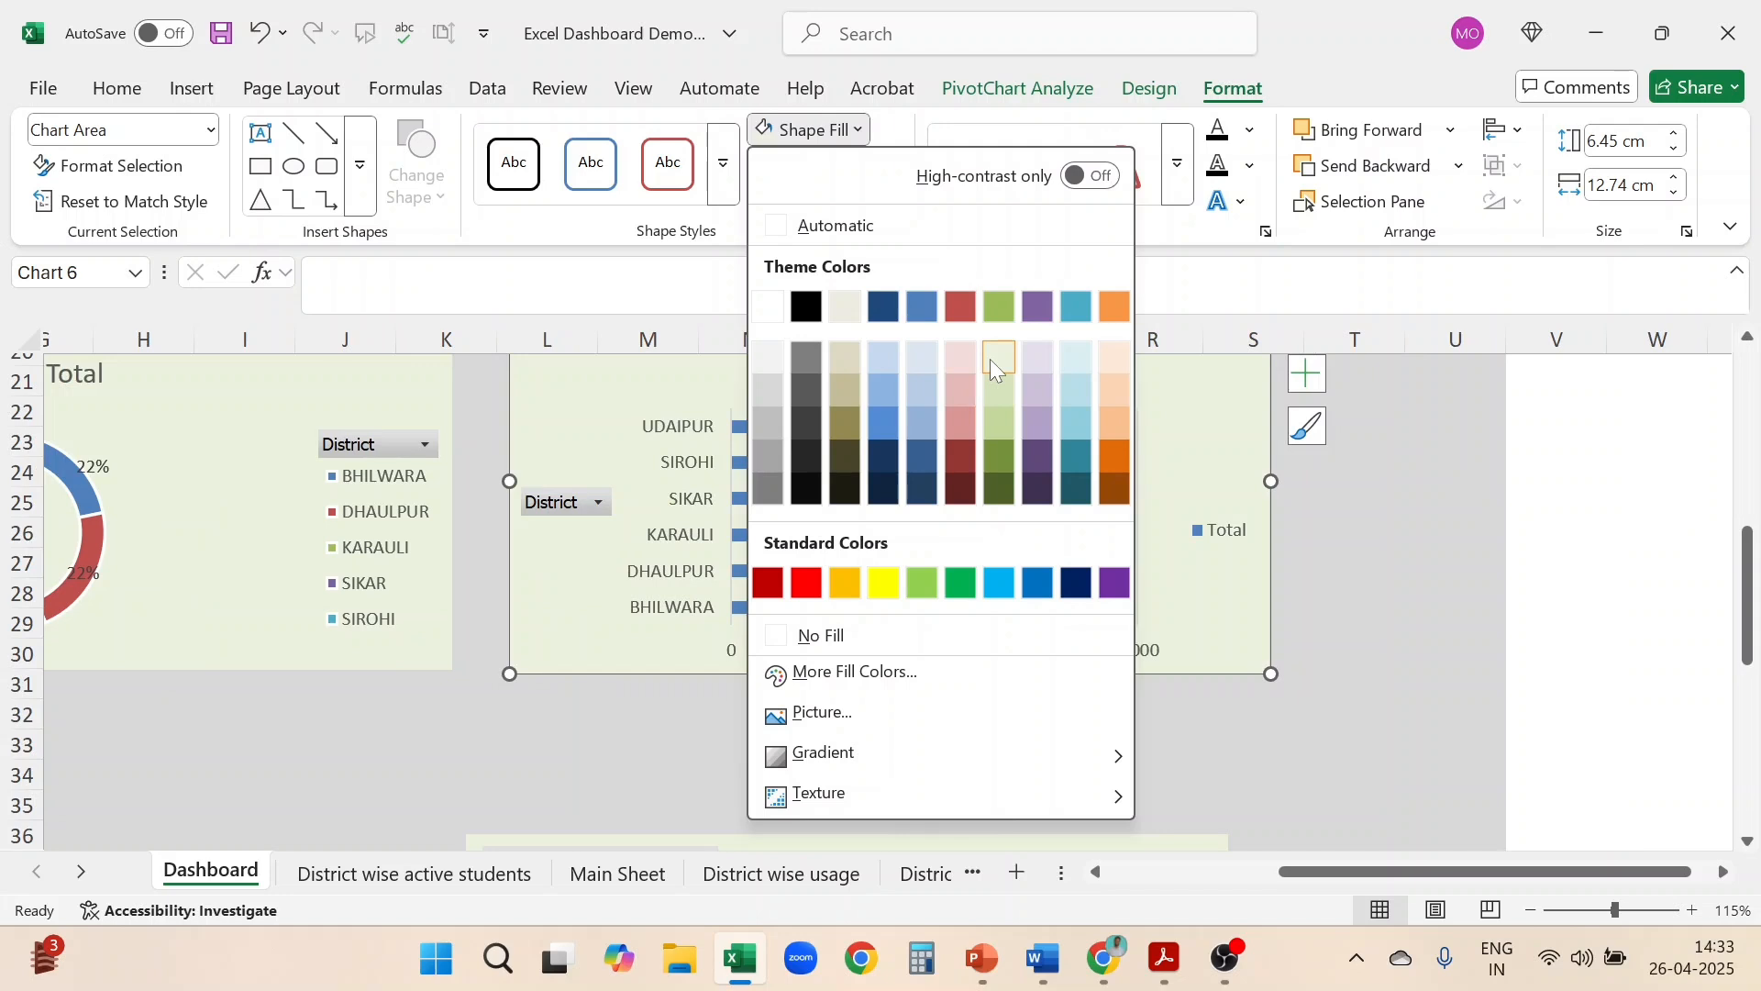
left_click(988, 360)
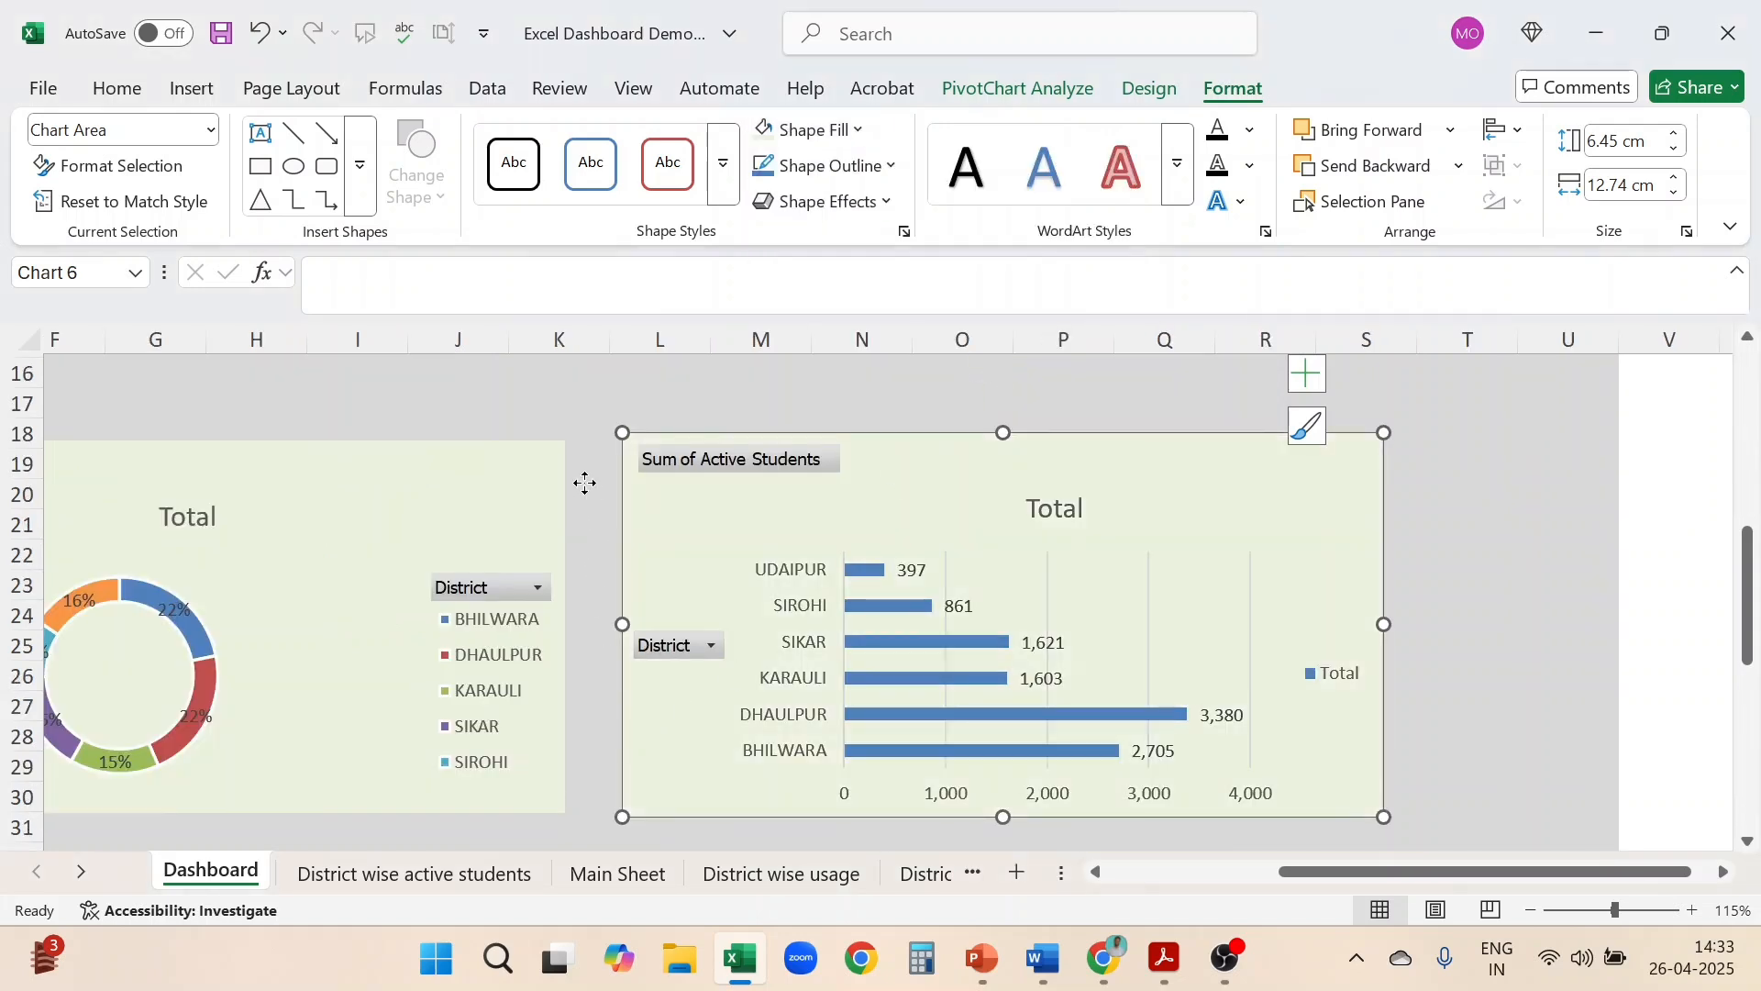
Change the title of the total students doughnut chart to "District wise Students" and close the title formatting options
scroll(585, 483, "down", 3)
scroll(882, 580, "left", 3)
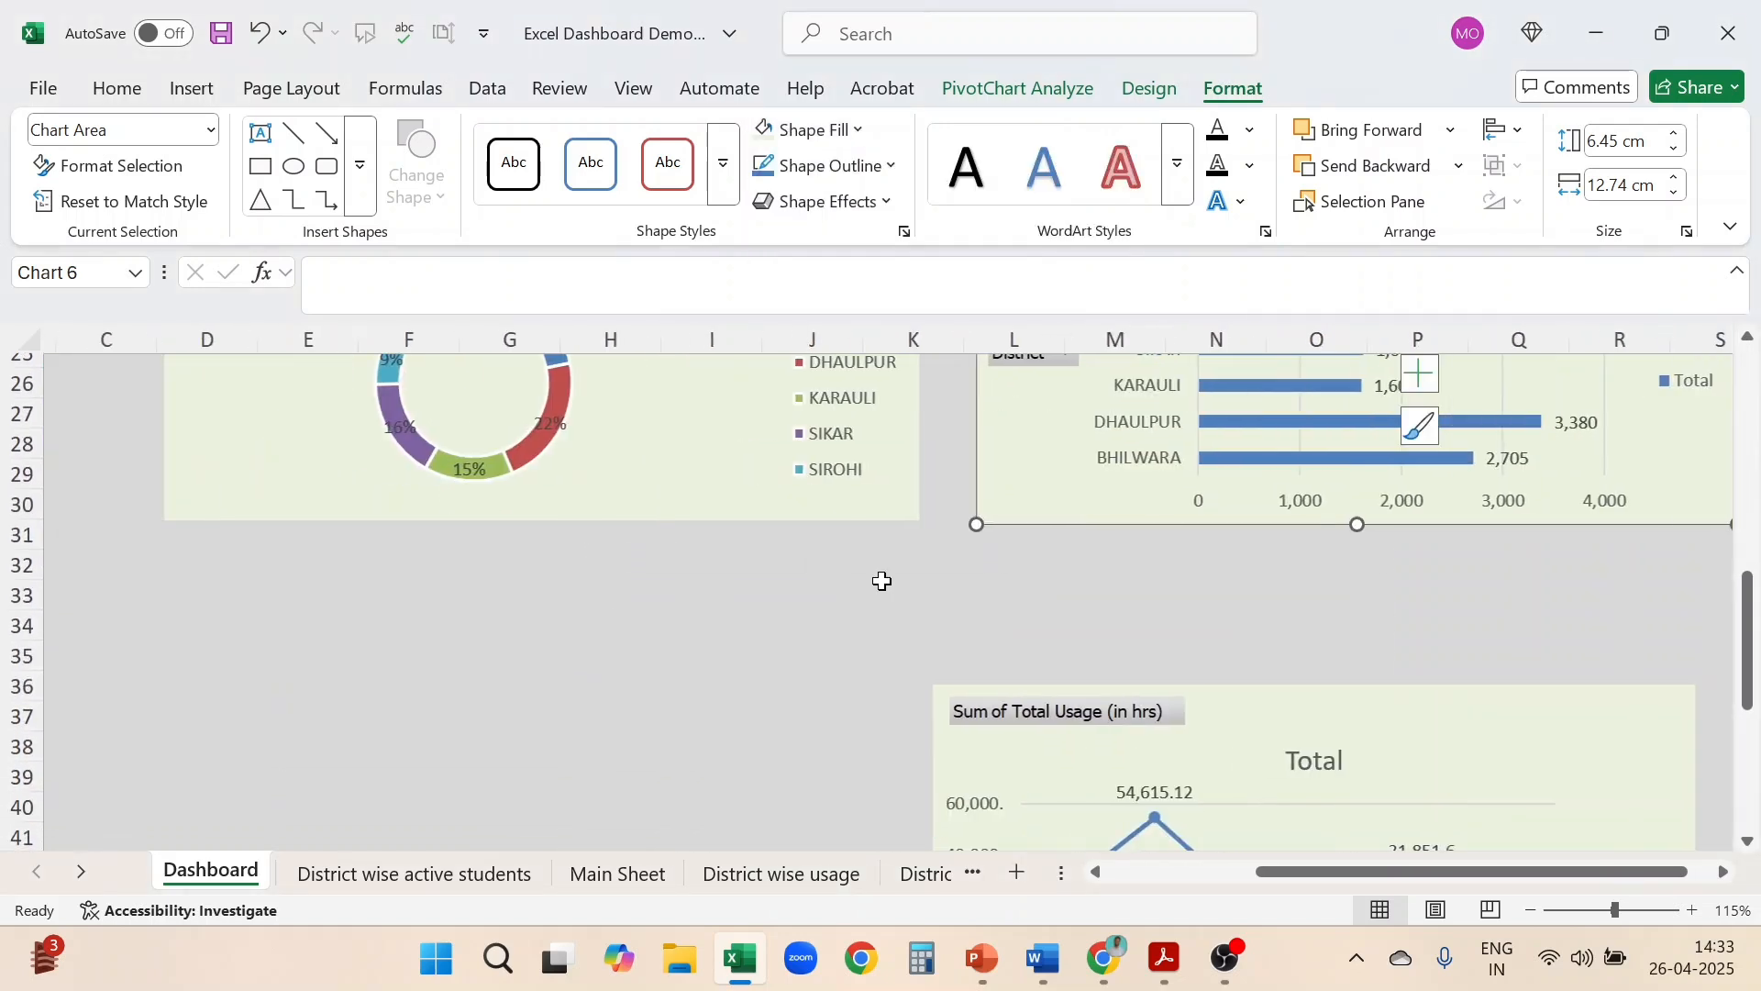
scroll(1332, 722, "up", 4)
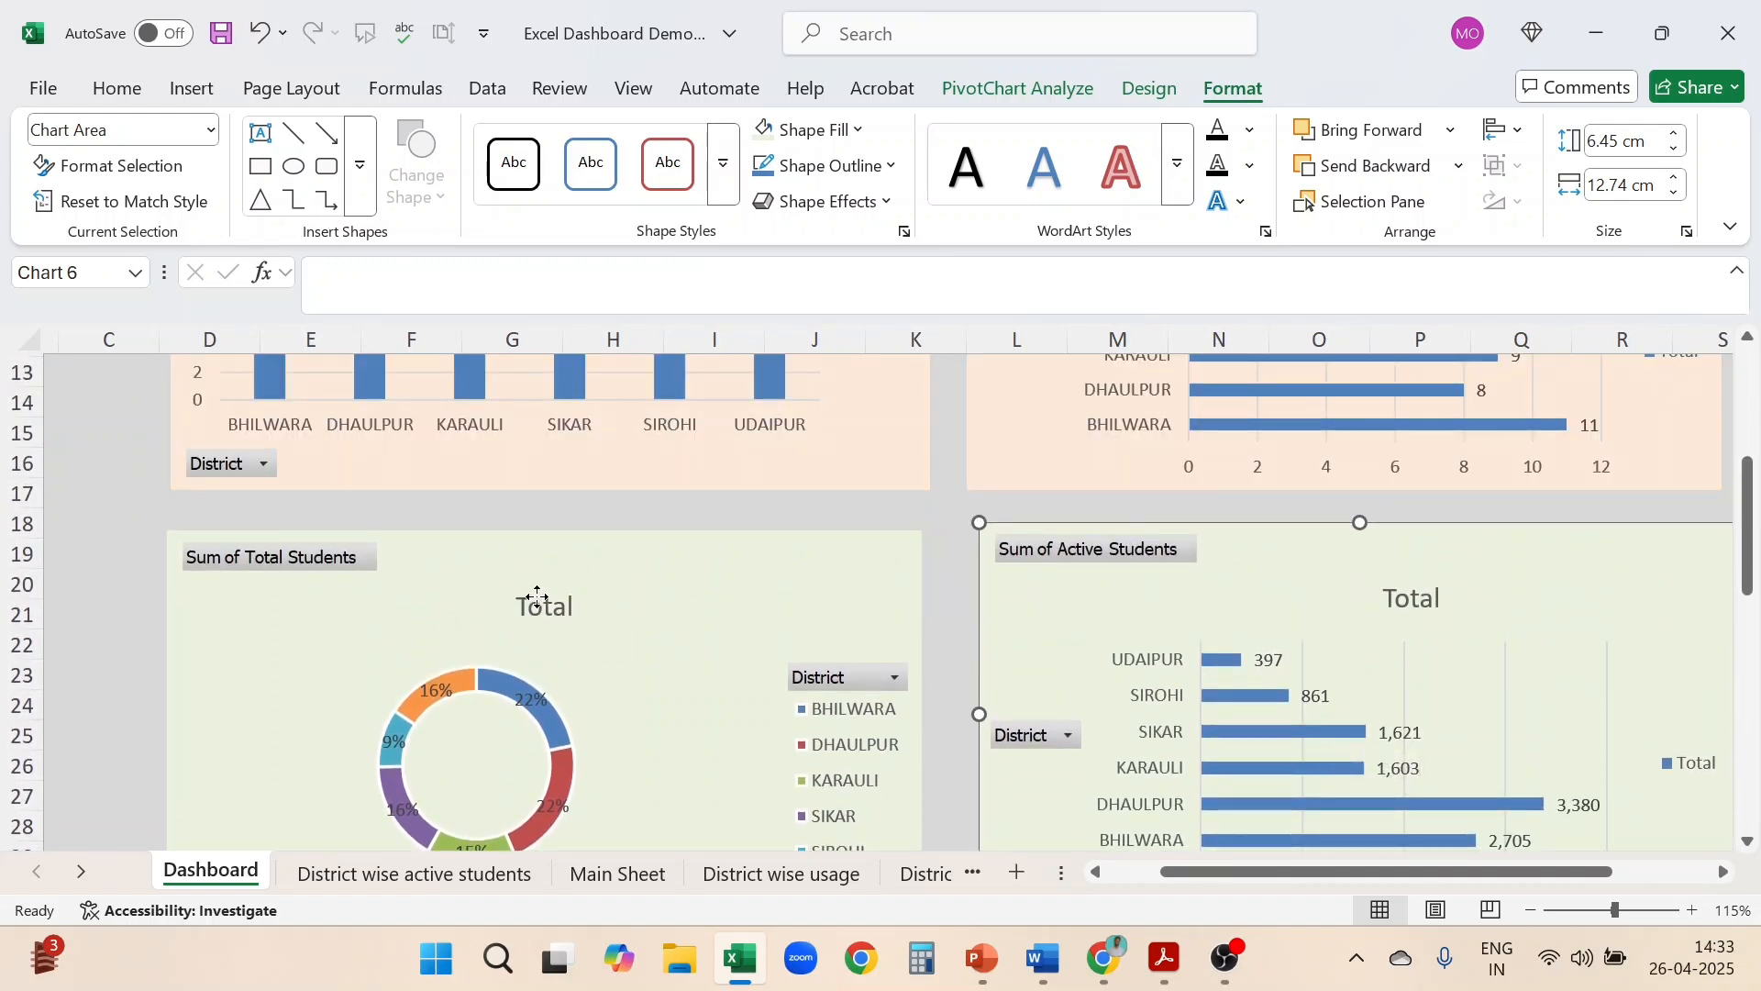
double_click(537, 596)
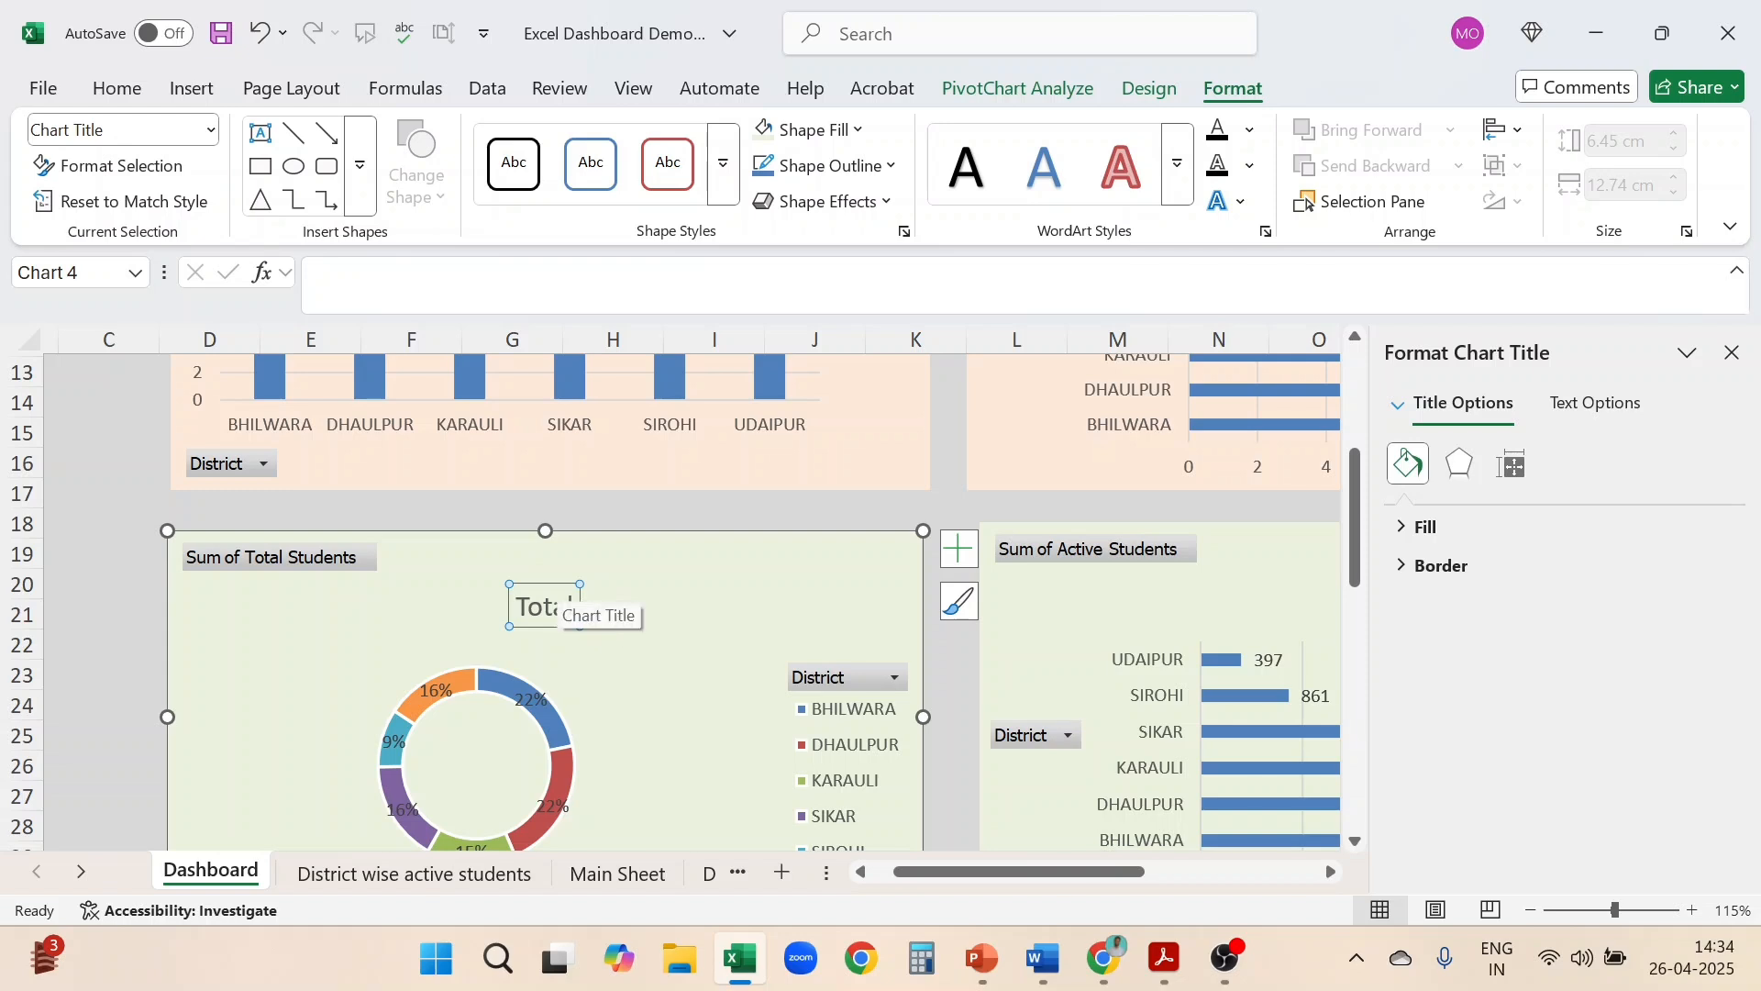
left_click(551, 607)
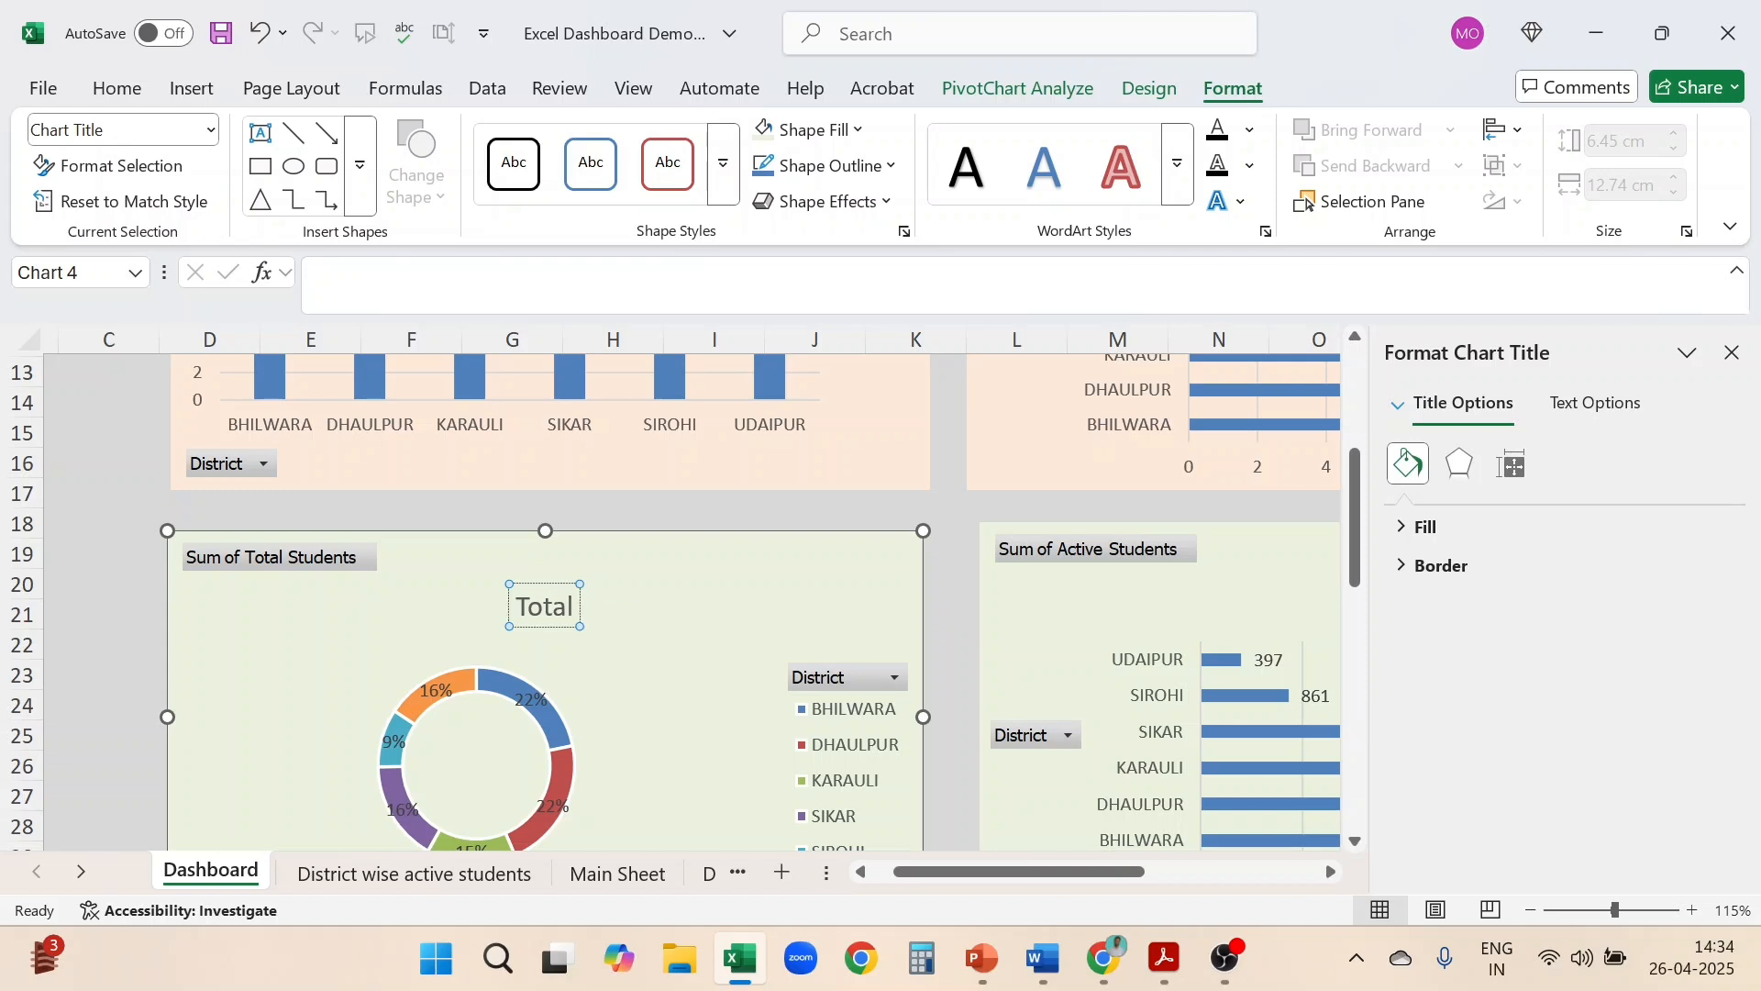
key("BackSpace")
key("BackSpace")
key("BackSpace")
key("BackSpace")
key("BackSpace")
type("Di")
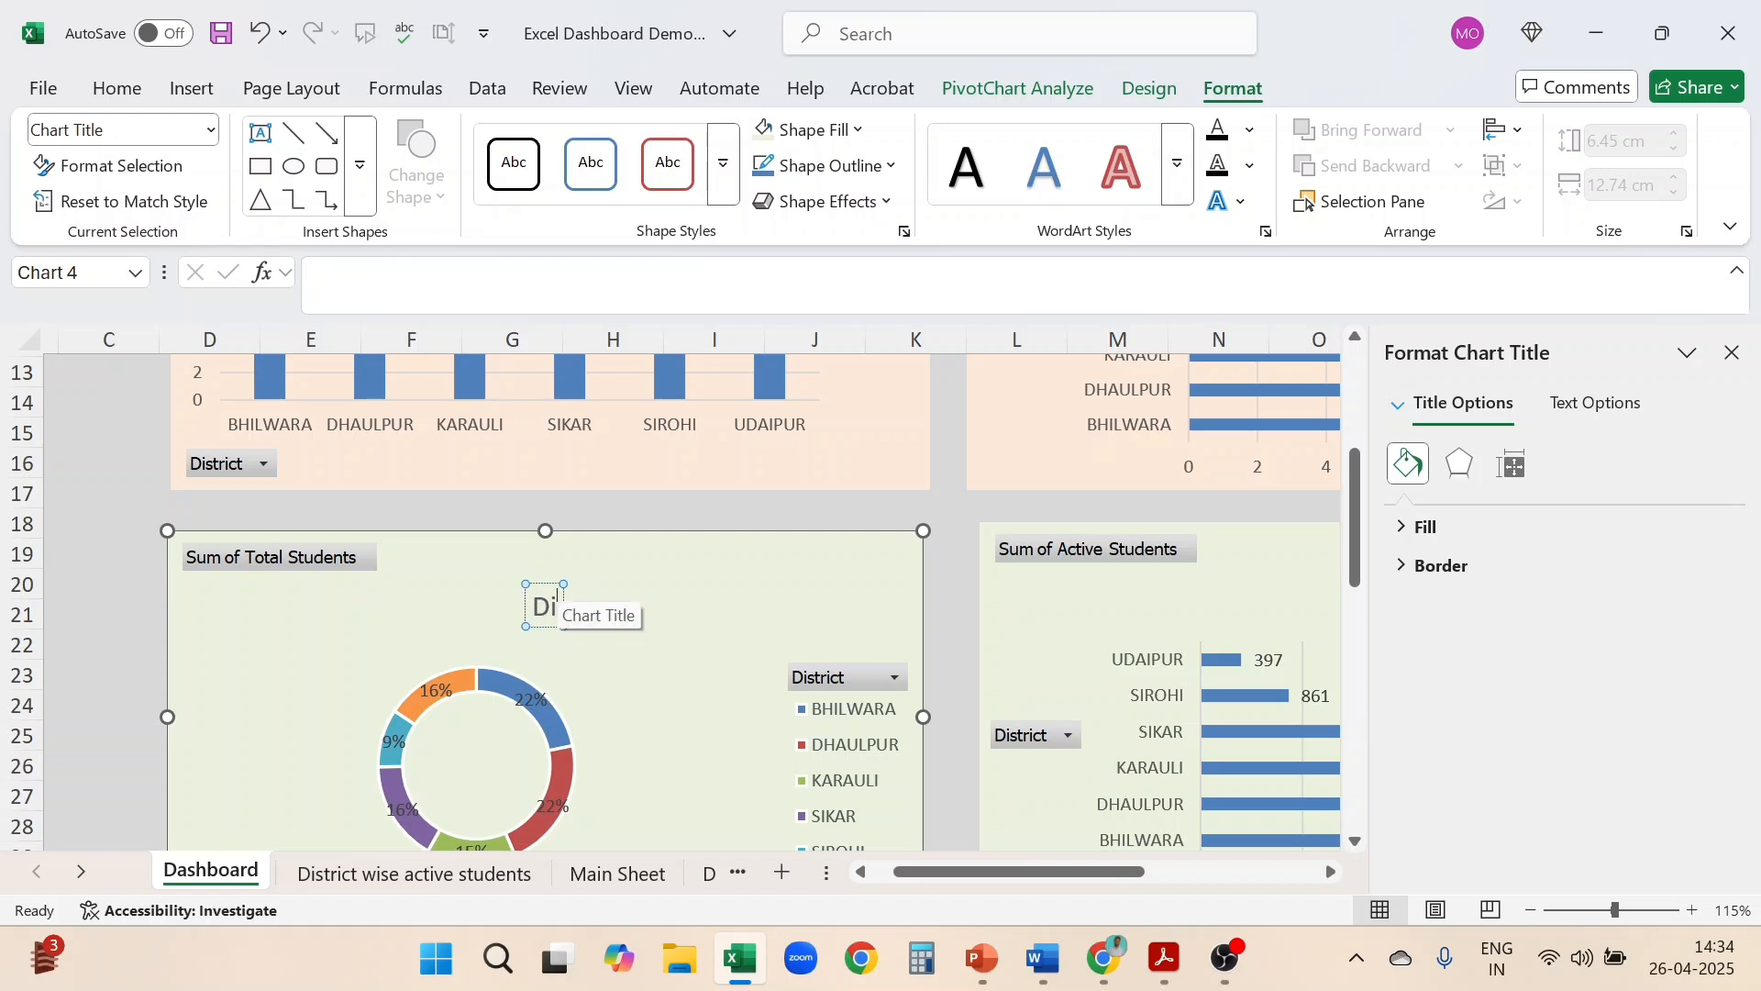
type("strict wi")
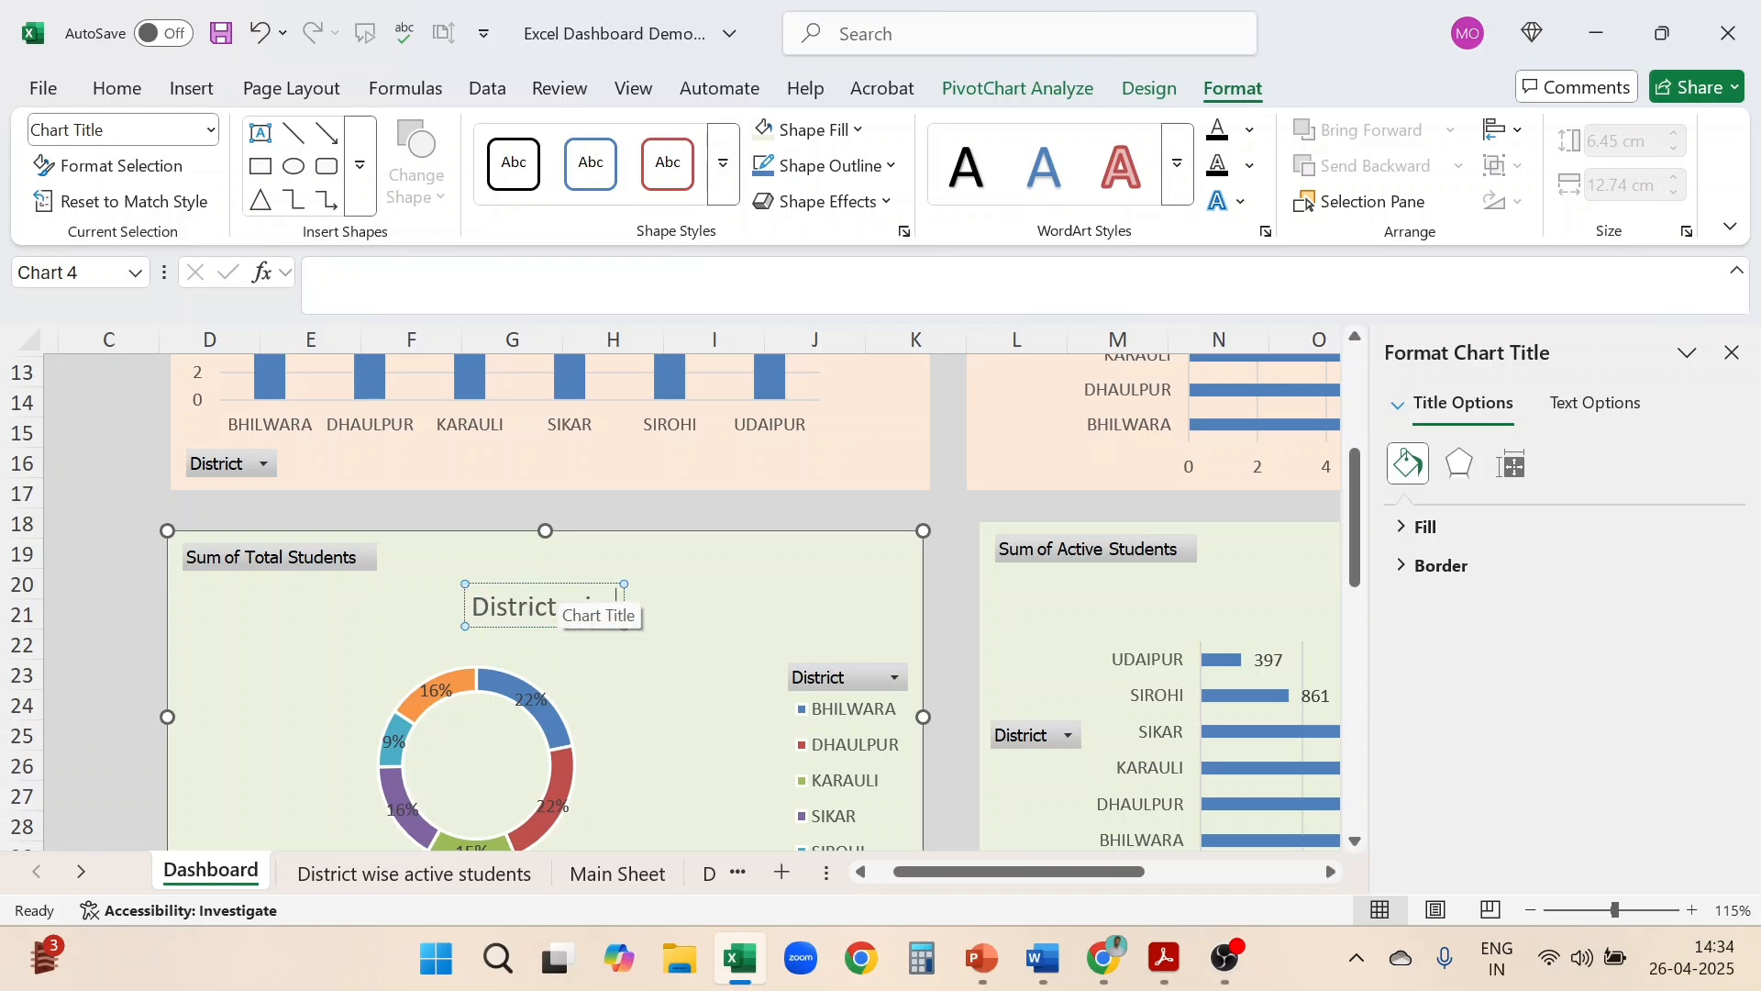
type("se Students")
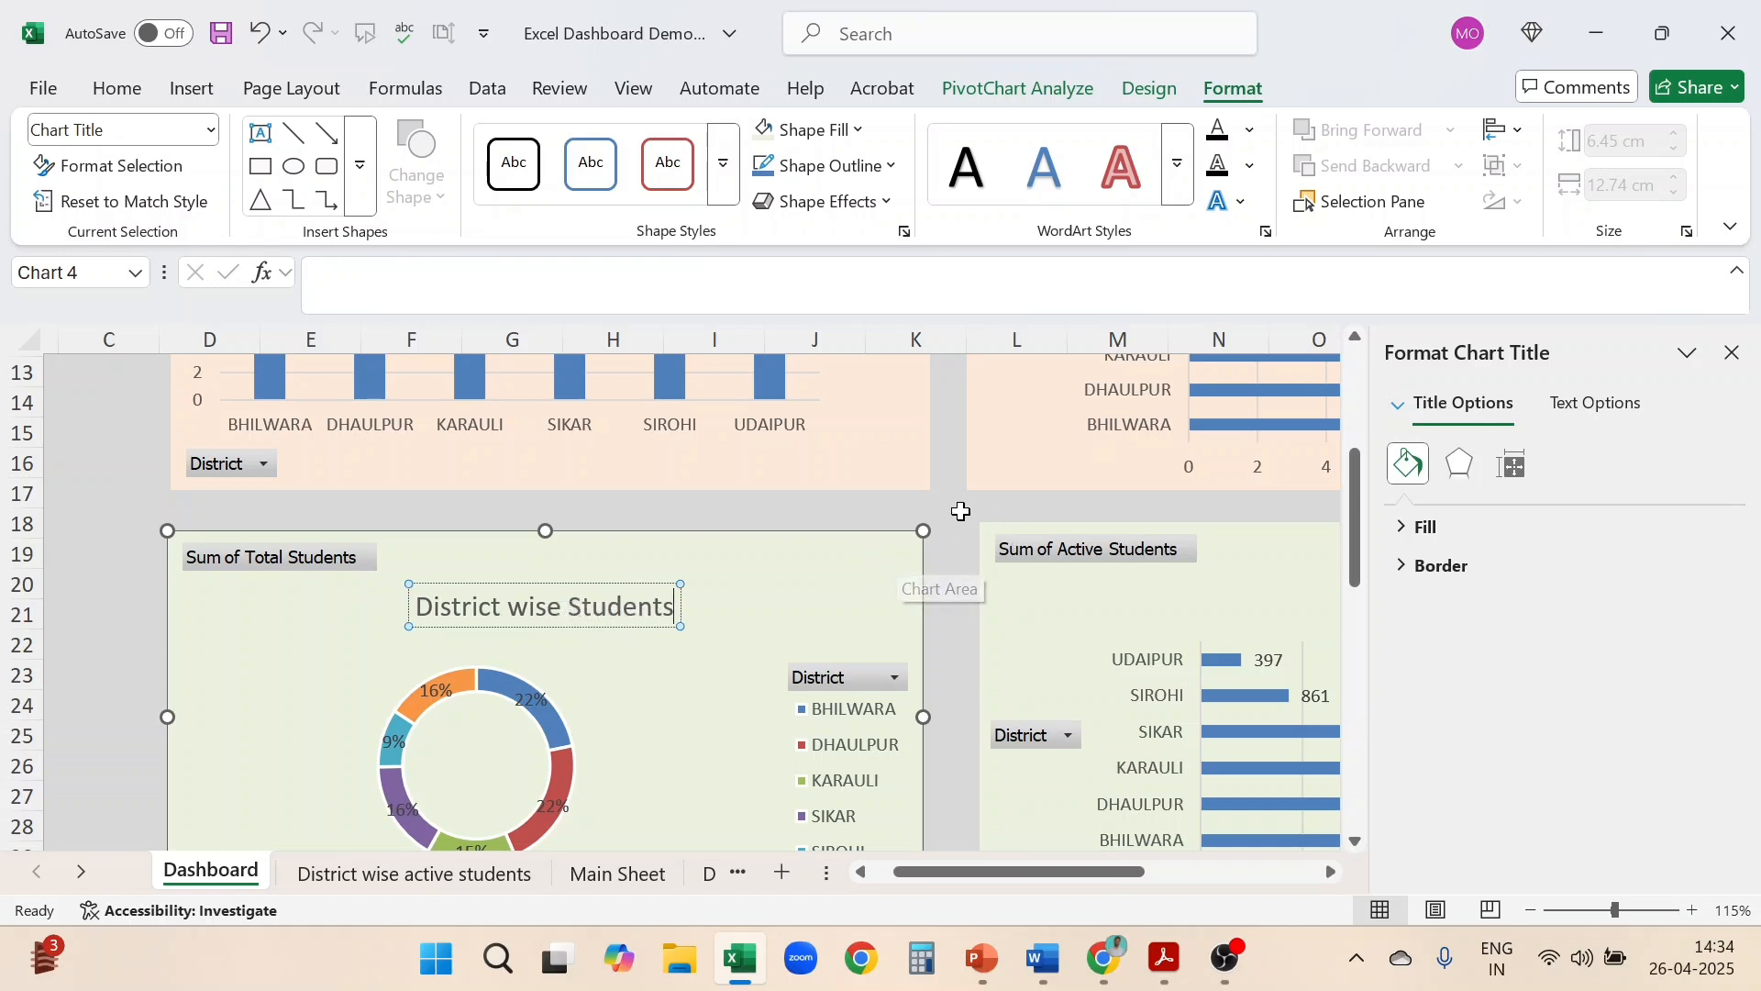
left_click(960, 510)
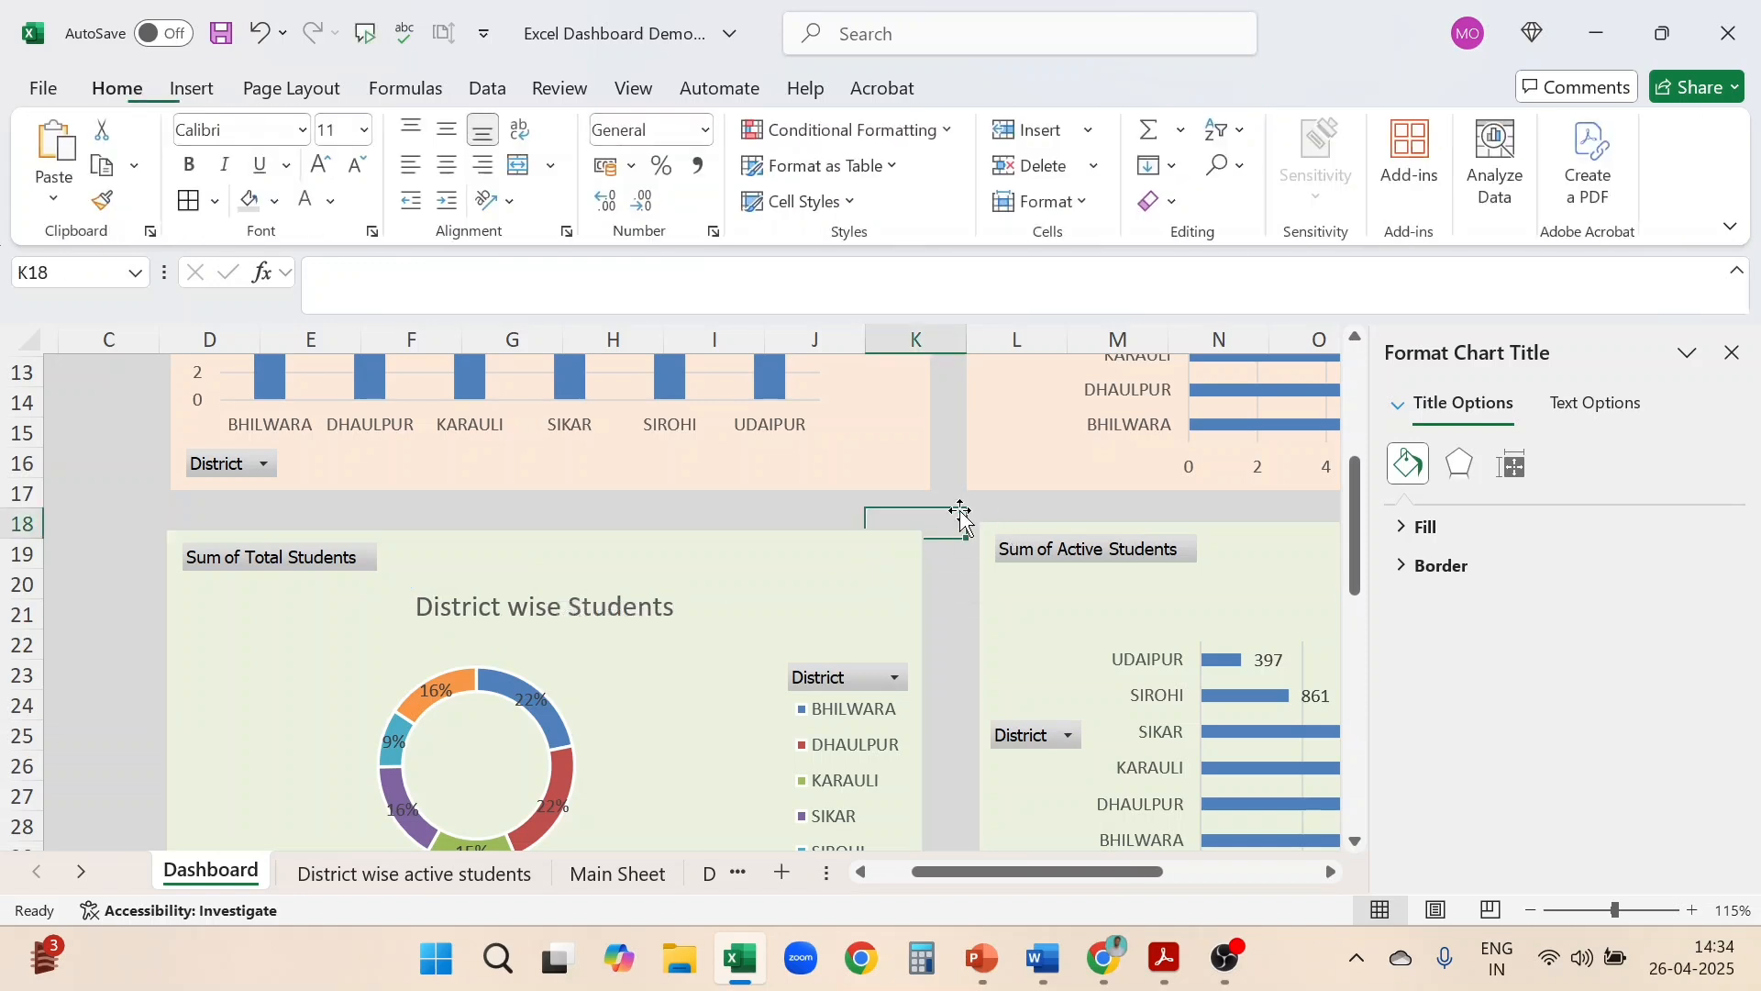
left_click(1731, 353)
Change the title of the active students bar chart to "District wise active students"
left_click(1432, 600)
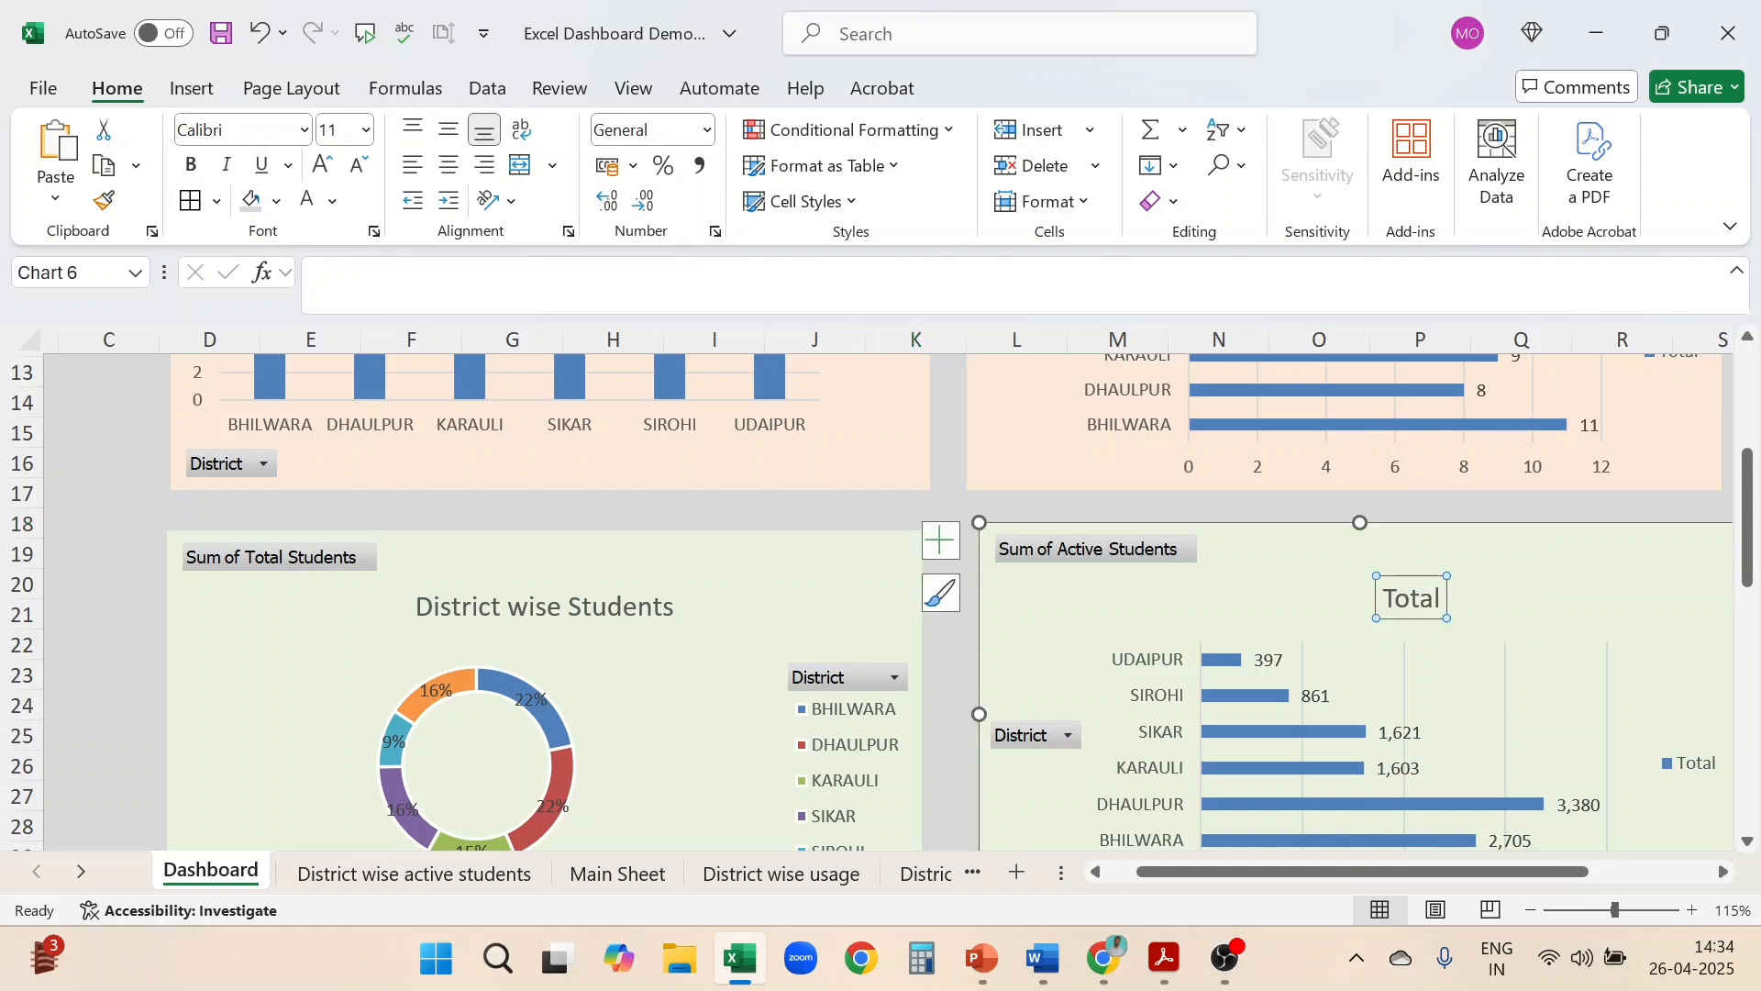
double_click(1429, 595)
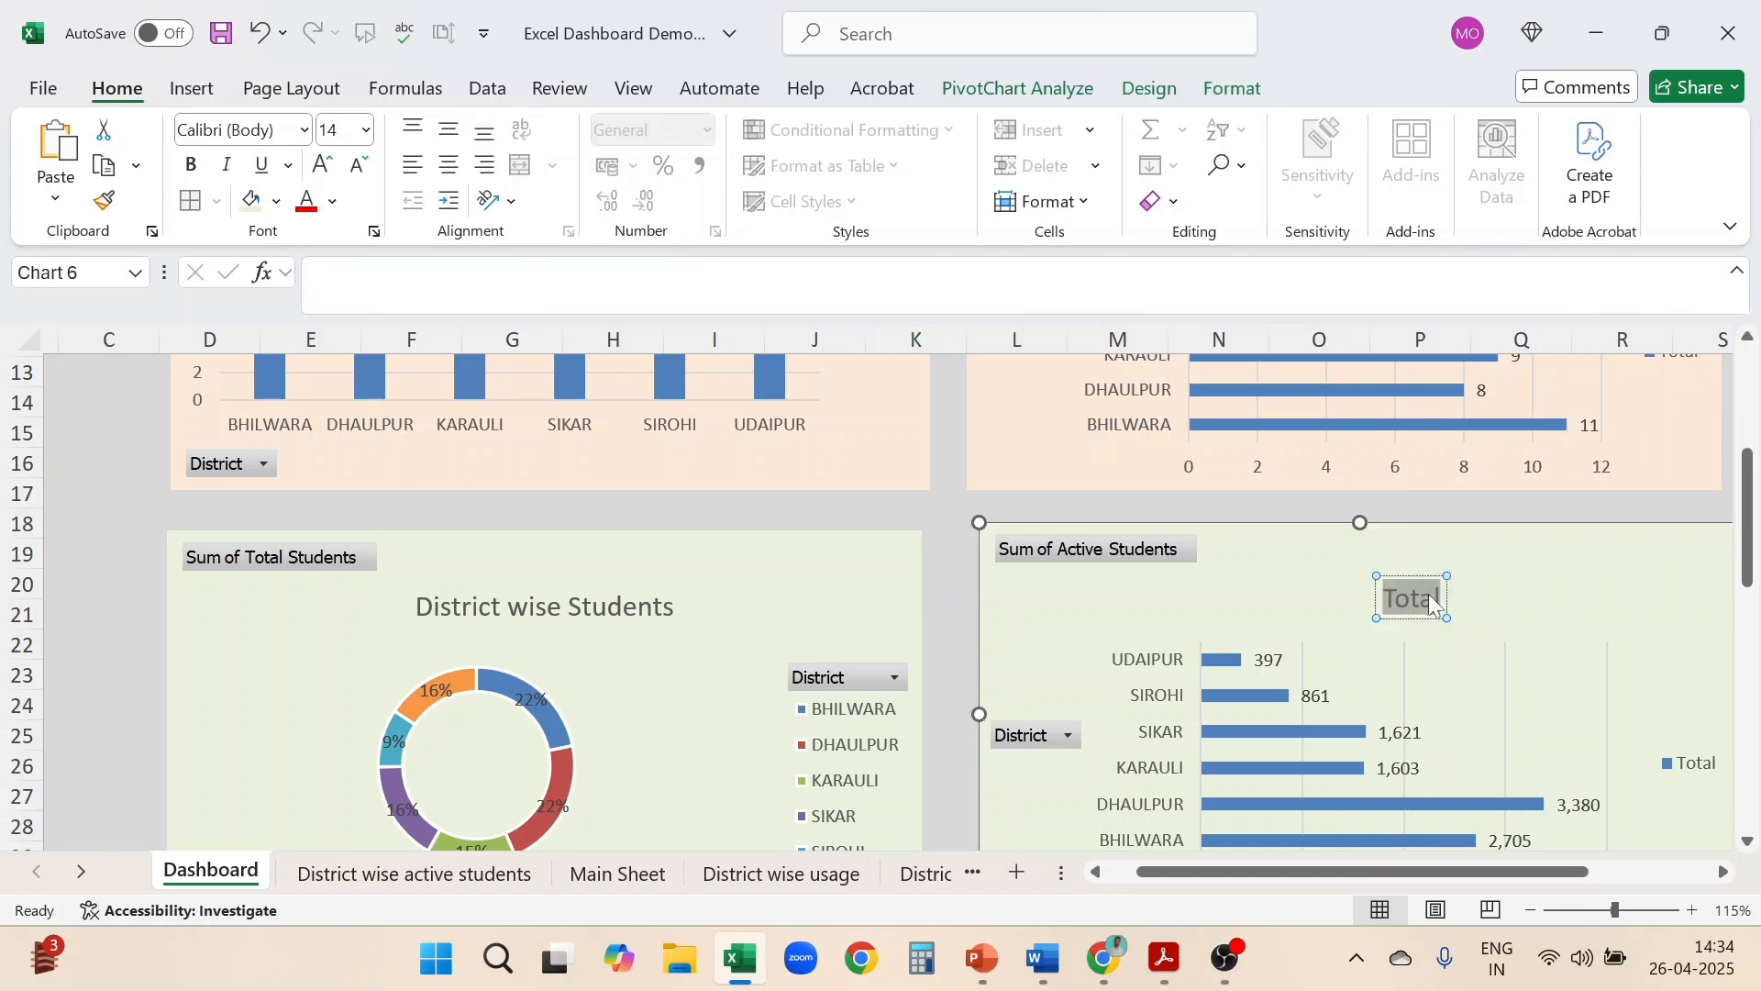
type("Dis")
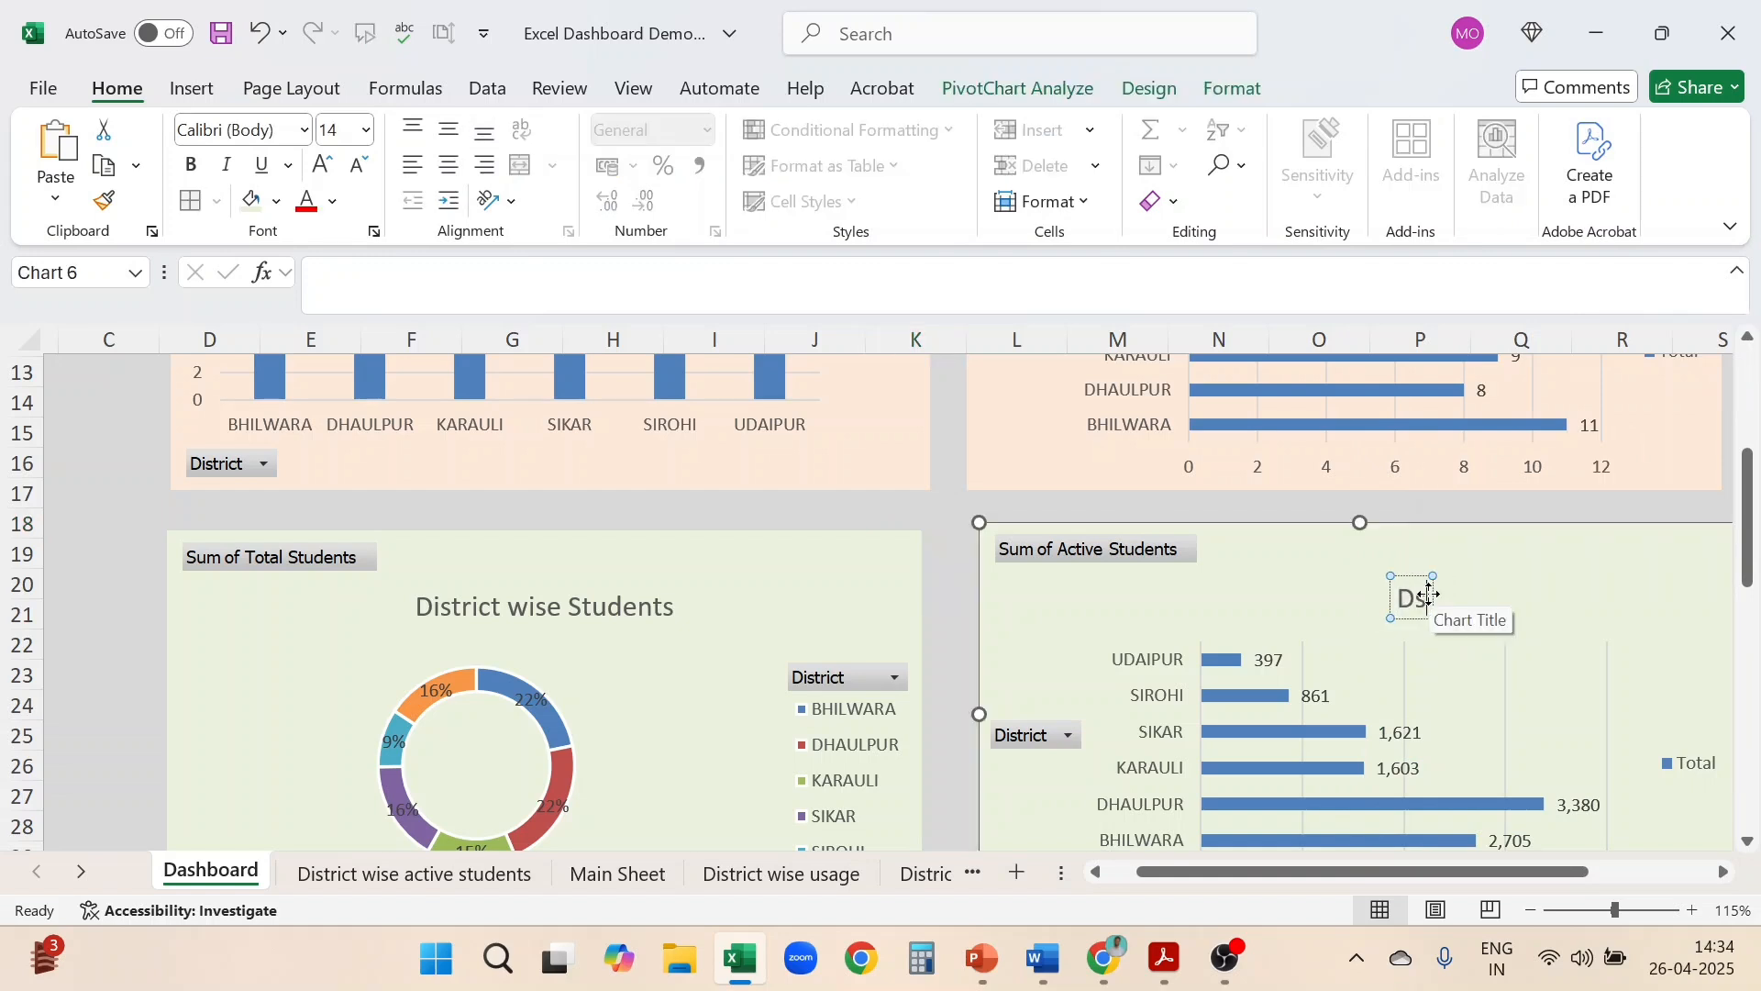
key("BackSpace")
type("i")
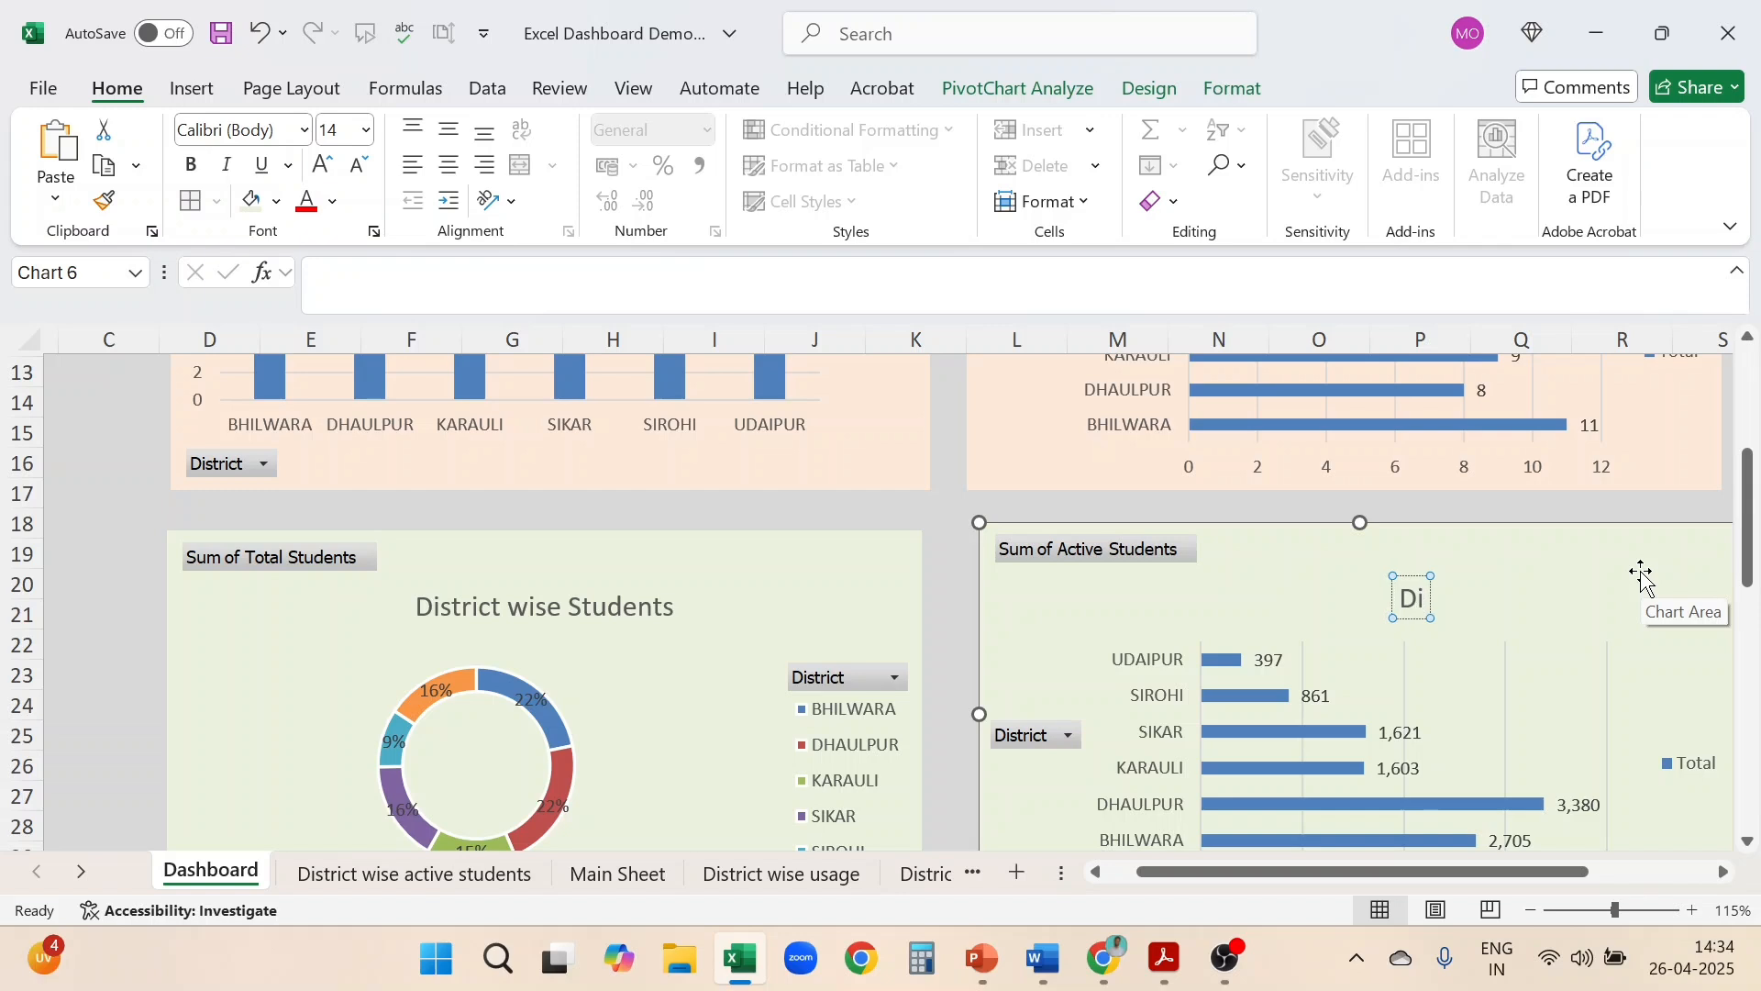
type("strict w")
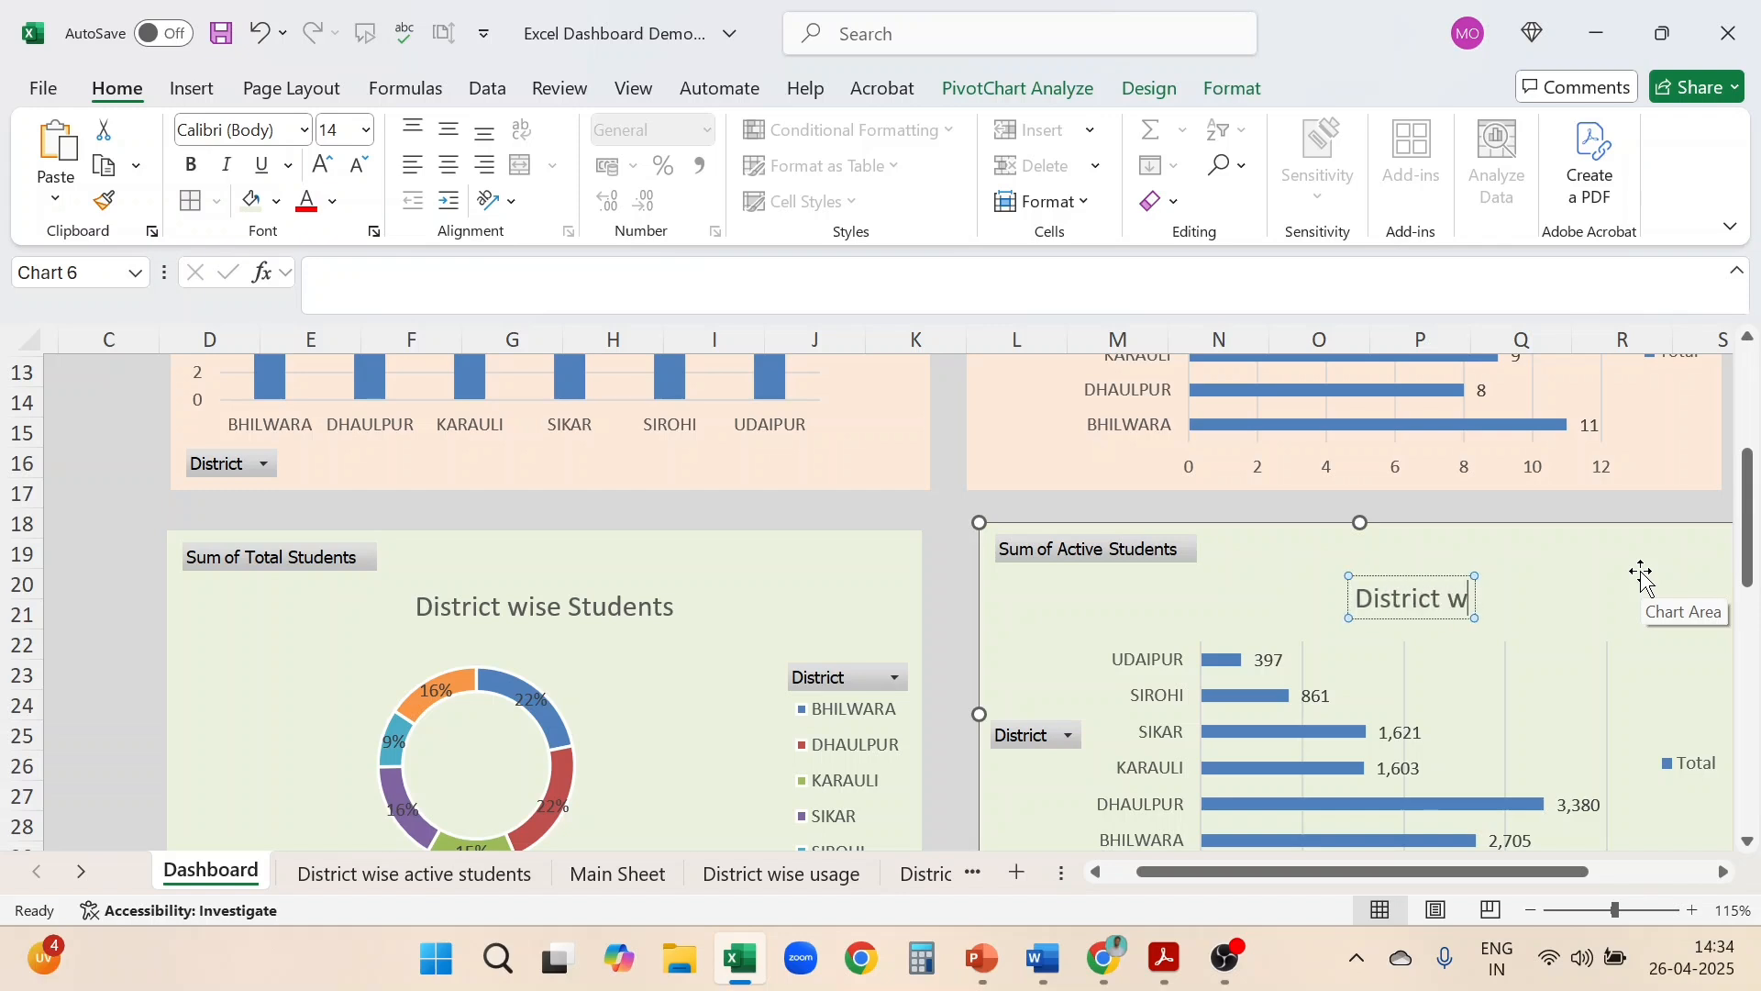
type("ise acti")
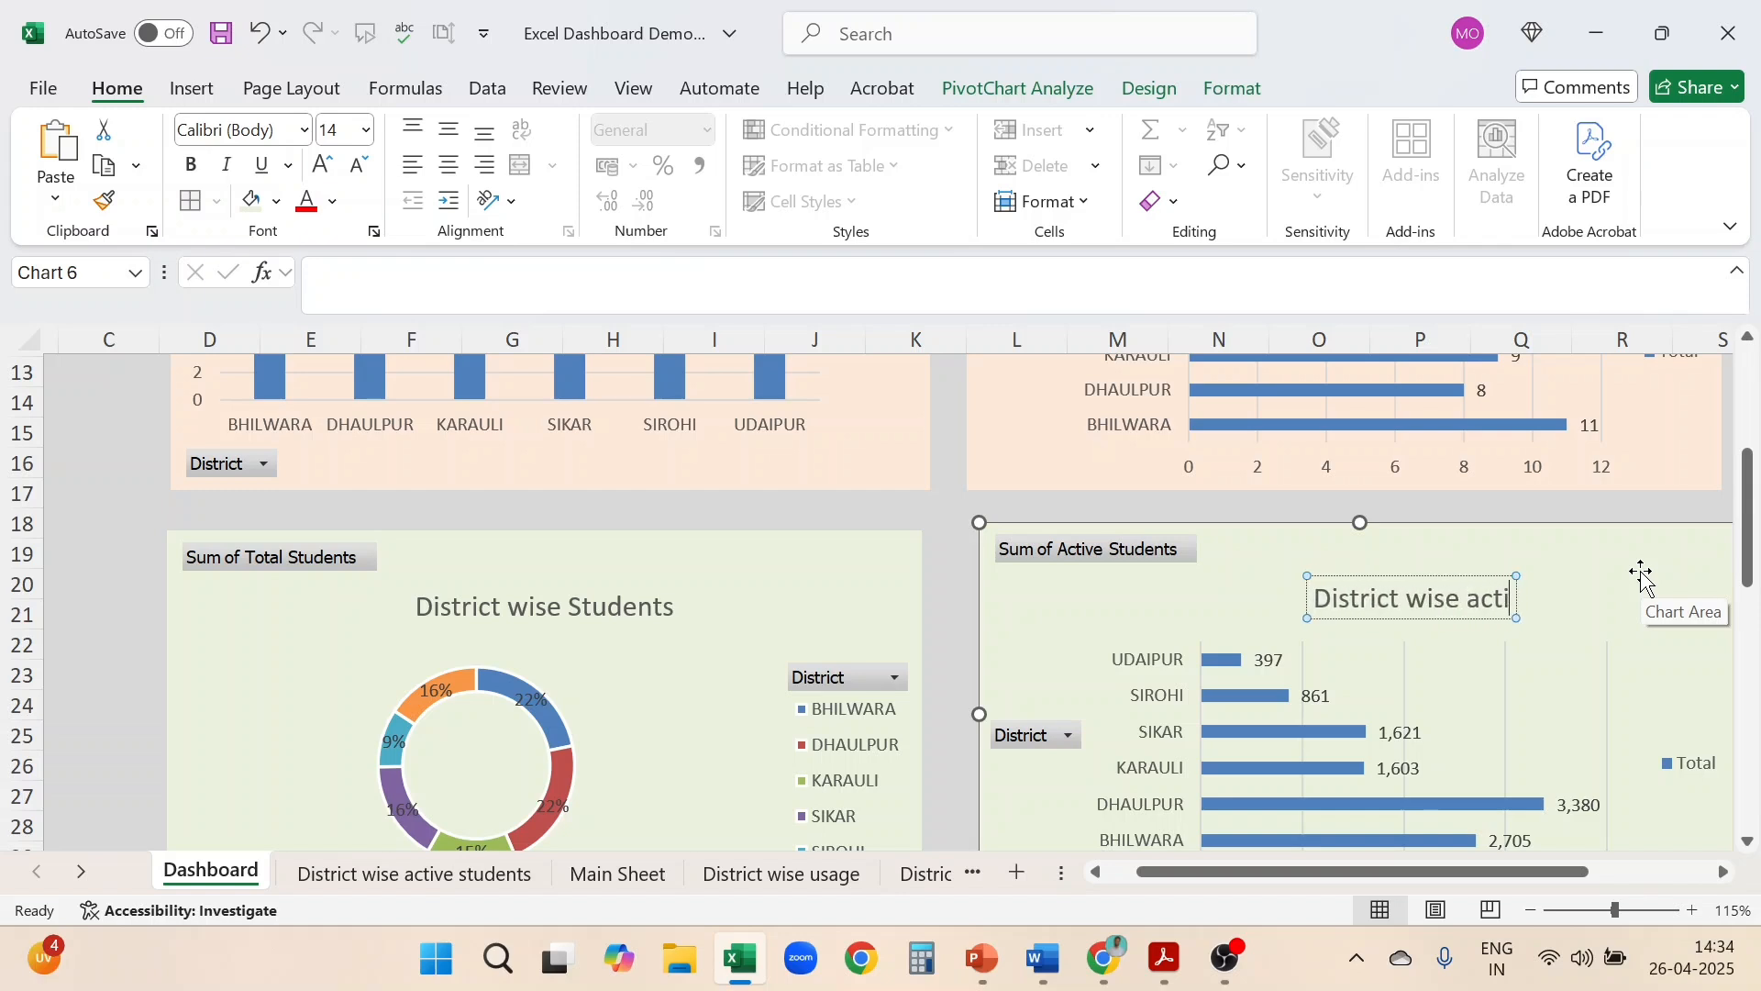
type("ve stude")
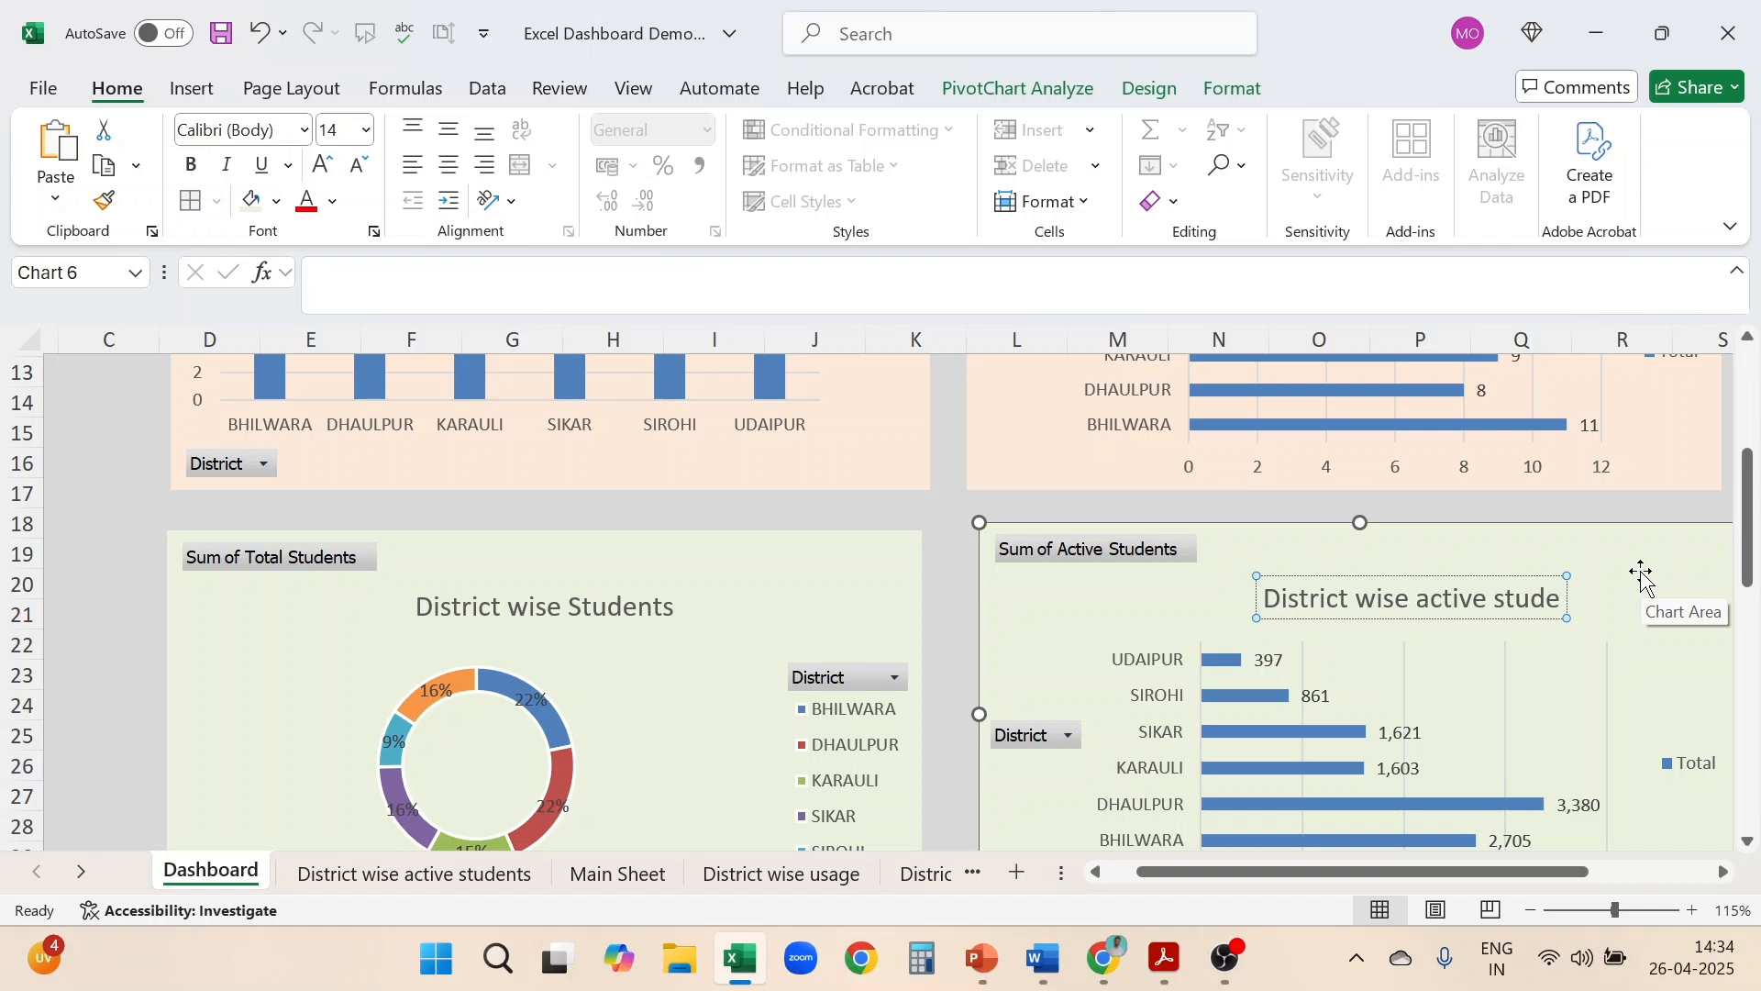
type("nts")
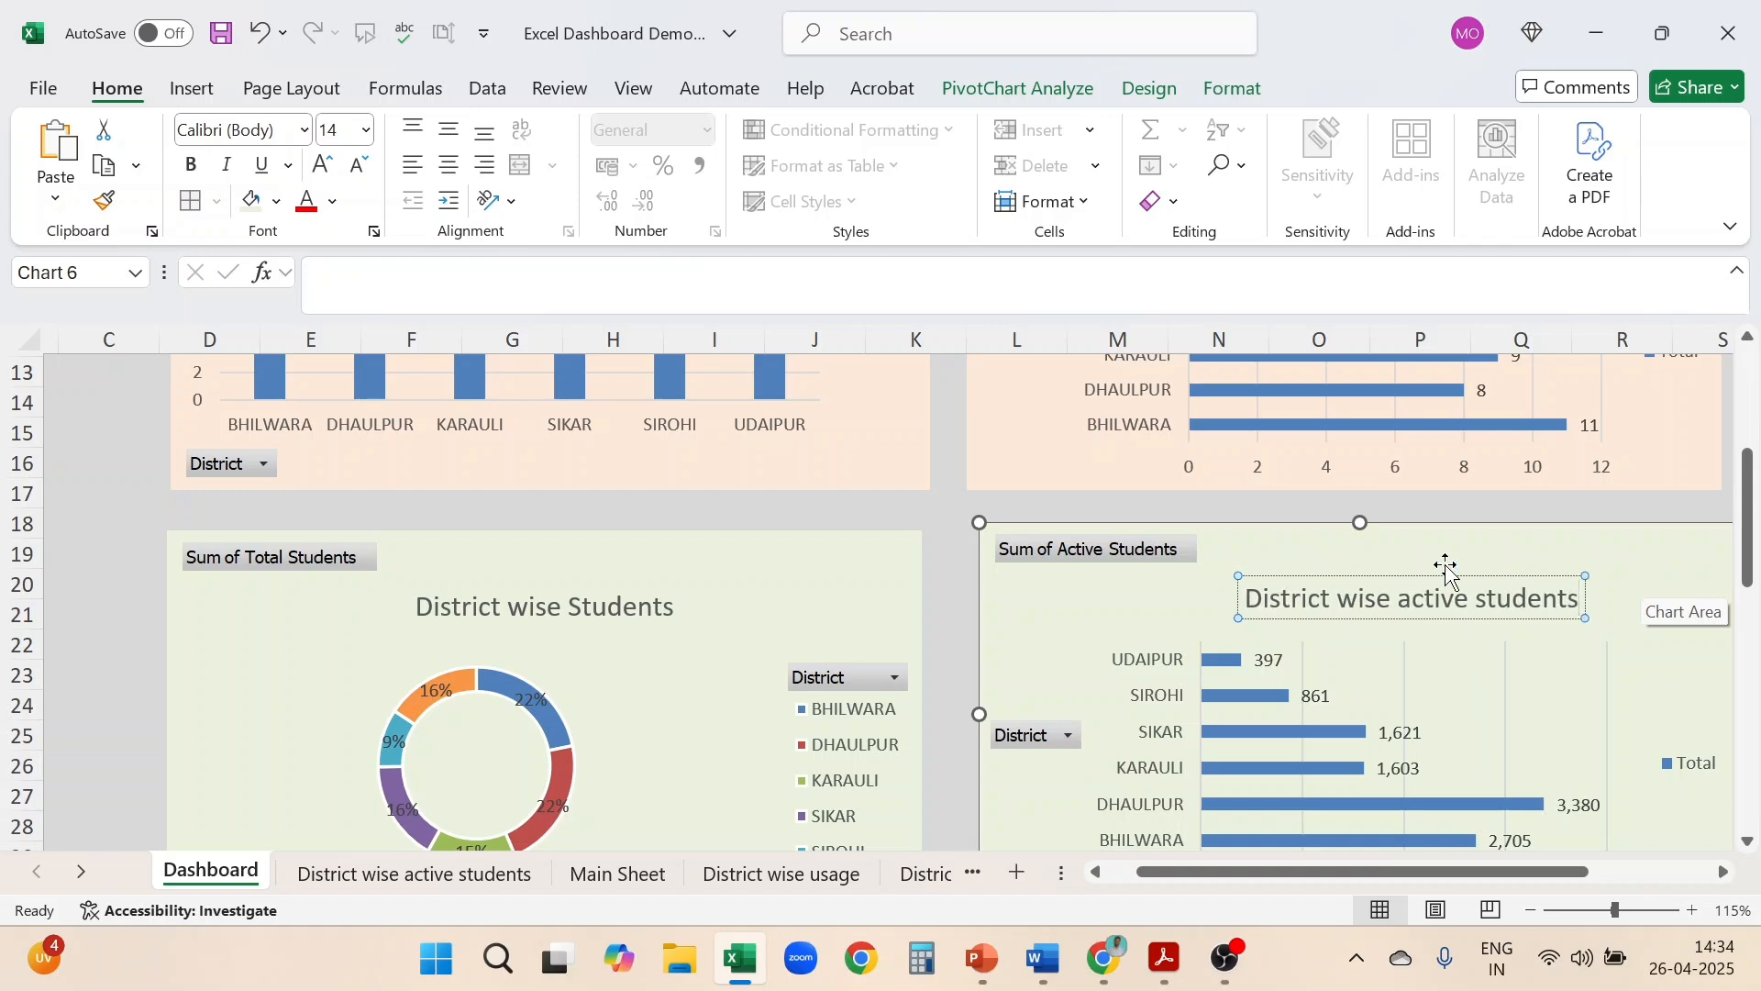
left_click(941, 646)
Move the total usage line chart up and left, just below the doughnut chart, with its upper edge at row 32
scroll(941, 650, "down", 2)
scroll(941, 650, "down", 2)
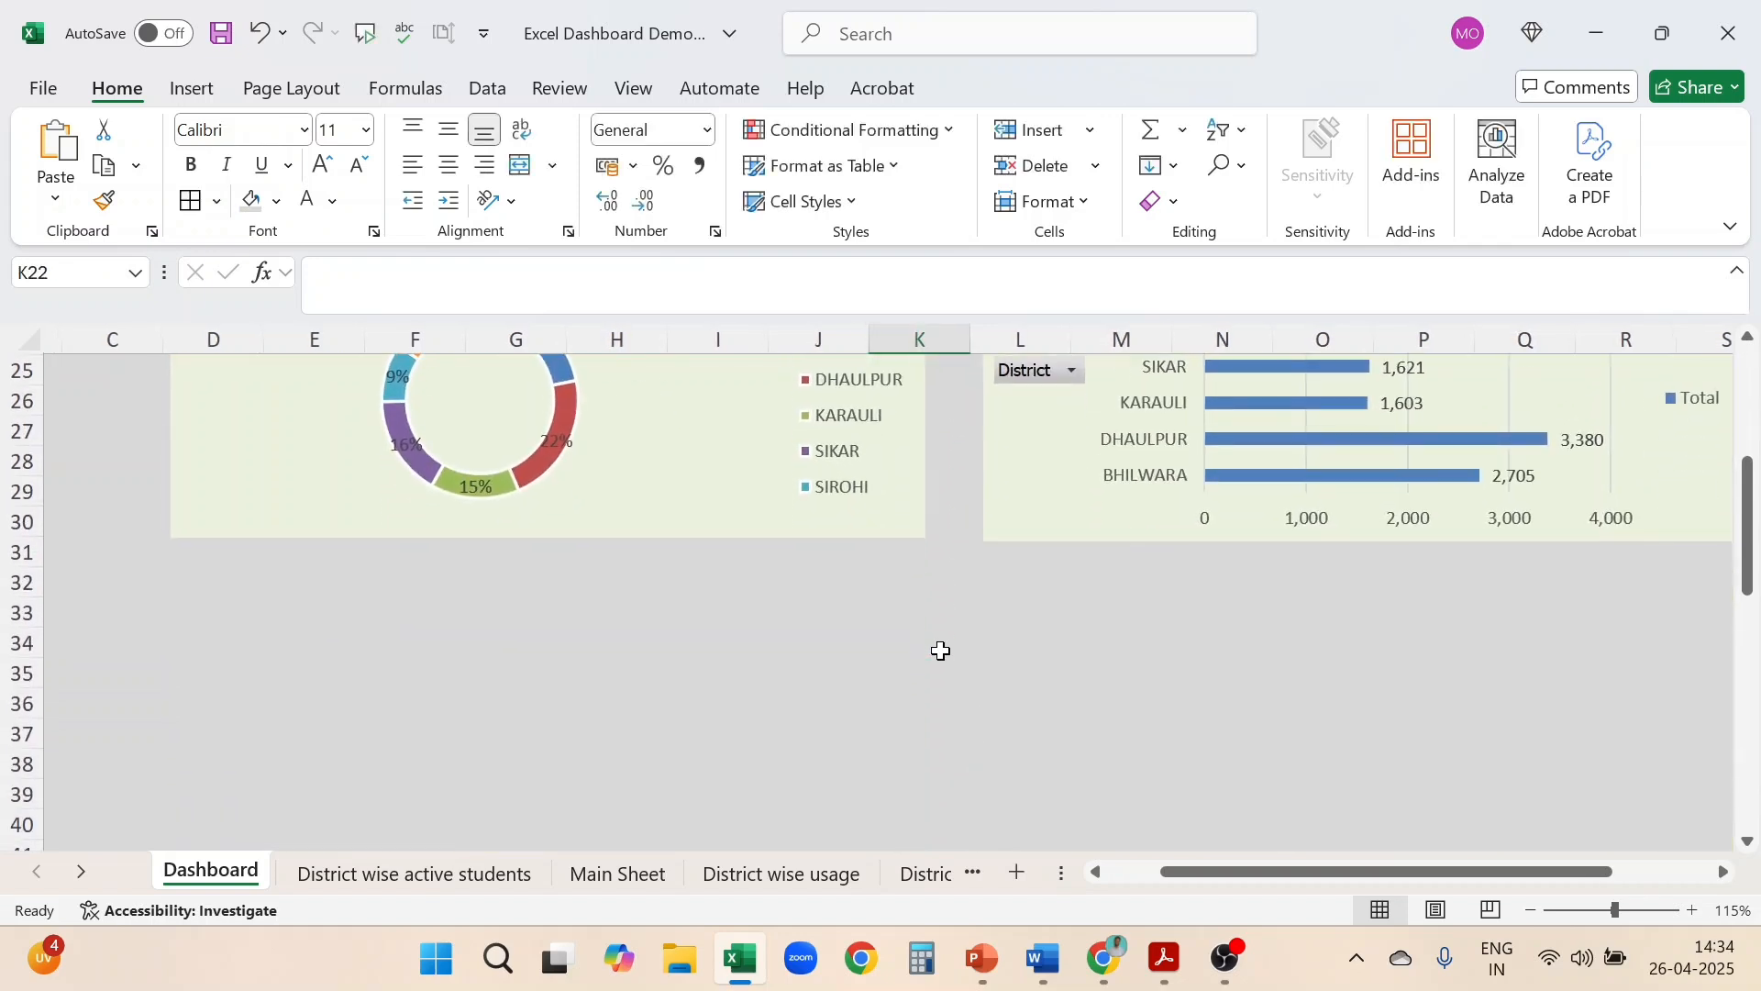
left_click_drag(1307, 748, 752, 642)
Change the title of the total usage line chart to "District wise Learning" and close the title formatting options
double_click(768, 673)
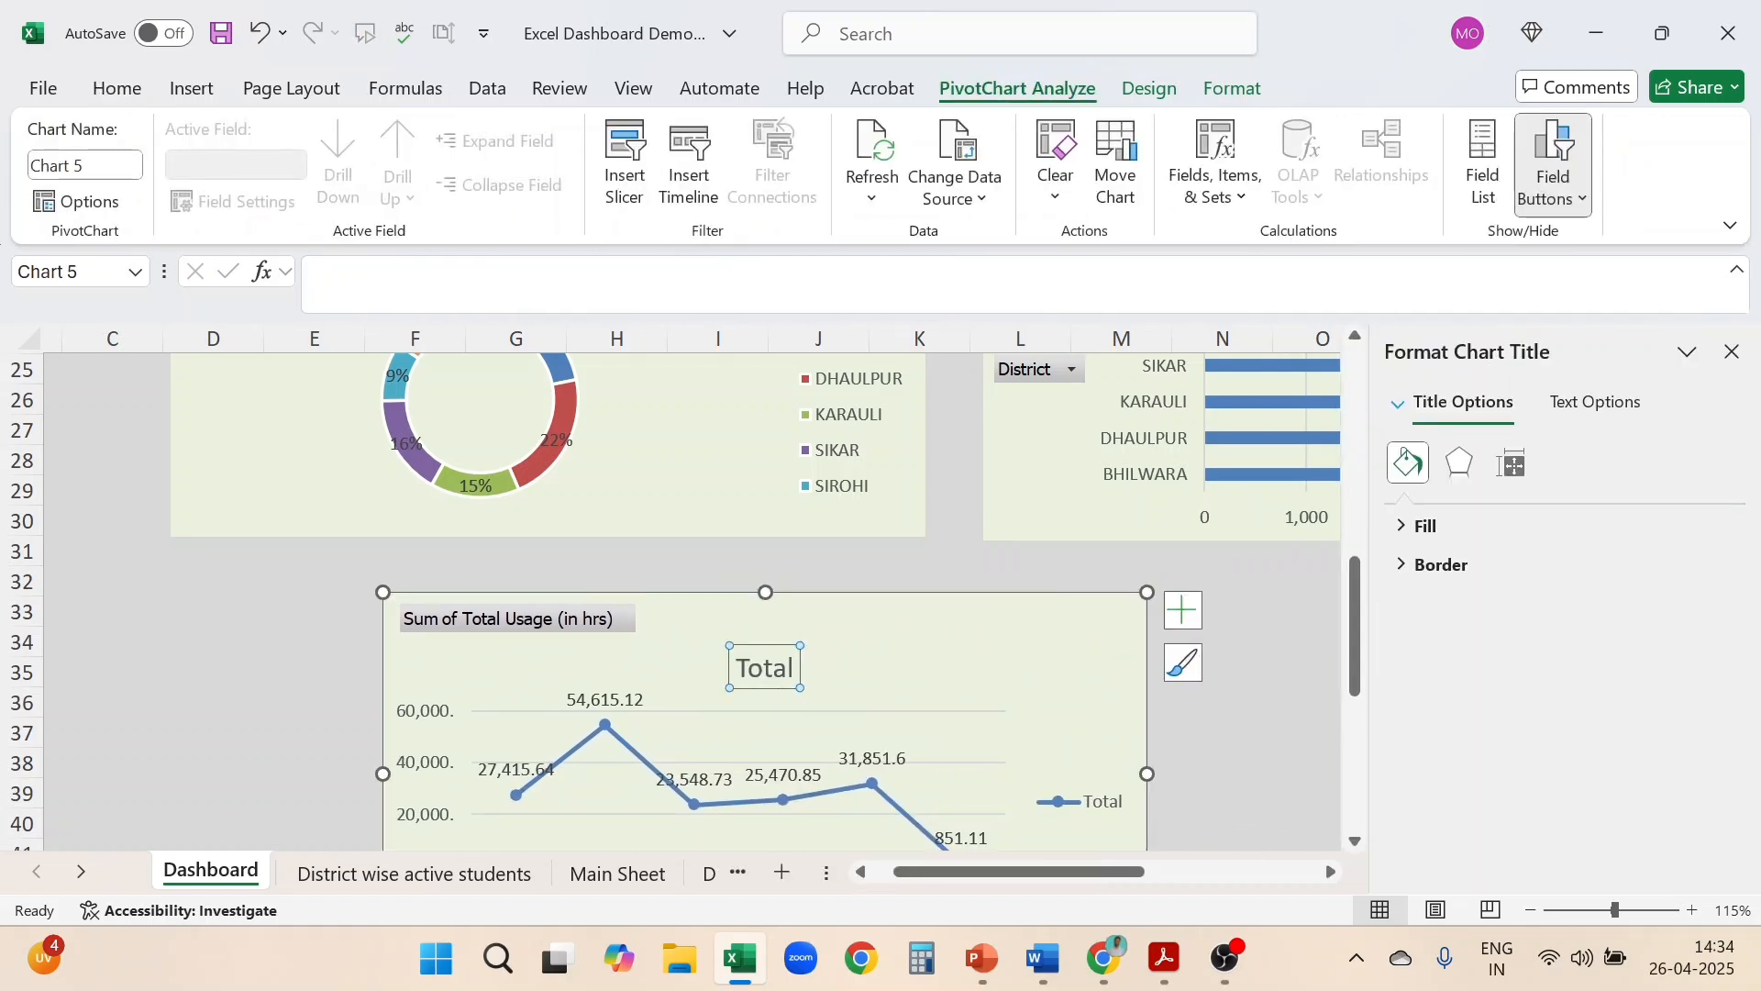
left_click(773, 669)
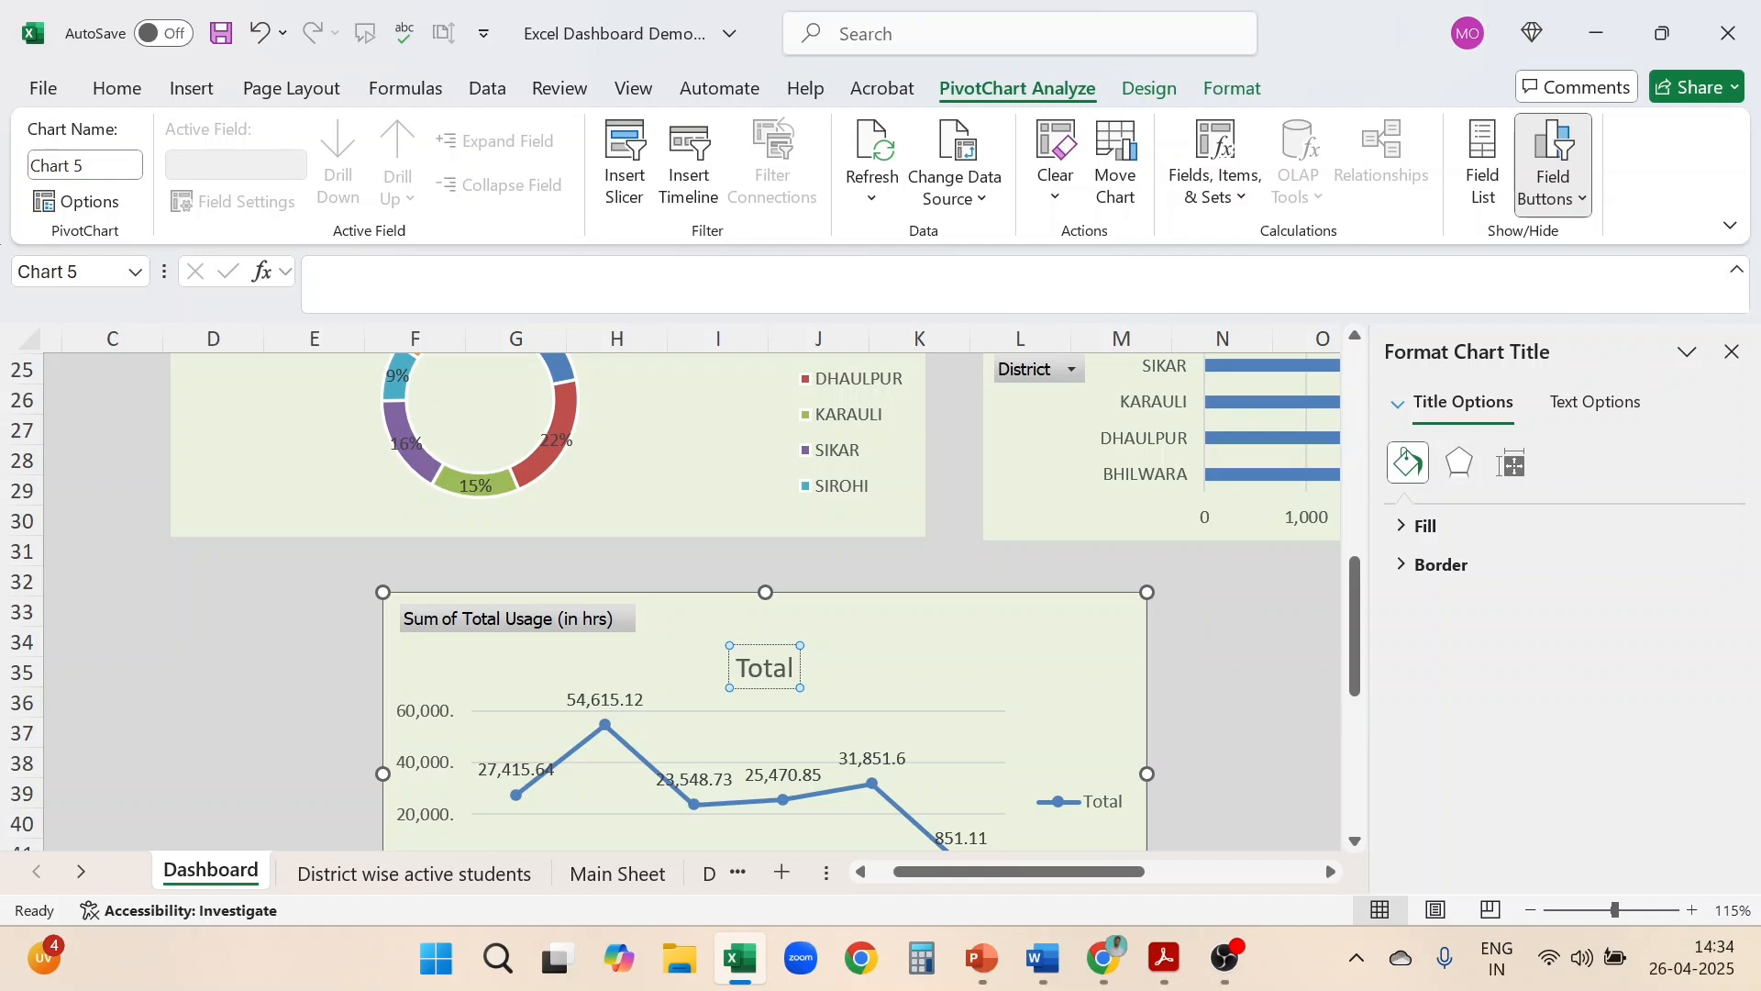
double_click(773, 669)
key("BackSpace")
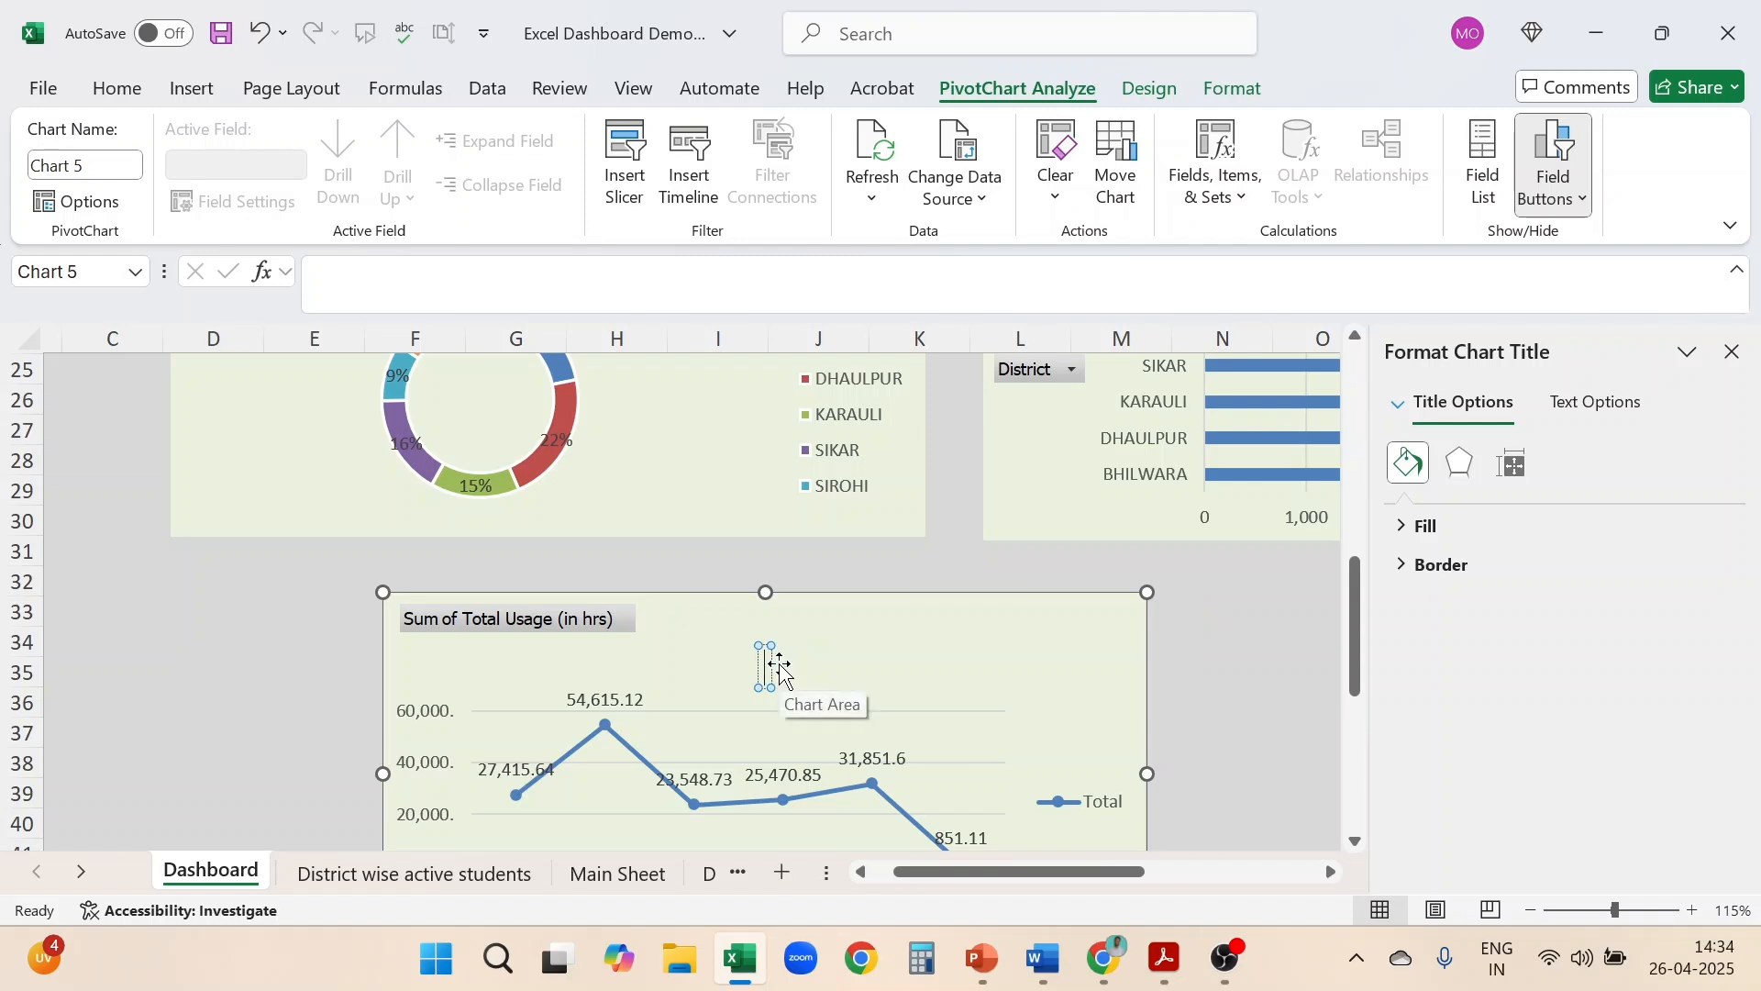
type("Distr")
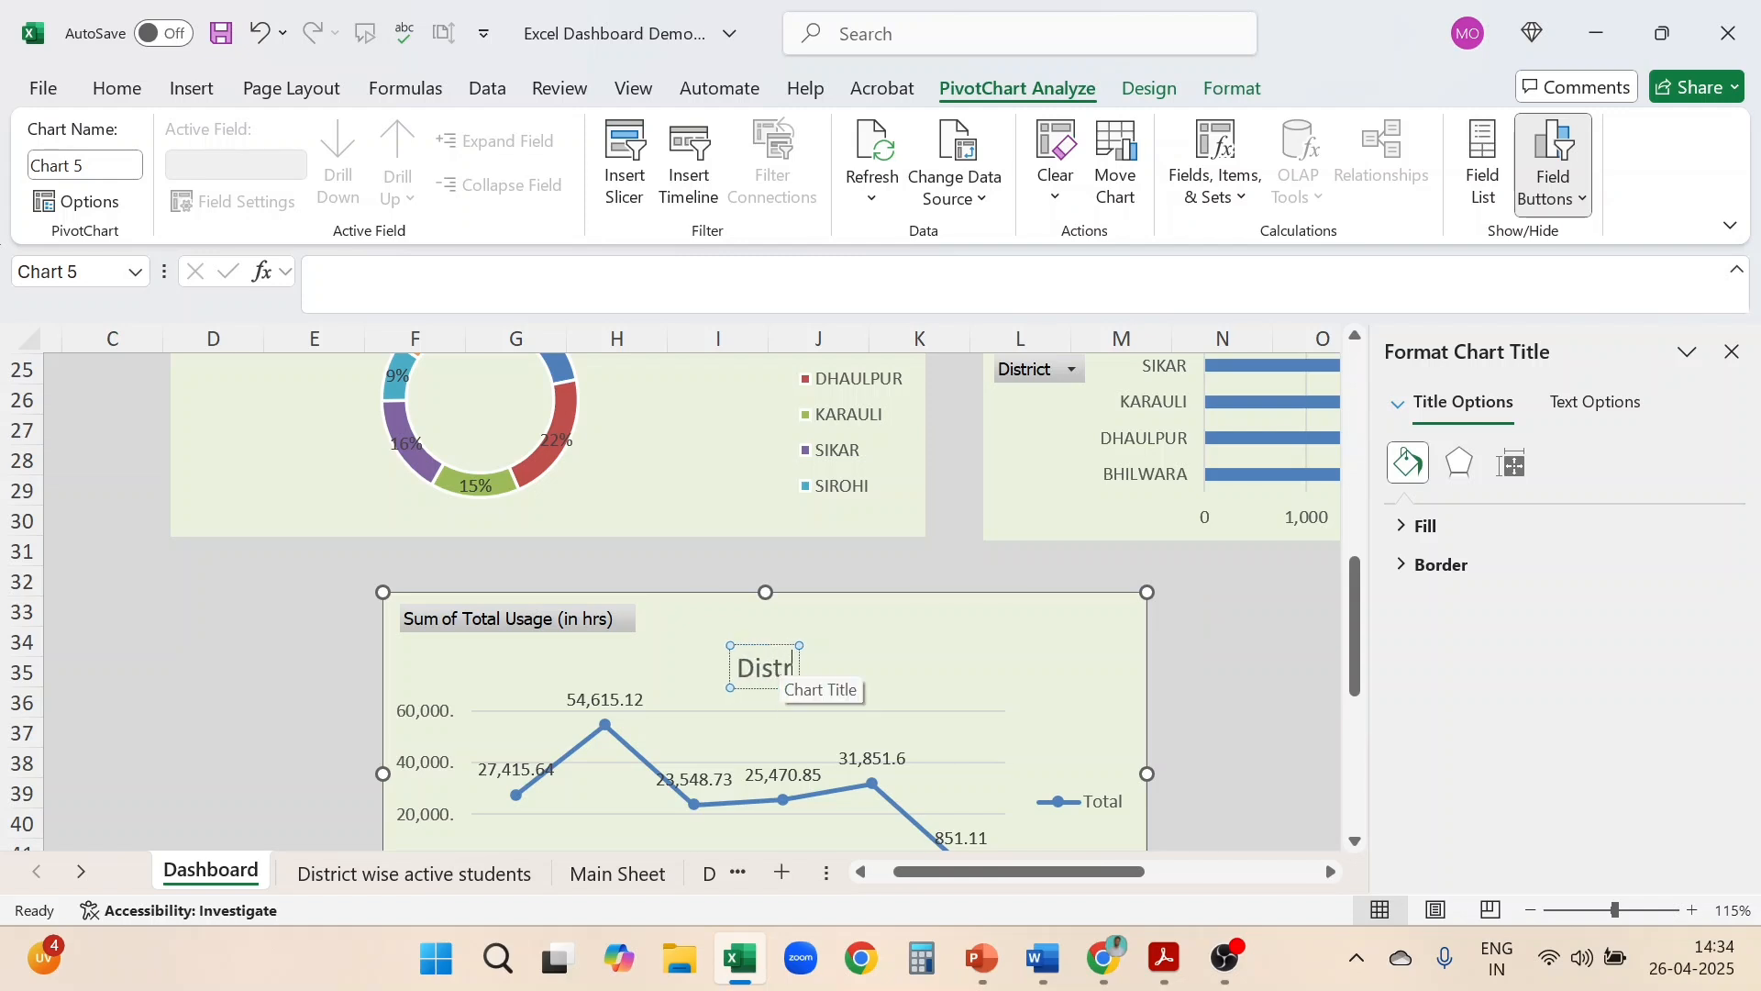
type("ict wise")
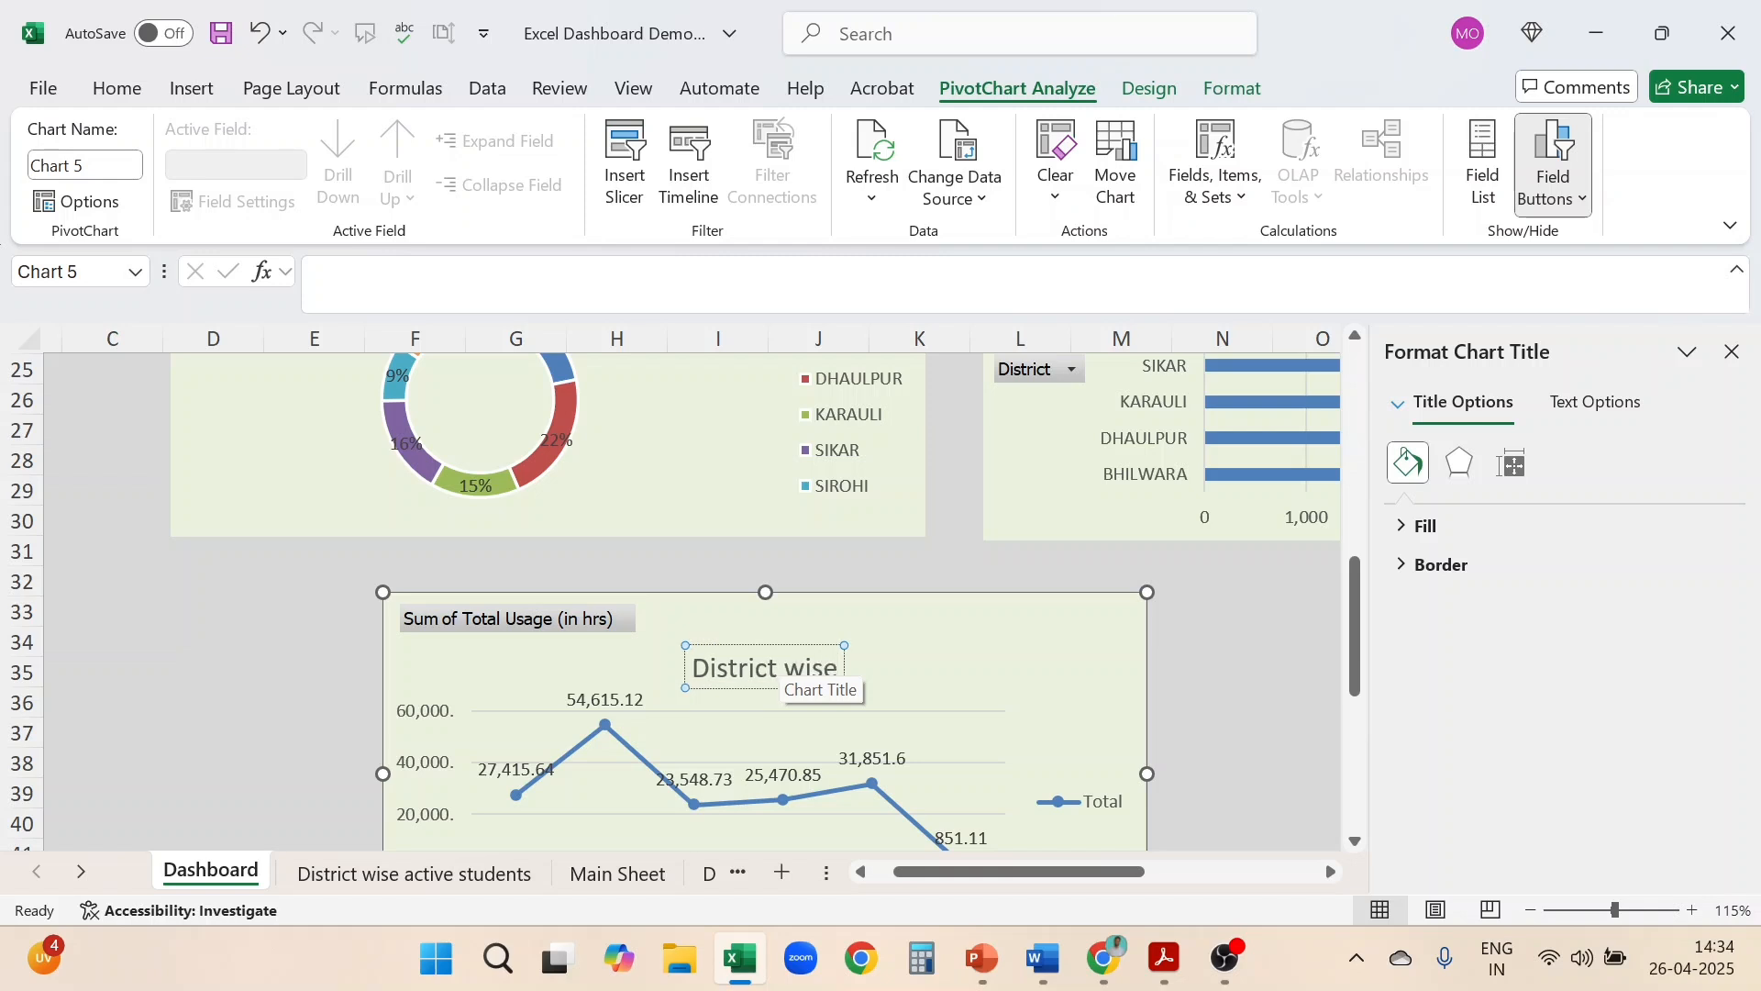
type(" Lear")
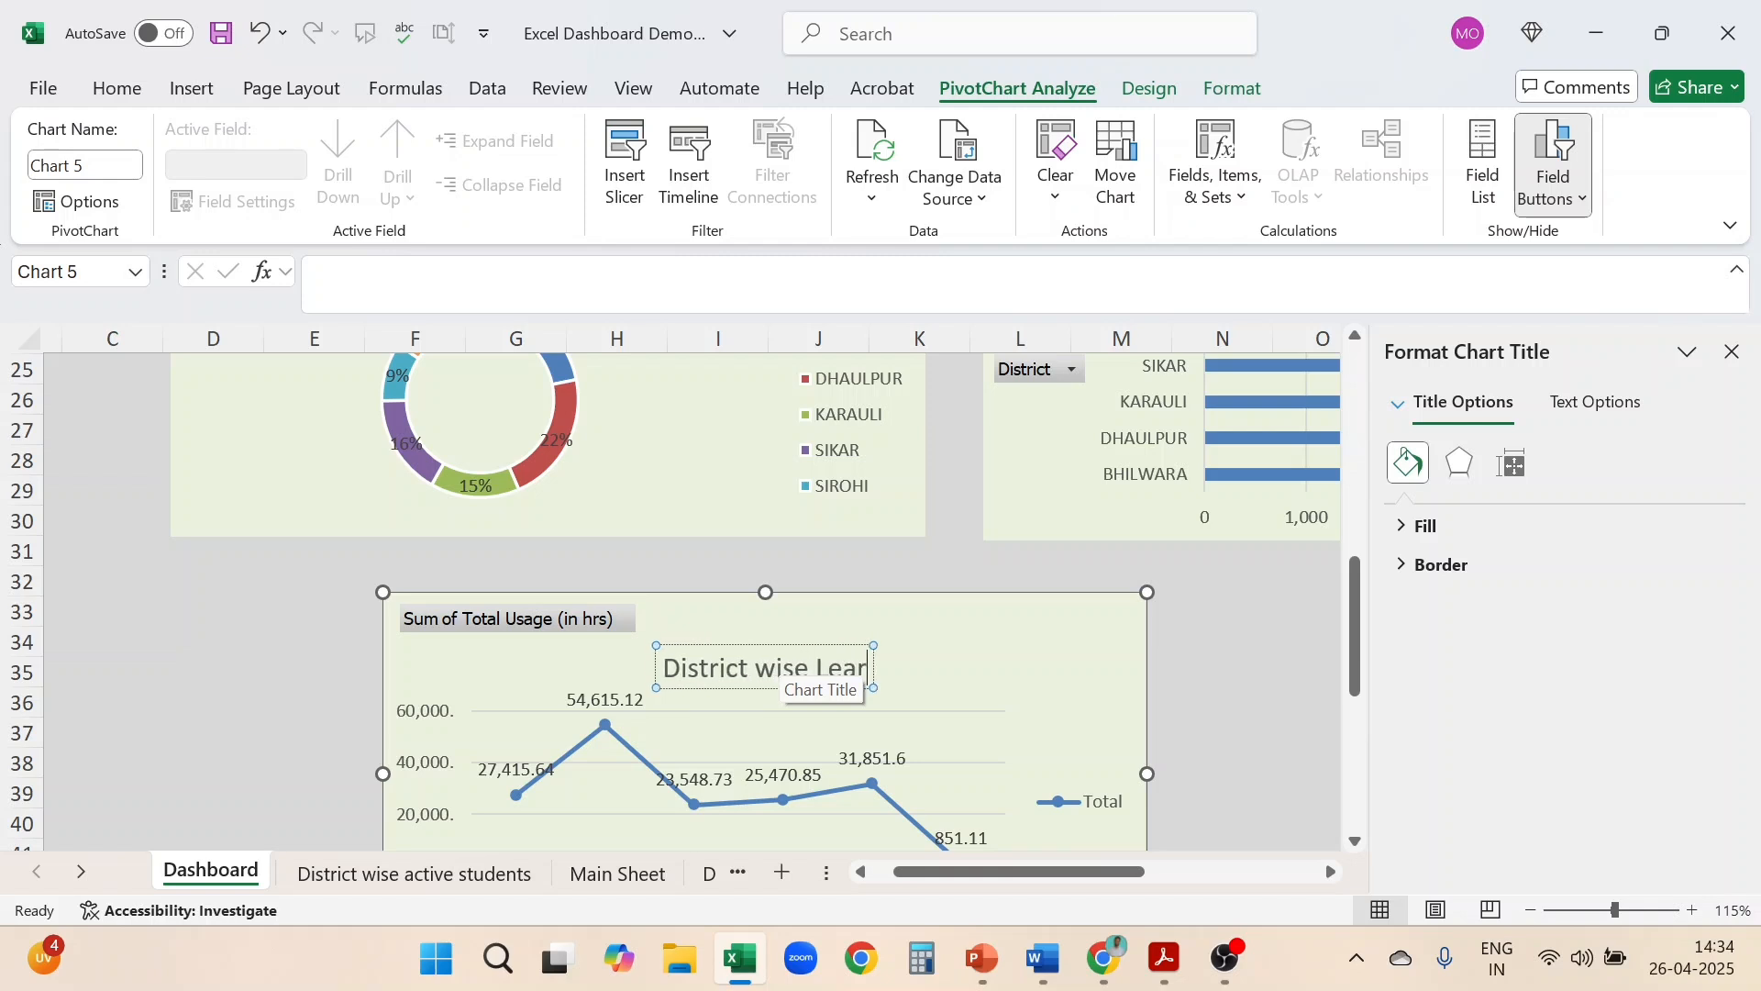
type("ning")
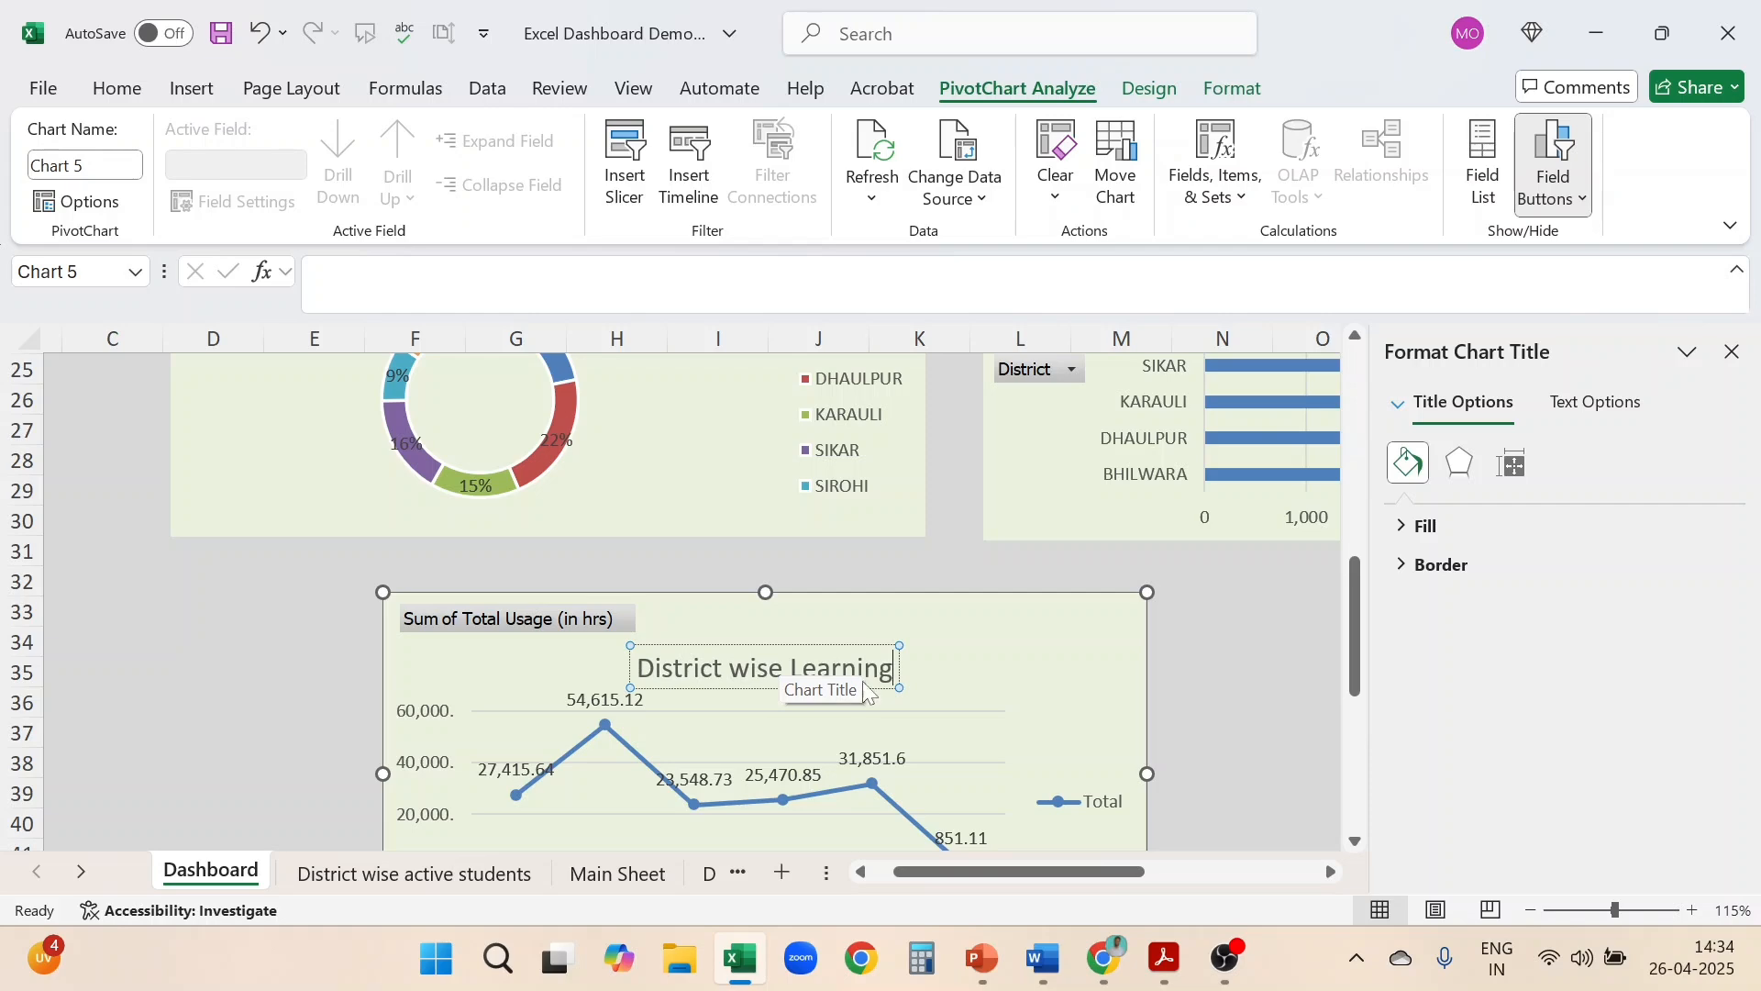
left_click(1264, 653)
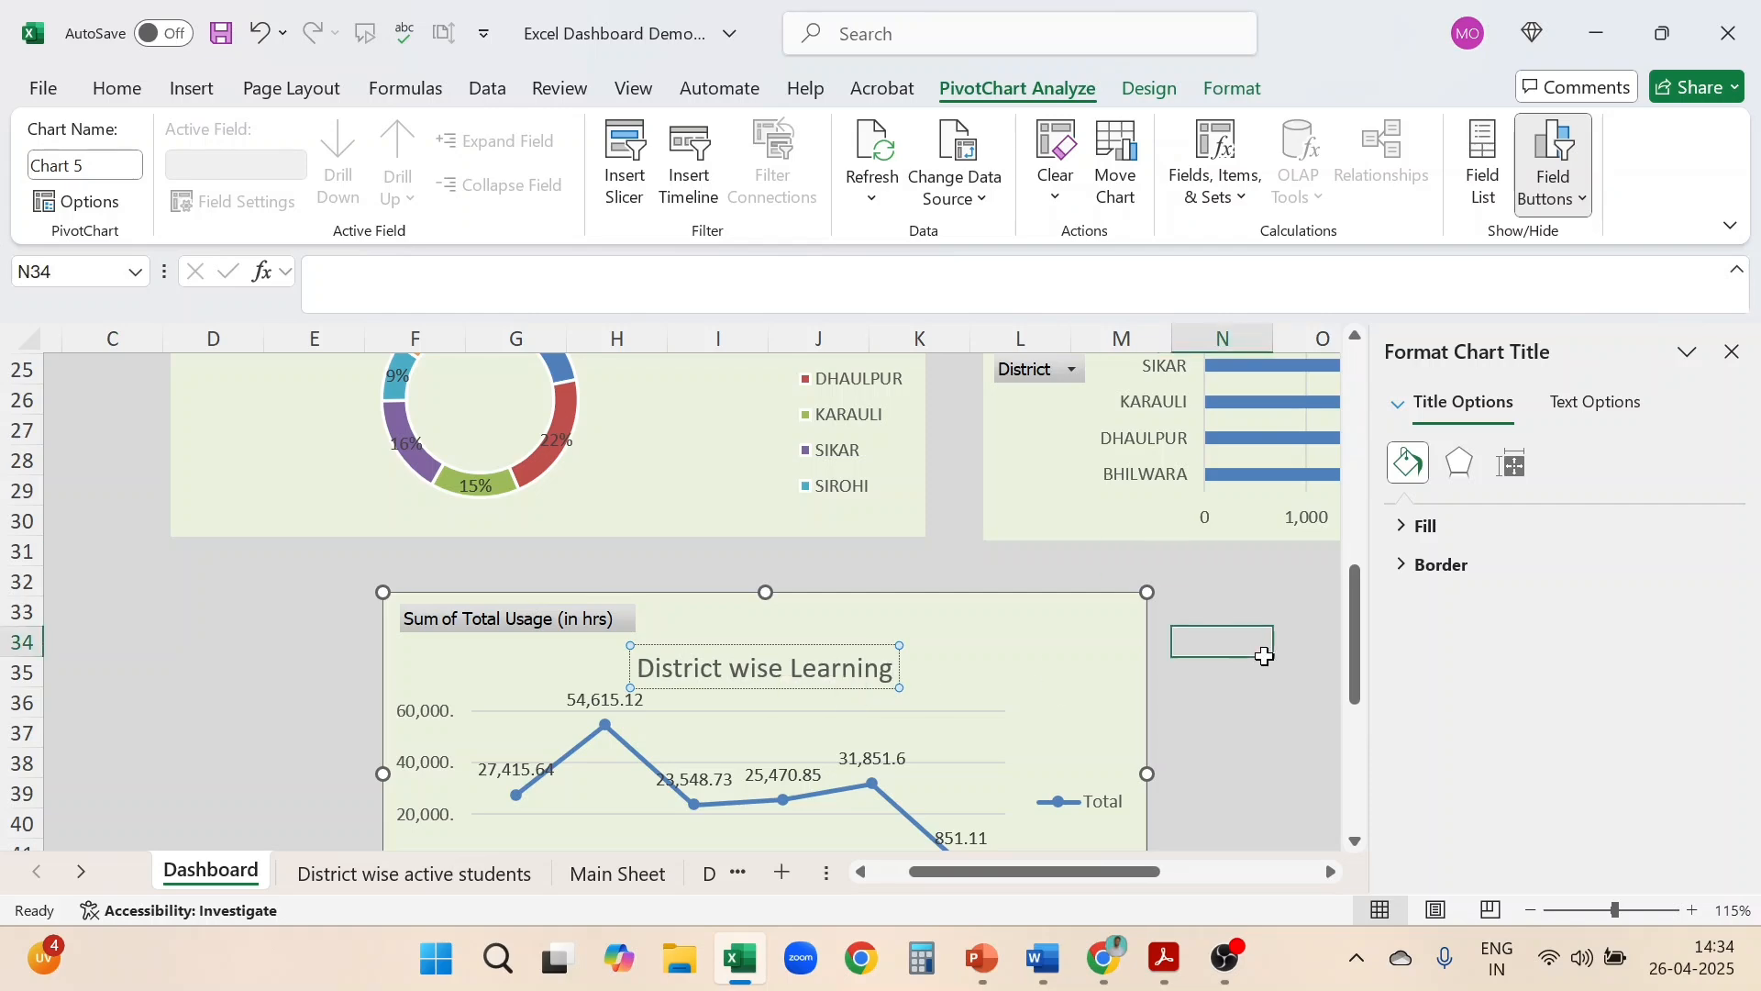
left_click(1733, 354)
Widen the District wise Learning chart on both sides so it spans the two student charts above, from column D to S
left_click(1085, 681)
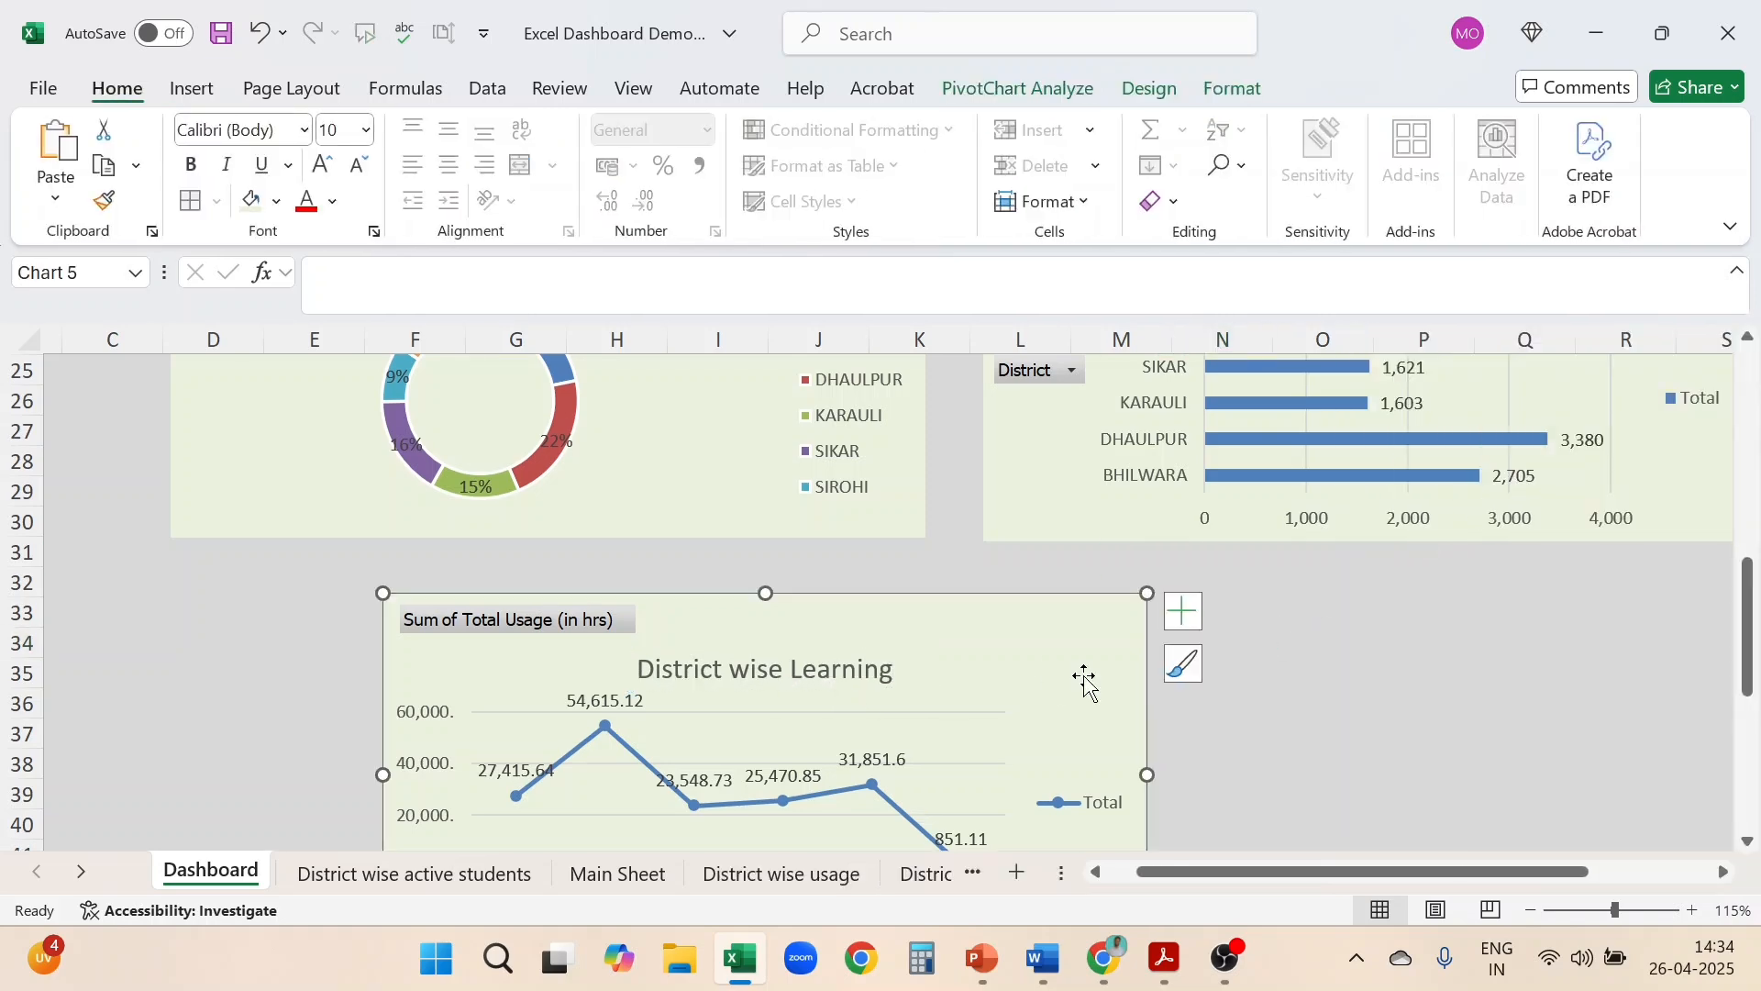
scroll(1085, 676, "down", 3)
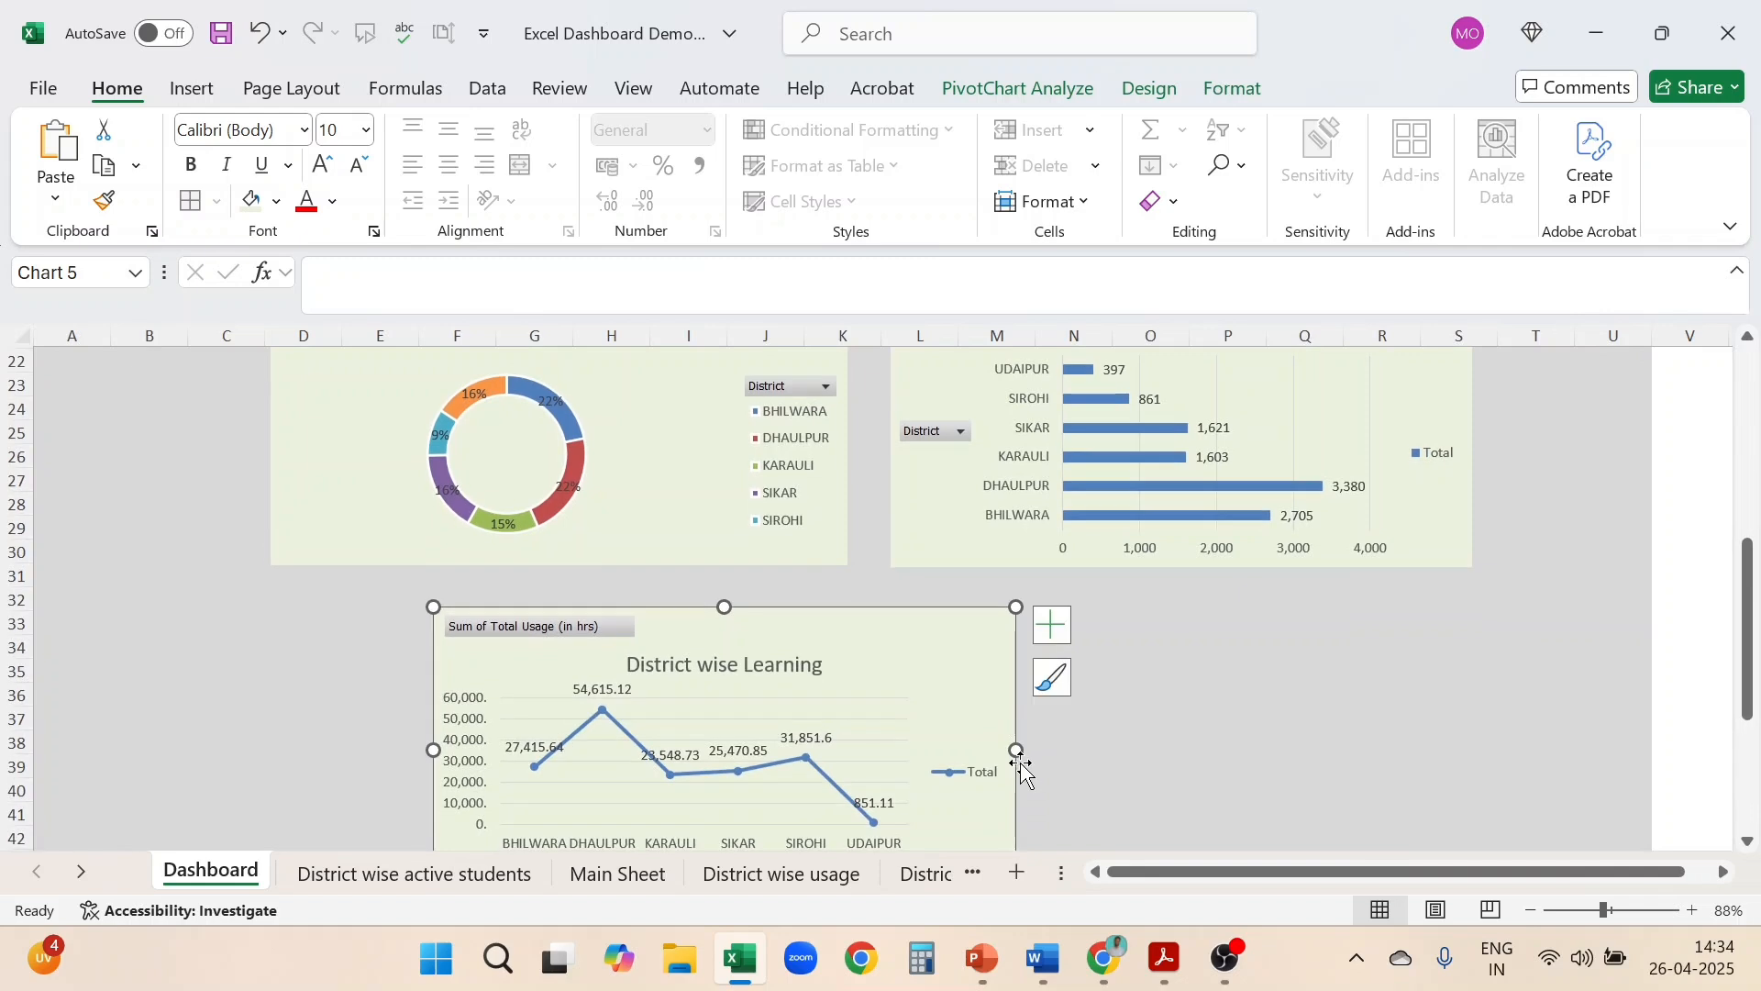
left_click_drag(1016, 750, 1483, 709)
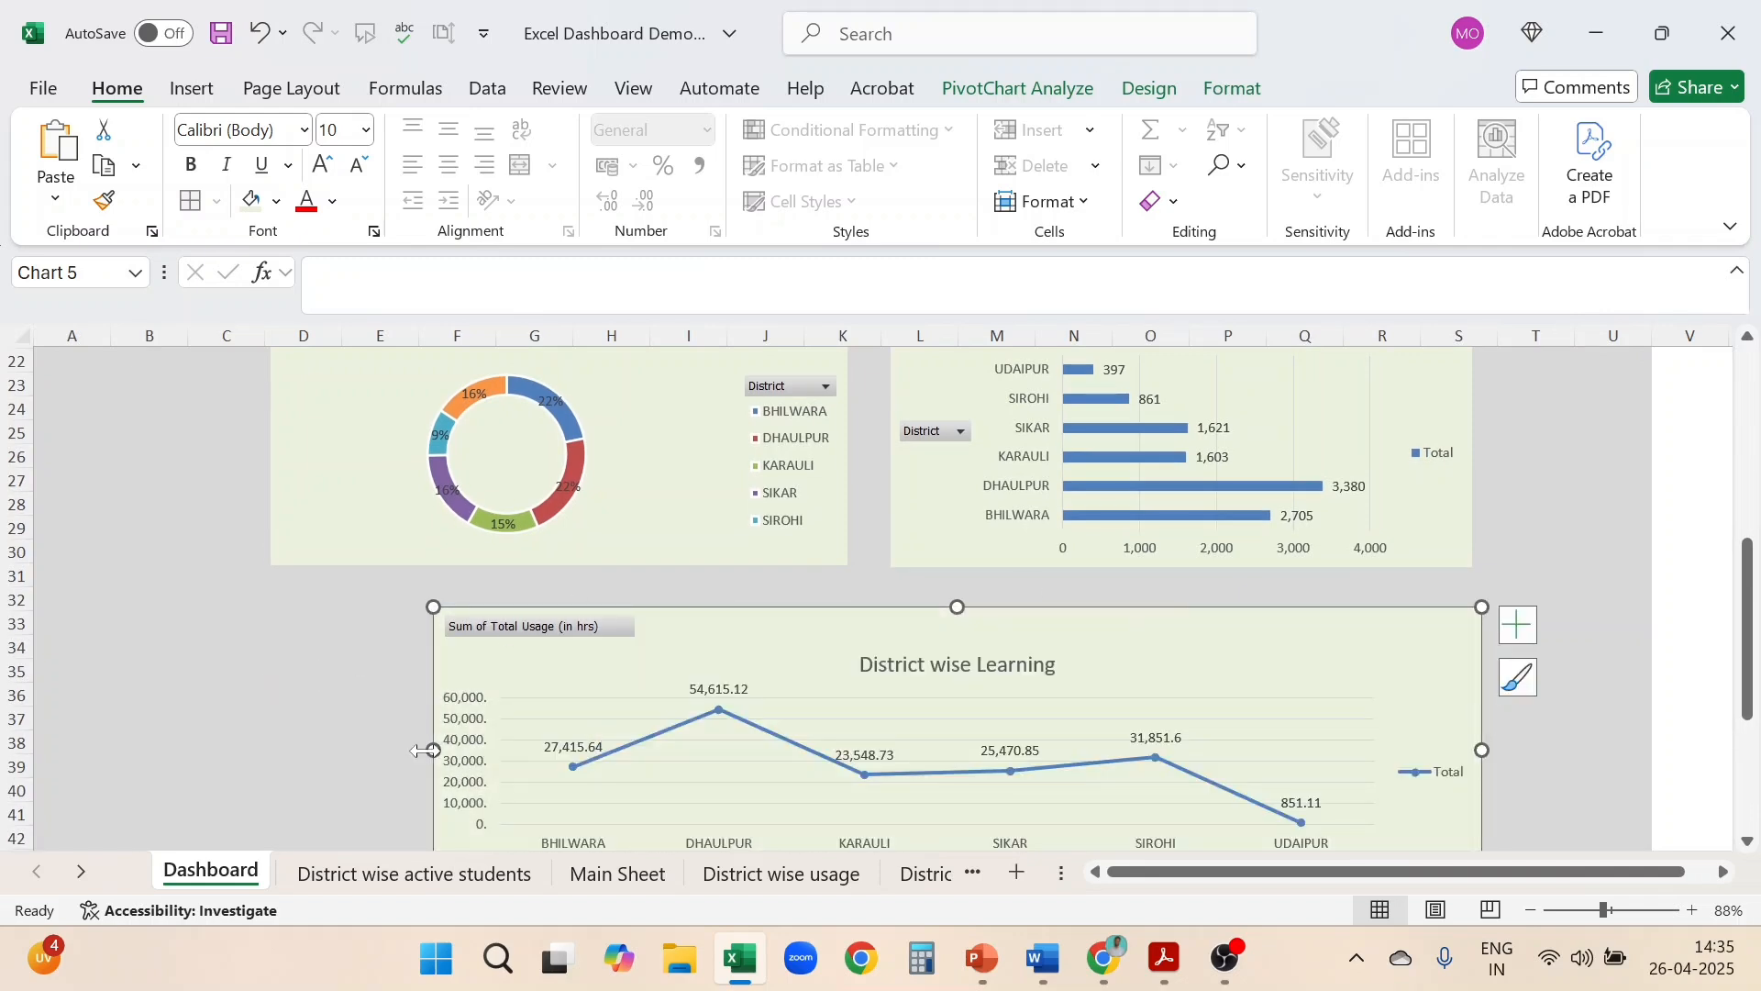
left_click_drag(431, 750, 278, 750)
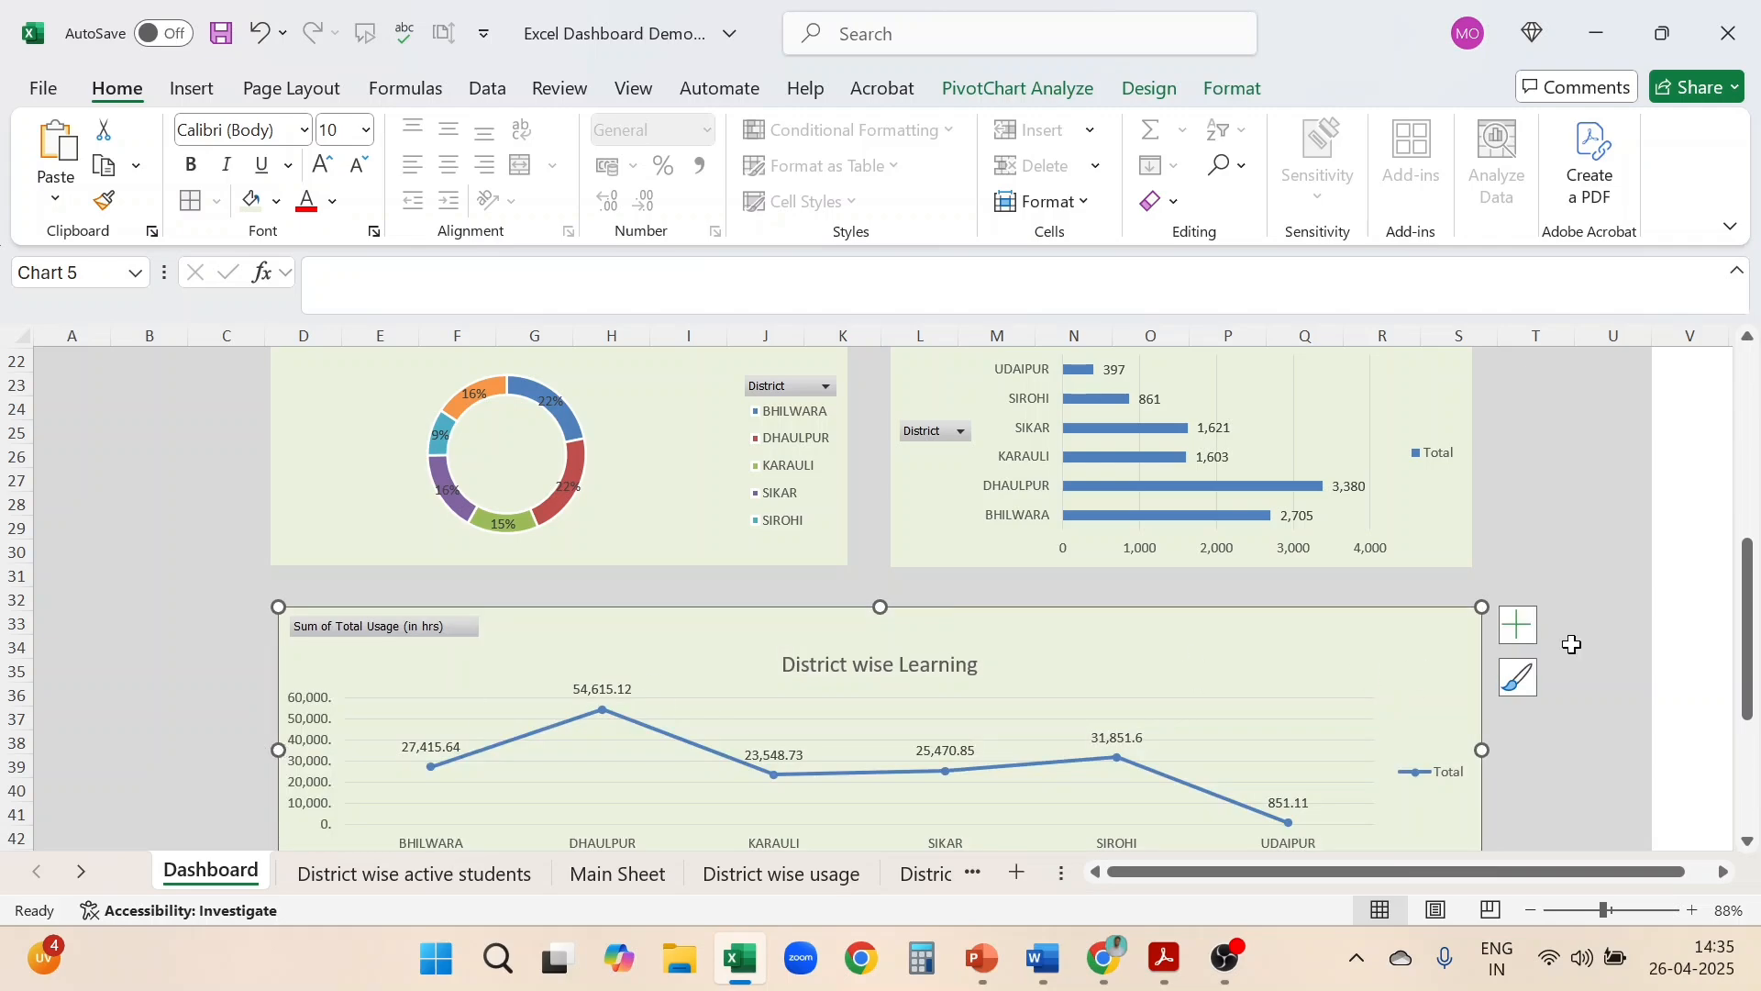
left_click(1552, 570)
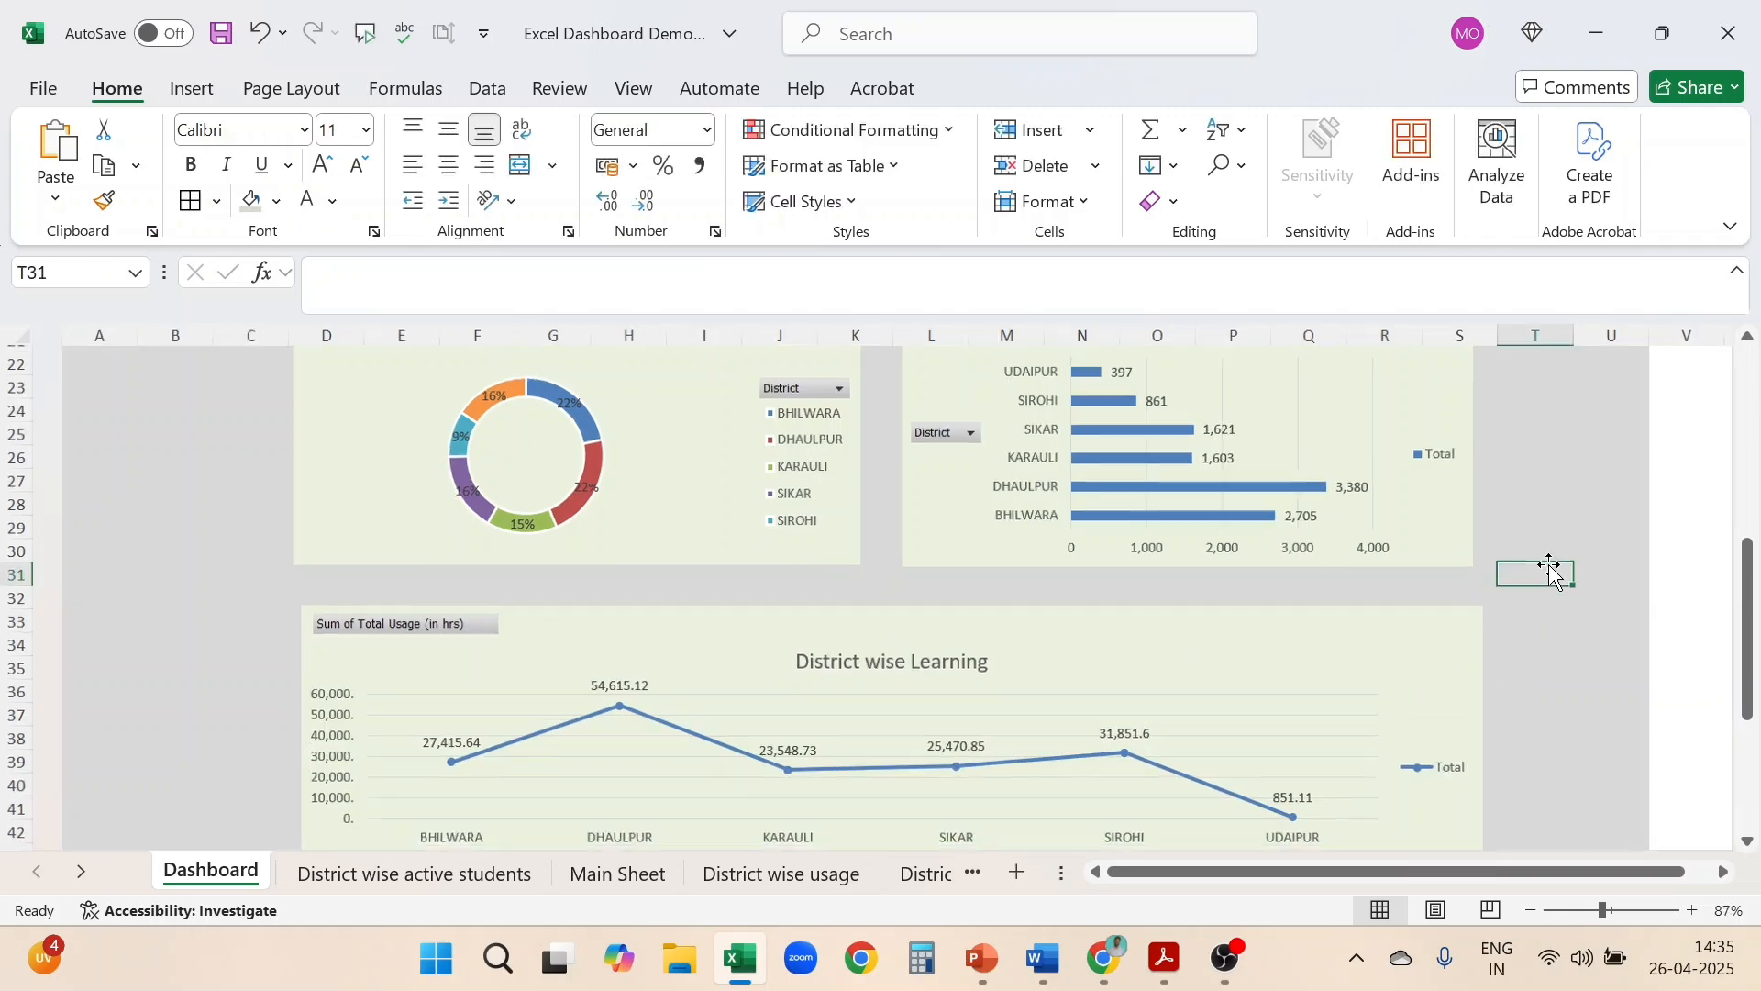
Shift the District wise block chart slightly to the right to line up with the active students chart below it
scroll(1552, 570, "down", 1, "ctrl")
scroll(1552, 571, "up", 4)
scroll(1552, 571, "up", 3)
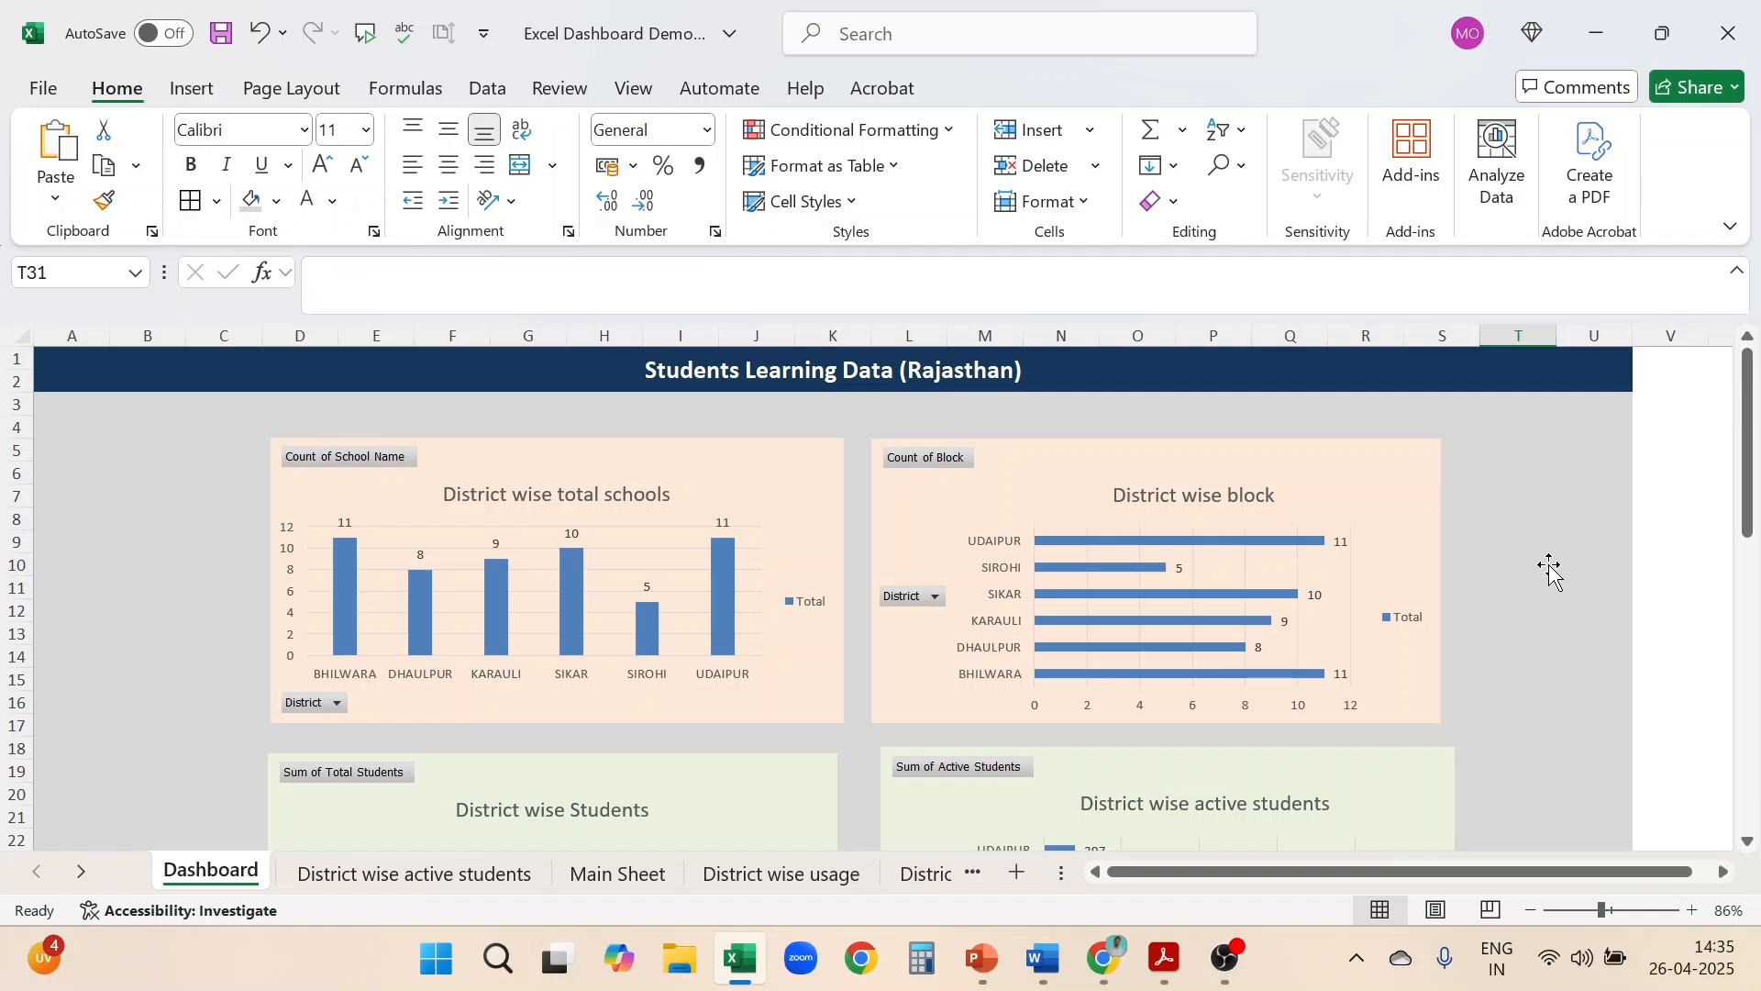
left_click_drag(1428, 545, 1427, 524)
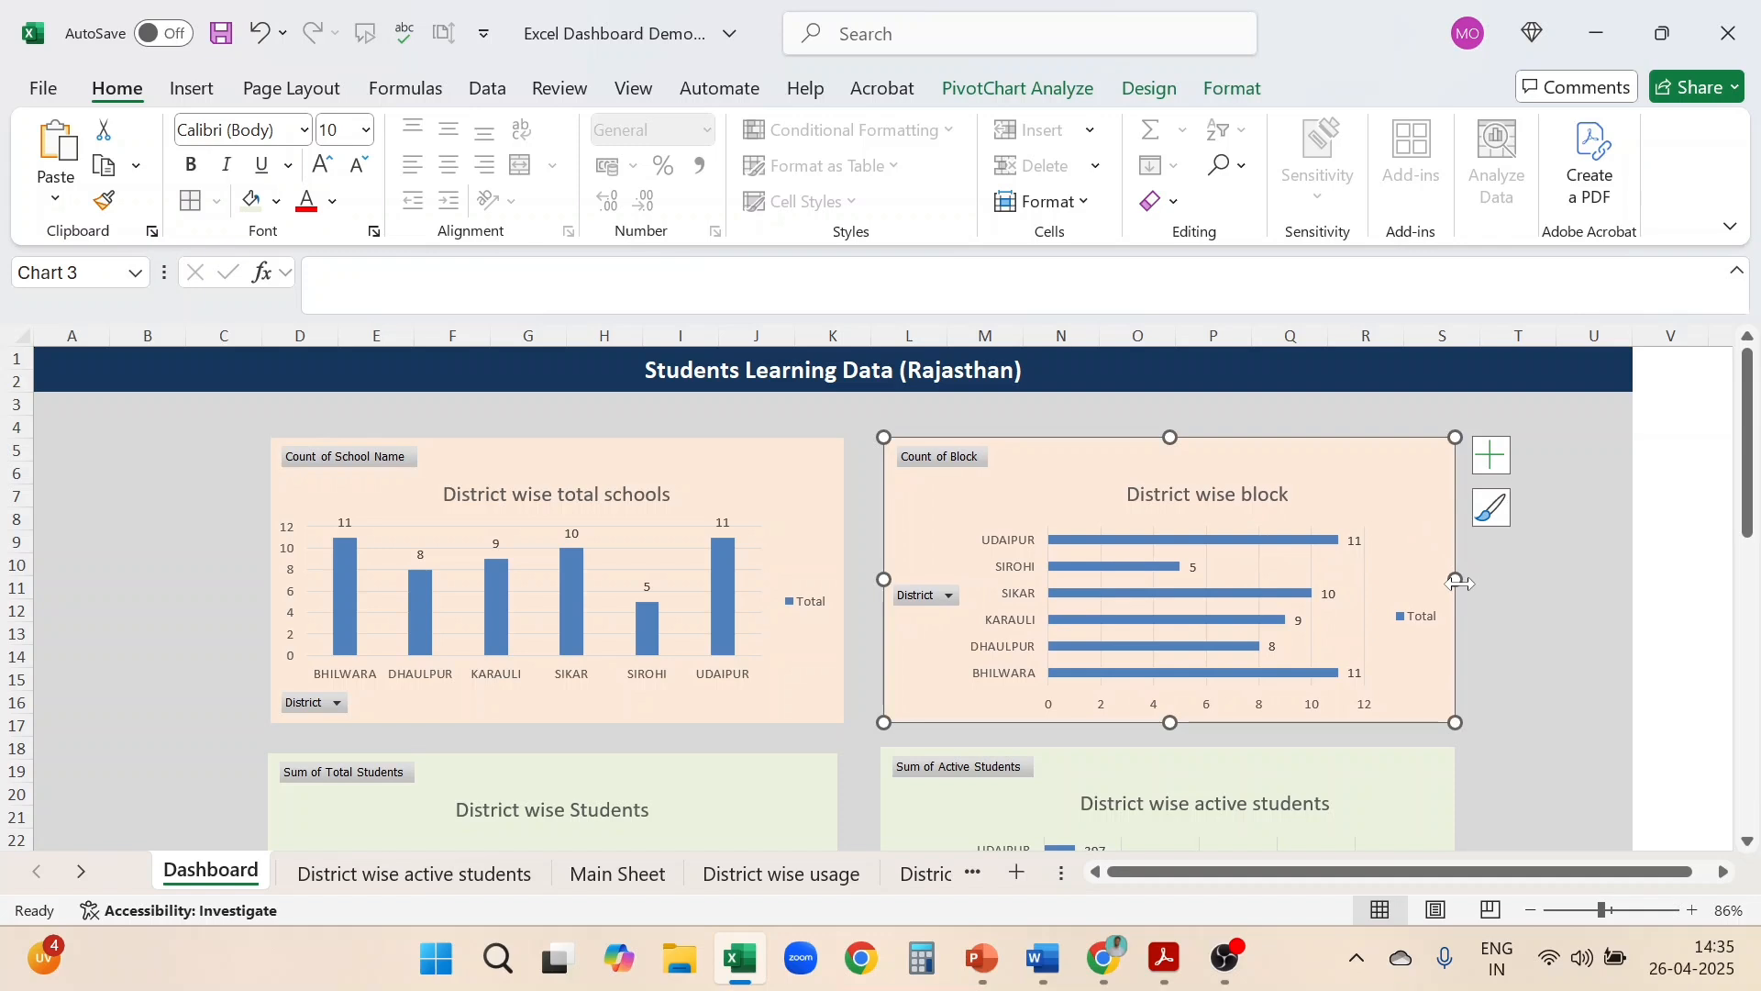
key("Escape")
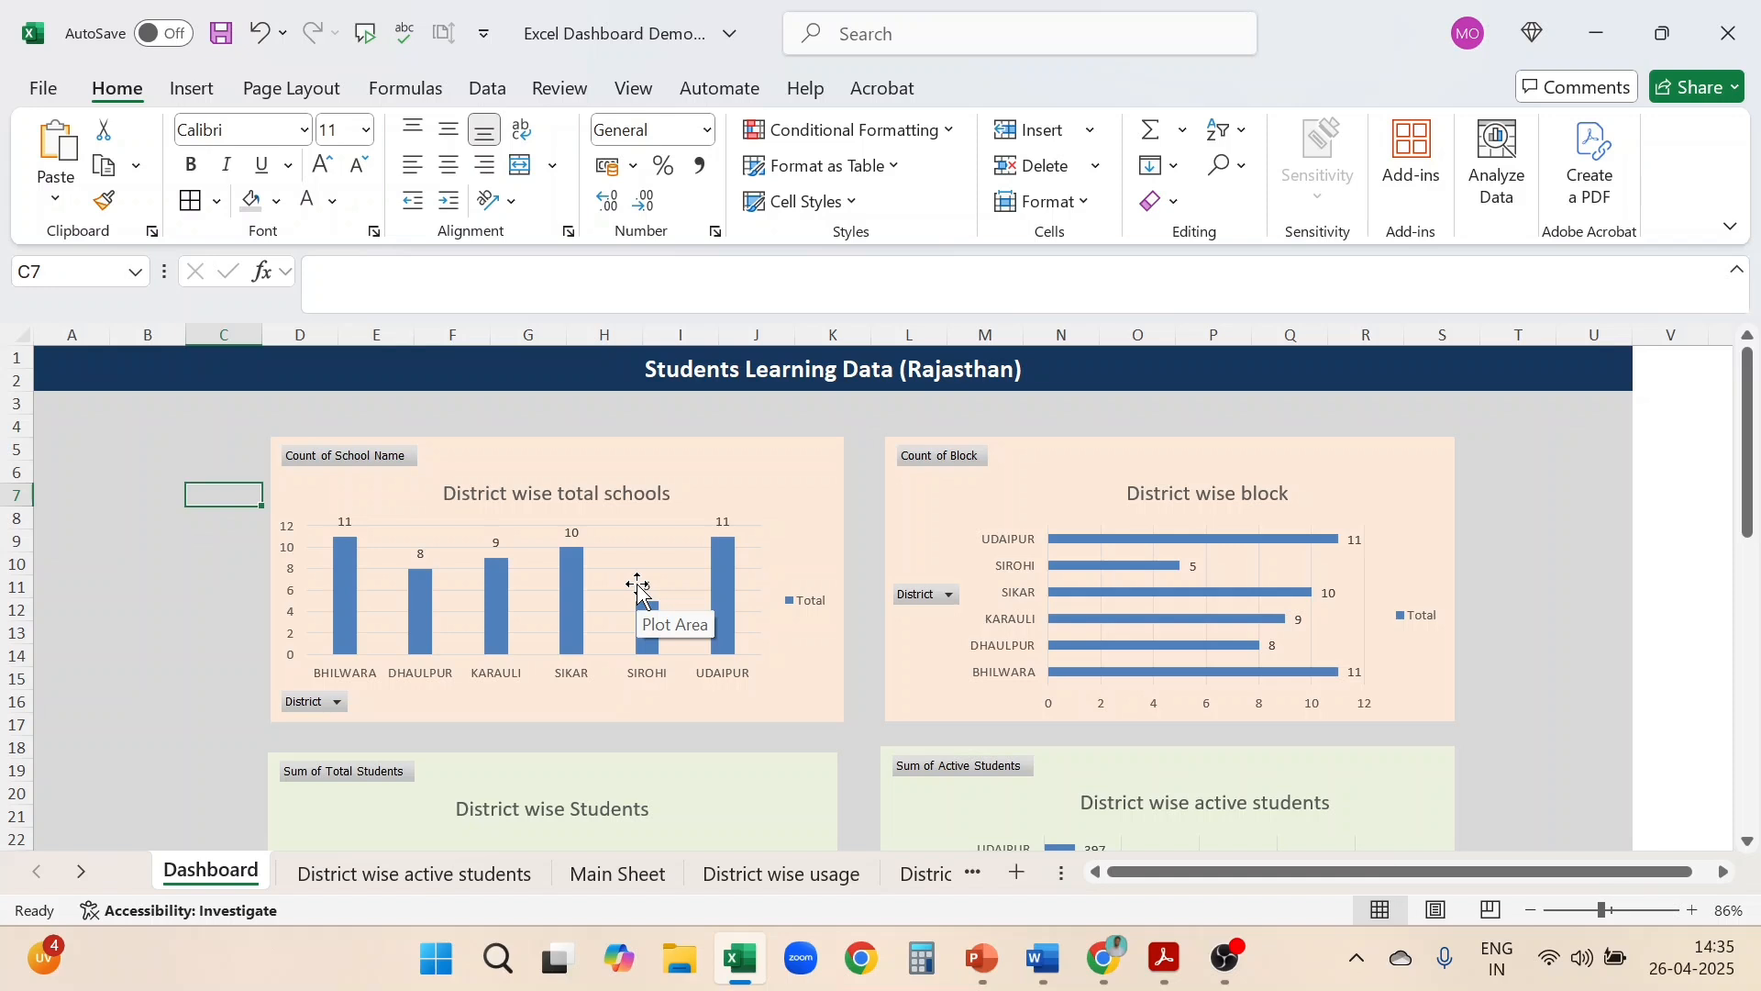
Insert a slicer for the District field, based on the District wise total schools chart
left_click(796, 478)
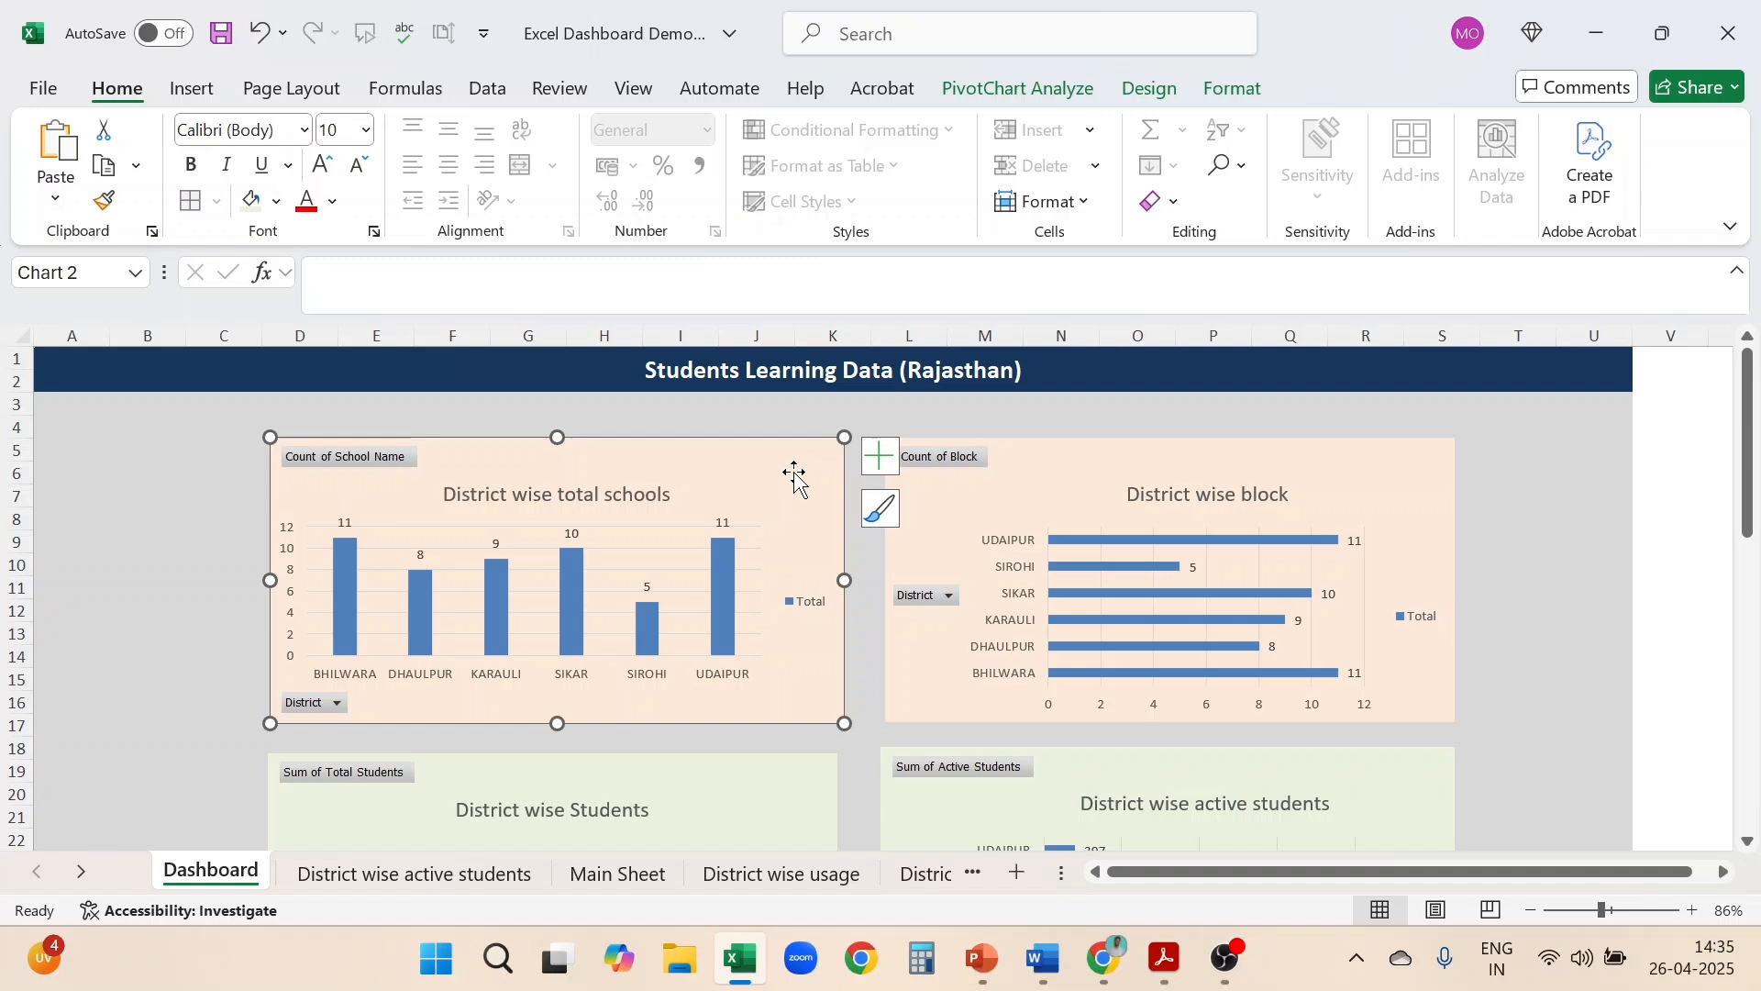
left_click(1017, 89)
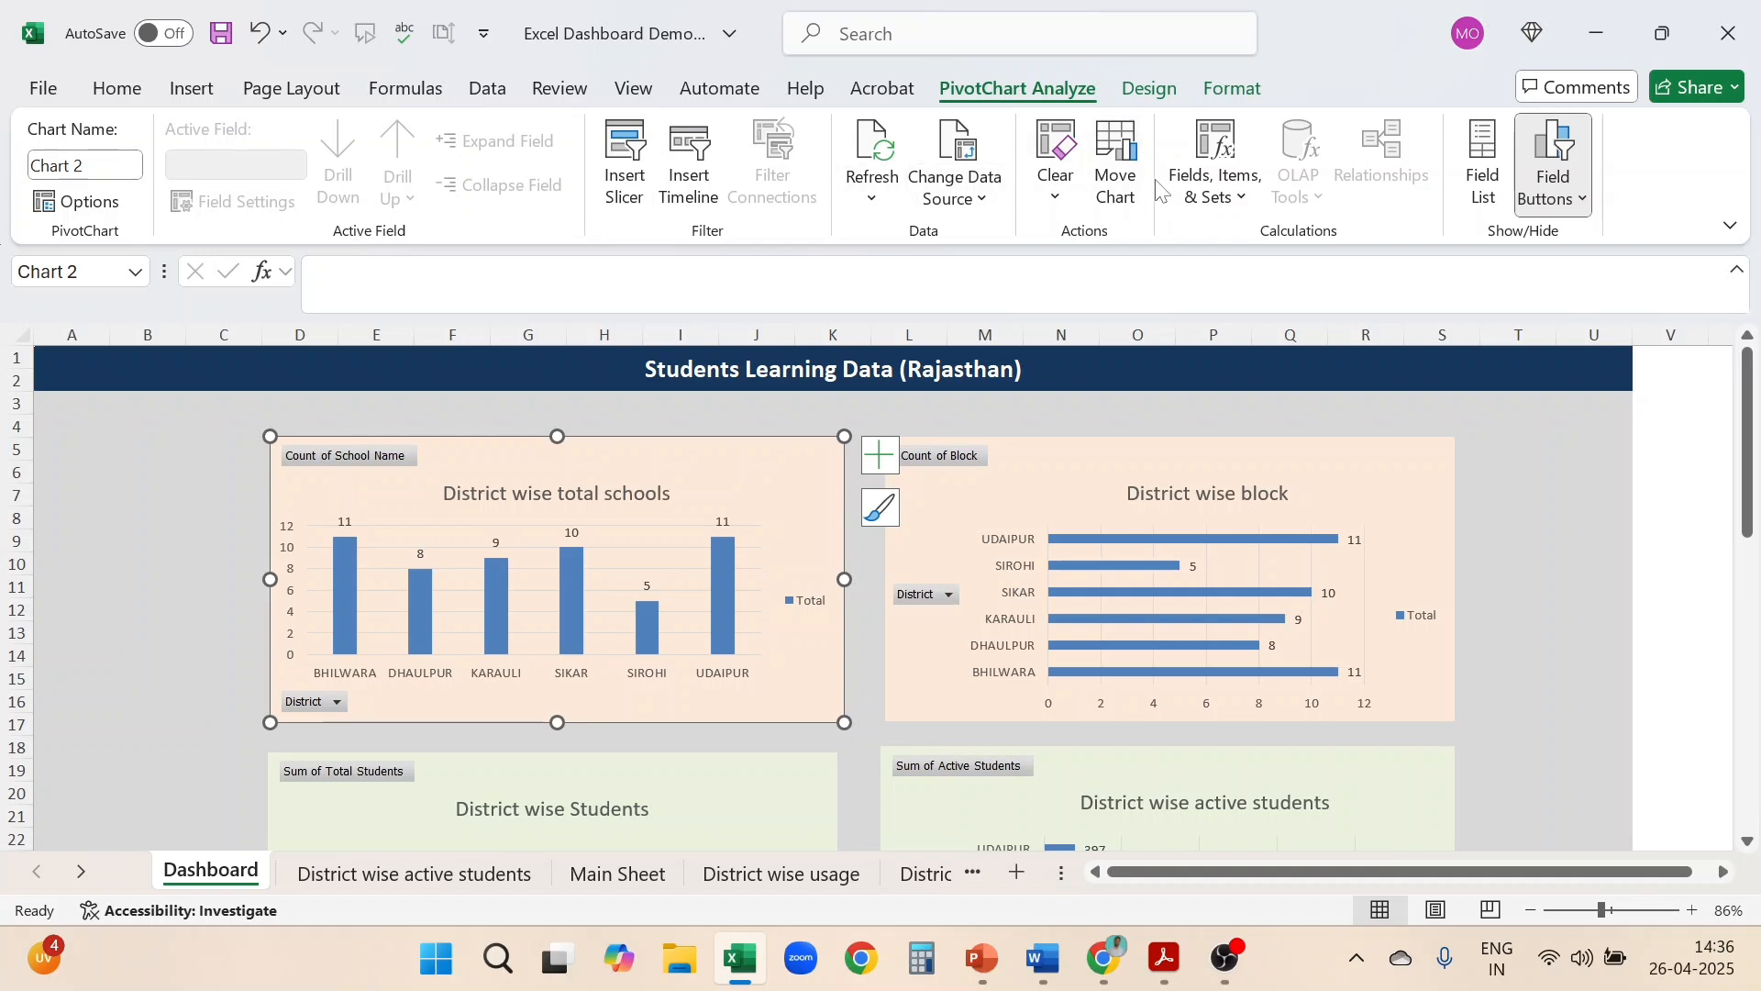
left_click(627, 149)
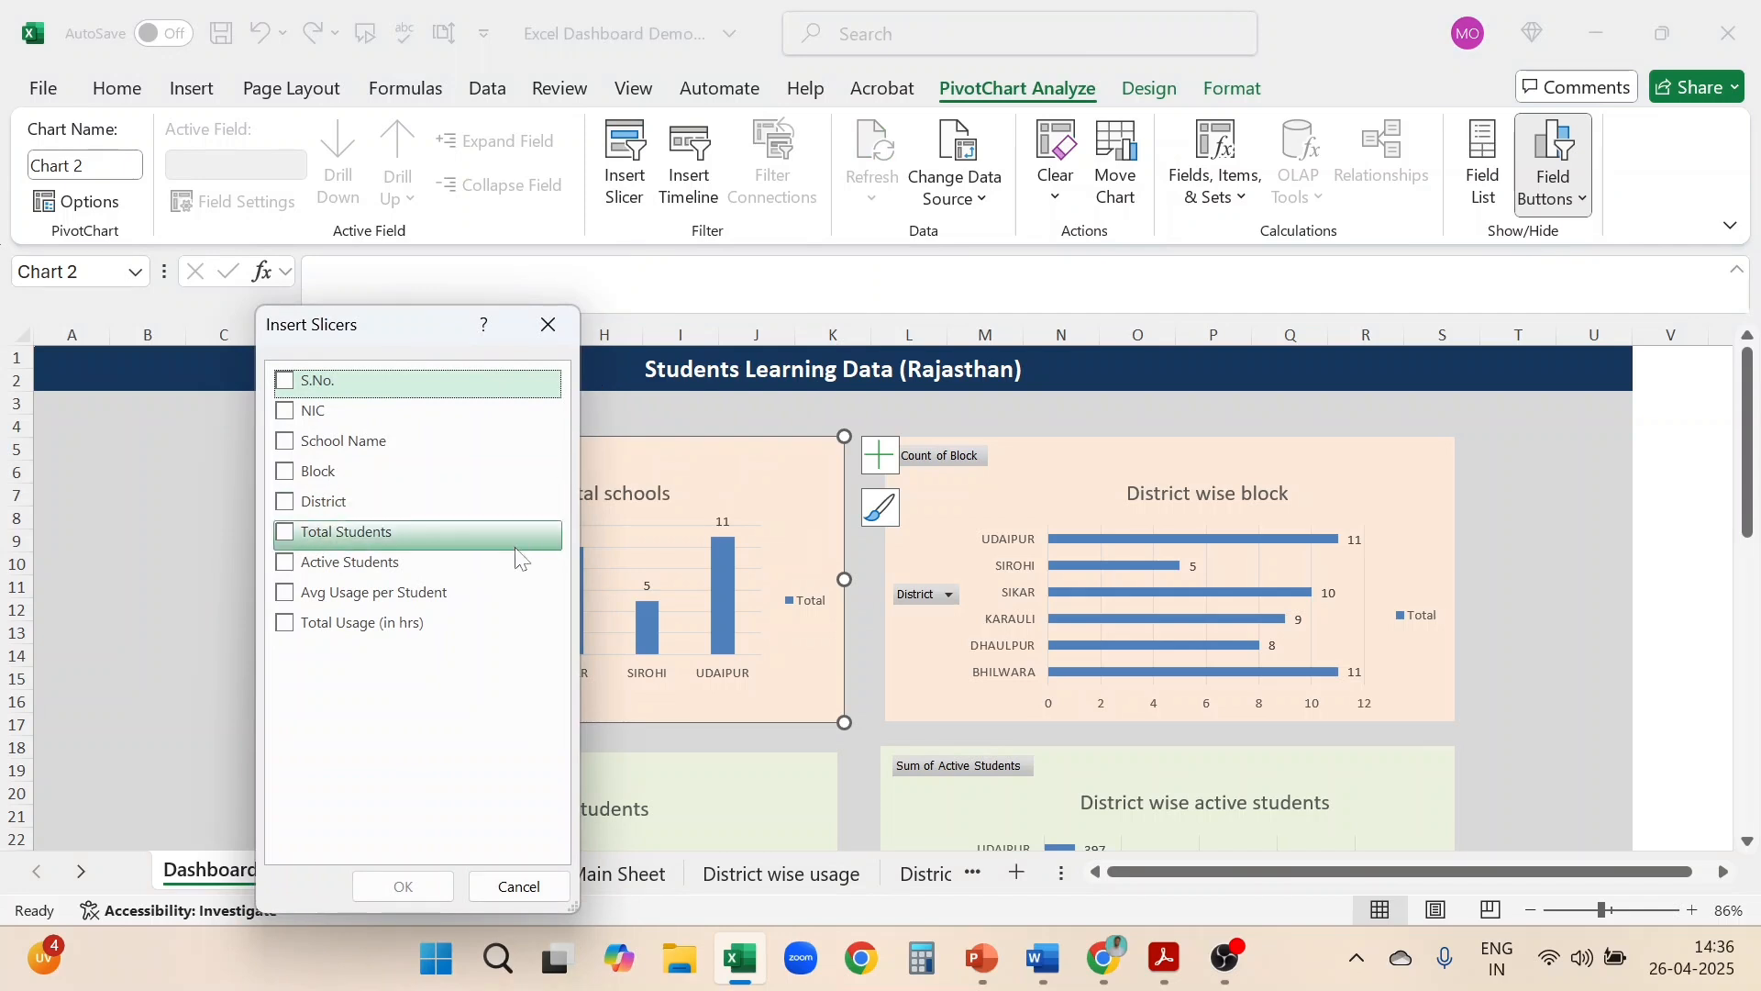
left_click(283, 503)
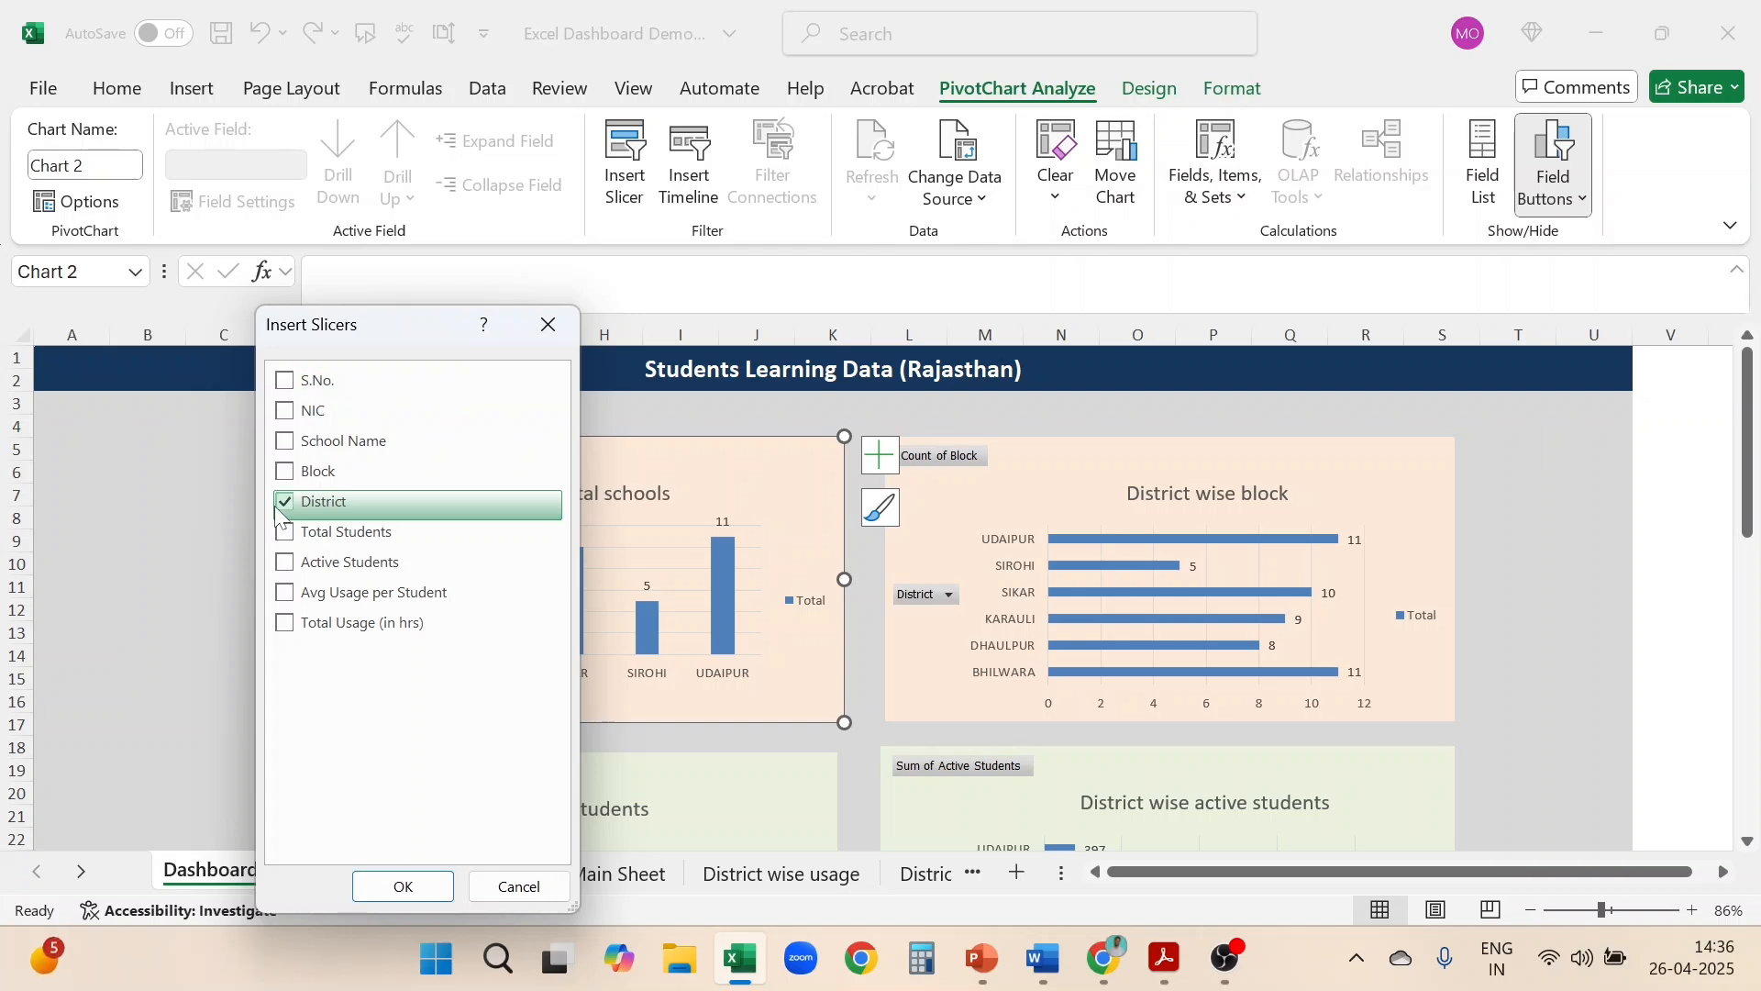
left_click(403, 887)
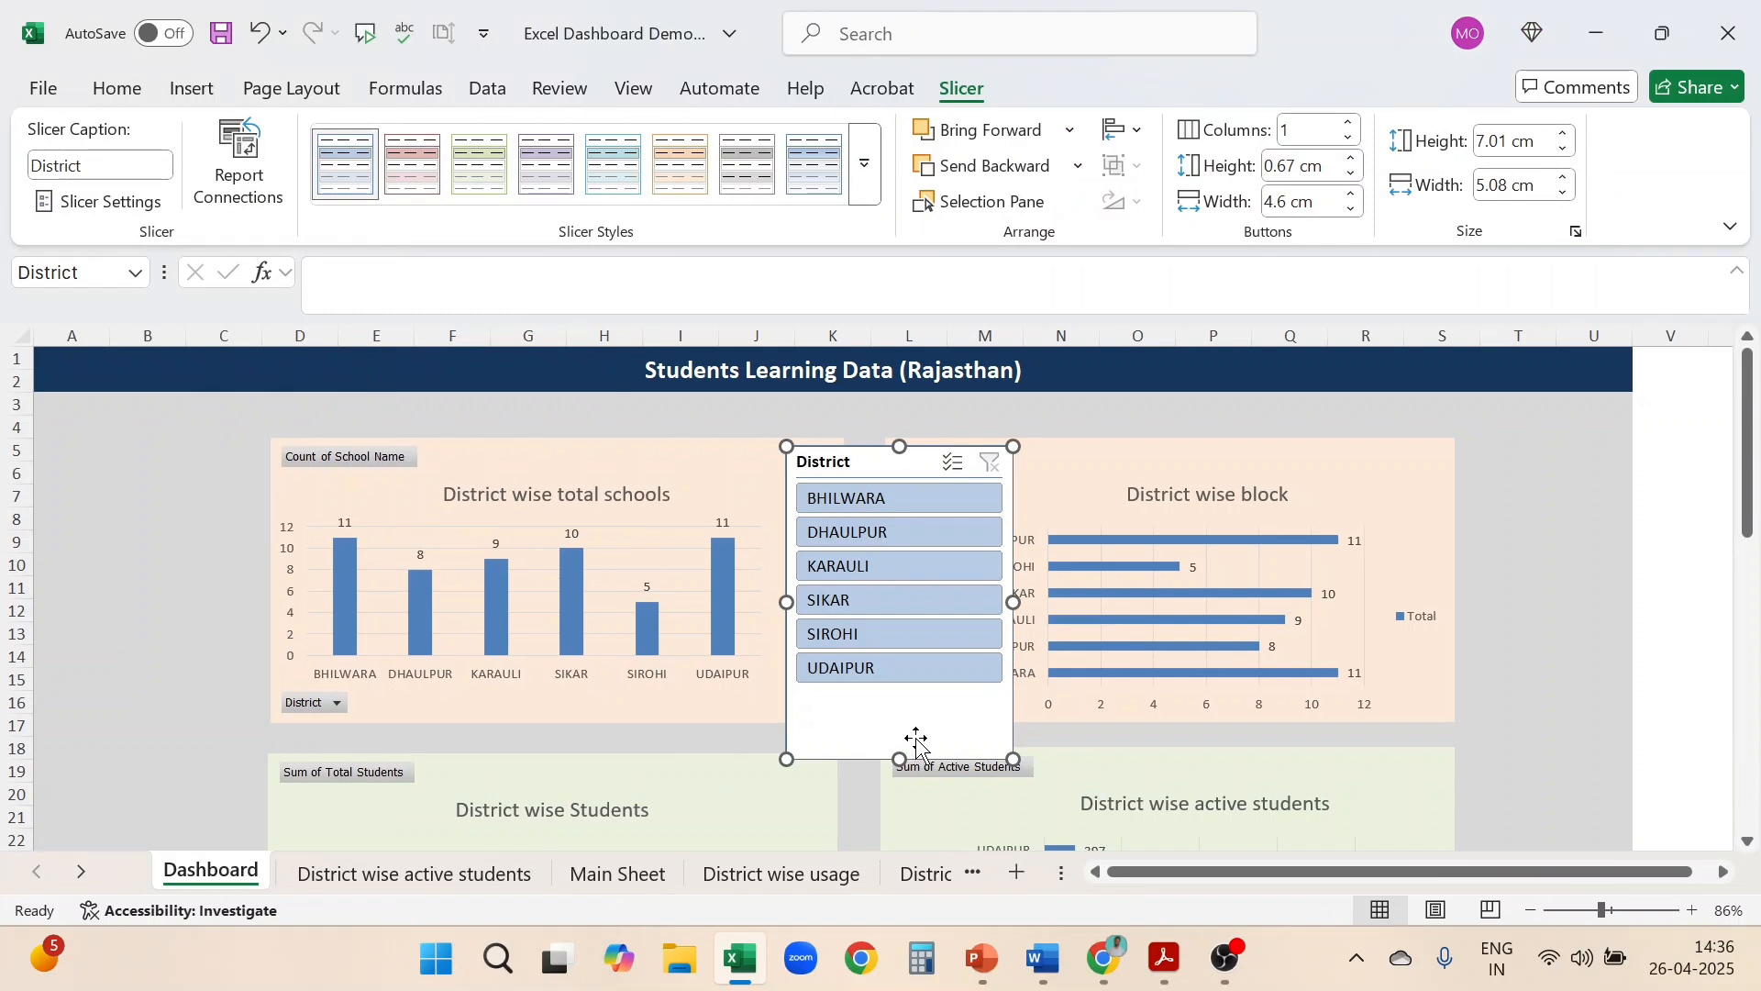
Place the District slicer left of the total schools chart, starting at column A, row 4, and shrink it to about 4.16 cm wide by 5.96 cm high
left_click_drag(918, 741, 165, 721)
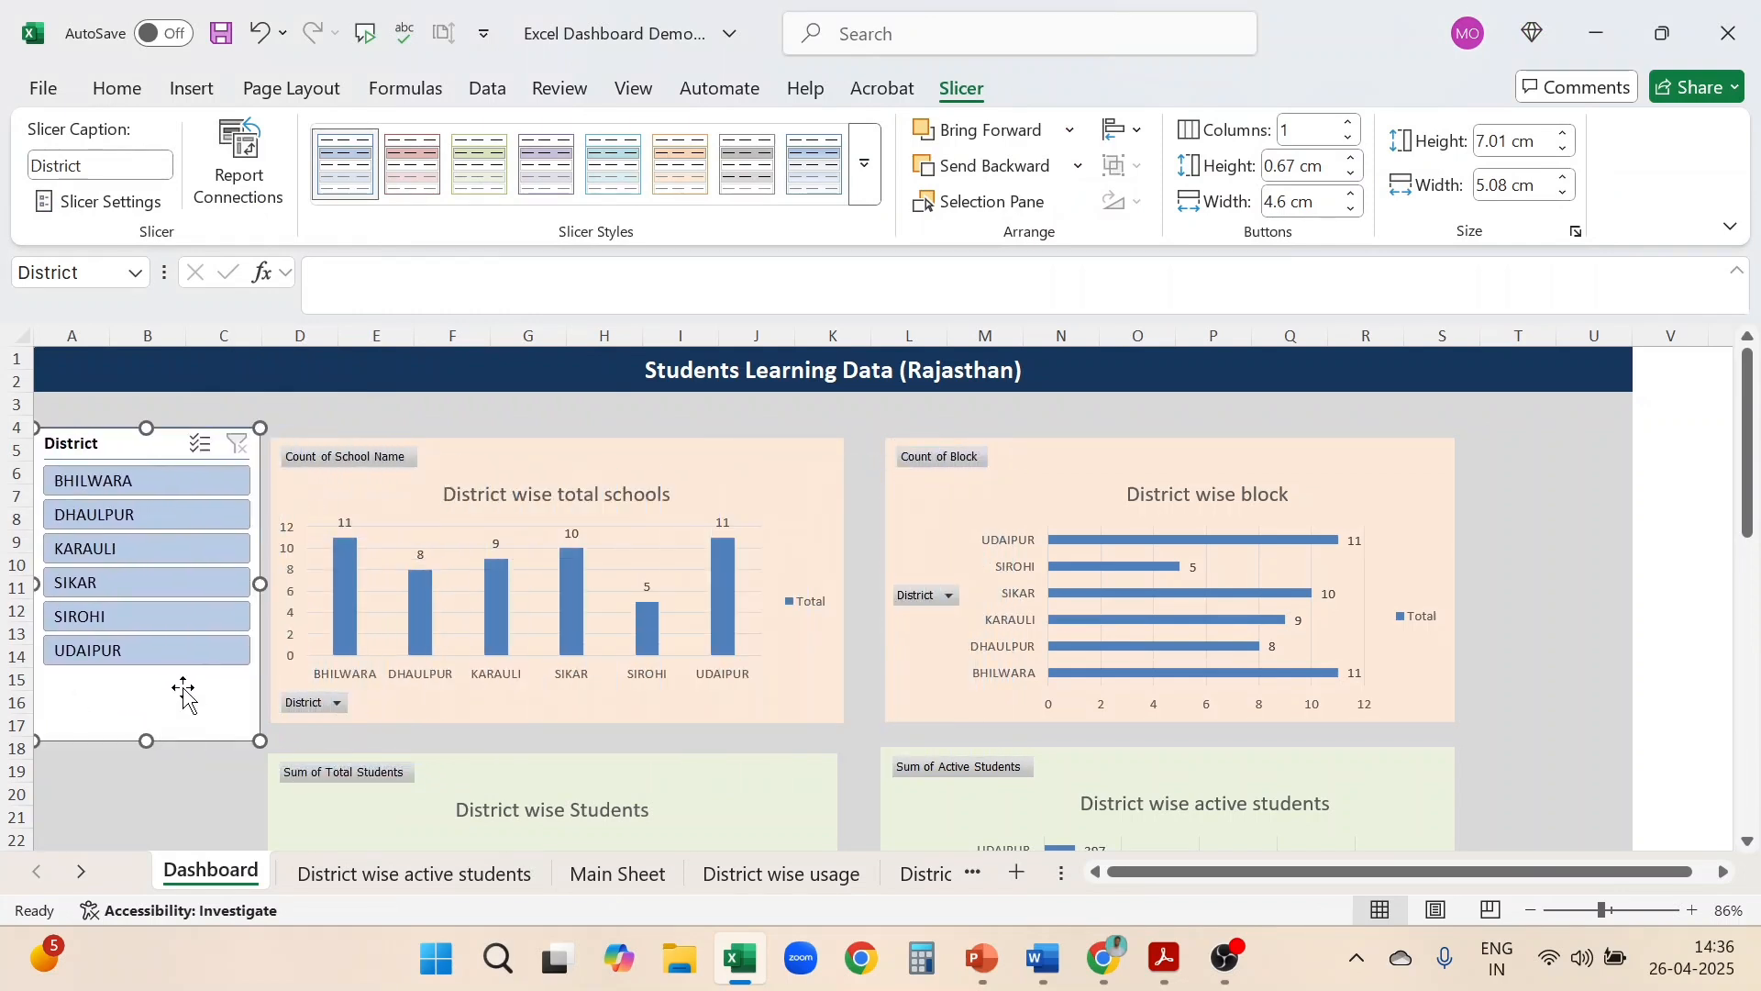
left_click_drag(260, 583, 219, 583)
left_click_drag(127, 741, 128, 693)
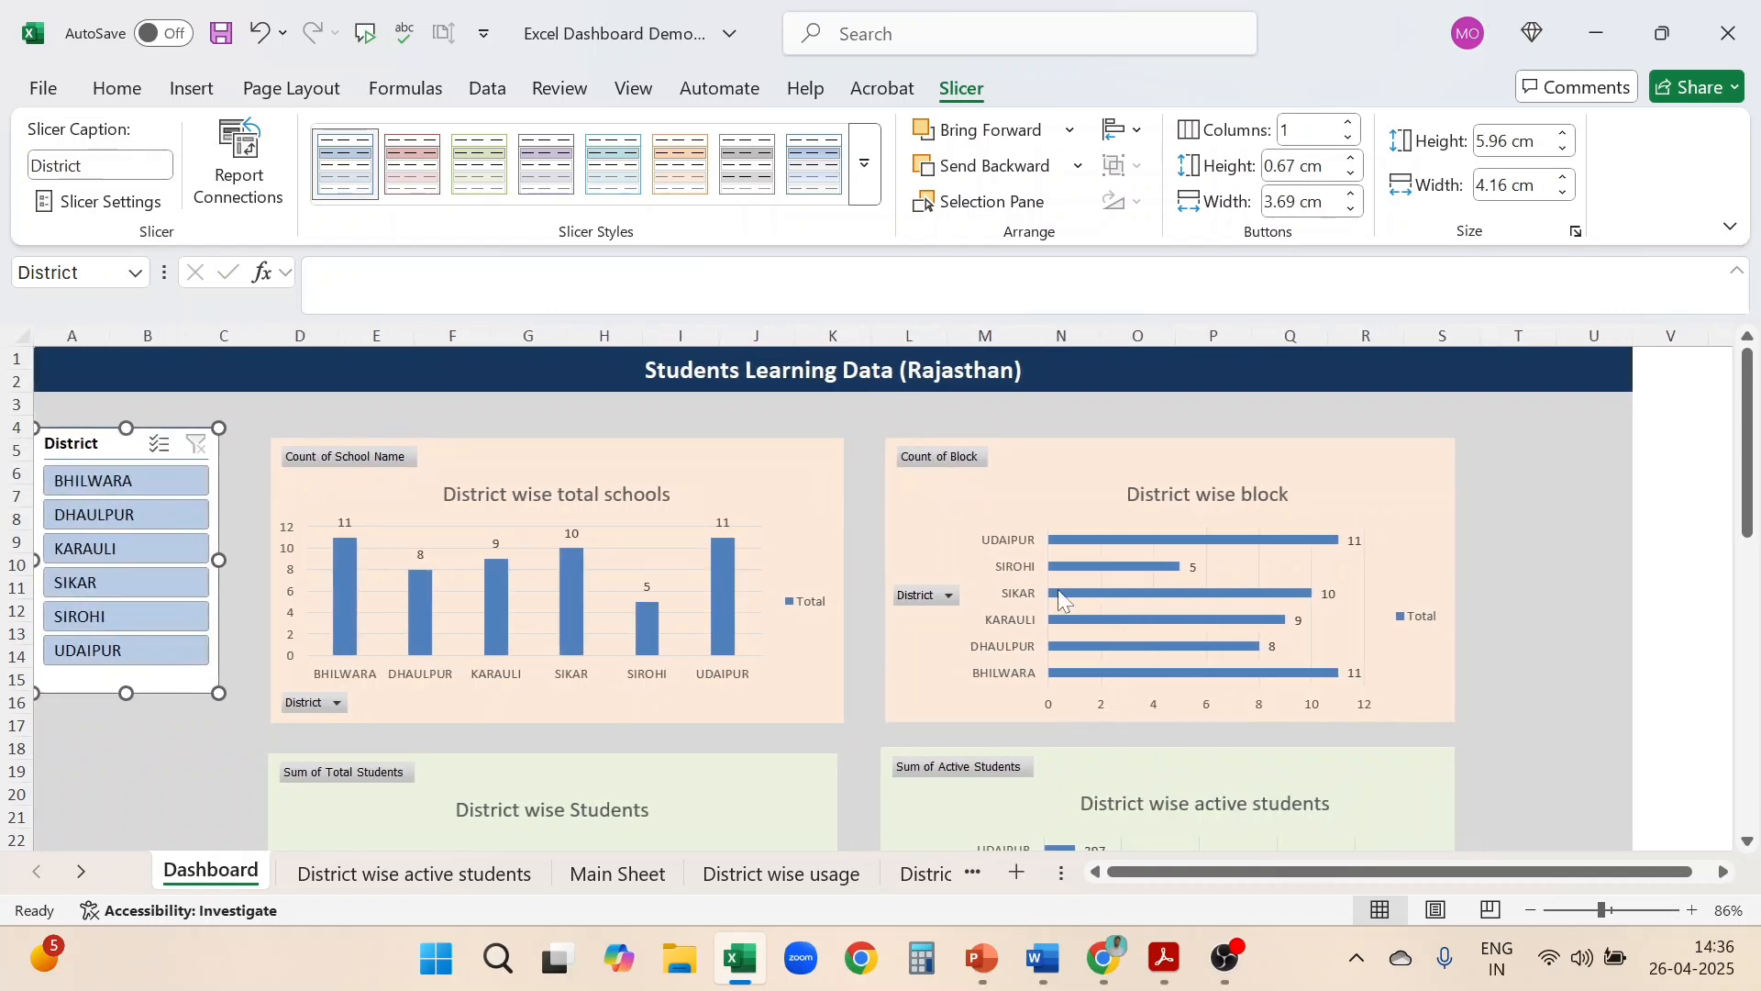
Filter the District wise total schools chart to BHILWARA using the District slicer
left_click(154, 490)
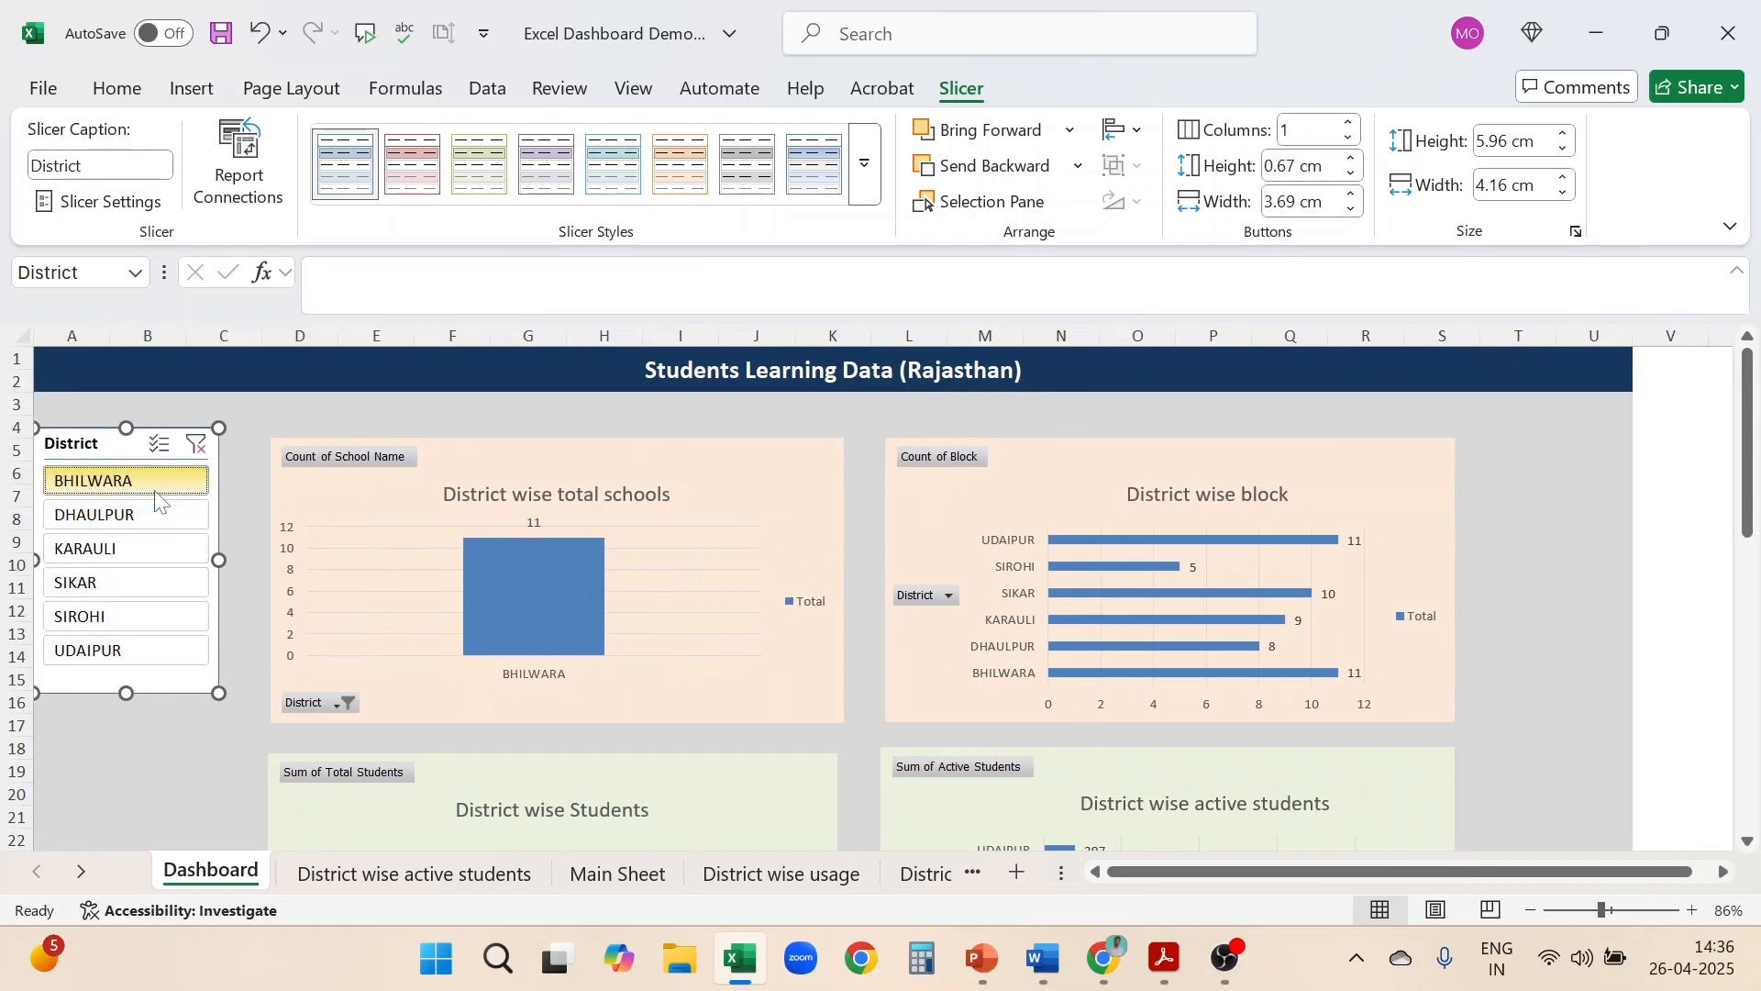